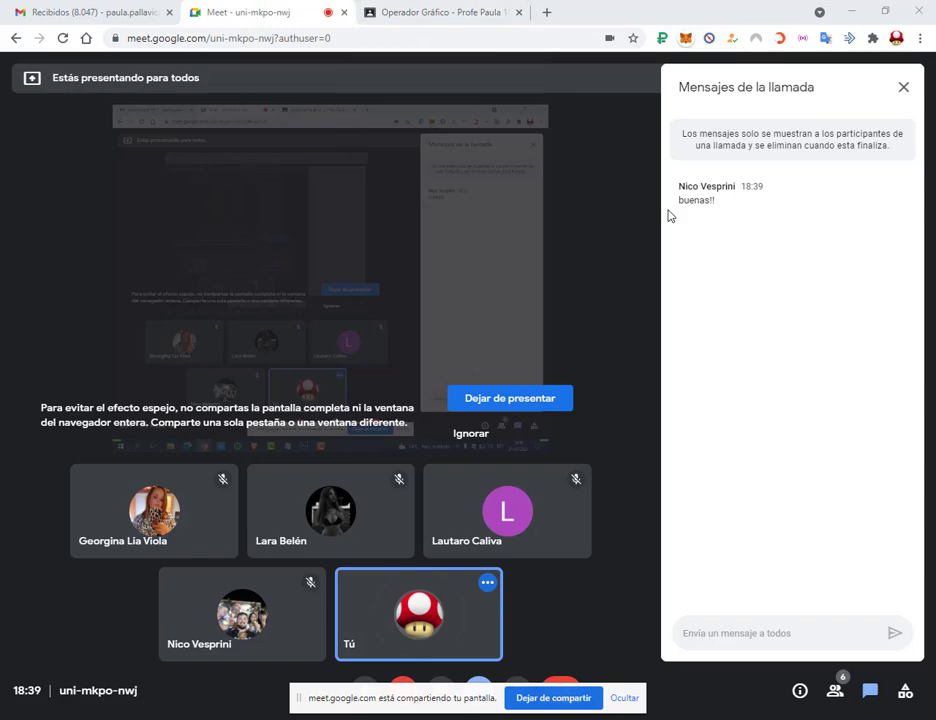
# Open the Clase 3 assignment under Photoshop in the Classroom coursework and open its attached Drive folder.
pyautogui.click(416, 10)
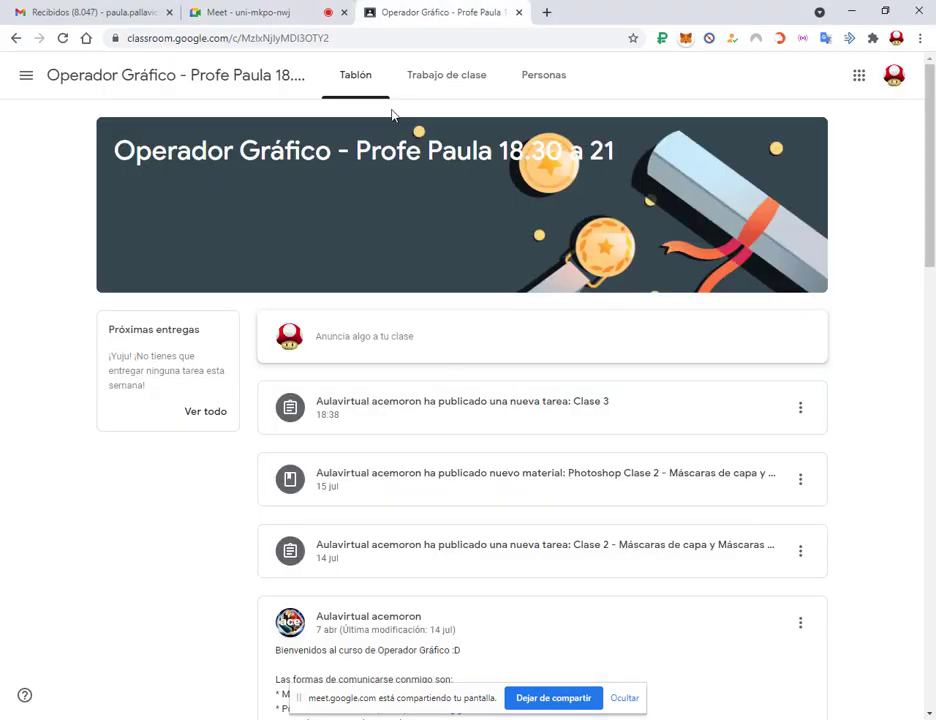
pyautogui.click(424, 90)
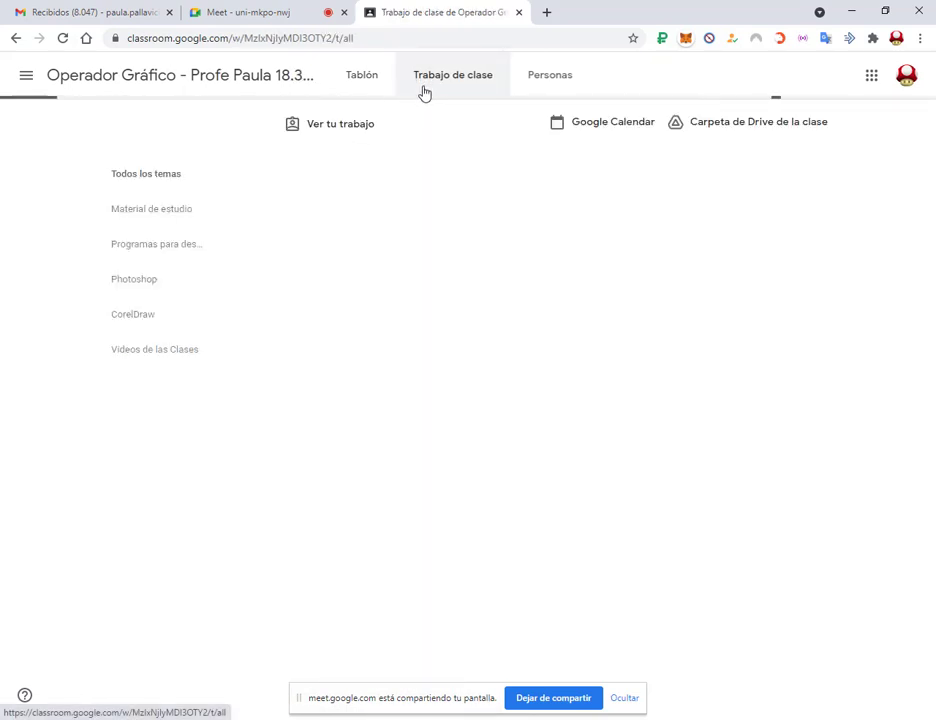
pyautogui.scroll(-4, 518, 360)
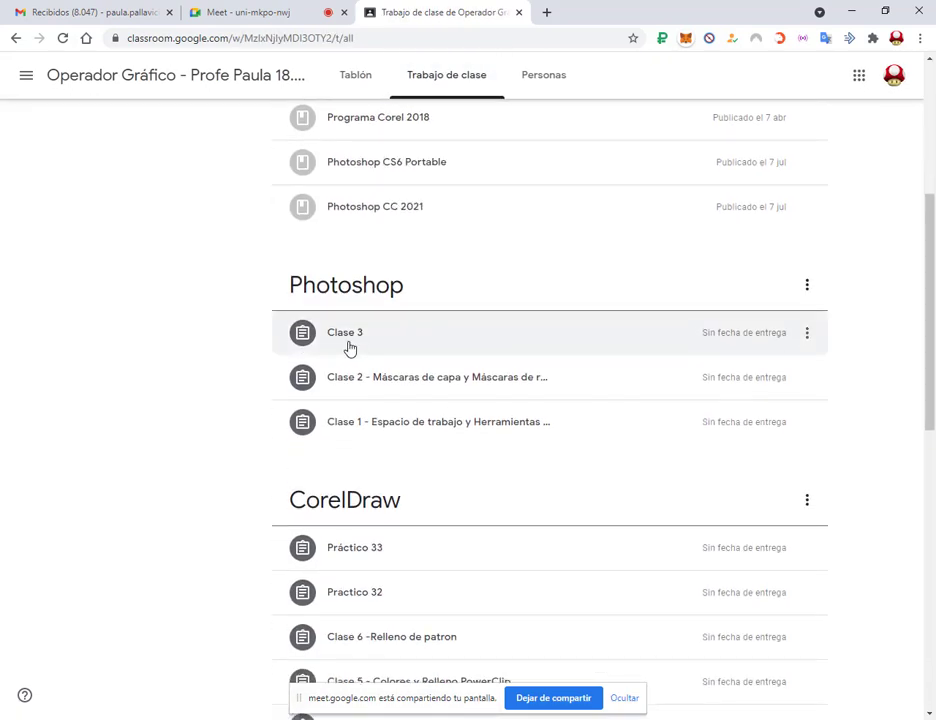
pyautogui.click(442, 343)
pyautogui.click(437, 428)
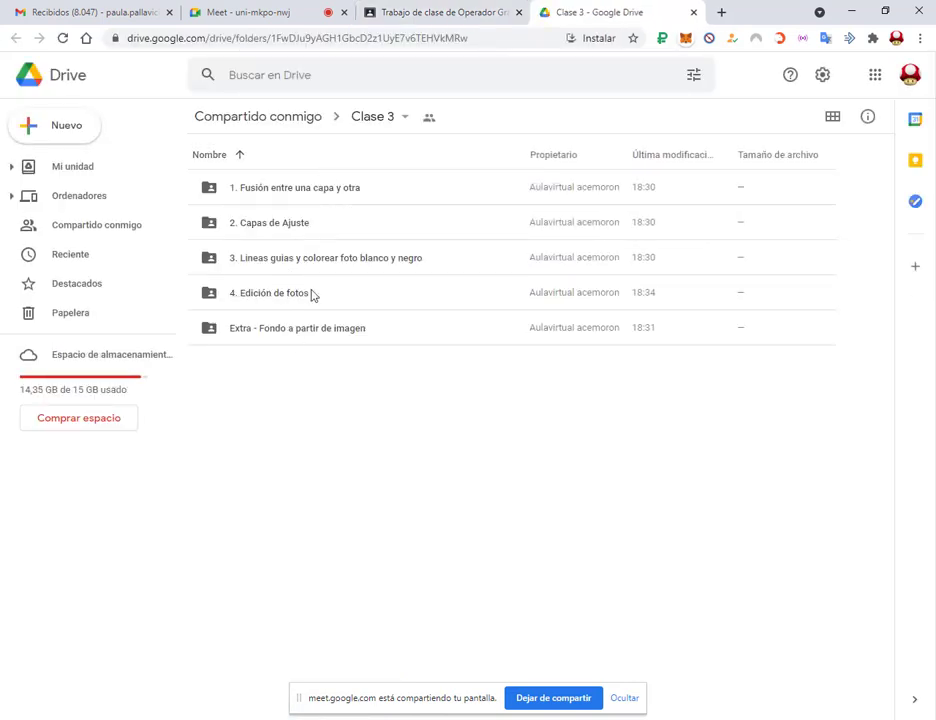
# Go through the Clase 3 subfolders one by one, from layer blending to the extra on image backgrounds.
pyautogui.click(271, 192)
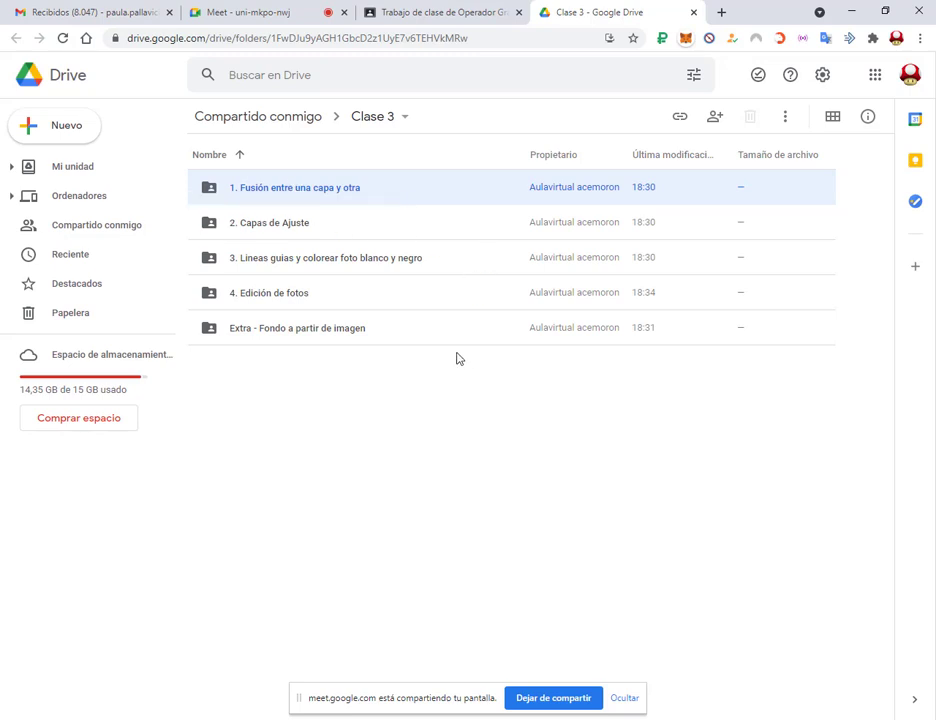
pyautogui.click(282, 230)
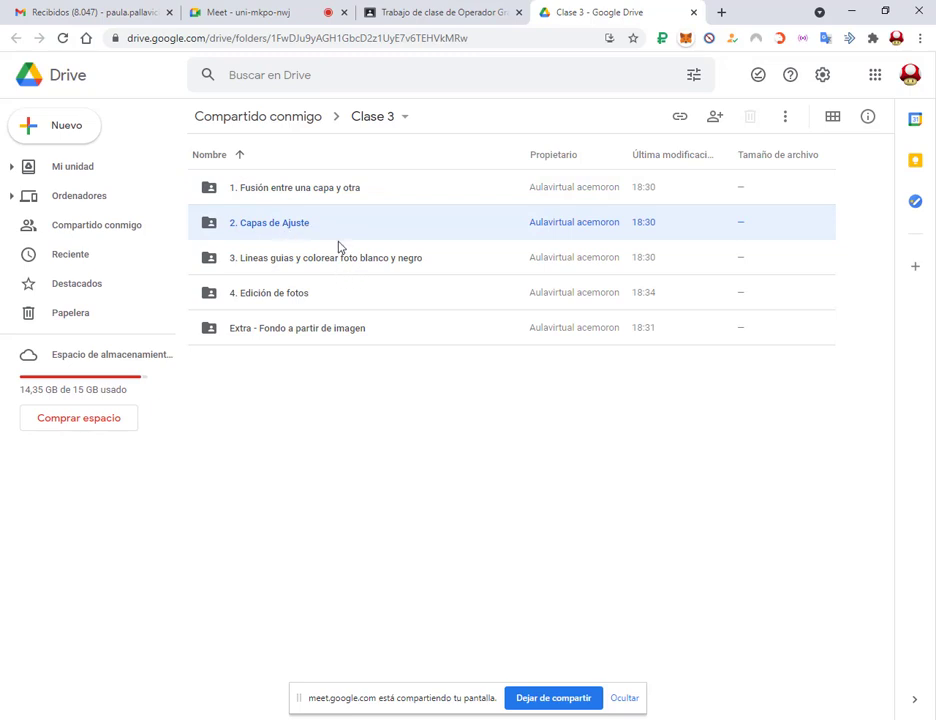
pyautogui.click(279, 261)
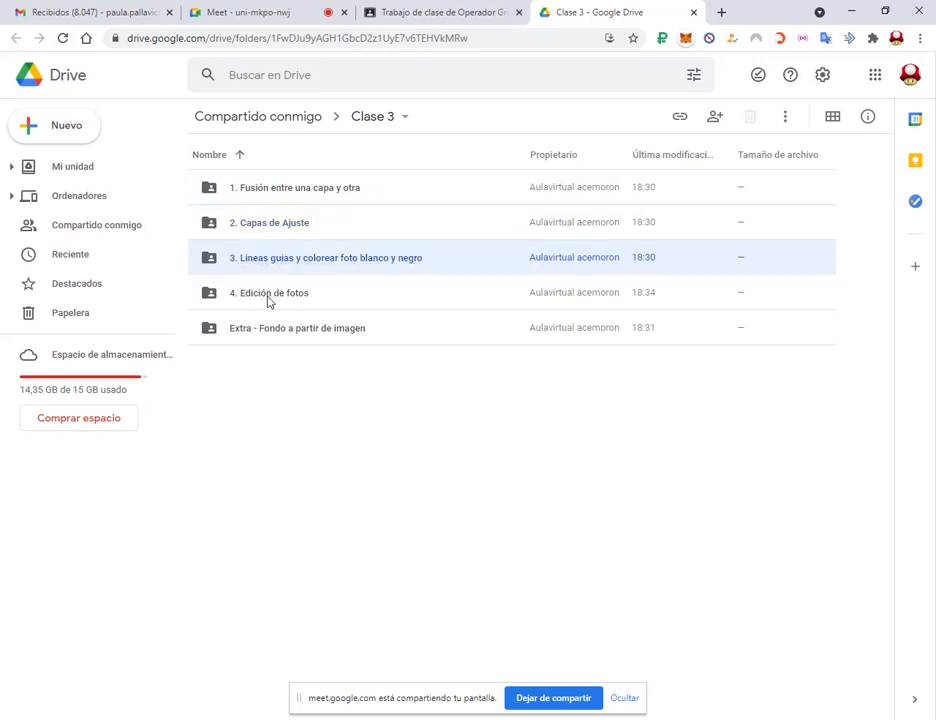
pyautogui.click(270, 300)
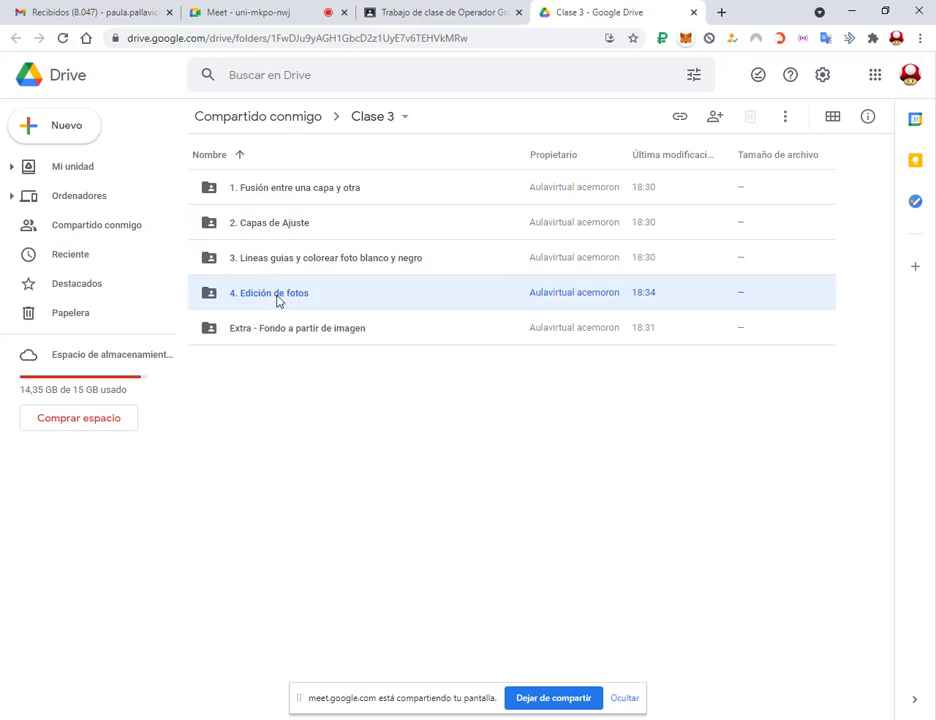
pyautogui.click(286, 329)
pyautogui.click(293, 302)
pyautogui.click(309, 328)
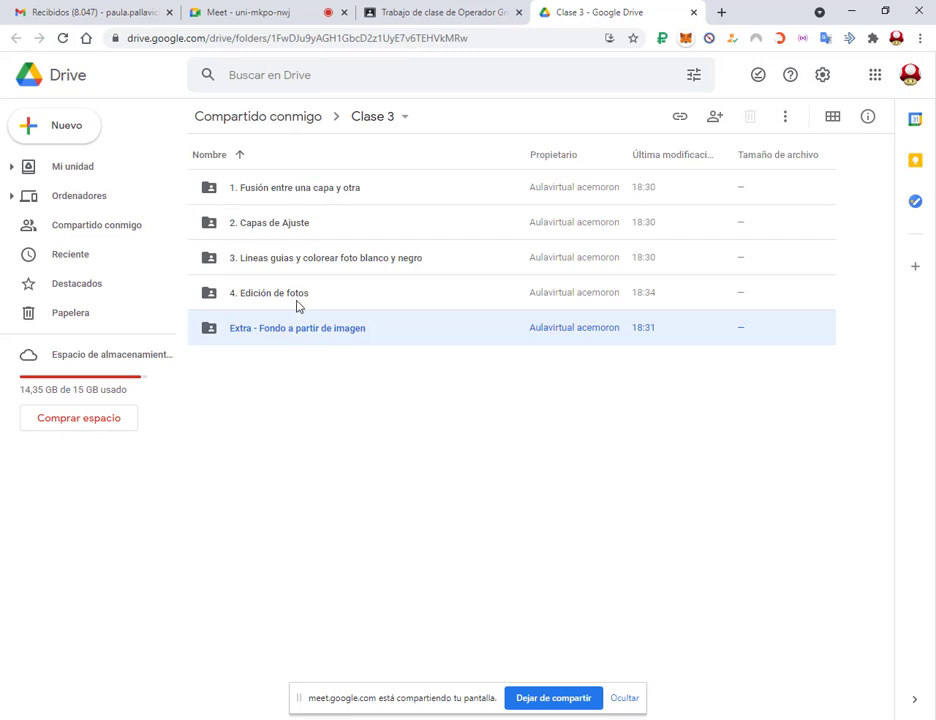
# Look through the files in the "Extra - Fondo a partir de imagen" folder and return to the Clase 3 folder.
pyautogui.doubleClick(299, 331)
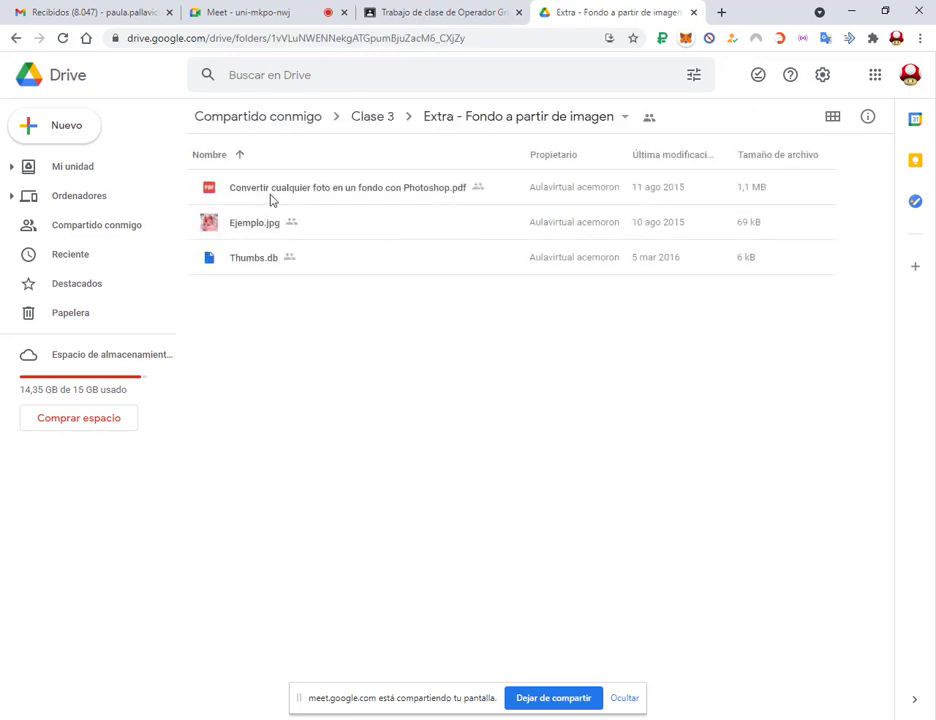
pyautogui.click(302, 200)
pyautogui.click(262, 260)
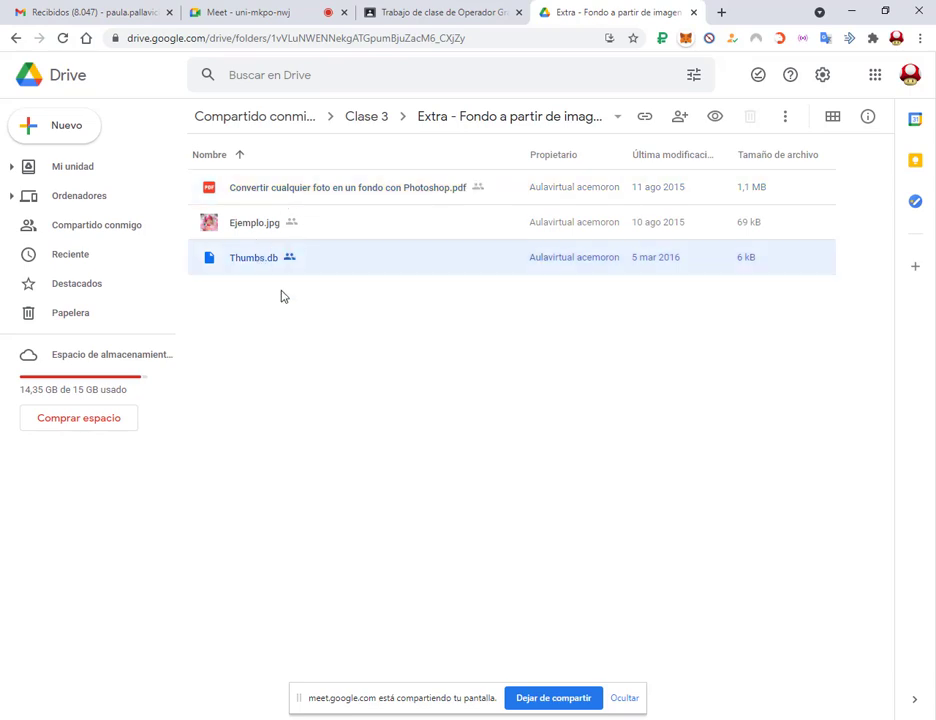
pyautogui.click(254, 224)
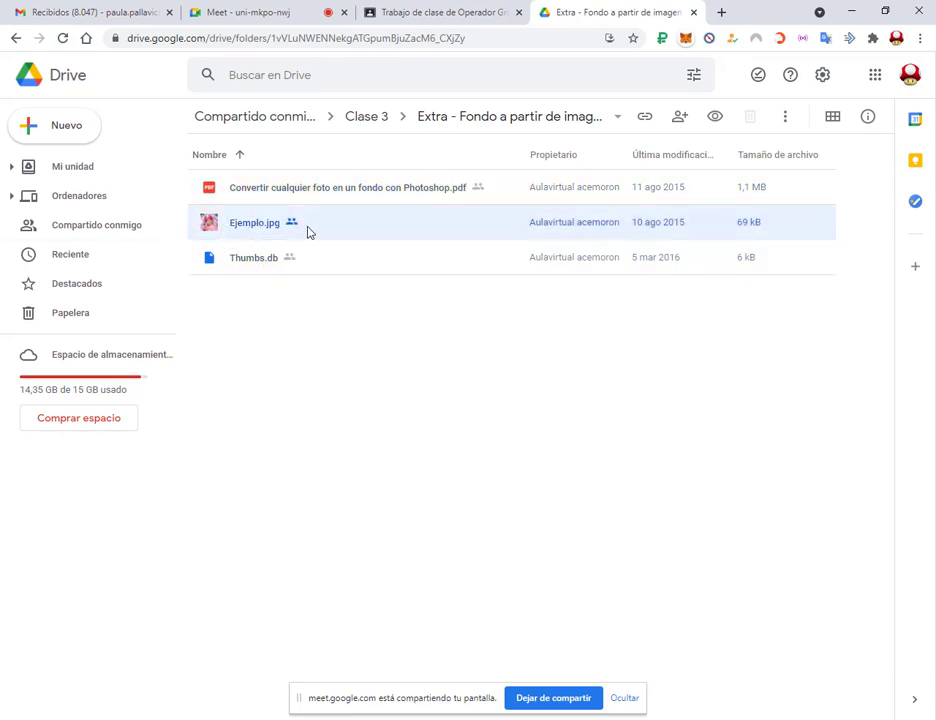
pyautogui.click(376, 117)
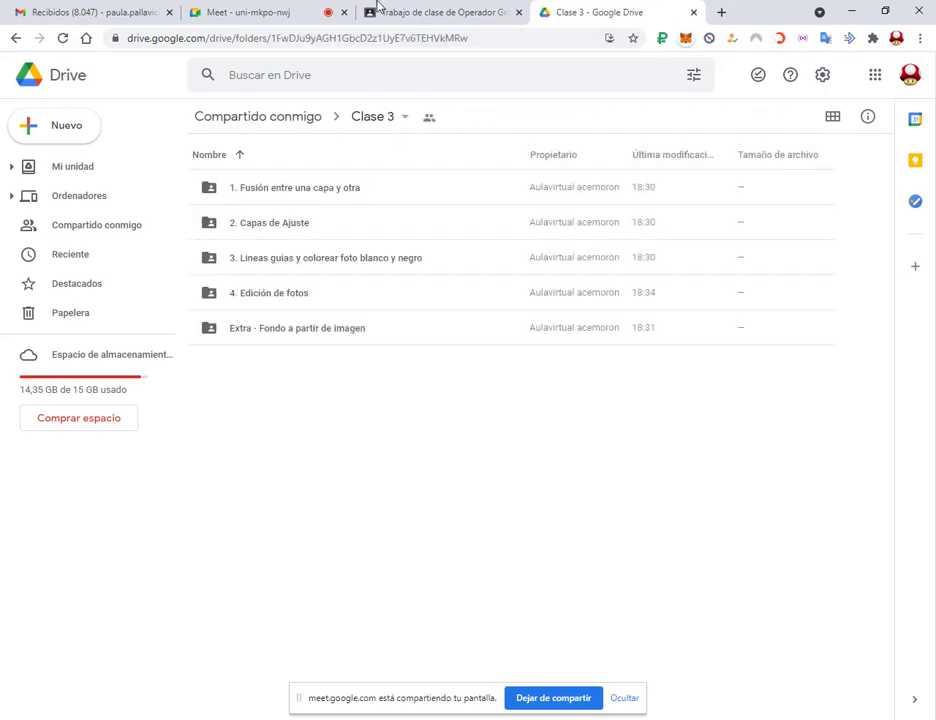
# Download the "1. Fusión entre una capa y otra" folder from Clase 3 in Drive.
pyautogui.click(300, 12)
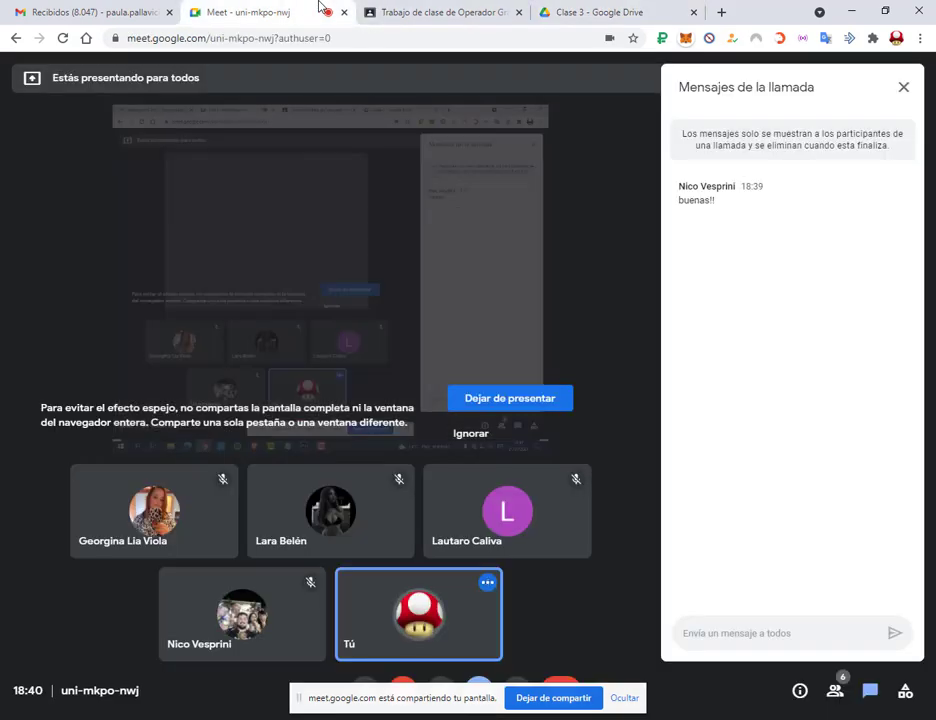
pyautogui.click(590, 10)
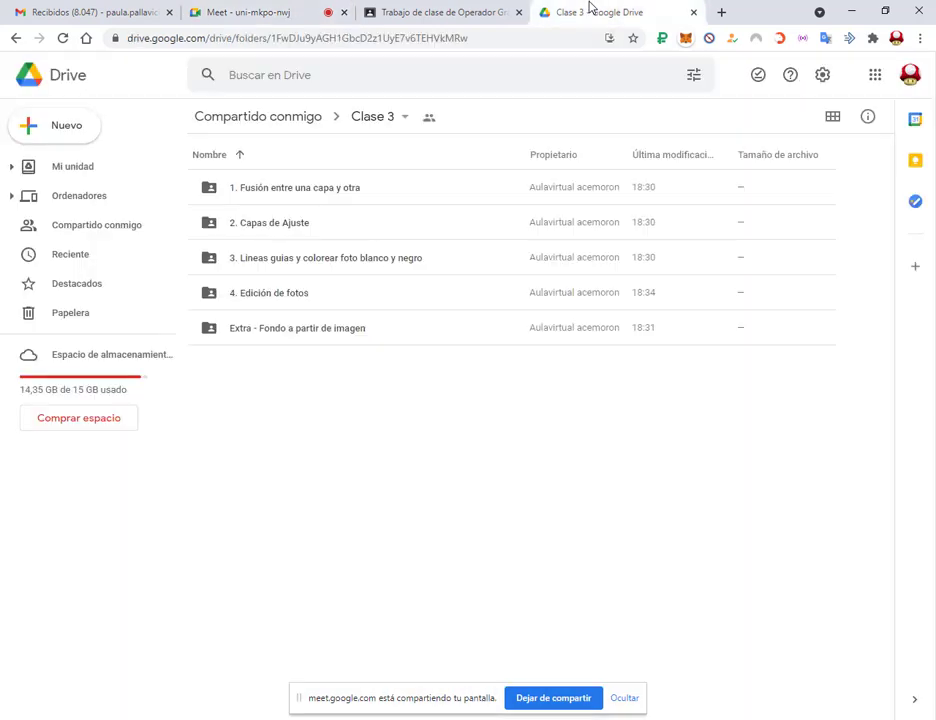
pyautogui.click(297, 199)
pyautogui.rightClick(297, 195)
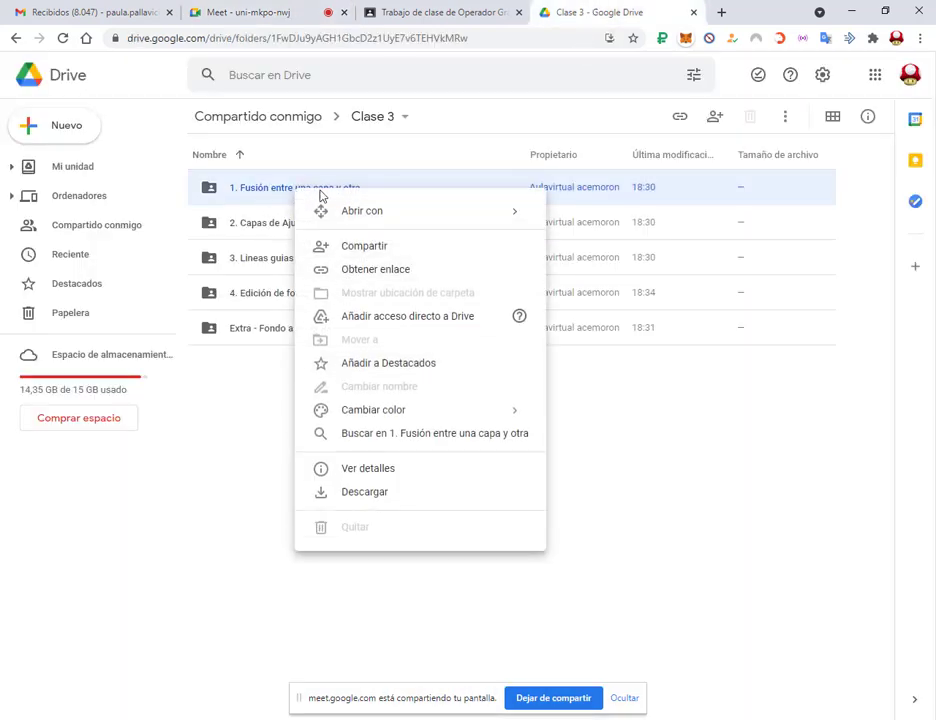
pyautogui.click(418, 497)
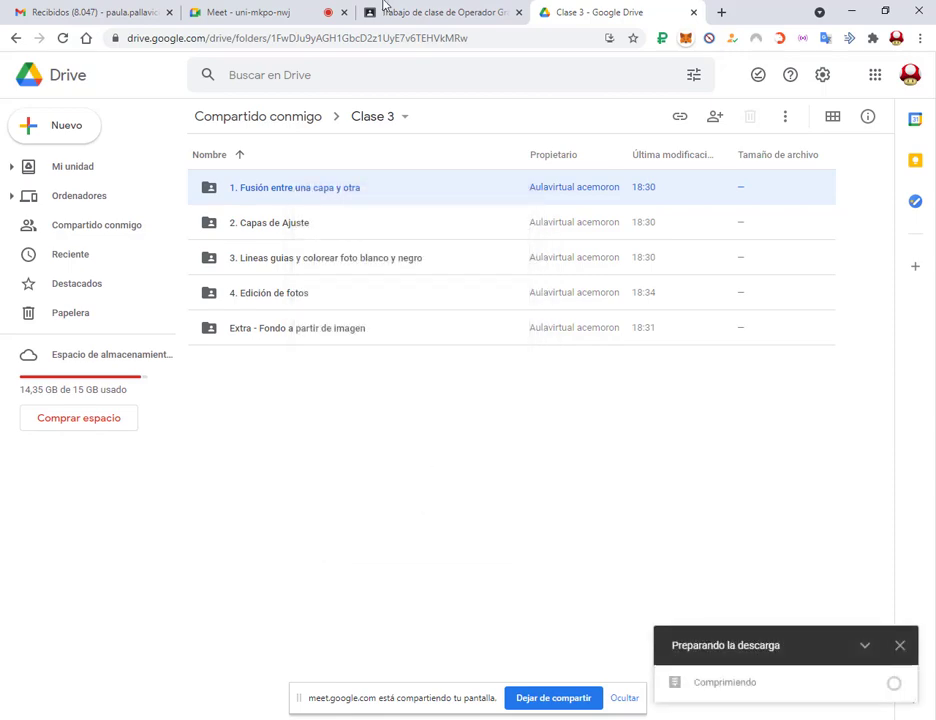
# Switch to File Explorer and extract the downloaded "1. Fusión entre una capa y otra" zip inside Descargas, keeping the default extraction options.
pyautogui.click(398, 8)
pyautogui.click(282, 10)
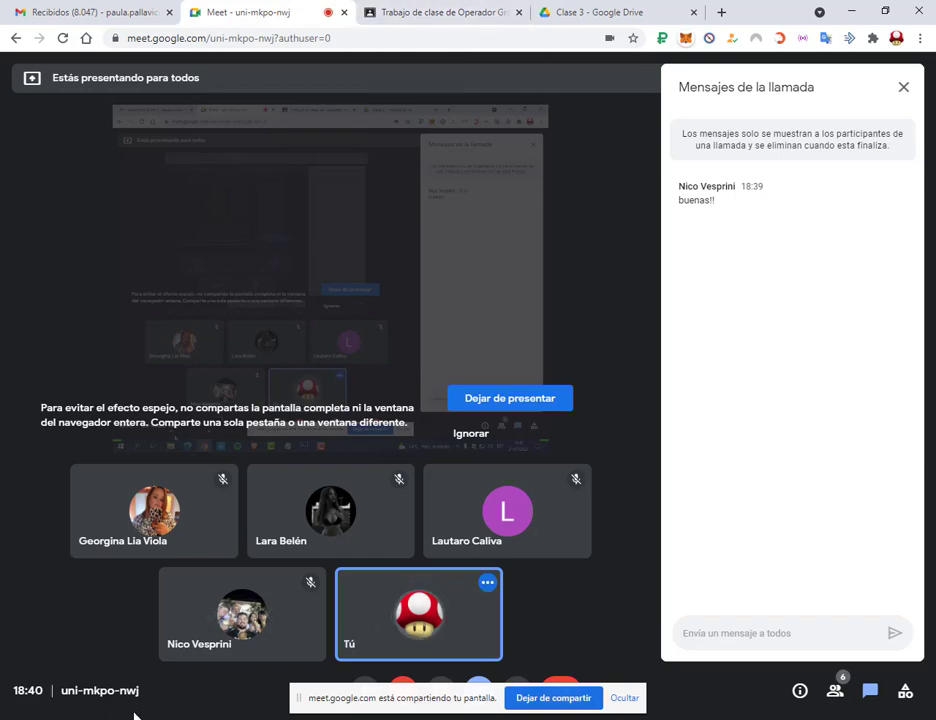
pyautogui.hotkey('alt', 'Tab')
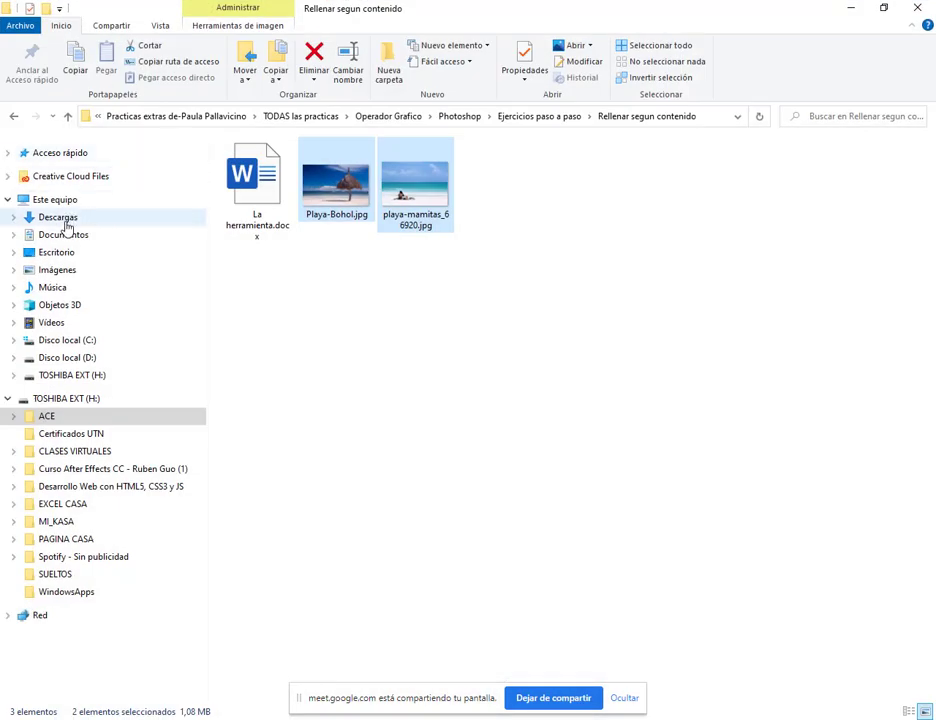
pyautogui.click(57, 219)
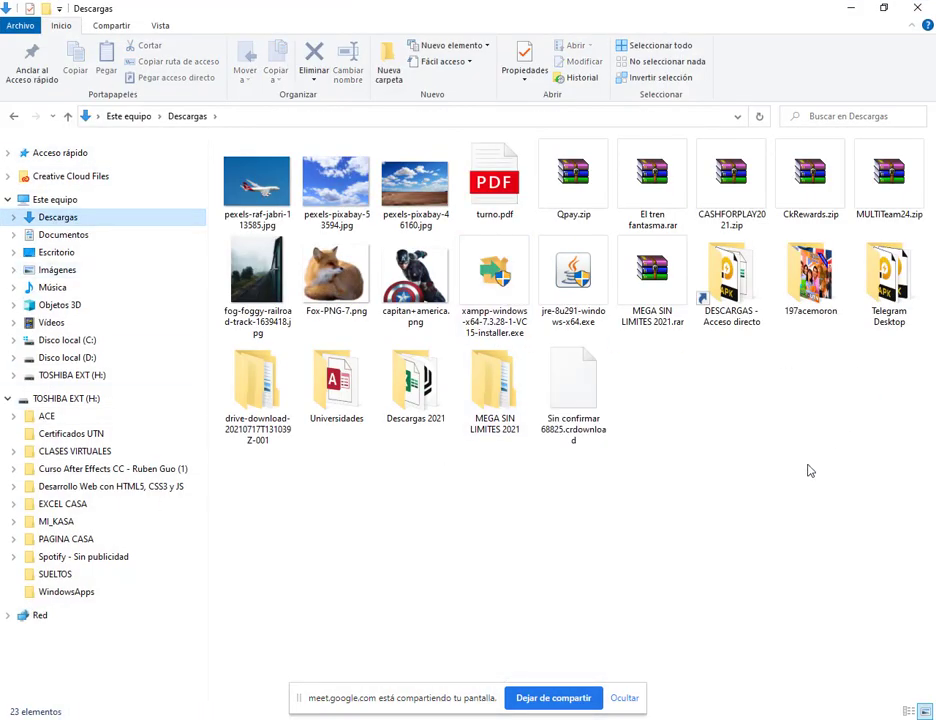
pyautogui.rightClick(573, 391)
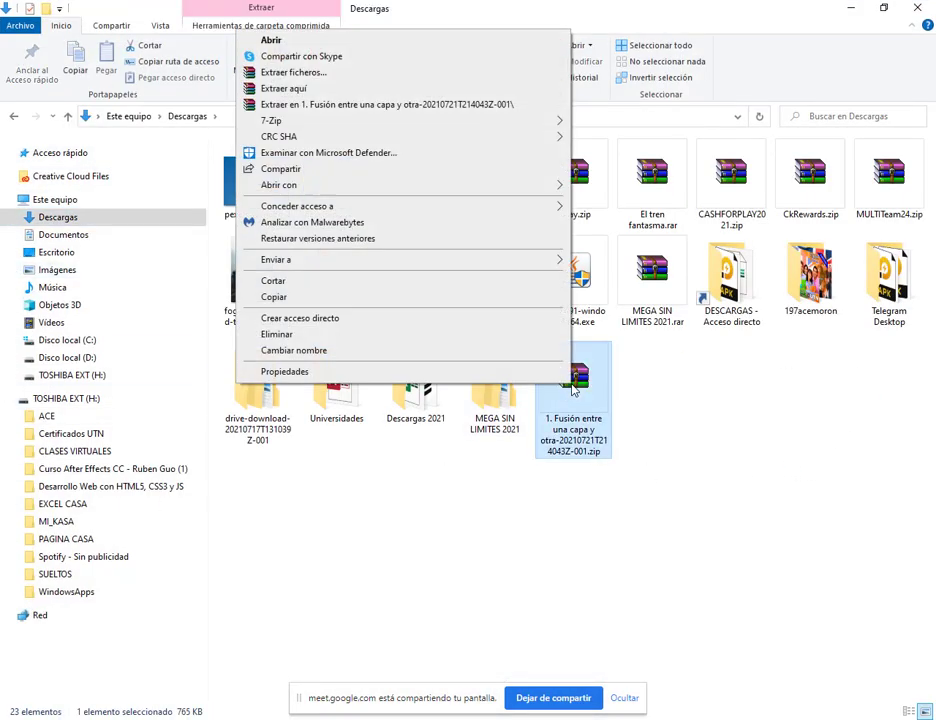
pyautogui.click(325, 72)
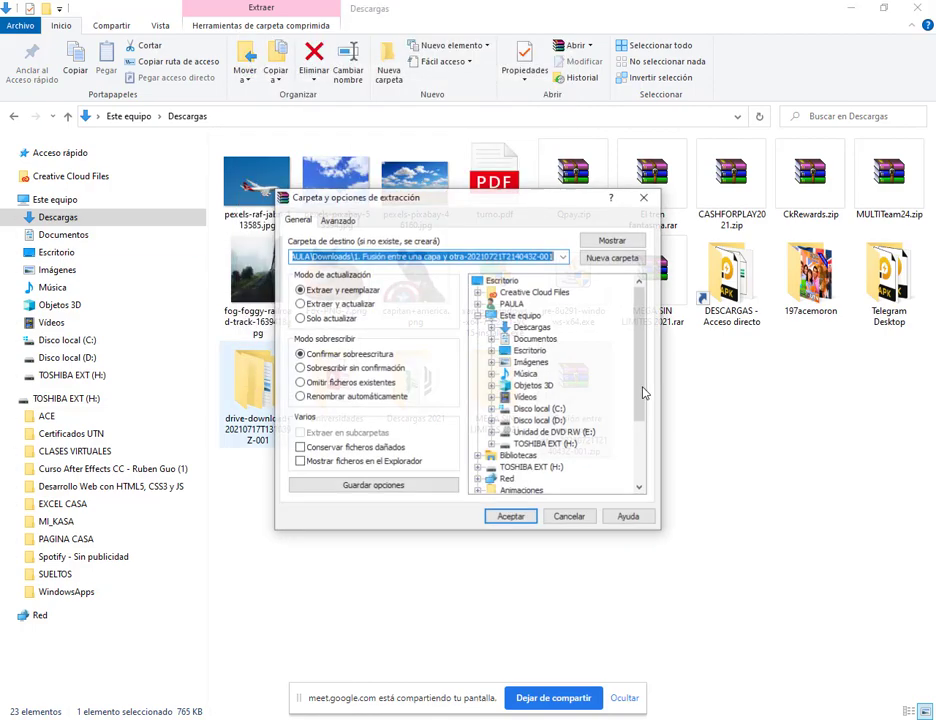
pyautogui.click(512, 518)
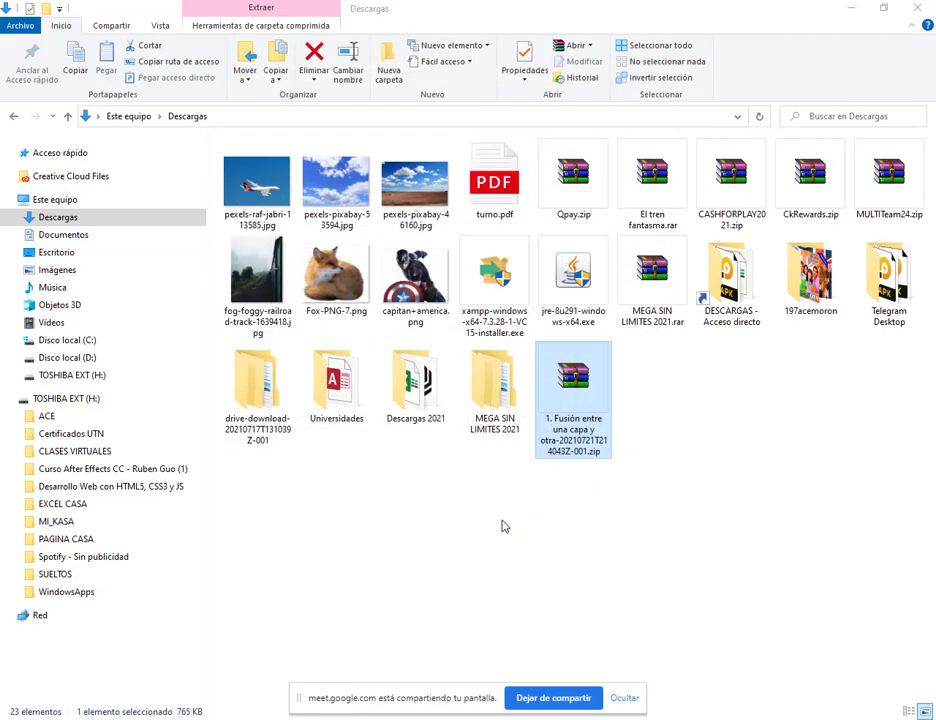
# Open Taza.psd from the extracted folder in Photoshop, using its embedded colour profile.
pyautogui.doubleClick(656, 400)
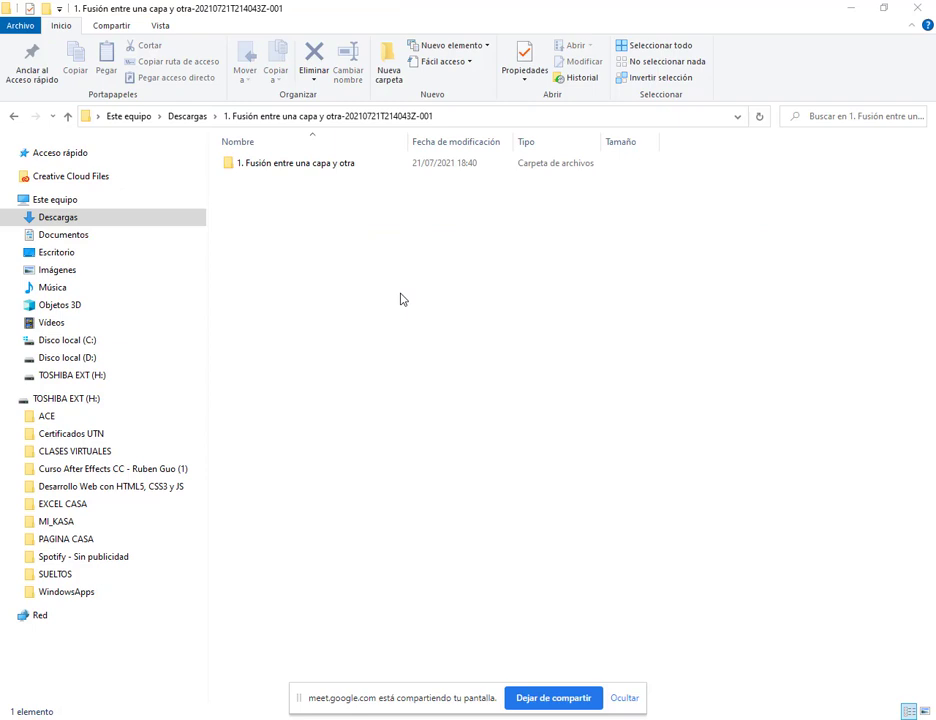
pyautogui.doubleClick(351, 171)
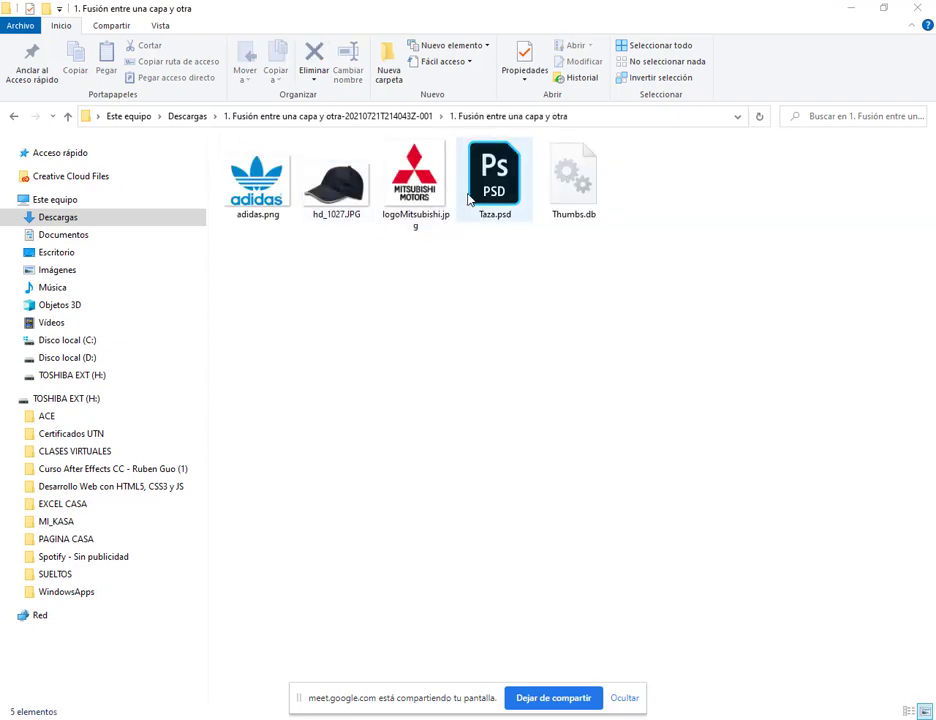
pyautogui.click(500, 178)
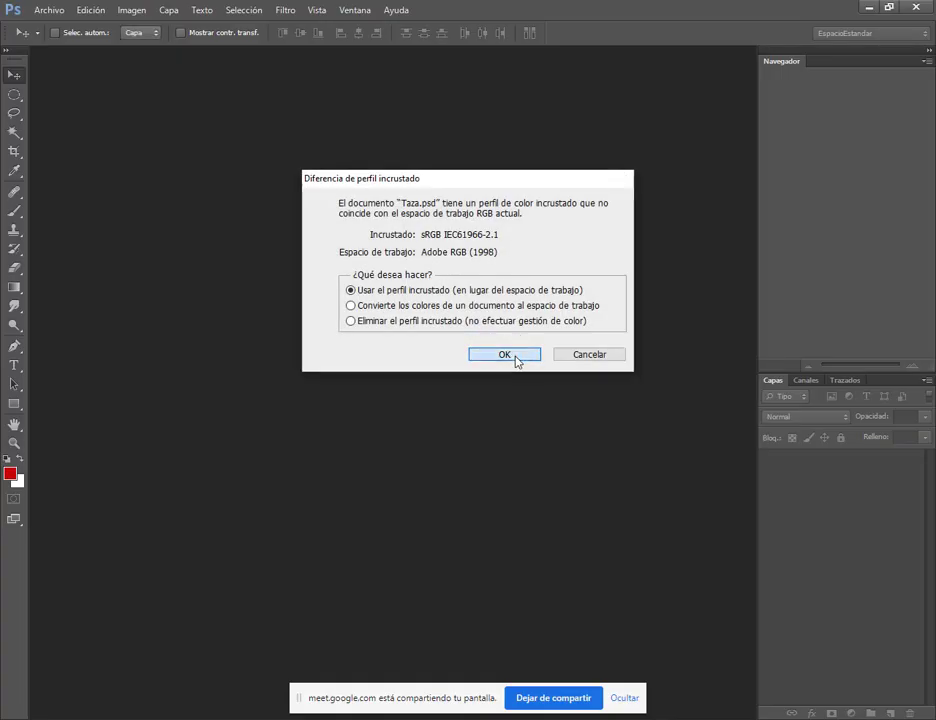
pyautogui.press('Return')
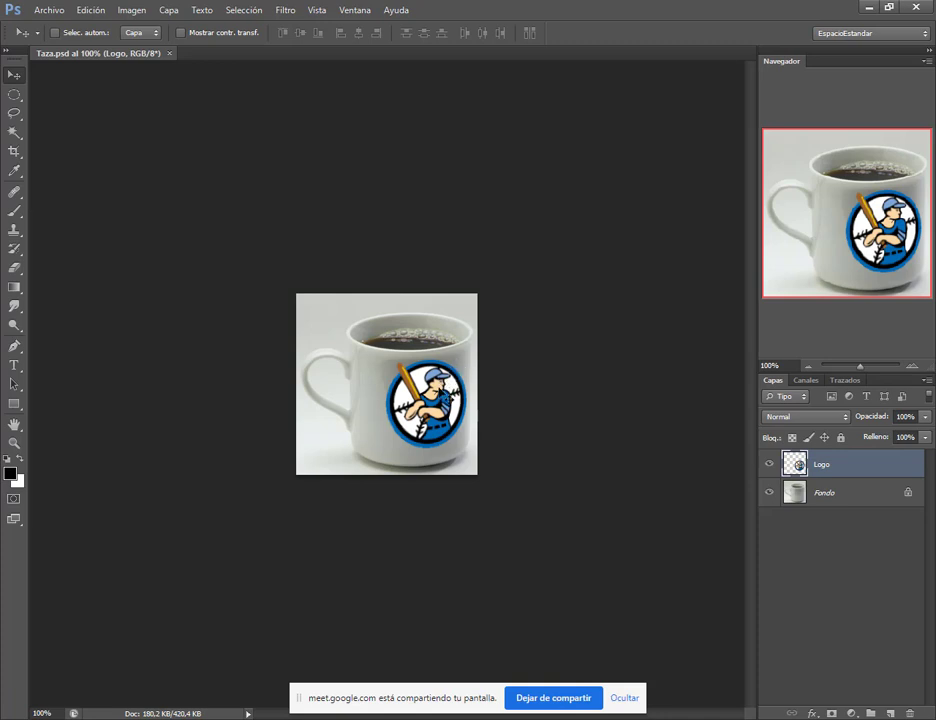
pyautogui.keyDown('alt'); pyautogui.scroll(4, 328, 288); pyautogui.keyUp('alt')
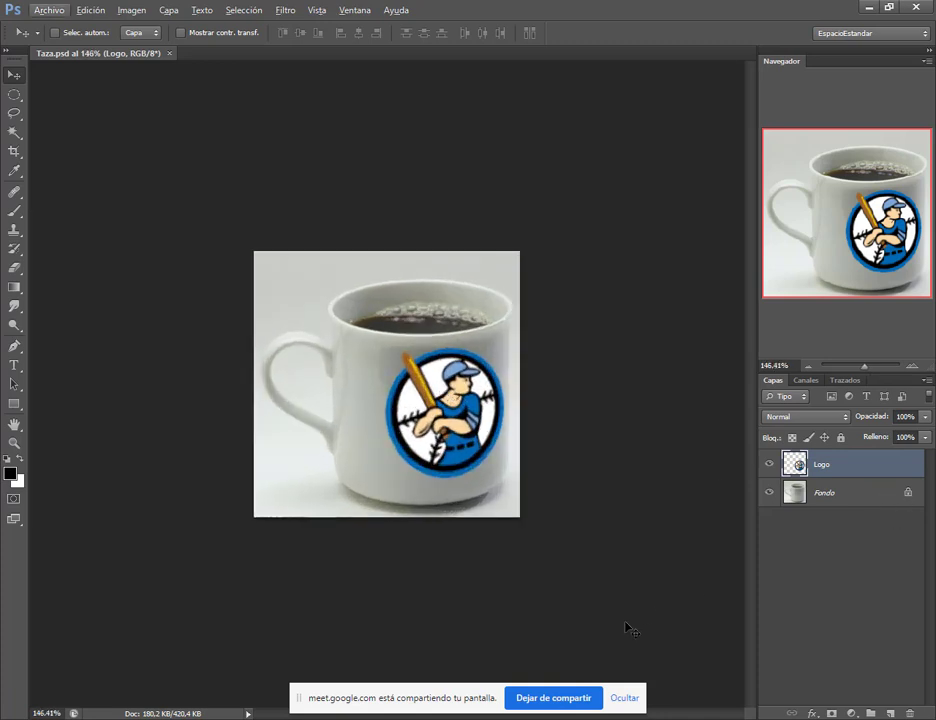
pyautogui.moveTo(323, 700); pyautogui.dragTo(493, 718)
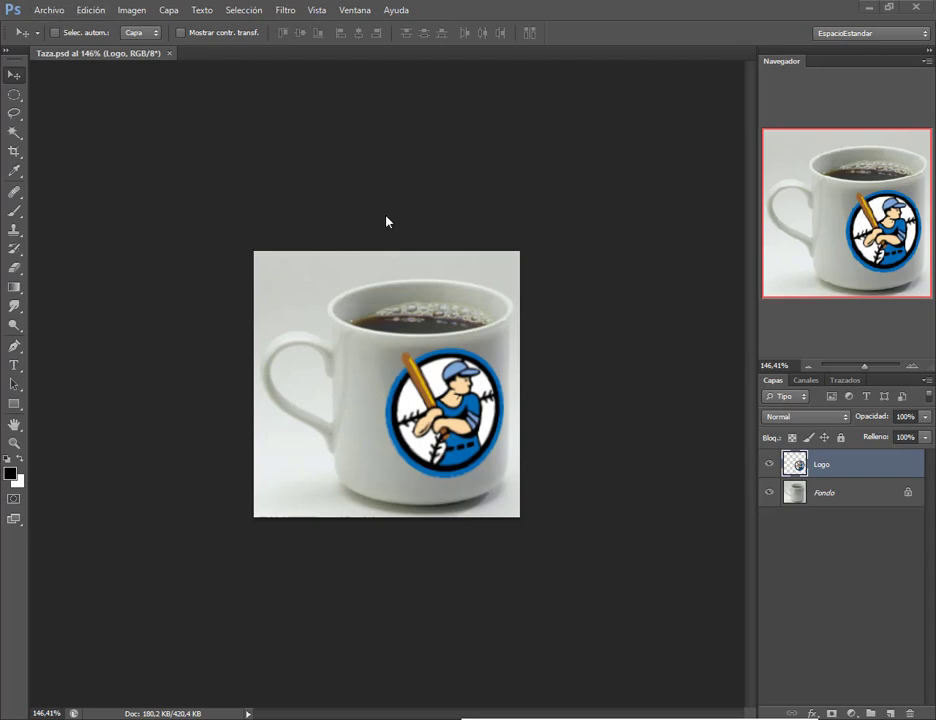
# Create a new document with the default settings and return to the Taza.psd document.
pyautogui.click(60, 10)
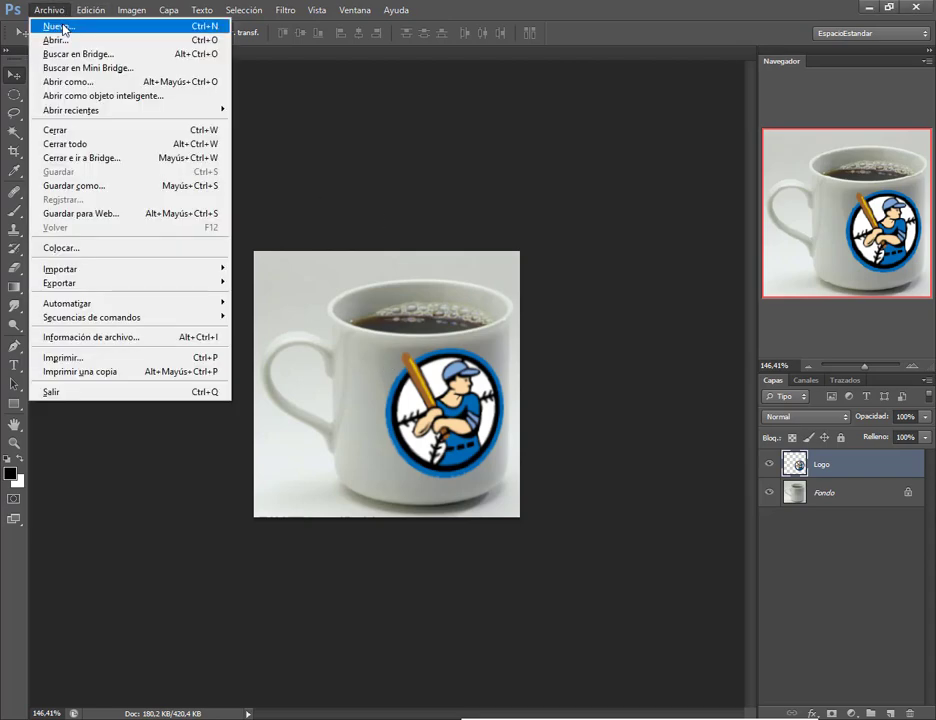
pyautogui.click(62, 27)
pyautogui.click(656, 170)
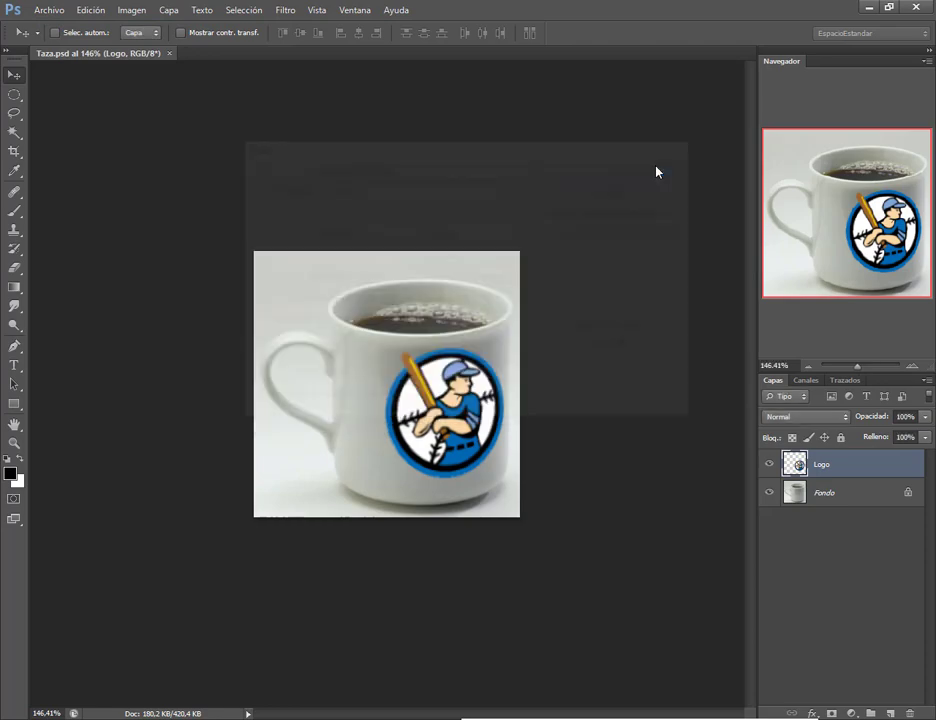
pyautogui.click(90, 53)
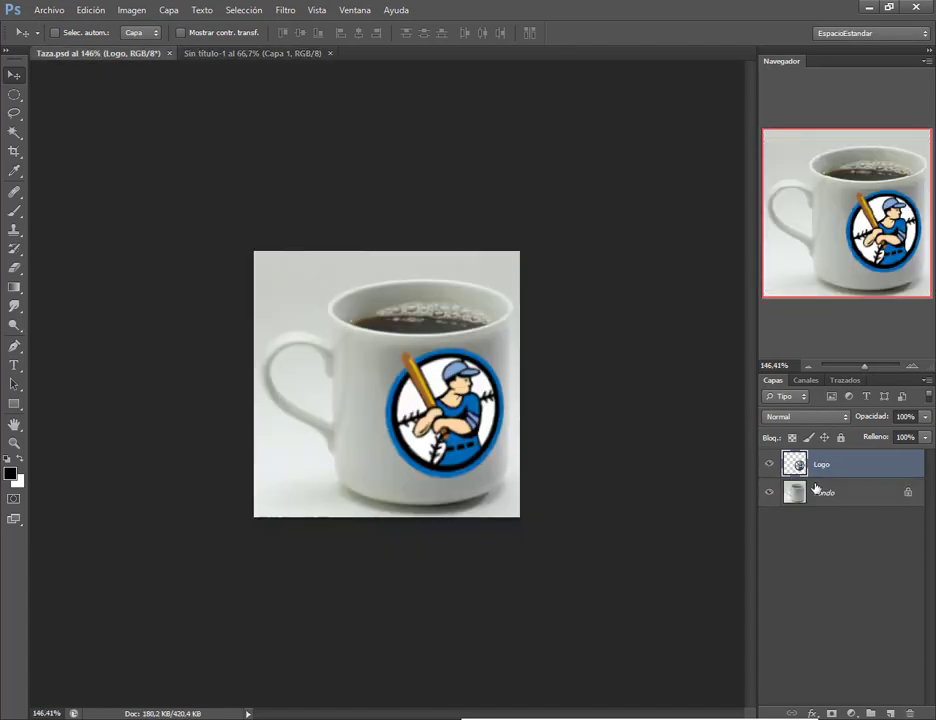
# Open the Logo layer's blending options and outline the "Fusionar si es" section with a red rectangle annotation.
pyautogui.doubleClick(799, 463)
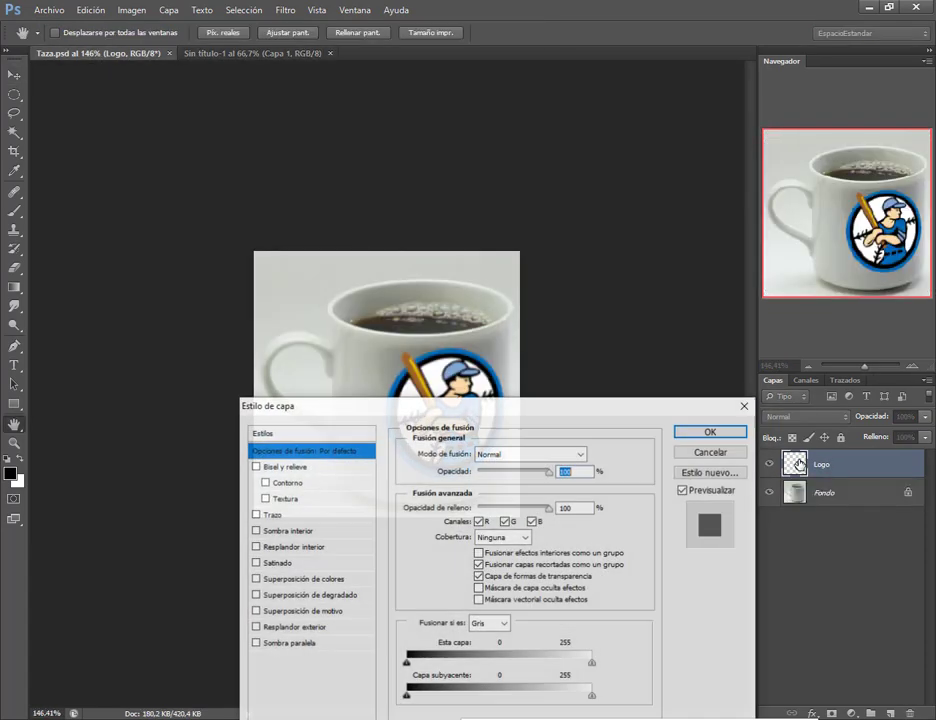
pyautogui.moveTo(587, 407); pyautogui.dragTo(586, 296)
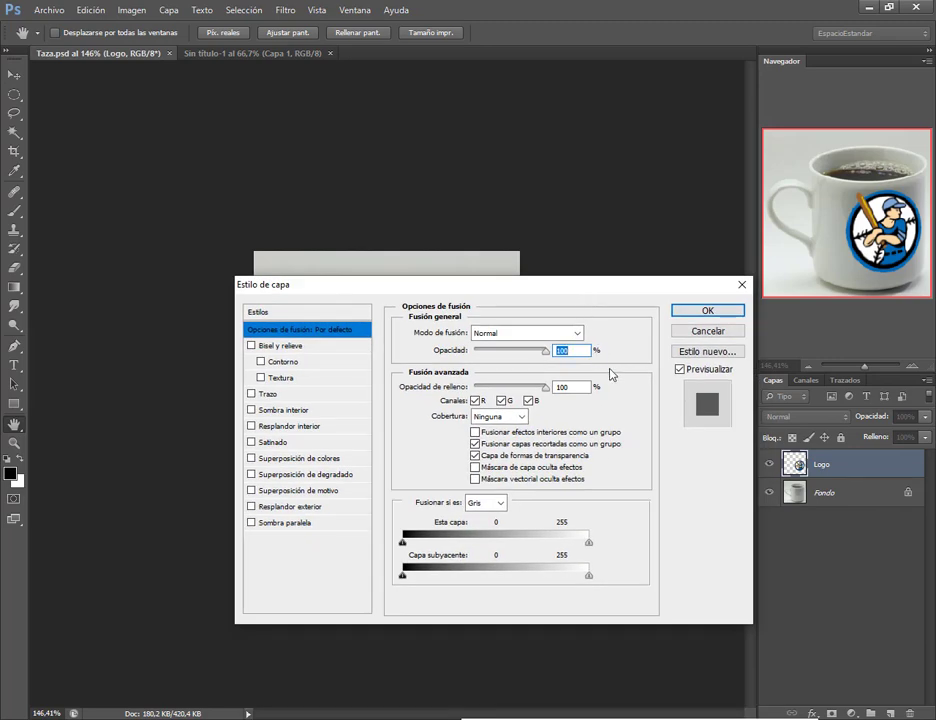
pyautogui.moveTo(388, 490)
pyautogui.mouseDown()
pyautogui.moveTo(641, 600)
pyautogui.moveTo(659, 593)
pyautogui.mouseUp()
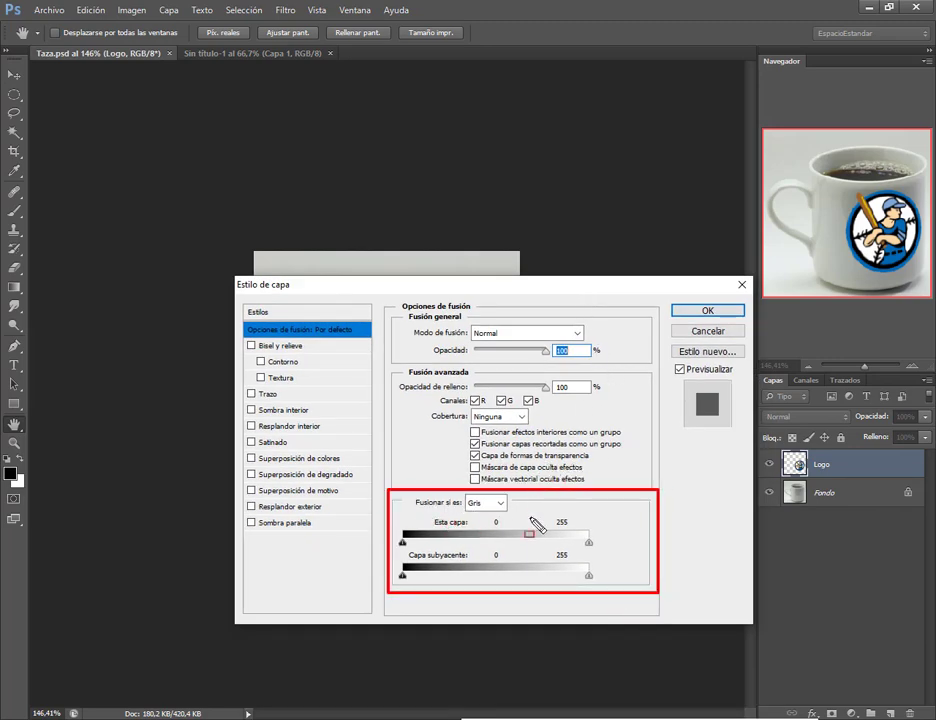
# Close the layer style dialog and fill Capa 1 of the untitled document with dark grey #404040.
pyautogui.click(742, 285)
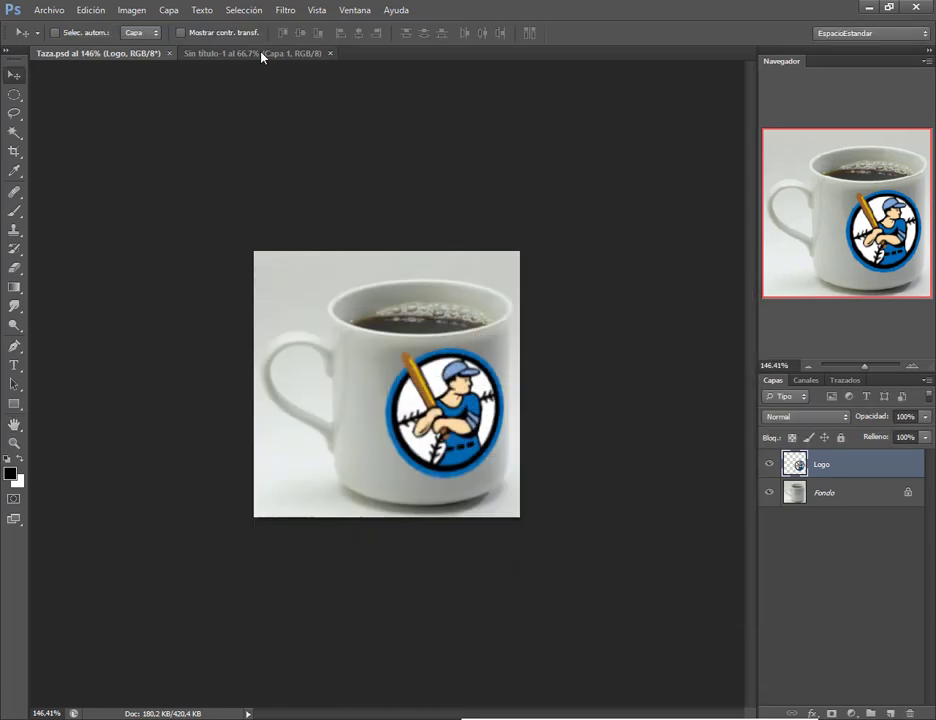
pyautogui.click(262, 55)
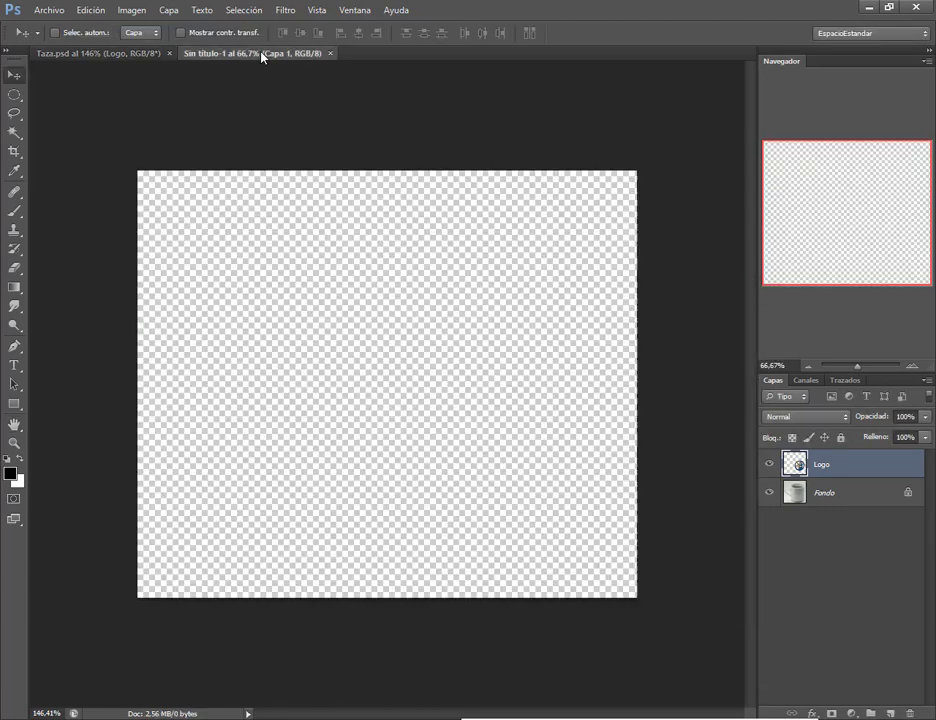
pyautogui.click(12, 474)
pyautogui.moveTo(425, 578); pyautogui.dragTo(418, 595)
pyautogui.click(764, 445)
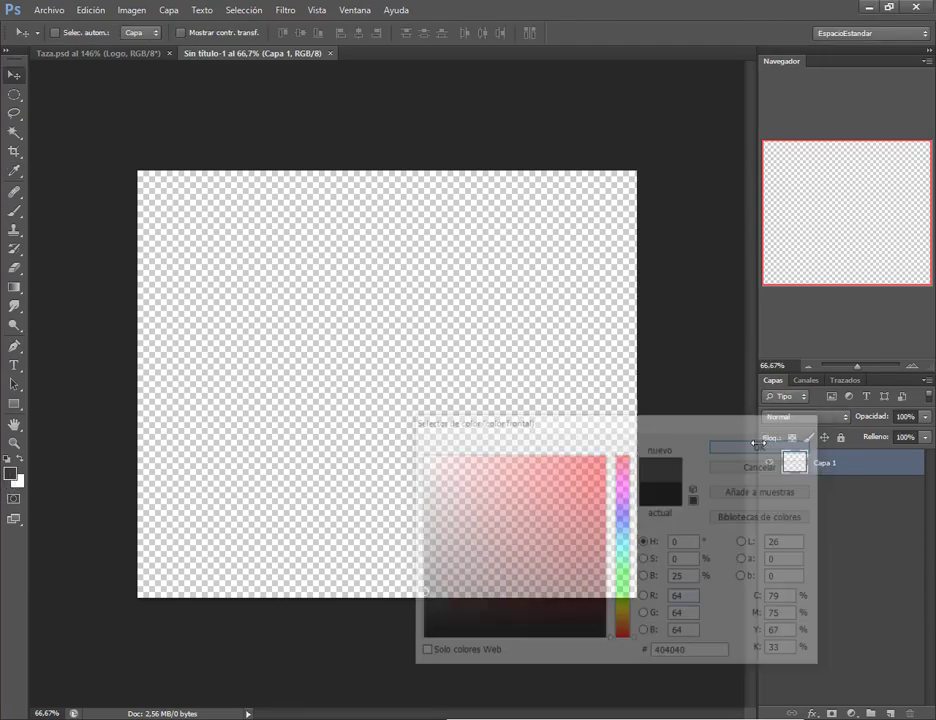
pyautogui.hotkey('alt', 'BackSpace')
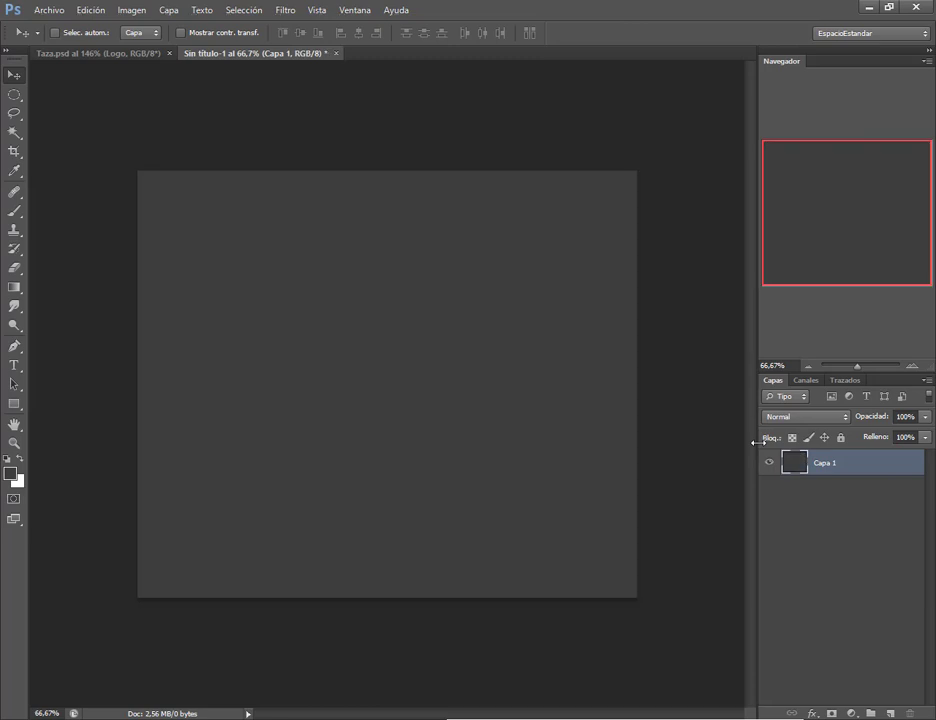
# Add the text "TEXTO" in Arial Black 36 pt and move it near the centre of the canvas.
pyautogui.click(14, 365)
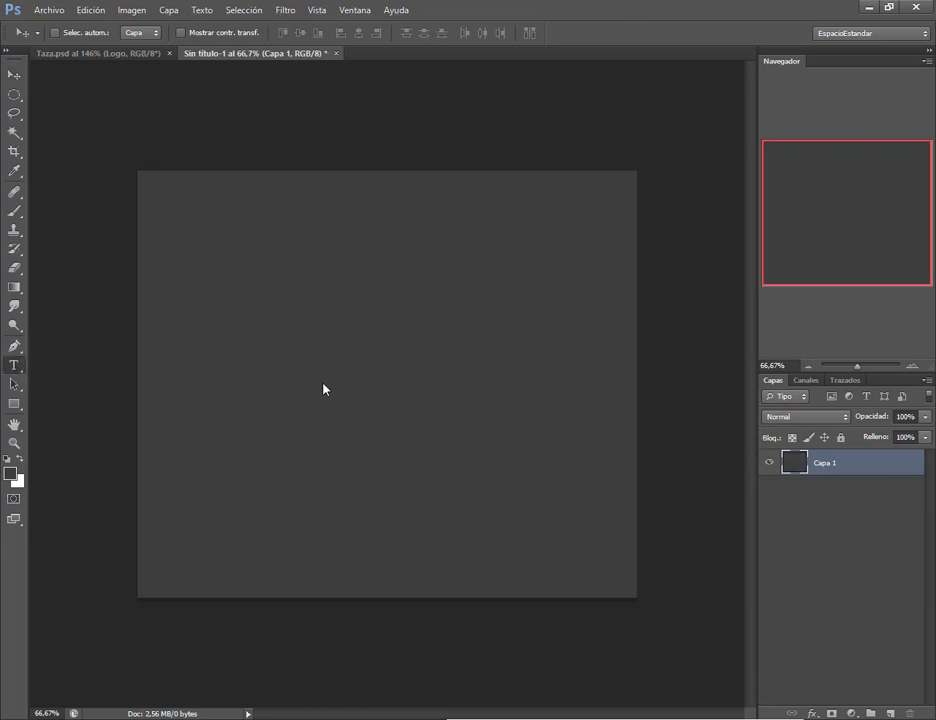
pyautogui.click(199, 372)
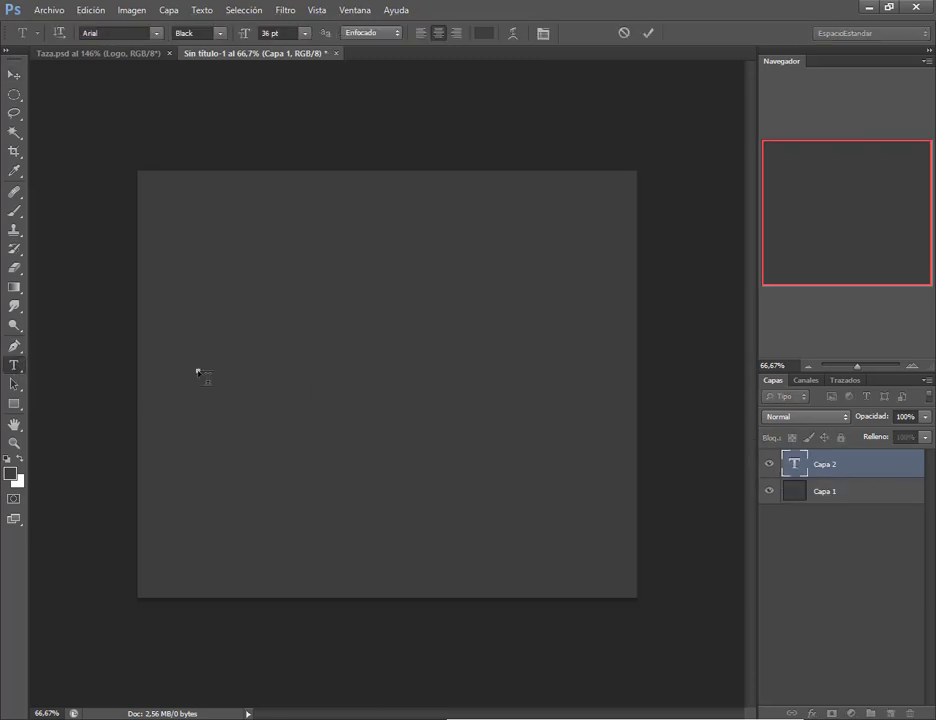
pyautogui.write('T')
pyautogui.click(14, 75)
pyautogui.moveTo(224, 378); pyautogui.dragTo(388, 370)
# Change the colour of the TEXTO text to black, #000000.
pyautogui.doubleClick(796, 465)
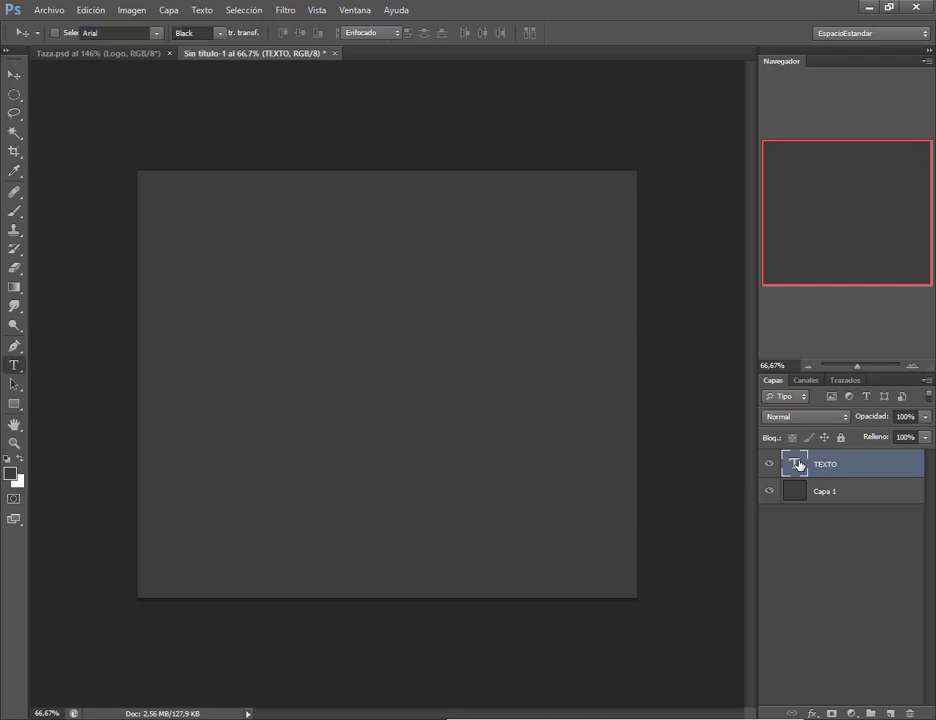
pyautogui.click(484, 33)
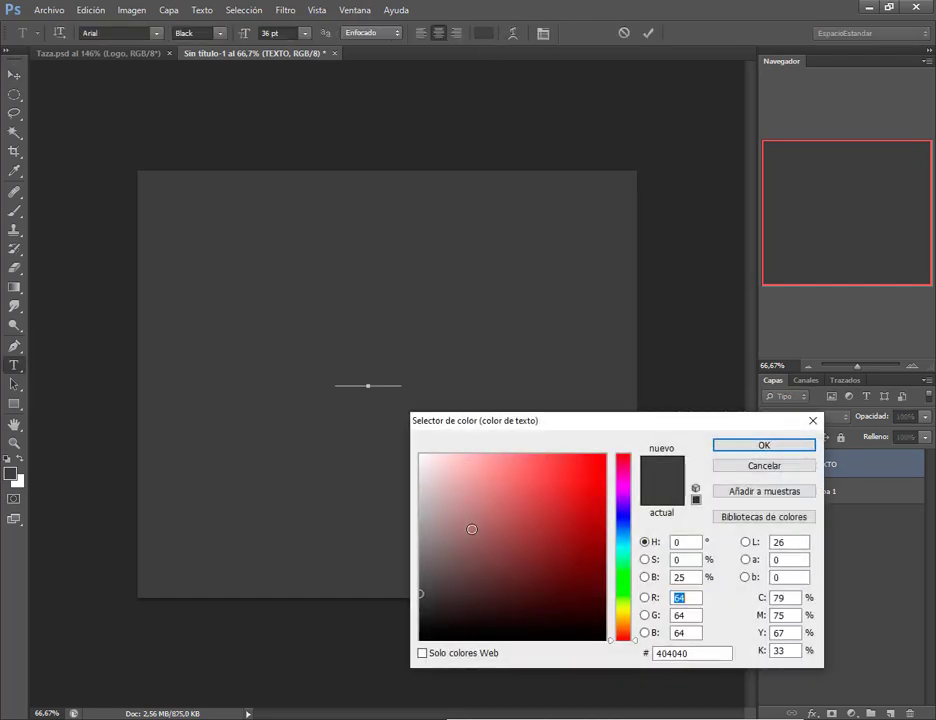
pyautogui.moveTo(472, 528); pyautogui.dragTo(410, 648)
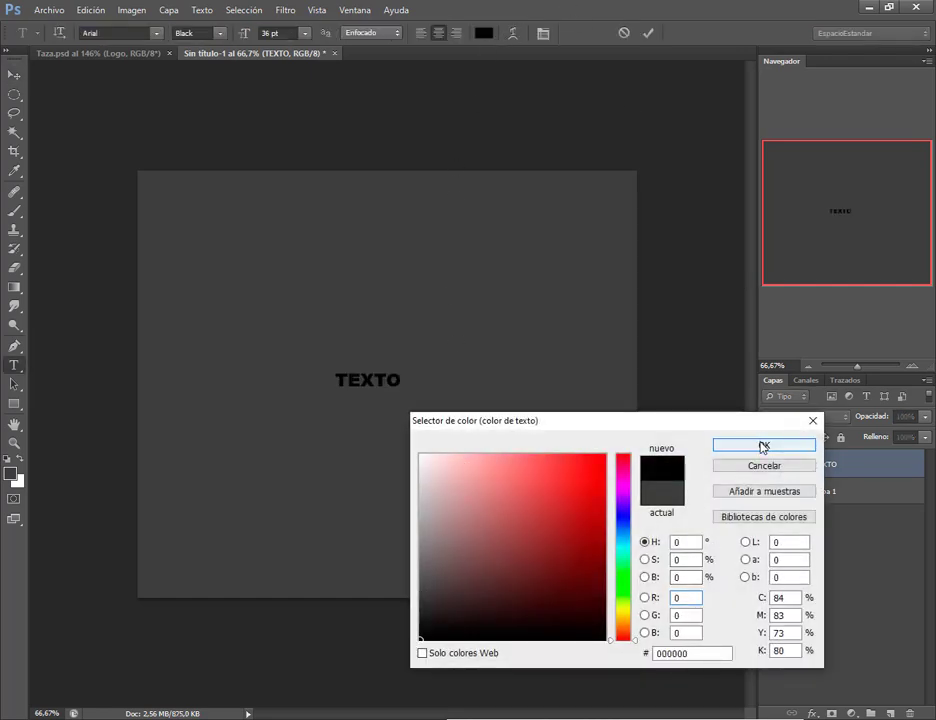
pyautogui.click(764, 445)
pyautogui.click(15, 75)
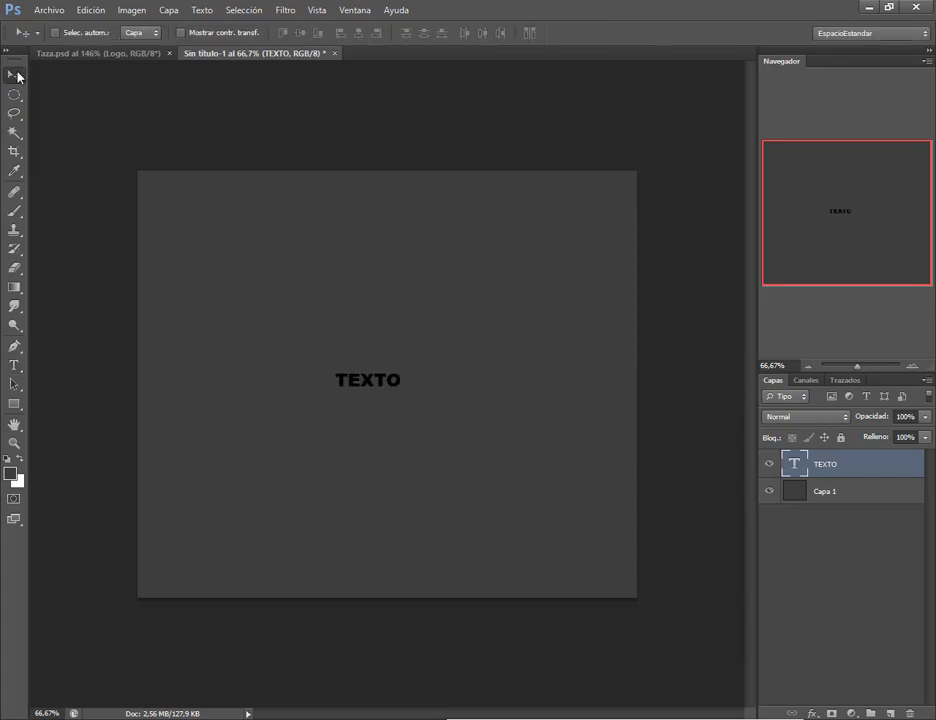
# Scale the TEXTO text up to span most of the canvas width and centre it.
pyautogui.hotkey('ctrl', 't')
pyautogui.moveTo(406, 396); pyautogui.dragTo(568, 513)
pyautogui.moveTo(470, 388)
pyautogui.mouseDown()
pyautogui.moveTo(495, 368)
pyautogui.moveTo(483, 399)
pyautogui.mouseUp()
pyautogui.press('Return')
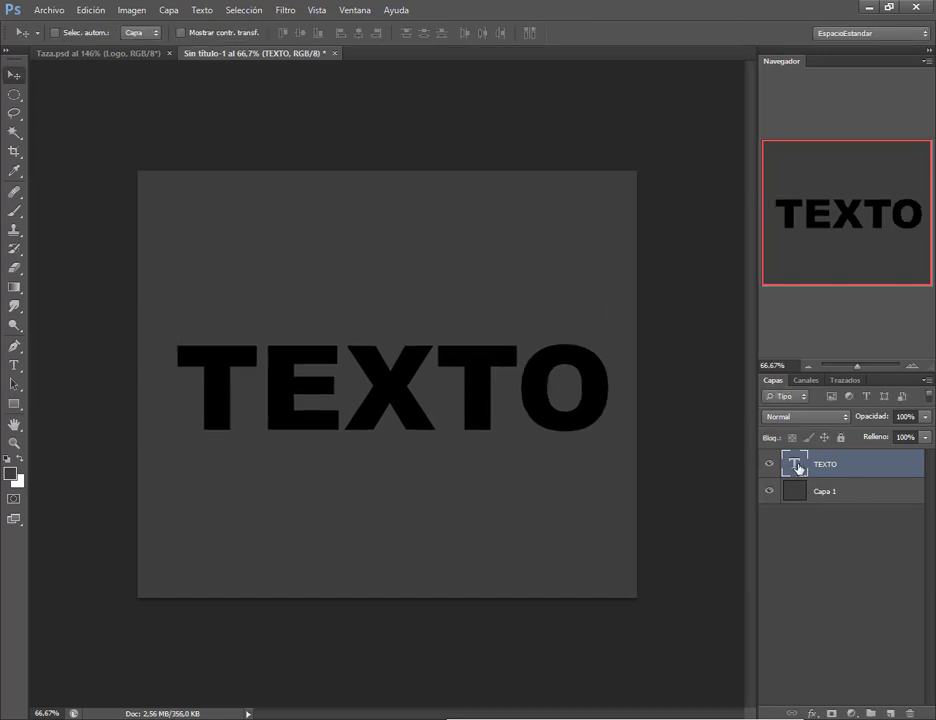
# Reset the foreground and background colours to black and white for the Gradient tool, and rasterize the TEXTO layer.
pyautogui.keyDown('ctrl'); pyautogui.click(798, 466); pyautogui.keyUp('ctrl')
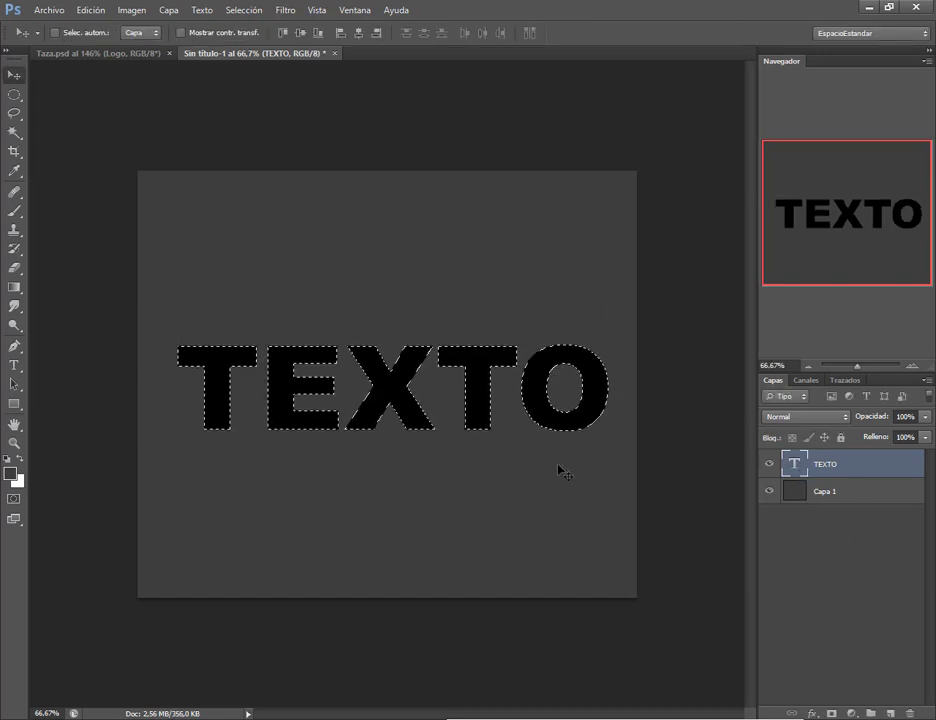
pyautogui.click(14, 287)
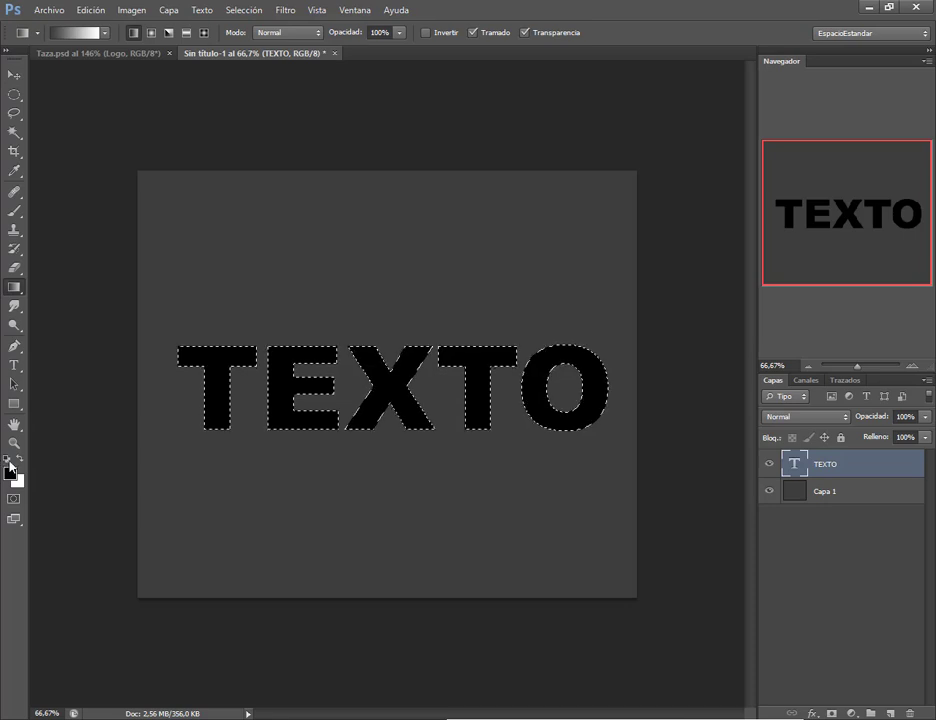
pyautogui.click(8, 459)
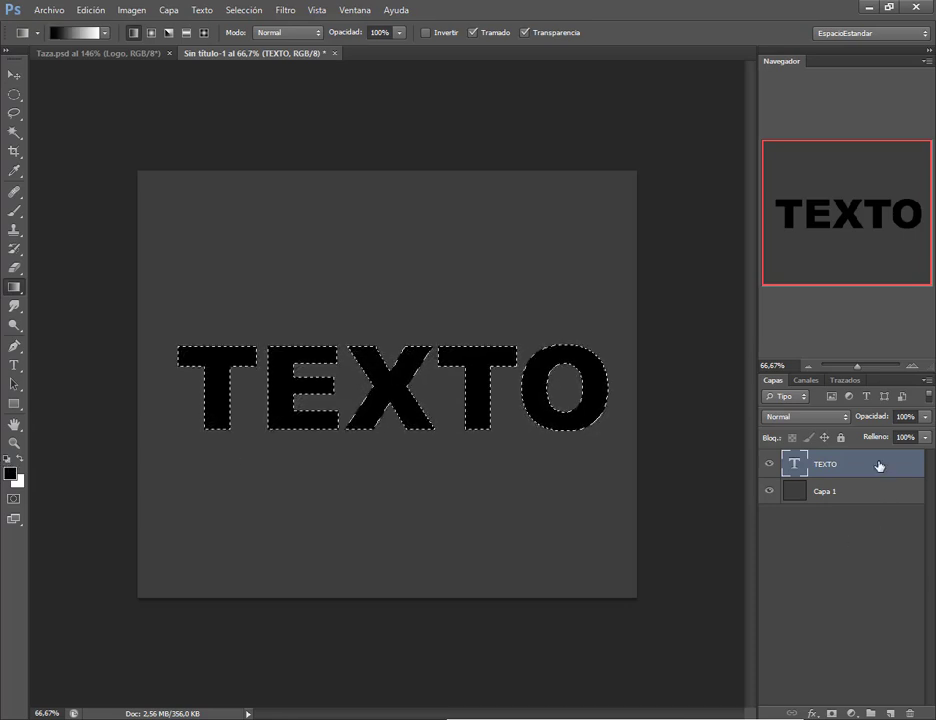
pyautogui.hotkey('ctrl', 'd')
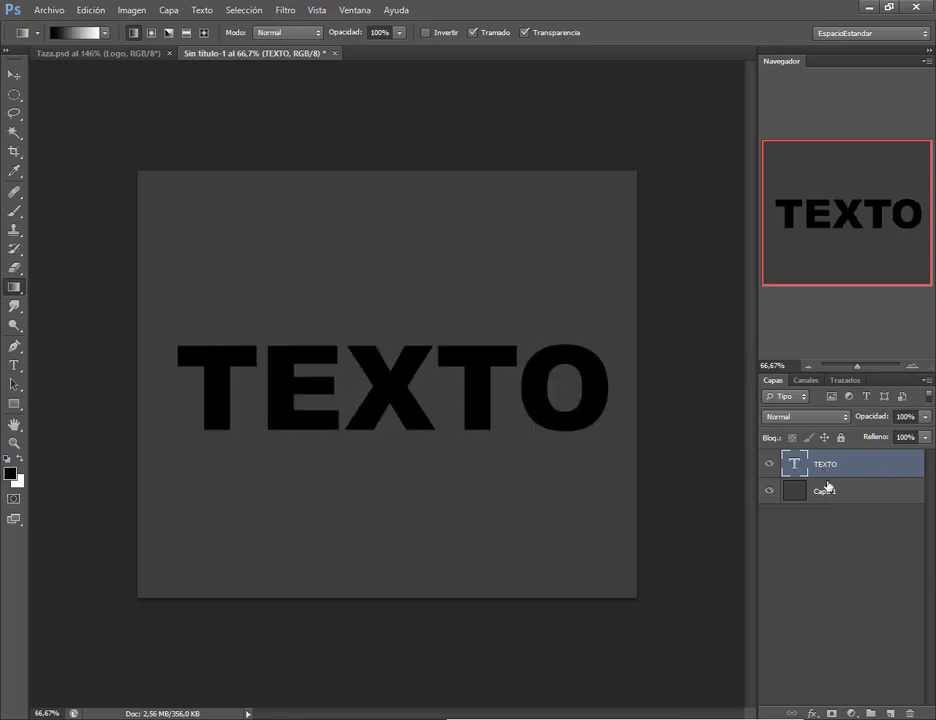
pyautogui.rightClick(830, 468)
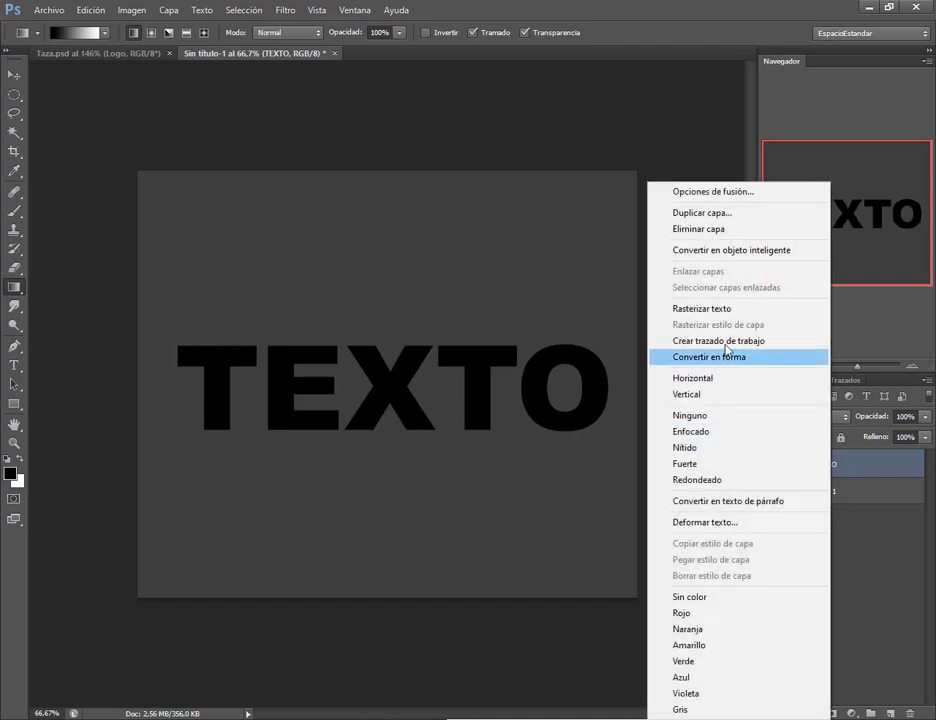
pyautogui.click(727, 312)
# Select the TEXTO layer's pixels, apply a black-to-white linear gradient from the top of the letters to their base, and deselect.
pyautogui.rightClick(795, 463)
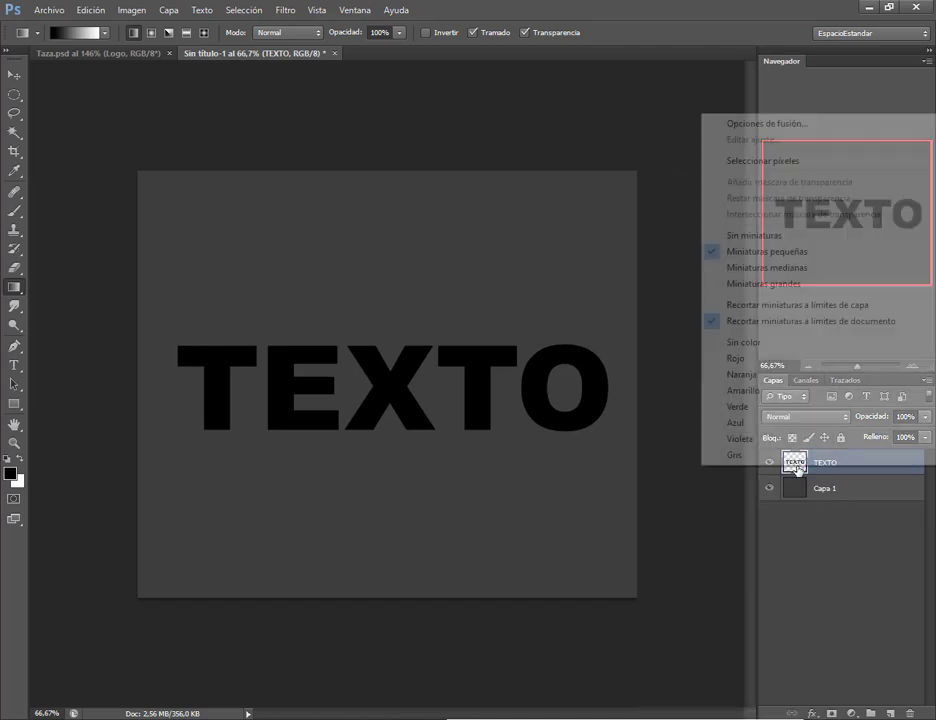
pyautogui.click(764, 164)
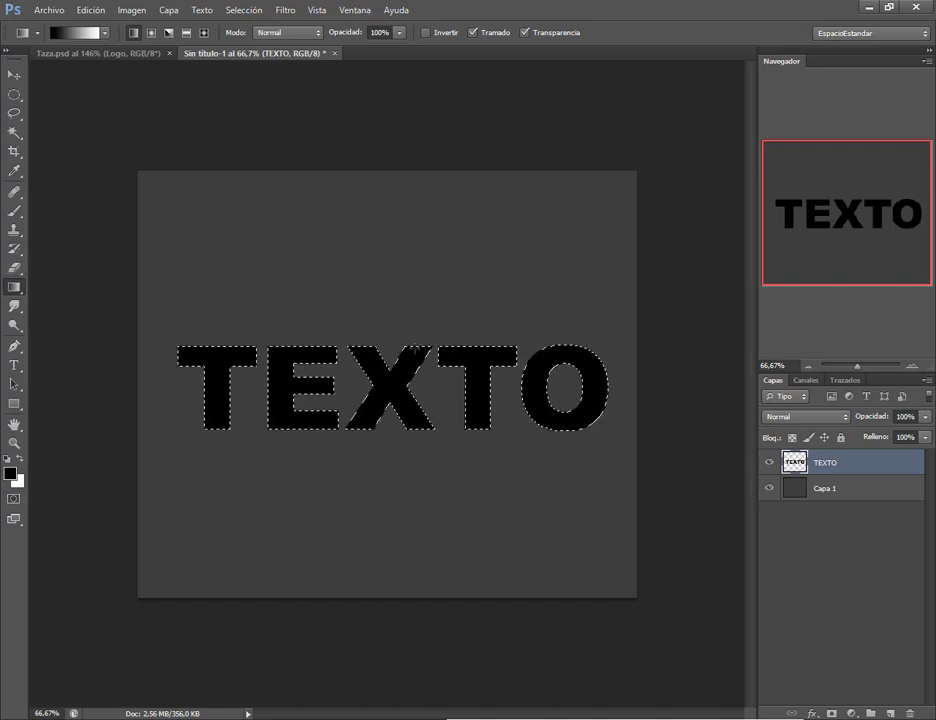
pyautogui.moveTo(415, 351); pyautogui.dragTo(413, 437)
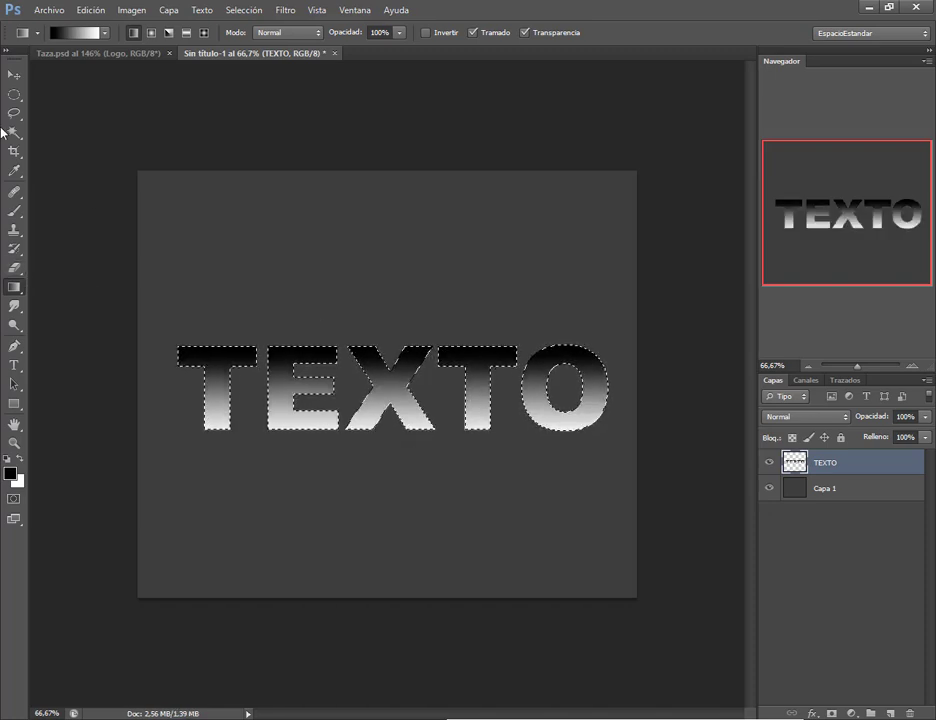
pyautogui.click(14, 75)
pyautogui.hotkey('ctrl', 'd')
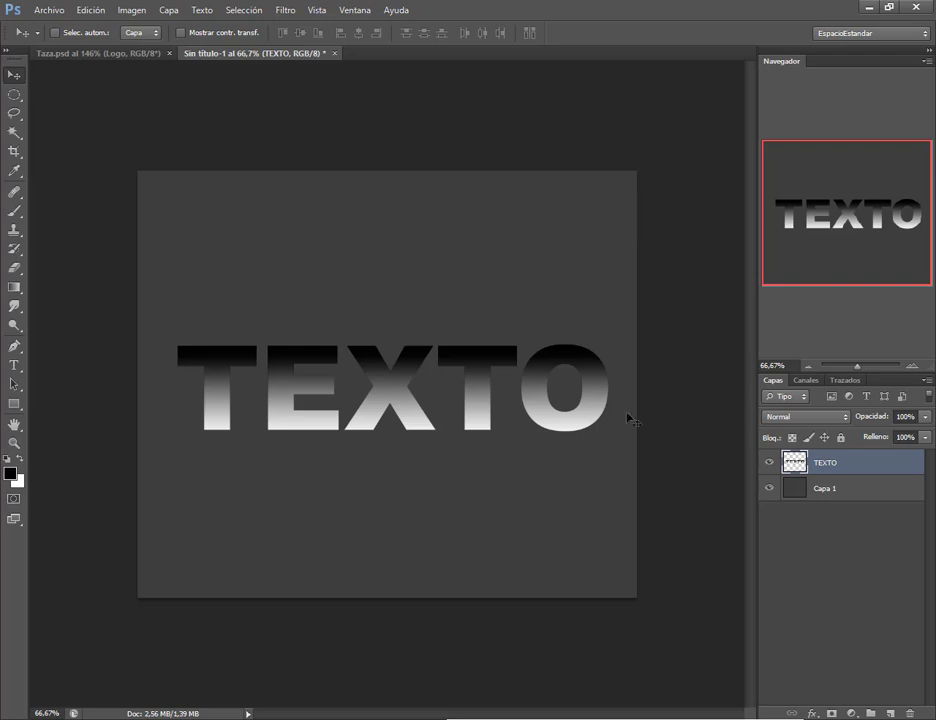
# Open the TEXTO layer's blending options and move the dialog up so that the text stays in view.
pyautogui.doubleClick(795, 465)
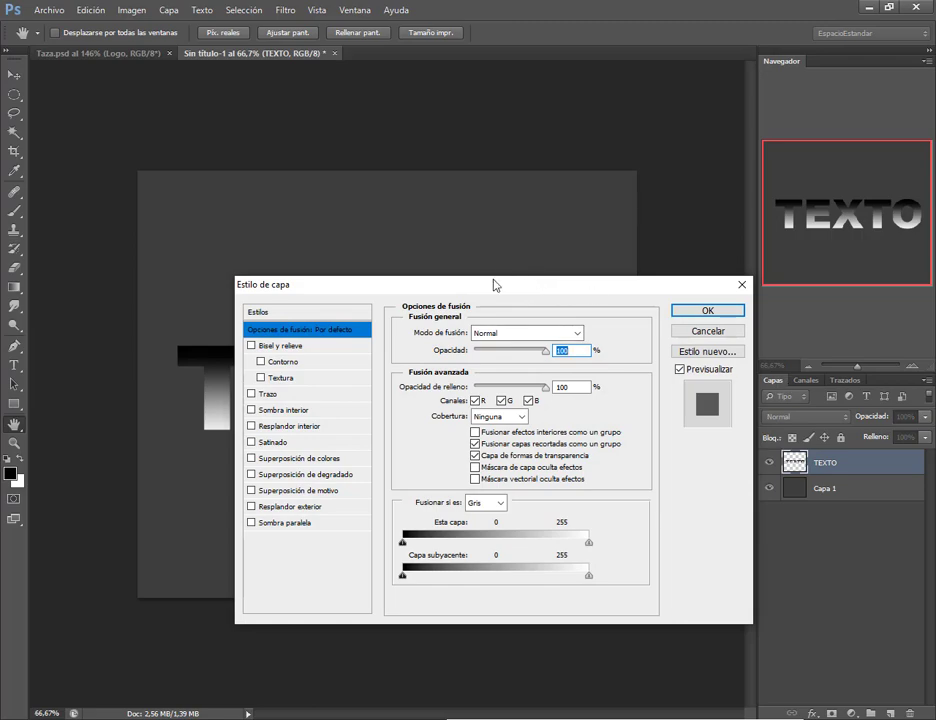
pyautogui.moveTo(492, 287); pyautogui.dragTo(515, 247)
pyautogui.moveTo(540, 201); pyautogui.dragTo(607, 40)
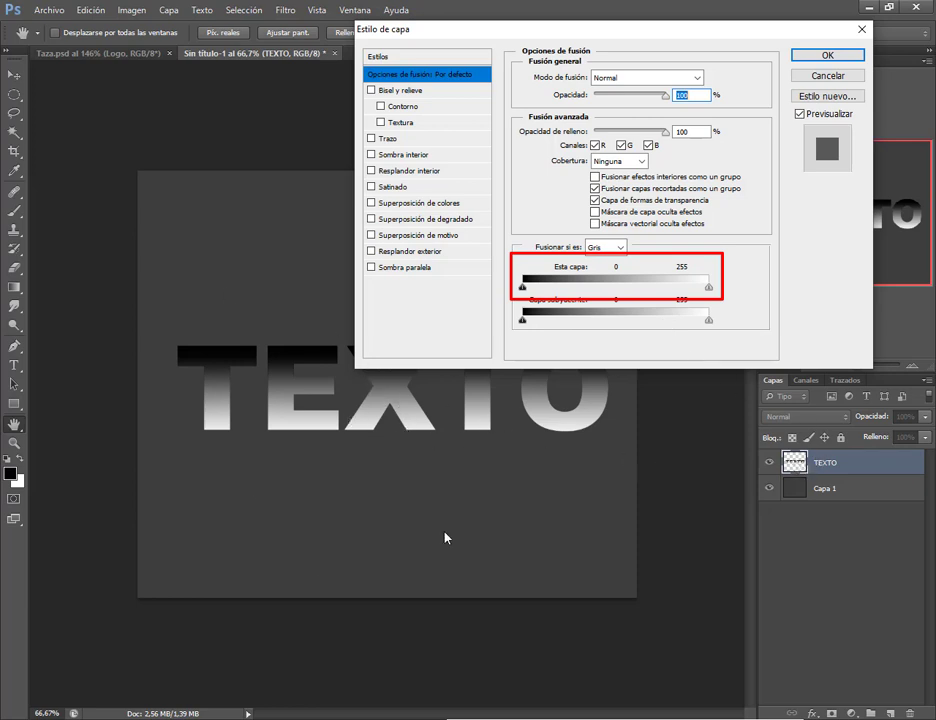
pyautogui.click(711, 287)
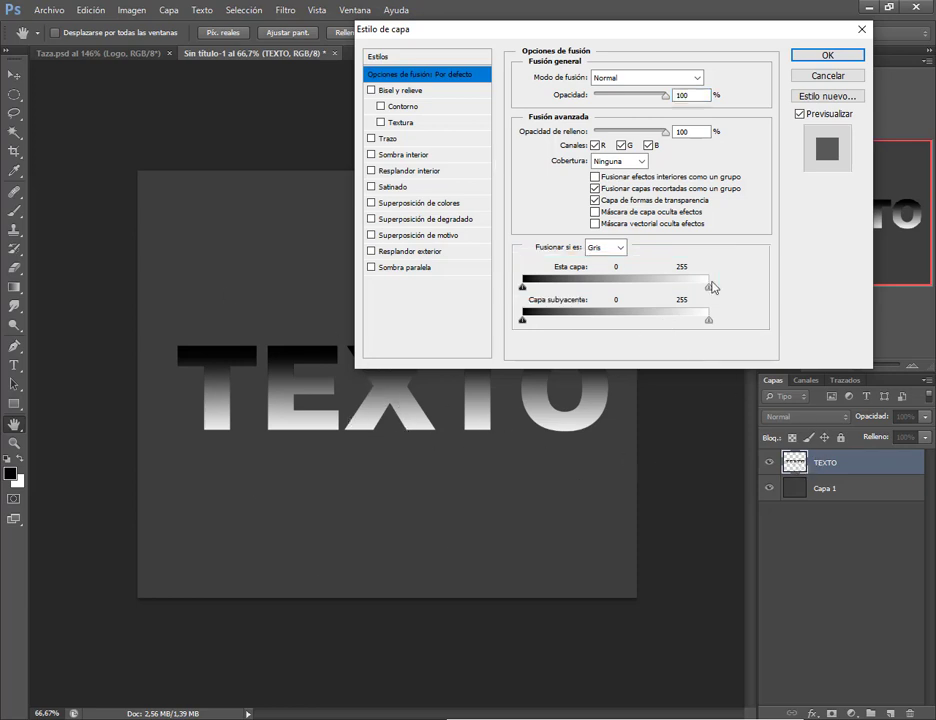
pyautogui.click(654, 33)
# Try the white "Esta capa" slider at 203 and at 0, and restore it to 255.
pyautogui.moveTo(709, 290); pyautogui.dragTo(715, 292)
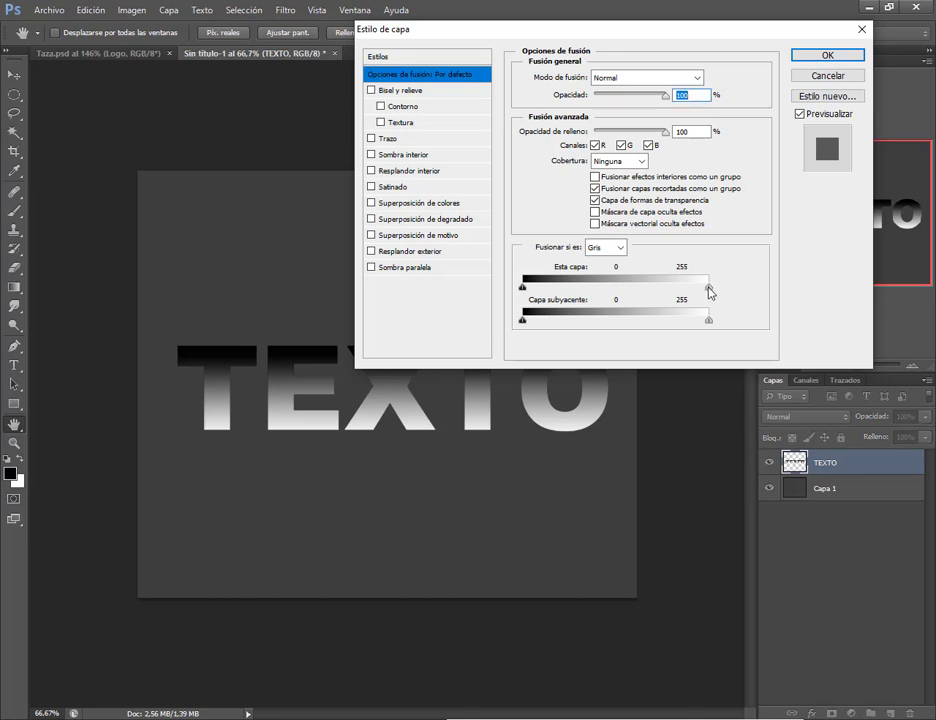
pyautogui.moveTo(709, 290); pyautogui.dragTo(670, 292)
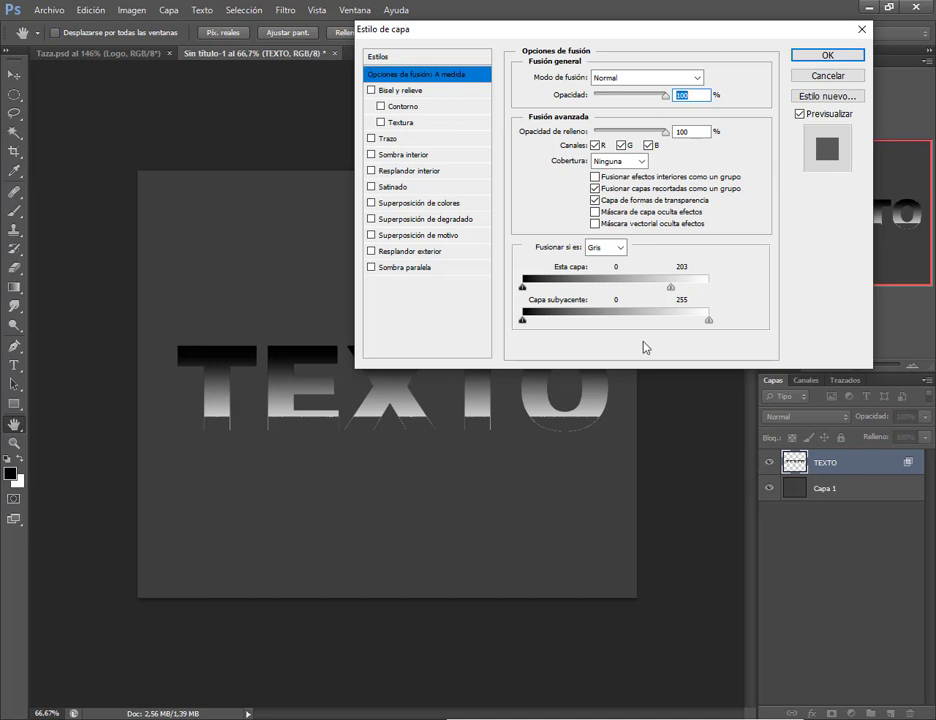
pyautogui.moveTo(672, 288); pyautogui.dragTo(521, 292)
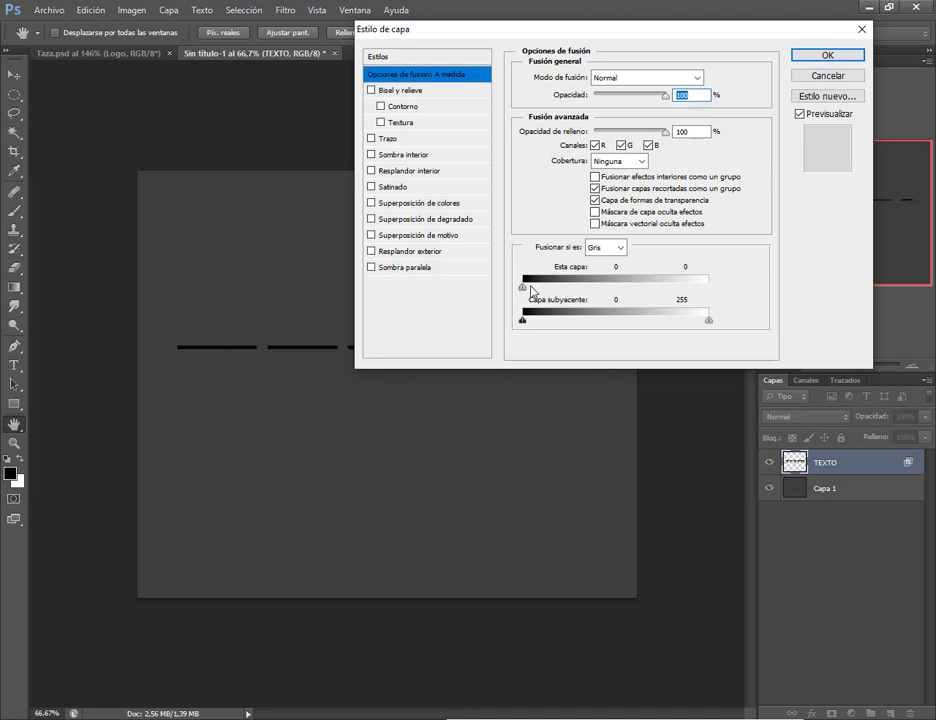
pyautogui.moveTo(525, 290); pyautogui.dragTo(712, 292)
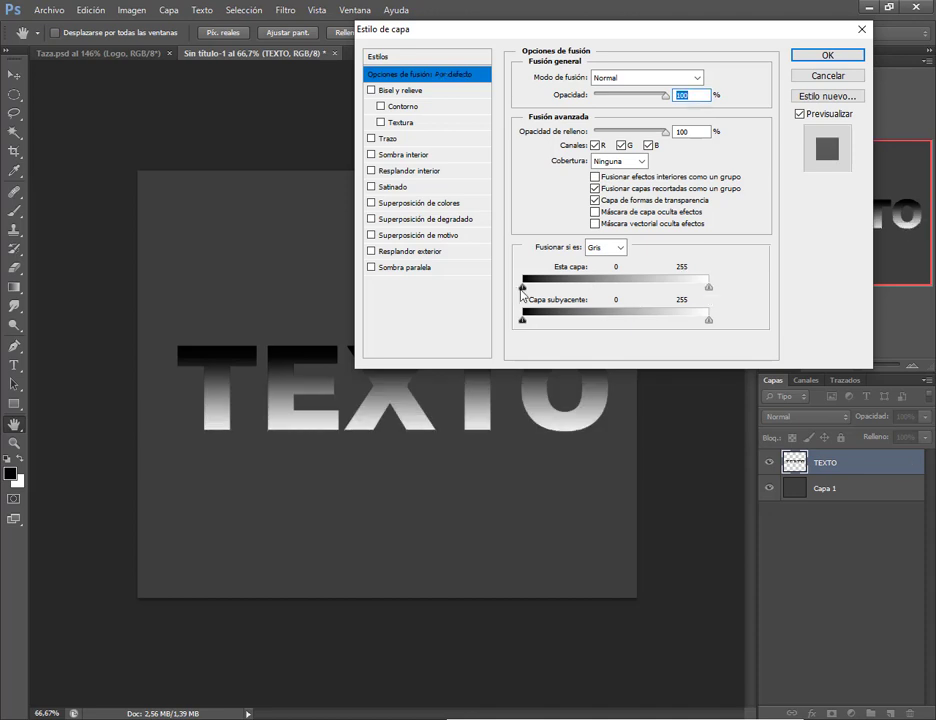
pyautogui.moveTo(522, 291)
pyautogui.mouseDown()
pyautogui.moveTo(646, 295)
pyautogui.moveTo(522, 293)
pyautogui.mouseUp()
# Move the dialog slightly higher and try the black and white "Capa subyacente" sliders, leaving them at 0 and 255.
pyautogui.moveTo(606, 38); pyautogui.dragTo(618, 31)
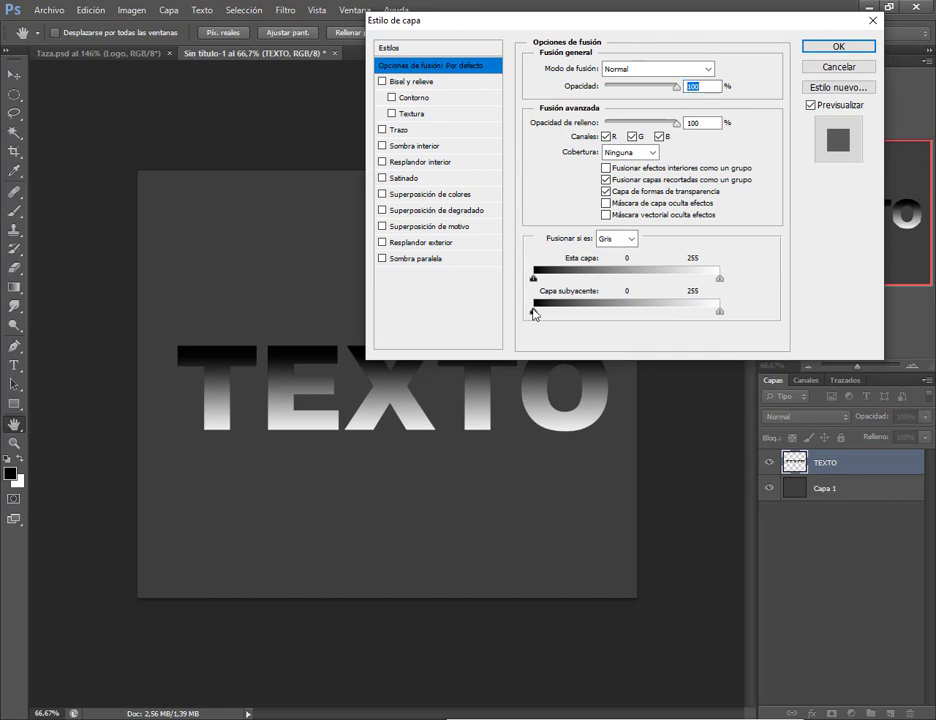
pyautogui.moveTo(533, 313)
pyautogui.mouseDown()
pyautogui.moveTo(593, 315)
pyautogui.moveTo(531, 317)
pyautogui.mouseUp()
pyautogui.moveTo(720, 312)
pyautogui.mouseDown()
pyautogui.moveTo(668, 318)
pyautogui.moveTo(733, 313)
pyautogui.mouseUp()
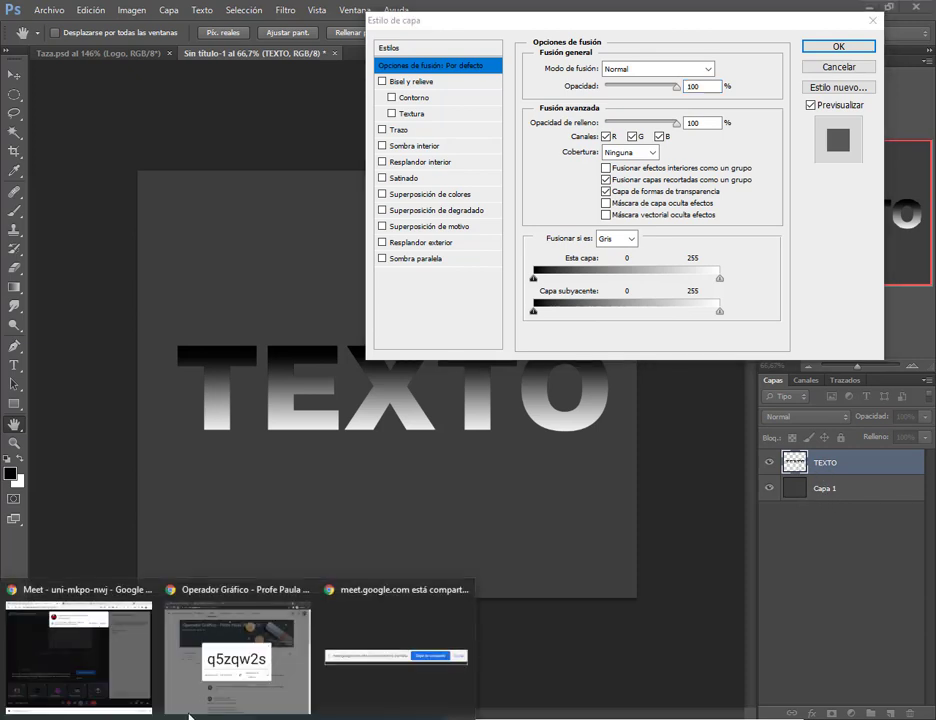
# Switch to the Google Meet call in Chrome, admit the waiting participant, and return to Photoshop.
pyautogui.click(400, 668)
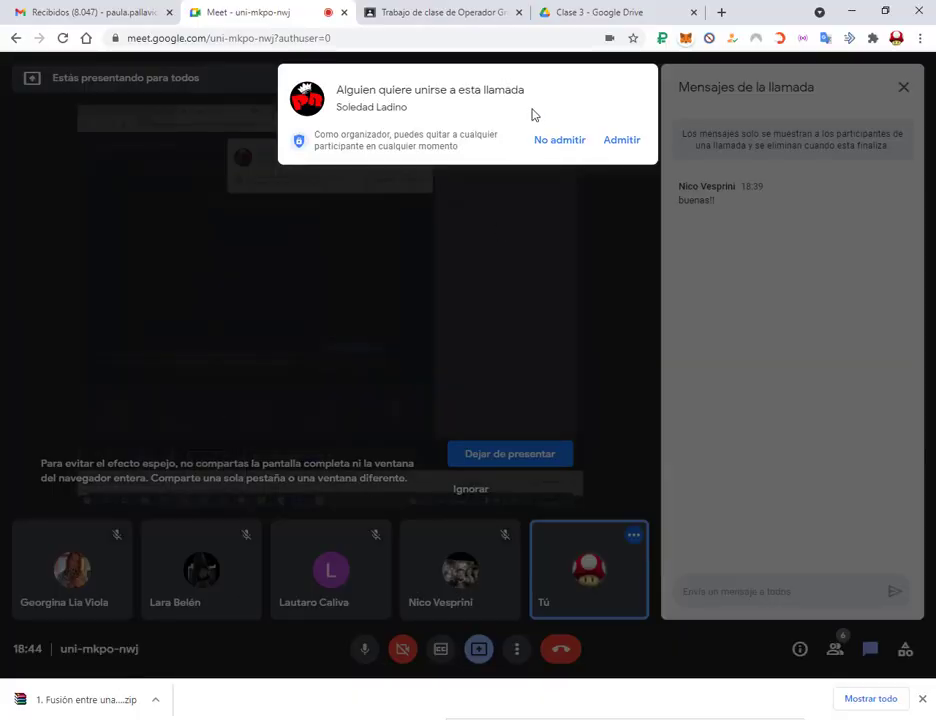
pyautogui.click(617, 140)
pyautogui.click(853, 10)
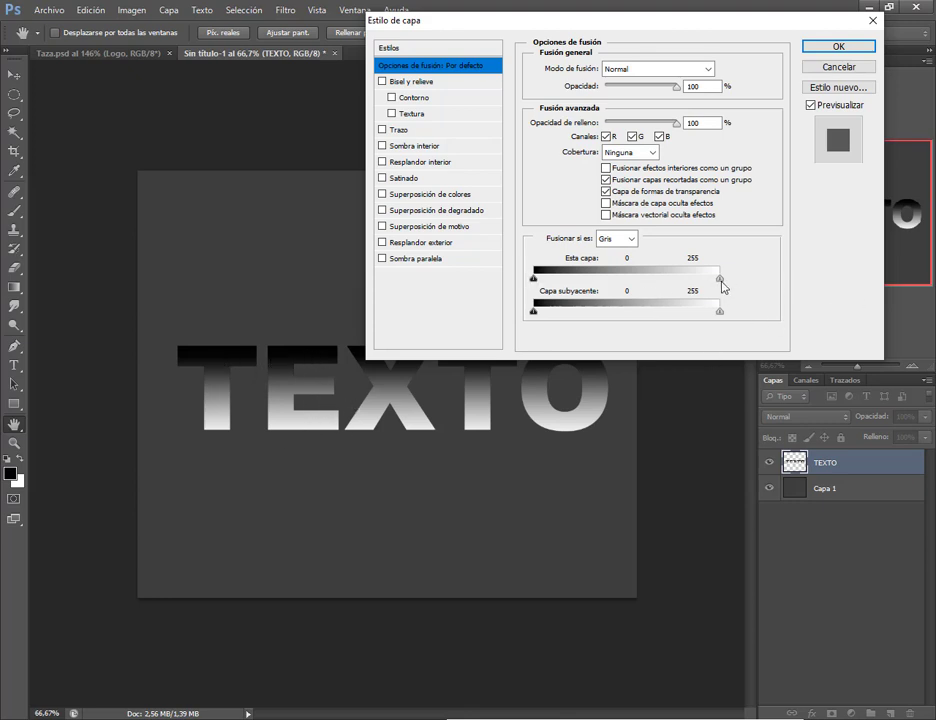
# Lower the white "Esta capa" slider of the TEXTO layer and split it to 175 / 185.
pyautogui.moveTo(719, 283); pyautogui.dragTo(652, 284)
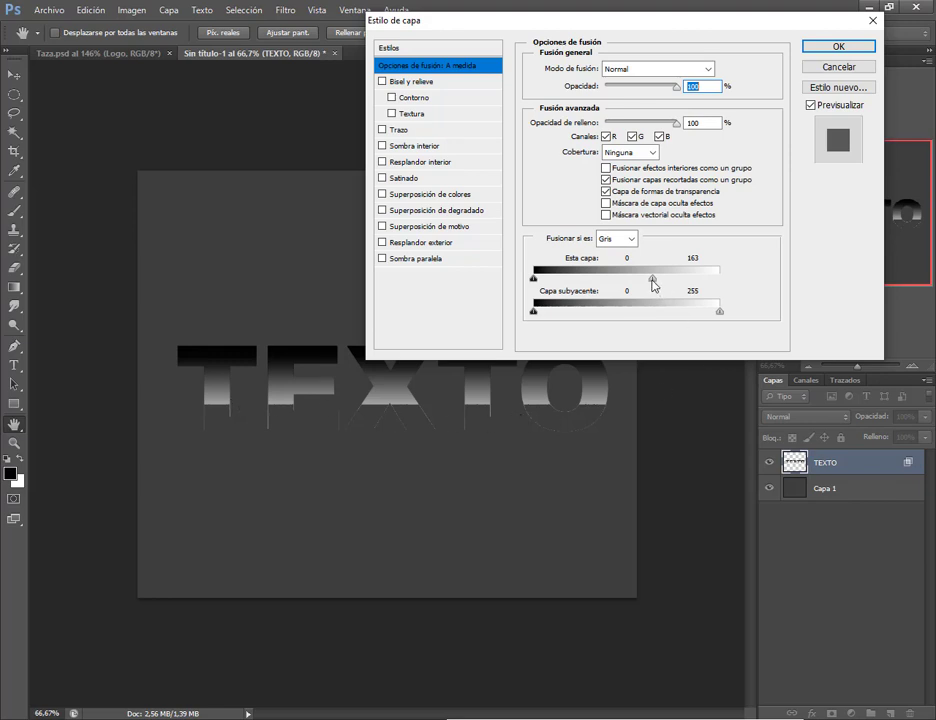
pyautogui.moveTo(653, 285); pyautogui.dragTo(657, 285)
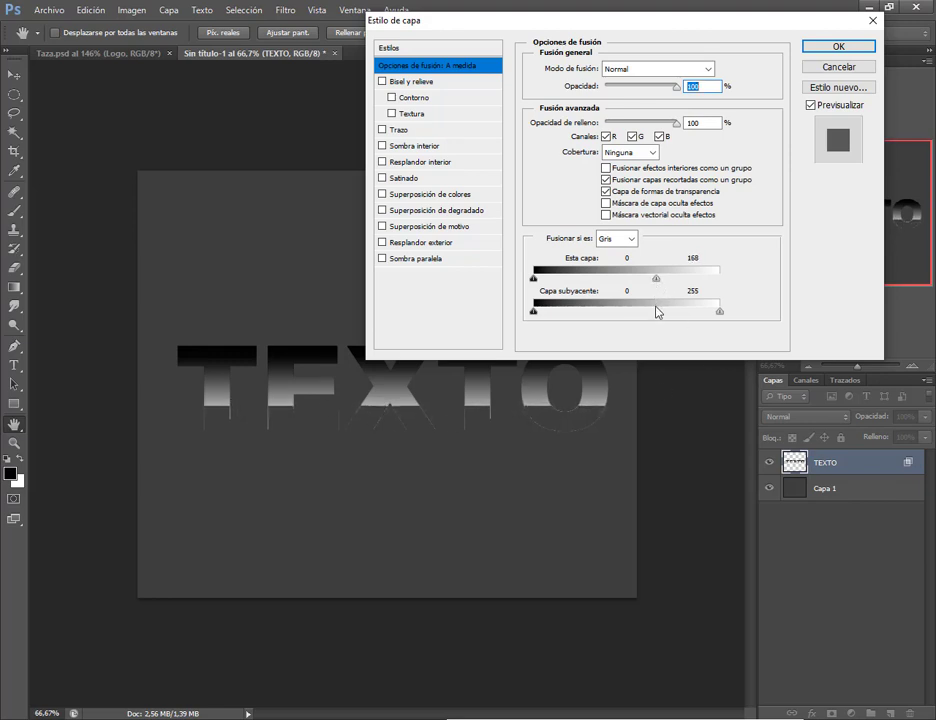
pyautogui.press('alt')
pyautogui.moveTo(657, 285); pyautogui.dragTo(665, 289)
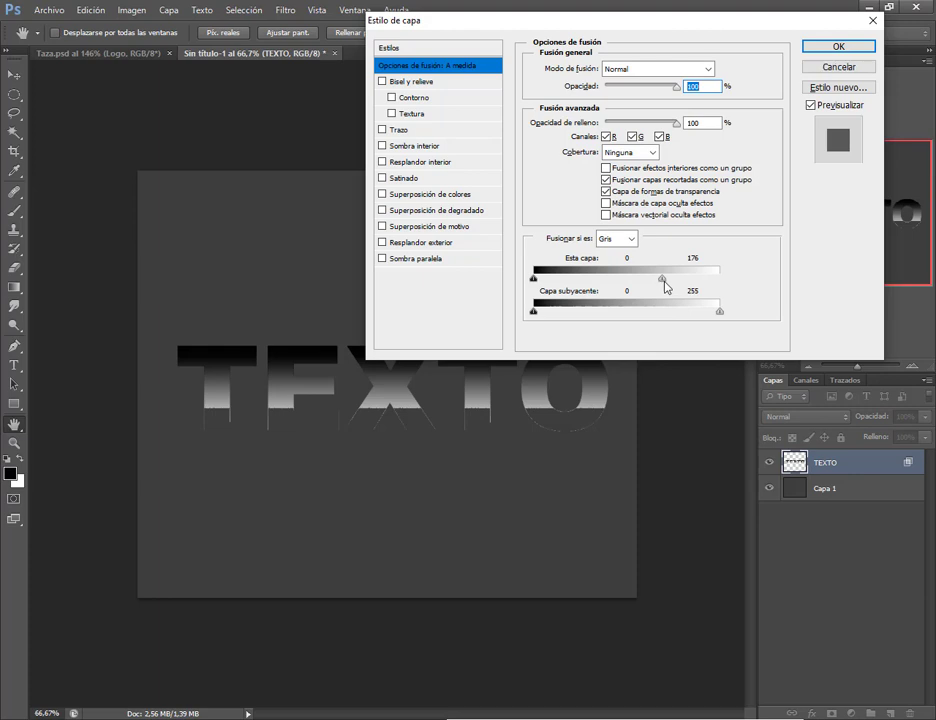
pyautogui.press('alt')
pyautogui.moveTo(662, 278); pyautogui.dragTo(670, 279)
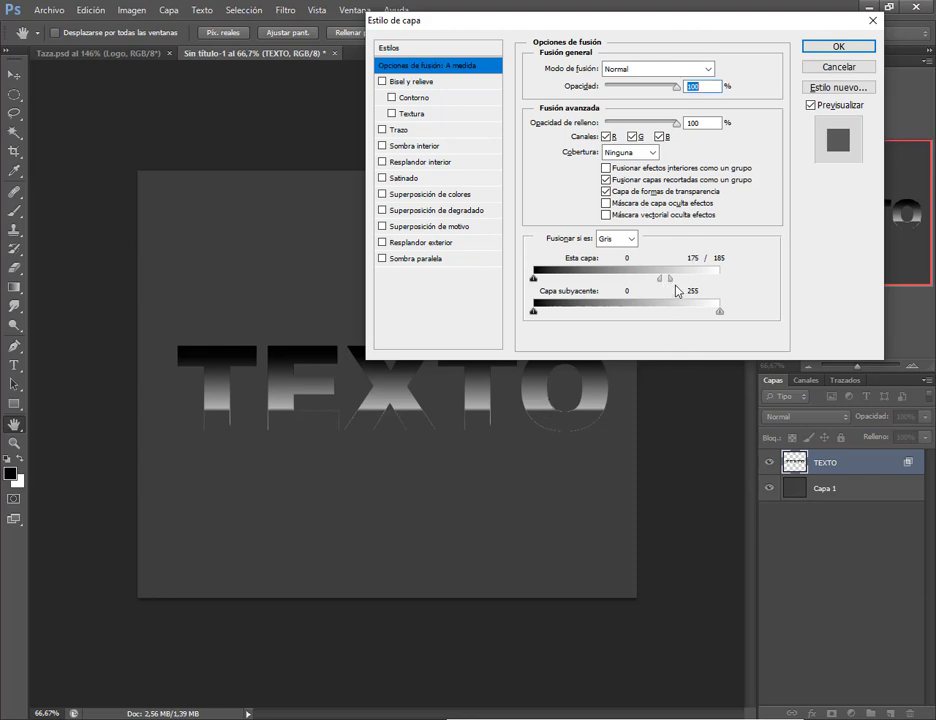
# Try the white "Esta capa" slider of TEXTO at 141 / 234 and the black one, then close the dialog with both at their defaults.
pyautogui.moveTo(670, 278); pyautogui.dragTo(636, 281)
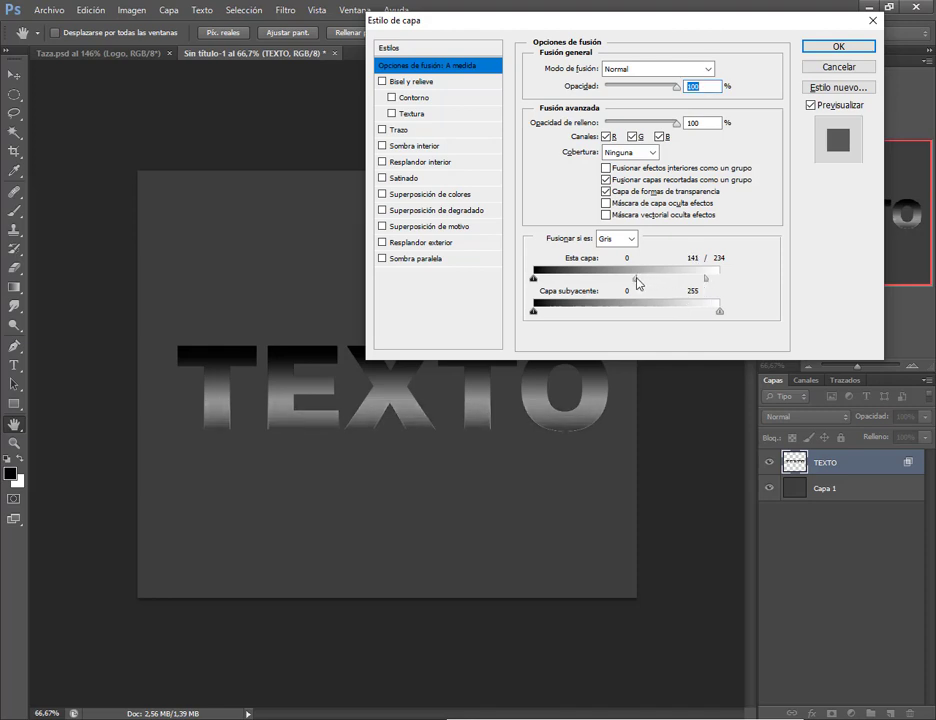
pyautogui.moveTo(707, 284); pyautogui.dragTo(728, 292)
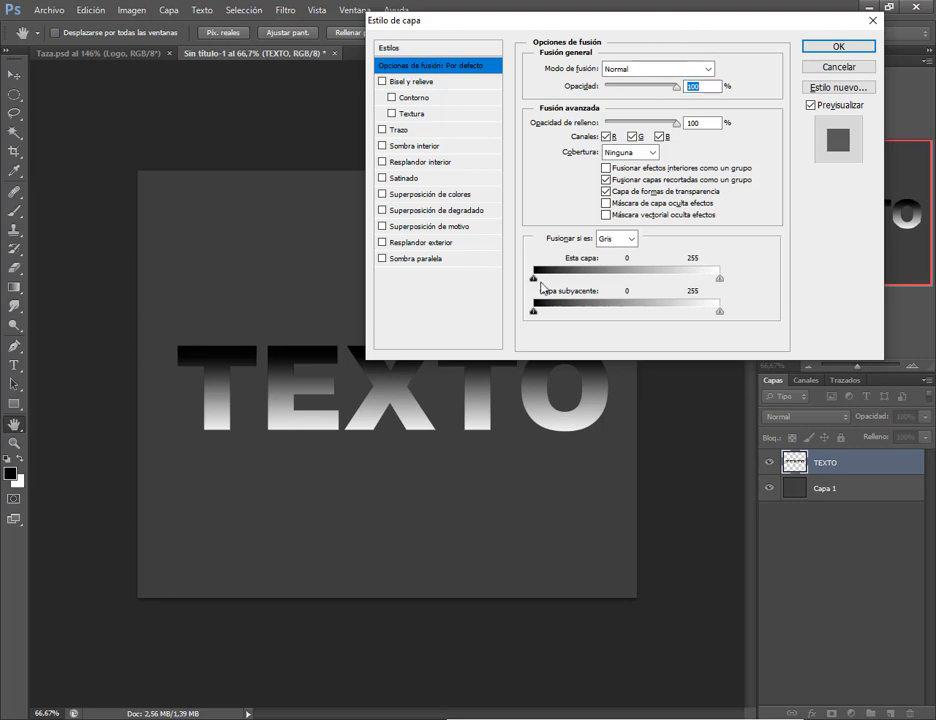
pyautogui.moveTo(534, 281); pyautogui.dragTo(620, 289)
pyautogui.moveTo(508, 25); pyautogui.dragTo(420, 51)
pyautogui.click(786, 58)
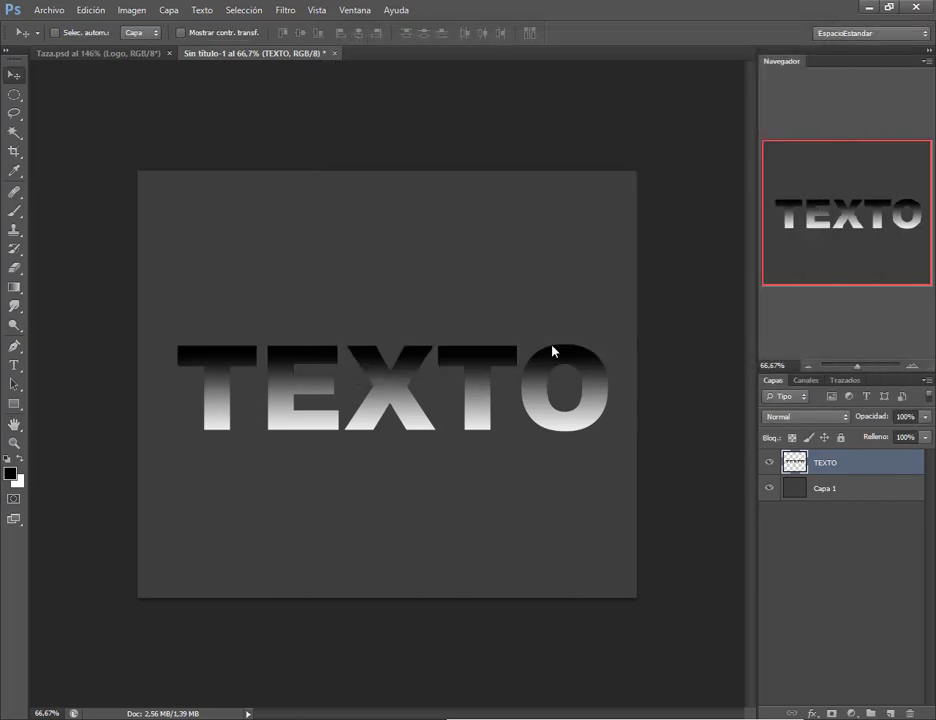
# Raise the gradient text slightly on the canvas and place a duplicate of its layer just below it.
pyautogui.moveTo(580, 355); pyautogui.dragTo(575, 316)
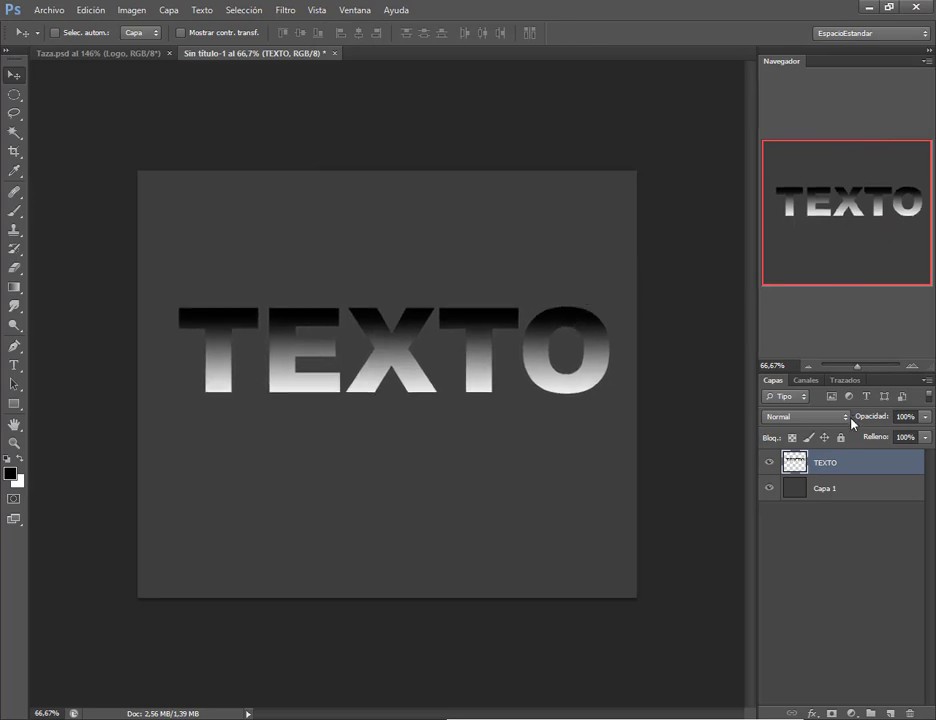
pyautogui.hotkey('ctrl', 'j')
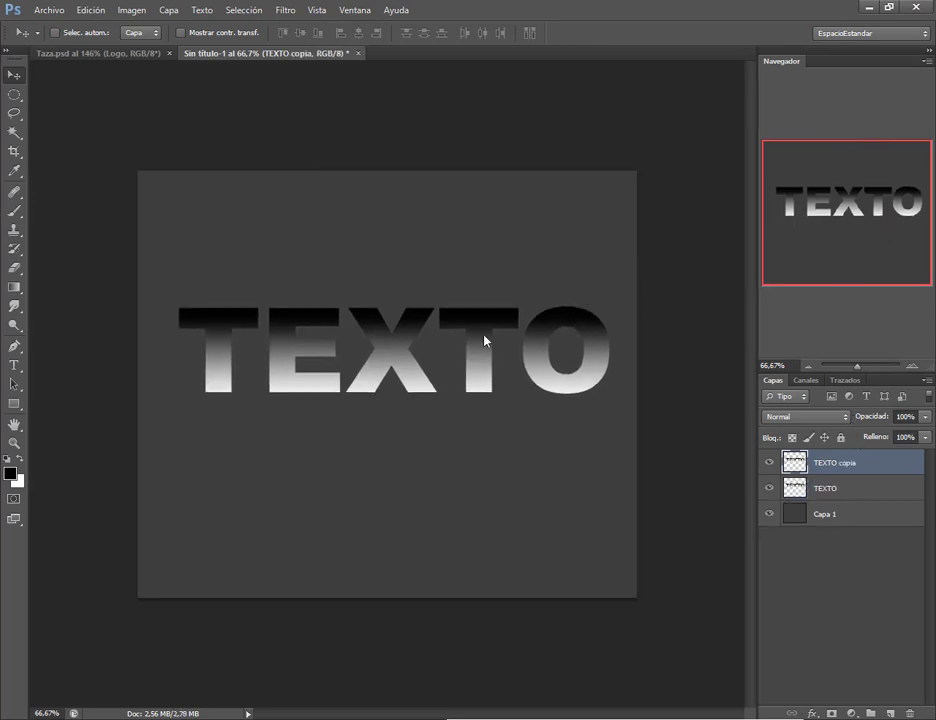
pyautogui.moveTo(484, 340); pyautogui.dragTo(474, 434)
# Flip the TEXTO copia layer vertically and move it up against the base of the original text as a reflection.
pyautogui.click(90, 11)
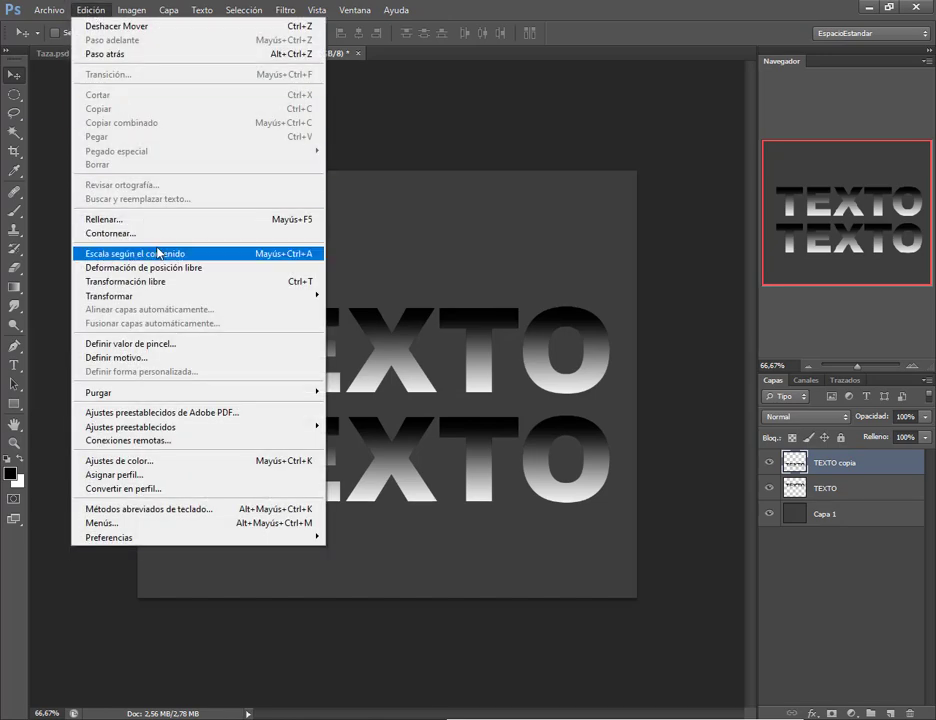
pyautogui.moveTo(167, 296)
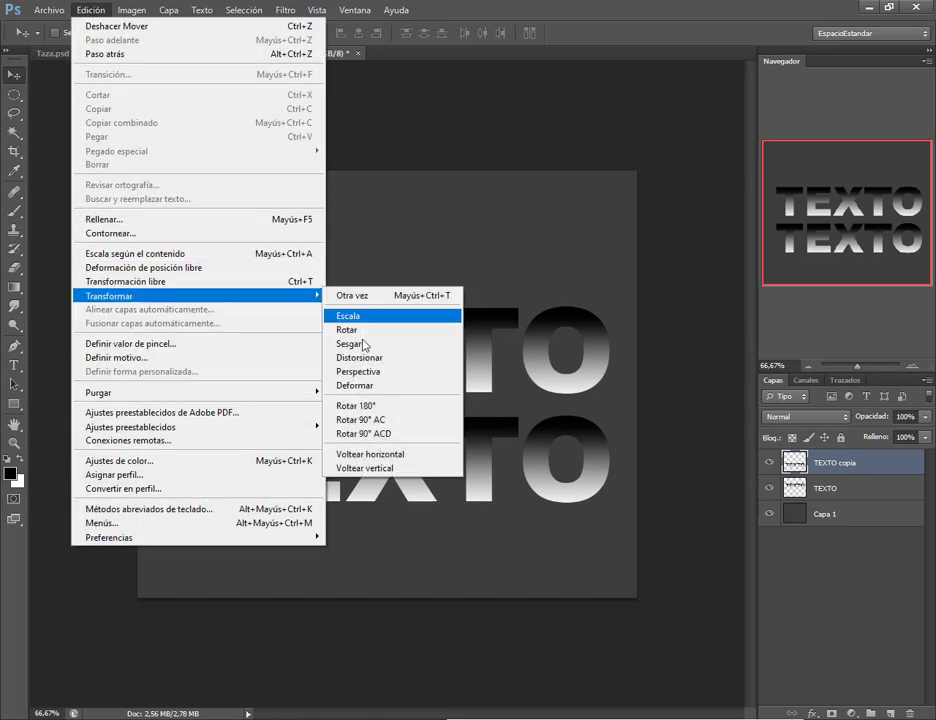
pyautogui.click(372, 468)
pyautogui.moveTo(489, 438); pyautogui.dragTo(493, 418)
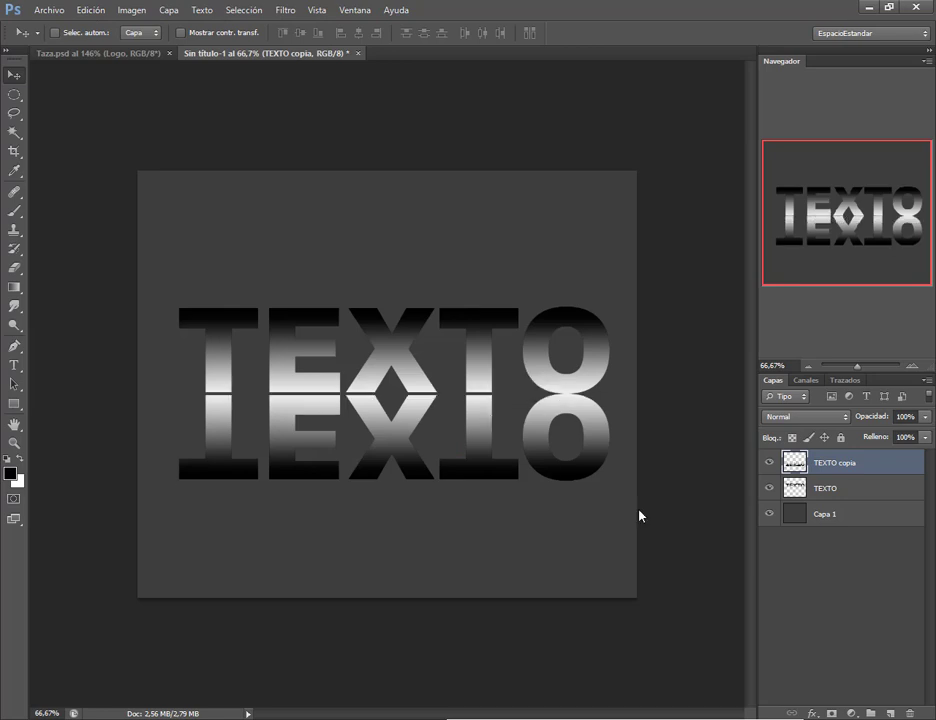
# Place TEXTO copia beneath the TEXTO layer and split its black "Esta capa" blending slider to 49 / 113.
pyautogui.moveTo(811, 471); pyautogui.dragTo(797, 495)
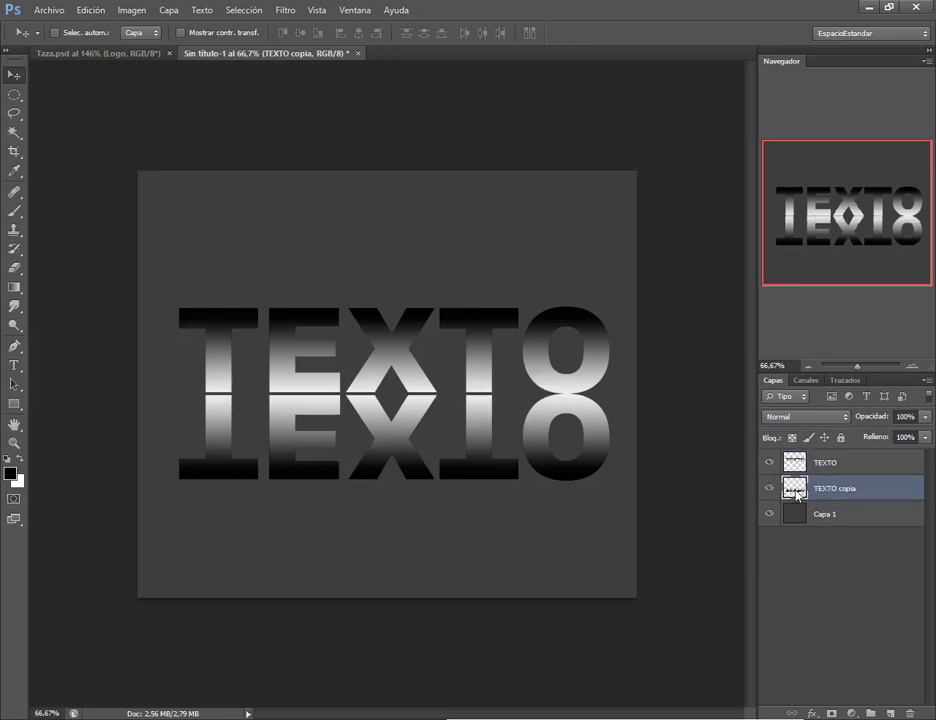
pyautogui.doubleClick(797, 495)
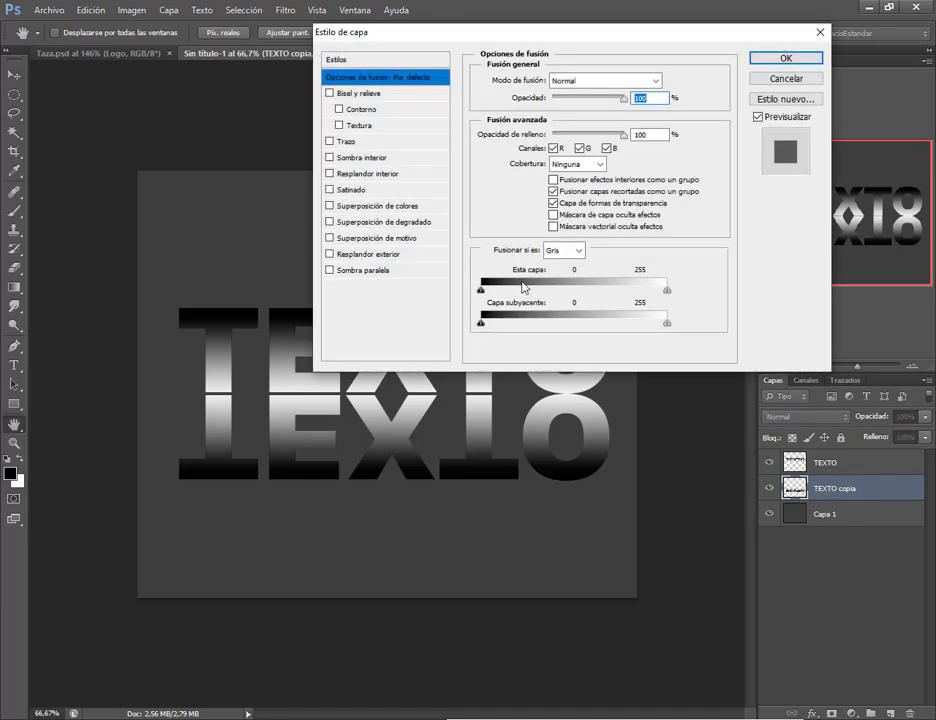
pyautogui.moveTo(482, 291); pyautogui.dragTo(565, 293)
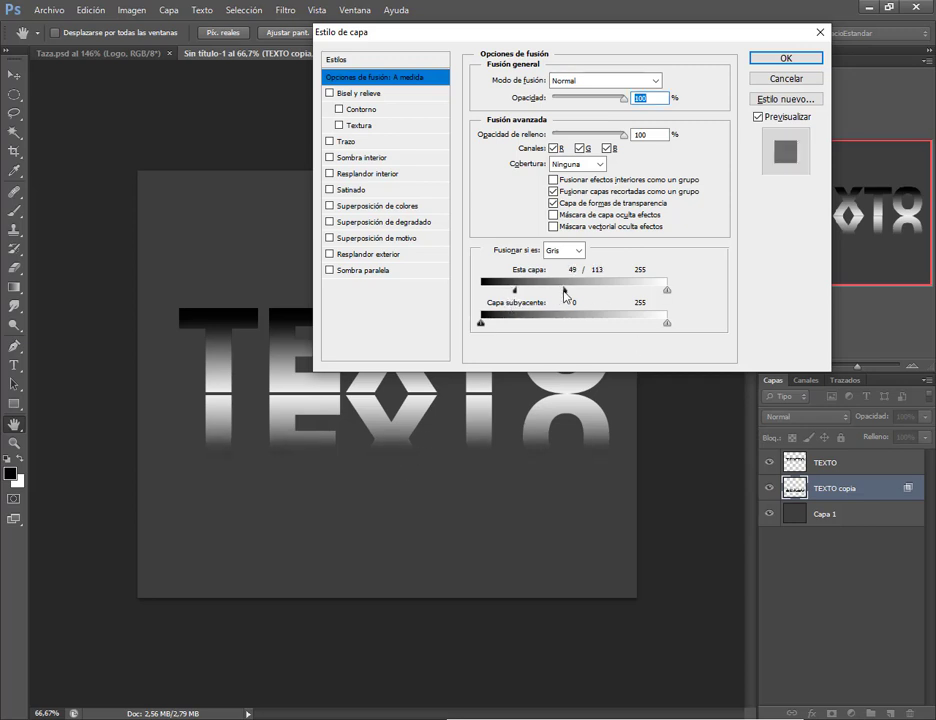
pyautogui.click(772, 60)
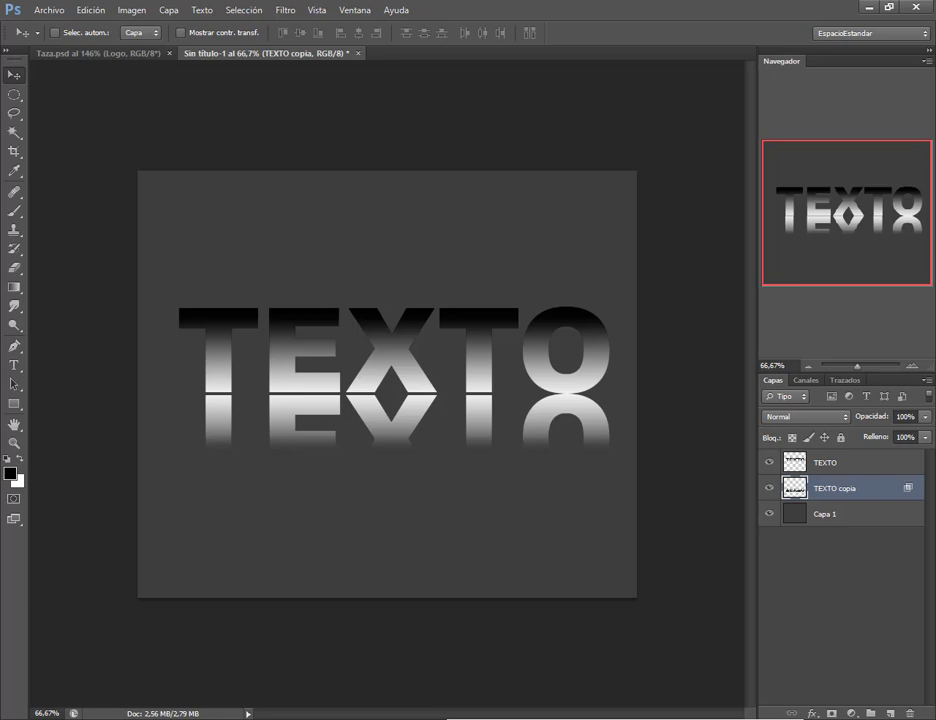
# Switch to the Google Meet call in Chrome, admit the participant asking to join, and return to Photoshop.
pyautogui.click(132, 699)
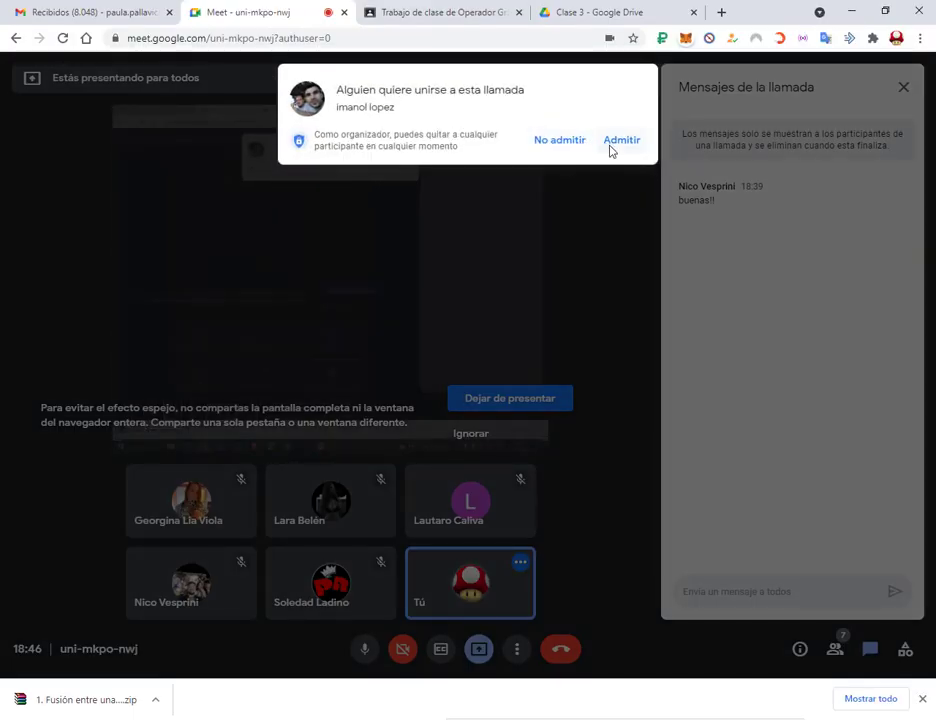
pyautogui.click(612, 146)
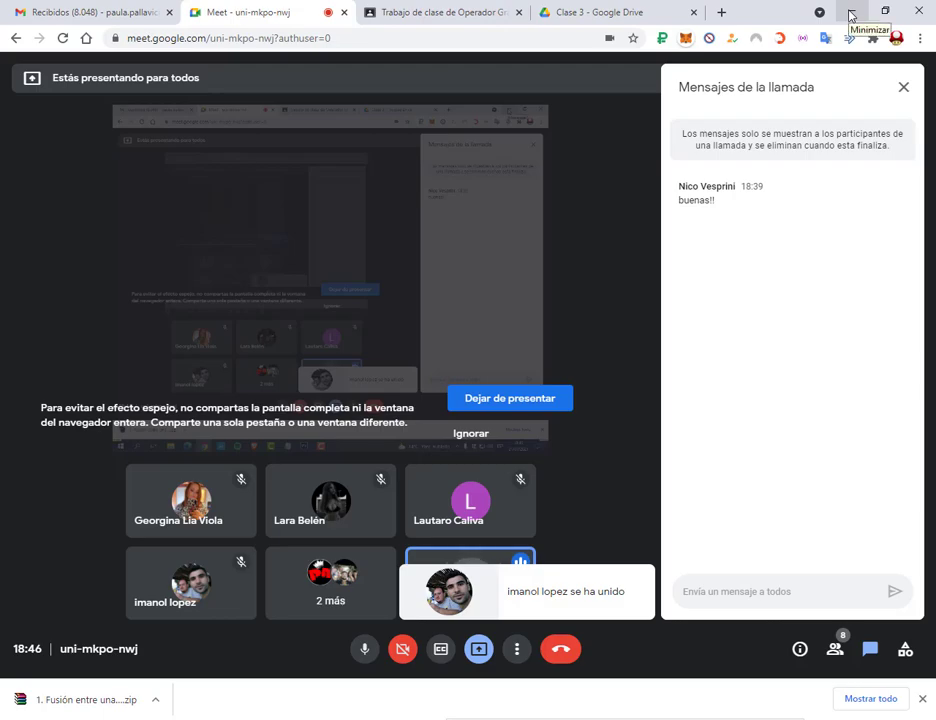
pyautogui.click(851, 15)
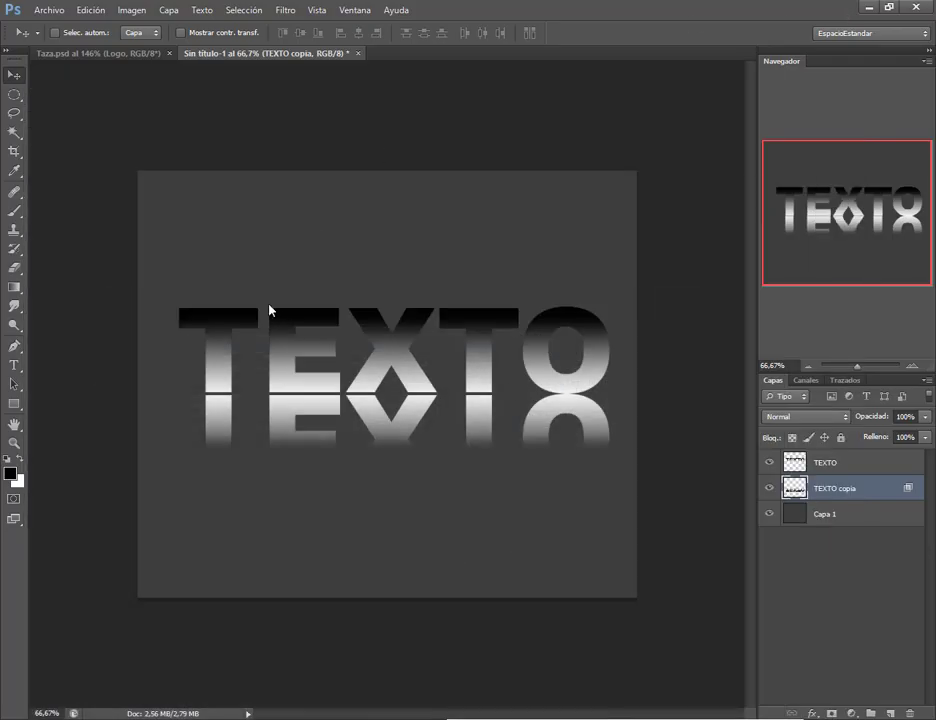
pyautogui.click(795, 462)
pyautogui.hotkey('ctrl', 'z')
pyautogui.doubleClick(795, 461)
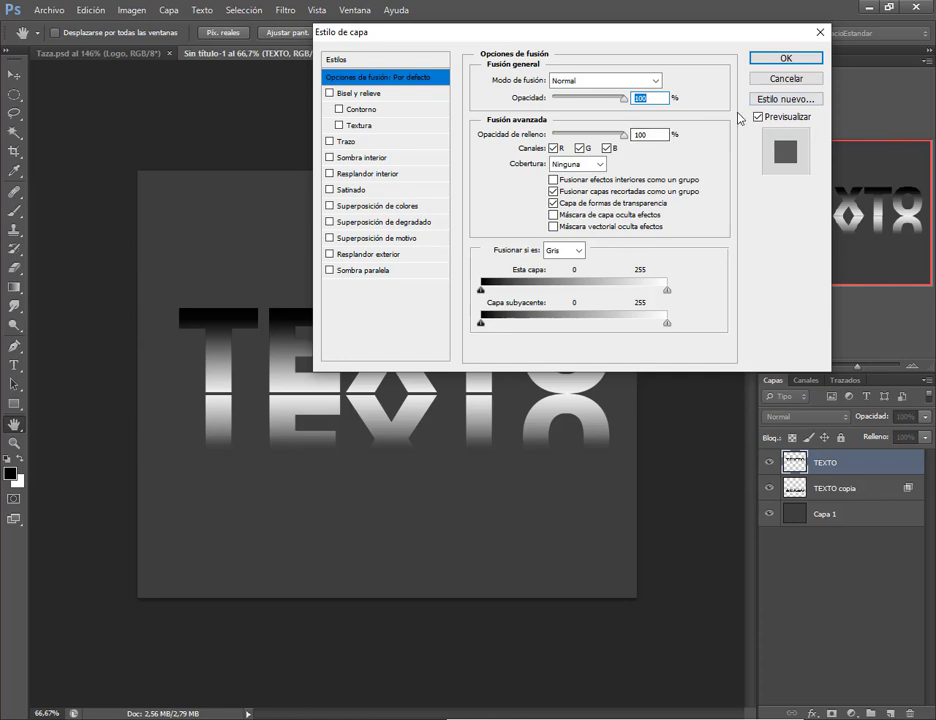
pyautogui.click(796, 79)
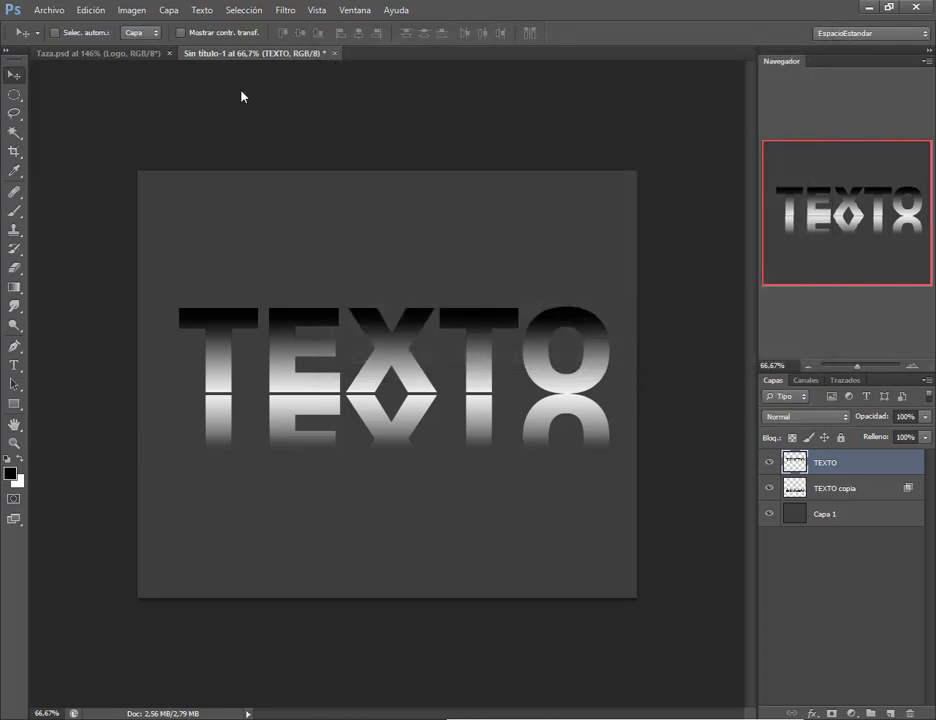
# Open the Logo layer's blending options in Taza.psd and try both "Esta capa" sliders, leaving them at 0 and 255 with the mug uncovered.
pyautogui.click(140, 53)
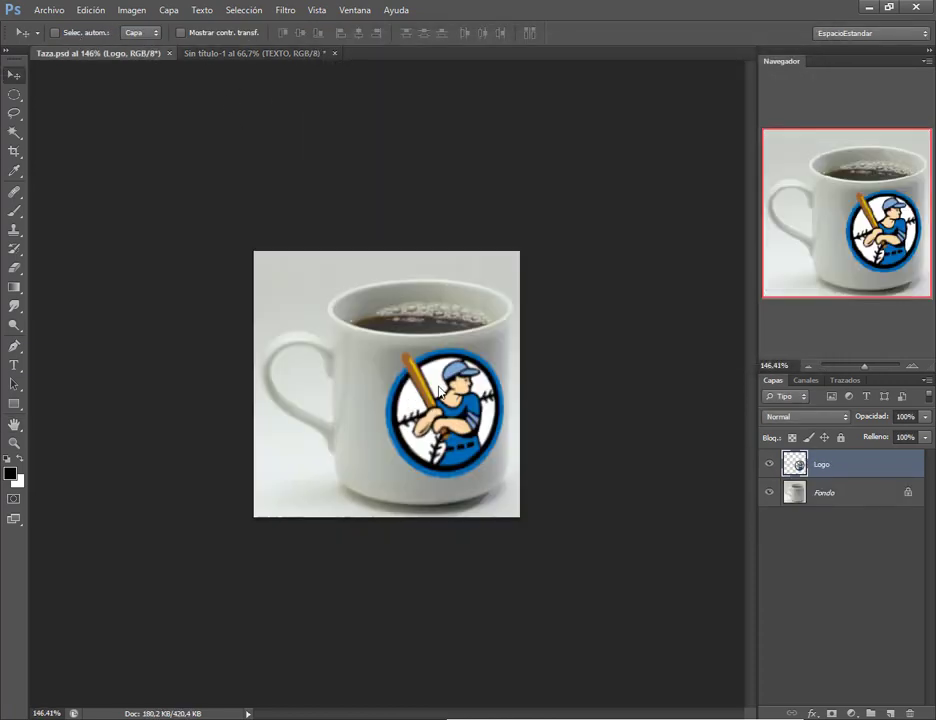
pyautogui.doubleClick(802, 471)
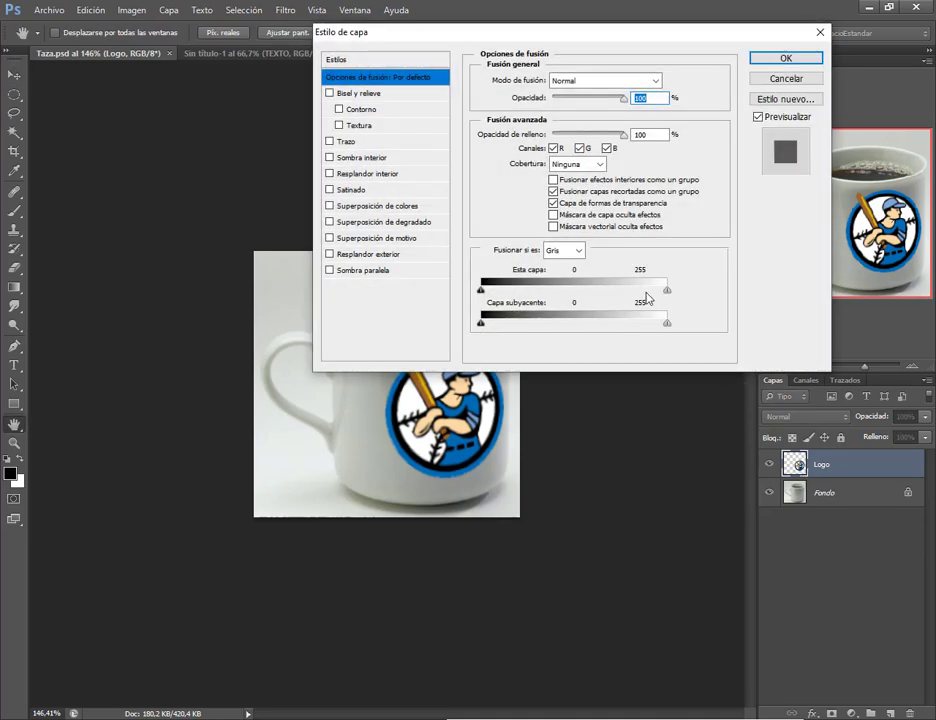
pyautogui.moveTo(622, 37); pyautogui.dragTo(632, 24)
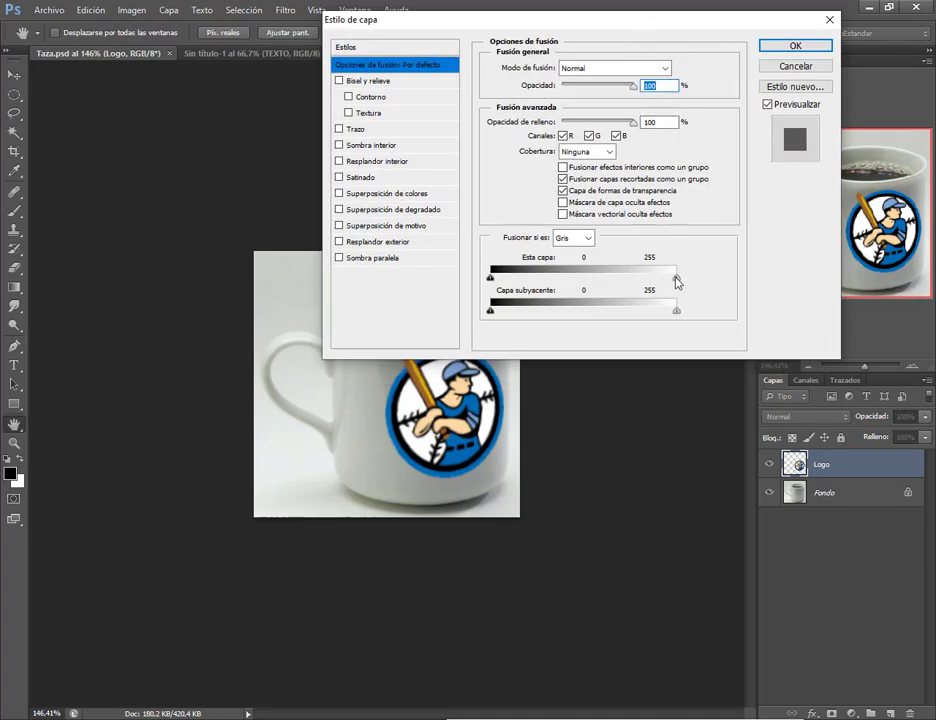
pyautogui.moveTo(676, 282); pyautogui.dragTo(696, 273)
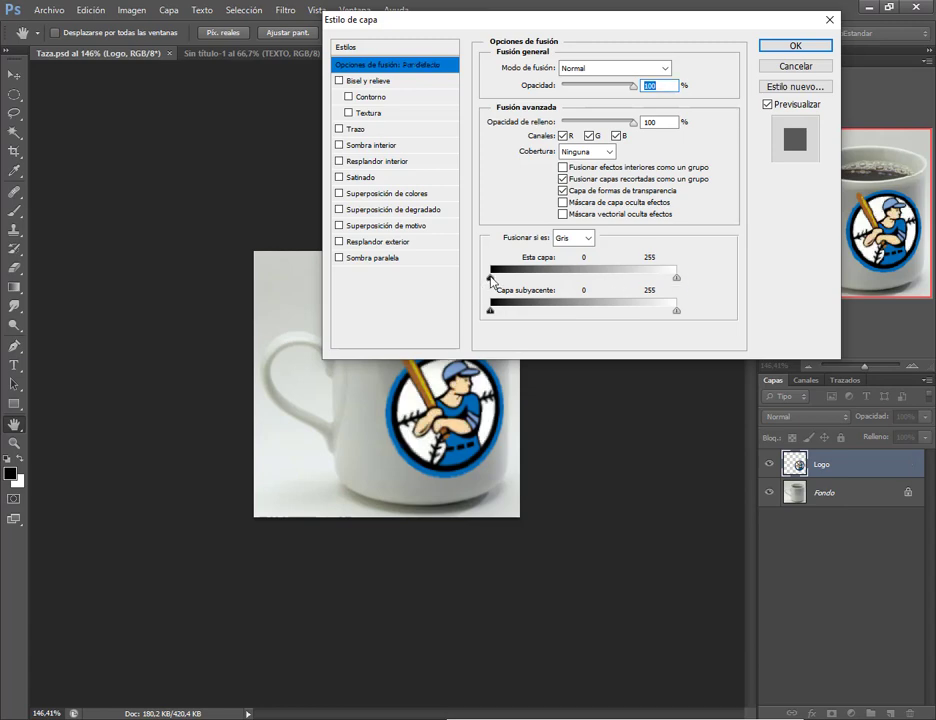
pyautogui.moveTo(492, 281)
pyautogui.mouseDown()
pyautogui.moveTo(622, 288)
pyautogui.moveTo(476, 289)
pyautogui.mouseUp()
pyautogui.moveTo(638, 23); pyautogui.dragTo(777, 22)
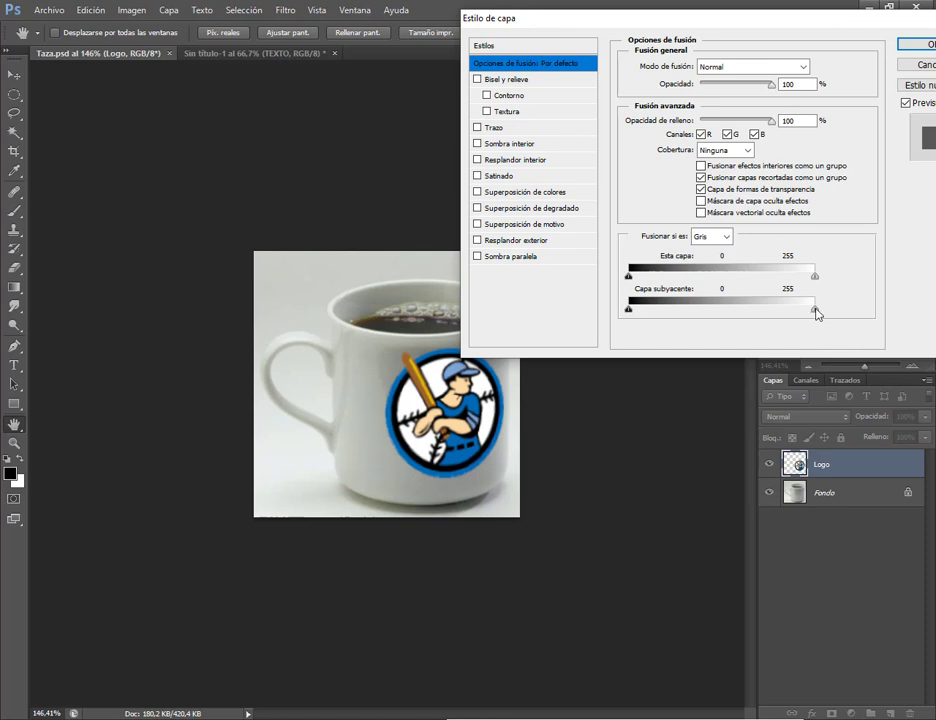
# Lower the white "Capa subyacente" slider of the Logo layer to 159 and split it to 125 / 202.
pyautogui.moveTo(816, 312); pyautogui.dragTo(745, 313)
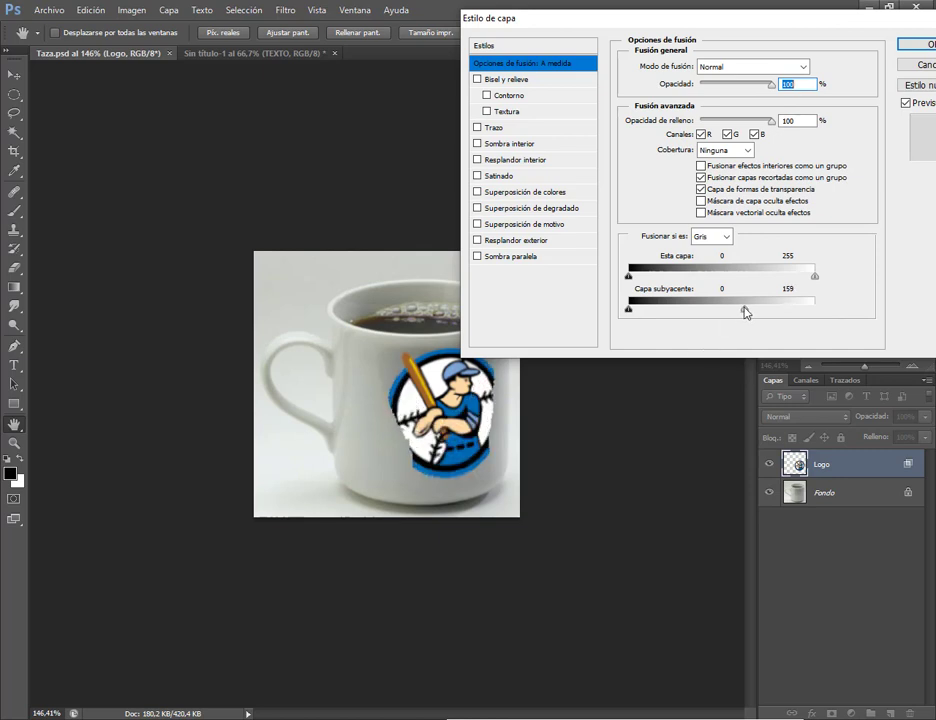
pyautogui.press('alt')
pyautogui.moveTo(746, 315); pyautogui.dragTo(726, 318)
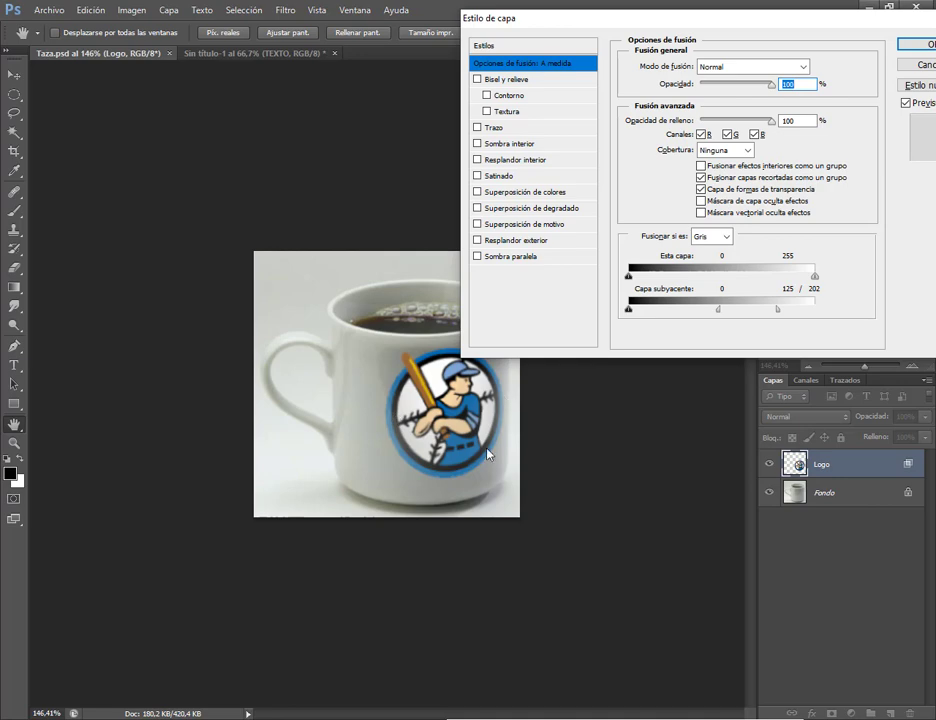
# Adjust the split white "Capa subyacente" slider to 92 / 187 and raise the black one to 10.
pyautogui.moveTo(589, 27); pyautogui.dragTo(626, 23)
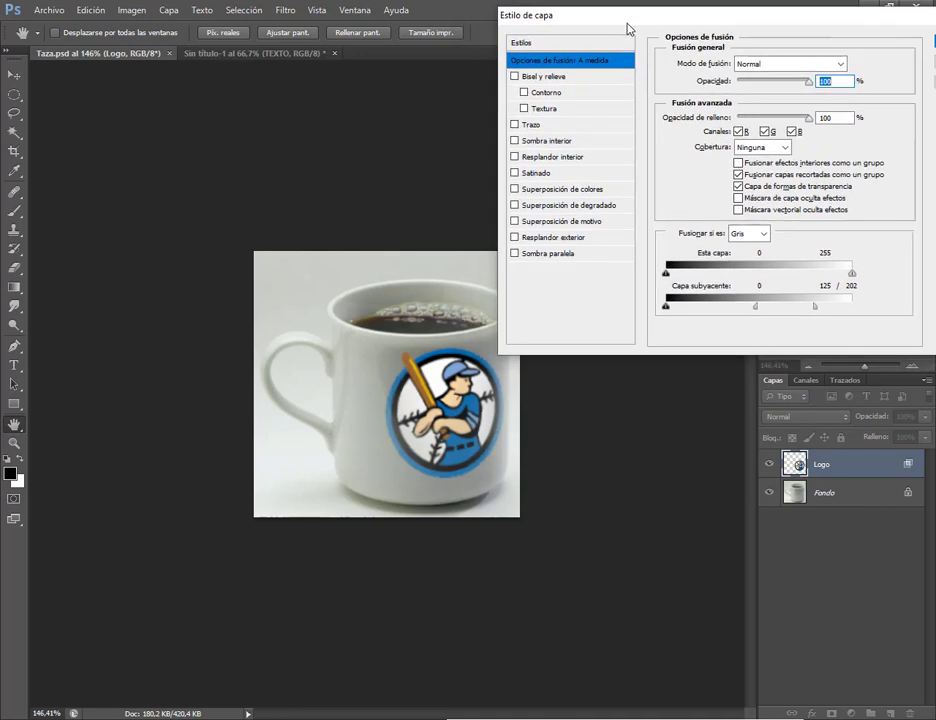
pyautogui.moveTo(755, 313); pyautogui.dragTo(725, 313)
pyautogui.moveTo(813, 309); pyautogui.dragTo(804, 312)
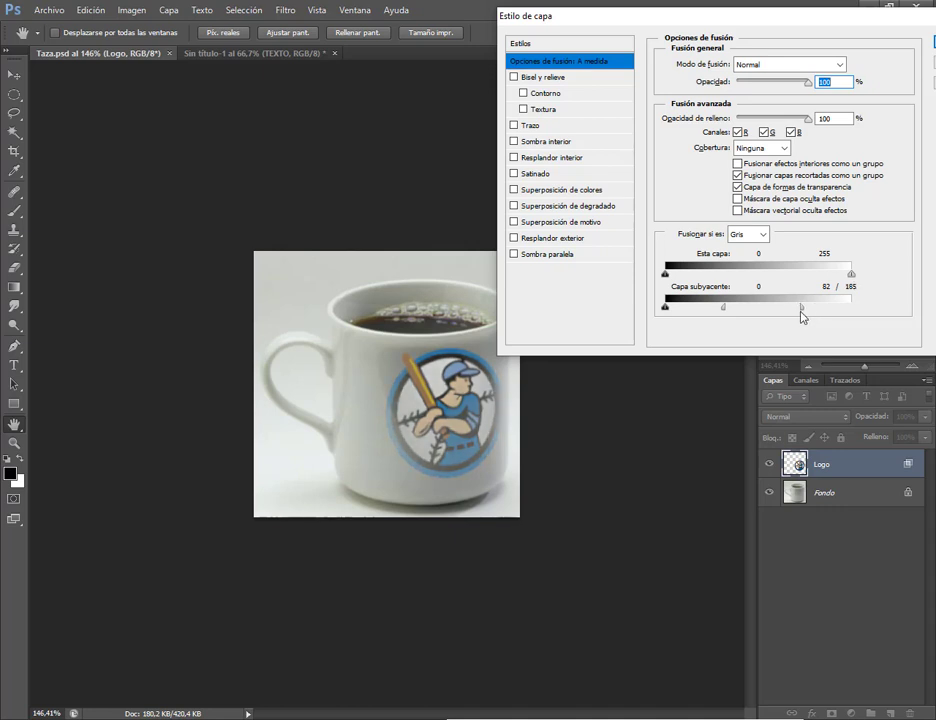
pyautogui.moveTo(728, 314); pyautogui.dragTo(733, 314)
pyautogui.moveTo(667, 311)
pyautogui.mouseDown()
pyautogui.moveTo(706, 315)
pyautogui.moveTo(671, 311)
pyautogui.mouseUp()
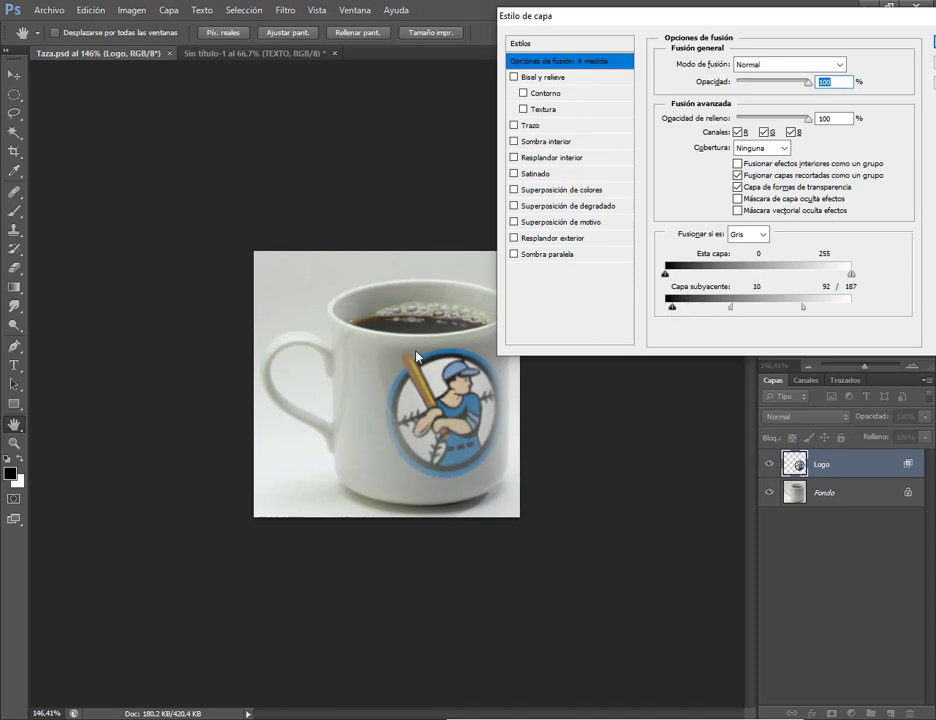
# Return the black "Capa subyacente" slider to 0, fine-tune the white one to 93 / 187, and apply the Logo layer's blending options.
pyautogui.moveTo(672, 311)
pyautogui.mouseDown()
pyautogui.moveTo(773, 321)
pyautogui.moveTo(728, 310)
pyautogui.moveTo(790, 310)
pyautogui.moveTo(666, 311)
pyautogui.mouseUp()
pyautogui.moveTo(733, 313); pyautogui.dragTo(735, 313)
pyautogui.moveTo(731, 308); pyautogui.dragTo(733, 309)
pyautogui.moveTo(805, 313)
pyautogui.mouseDown()
pyautogui.moveTo(790, 310)
pyautogui.moveTo(797, 315)
pyautogui.mouseUp()
pyautogui.moveTo(765, 24); pyautogui.dragTo(133, 69)
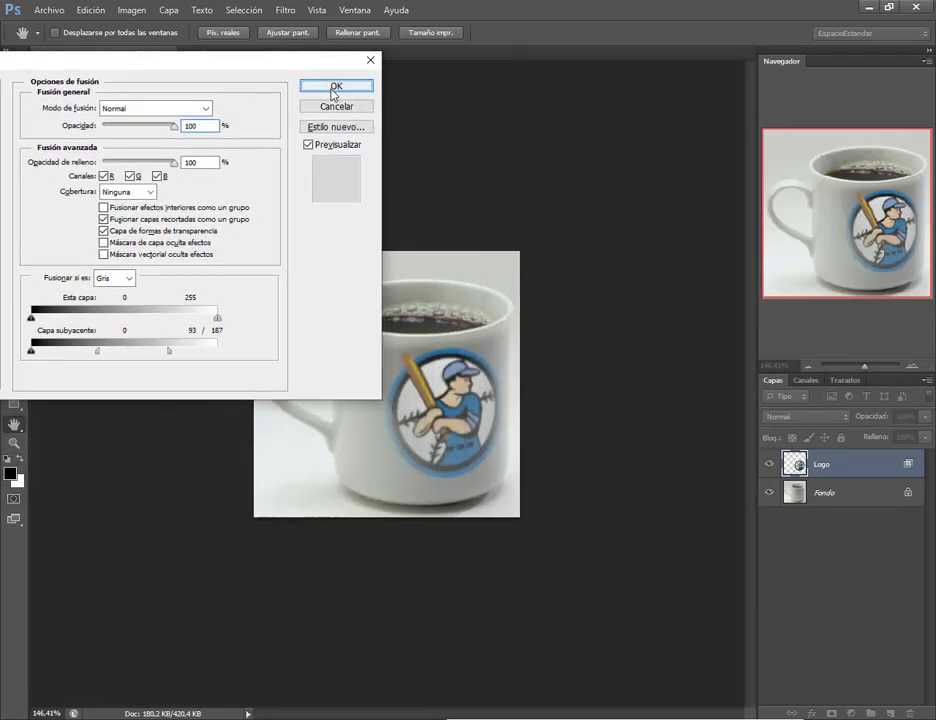
pyautogui.click(332, 88)
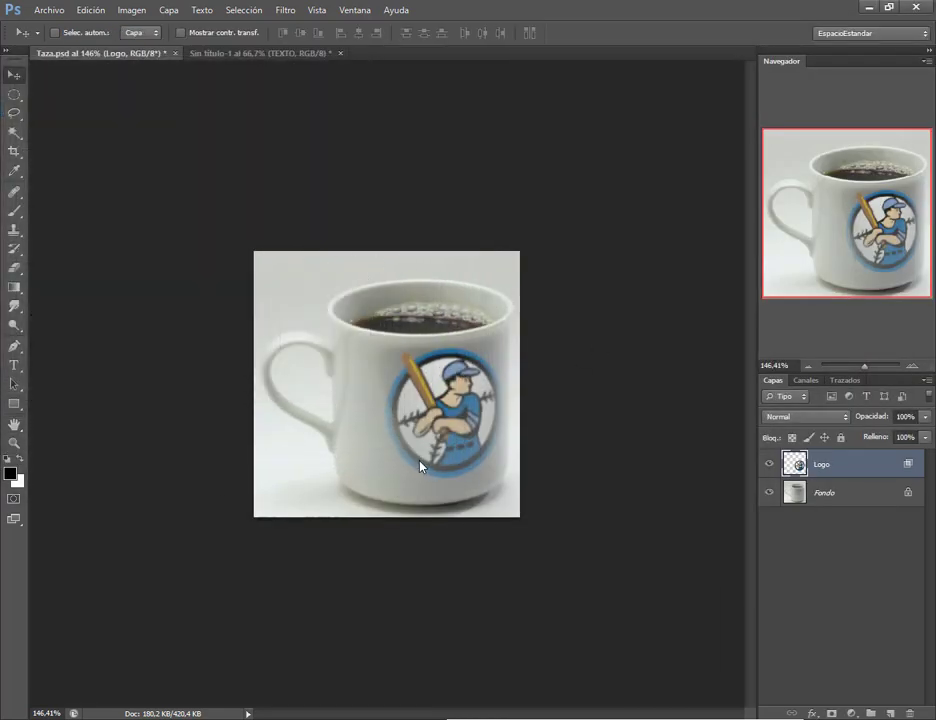
# Reopen the Logo layer's blending options, try the white "Capa subyacente" slider at 93 / 194, and discard the change.
pyautogui.doubleClick(797, 465)
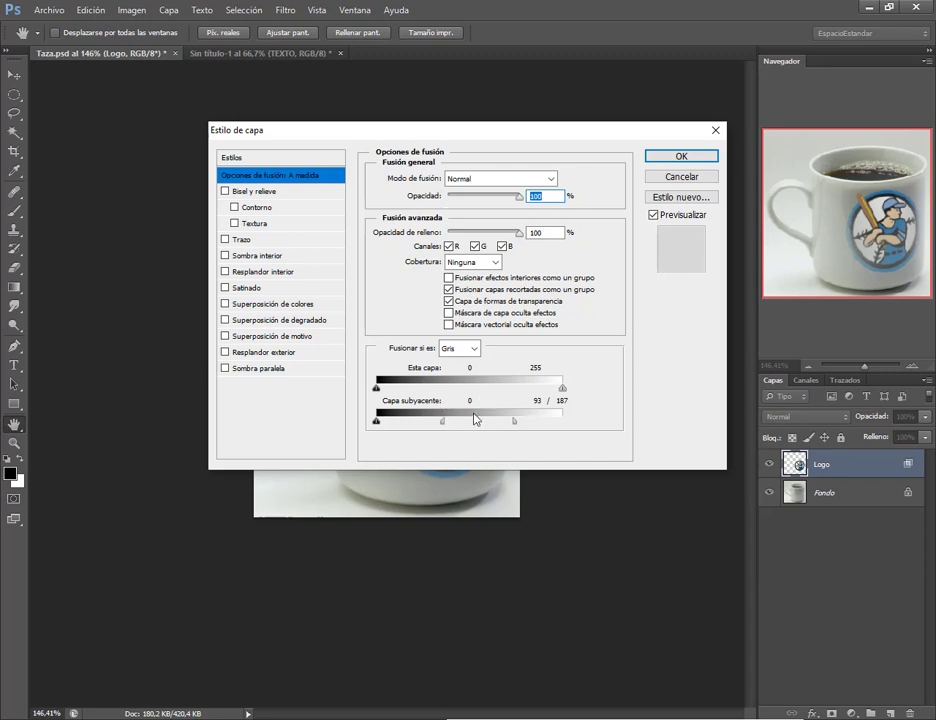
pyautogui.moveTo(455, 133); pyautogui.dragTo(677, 60)
pyautogui.moveTo(732, 350); pyautogui.dragTo(737, 351)
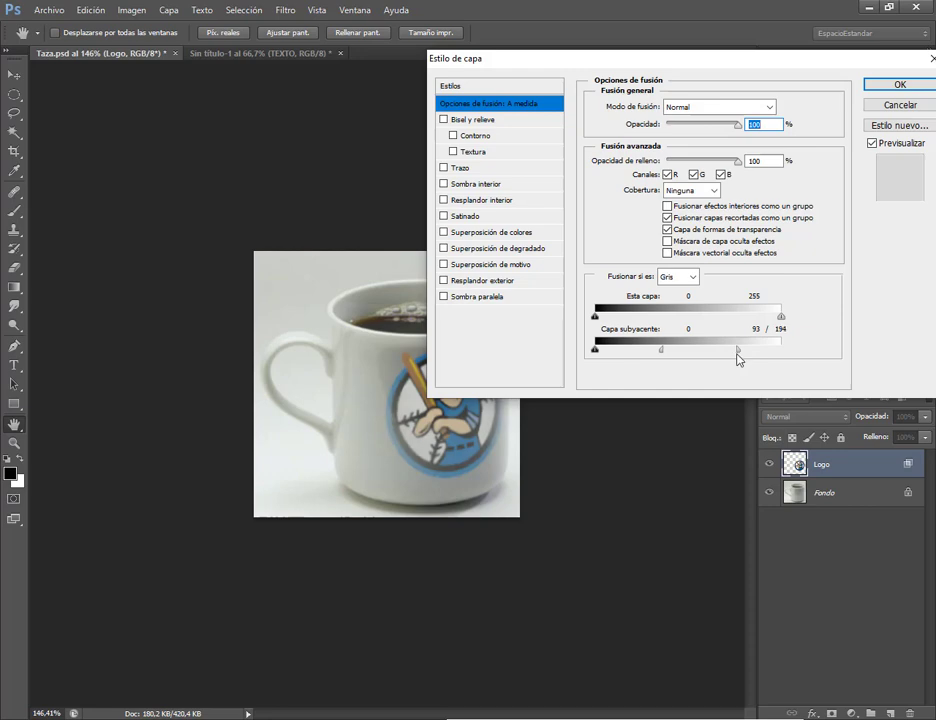
pyautogui.click(899, 105)
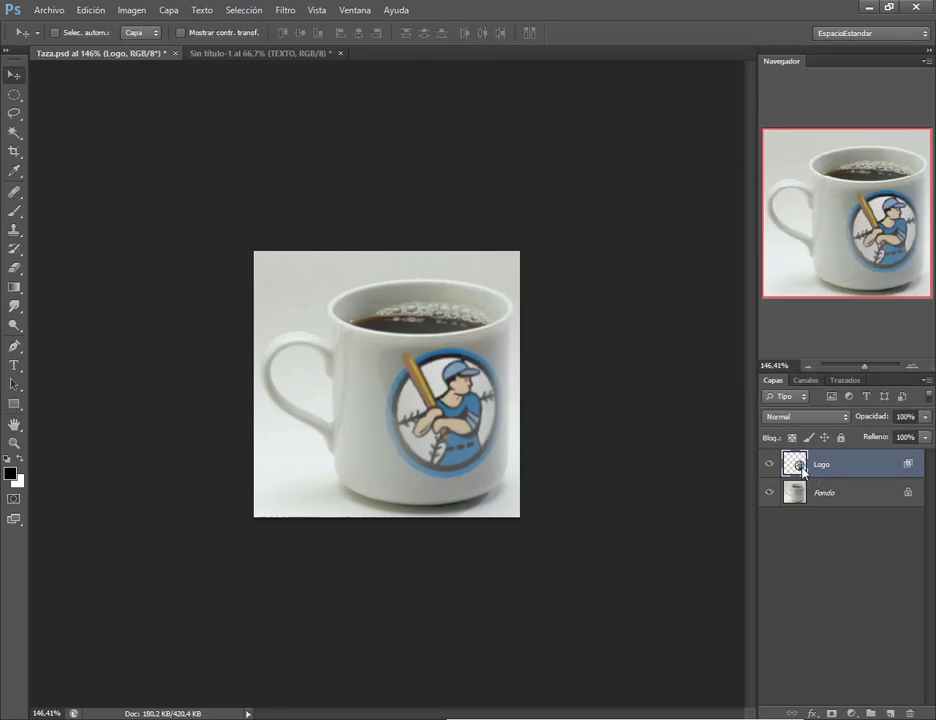
# Move the blended logo slightly toward the handle side of the mug.
pyautogui.moveTo(446, 435)
pyautogui.mouseDown()
pyautogui.moveTo(408, 374)
pyautogui.moveTo(399, 446)
pyautogui.moveTo(425, 431)
pyautogui.moveTo(502, 420)
pyautogui.moveTo(431, 421)
pyautogui.moveTo(450, 431)
pyautogui.moveTo(443, 436)
pyautogui.moveTo(469, 430)
pyautogui.moveTo(454, 436)
pyautogui.mouseUp()
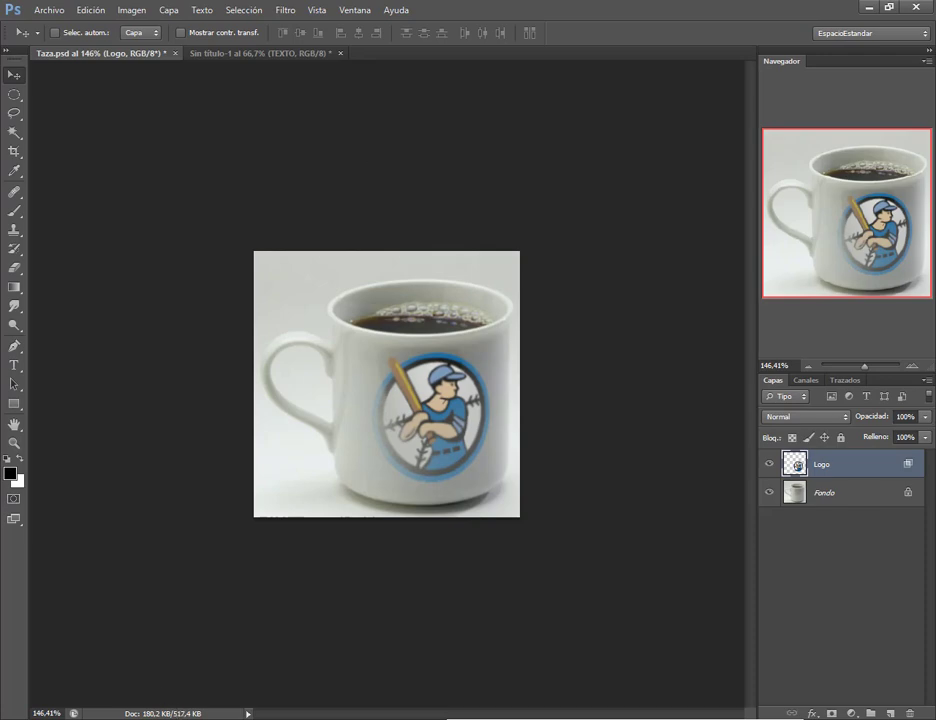
# Check the Google Meet call in Chrome and return to Photoshop.
pyautogui.click(69, 597)
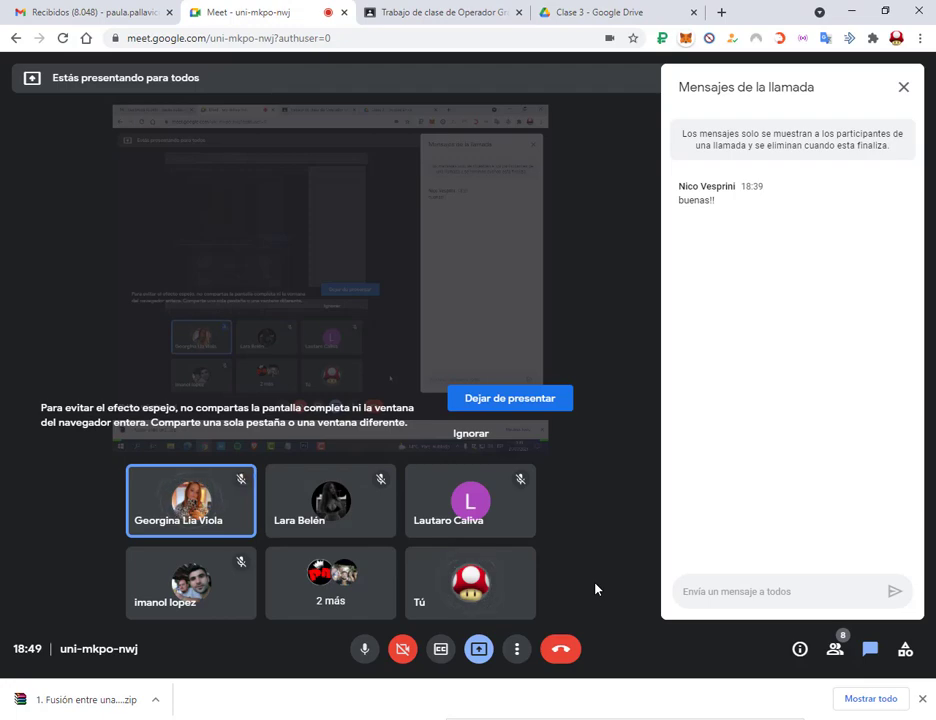
pyautogui.click(853, 11)
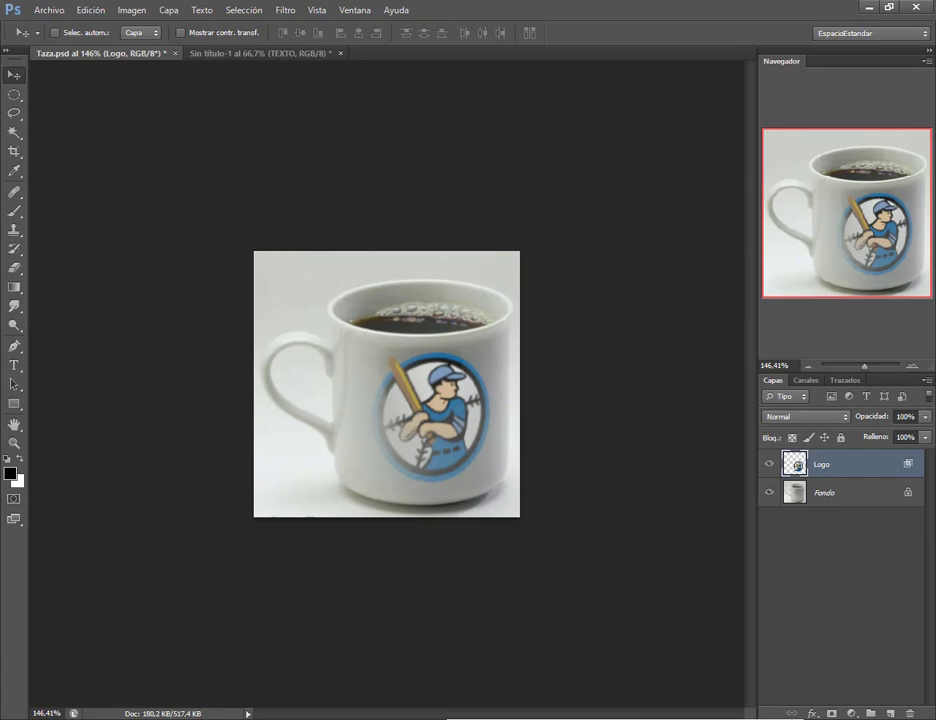
# Open the cap photo hd_1027.JPG from the File Explorer folder as a separate document in Photoshop.
pyautogui.click(124, 655)
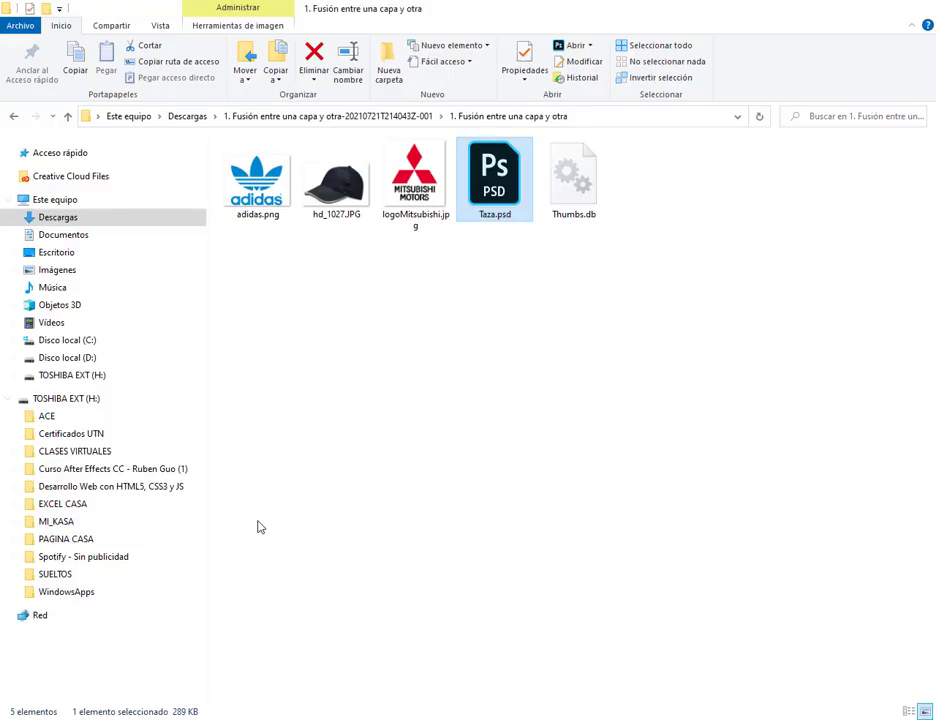
pyautogui.click(336, 185)
pyautogui.press('Left')
pyautogui.press('Right')
pyautogui.moveTo(358, 242); pyautogui.dragTo(442, 408)
pyautogui.moveTo(476, 84); pyautogui.dragTo(478, 76)
pyautogui.click(538, 340)
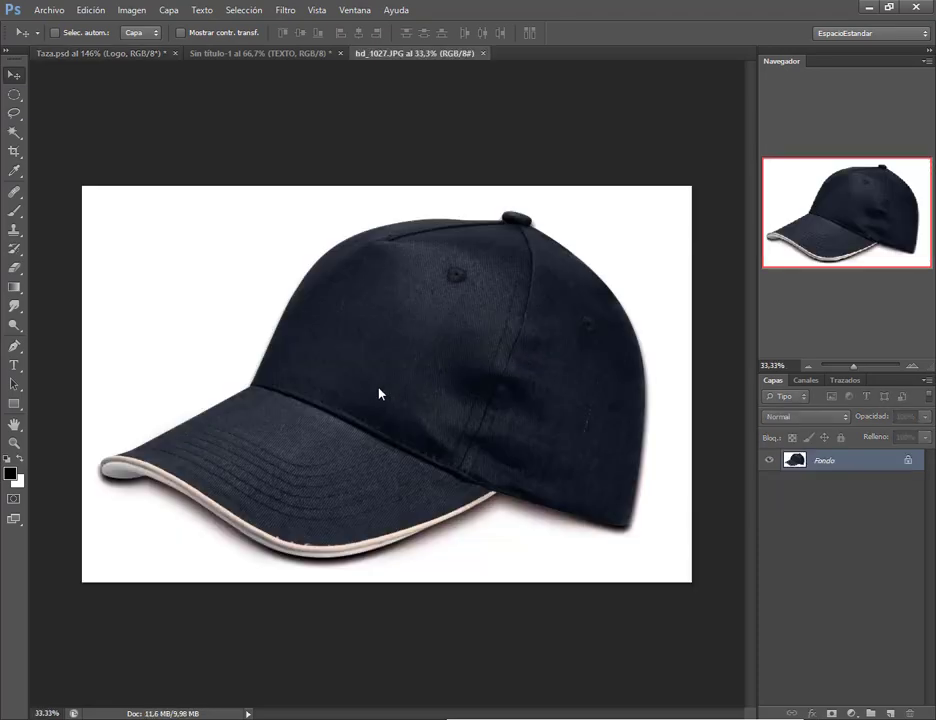
# Place adidas.png from the File Explorer folder onto the cap photo in Photoshop and rasterize the placed layer.
pyautogui.hotkey('alt', 'Tab')
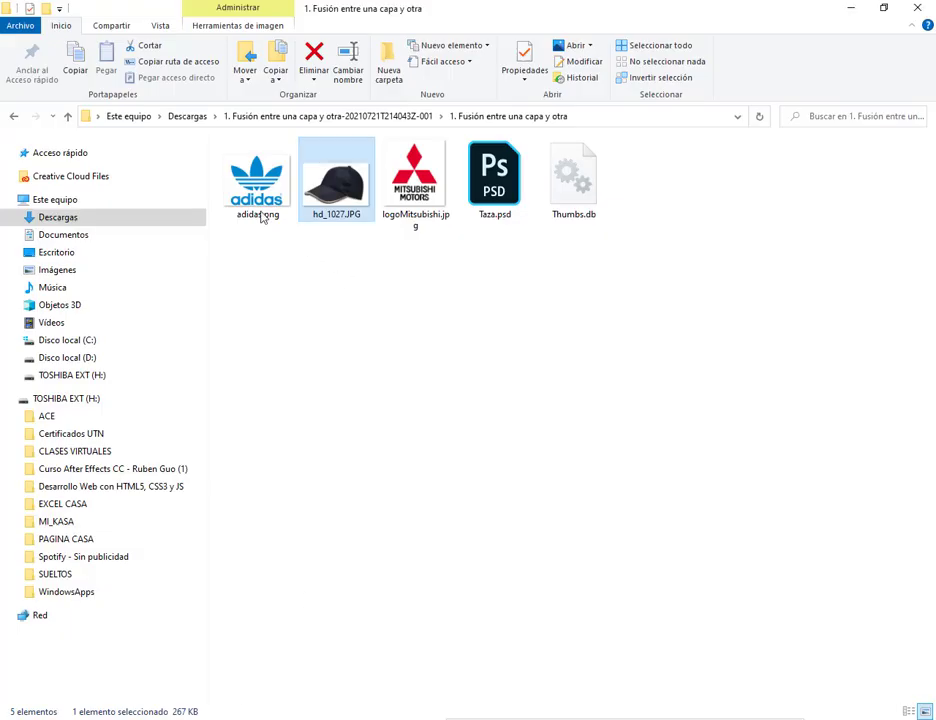
pyautogui.click(265, 210)
pyautogui.moveTo(275, 203); pyautogui.dragTo(461, 245)
pyautogui.moveTo(518, 76); pyautogui.dragTo(459, 271)
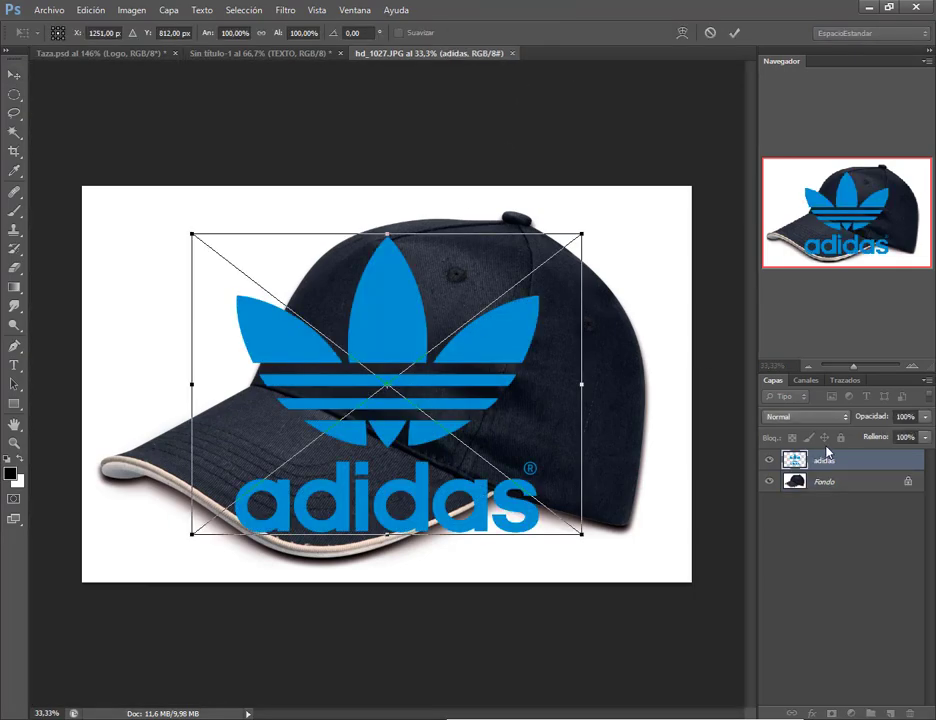
pyautogui.press('Return')
pyautogui.rightClick(826, 460)
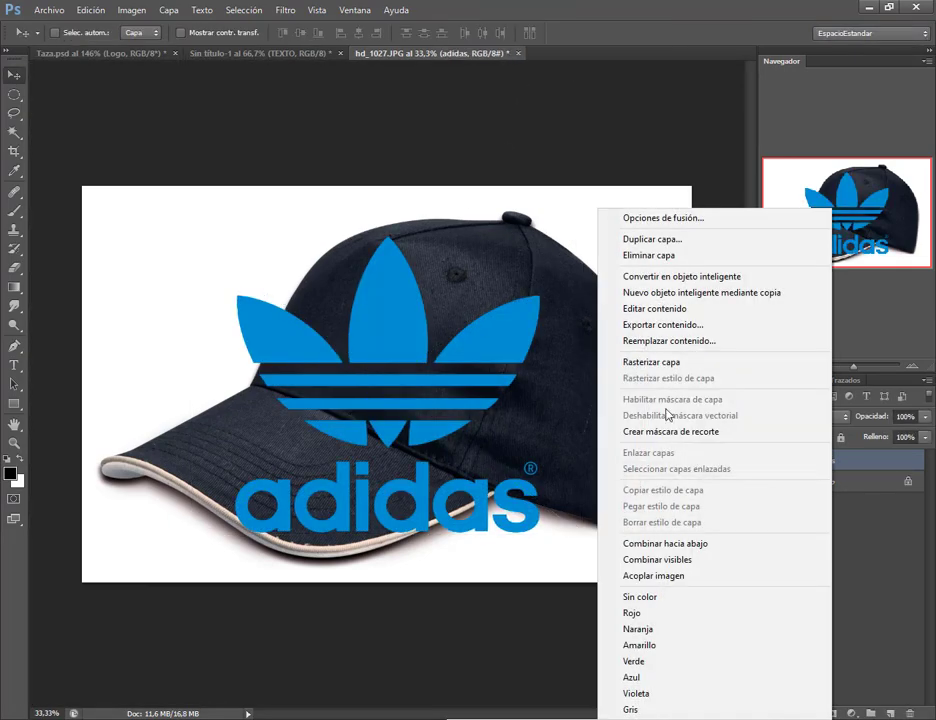
pyautogui.click(675, 369)
# Scale the adidas logo to about 51.56%, rotate it about 21.75°, and position it on the rear side of the cap.
pyautogui.moveTo(418, 425); pyautogui.dragTo(498, 388)
pyautogui.hotkey('ctrl', 't')
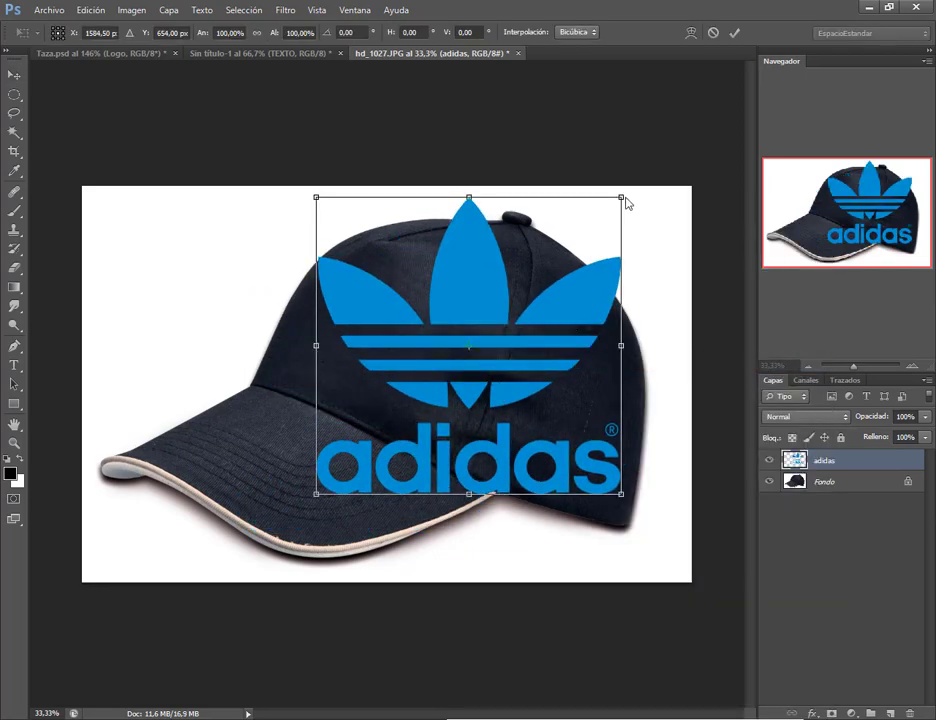
pyautogui.moveTo(624, 199); pyautogui.dragTo(507, 393)
pyautogui.moveTo(397, 425)
pyautogui.mouseDown()
pyautogui.moveTo(524, 384)
pyautogui.moveTo(399, 441)
pyautogui.mouseUp()
pyautogui.moveTo(466, 392); pyautogui.dragTo(547, 370)
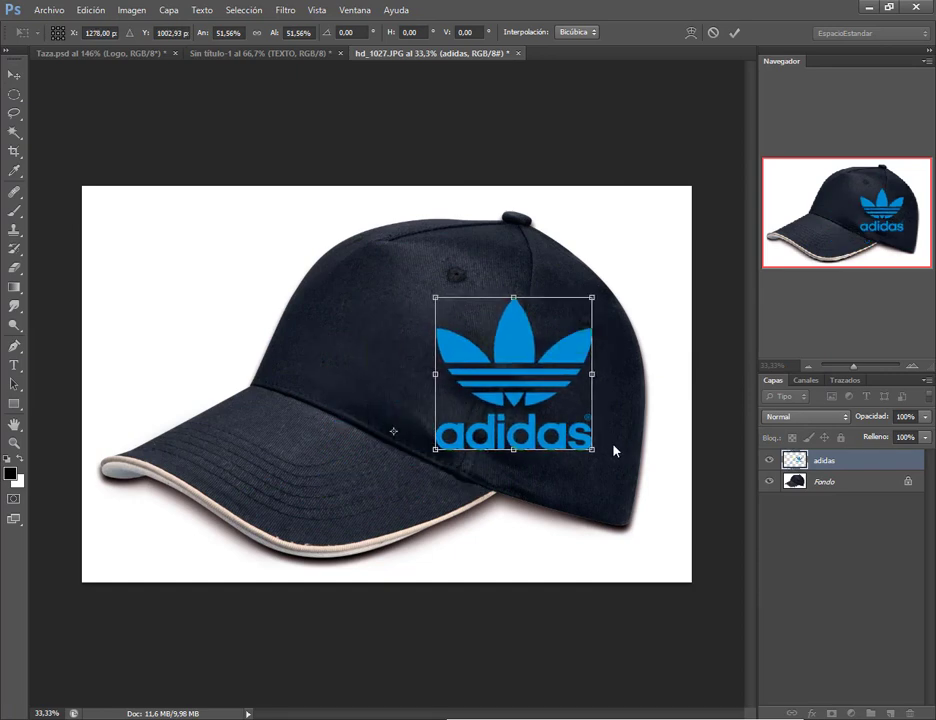
pyautogui.moveTo(614, 447); pyautogui.dragTo(590, 528)
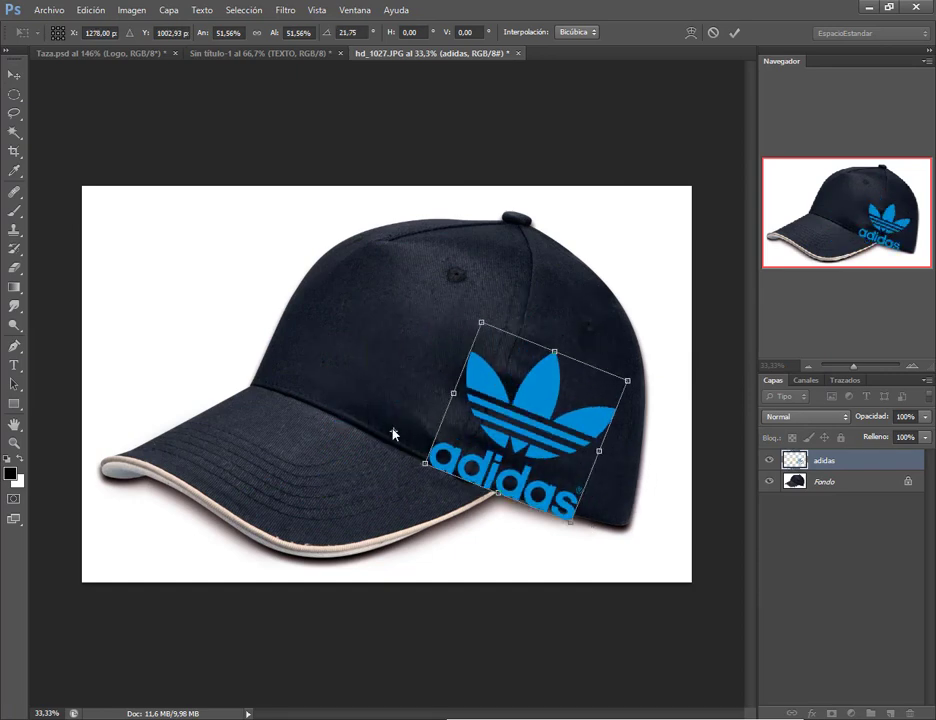
pyautogui.moveTo(516, 430)
pyautogui.mouseDown()
pyautogui.moveTo(520, 408)
pyautogui.moveTo(522, 430)
pyautogui.mouseUp()
pyautogui.press('Return')
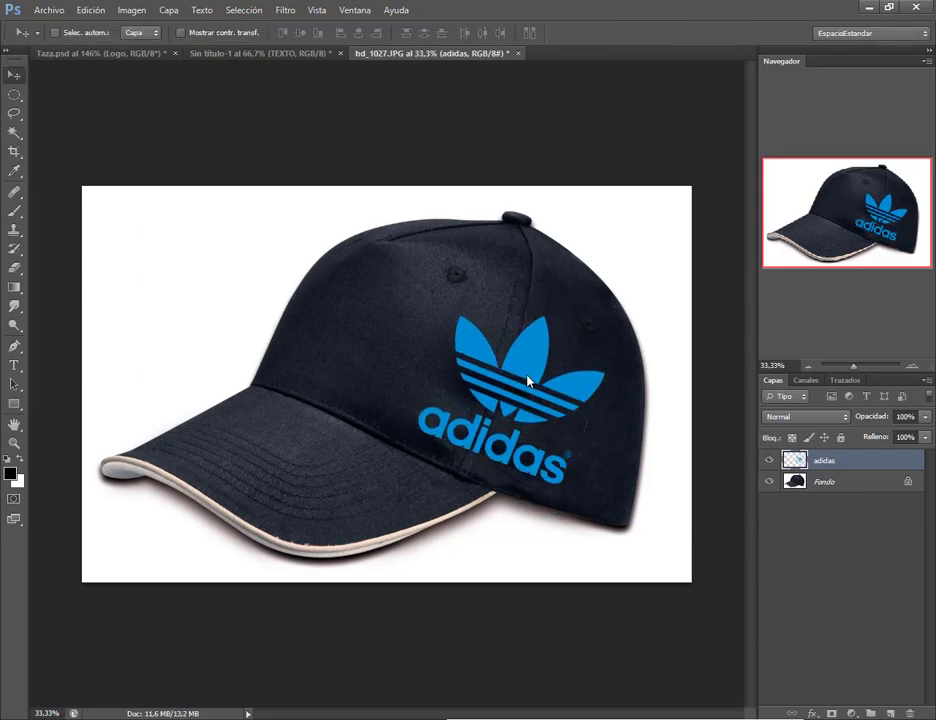
# In the adidas layer's blending options, split the black "Capa subyacente" slider to 0 / 34.
pyautogui.doubleClick(800, 463)
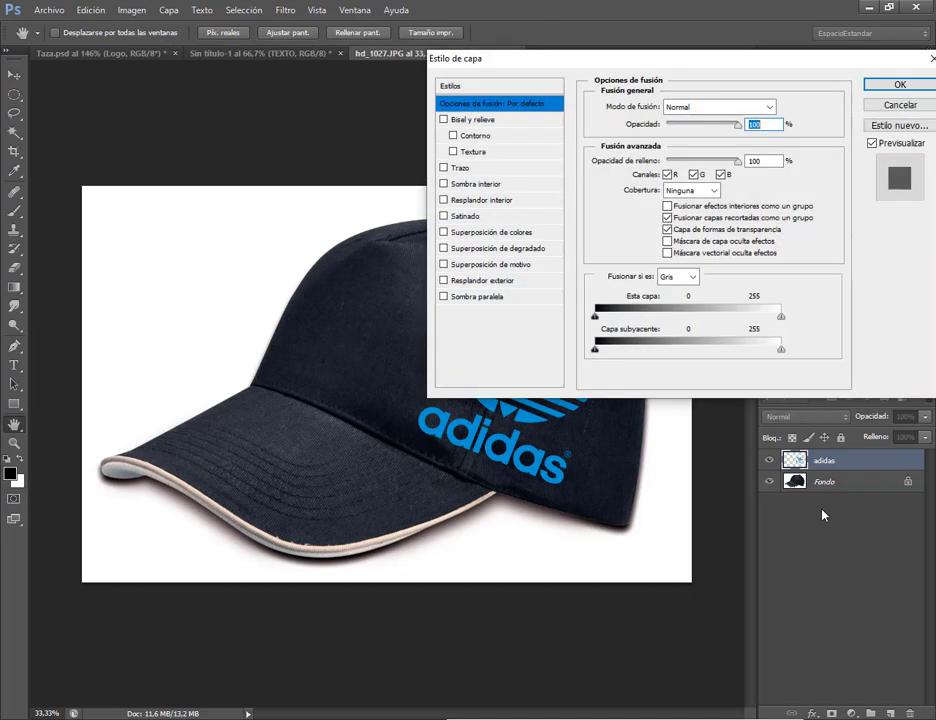
pyautogui.moveTo(693, 66); pyautogui.dragTo(656, 22)
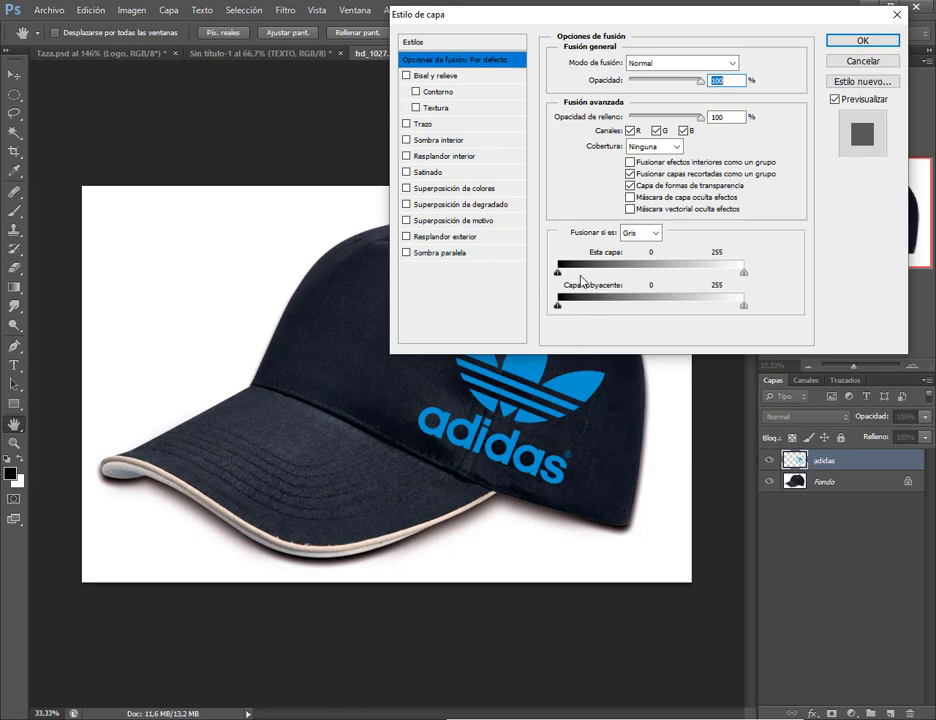
pyautogui.moveTo(560, 310)
pyautogui.mouseDown()
pyautogui.moveTo(585, 307)
pyautogui.moveTo(568, 305)
pyautogui.moveTo(583, 316)
pyautogui.moveTo(557, 309)
pyautogui.mouseUp()
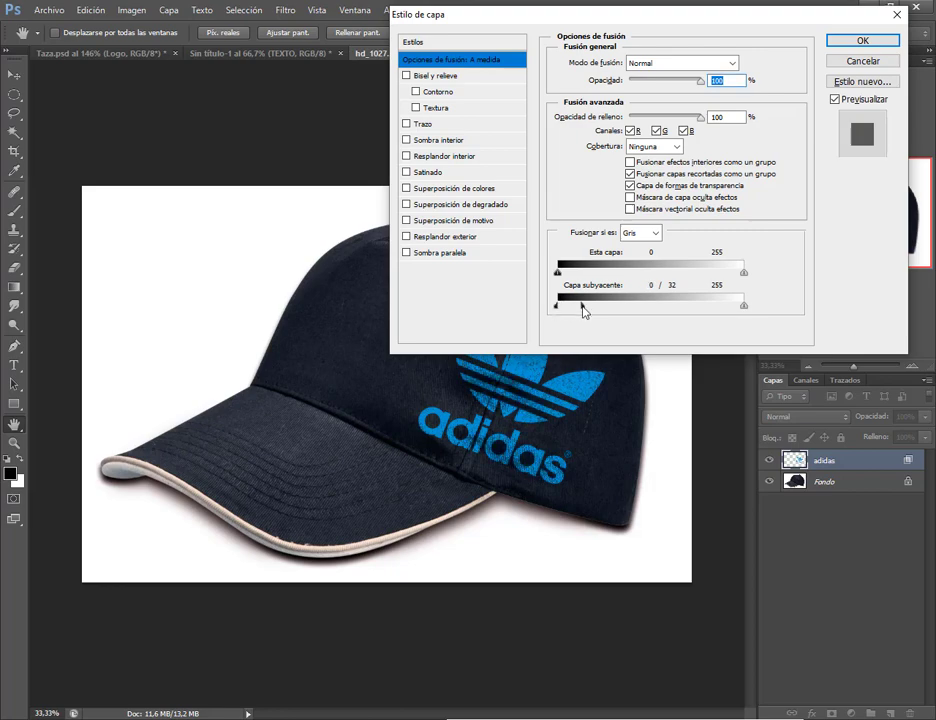
pyautogui.moveTo(582, 26); pyautogui.dragTo(721, 38)
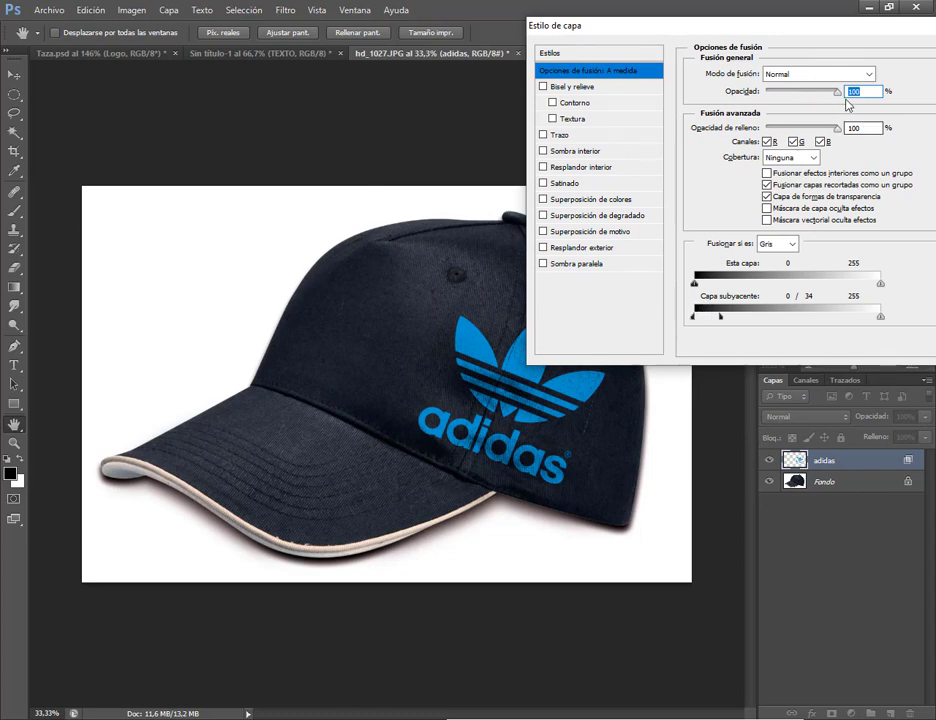
# Lower the adidas layer's opacity to 68% and apply the blending options.
pyautogui.moveTo(840, 97); pyautogui.dragTo(824, 98)
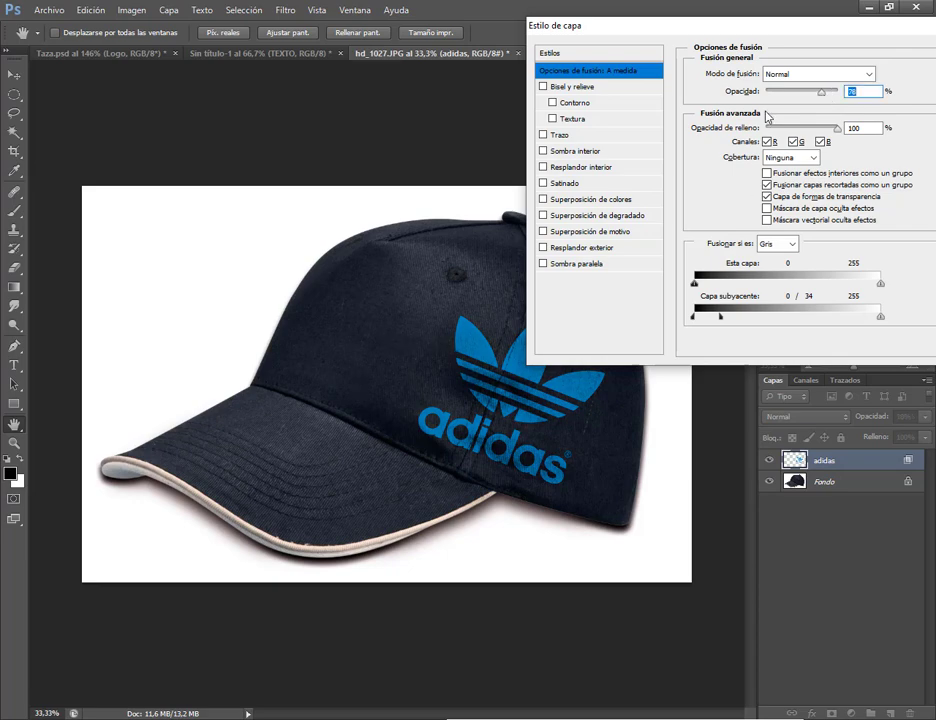
pyautogui.moveTo(776, 20)
pyautogui.mouseDown()
pyautogui.moveTo(798, 24)
pyautogui.moveTo(769, 17)
pyautogui.mouseUp()
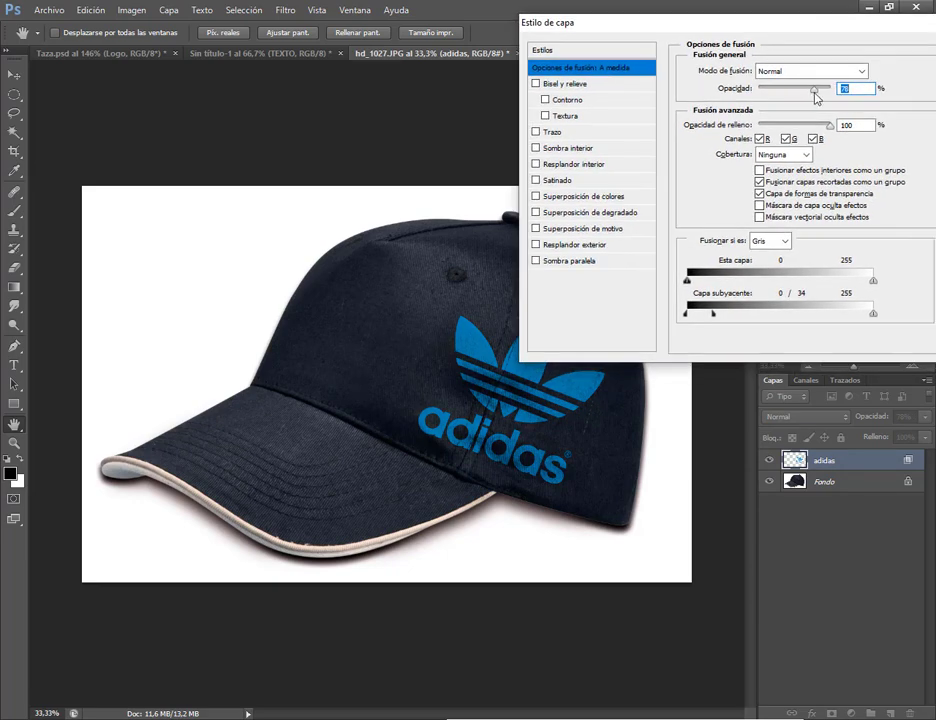
pyautogui.moveTo(816, 94); pyautogui.dragTo(812, 94)
pyautogui.moveTo(790, 22); pyautogui.dragTo(592, 80)
pyautogui.click(697, 84)
# Reposition the blended adidas logo over the lower rear part of the cap.
pyautogui.press('v')
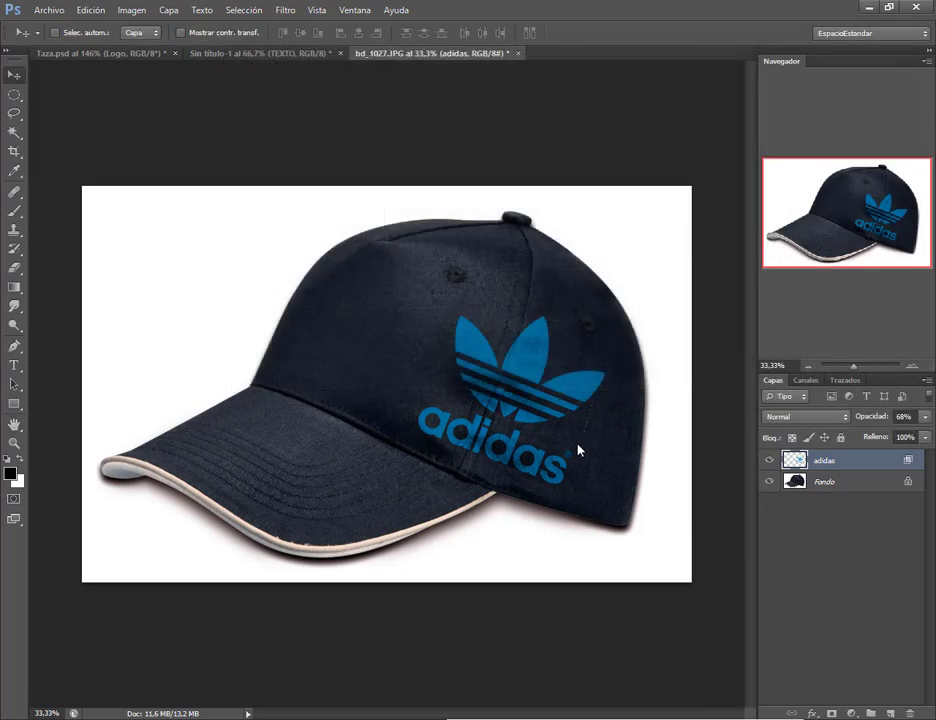
pyautogui.moveTo(572, 403)
pyautogui.mouseDown()
pyautogui.moveTo(590, 410)
pyautogui.moveTo(555, 407)
pyautogui.moveTo(586, 418)
pyautogui.mouseUp()
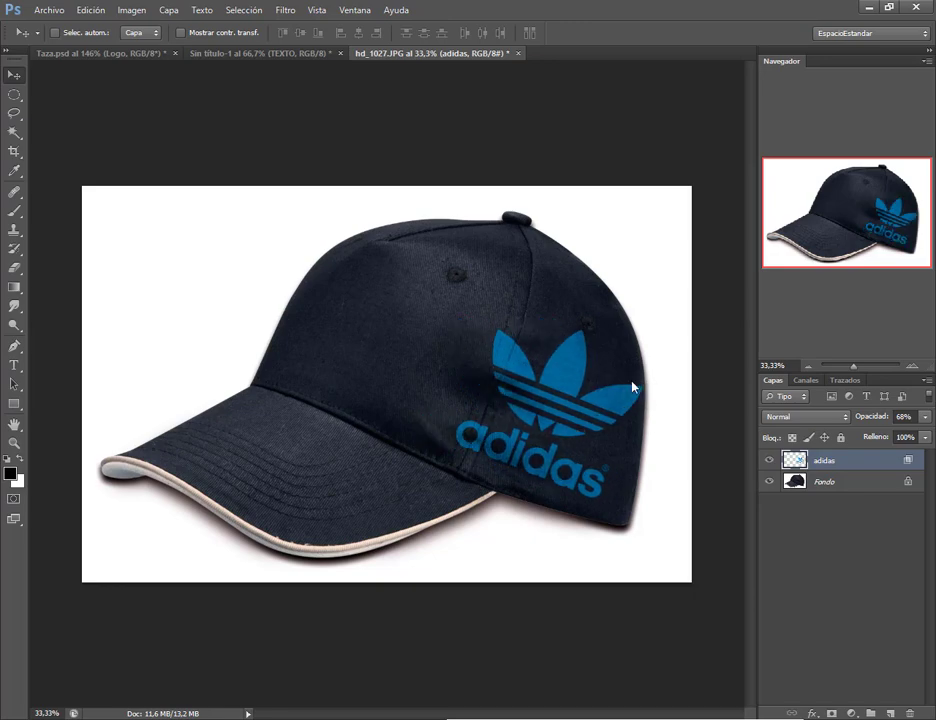
pyautogui.moveTo(633, 386); pyautogui.dragTo(568, 413)
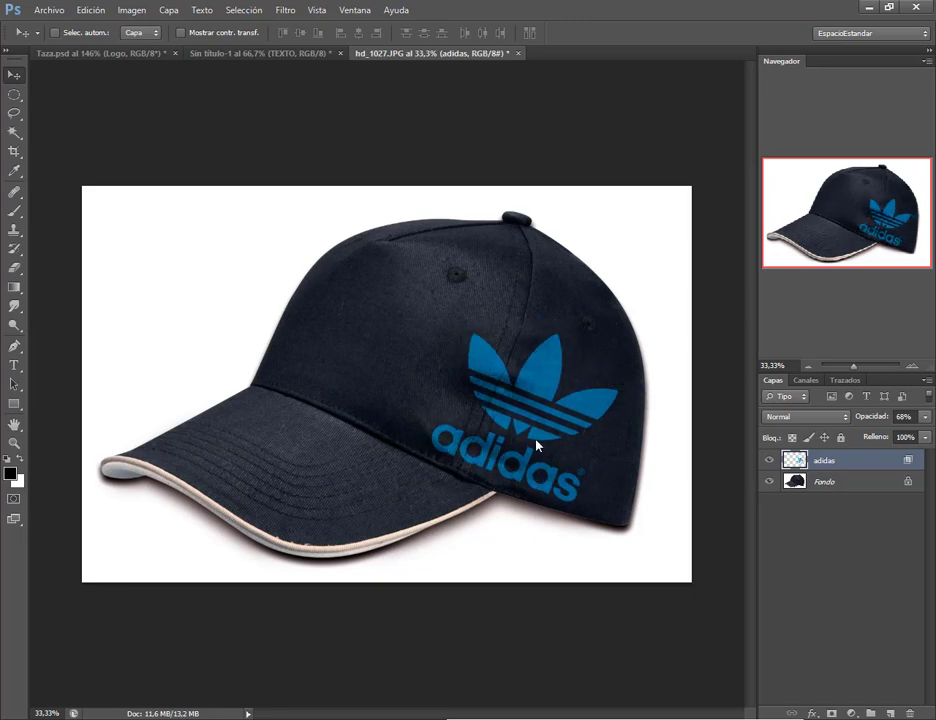
# Warp the adidas logo freely, bowing its lower edge slightly downward and its upper edge slightly upward to suggest the cap's curvature.
pyautogui.click(99, 10)
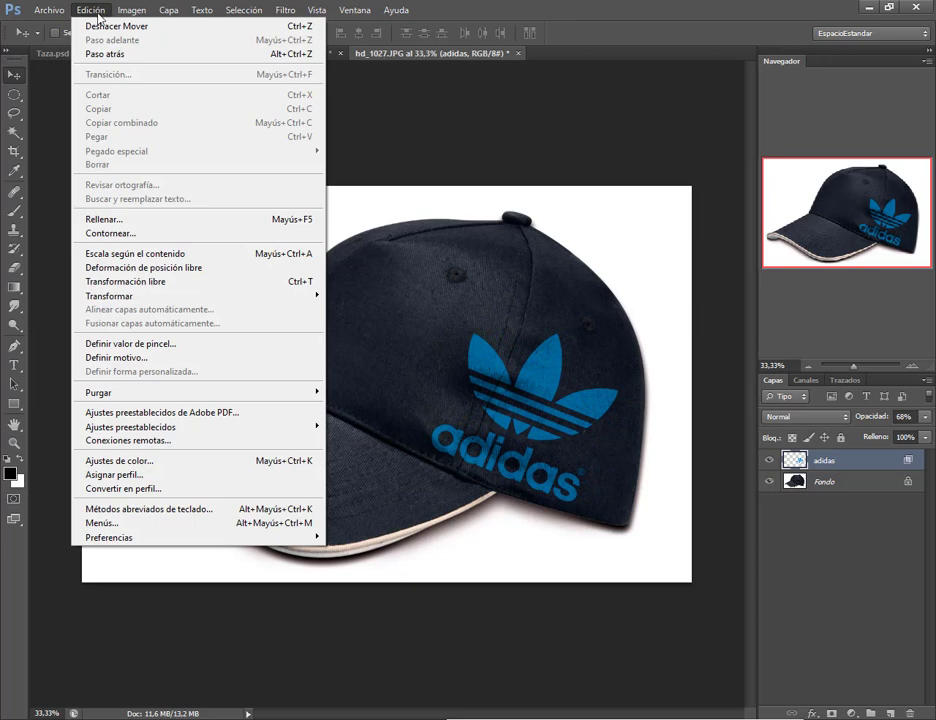
pyautogui.click(142, 281)
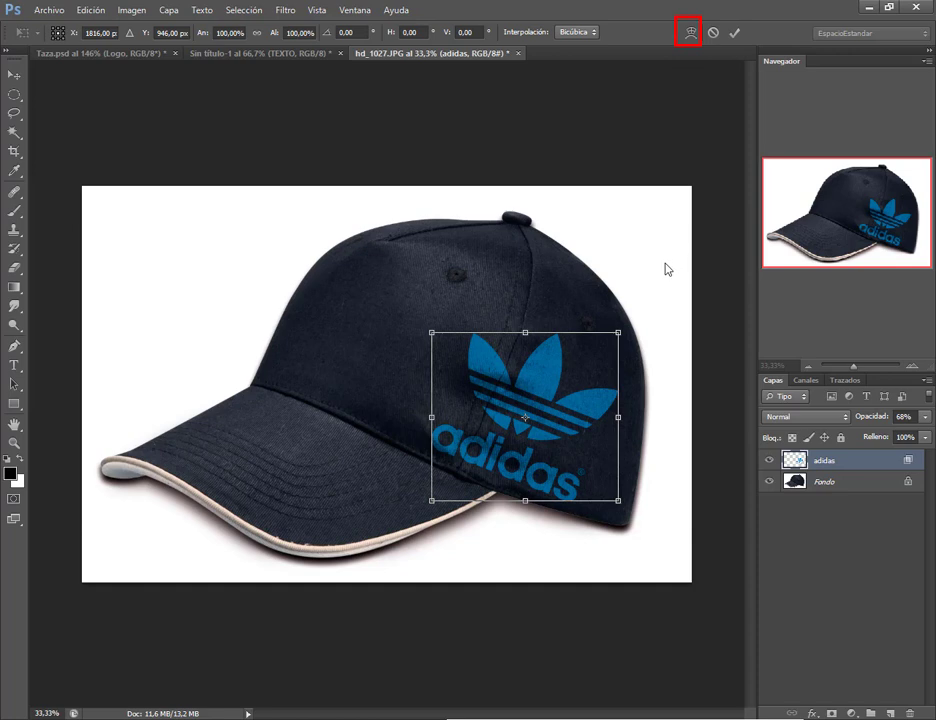
pyautogui.click(691, 33)
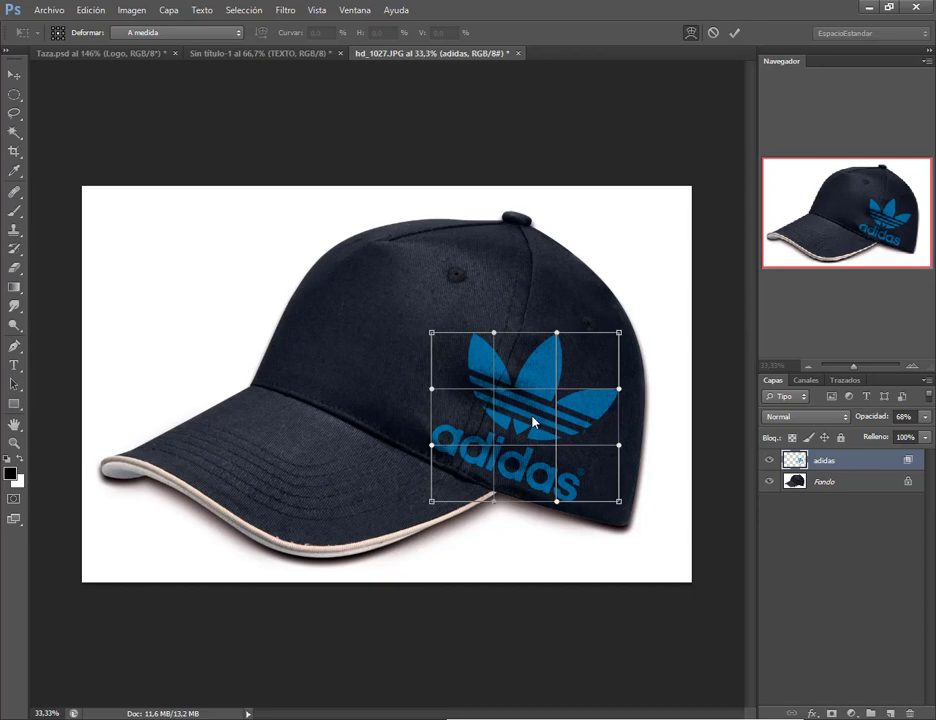
pyautogui.scroll(3, 620, 558)
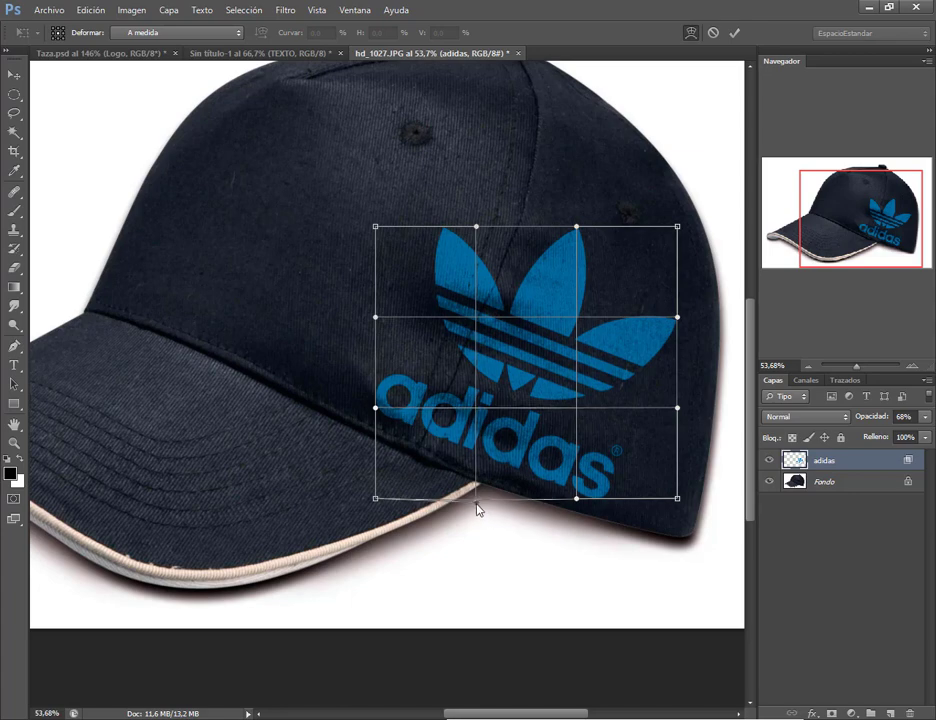
pyautogui.moveTo(477, 502); pyautogui.dragTo(476, 519)
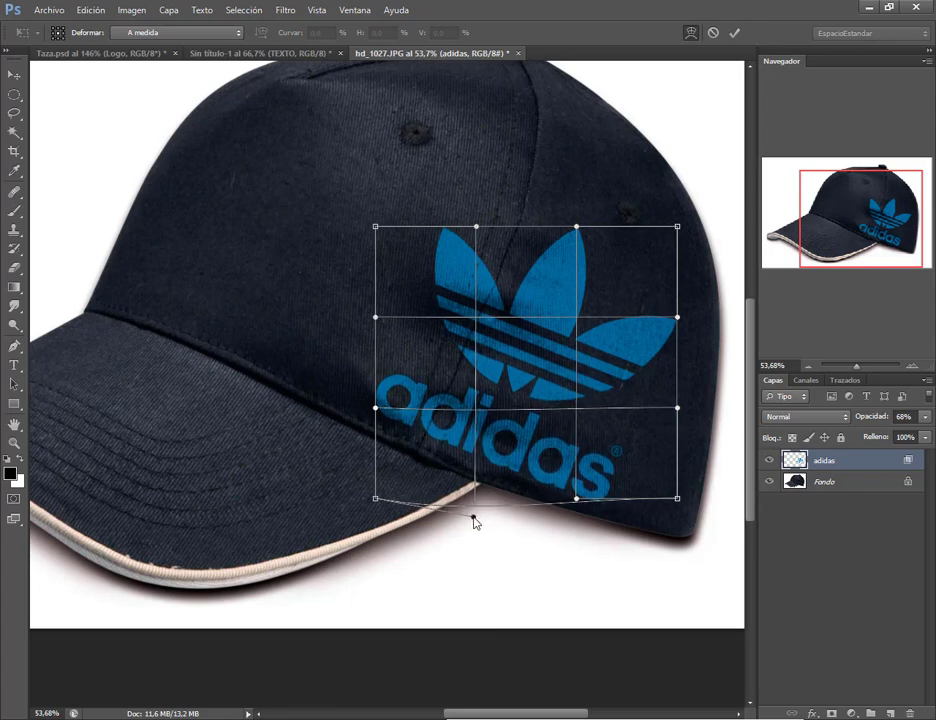
pyautogui.moveTo(578, 506); pyautogui.dragTo(569, 509)
pyautogui.moveTo(479, 476); pyautogui.dragTo(479, 479)
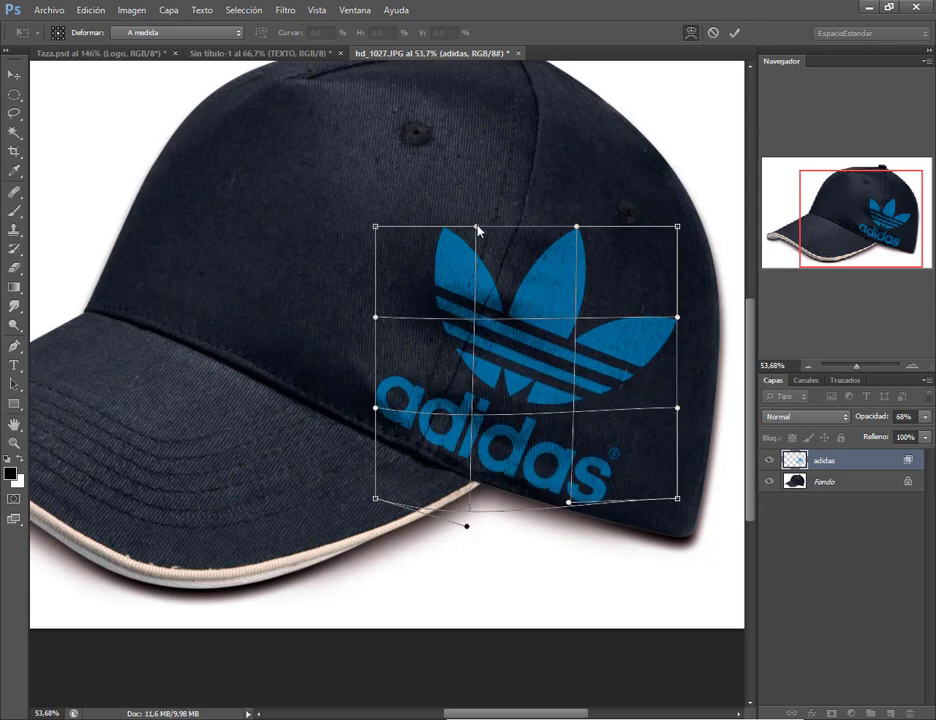
pyautogui.moveTo(477, 228); pyautogui.dragTo(477, 217)
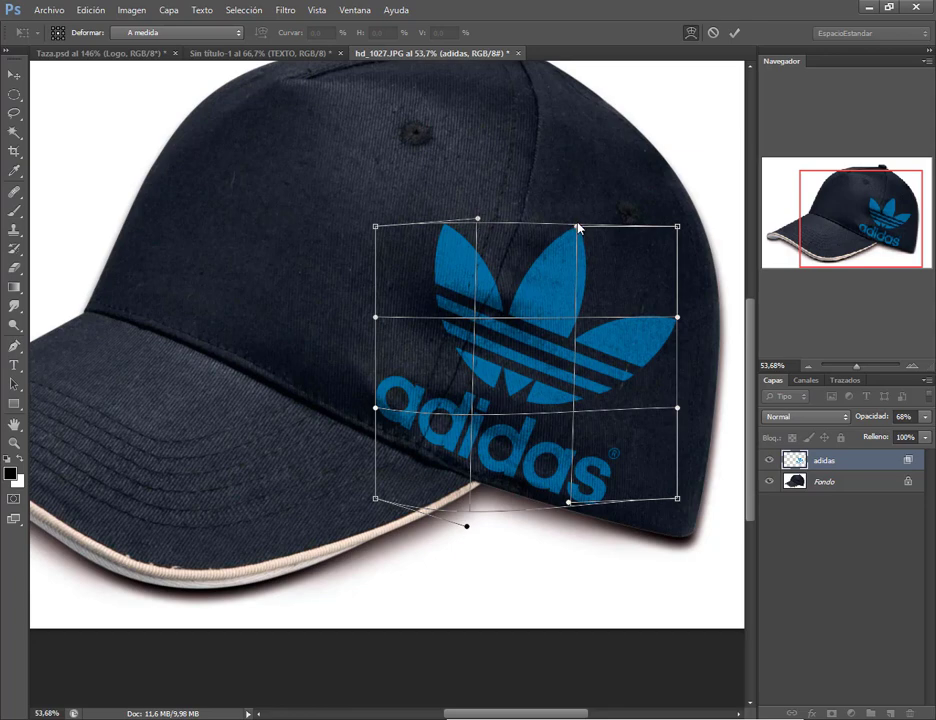
pyautogui.moveTo(579, 228); pyautogui.dragTo(578, 219)
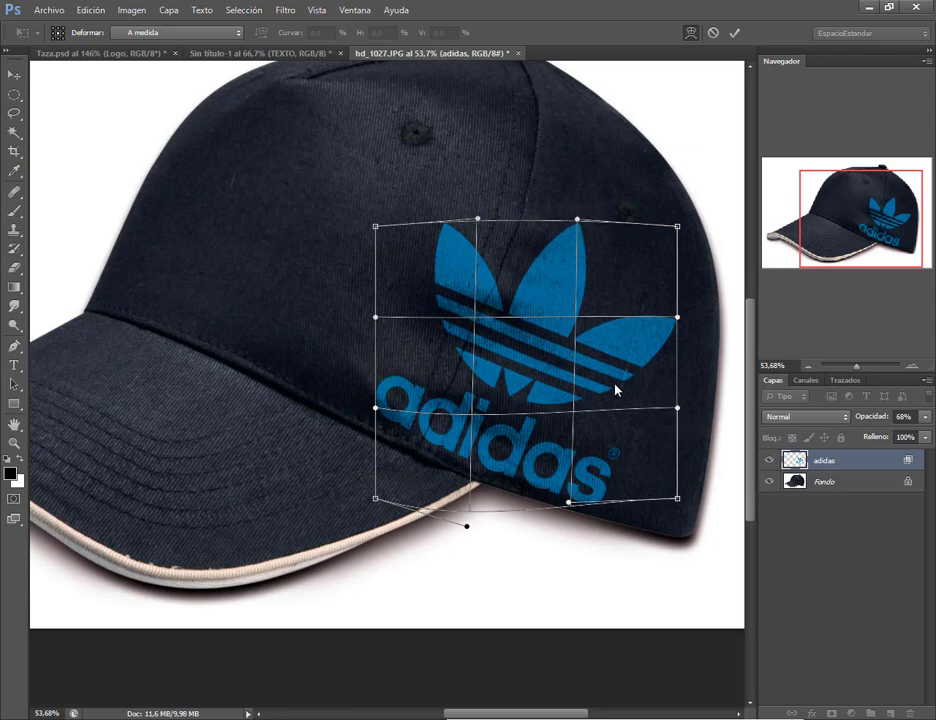
# Refine the warp along the logo's sides and lettering to follow the cap's shape, and apply the transformation.
pyautogui.moveTo(616, 376); pyautogui.dragTo(620, 375)
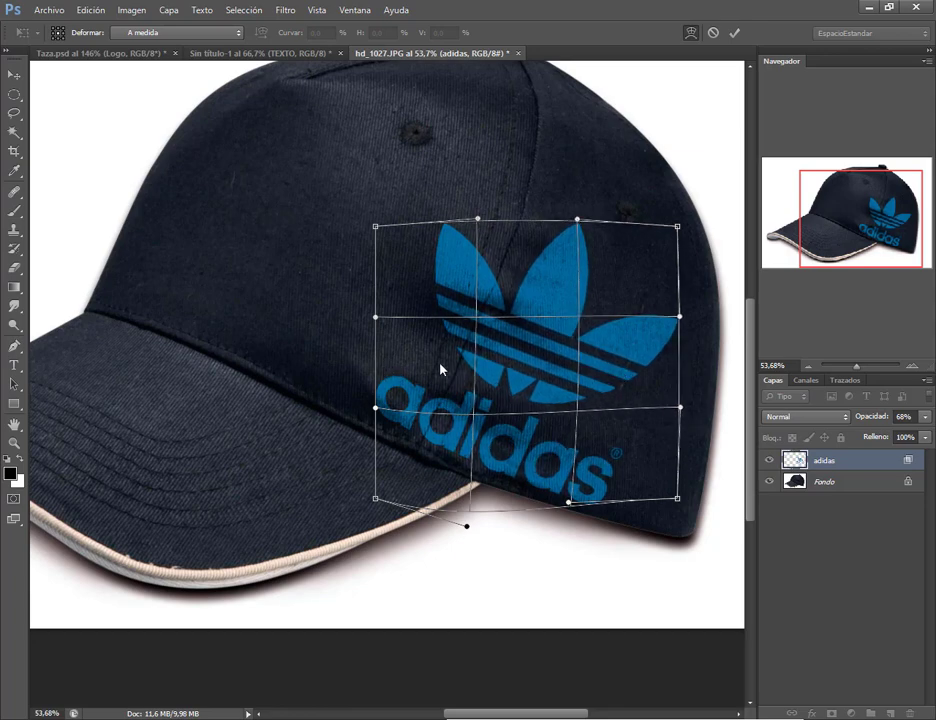
pyautogui.moveTo(437, 349); pyautogui.dragTo(441, 340)
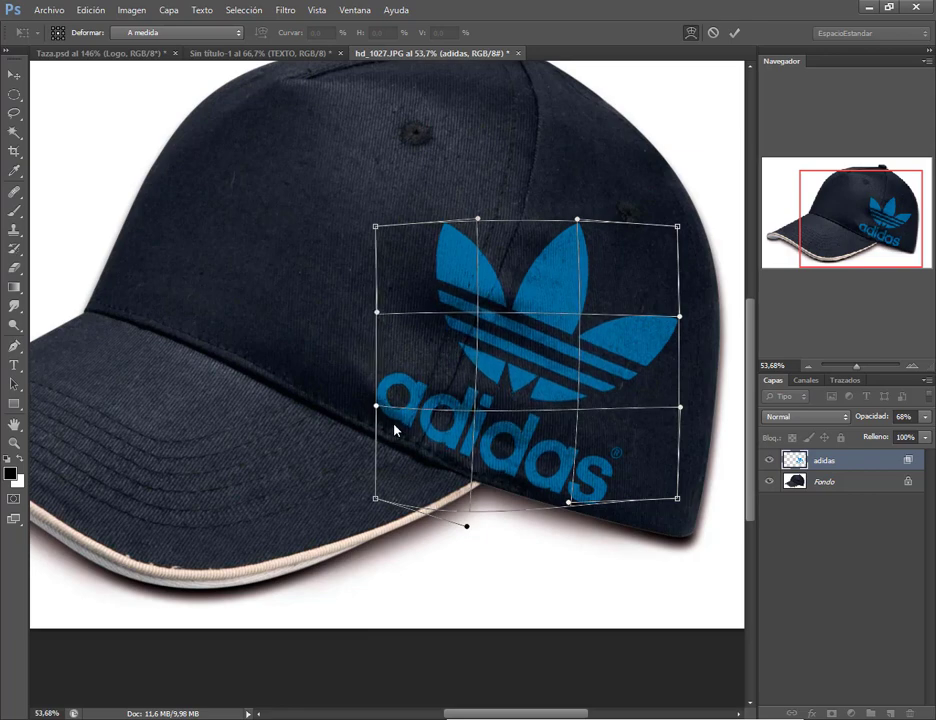
pyautogui.moveTo(377, 412); pyautogui.dragTo(376, 427)
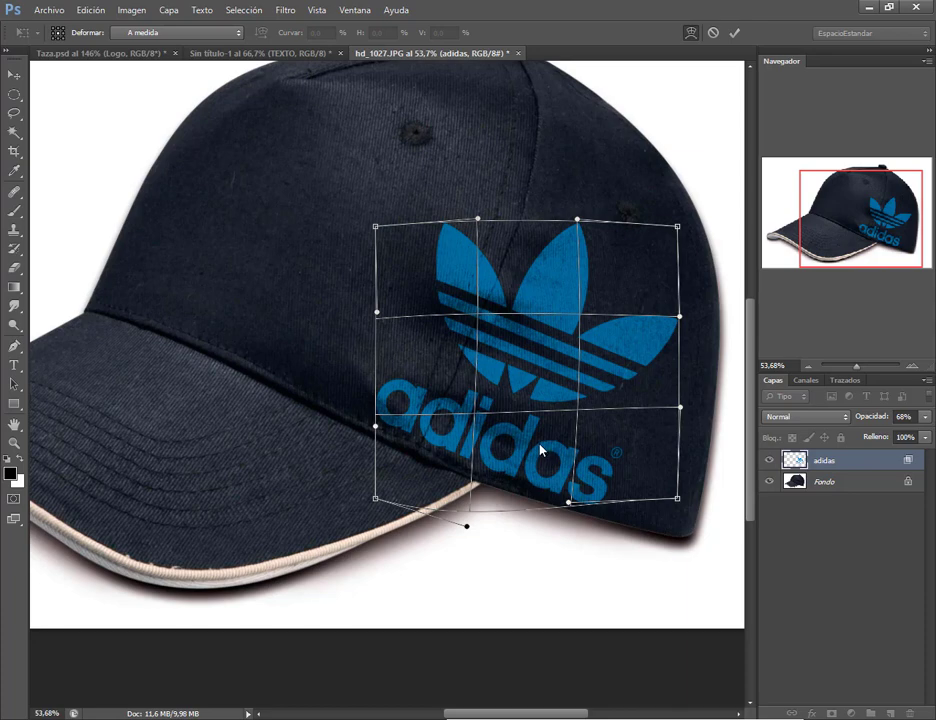
pyautogui.moveTo(485, 447); pyautogui.dragTo(477, 455)
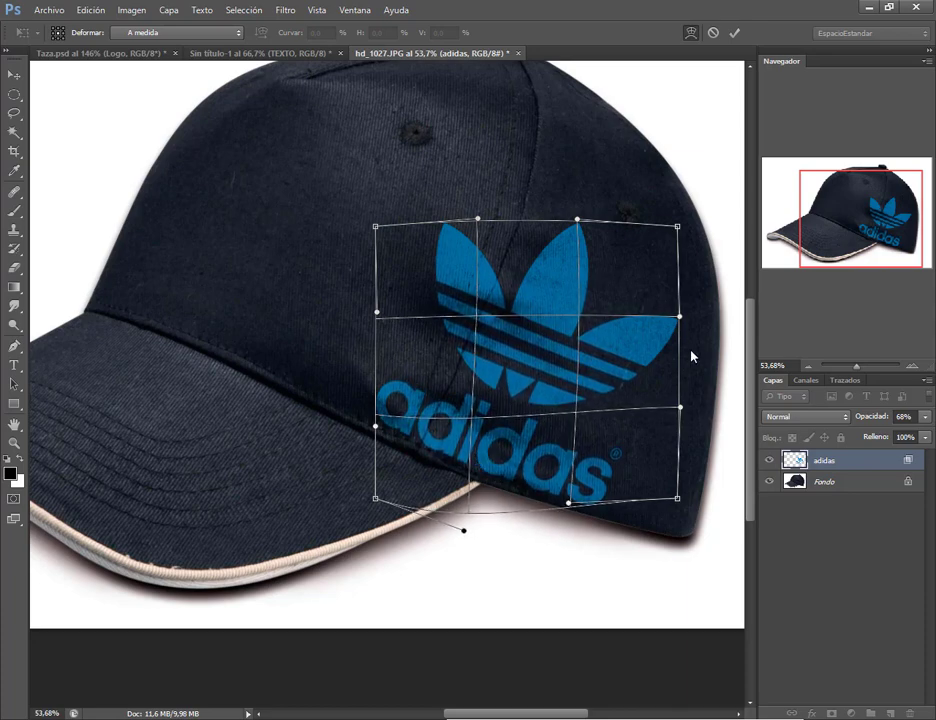
pyautogui.press('Return')
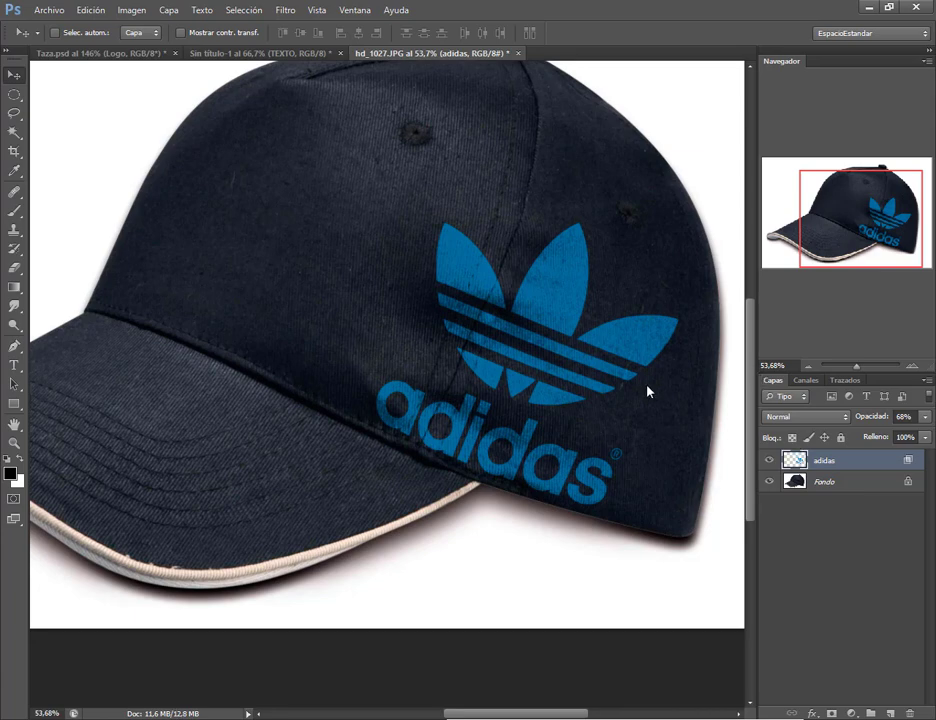
# Move the warped adidas logo toward the cap's rear edge and switch back to the Taza.psd document.
pyautogui.scroll(-4, 562, 330)
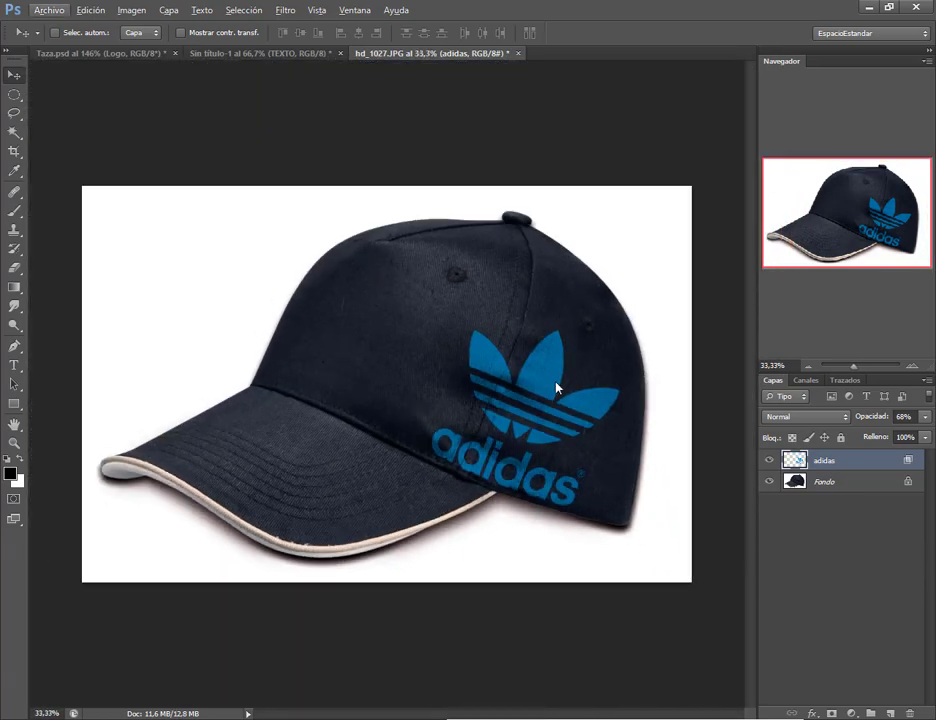
pyautogui.moveTo(543, 418)
pyautogui.mouseDown()
pyautogui.moveTo(487, 397)
pyautogui.moveTo(476, 372)
pyautogui.moveTo(424, 366)
pyautogui.moveTo(565, 408)
pyautogui.moveTo(539, 399)
pyautogui.mouseUp()
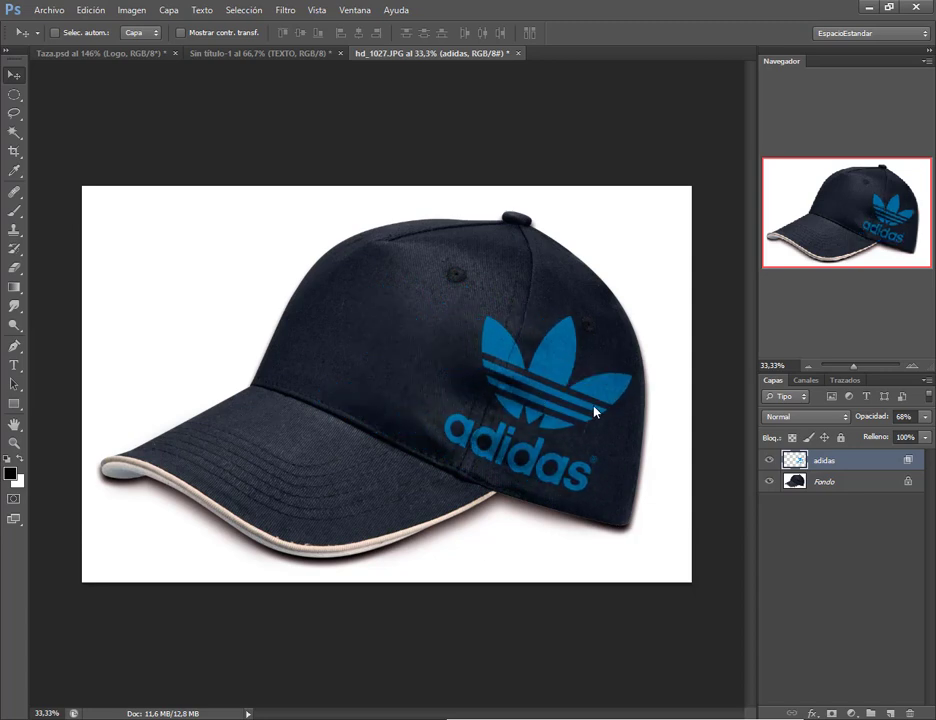
pyautogui.moveTo(595, 409)
pyautogui.mouseDown()
pyautogui.moveTo(600, 389)
pyautogui.moveTo(606, 412)
pyautogui.mouseUp()
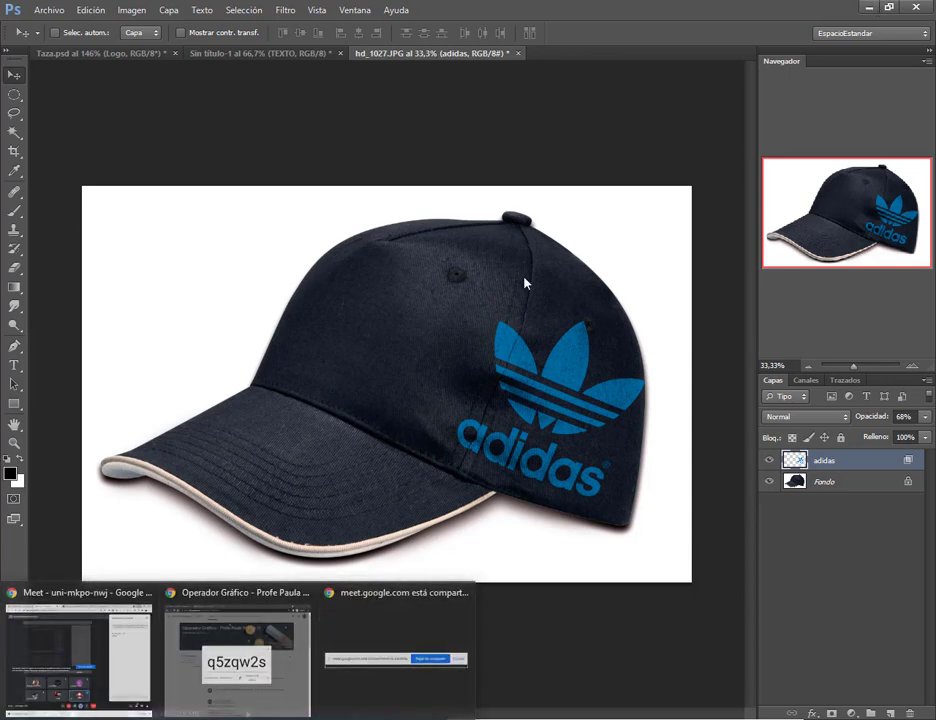
pyautogui.click(103, 52)
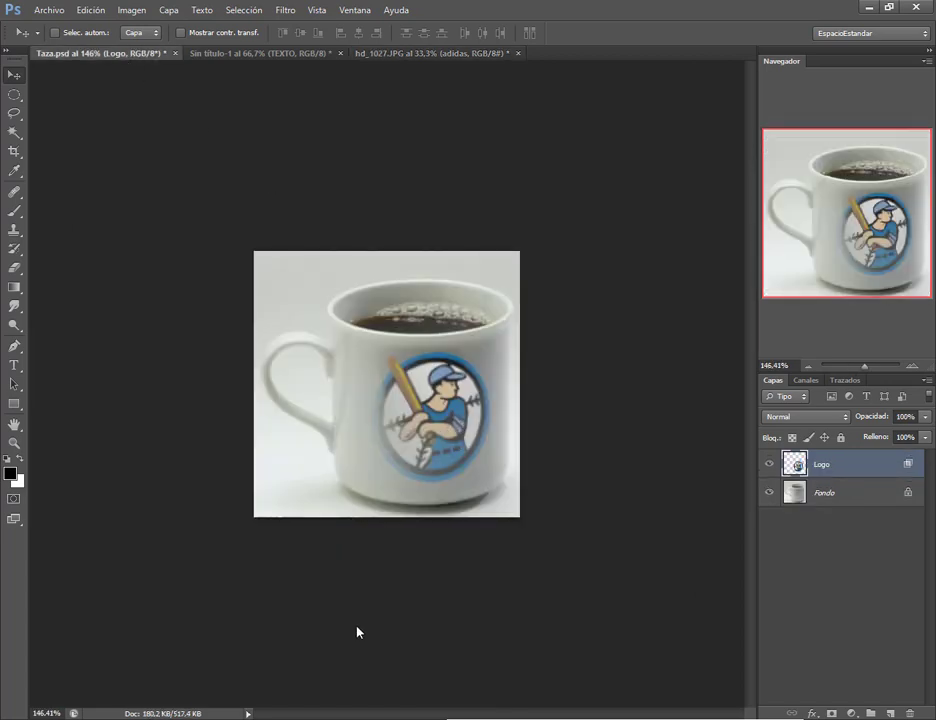
# Switch to Chrome and select the "2. Capas de Ajuste" folder in the Clase 3 folder on Google Drive.
pyautogui.click(130, 716)
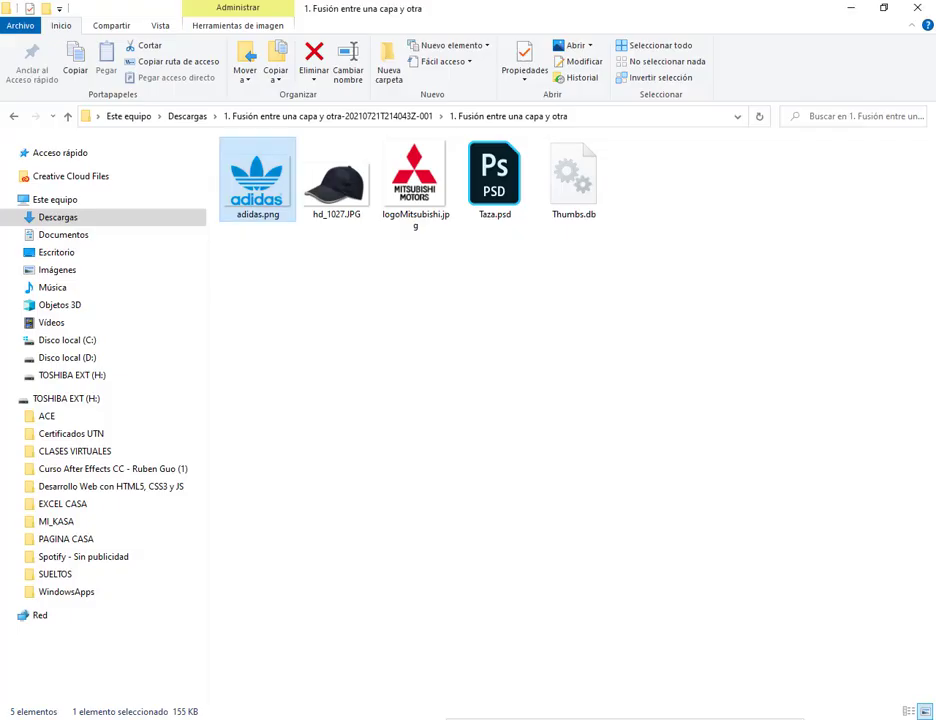
pyautogui.moveTo(229, 717)
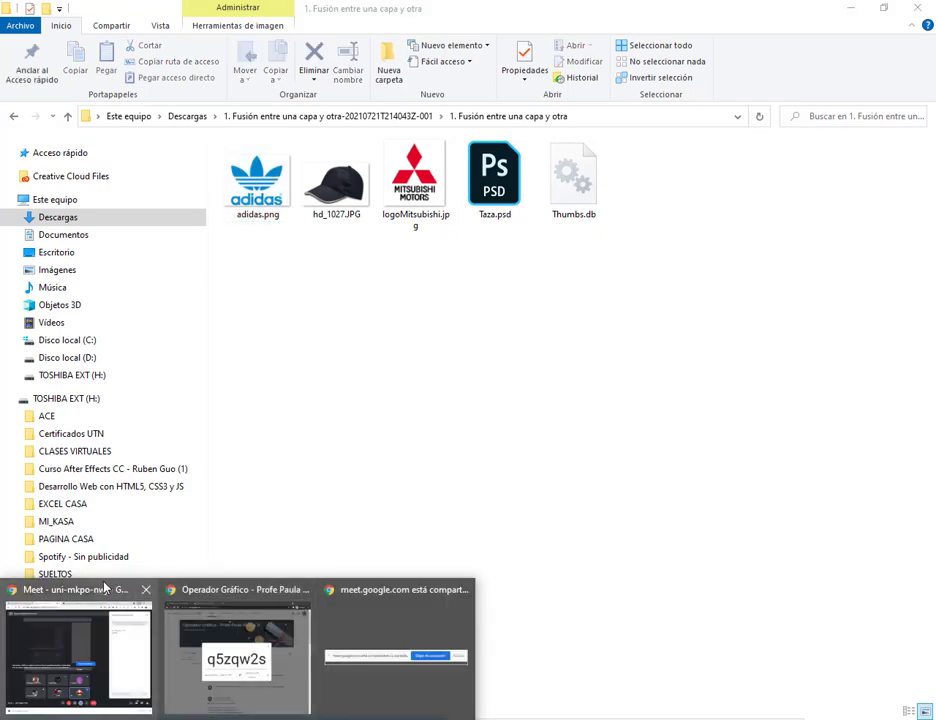
pyautogui.click(100, 640)
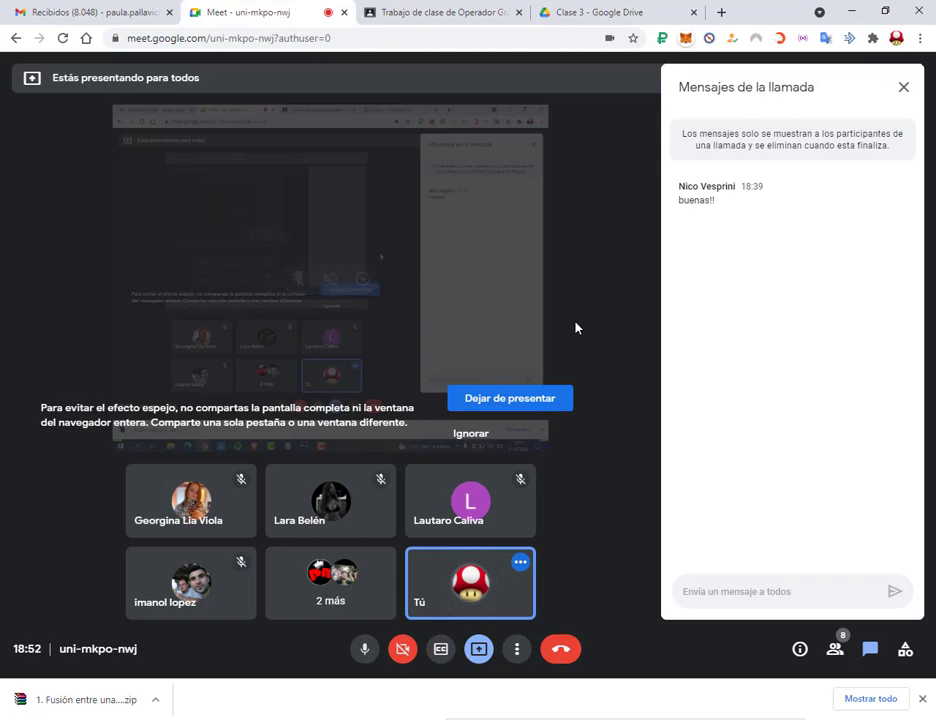
pyautogui.click(591, 15)
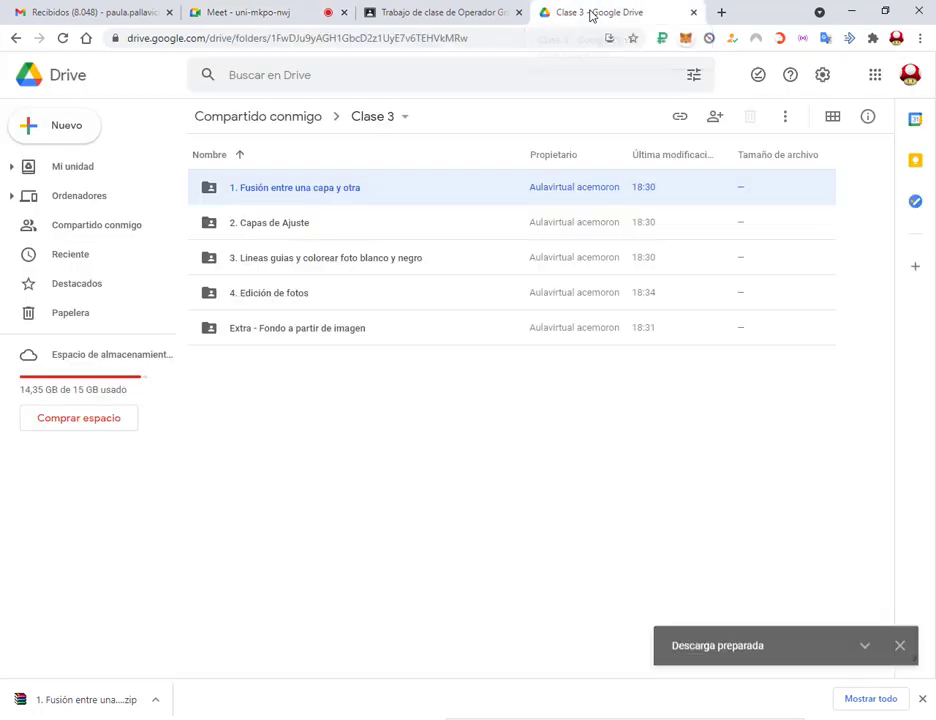
pyautogui.click(441, 481)
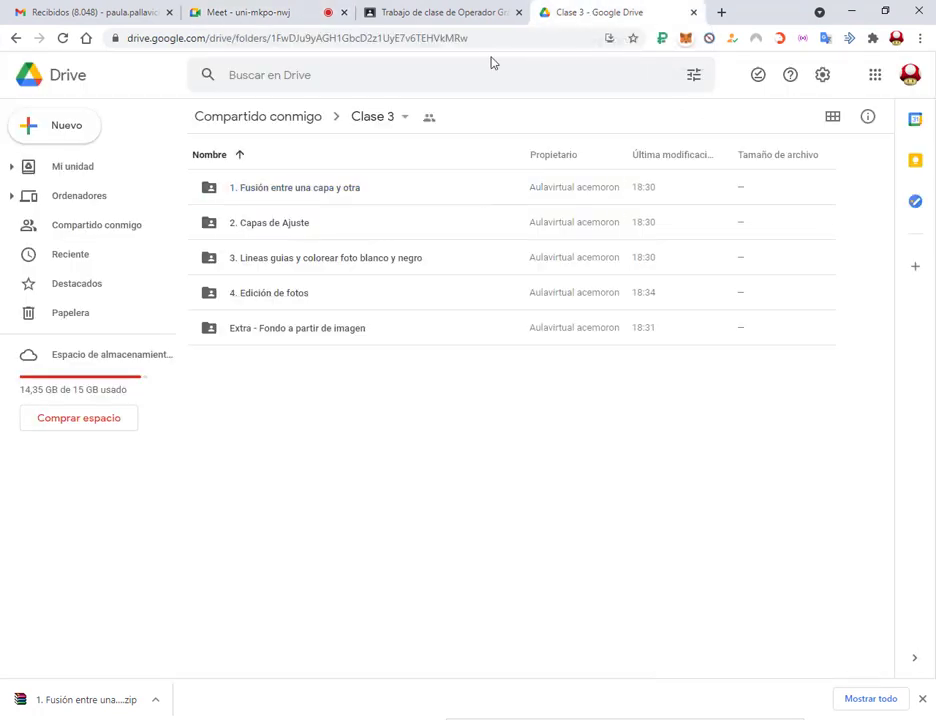
pyautogui.click(293, 230)
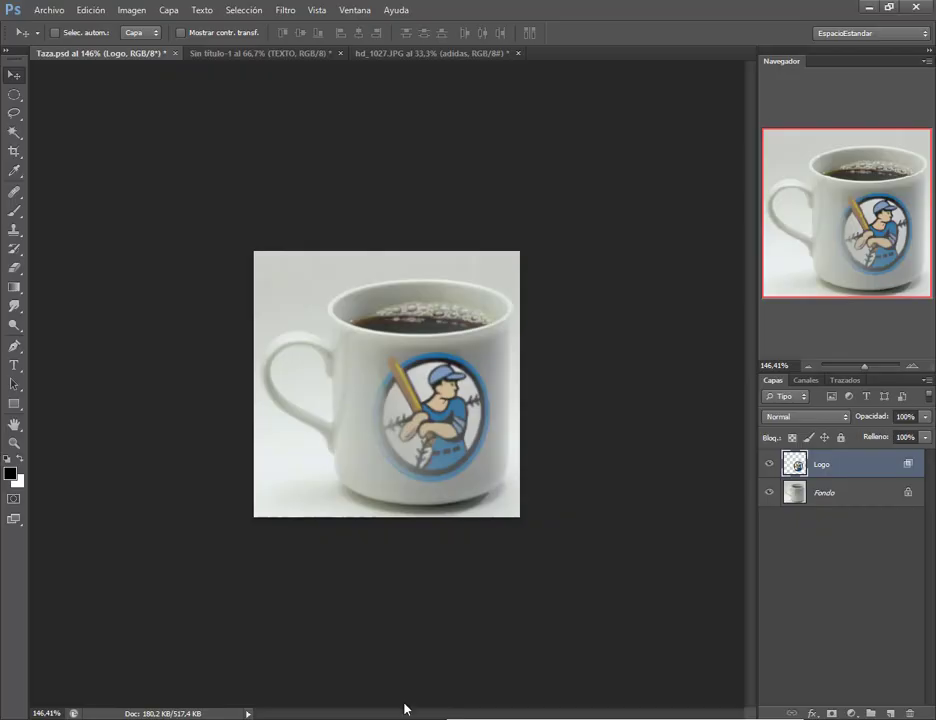
# Return to Photoshop and close Taza.psd, Sin título-1 and hd_1027.JPG without saving their changes.
pyautogui.click(174, 55)
pyautogui.click(493, 275)
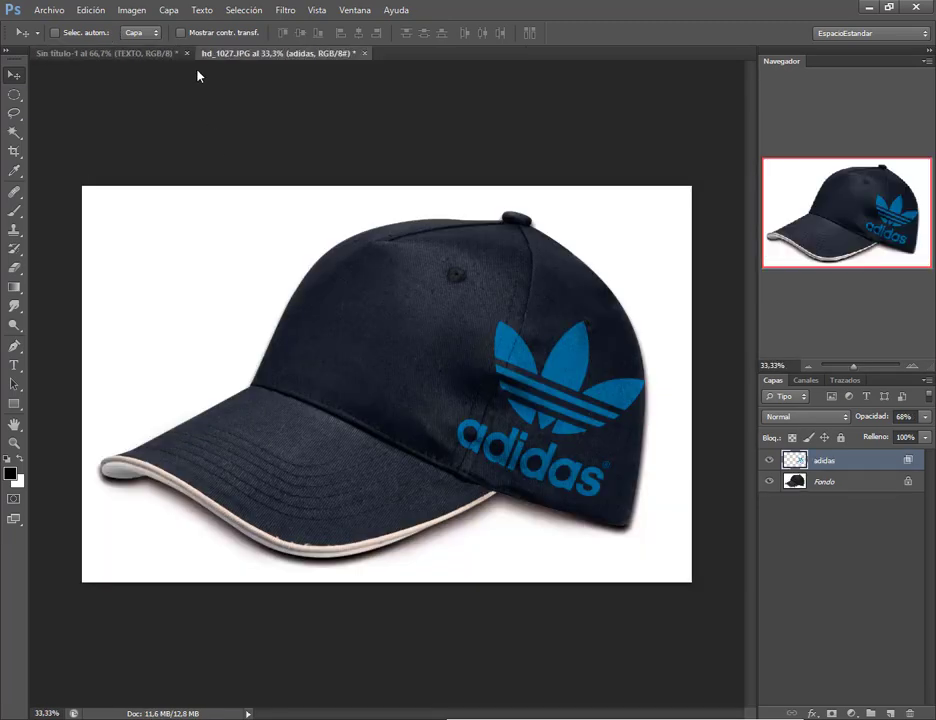
pyautogui.click(187, 54)
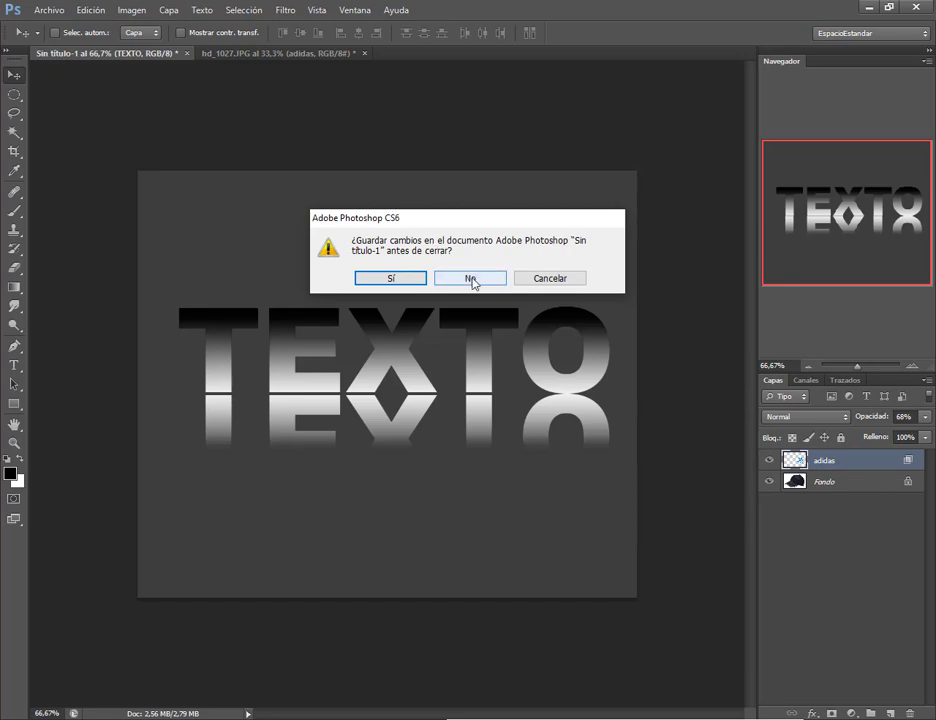
pyautogui.click(471, 279)
pyautogui.click(199, 54)
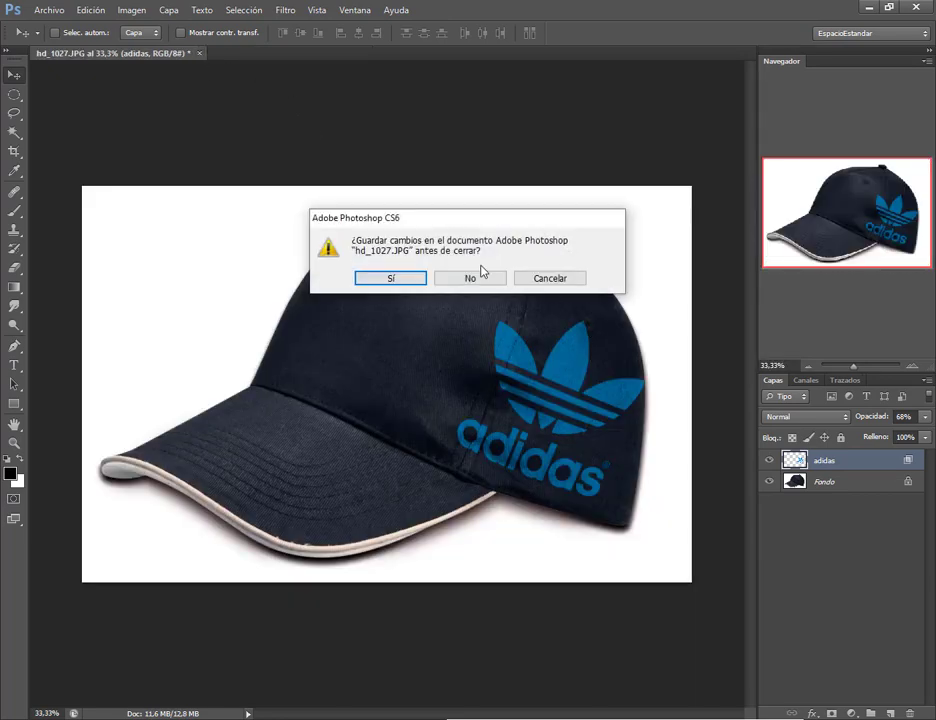
pyautogui.click(494, 275)
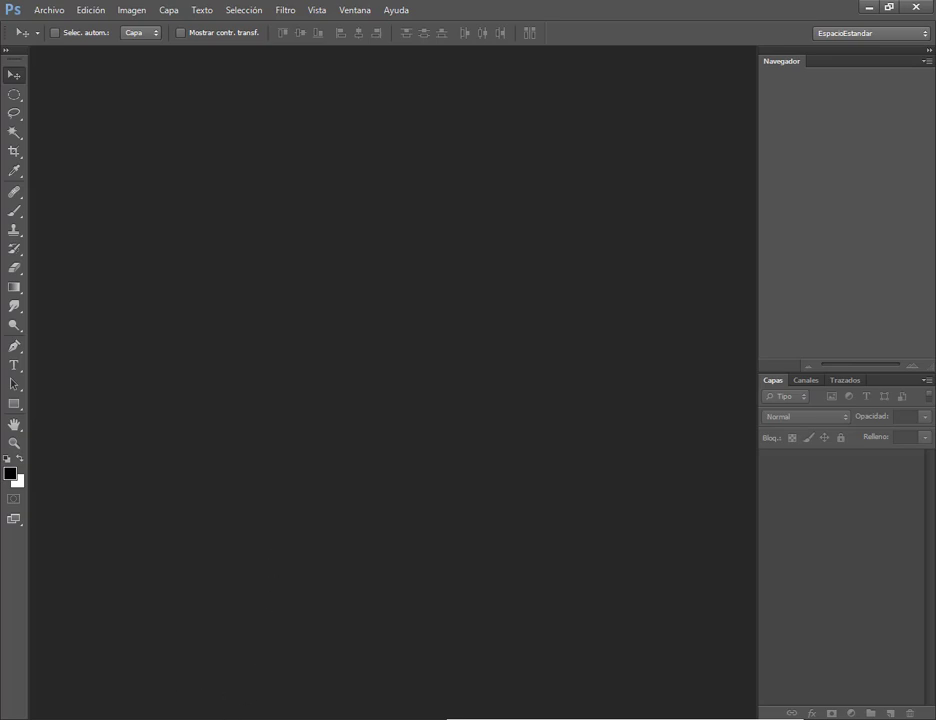
# Switch back to Google Drive in Chrome and download the "2. Capas de Ajuste" folder.
pyautogui.hotkey('alt', 'Tab')
pyautogui.moveTo(192, 718)
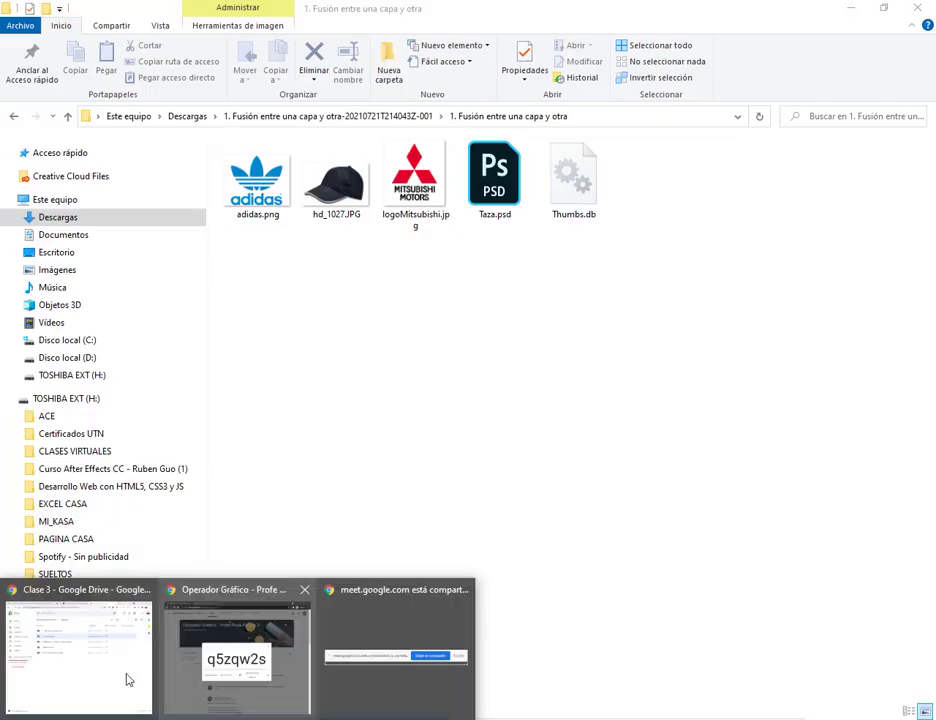
pyautogui.click(117, 674)
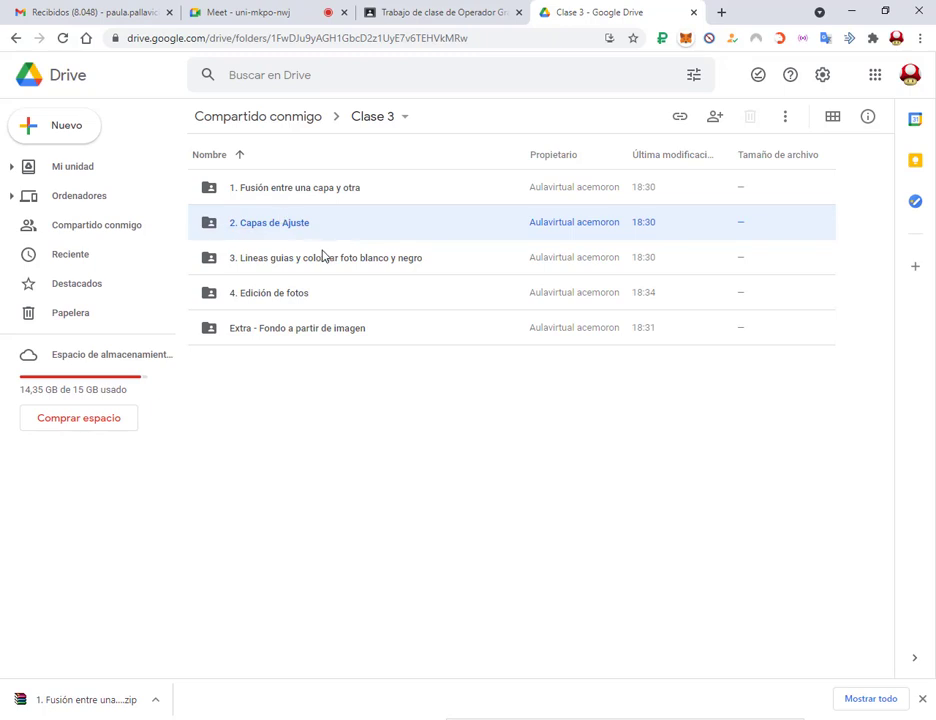
pyautogui.rightClick(293, 231)
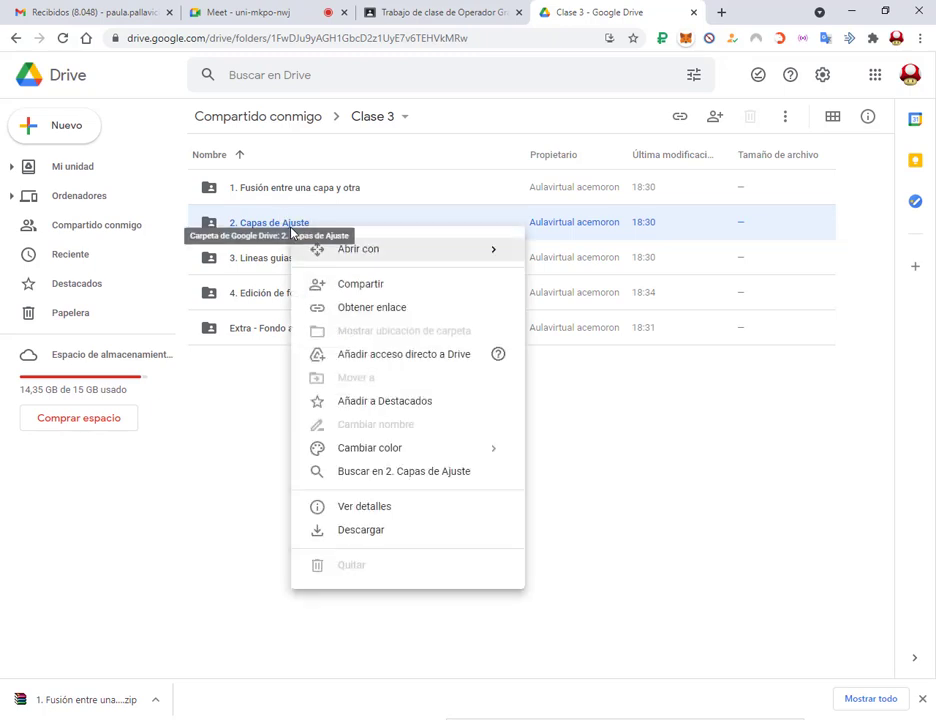
pyautogui.click(362, 532)
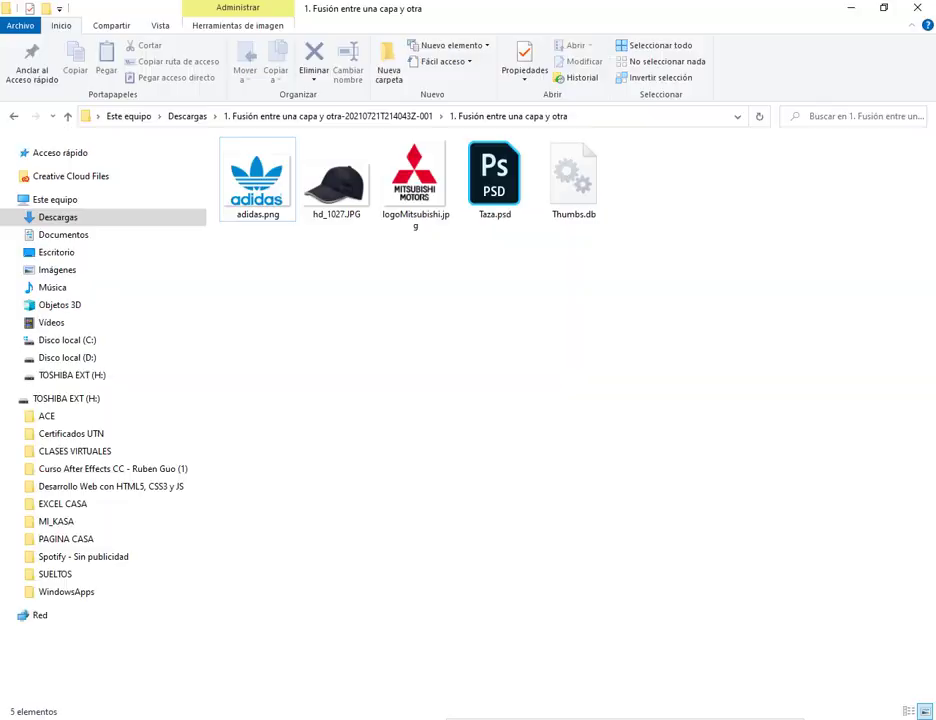
# In the Descargas folder, extract the "2. Capas de Ajuste" archive to its default folder and delete both class zip files.
pyautogui.click(187, 116)
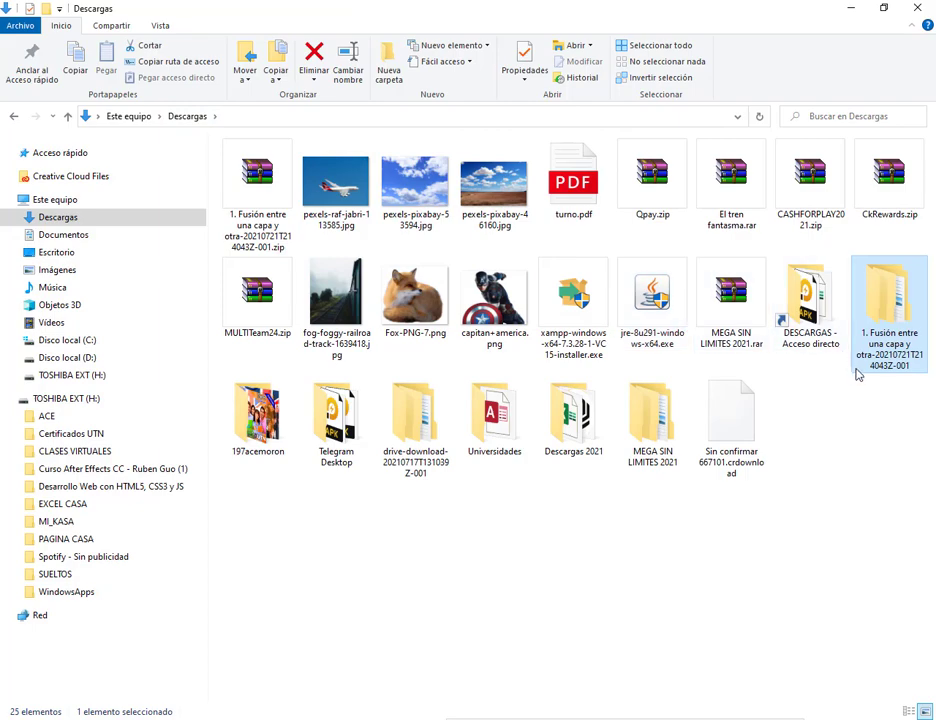
pyautogui.click(817, 457)
pyautogui.click(728, 412)
pyautogui.rightClick(726, 410)
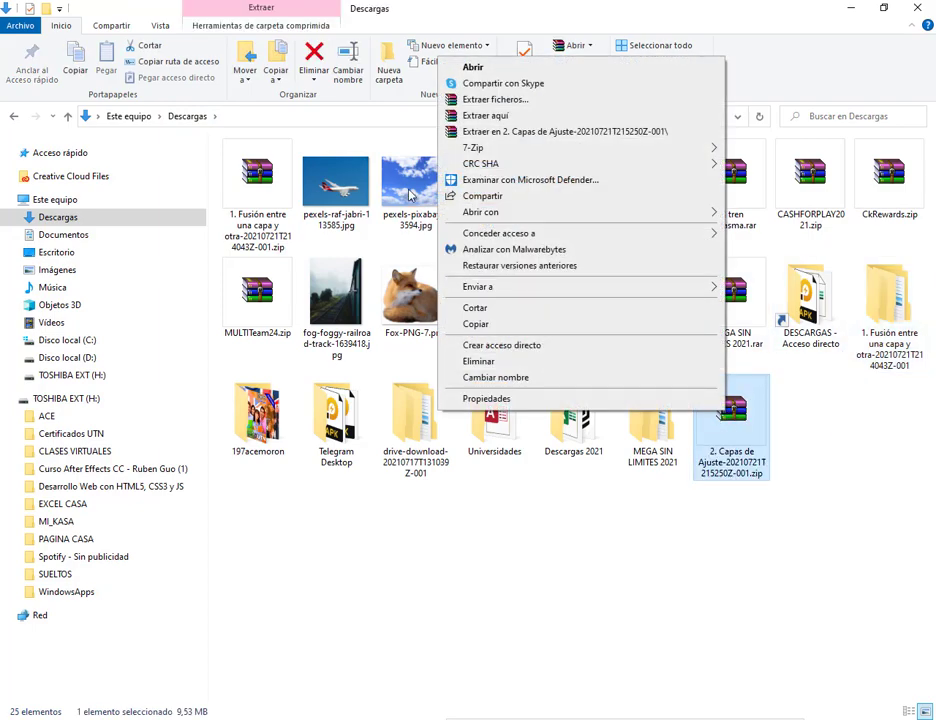
pyautogui.click(495, 100)
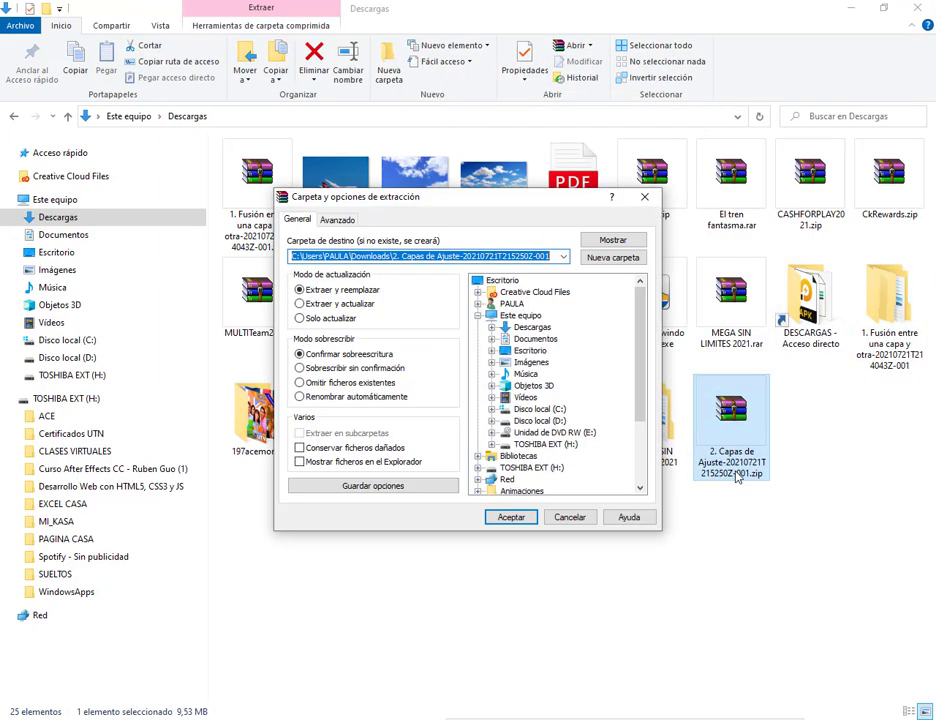
pyautogui.click(511, 517)
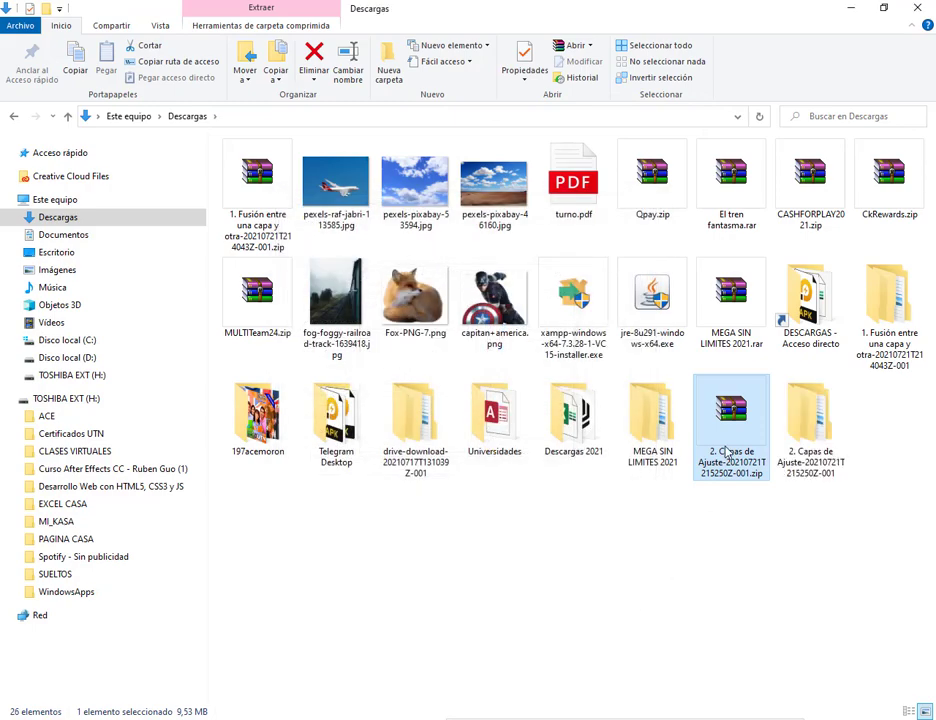
pyautogui.press('Delete')
pyautogui.press('Delete')
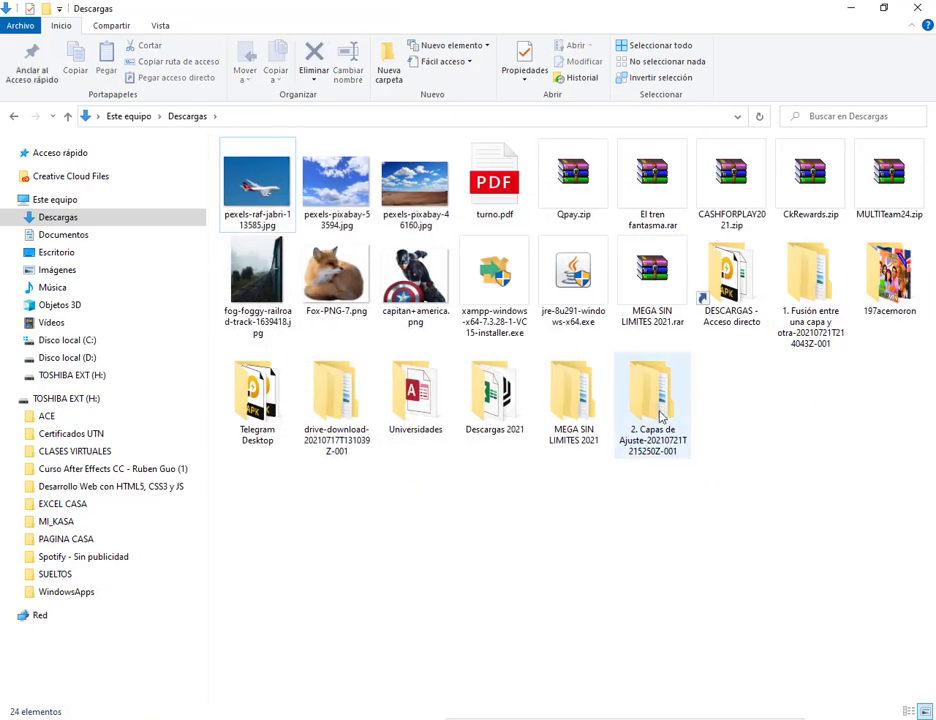
# Open the extracted "2. Capas de Ajuste" inner folder with very large icons and look through its black-and-white colouring subfolder.
pyautogui.click(659, 414)
pyautogui.doubleClick(659, 414)
pyautogui.doubleClick(309, 173)
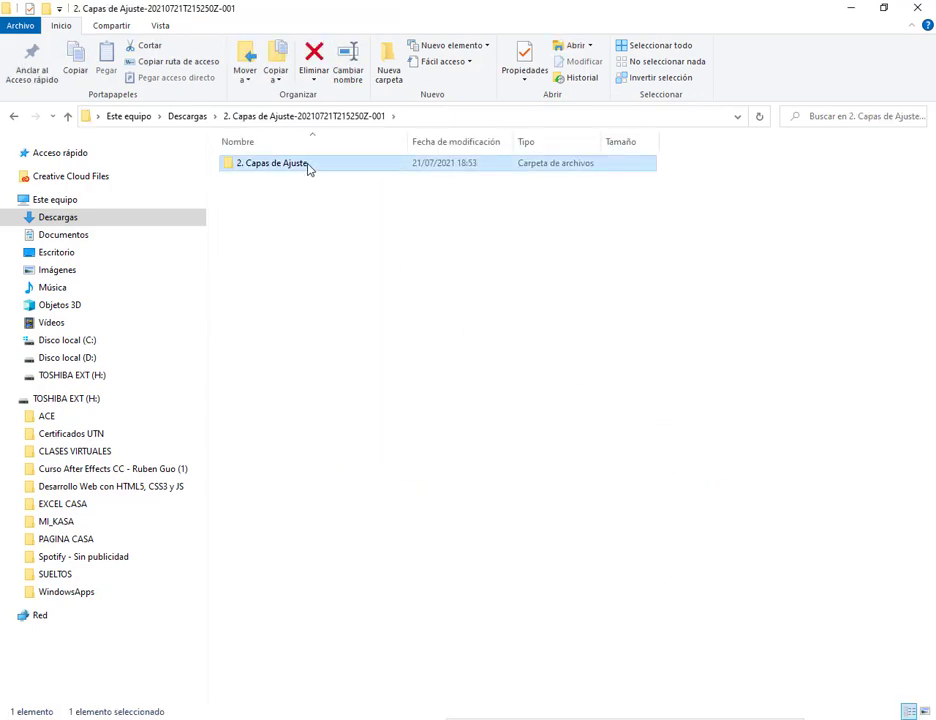
pyautogui.click(160, 25)
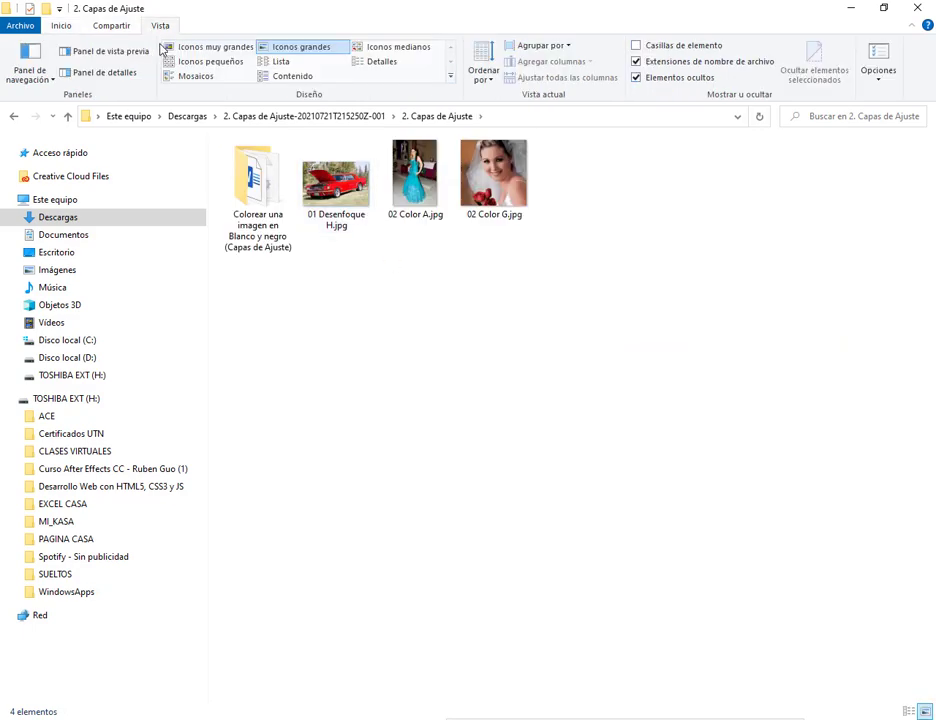
pyautogui.click(170, 50)
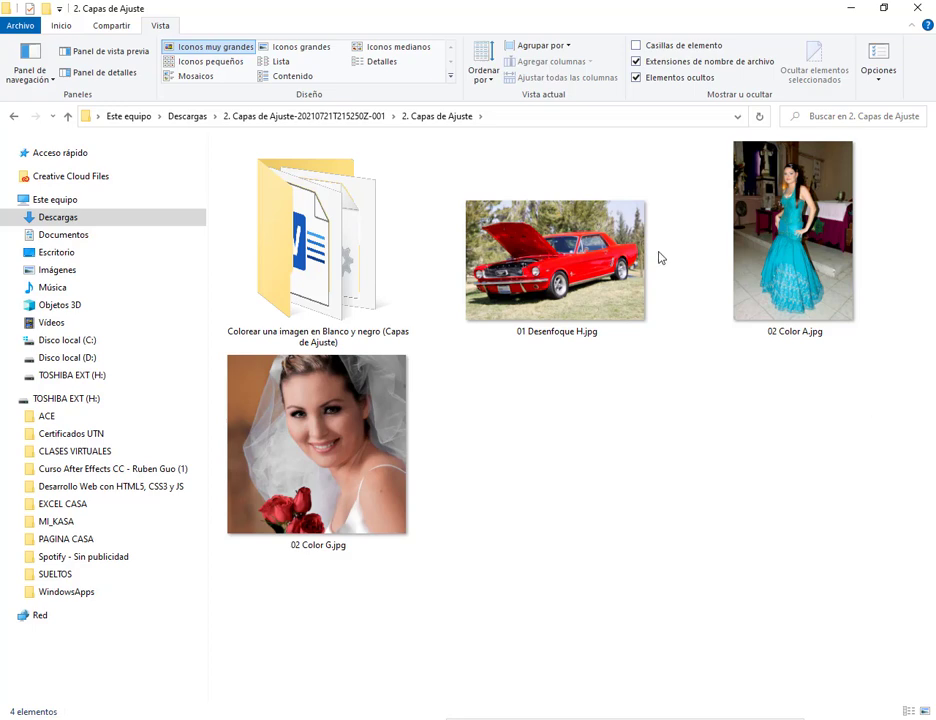
pyautogui.doubleClick(319, 268)
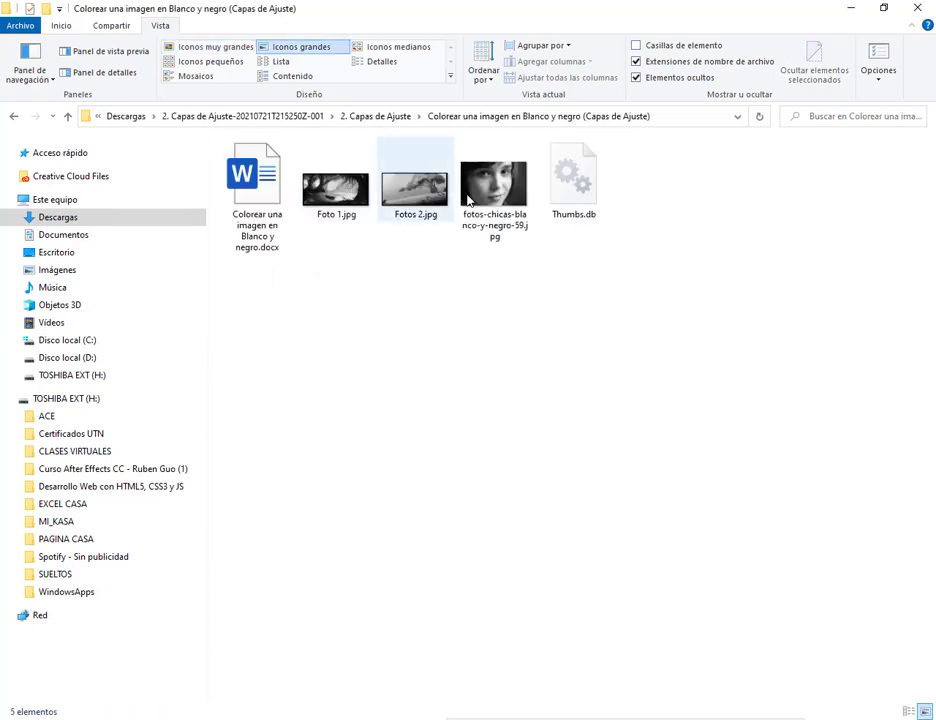
pyautogui.click(375, 116)
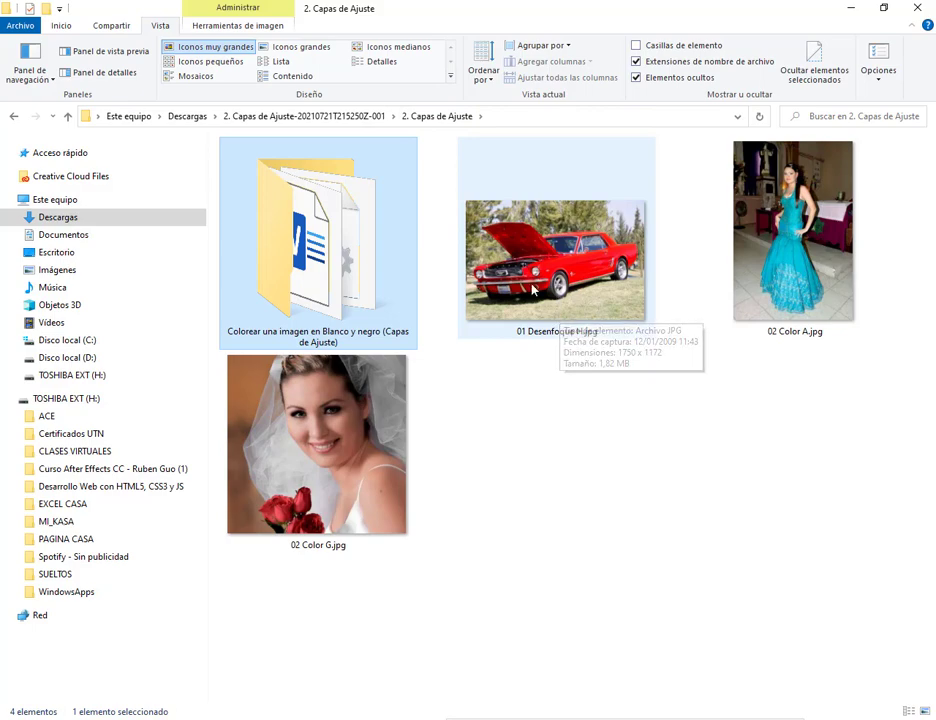
# Open the car photo 01 Desenfoque H.jpg from the folder in Photoshop.
pyautogui.click(598, 264)
pyautogui.moveTo(563, 322); pyautogui.dragTo(489, 499)
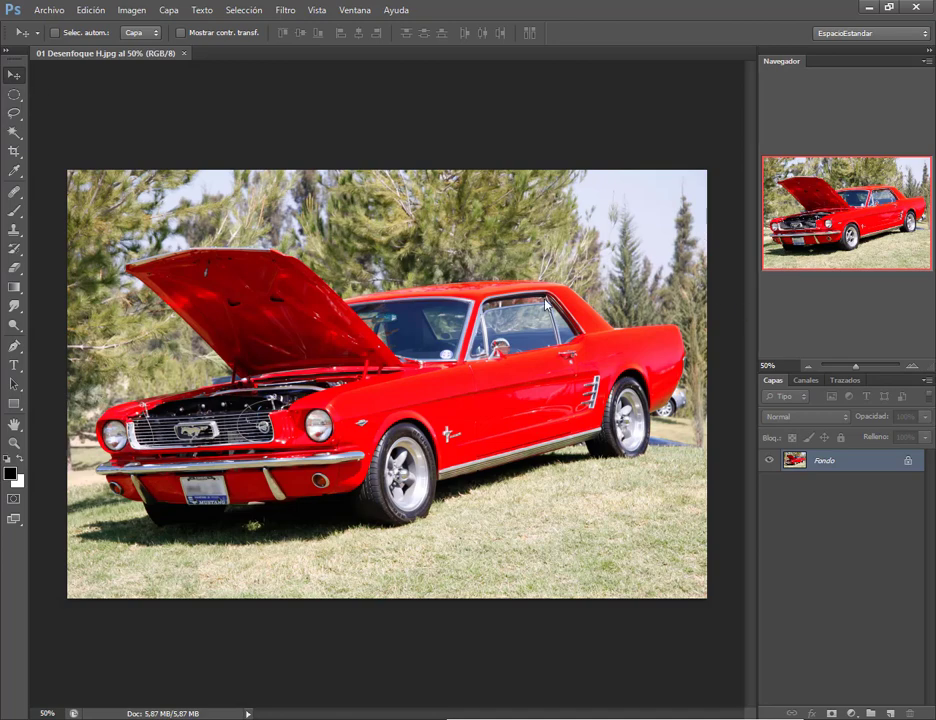
pyautogui.click(133, 12)
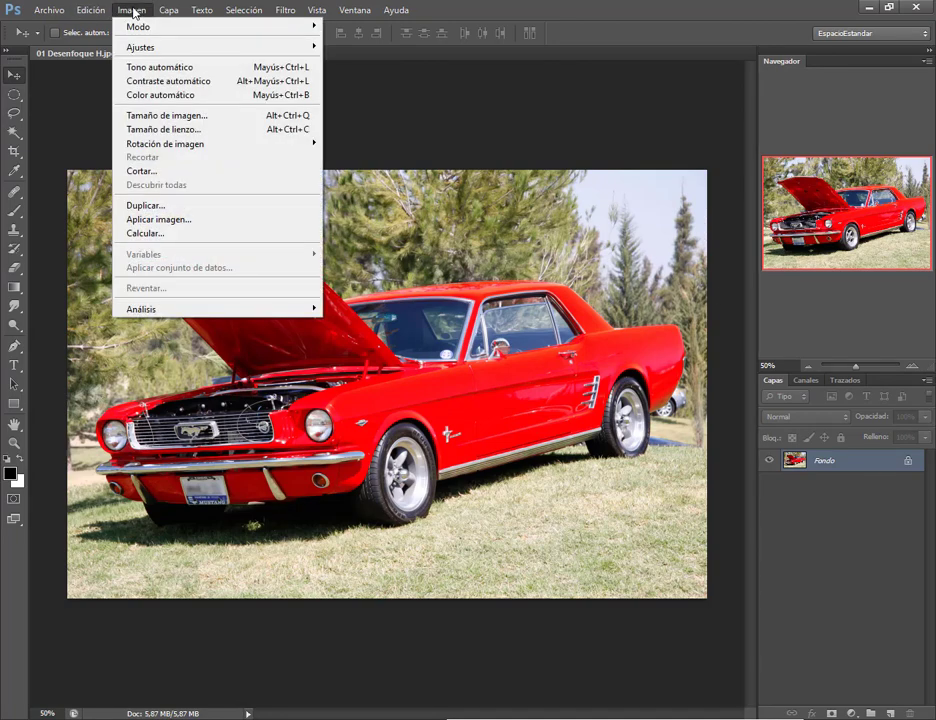
pyautogui.click(578, 446)
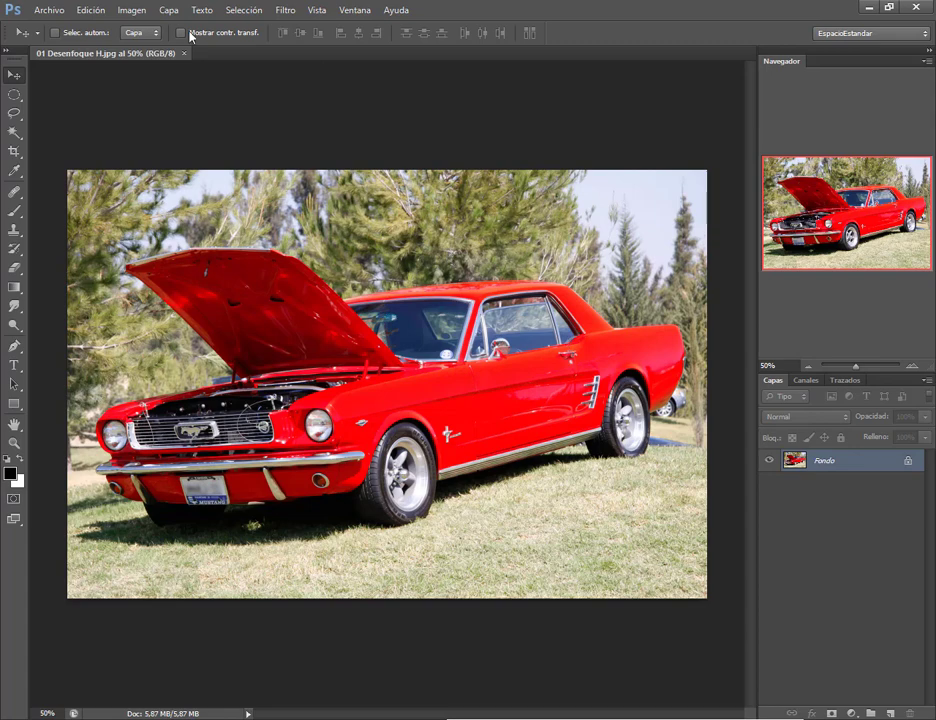
# Open the Tono/saturación image adjustment for the Fondo layer and move its dialog off most of the car.
pyautogui.click(134, 11)
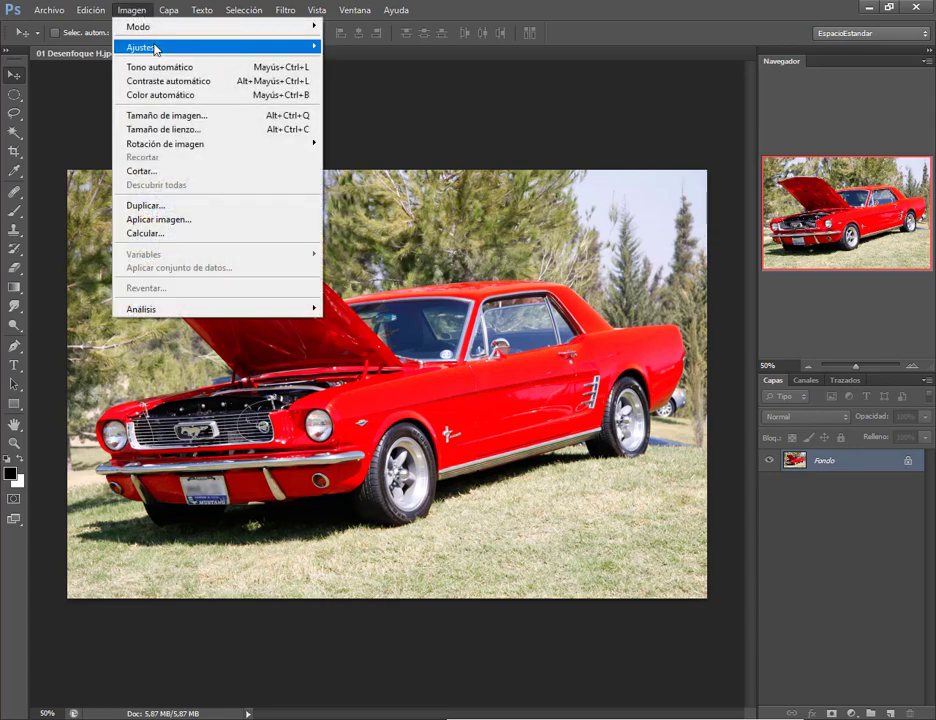
pyautogui.moveTo(157, 47)
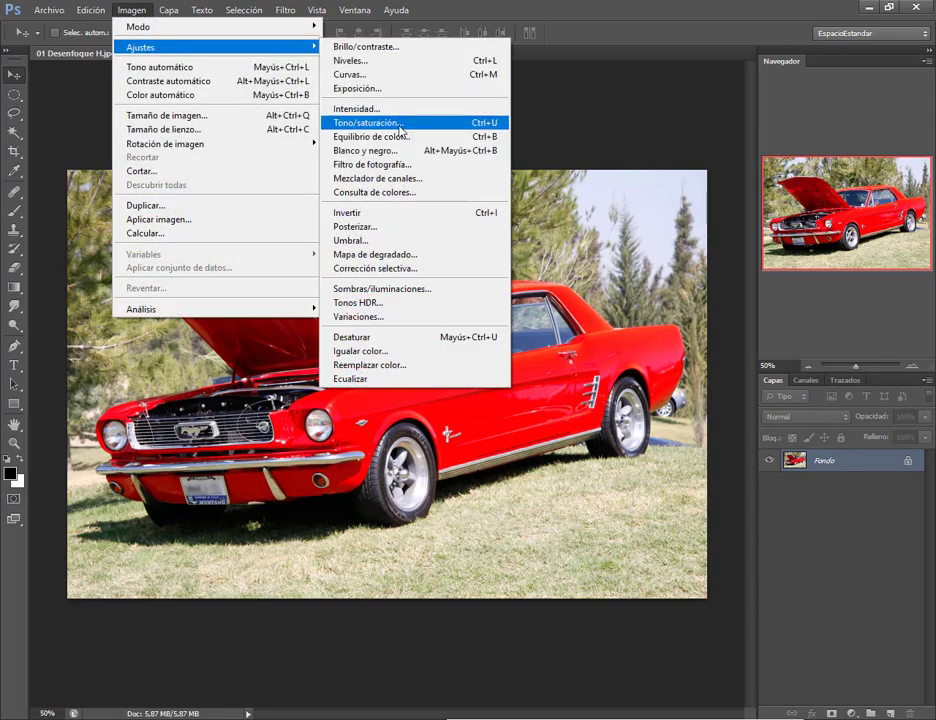
pyautogui.click(366, 123)
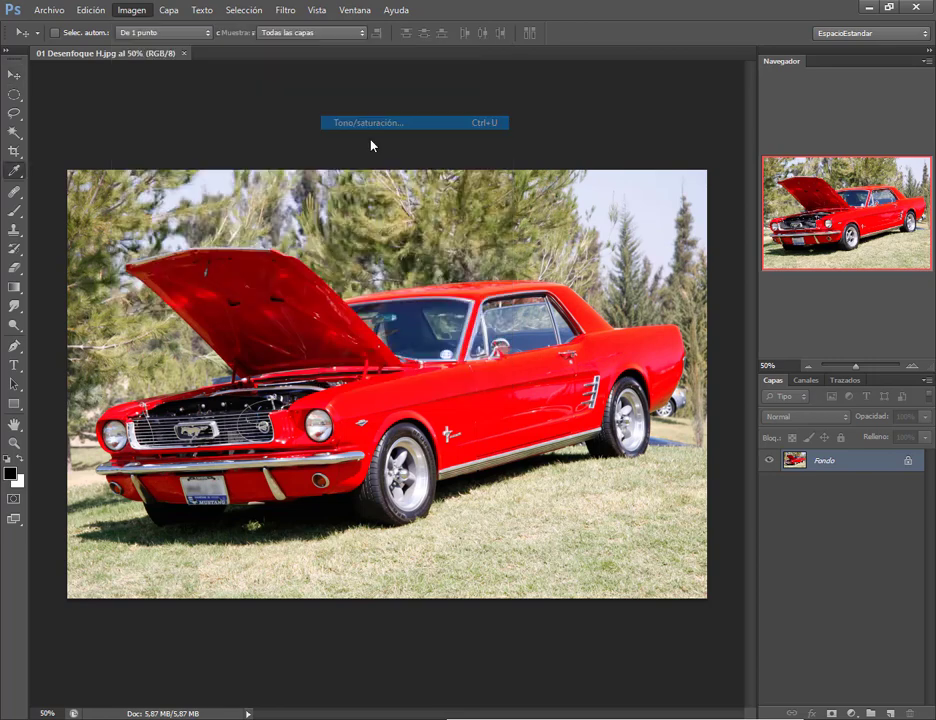
pyautogui.moveTo(326, 80); pyautogui.dragTo(657, 86)
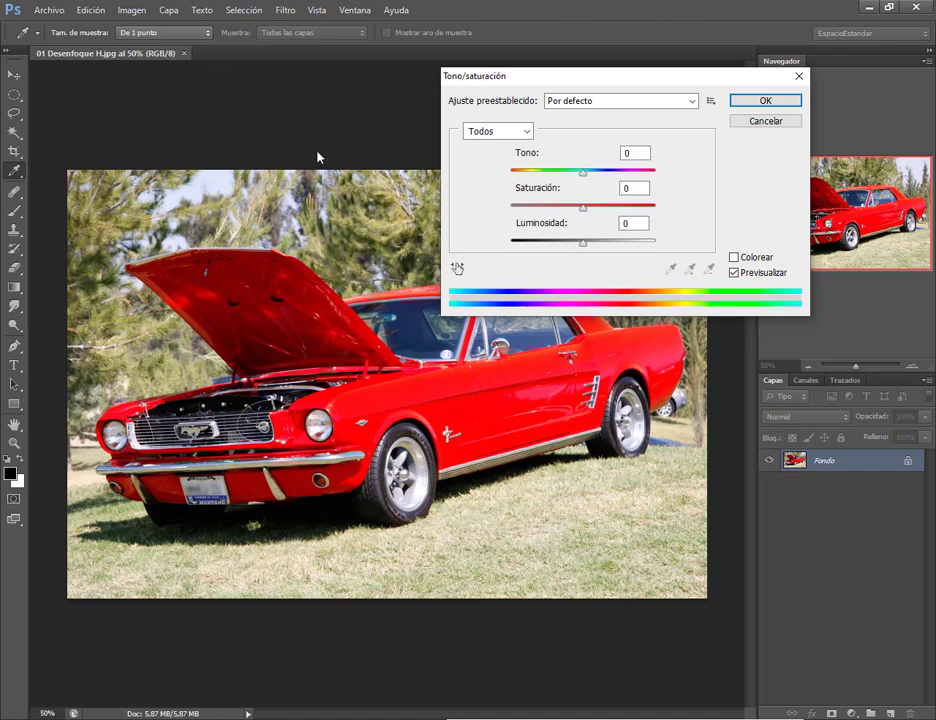
pyautogui.moveTo(584, 83); pyautogui.dragTo(750, 62)
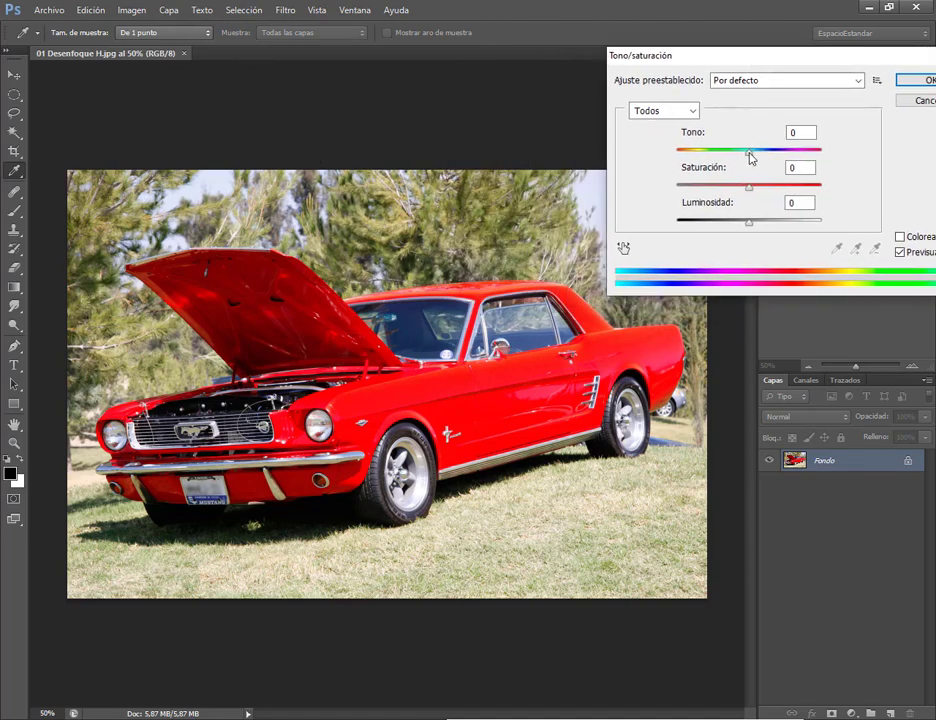
# Try Tono shifts of +73 and +21 on all colours of the car photo, and reset Tono to 0.
pyautogui.moveTo(751, 158); pyautogui.dragTo(792, 165)
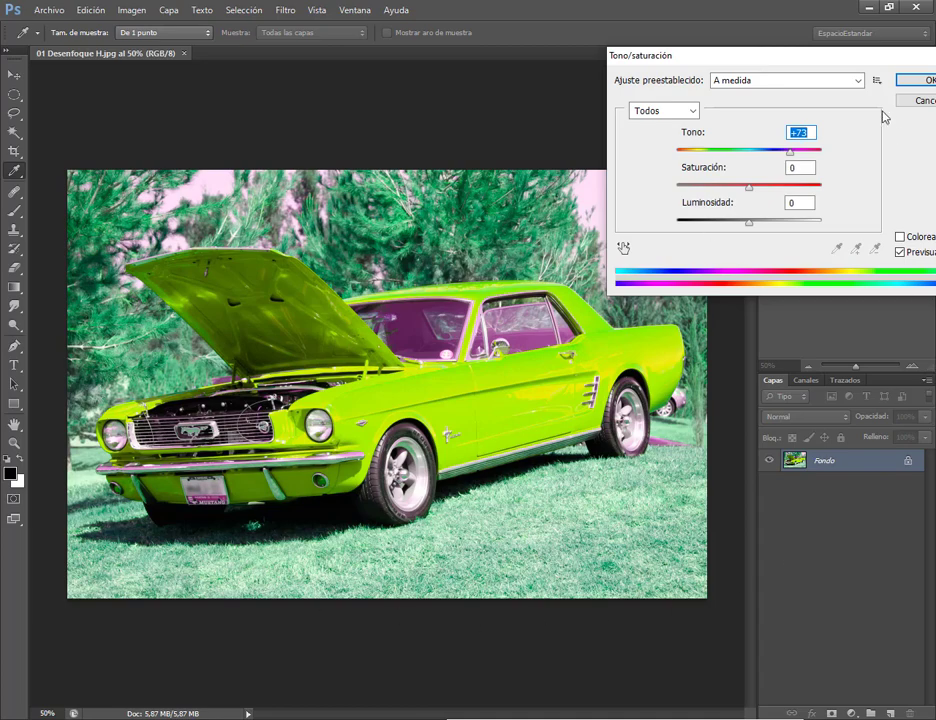
pyautogui.moveTo(795, 157); pyautogui.dragTo(765, 158)
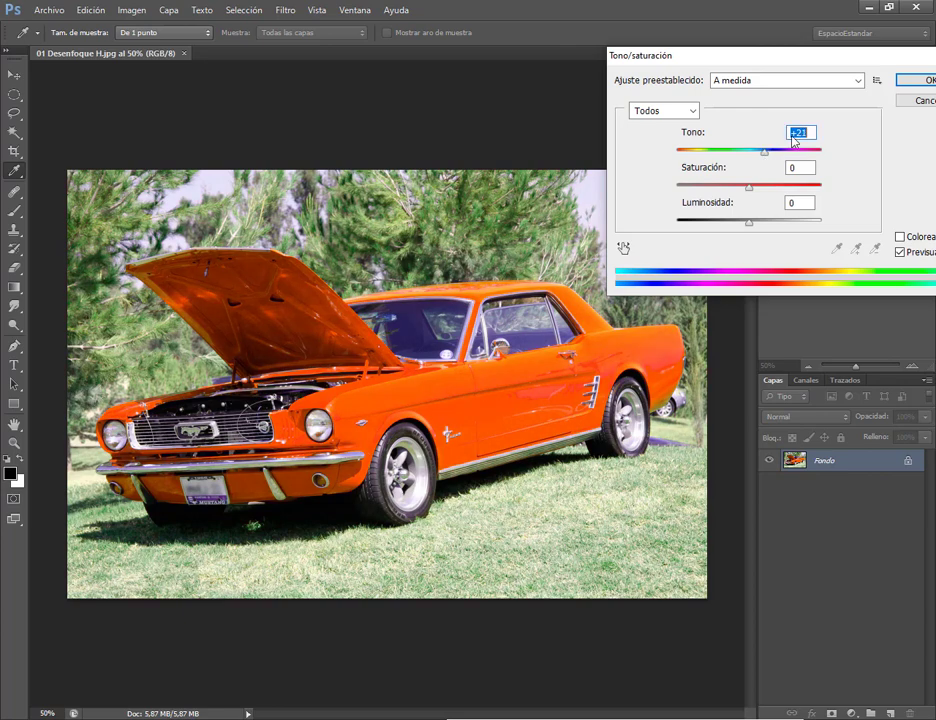
pyautogui.write('0')
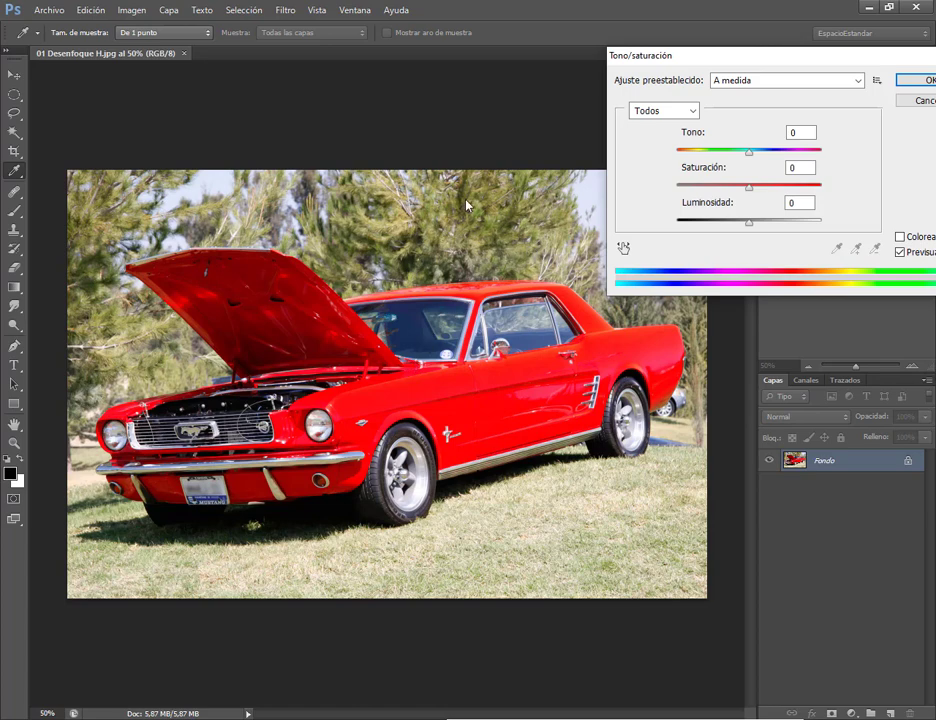
# Limit the Tono/saturación adjustment to Rojos, set Tono to +36, and try Saturación at +100 and -19.
pyautogui.click(692, 111)
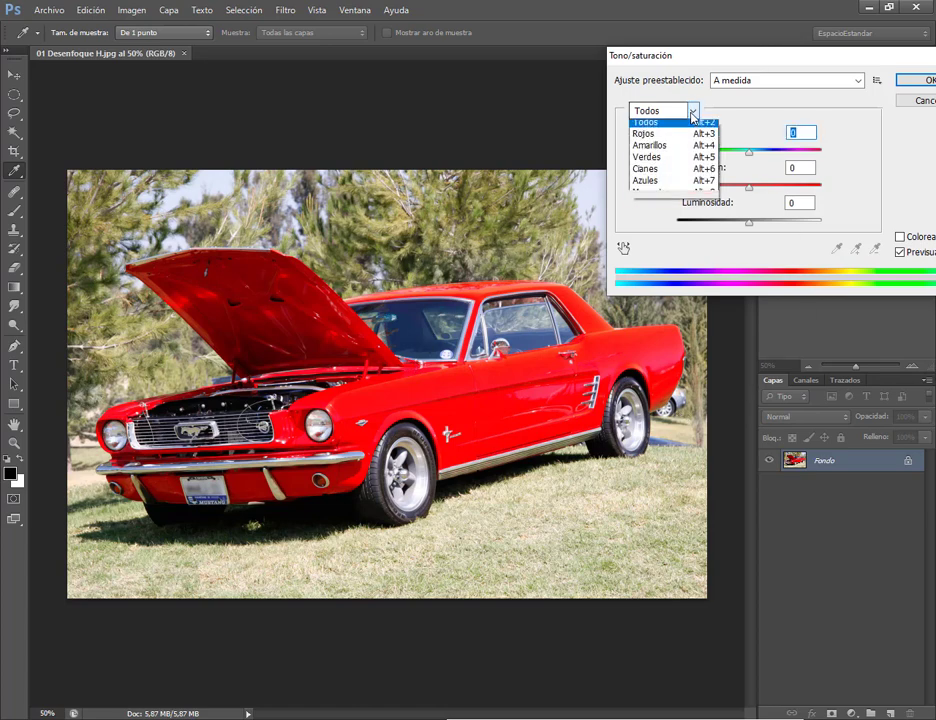
pyautogui.click(654, 140)
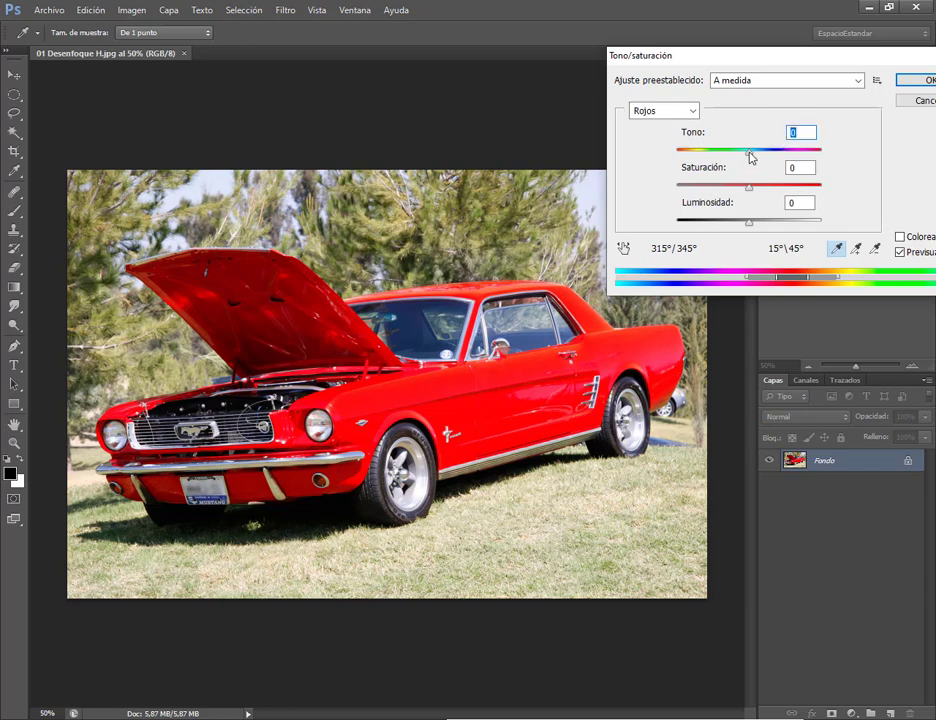
pyautogui.moveTo(750, 157); pyautogui.dragTo(778, 176)
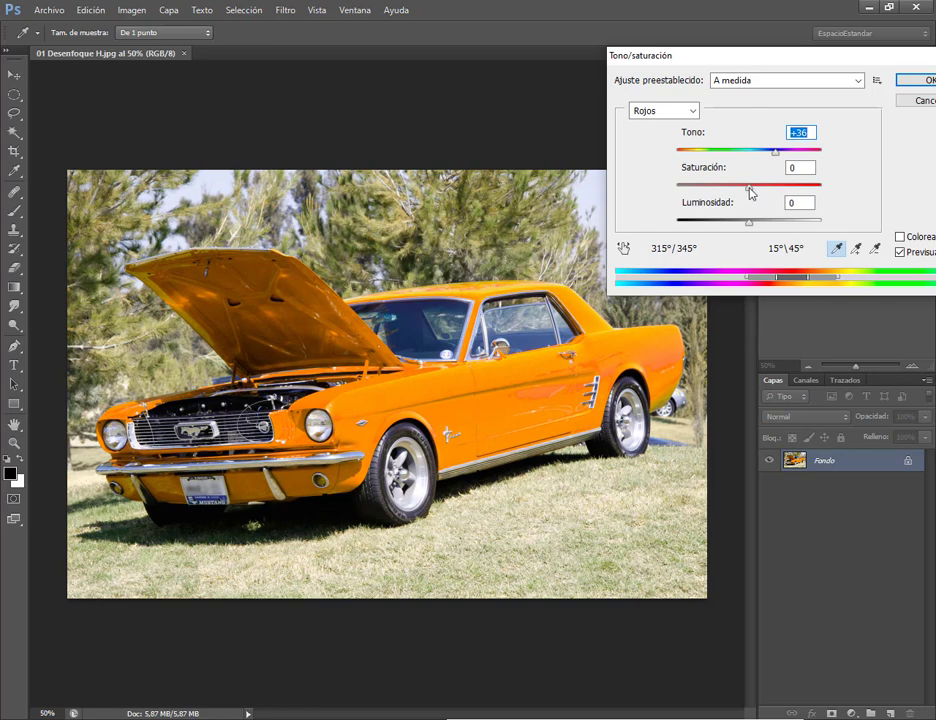
pyautogui.moveTo(750, 191); pyautogui.dragTo(834, 203)
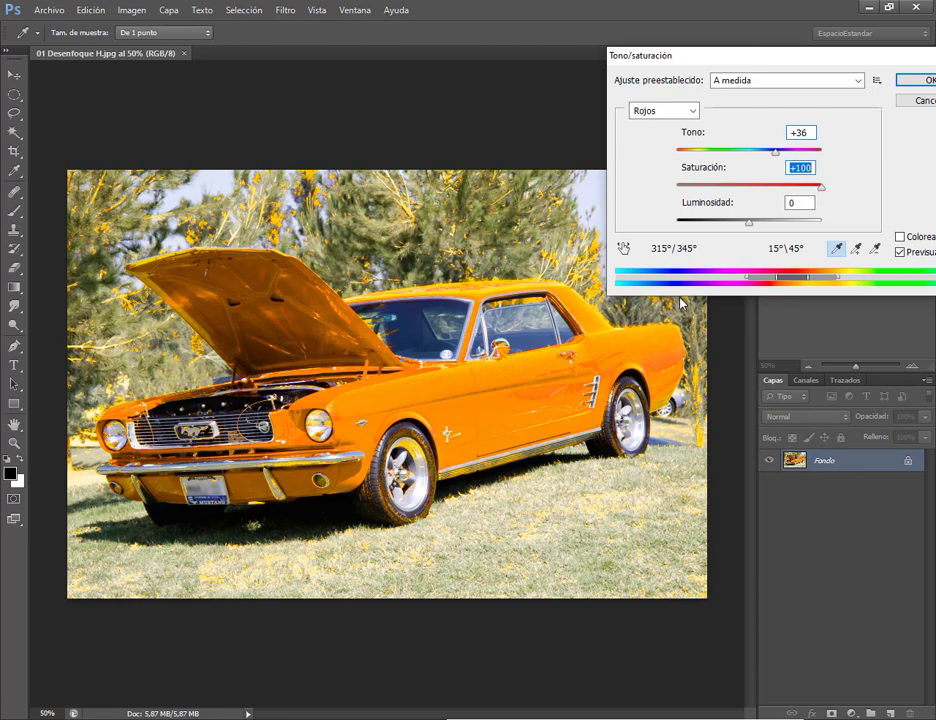
pyautogui.moveTo(821, 189); pyautogui.dragTo(737, 192)
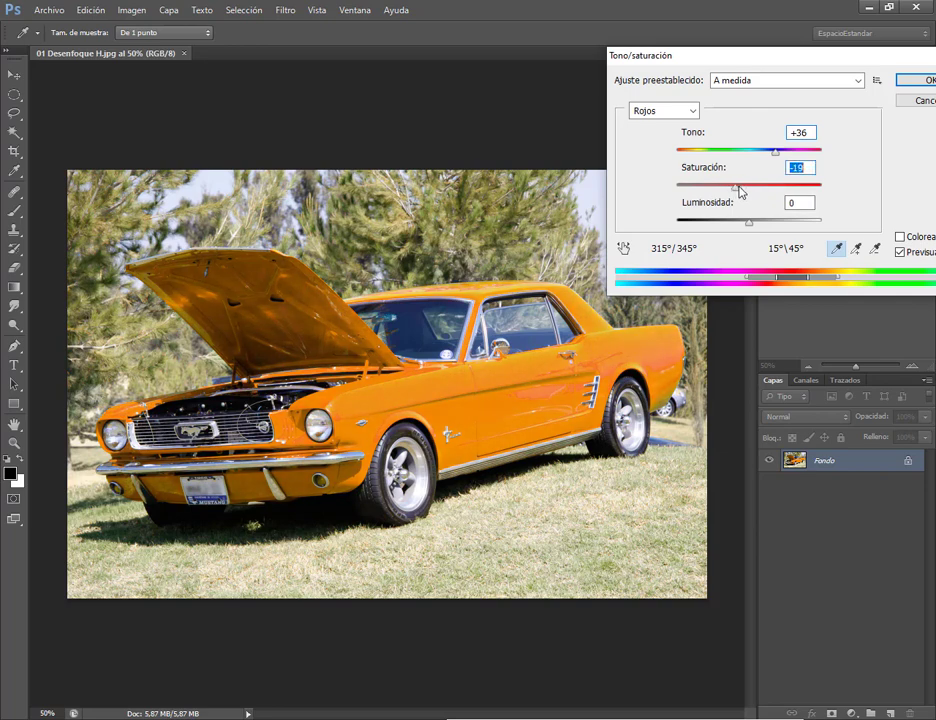
# Raise the Rojos Tono to +118, apply the adjustment to the car photo, and step back to undo it.
pyautogui.moveTo(777, 157); pyautogui.dragTo(803, 158)
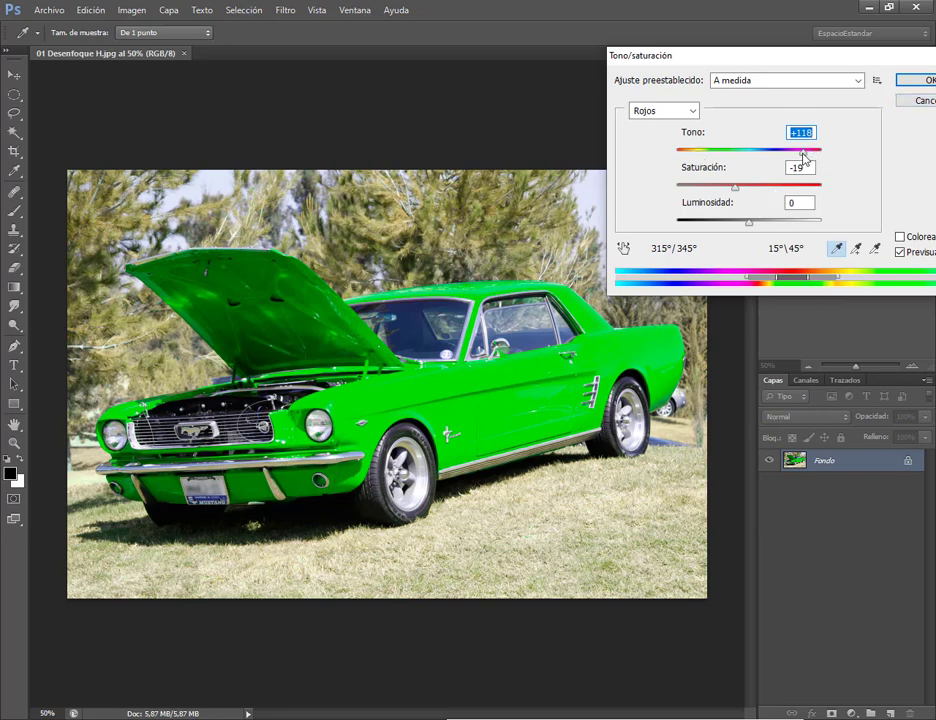
pyautogui.moveTo(802, 153); pyautogui.dragTo(803, 157)
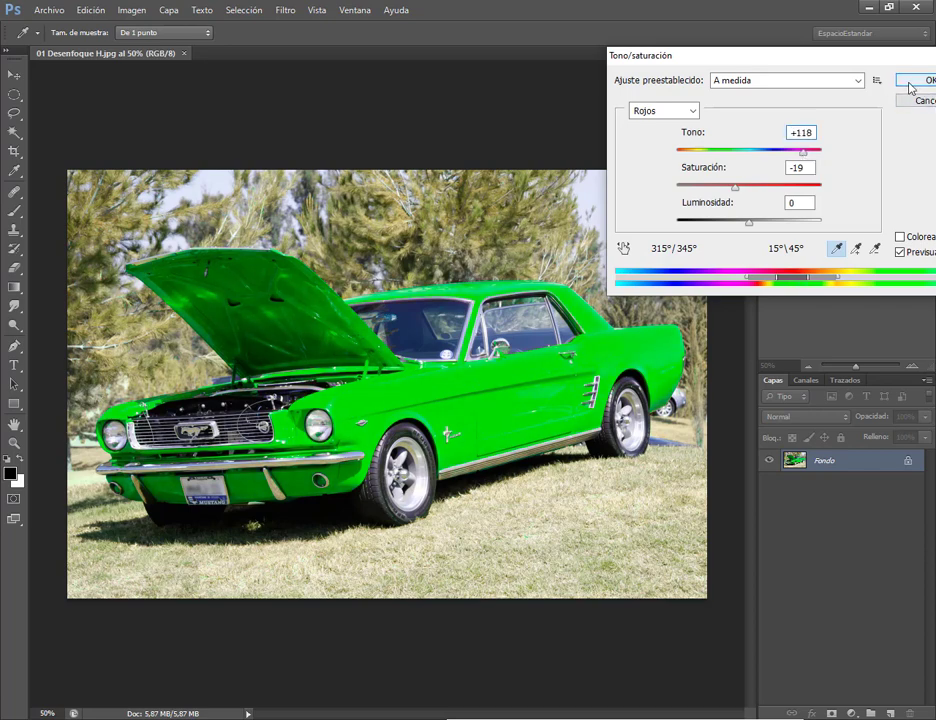
pyautogui.click(910, 81)
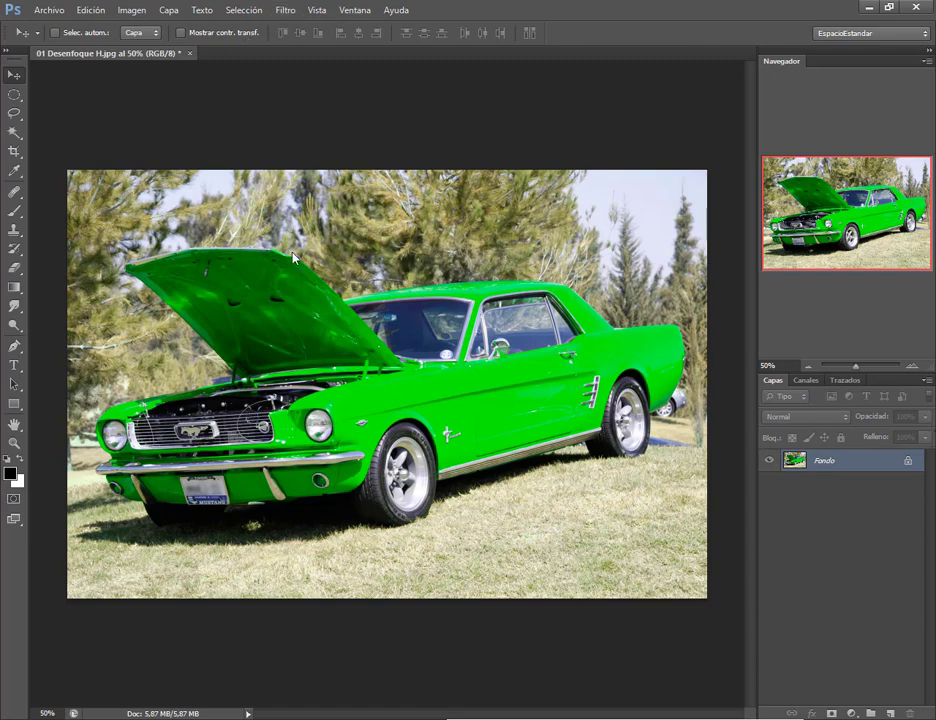
pyautogui.click(88, 10)
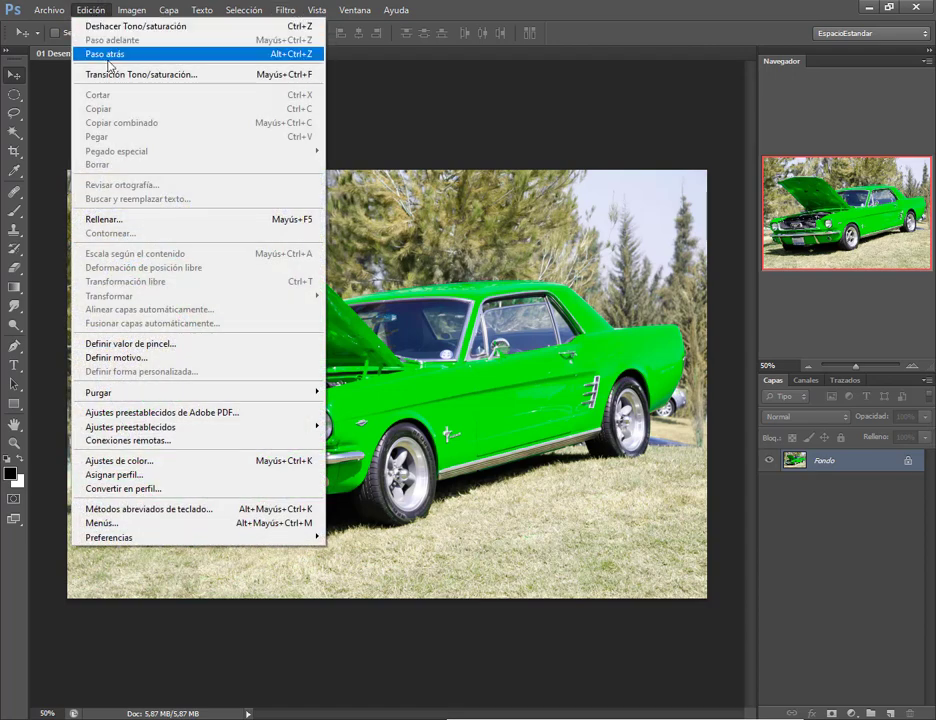
pyautogui.click(106, 54)
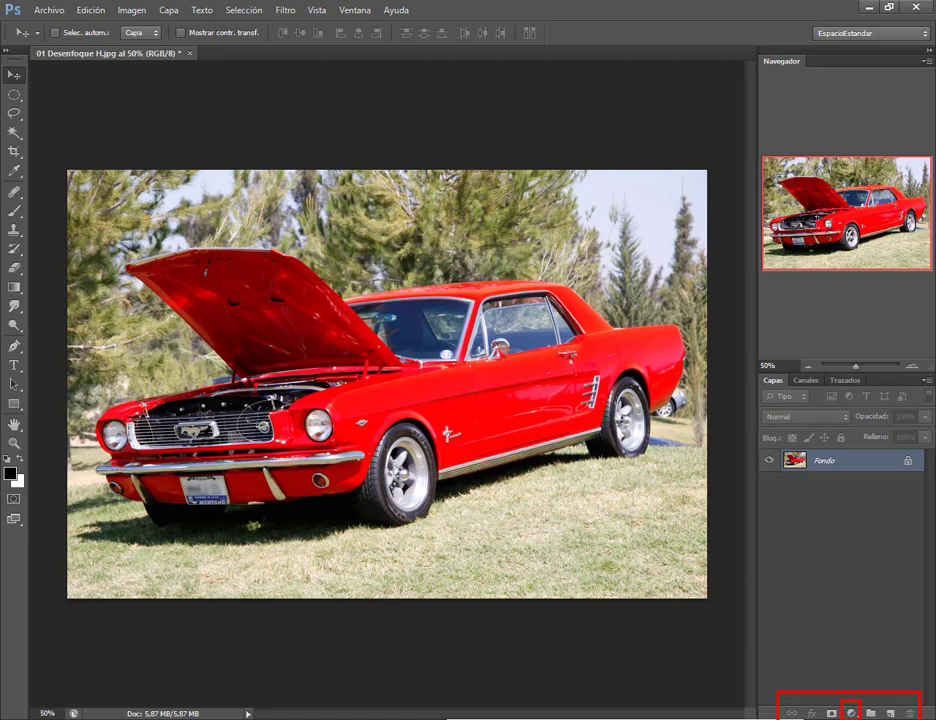
# Add a Tono/saturación adjustment layer above Fondo and set its Rojos to Tono -89 and Saturación -5.
pyautogui.click(851, 712)
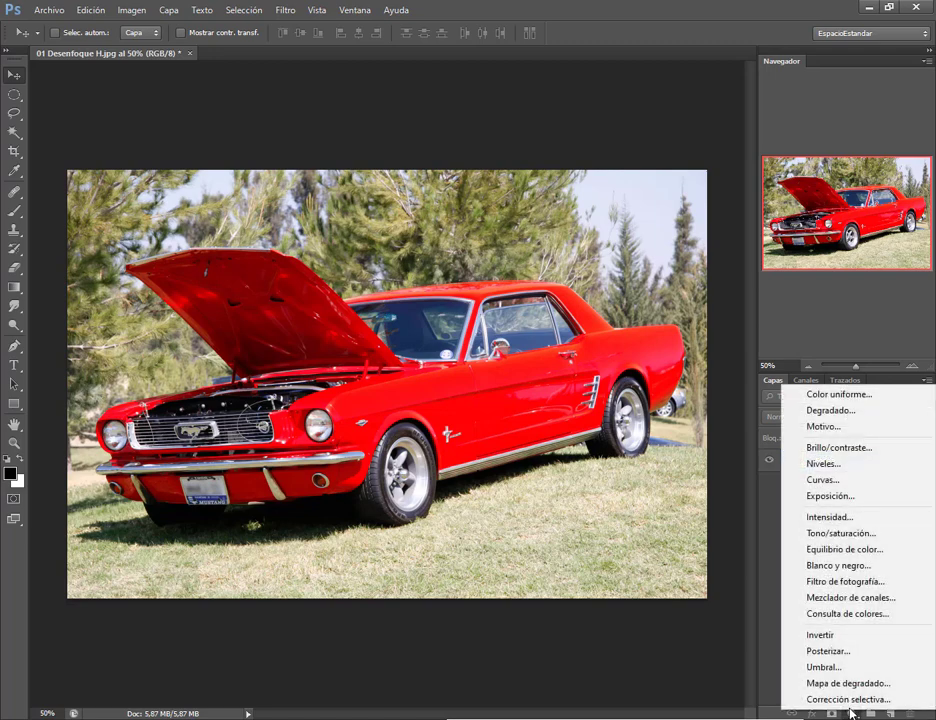
pyautogui.click(843, 541)
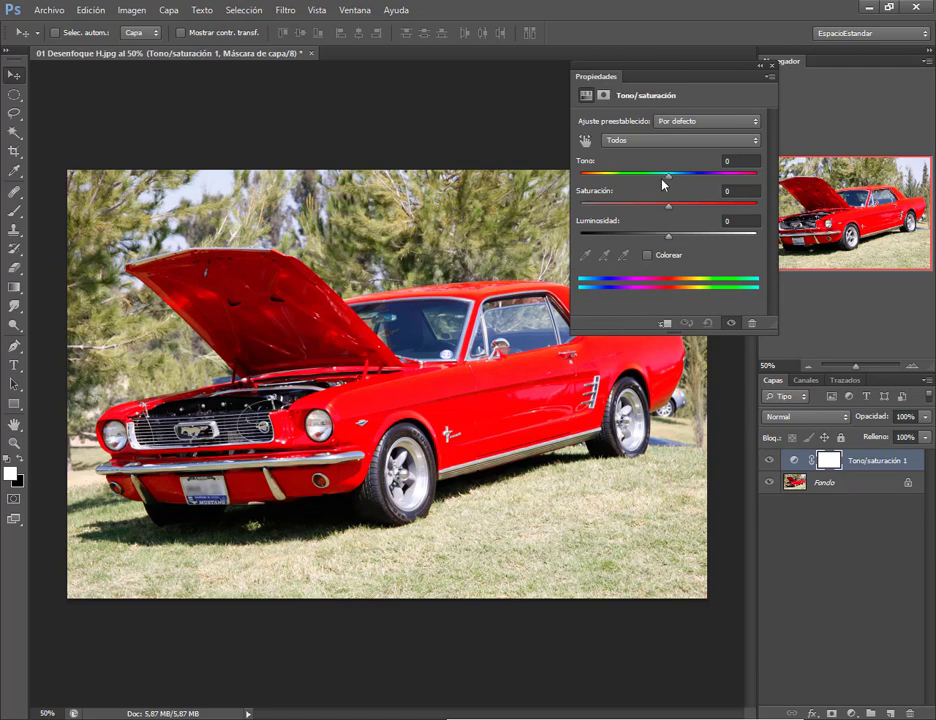
pyautogui.moveTo(668, 182)
pyautogui.mouseDown()
pyautogui.moveTo(635, 192)
pyautogui.moveTo(685, 182)
pyautogui.moveTo(671, 184)
pyautogui.mouseUp()
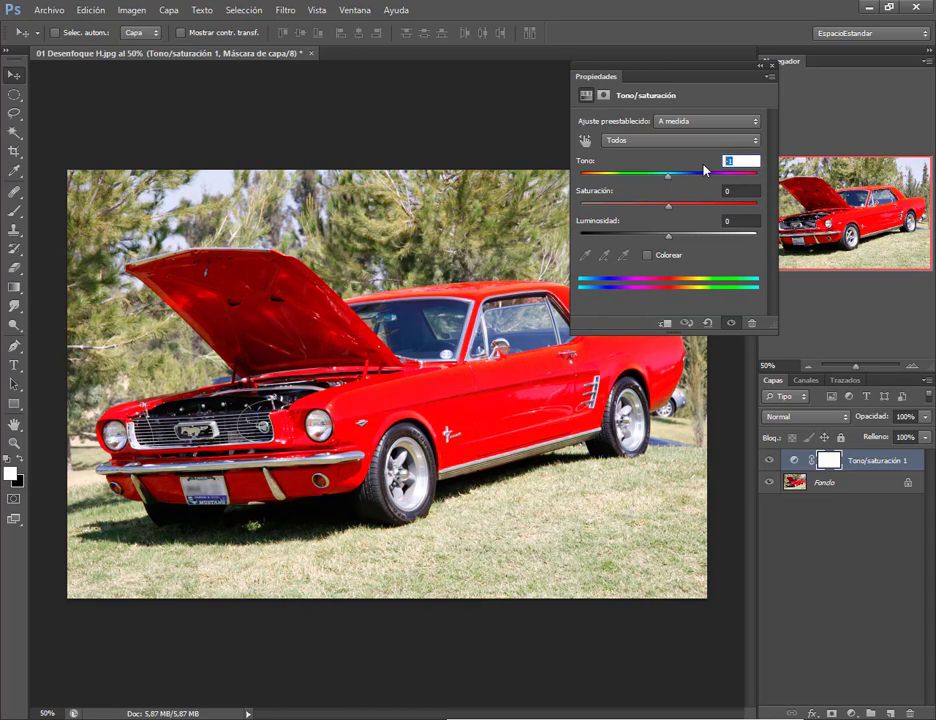
pyautogui.click(689, 141)
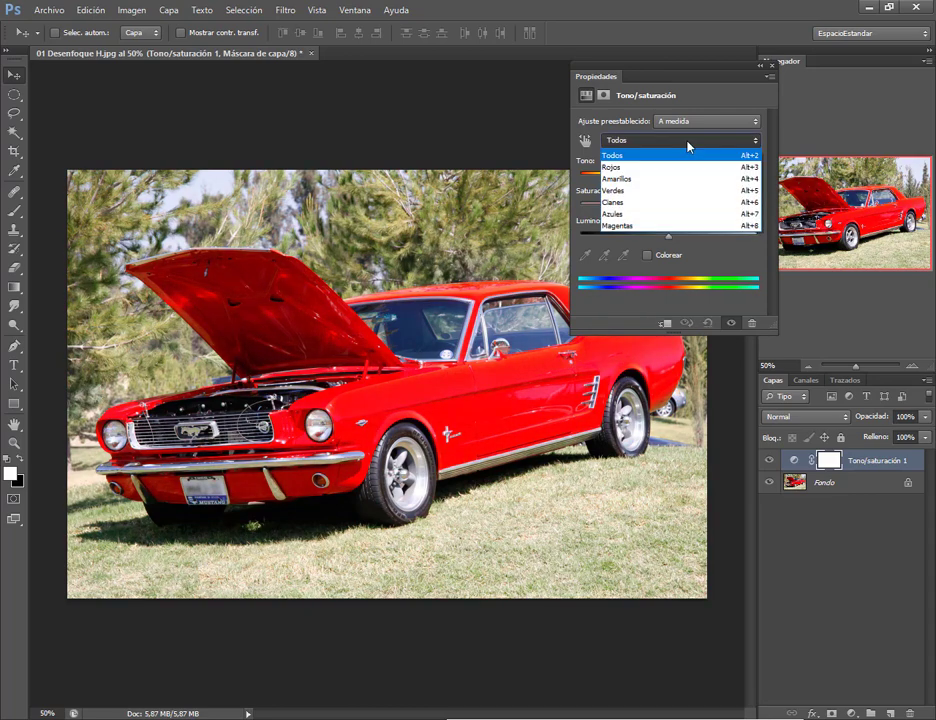
pyautogui.click(681, 167)
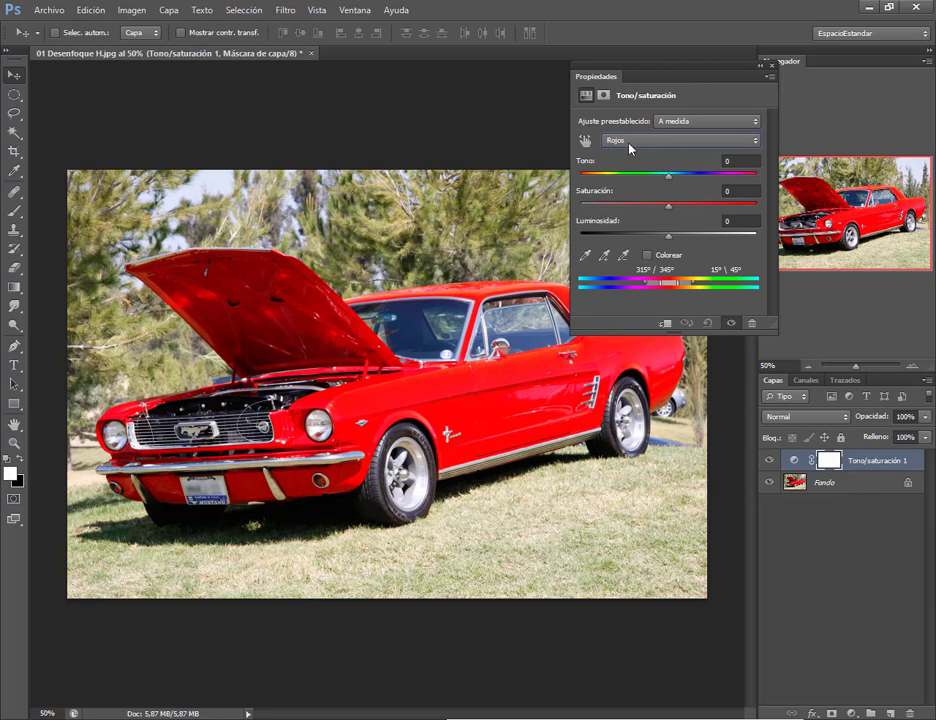
pyautogui.moveTo(673, 180); pyautogui.dragTo(664, 215)
pyautogui.moveTo(623, 180); pyautogui.dragTo(614, 180)
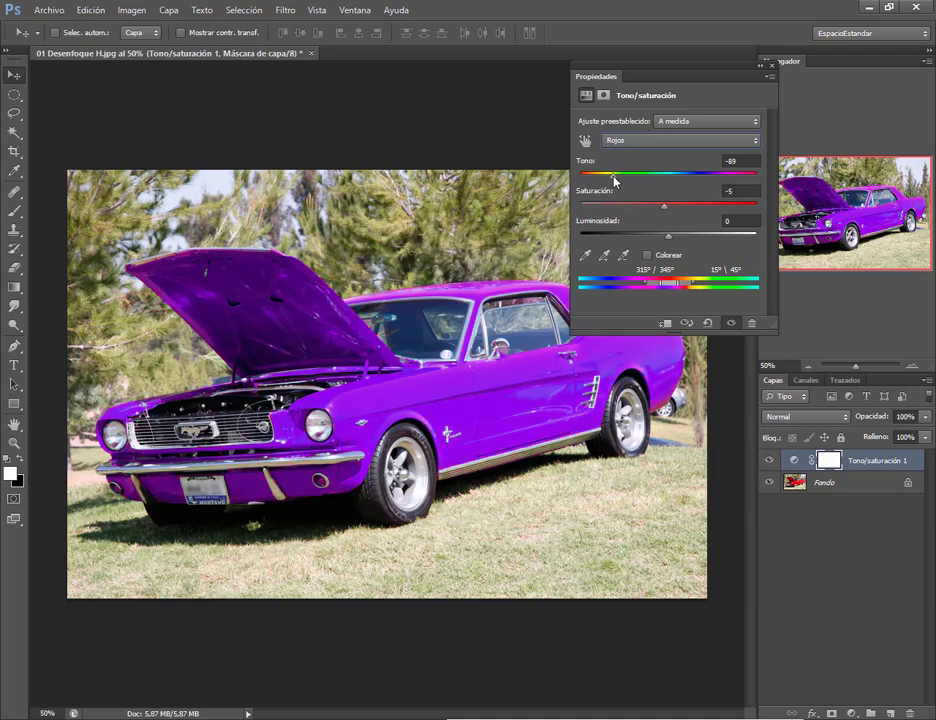
pyautogui.click(772, 65)
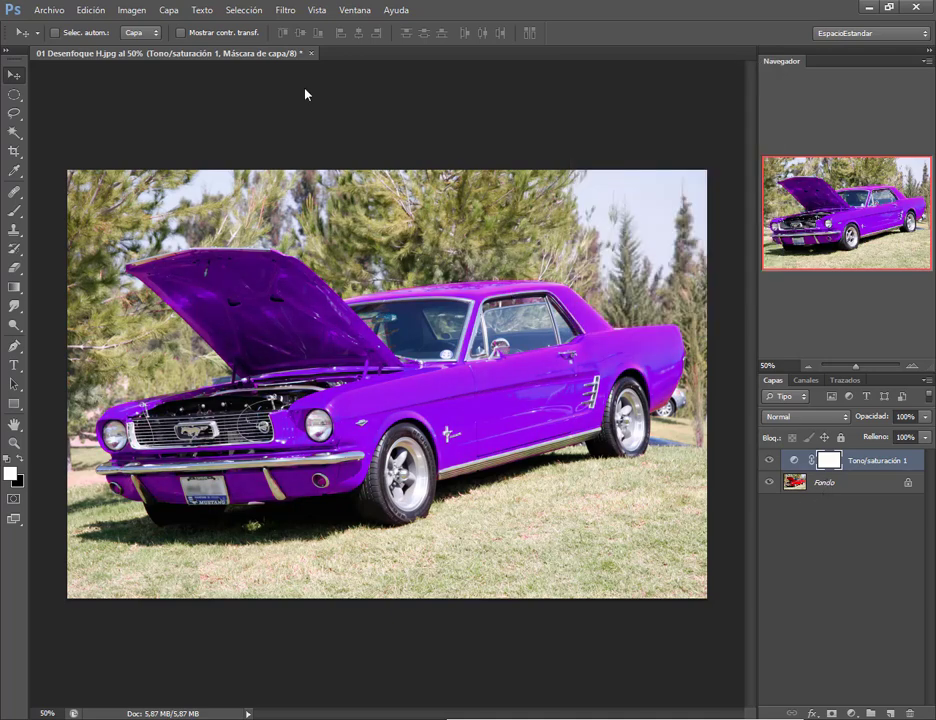
pyautogui.click(140, 10)
pyautogui.moveTo(172, 54)
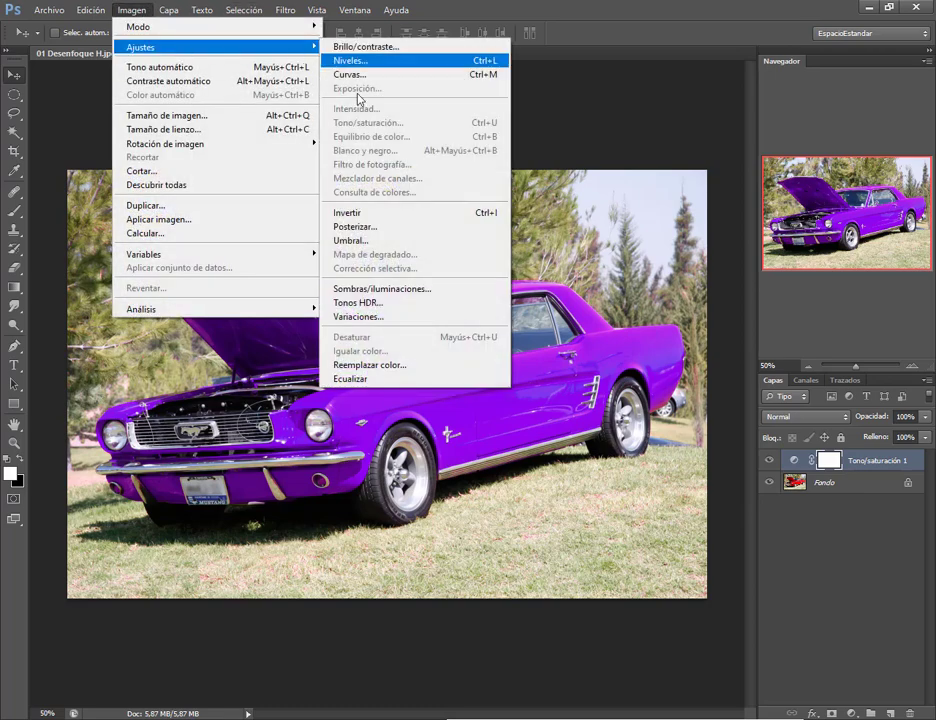
pyautogui.click(608, 52)
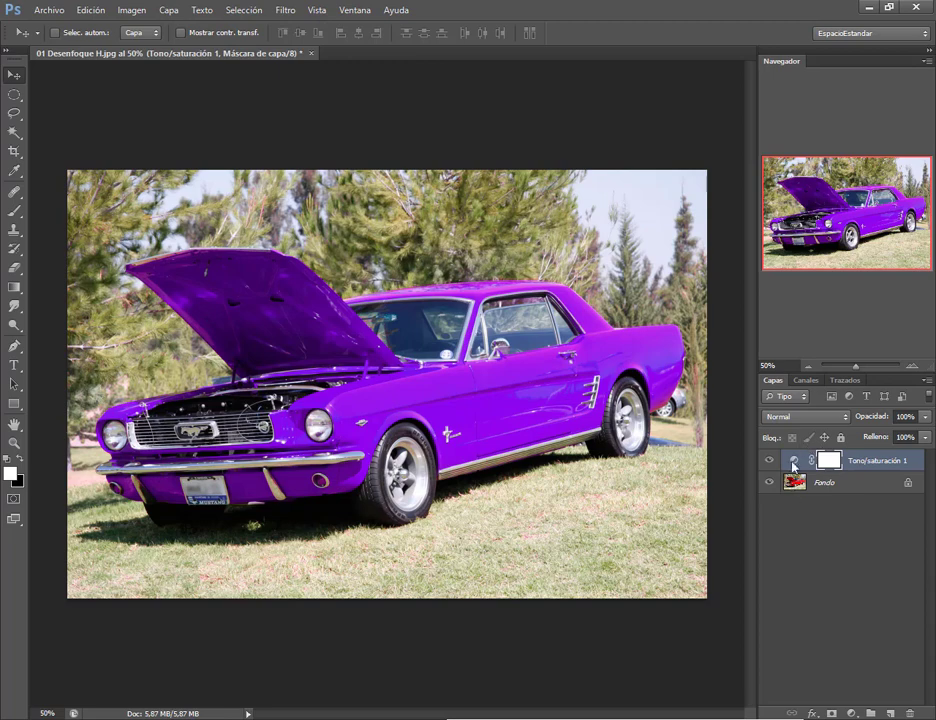
# Hide and show the Tono/saturación 1 adjustment layer twice to compare the car's colour with the original.
pyautogui.click(793, 462)
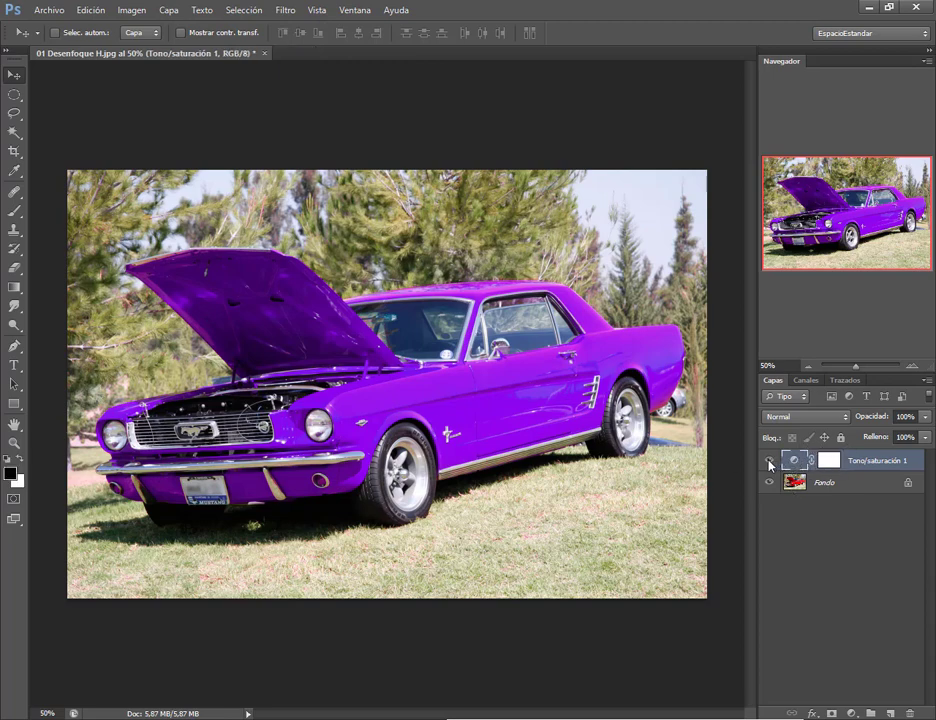
pyautogui.click(769, 461)
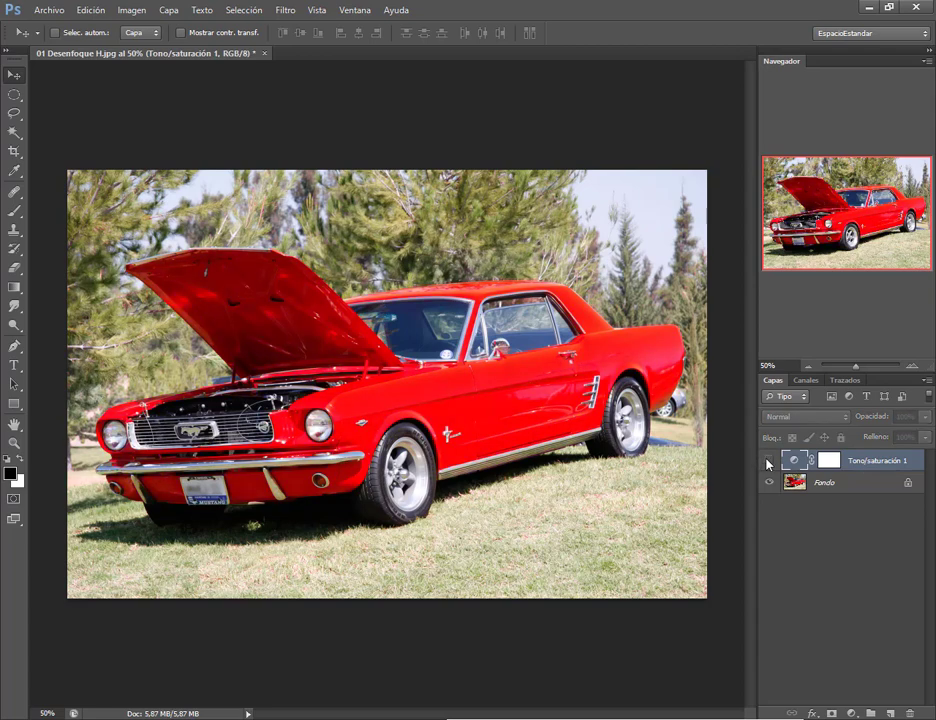
pyautogui.click(769, 461)
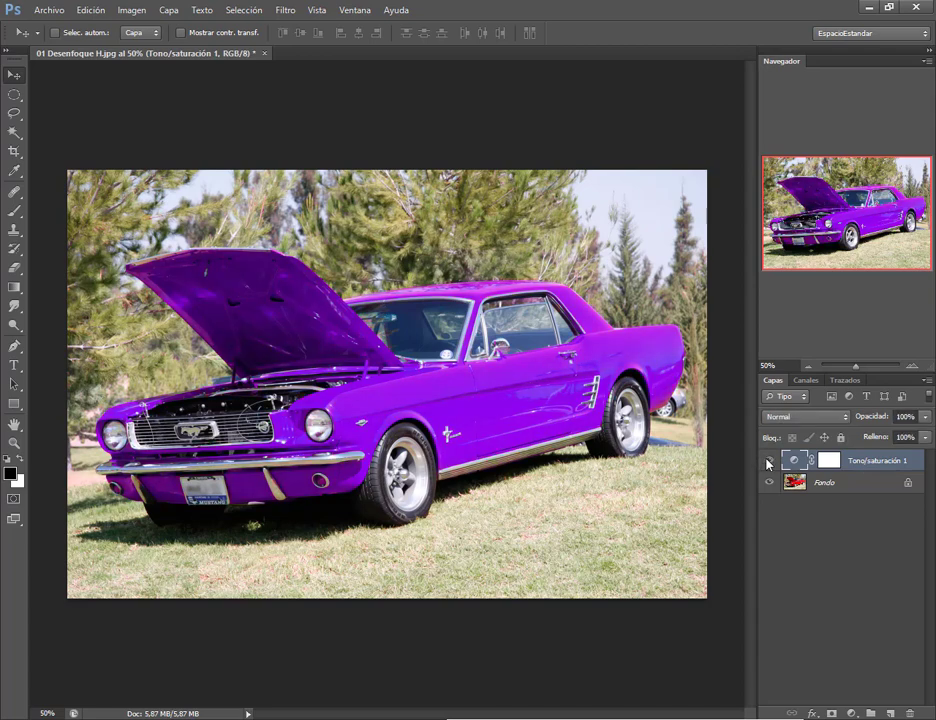
pyautogui.click(769, 461)
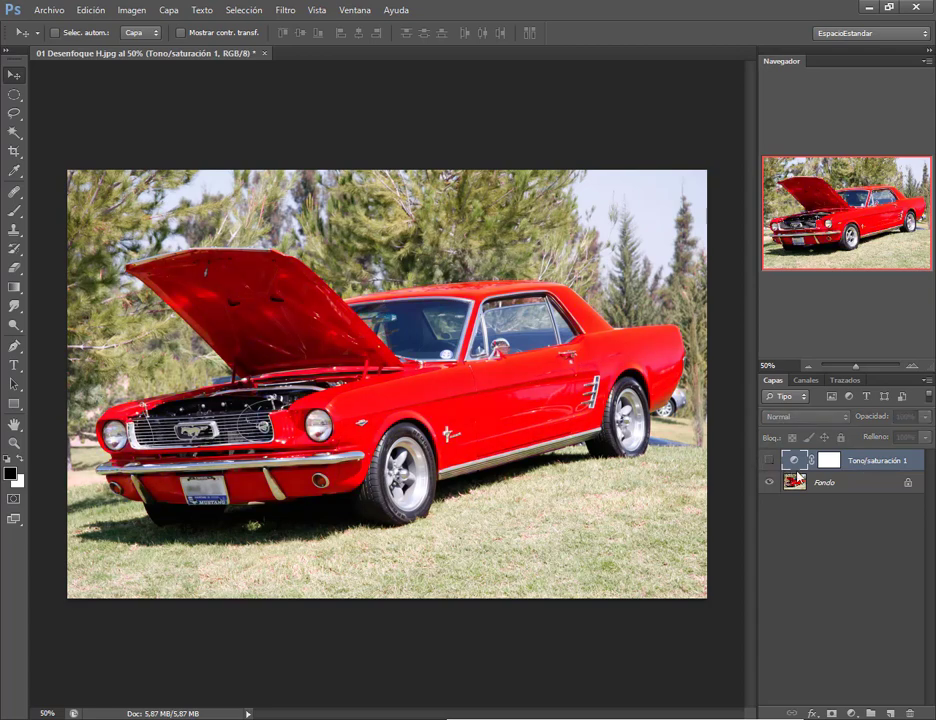
pyautogui.click(769, 461)
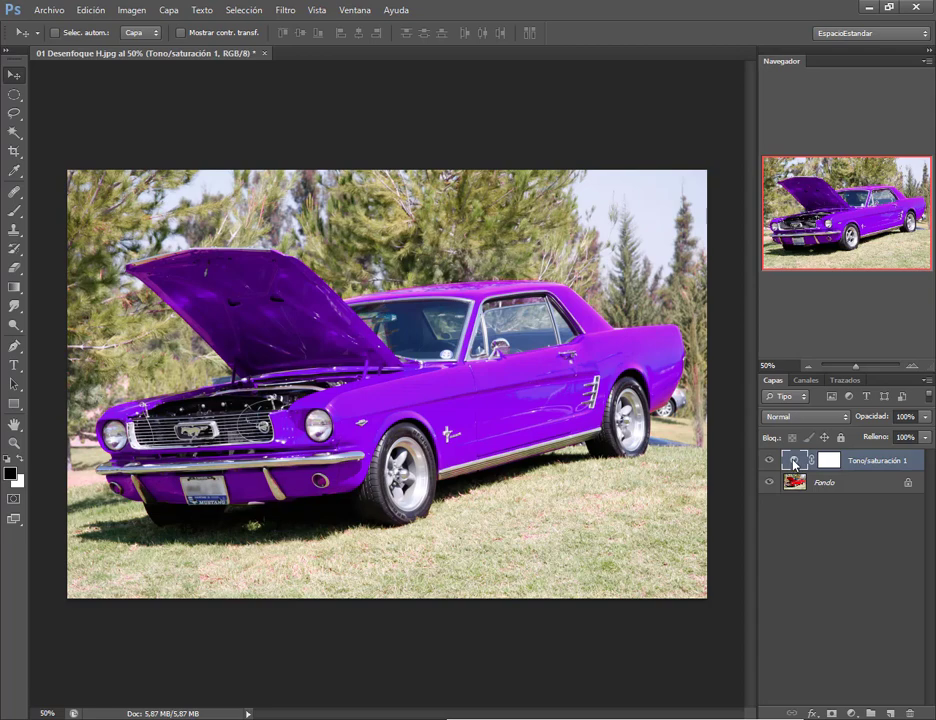
# Reopen the Tono/saturación 1 layer's settings and shift Tono for Todos to -28.
pyautogui.doubleClick(795, 462)
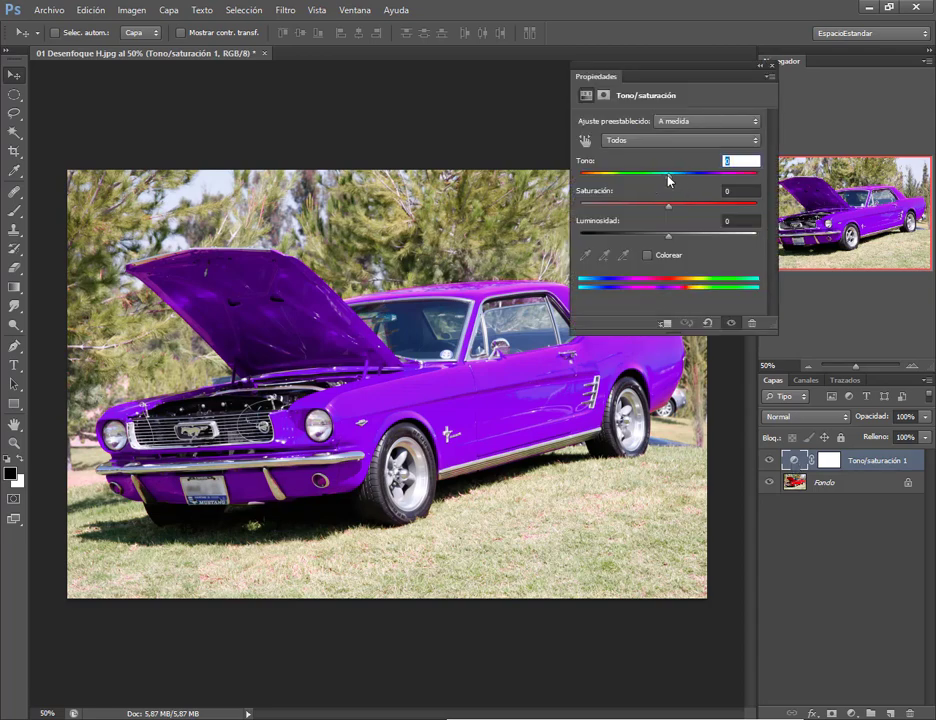
pyautogui.moveTo(668, 180); pyautogui.dragTo(643, 181)
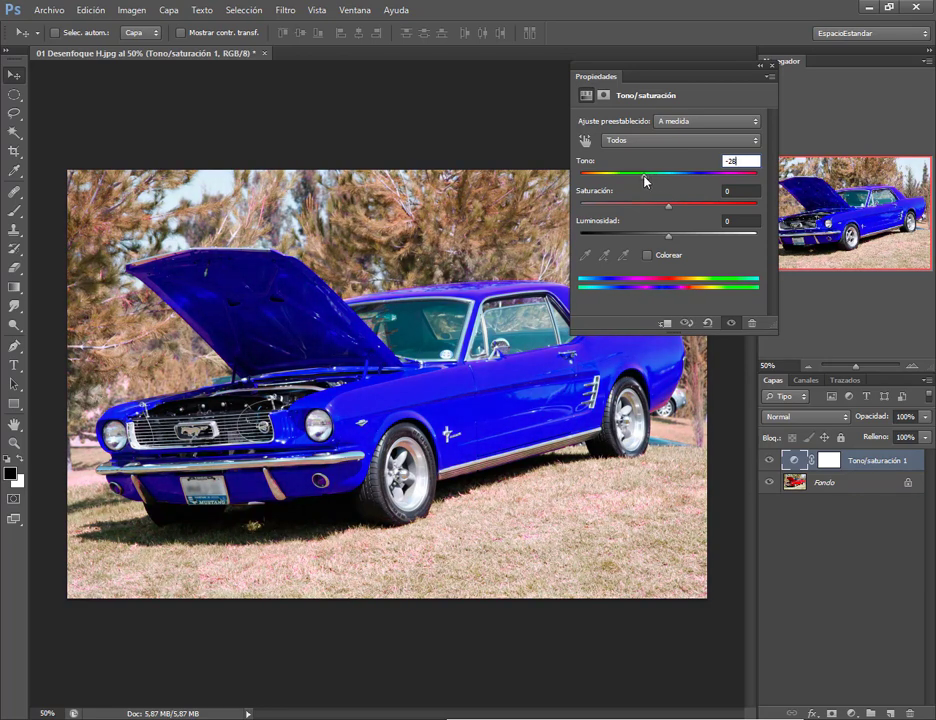
pyautogui.click(772, 67)
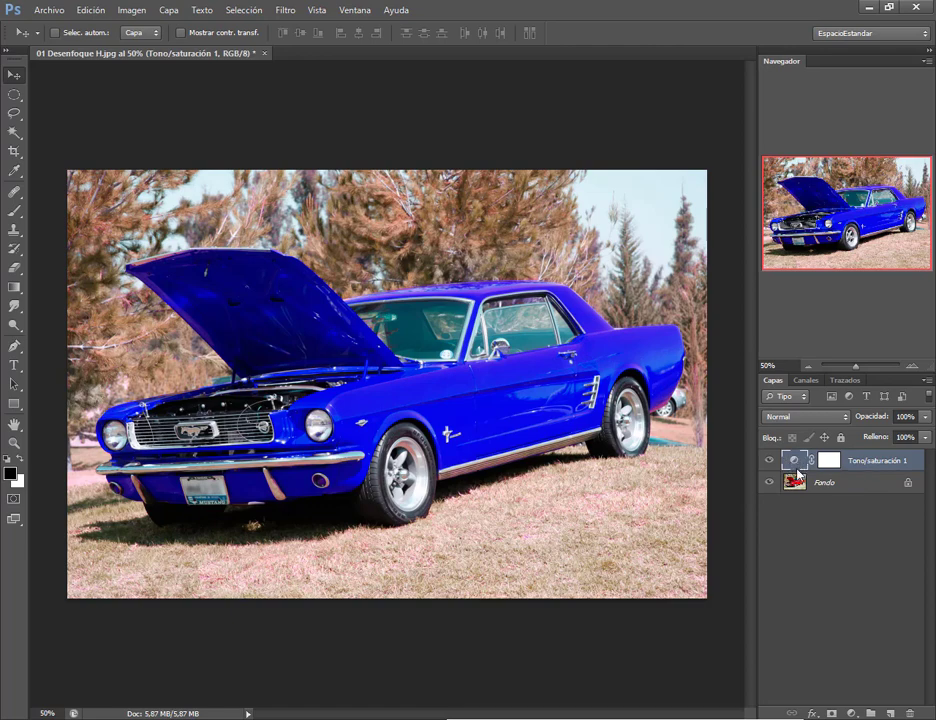
# Select the Tono/saturación 1 layer mask and set up the Eraser with a 178 px soft tip.
pyautogui.click(836, 467)
pyautogui.click(837, 467)
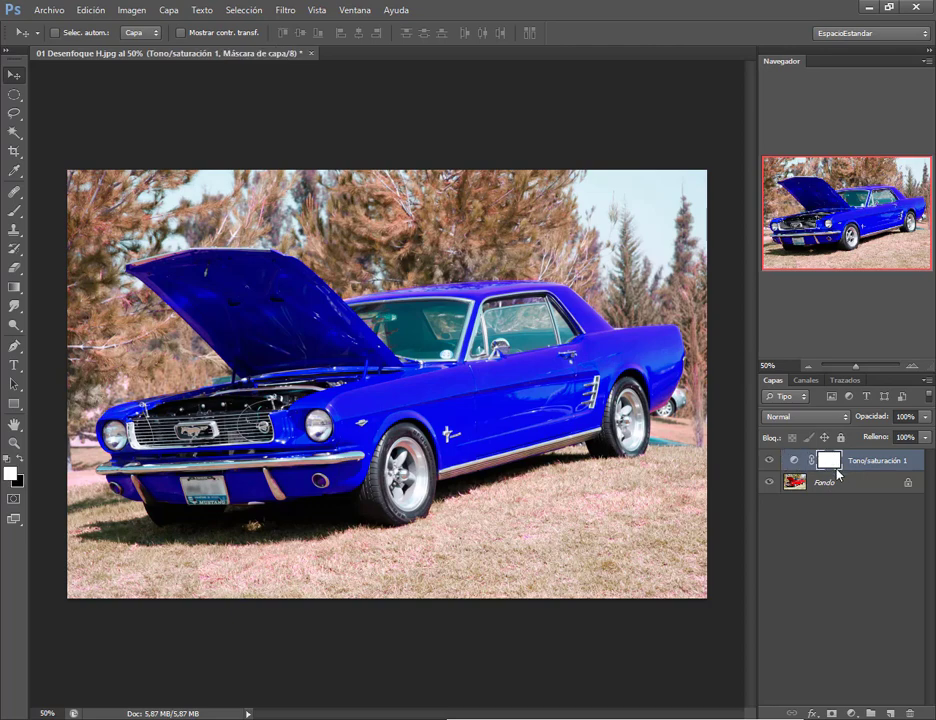
pyautogui.click(15, 268)
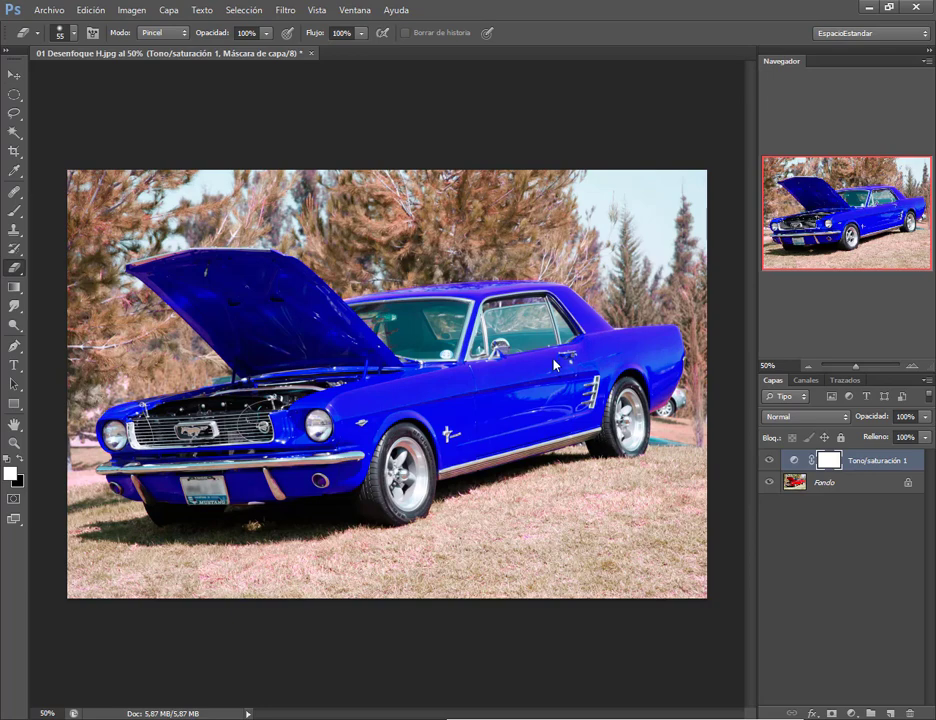
pyautogui.rightClick(556, 365)
pyautogui.doubleClick(700, 379)
pyautogui.write('90')
pyautogui.press('Return')
pyautogui.moveTo(568, 388); pyautogui.dragTo(612, 388)
# Erase the adjustment on the mask over the car's rear fender, open hood and front end.
pyautogui.click(651, 341)
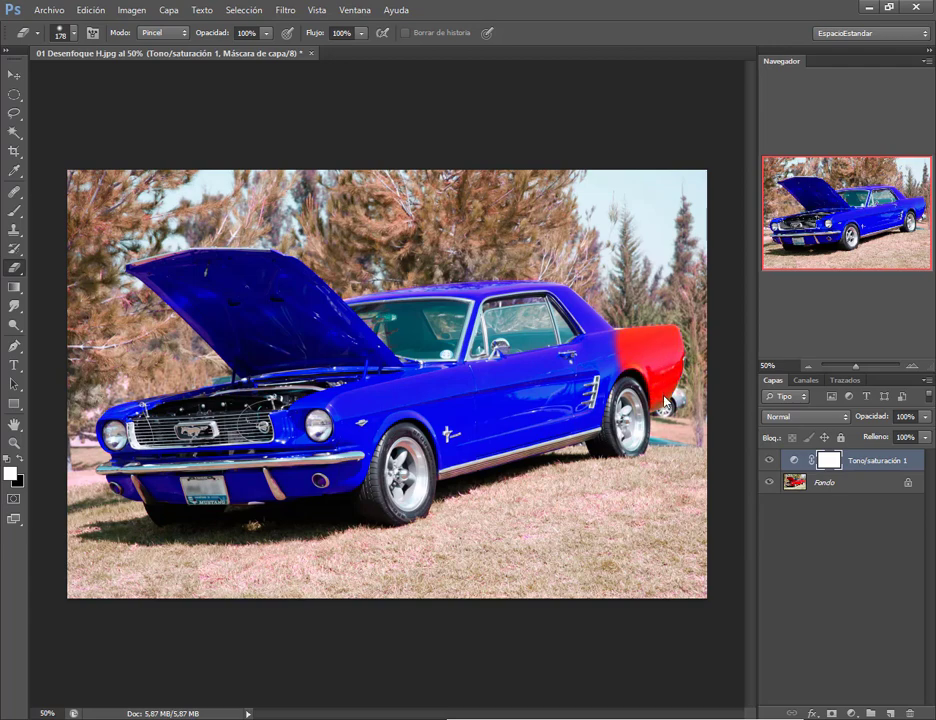
pyautogui.moveTo(645, 331)
pyautogui.mouseDown()
pyautogui.moveTo(644, 444)
pyautogui.moveTo(625, 296)
pyautogui.mouseUp()
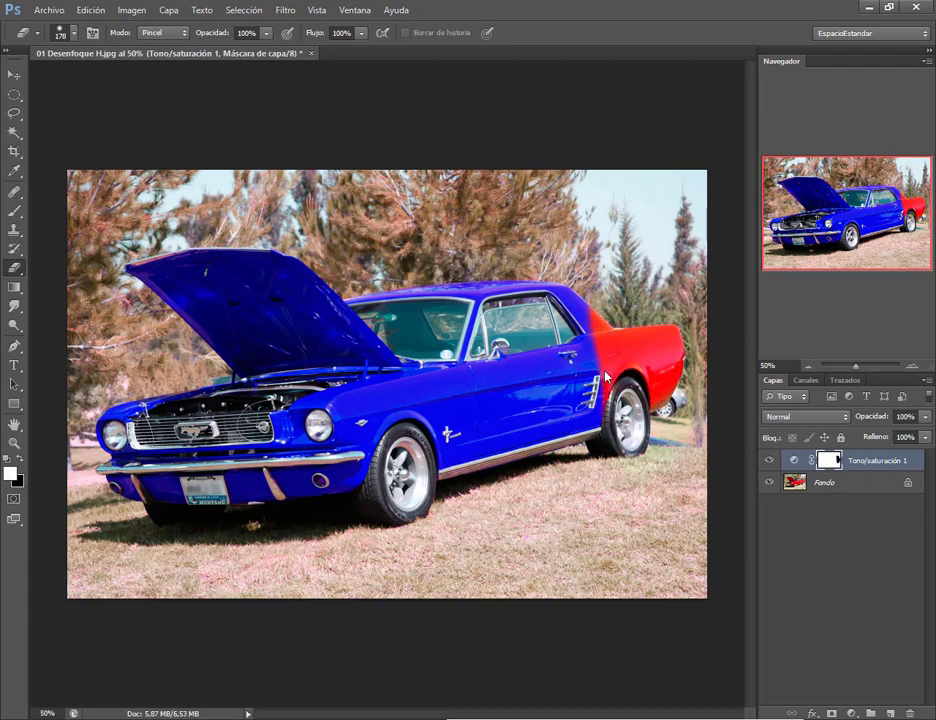
pyautogui.moveTo(286, 274)
pyautogui.mouseDown()
pyautogui.moveTo(201, 306)
pyautogui.moveTo(281, 322)
pyautogui.moveTo(212, 333)
pyautogui.moveTo(258, 347)
pyautogui.moveTo(352, 348)
pyautogui.moveTo(286, 297)
pyautogui.moveTo(361, 338)
pyautogui.moveTo(402, 372)
pyautogui.mouseUp()
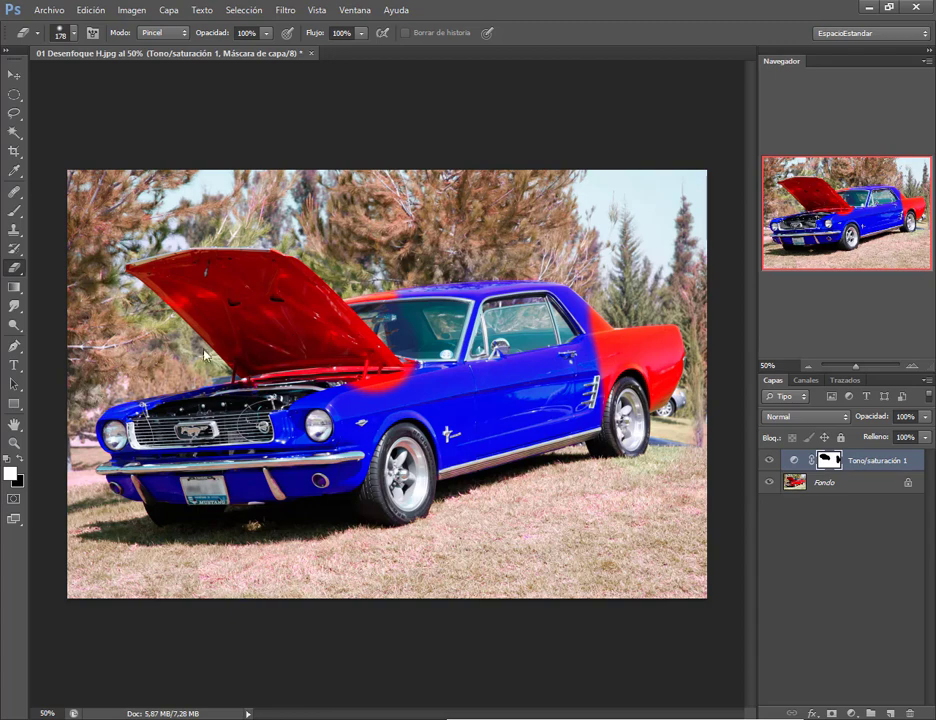
pyautogui.moveTo(204, 355)
pyautogui.mouseDown()
pyautogui.moveTo(112, 460)
pyautogui.moveTo(229, 498)
pyautogui.moveTo(420, 507)
pyautogui.moveTo(313, 452)
pyautogui.moveTo(334, 399)
pyautogui.mouseUp()
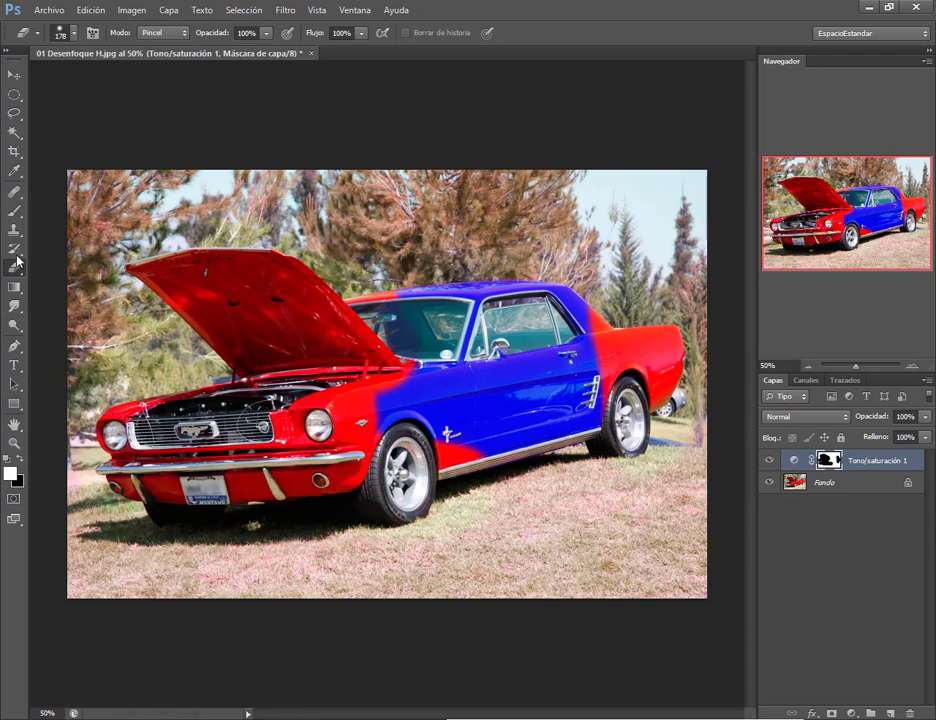
# Paint white on the mask with a 93 px soft round Brush to restore the adjustment on the hood's lower part.
pyautogui.click(14, 211)
pyautogui.rightClick(369, 375)
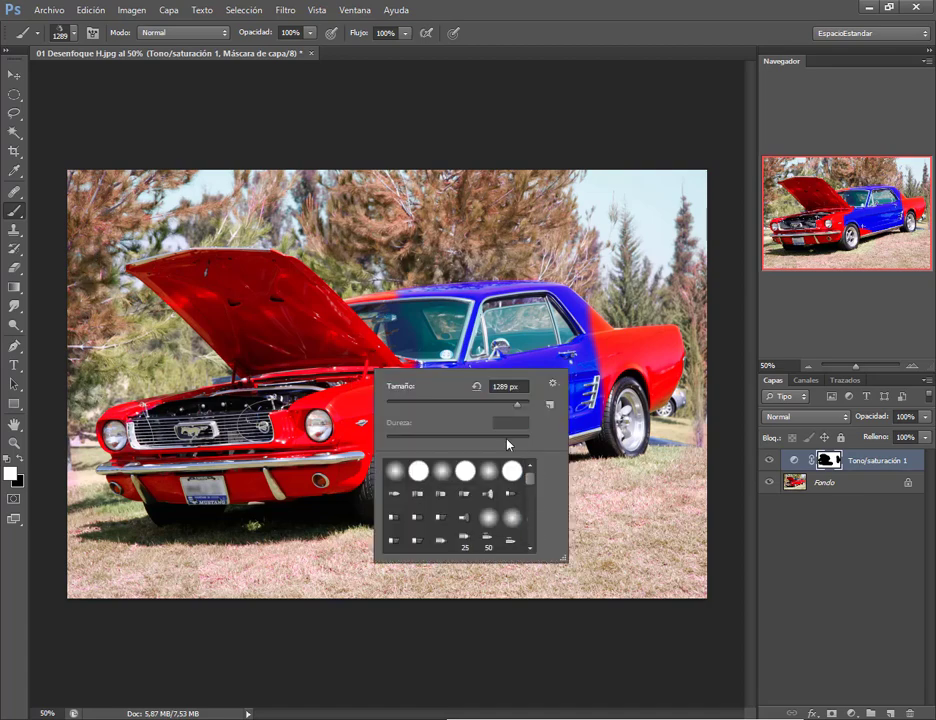
pyautogui.click(487, 472)
pyautogui.click(453, 403)
pyautogui.moveTo(320, 347); pyautogui.dragTo(345, 350)
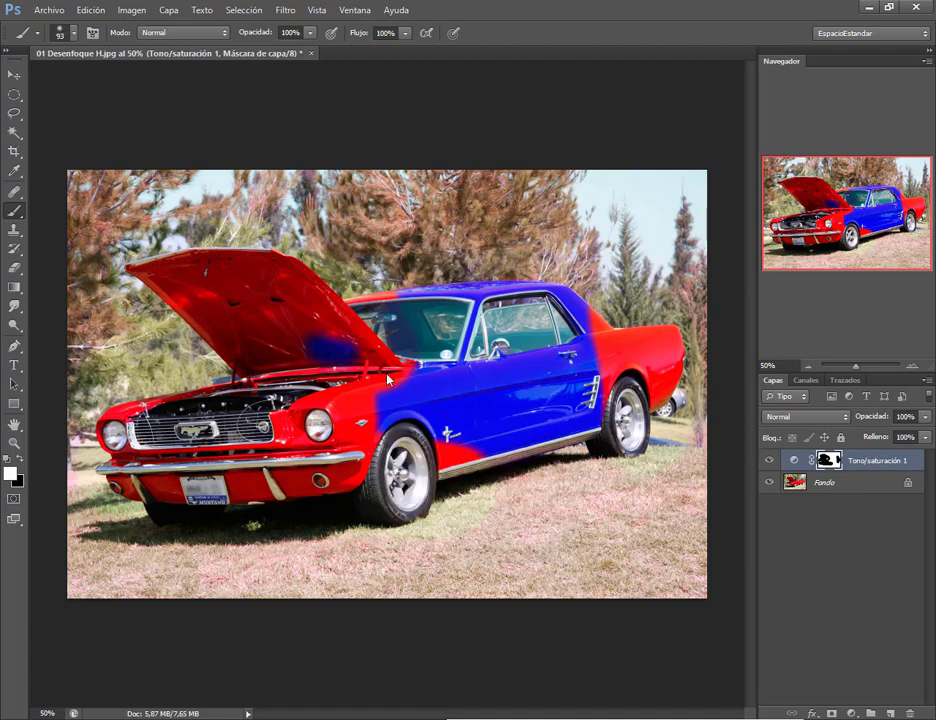
# Paint white on the mask to restore the blue over the windshield pillar, inner hood, front fender, lower side panel and rear fender.
pyautogui.moveTo(378, 400)
pyautogui.mouseDown()
pyautogui.moveTo(408, 389)
pyautogui.moveTo(363, 362)
pyautogui.moveTo(397, 368)
pyautogui.mouseUp()
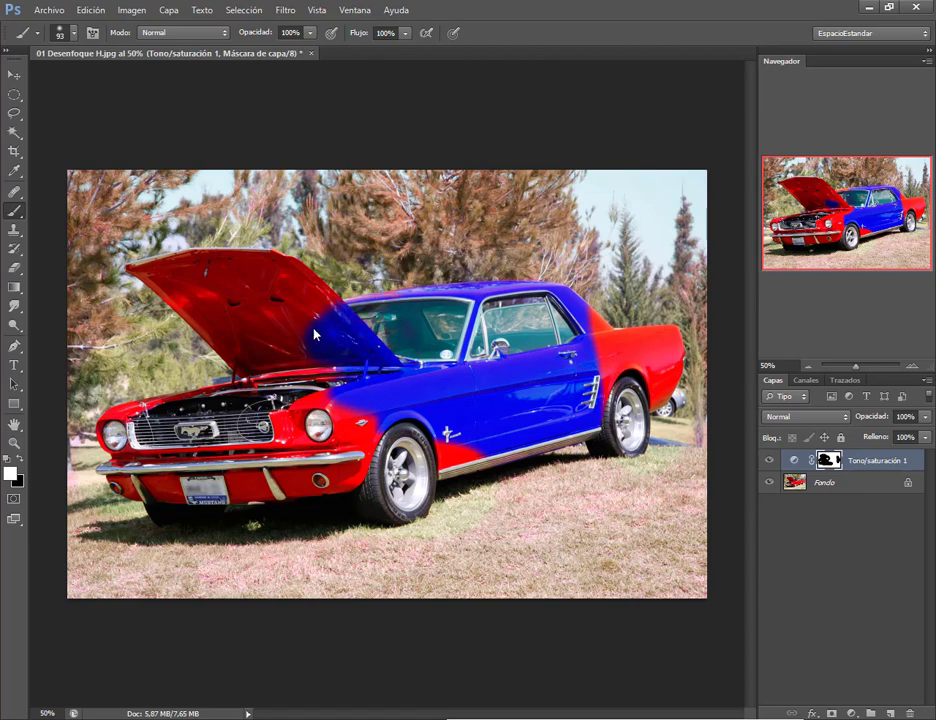
pyautogui.moveTo(313, 329)
pyautogui.mouseDown()
pyautogui.moveTo(208, 275)
pyautogui.moveTo(163, 286)
pyautogui.moveTo(268, 389)
pyautogui.moveTo(264, 311)
pyautogui.moveTo(280, 320)
pyautogui.moveTo(239, 332)
pyautogui.moveTo(333, 368)
pyautogui.mouseUp()
pyautogui.moveTo(338, 428)
pyautogui.mouseDown()
pyautogui.moveTo(268, 439)
pyautogui.moveTo(293, 472)
pyautogui.moveTo(318, 455)
pyautogui.moveTo(294, 431)
pyautogui.moveTo(349, 463)
pyautogui.moveTo(328, 441)
pyautogui.moveTo(362, 437)
pyautogui.mouseUp()
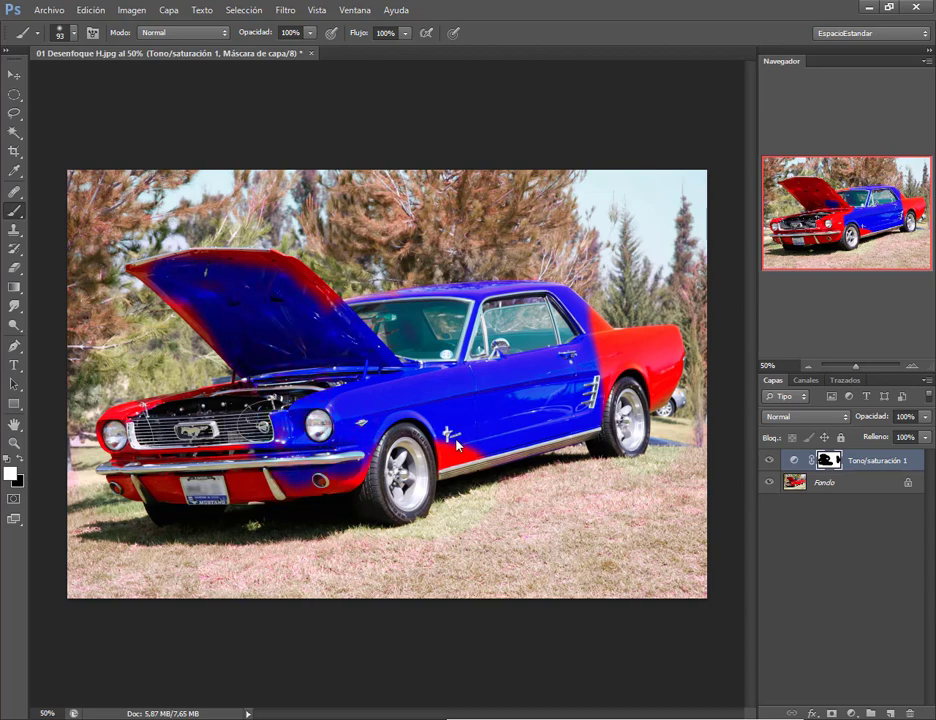
pyautogui.moveTo(456, 445)
pyautogui.mouseDown()
pyautogui.moveTo(448, 458)
pyautogui.moveTo(462, 452)
pyautogui.mouseUp()
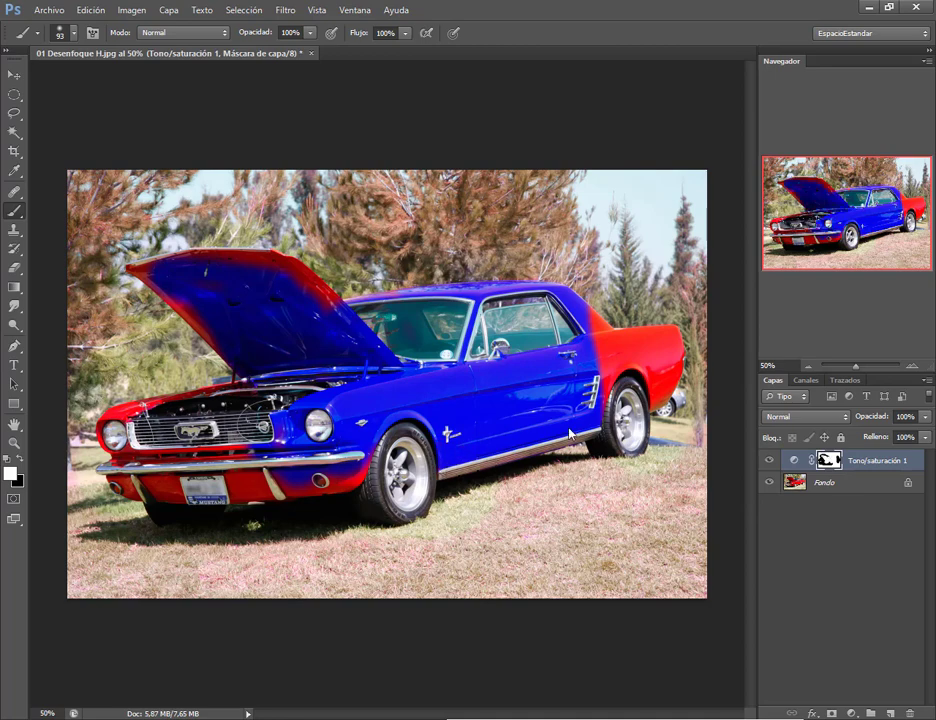
pyautogui.moveTo(622, 368); pyautogui.dragTo(653, 399)
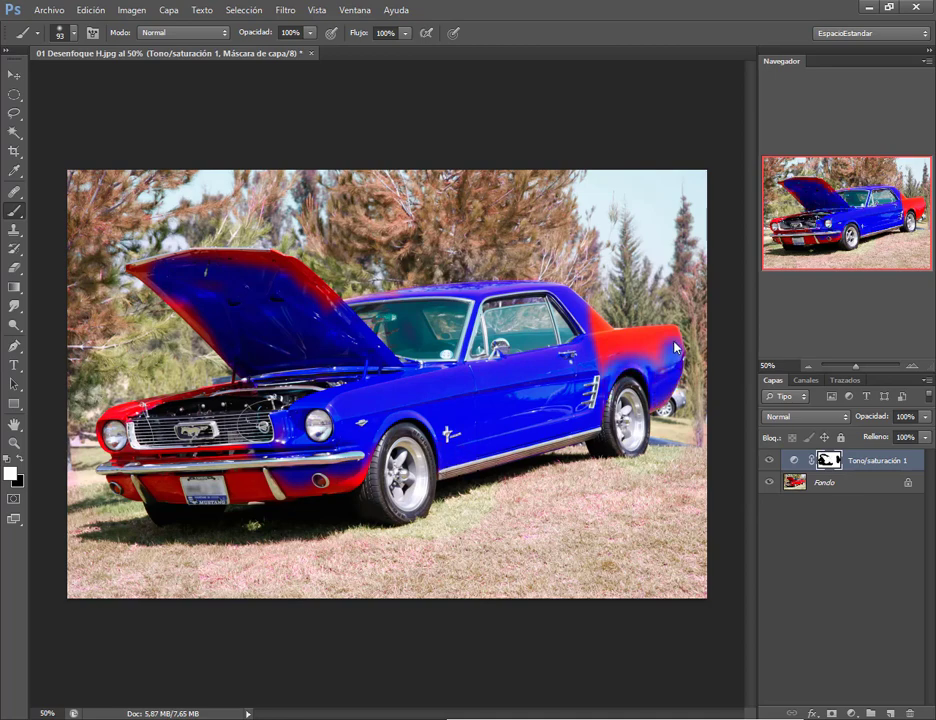
pyautogui.moveTo(679, 332)
pyautogui.mouseDown()
pyautogui.moveTo(591, 345)
pyautogui.moveTo(637, 366)
pyautogui.mouseUp()
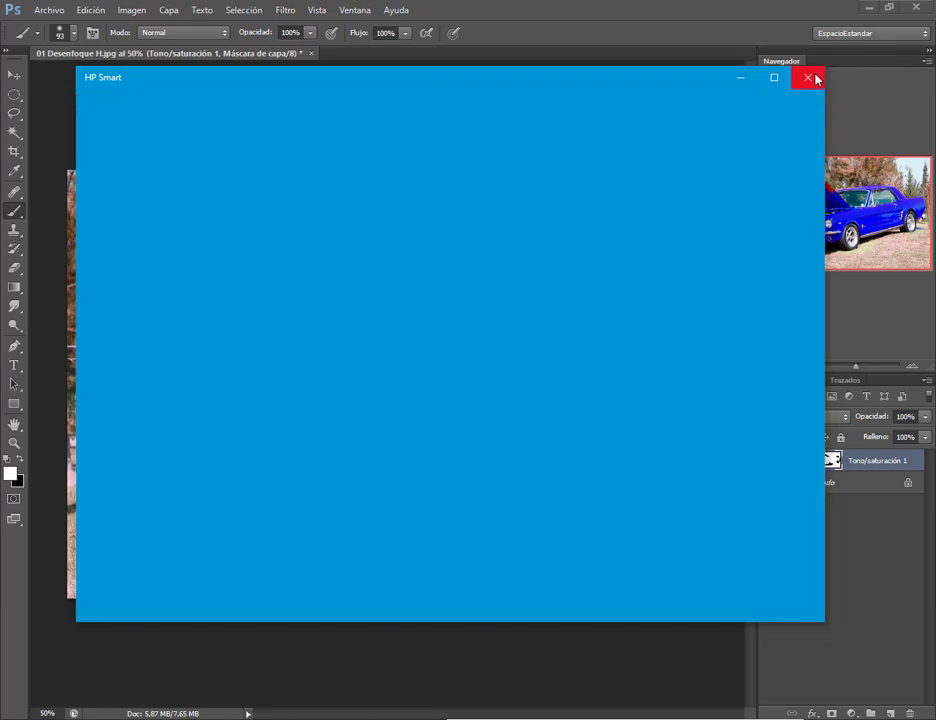
# Dismiss the HP Smart window and switch to the Google Meet call in the browser to check its chat messages.
pyautogui.click(807, 77)
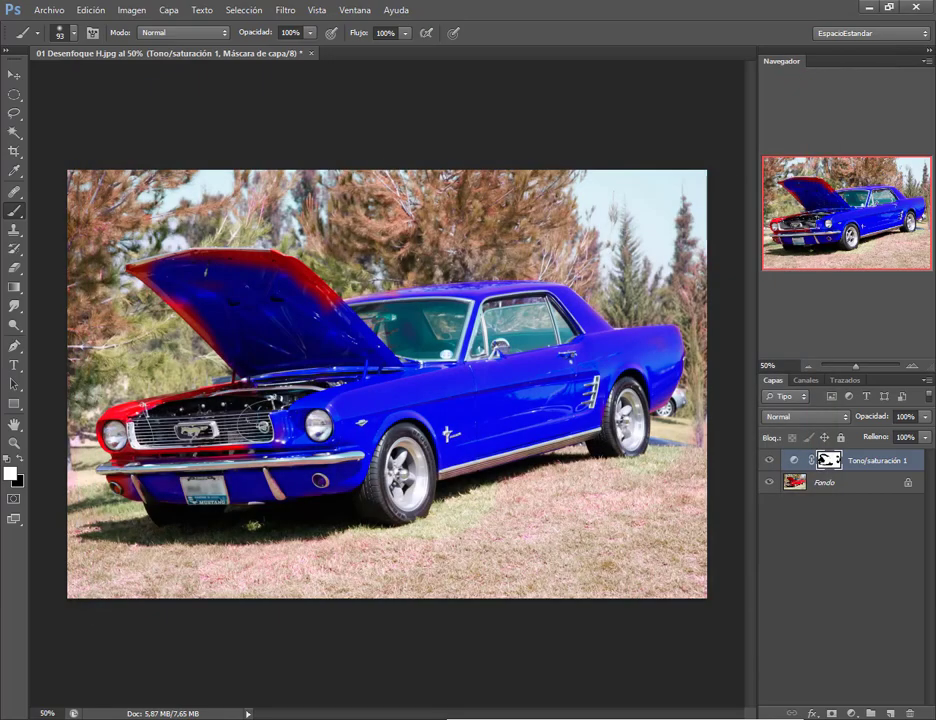
pyautogui.click(119, 589)
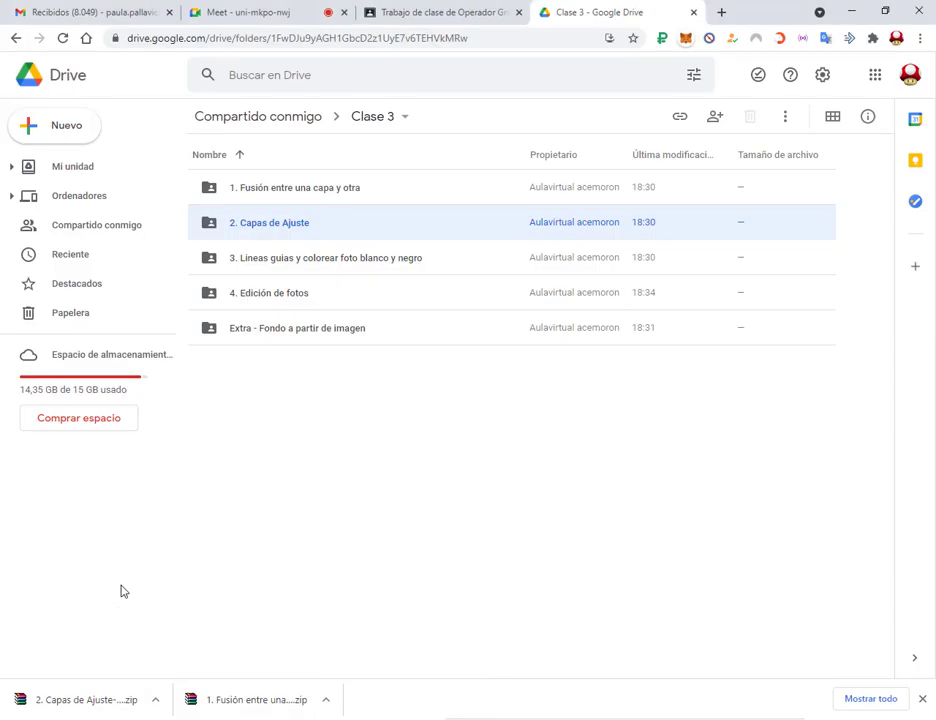
pyautogui.click(291, 10)
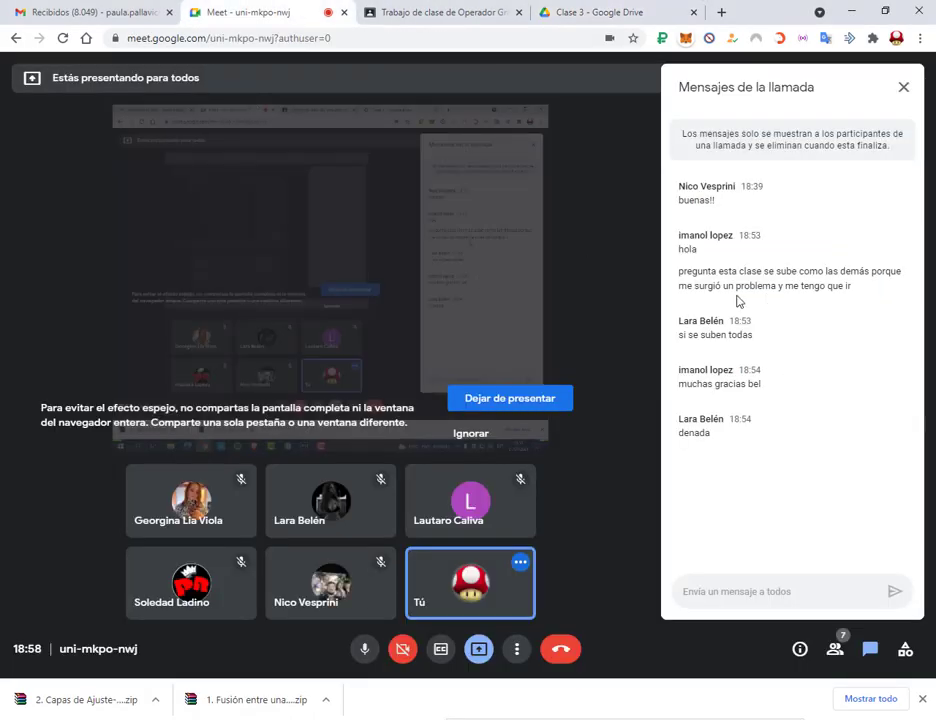
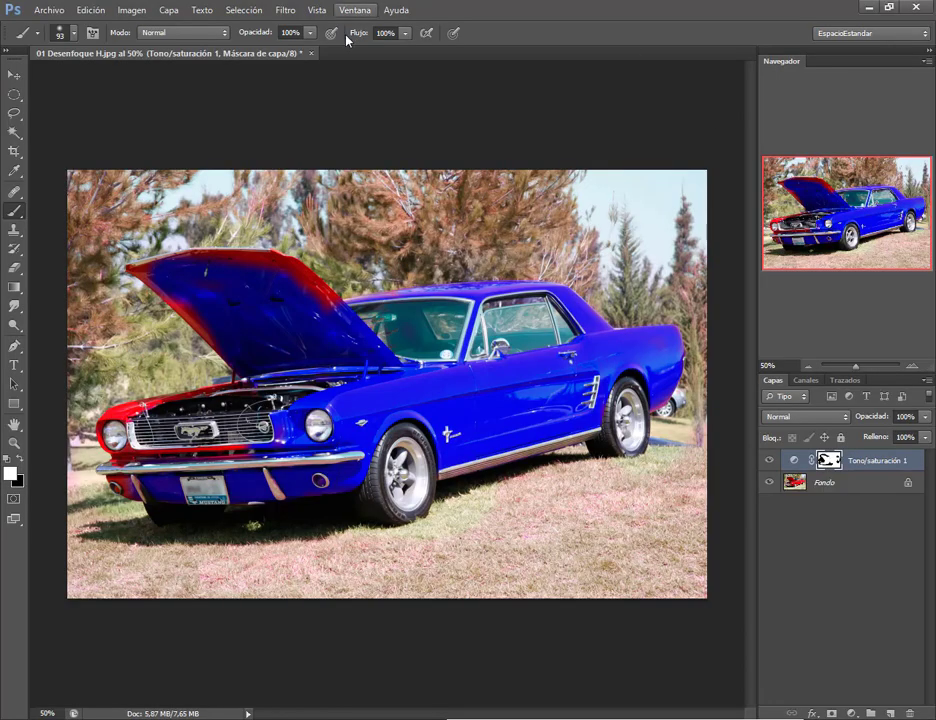
# Close the car photo without saving and open 02 Color A.jpg from the 2. Capas de Ajuste folder in Photoshop.
pyautogui.click(311, 53)
pyautogui.click(471, 281)
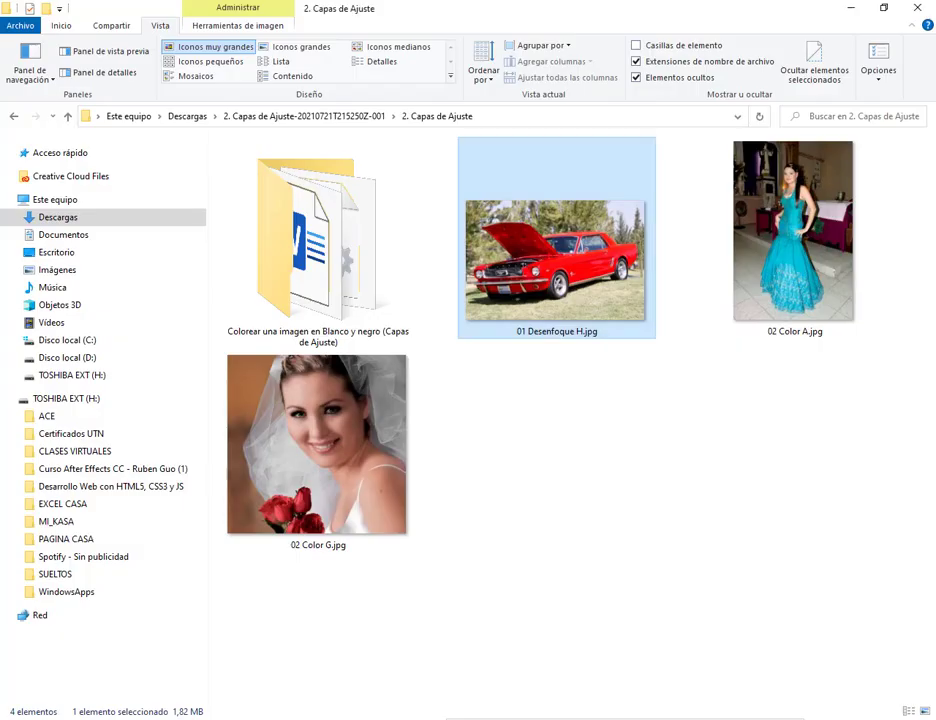
pyautogui.click(590, 193)
pyautogui.click(786, 304)
pyautogui.moveTo(786, 304); pyautogui.dragTo(435, 478)
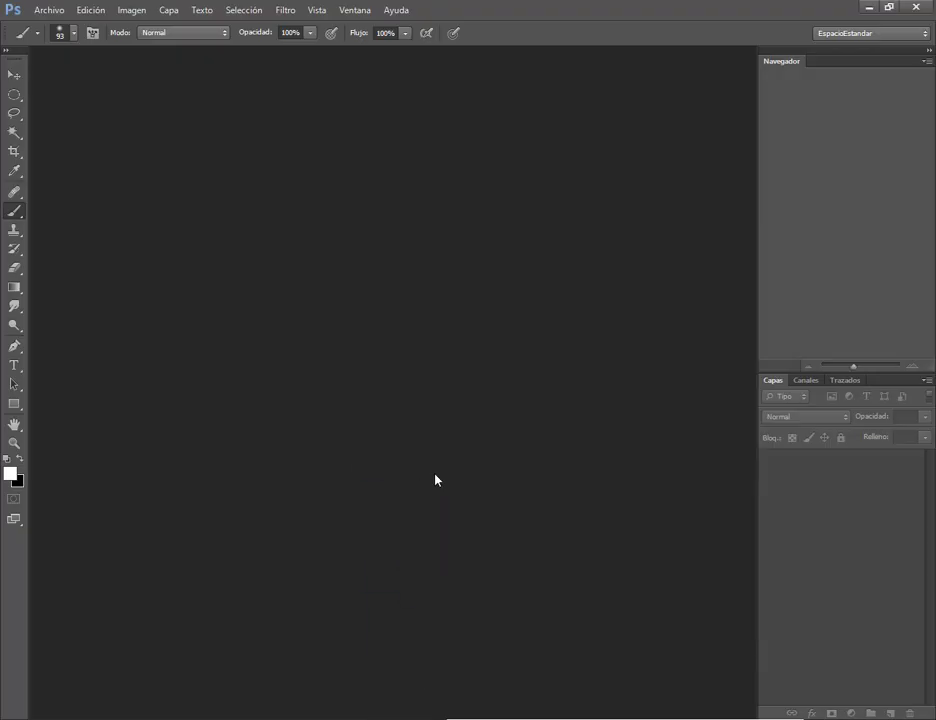
# Add a Tono/saturación adjustment layer and shift Tono for Cianes to +172 to turn the dress red.
pyautogui.click(852, 712)
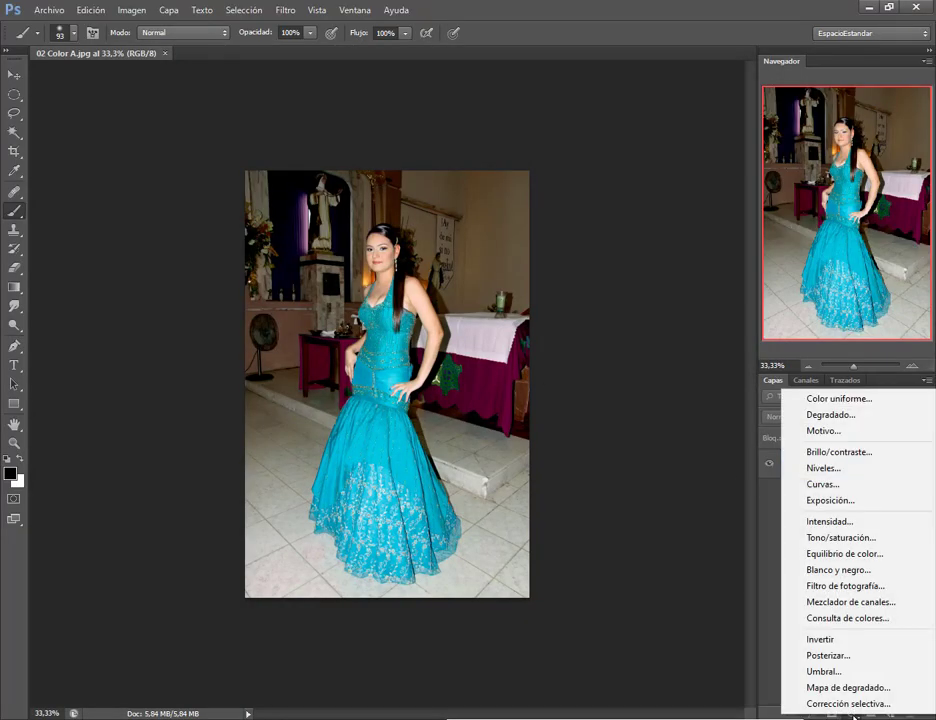
pyautogui.click(842, 538)
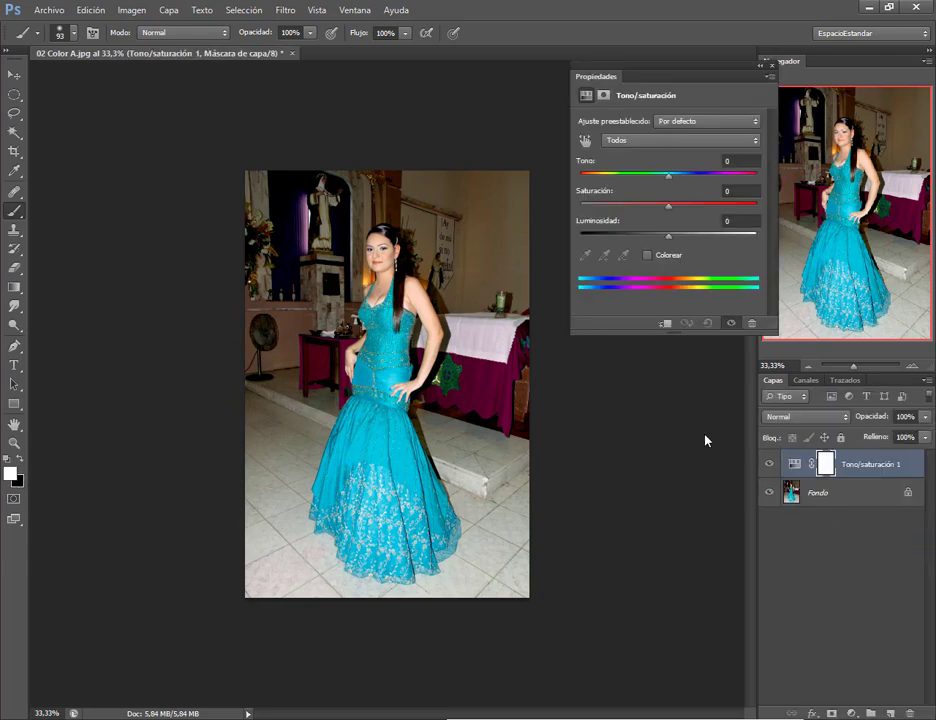
pyautogui.click(638, 140)
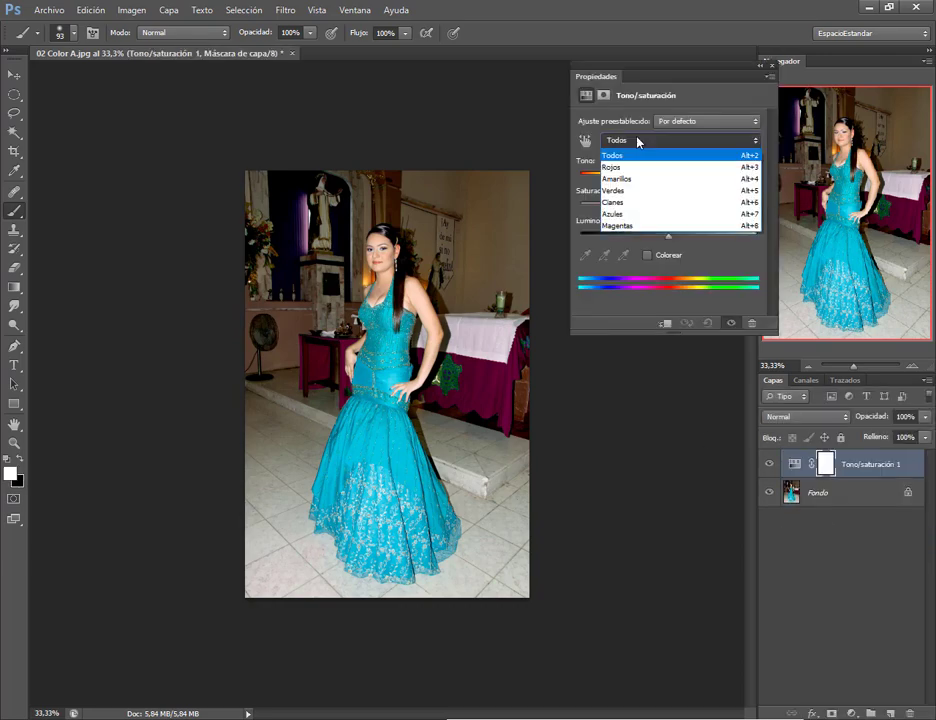
pyautogui.click(636, 202)
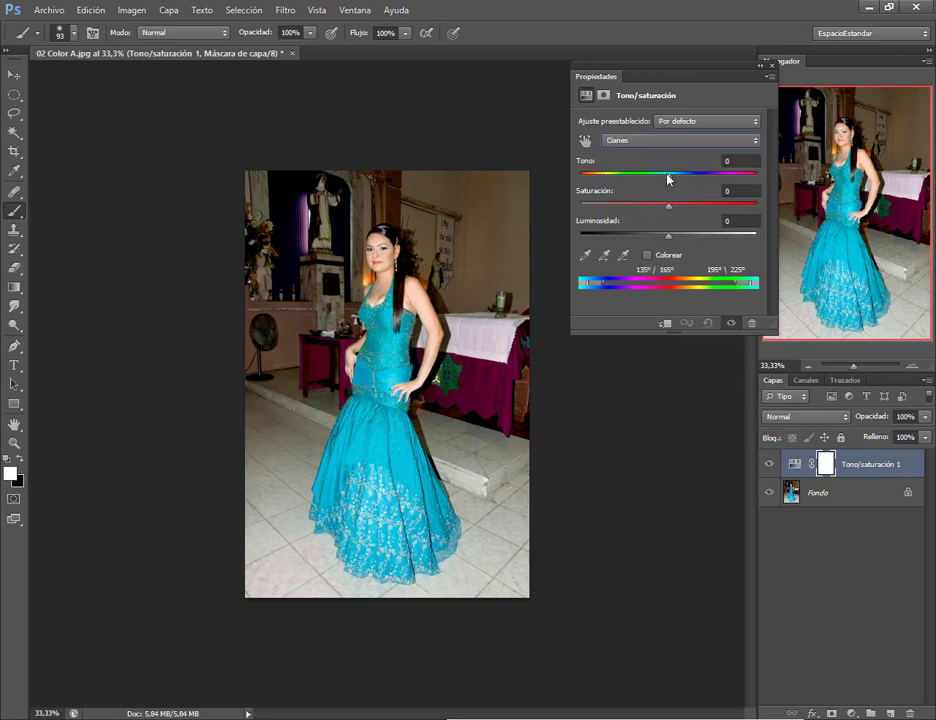
pyautogui.moveTo(669, 178); pyautogui.dragTo(752, 180)
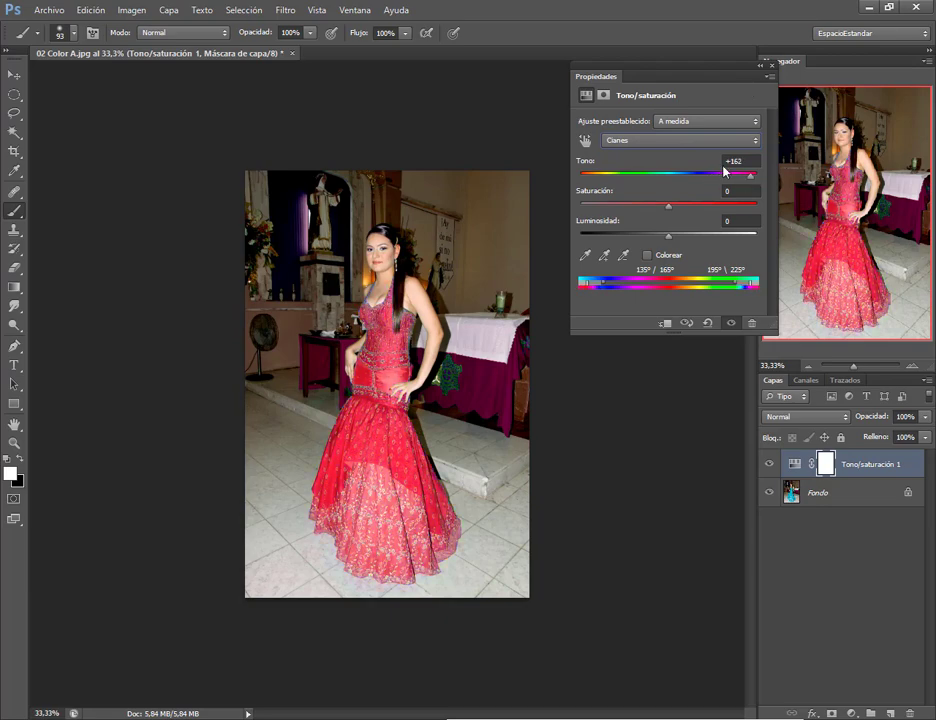
pyautogui.click(636, 179)
pyautogui.moveTo(632, 179); pyautogui.dragTo(760, 200)
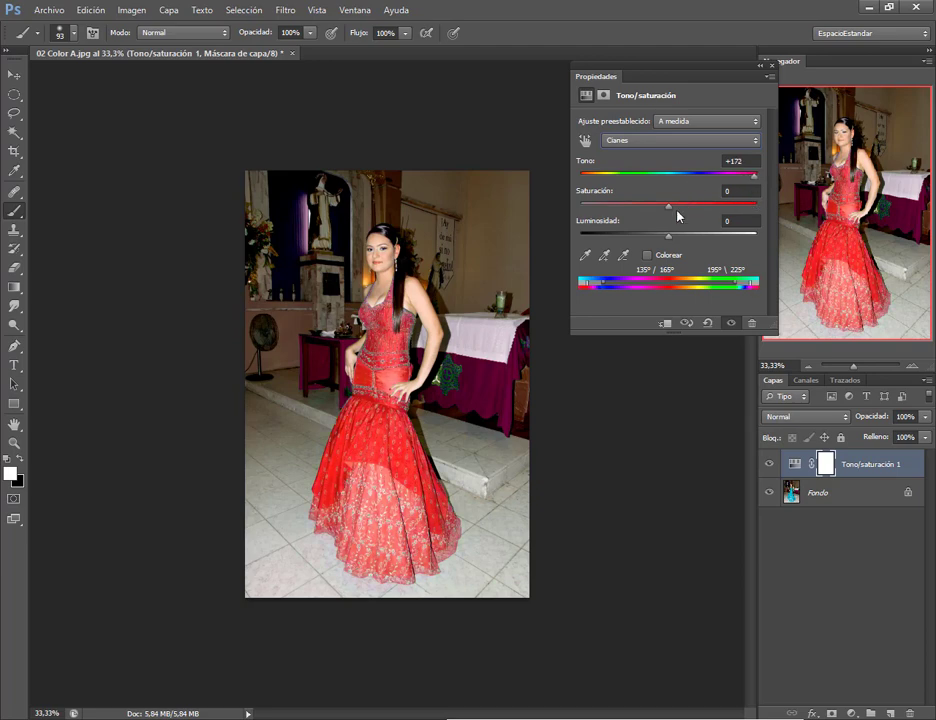
# Try Saturación +69 on Cianes, then bring Saturación back to -2 and Tono to -1.
pyautogui.moveTo(668, 209); pyautogui.dragTo(730, 207)
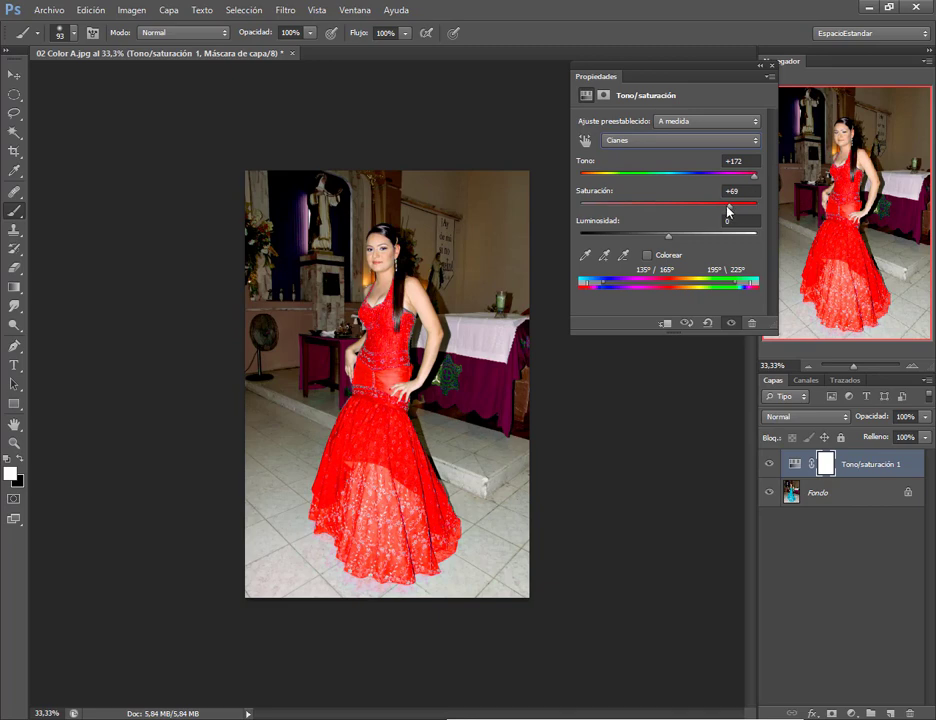
pyautogui.moveTo(724, 210); pyautogui.dragTo(668, 219)
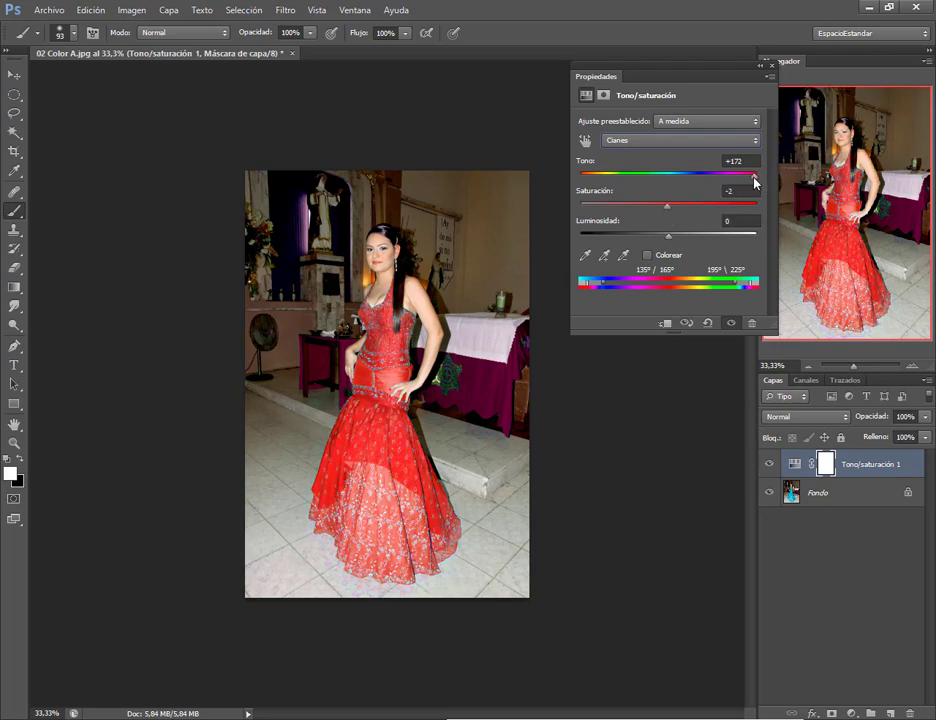
pyautogui.moveTo(755, 176); pyautogui.dragTo(668, 182)
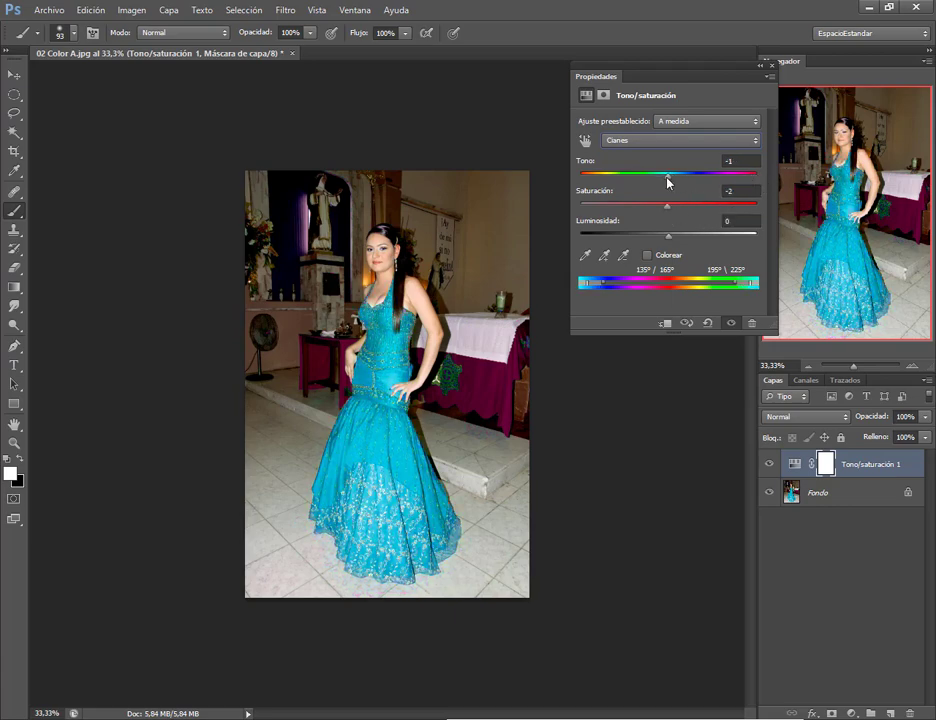
pyautogui.click(771, 66)
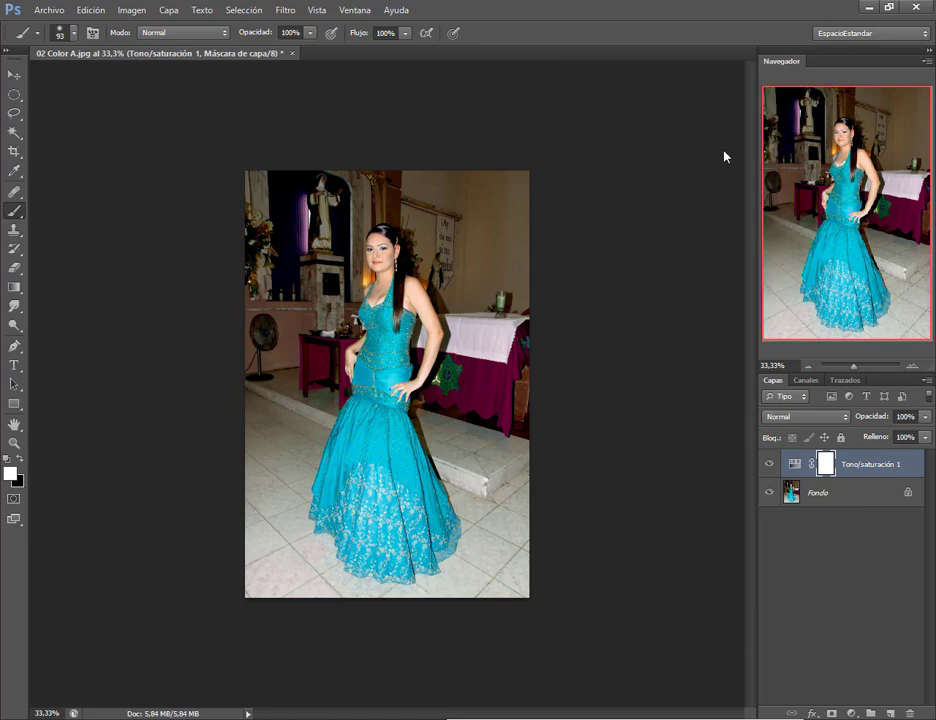
# Close the dress photo without saving and open Fotos 2.jpg from the folder Colorear una imagen en Blanco y negro (Capas de Ajuste).
pyautogui.click(293, 53)
pyautogui.click(472, 279)
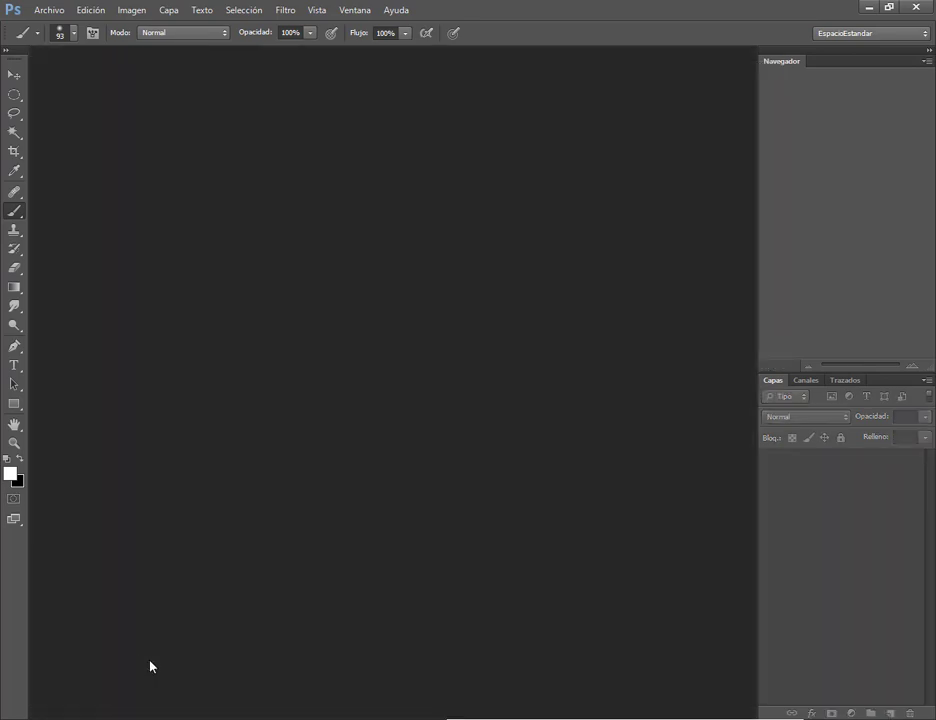
pyautogui.click(230, 718)
pyautogui.click(554, 467)
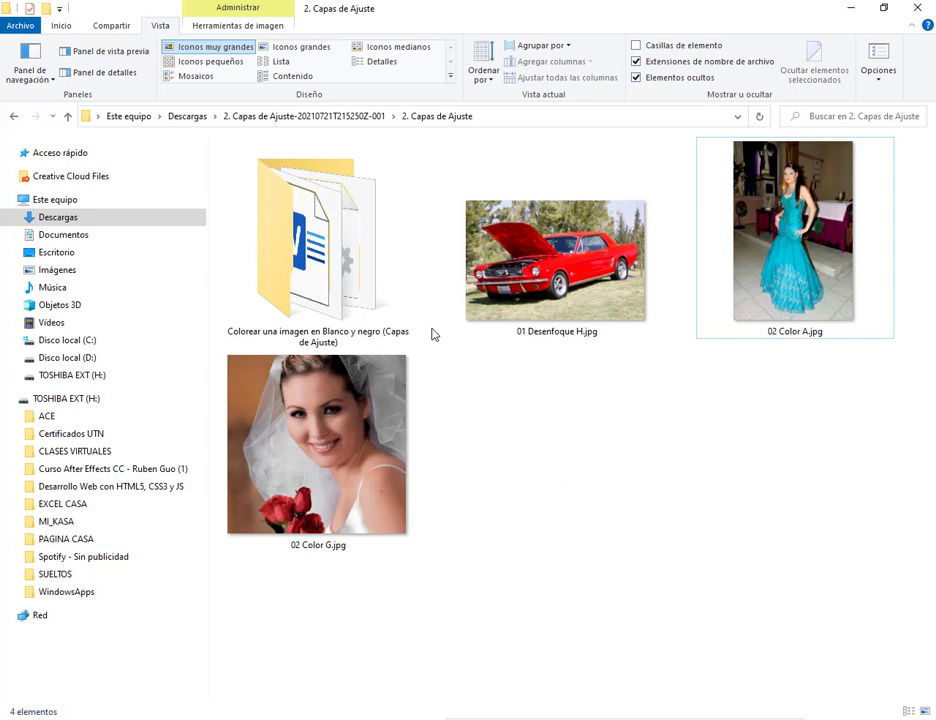
pyautogui.doubleClick(361, 287)
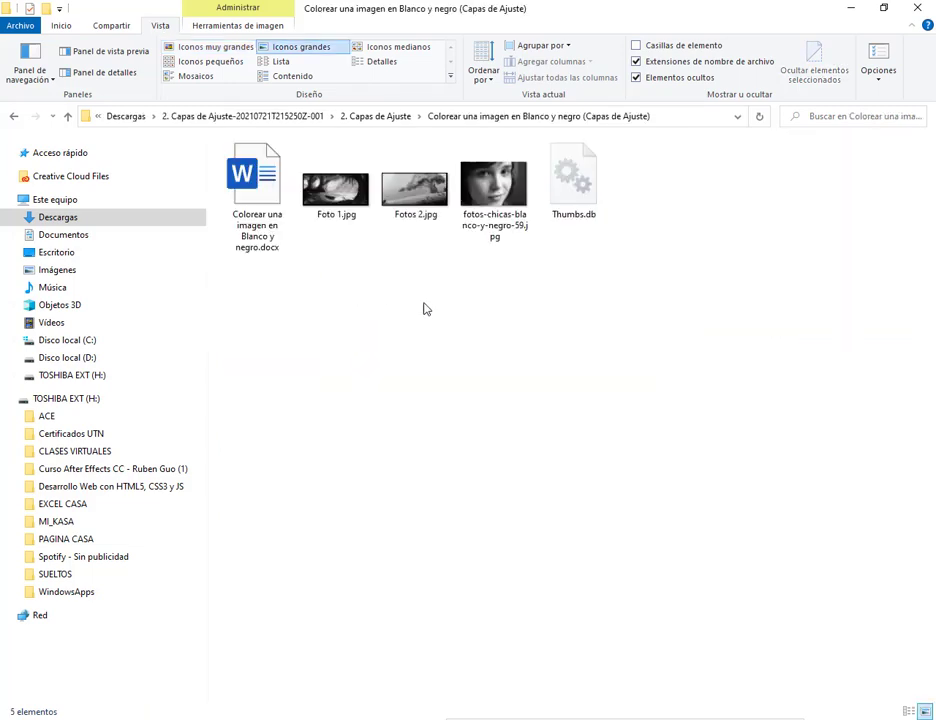
pyautogui.click(428, 211)
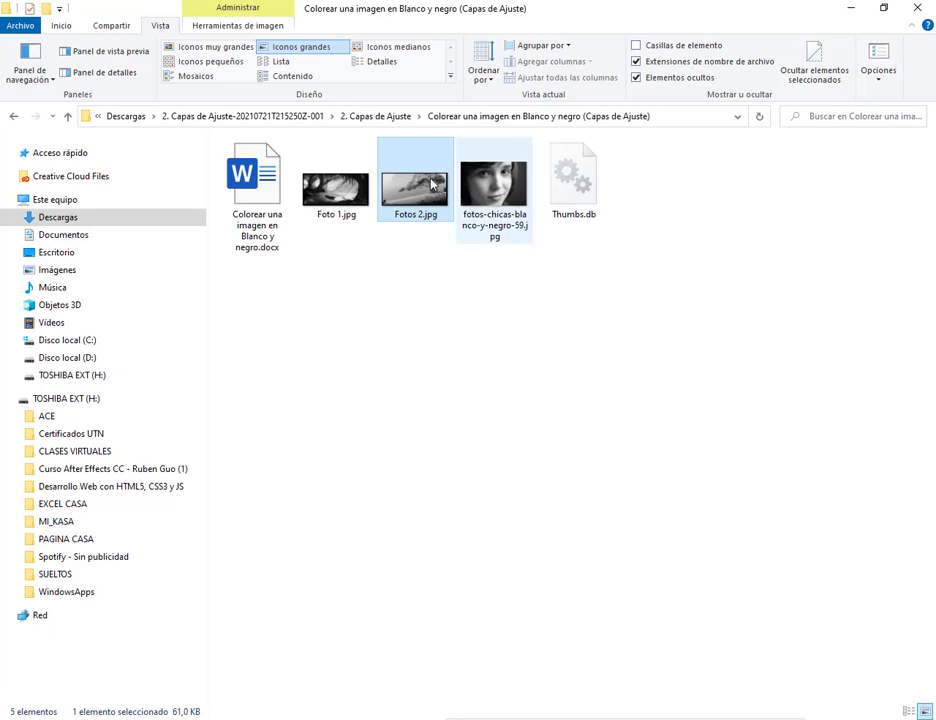
pyautogui.moveTo(418, 190); pyautogui.dragTo(691, 401)
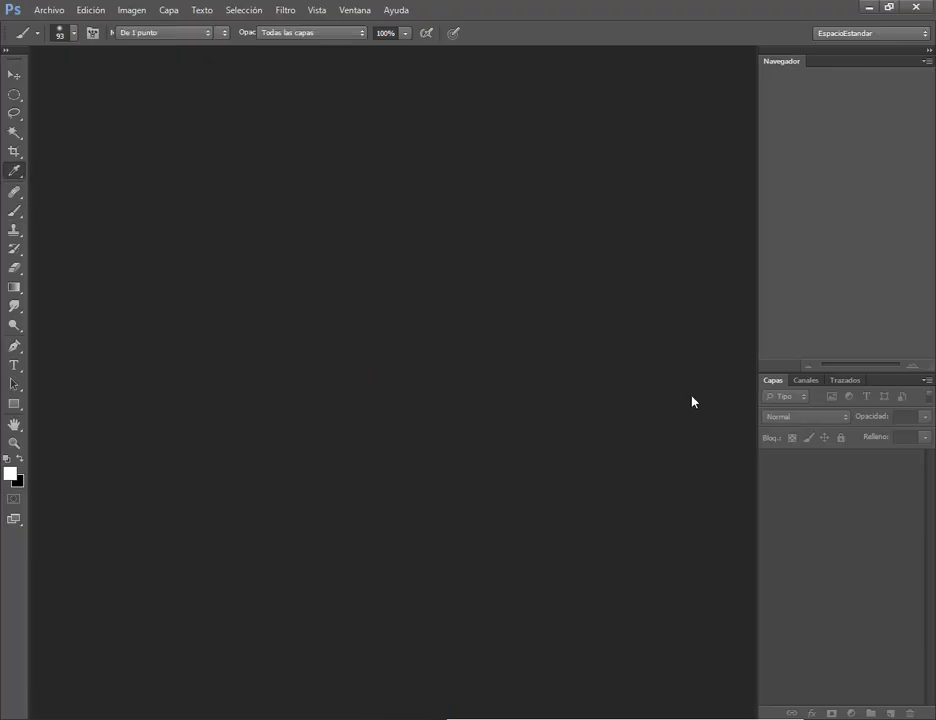
pyautogui.click(535, 339)
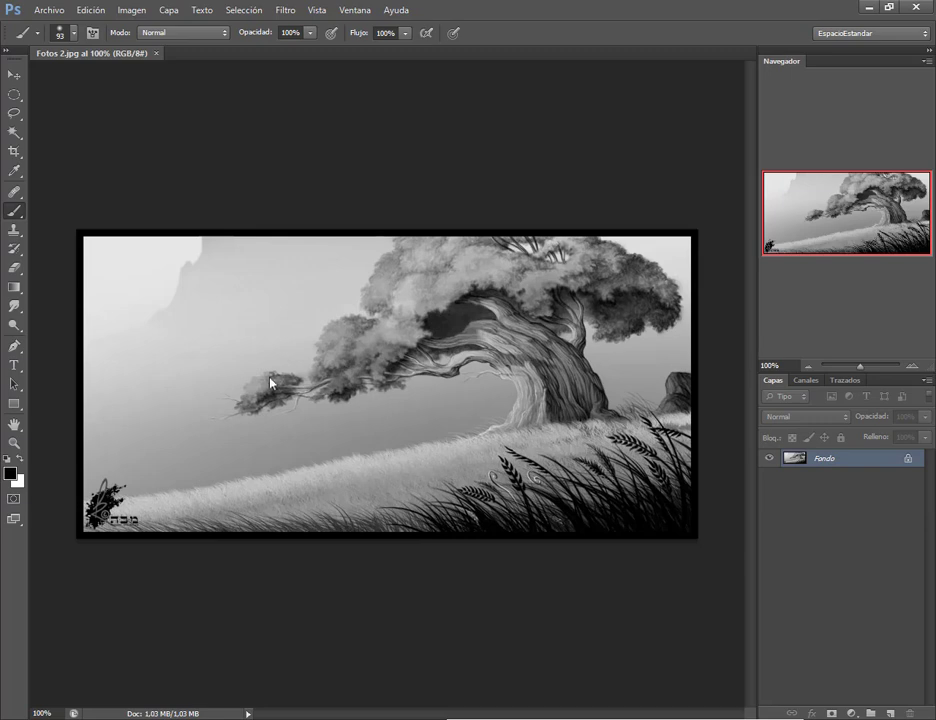
# Select the small leafy branch tip with the Lasso and add a Tono/saturación adjustment layer limited to it.
pyautogui.click(14, 113)
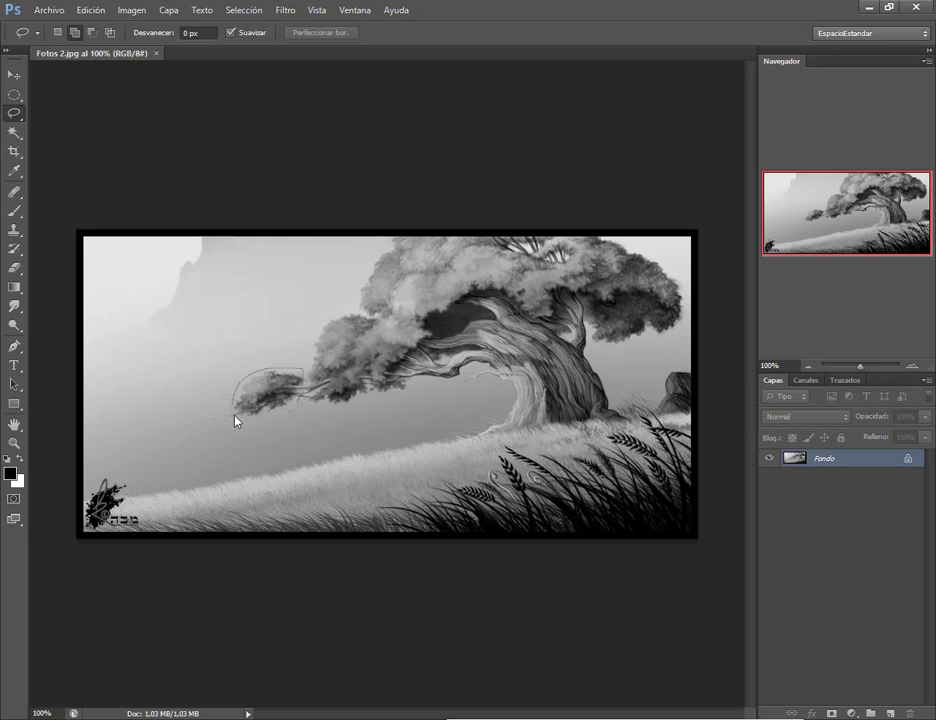
pyautogui.moveTo(286, 417); pyautogui.dragTo(288, 415)
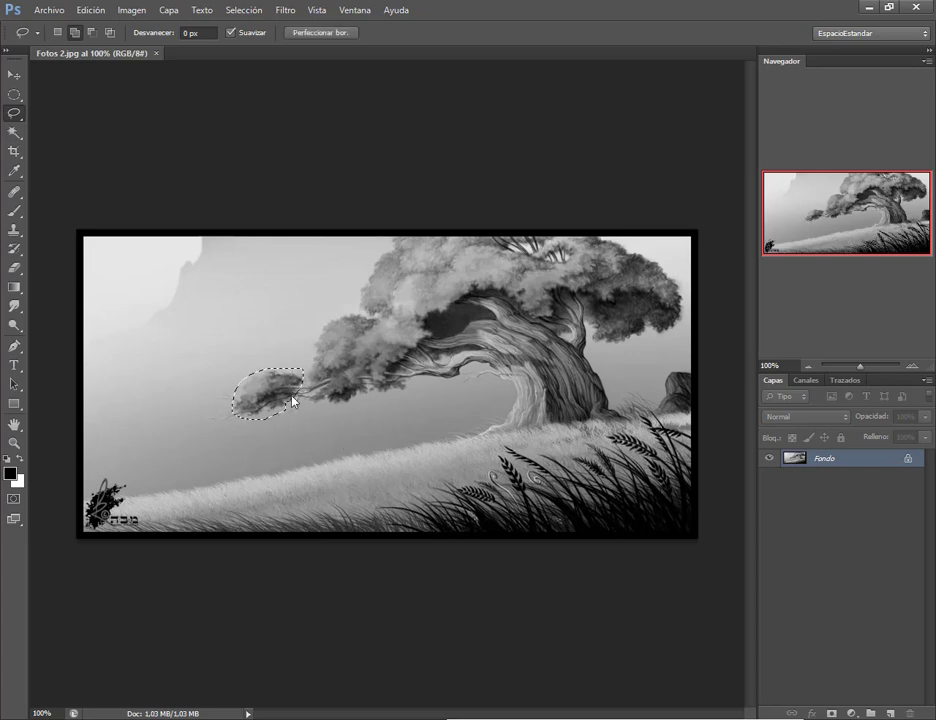
pyautogui.click(851, 713)
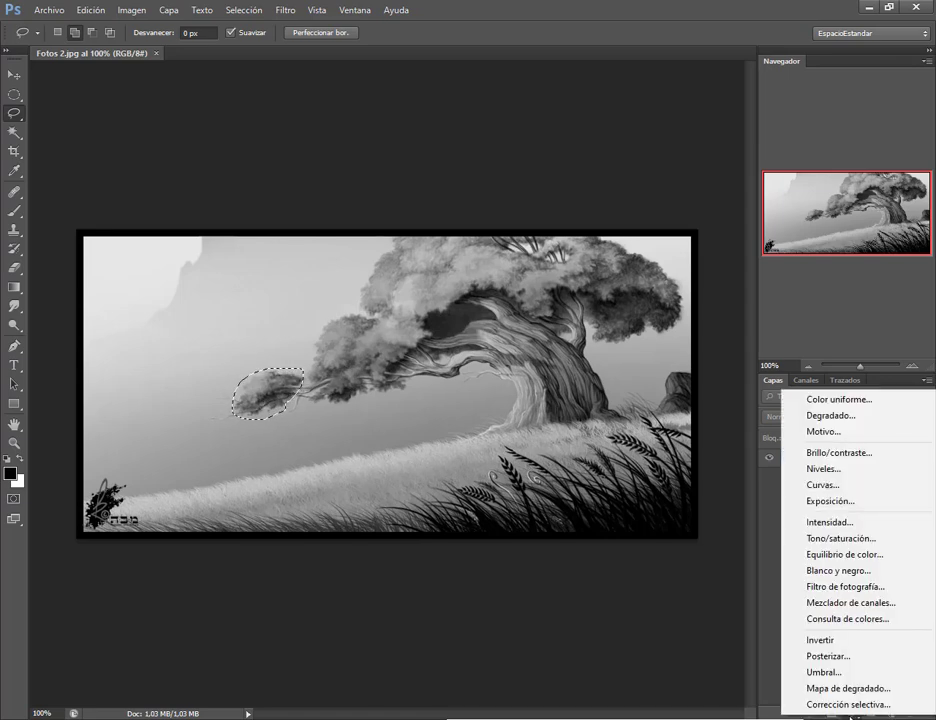
pyautogui.click(857, 538)
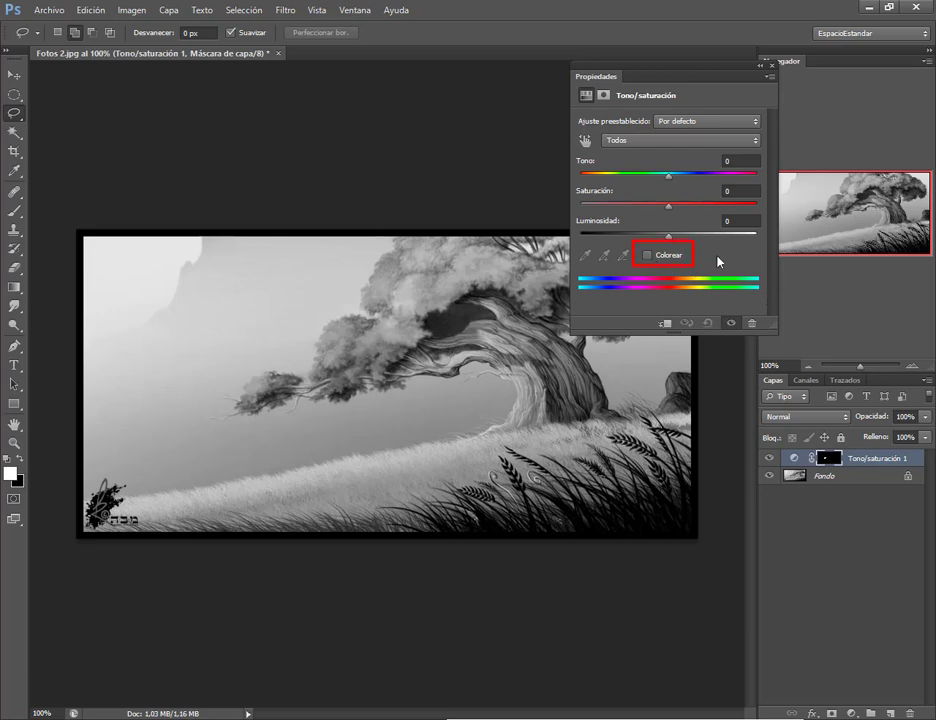
# Enable Colorear and tint the selected foliage green, with Saturación at 33.
pyautogui.click(648, 256)
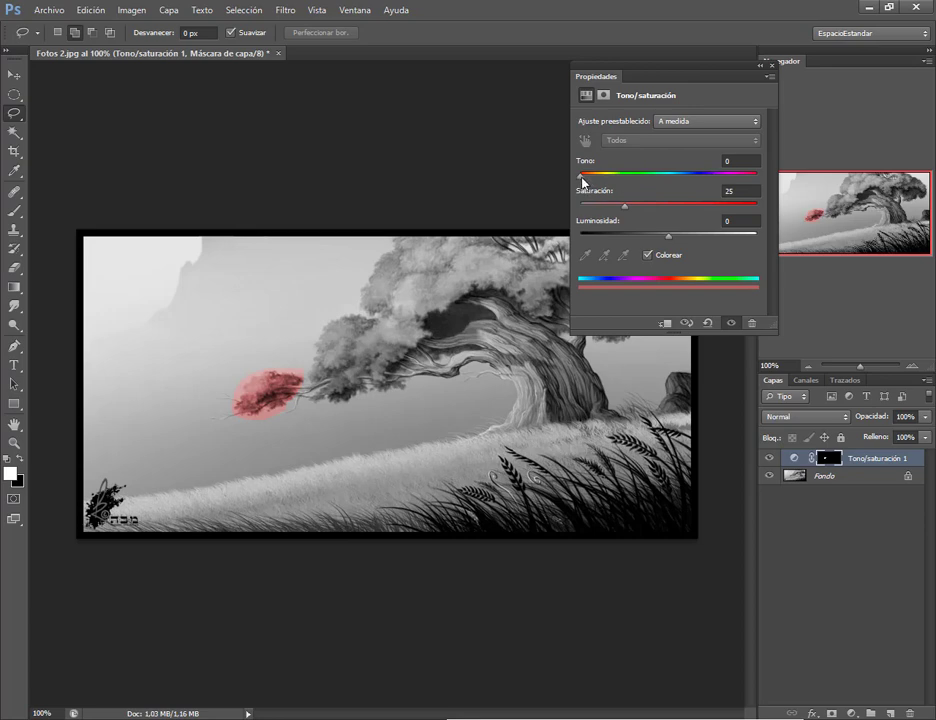
pyautogui.moveTo(581, 182); pyautogui.dragTo(639, 213)
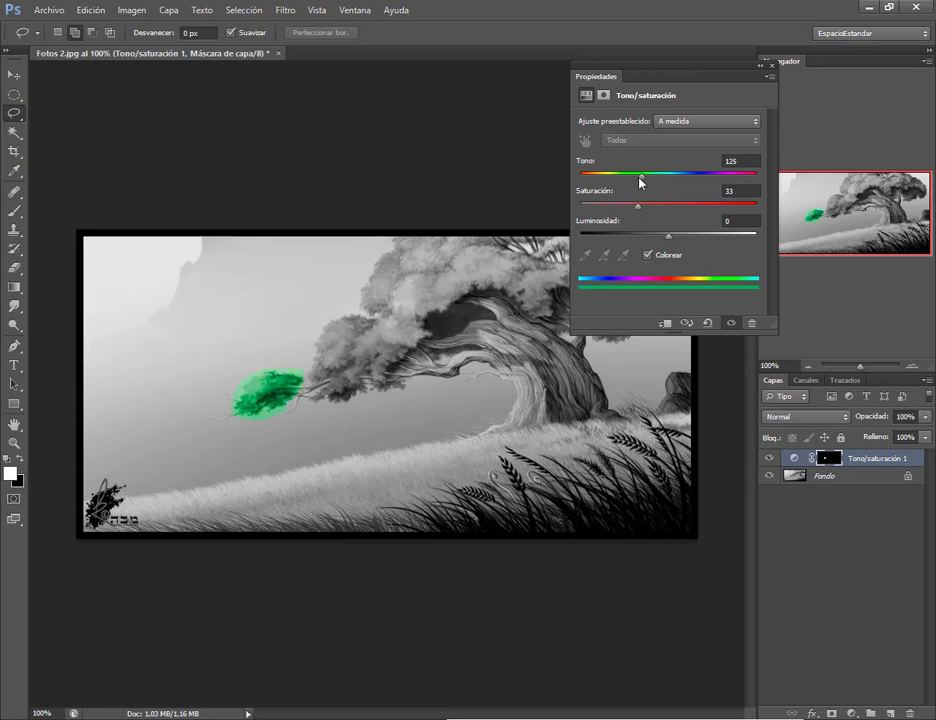
pyautogui.moveTo(641, 181); pyautogui.dragTo(636, 185)
pyautogui.click(760, 66)
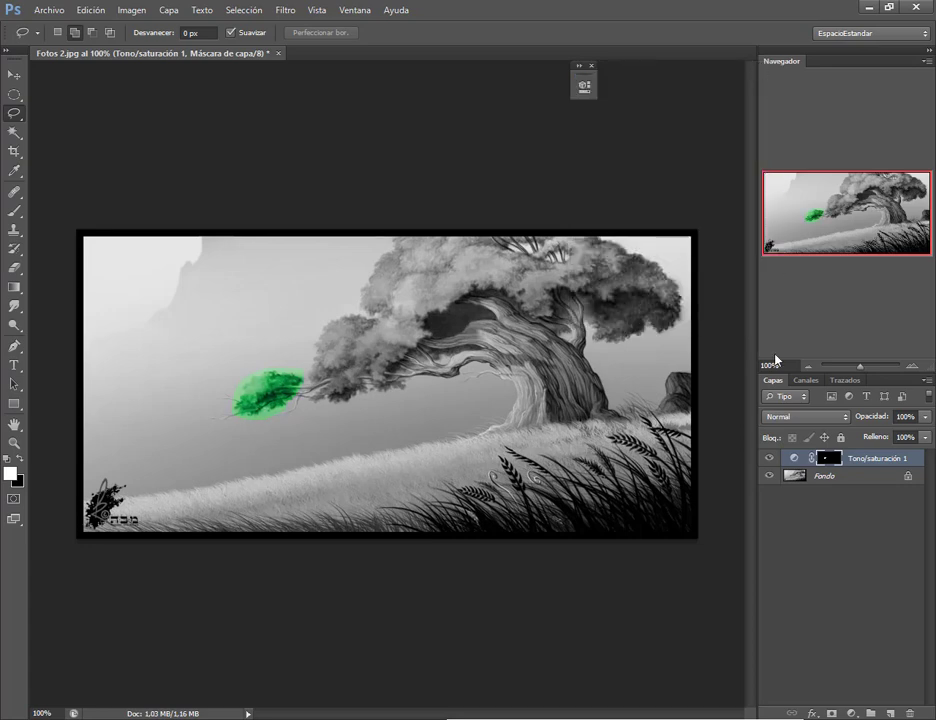
pyautogui.scroll(5, 292, 386)
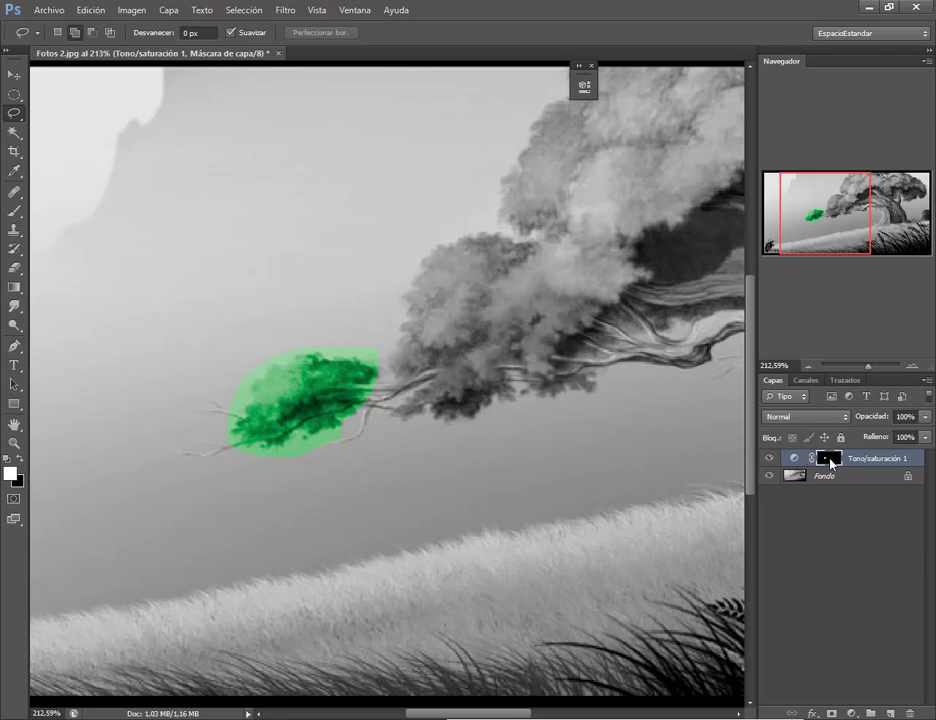
# Trim the green spill around the branch tip on the layer mask with a 20 px eraser, touching up the leaves with the brush.
pyautogui.click(14, 268)
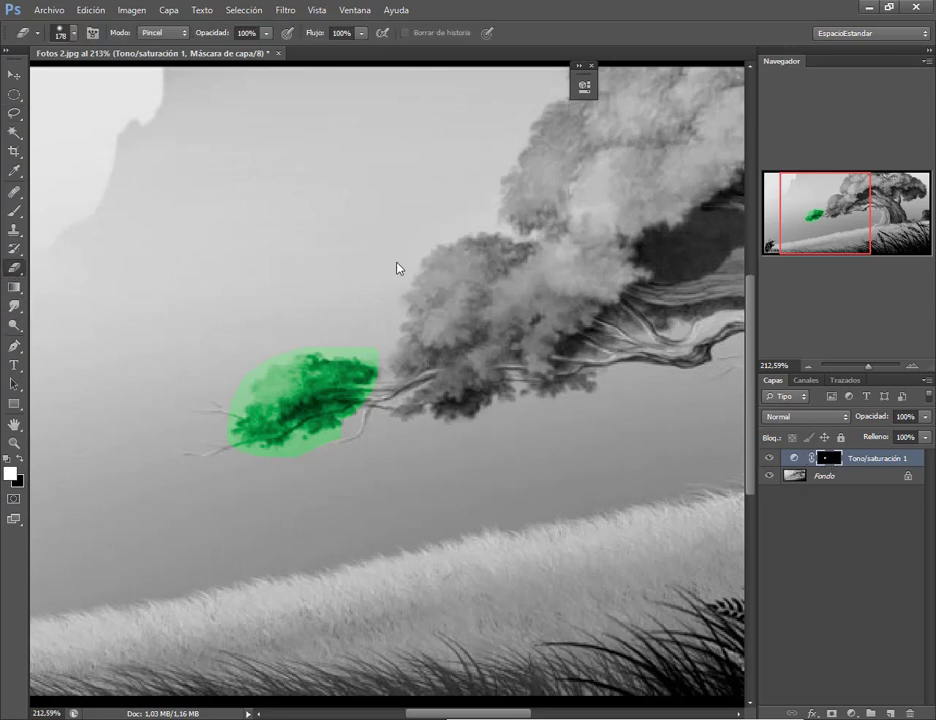
pyautogui.rightClick(448, 205)
pyautogui.write('38')
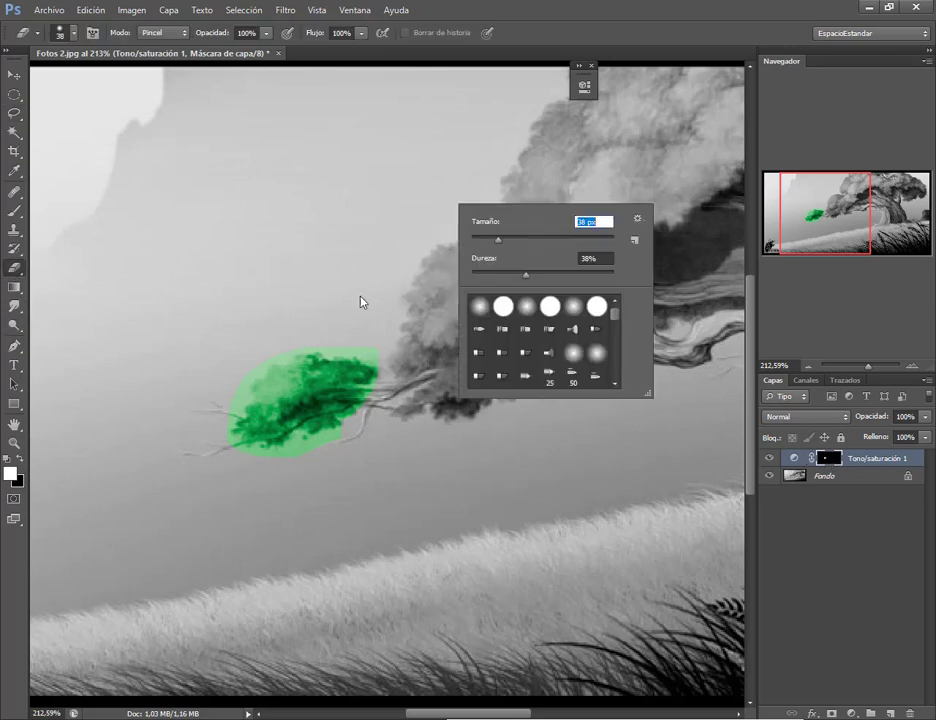
pyautogui.moveTo(498, 240); pyautogui.dragTo(492, 240)
pyautogui.click(358, 346)
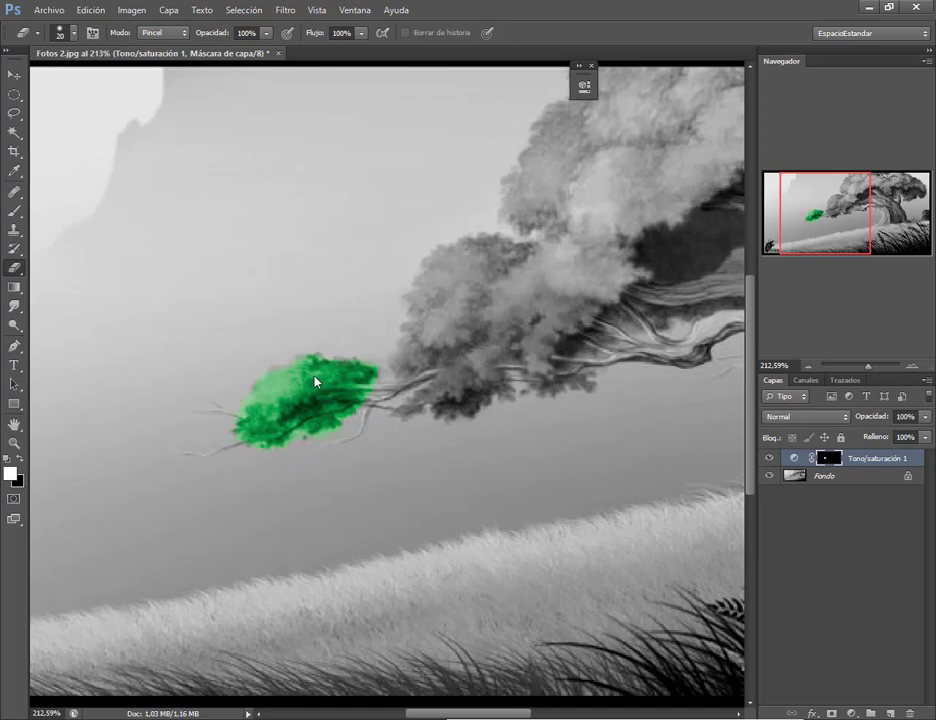
pyautogui.press('b')
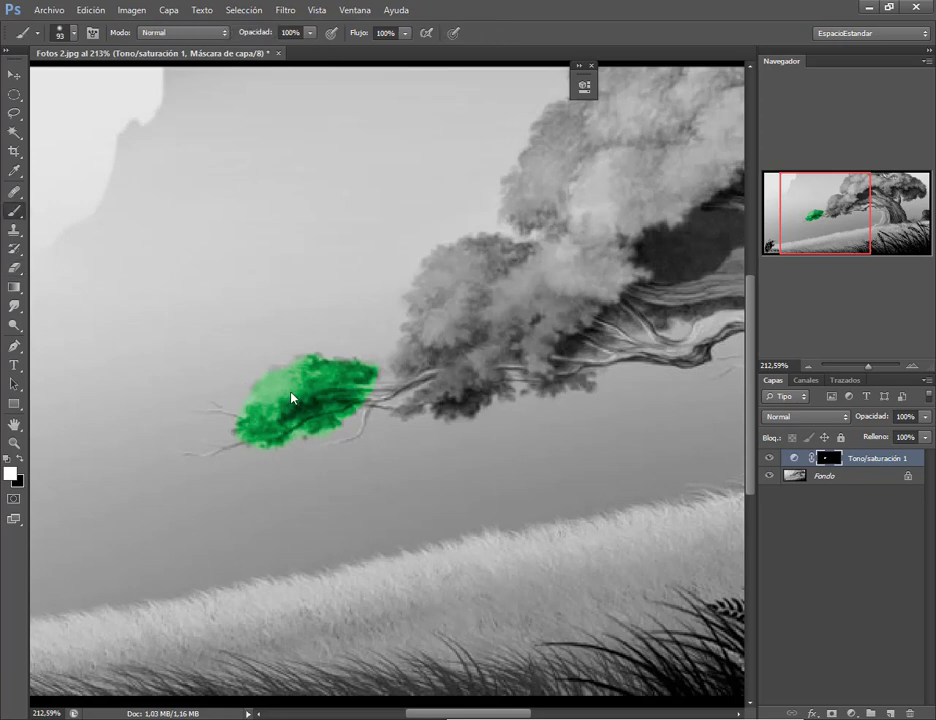
pyautogui.moveTo(291, 399)
pyautogui.mouseDown()
pyautogui.moveTo(244, 401)
pyautogui.moveTo(274, 401)
pyautogui.mouseUp()
pyautogui.press('e')
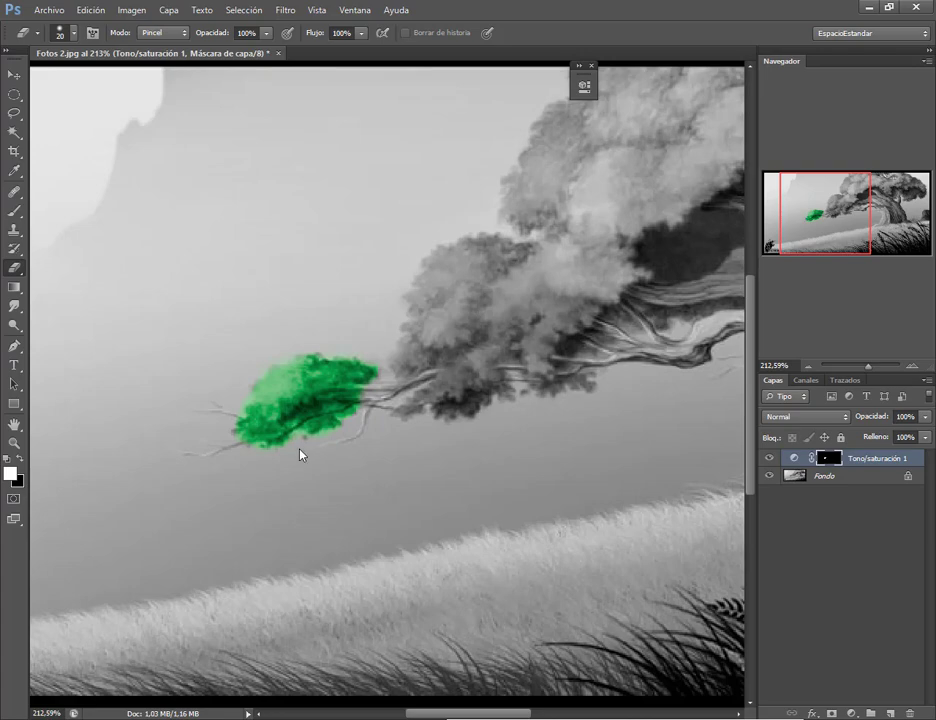
# Extend the green tint over the neighbouring foliage cluster by painting the layer mask with a 26 px brush.
pyautogui.scroll(-4, 299, 455)
pyautogui.scroll(3, 460, 315)
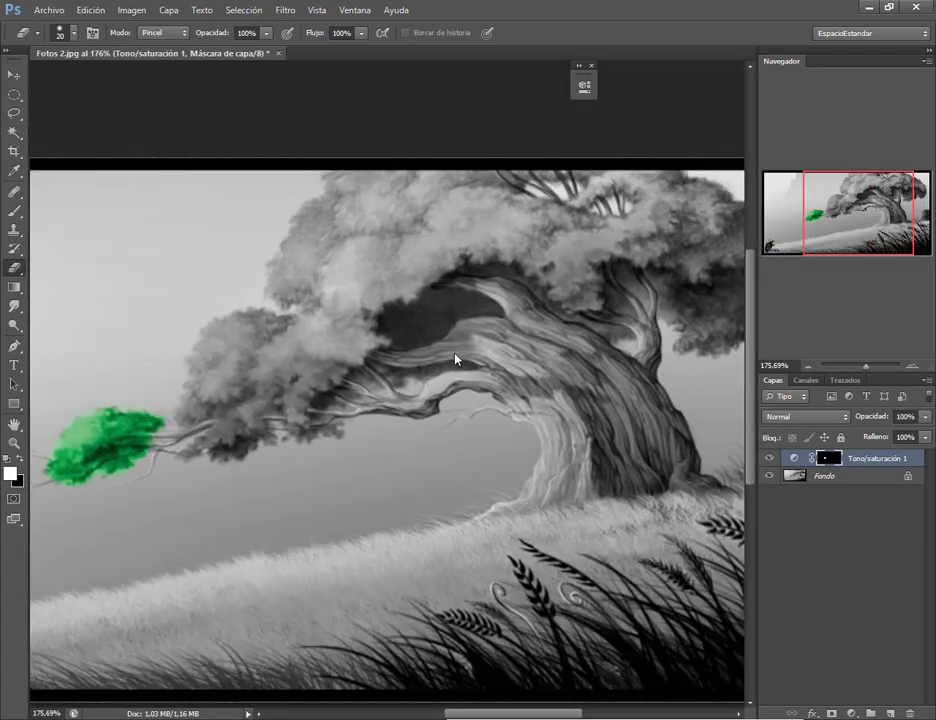
pyautogui.press('b')
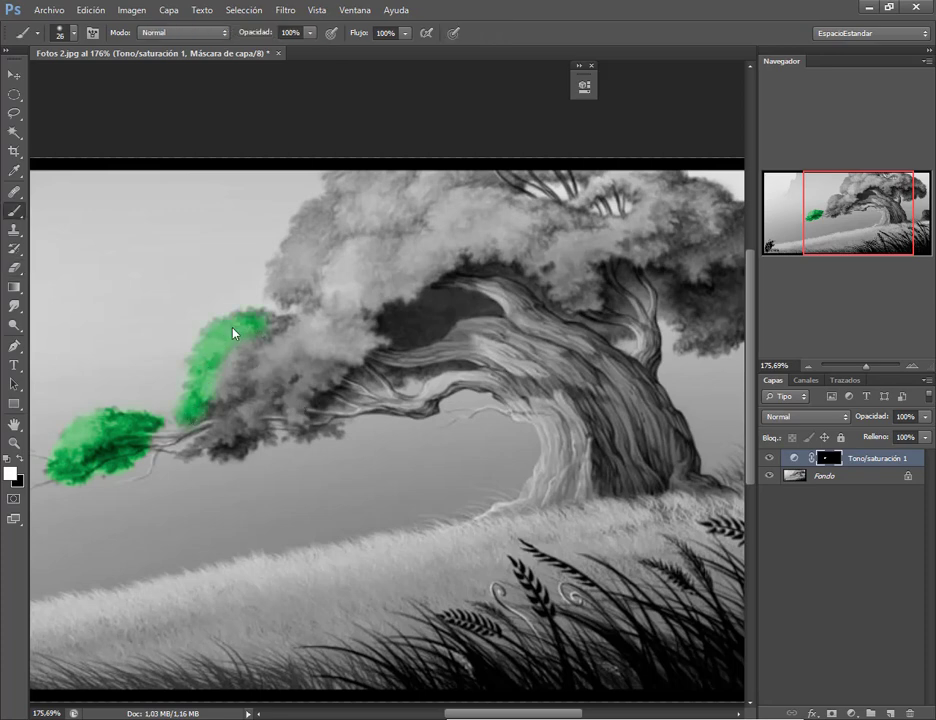
pyautogui.moveTo(233, 333)
pyautogui.mouseDown()
pyautogui.moveTo(304, 334)
pyautogui.moveTo(261, 334)
pyautogui.moveTo(346, 324)
pyautogui.moveTo(356, 348)
pyautogui.moveTo(330, 363)
pyautogui.moveTo(245, 377)
pyautogui.moveTo(222, 394)
pyautogui.moveTo(231, 424)
pyautogui.moveTo(221, 449)
pyautogui.moveTo(323, 372)
pyautogui.mouseUp()
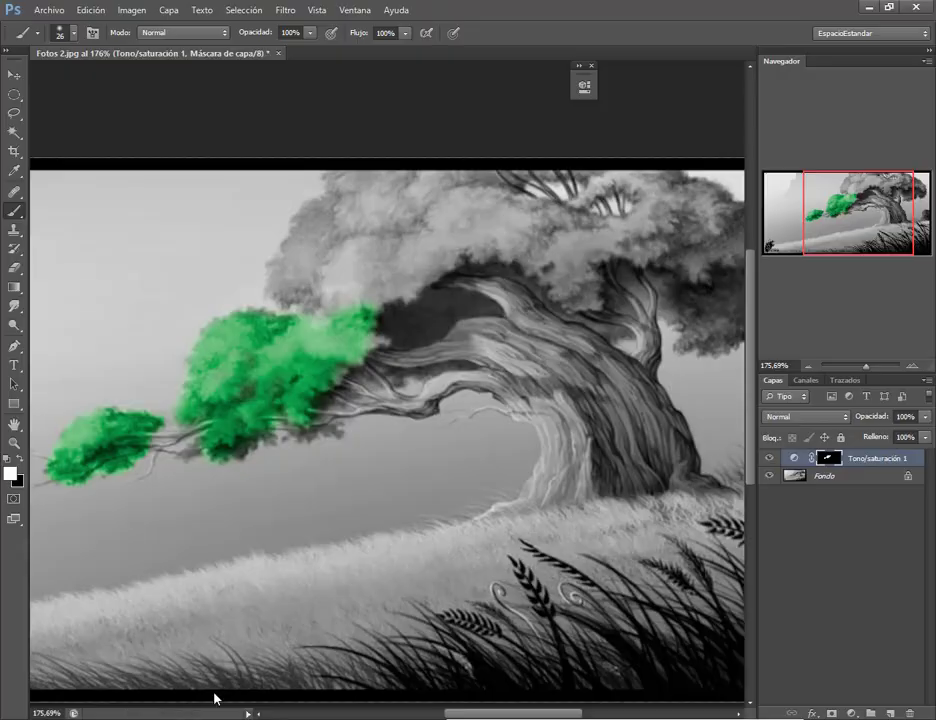
pyautogui.click(92, 615)
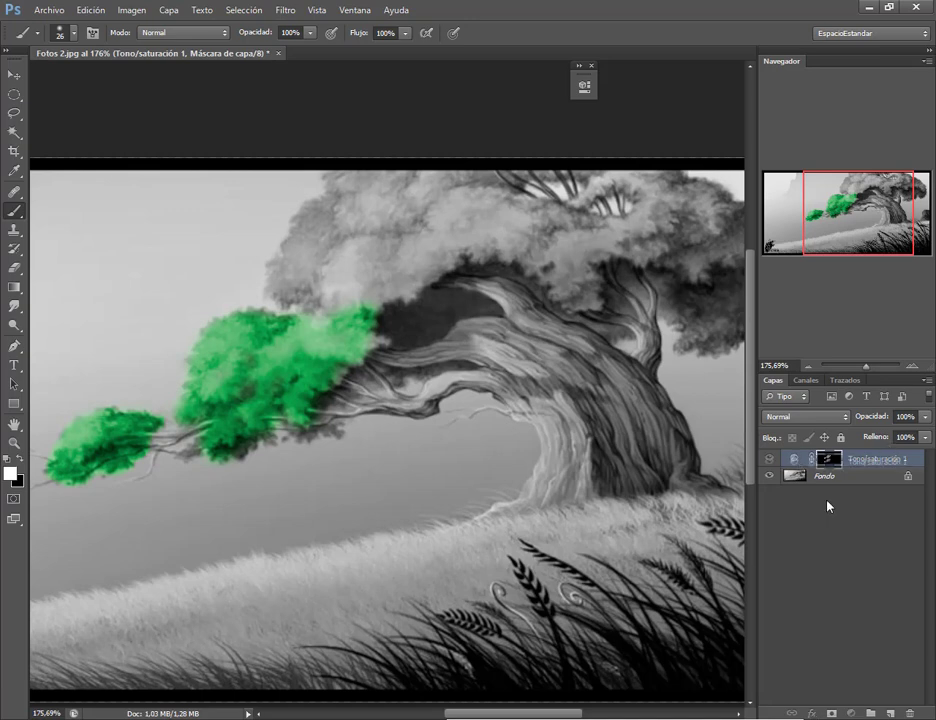
# Delete the Tono/saturación adjustment layer and outline the small leafy branch tip again with the Lasso.
pyautogui.moveTo(835, 462); pyautogui.dragTo(909, 713)
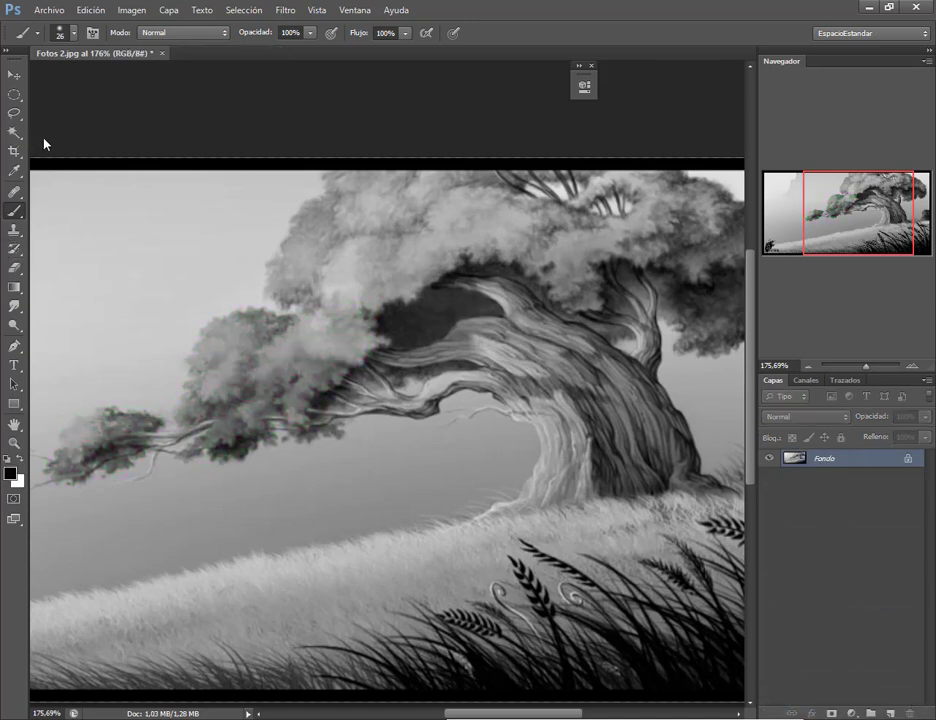
pyautogui.click(10, 117)
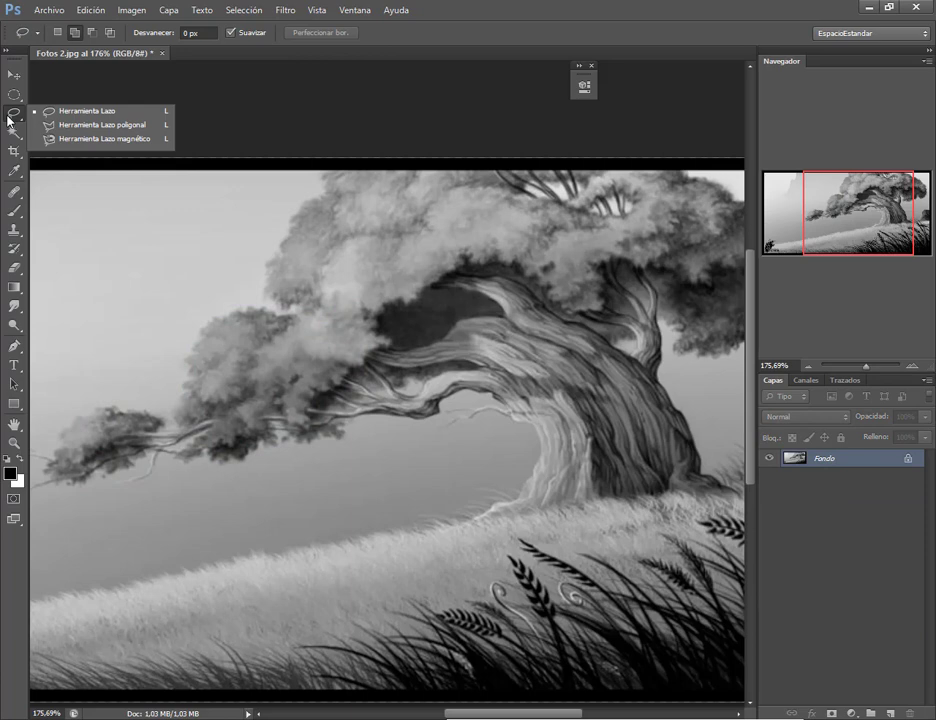
pyautogui.click(73, 119)
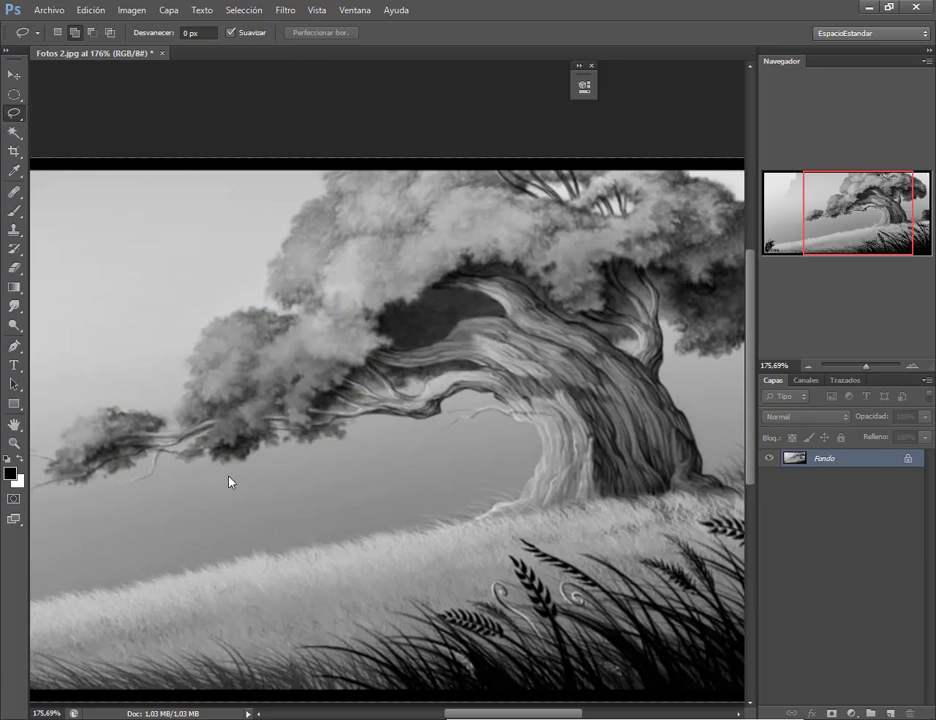
pyautogui.moveTo(230, 482); pyautogui.dragTo(330, 449)
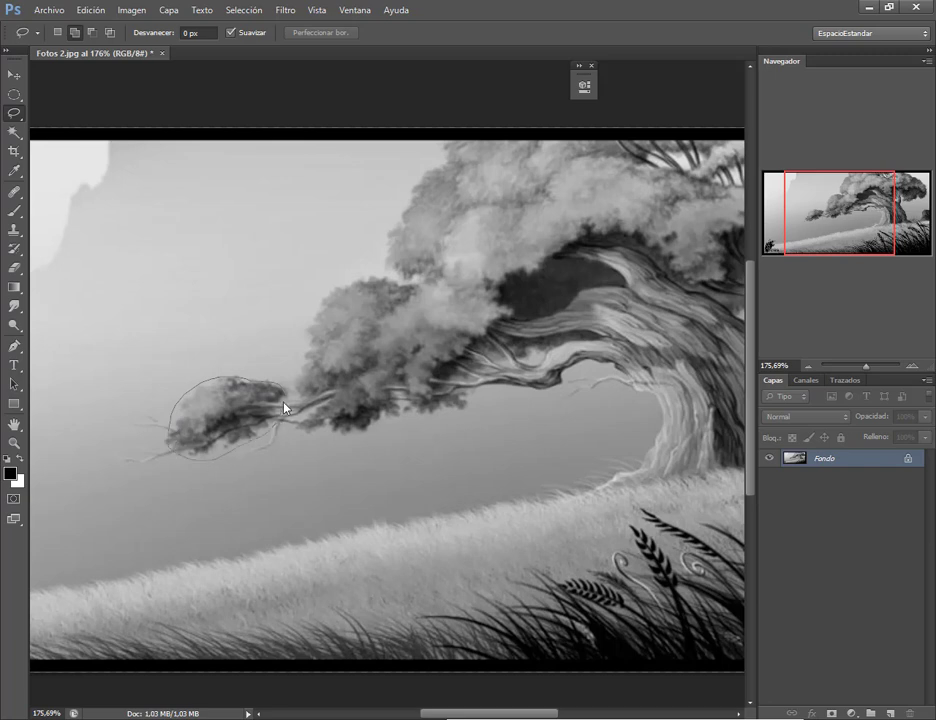
pyautogui.moveTo(285, 407); pyautogui.dragTo(284, 402)
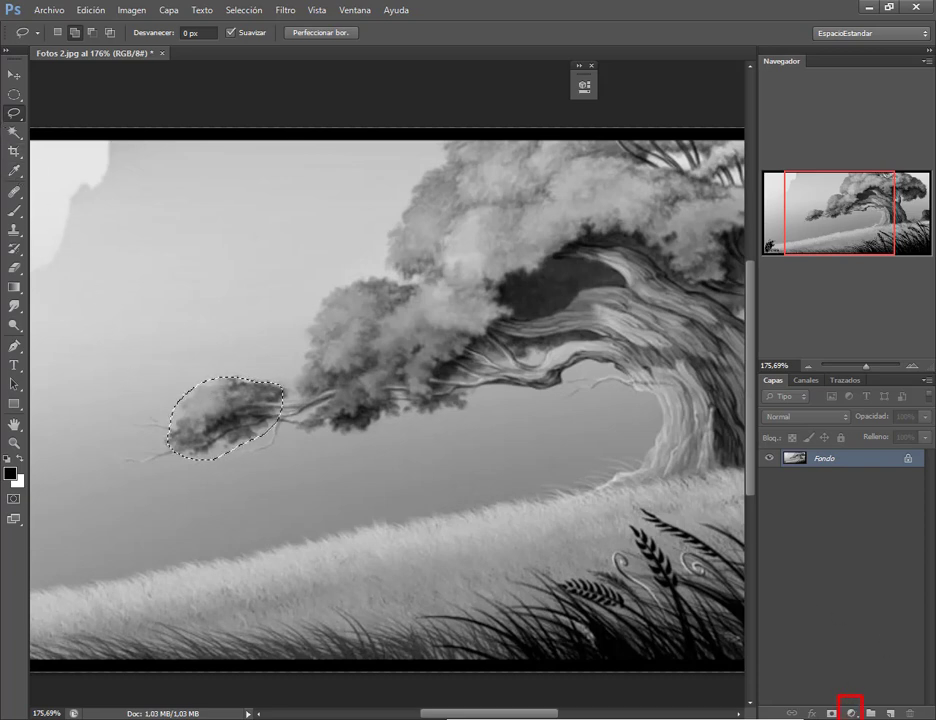
# Add a Tono/saturación adjustment layer limited to the branch tip selection, with Colorear enabled and a green Tono.
pyautogui.click(849, 711)
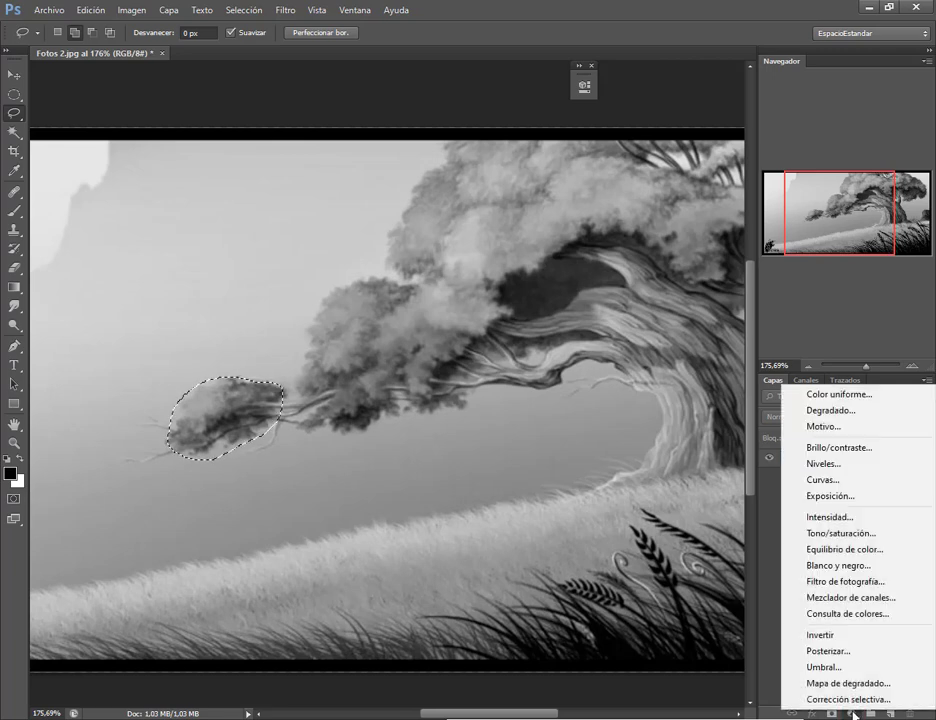
pyautogui.click(840, 533)
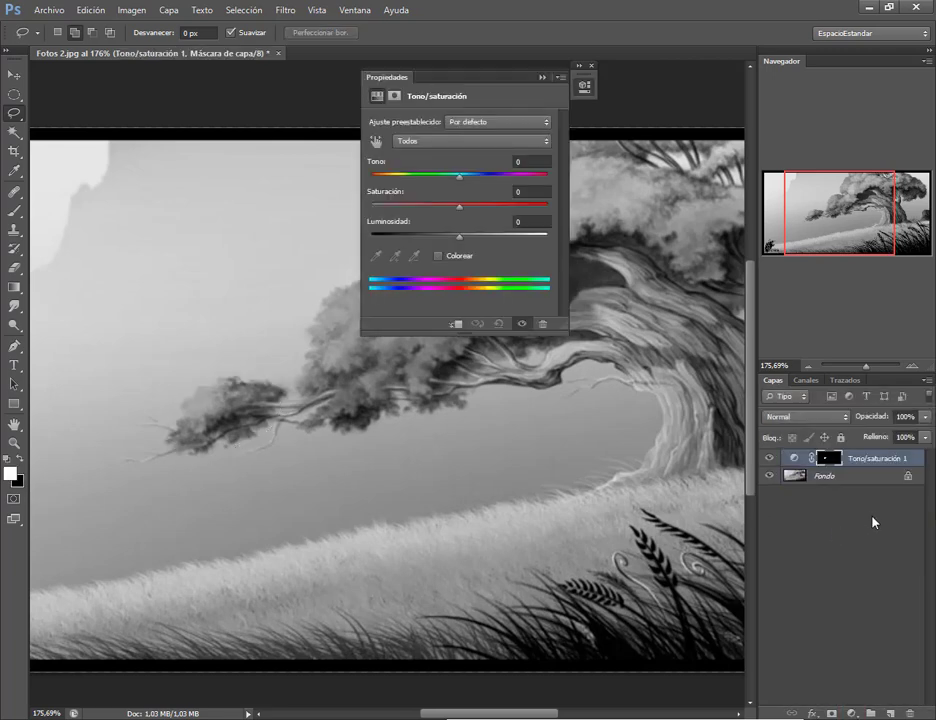
pyautogui.click(438, 256)
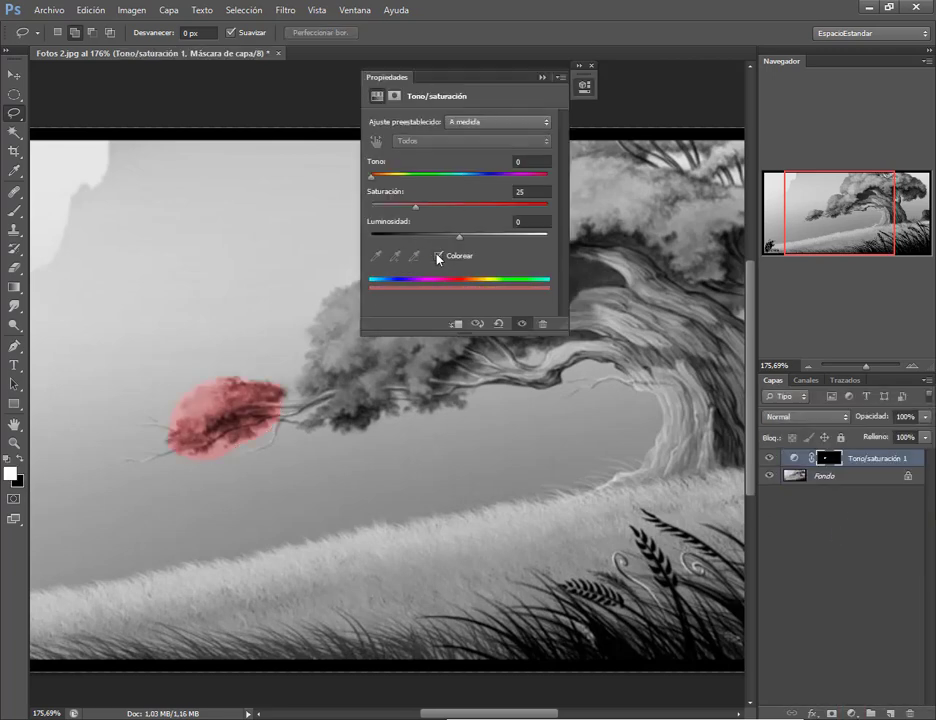
pyautogui.click(421, 176)
pyautogui.click(541, 77)
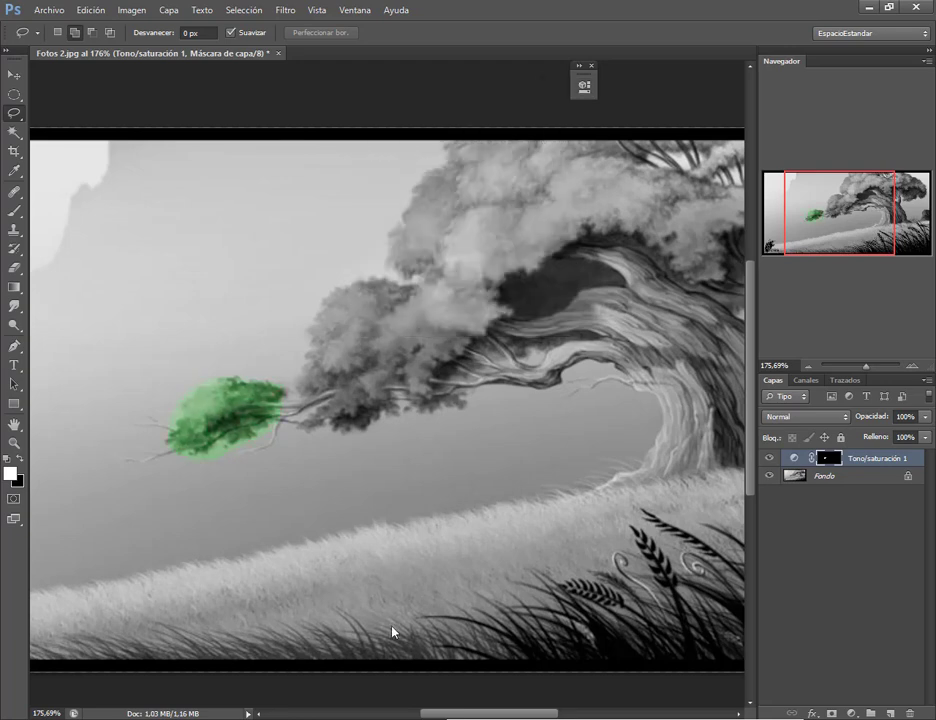
# Switch to the Google Meet call to check its chat messages, and return to the tree photo in Photoshop.
pyautogui.moveTo(203, 716)
pyautogui.click(120, 585)
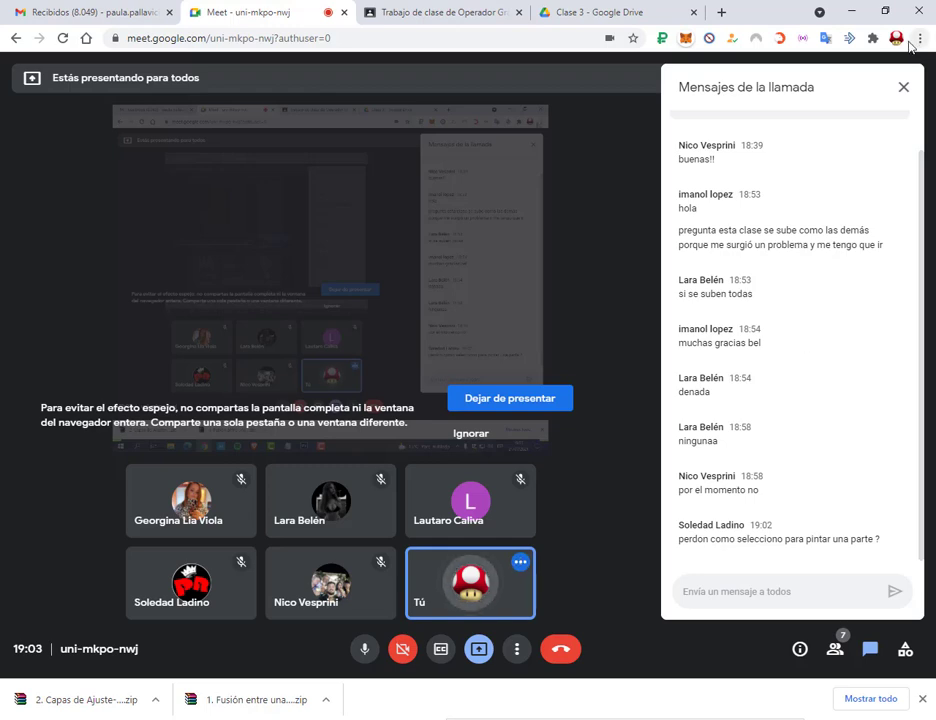
pyautogui.click(853, 8)
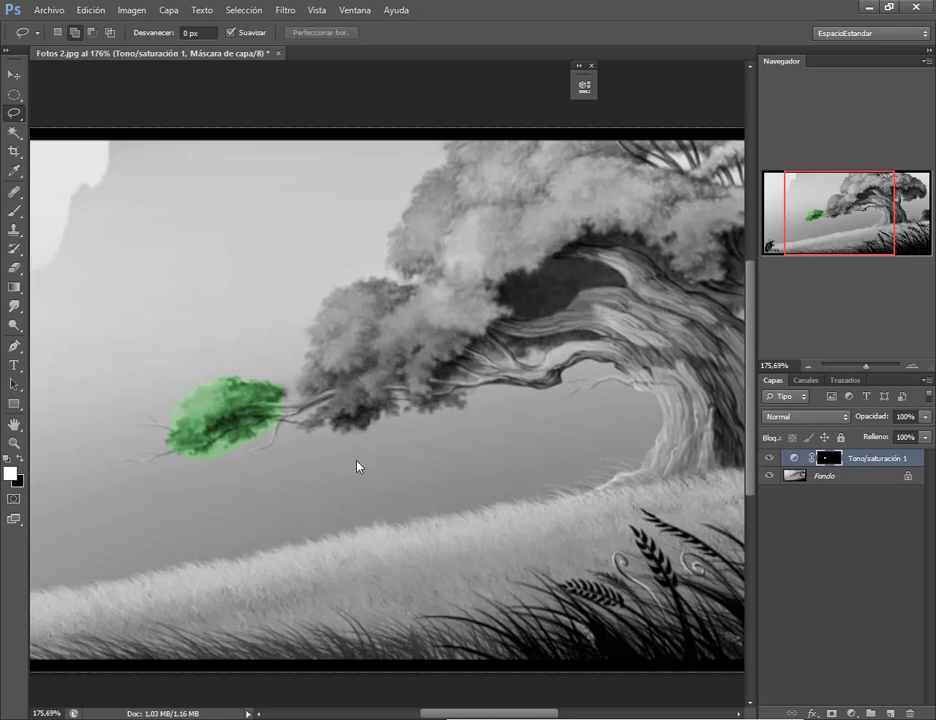
# Paint the layer mask with a soft 50 px brush to spread the green over the tree's main canopy.
pyautogui.press('b')
pyautogui.keyDown('alt'); pyautogui.rightClick(361, 318); pyautogui.keyUp('alt')
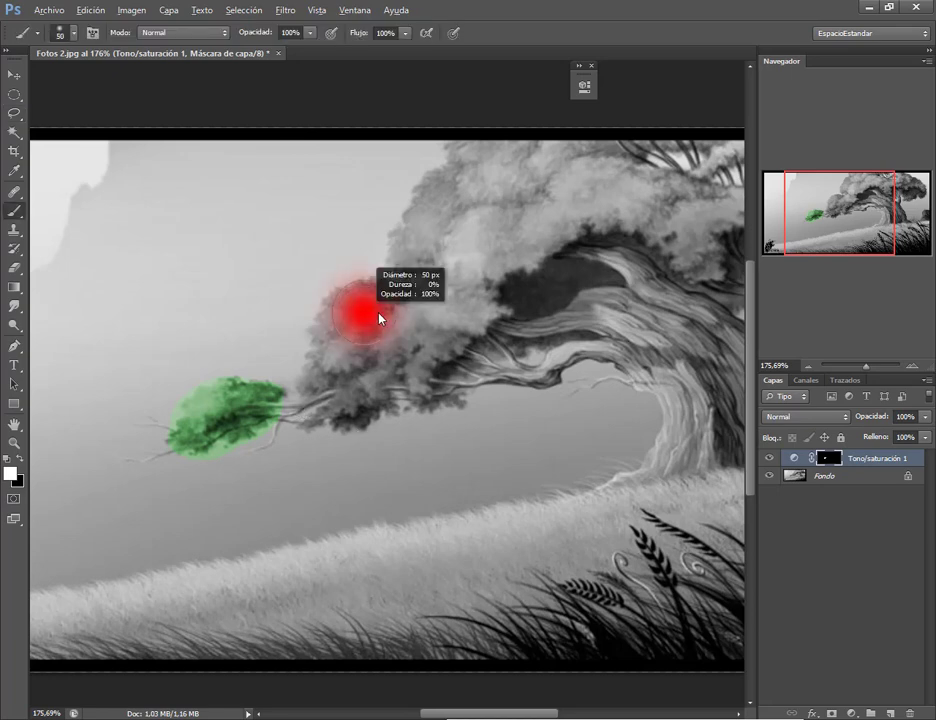
pyautogui.moveTo(365, 302); pyautogui.dragTo(357, 319)
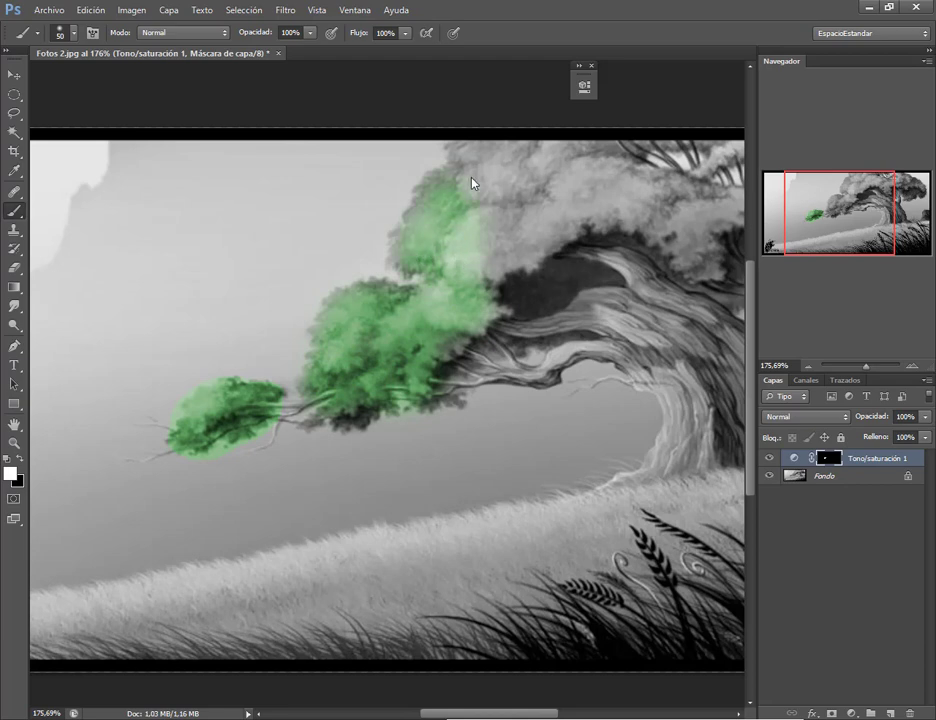
pyautogui.moveTo(709, 226)
pyautogui.mouseDown()
pyautogui.moveTo(600, 187)
pyautogui.moveTo(529, 158)
pyautogui.mouseUp()
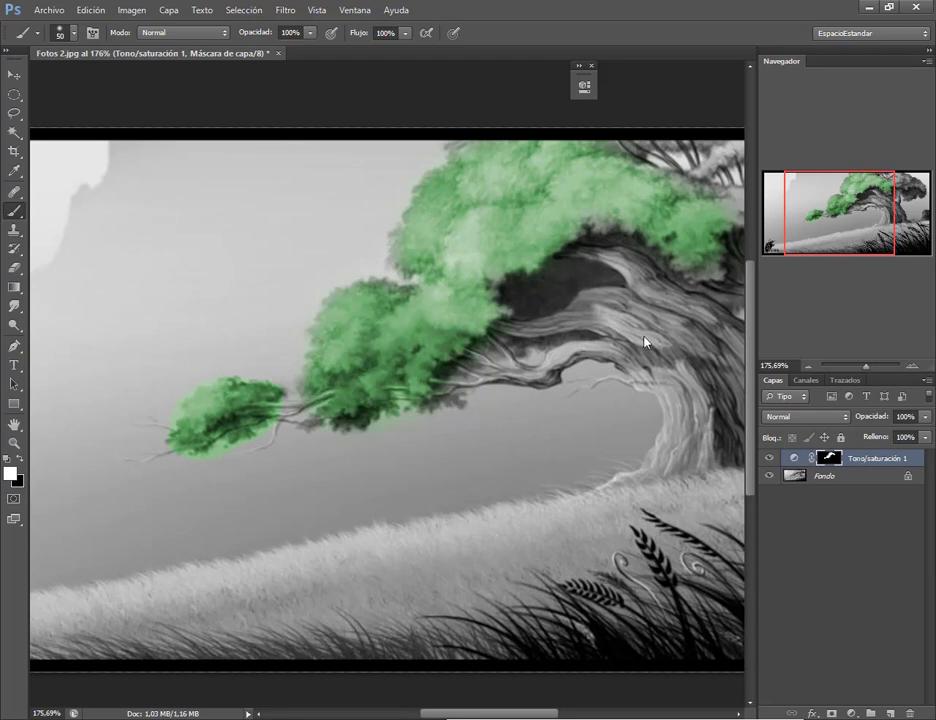
pyautogui.moveTo(646, 340); pyautogui.dragTo(474, 410)
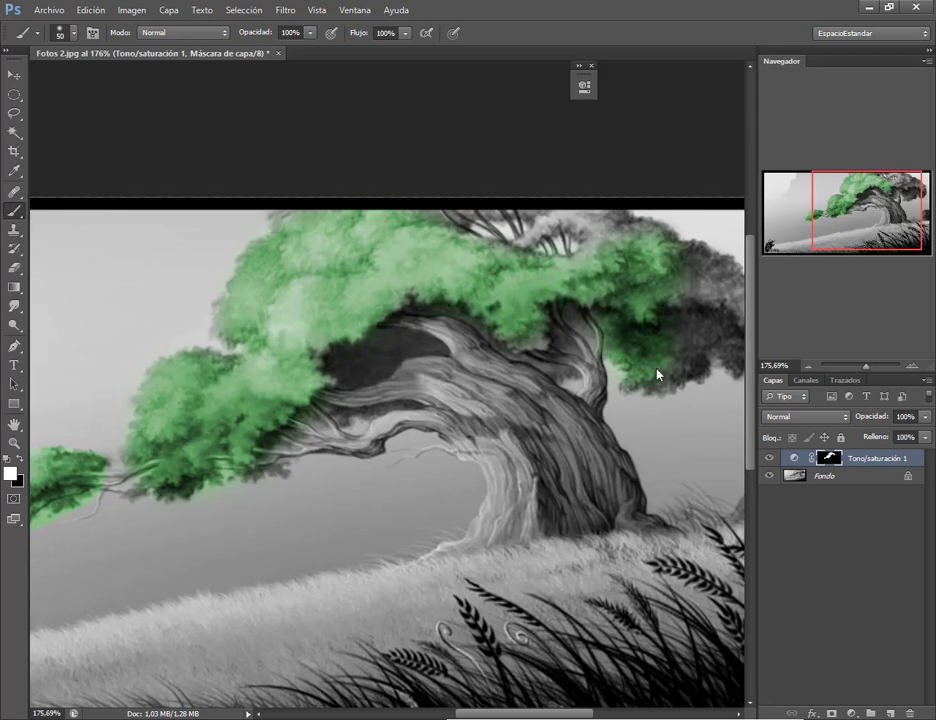
pyautogui.moveTo(689, 320); pyautogui.dragTo(597, 322)
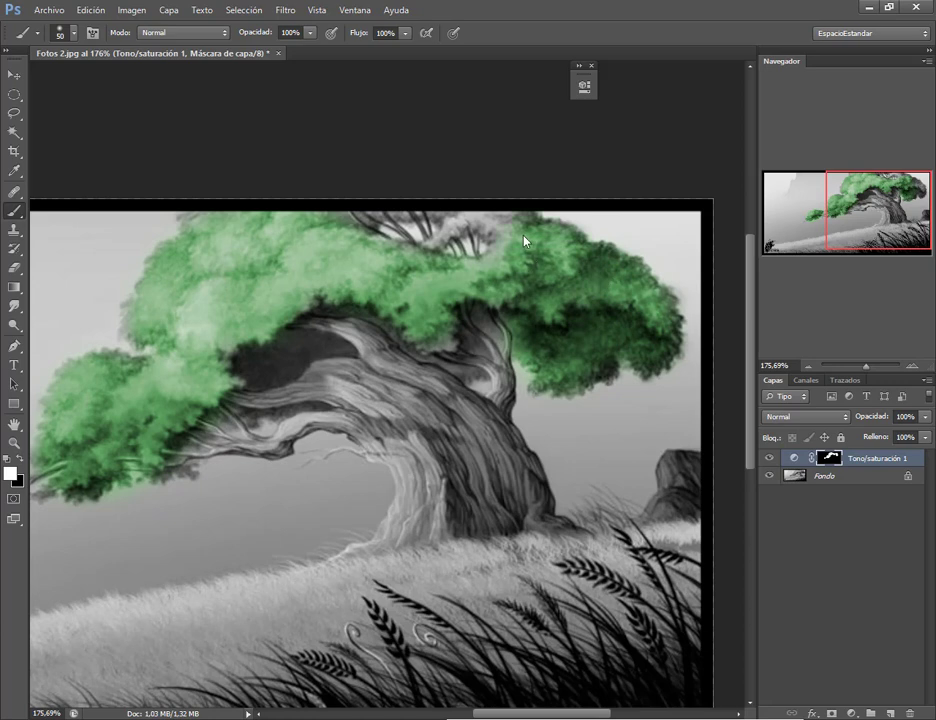
# Extend the green with a 27 px brush over the remaining top leaves, the gaps between branches and the lower foliage edge.
pyautogui.moveTo(531, 264); pyautogui.dragTo(506, 264)
pyautogui.moveTo(490, 222)
pyautogui.mouseDown()
pyautogui.moveTo(436, 243)
pyautogui.moveTo(455, 214)
pyautogui.mouseUp()
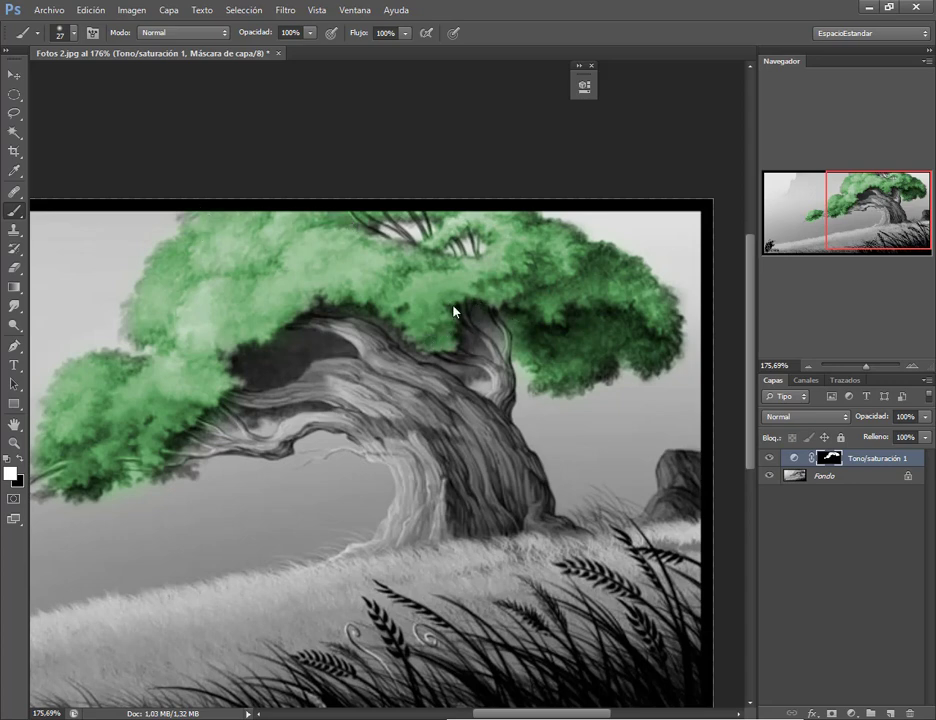
pyautogui.moveTo(258, 368); pyautogui.dragTo(279, 387)
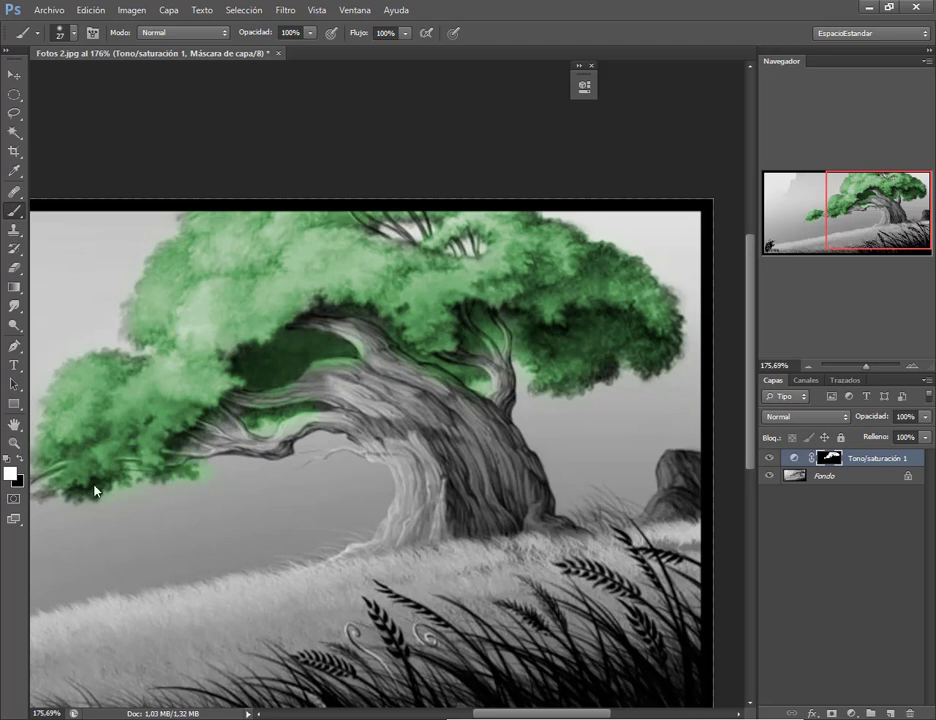
pyautogui.moveTo(202, 468); pyautogui.dragTo(246, 455)
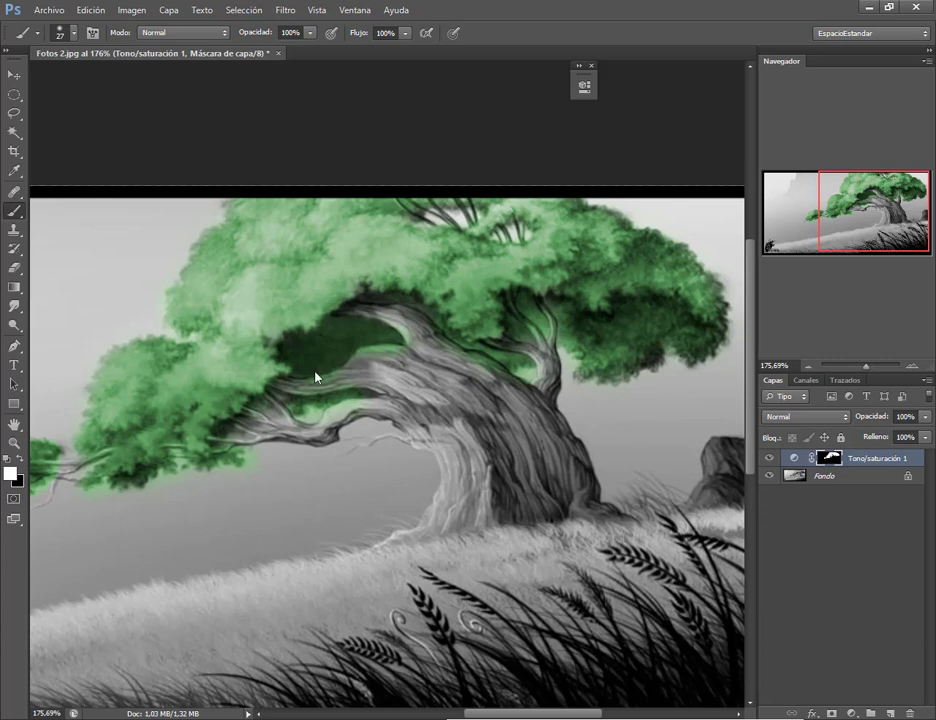
# Select the tree trunk down to its base in the grass with the Lasso.
pyautogui.click(14, 113)
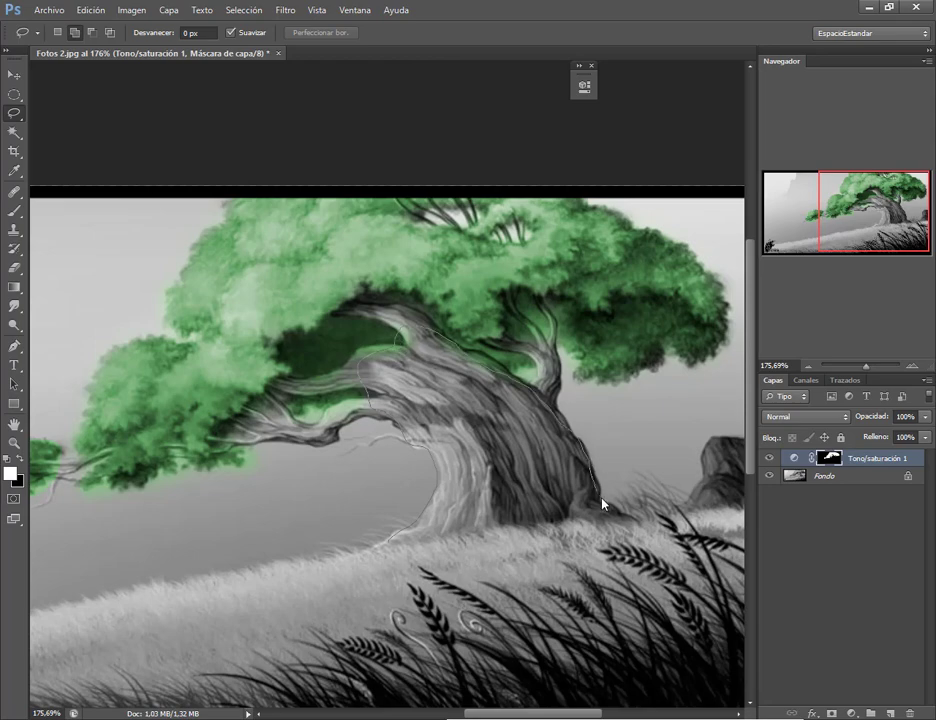
pyautogui.moveTo(597, 531); pyautogui.dragTo(483, 529)
pyautogui.moveTo(393, 554); pyautogui.dragTo(371, 549)
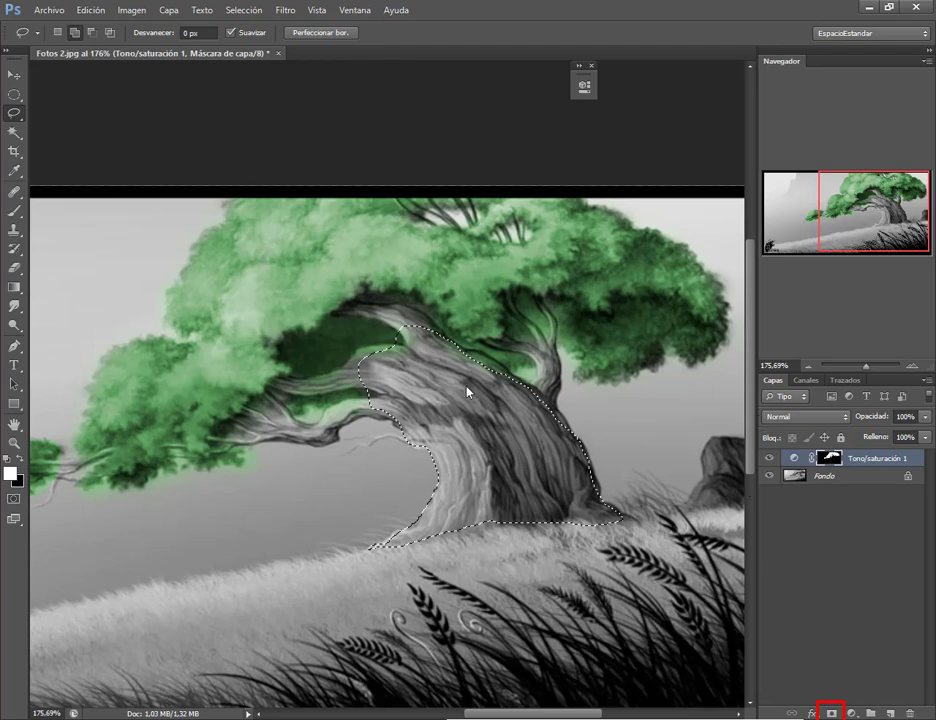
pyautogui.click(831, 713)
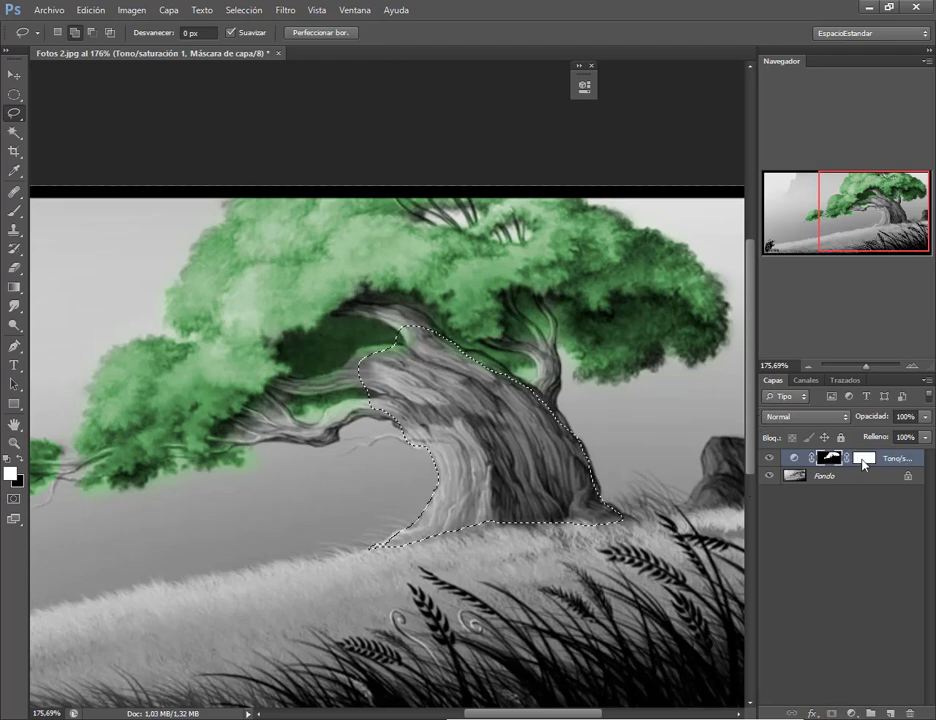
pyautogui.moveTo(908, 621); pyautogui.dragTo(909, 711)
pyautogui.click(411, 278)
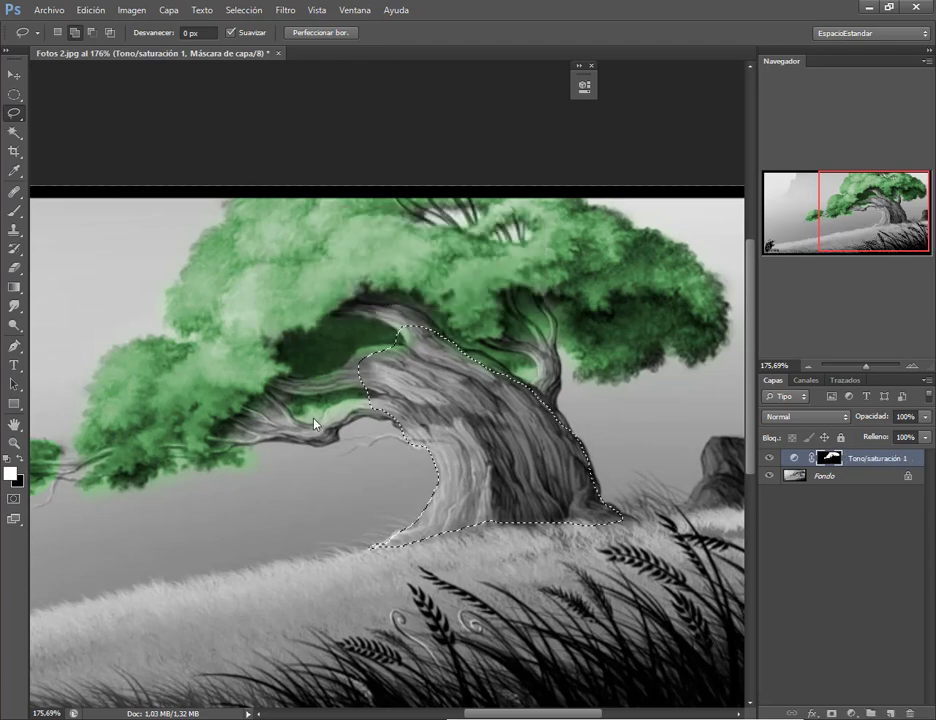
# Add a second Tono/saturación adjustment layer directly above Fondo, limited to the trunk selection.
pyautogui.click(856, 479)
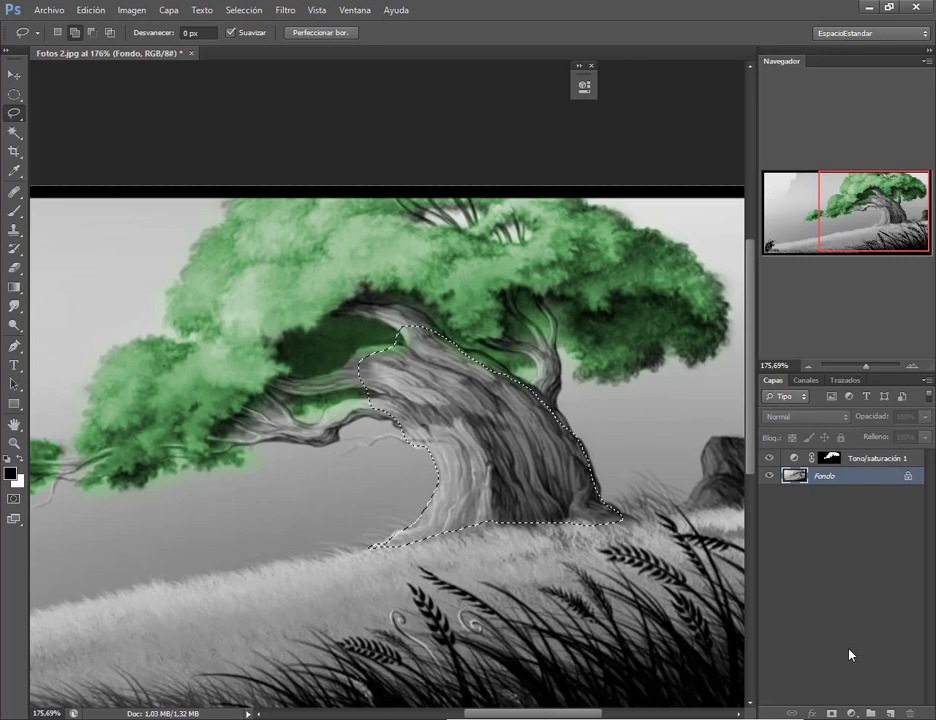
pyautogui.click(851, 713)
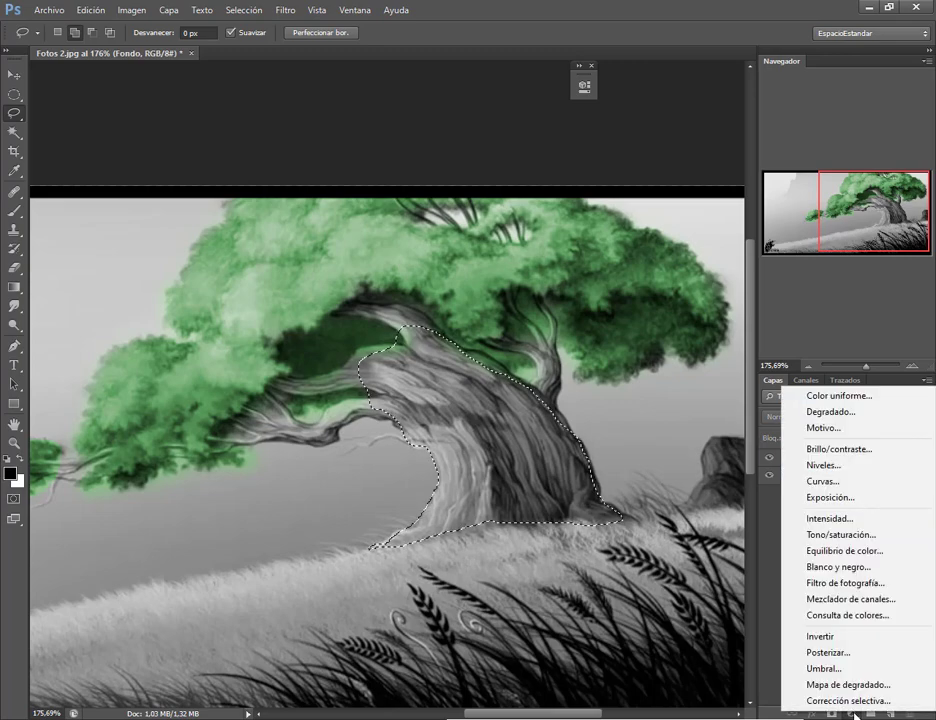
pyautogui.click(852, 536)
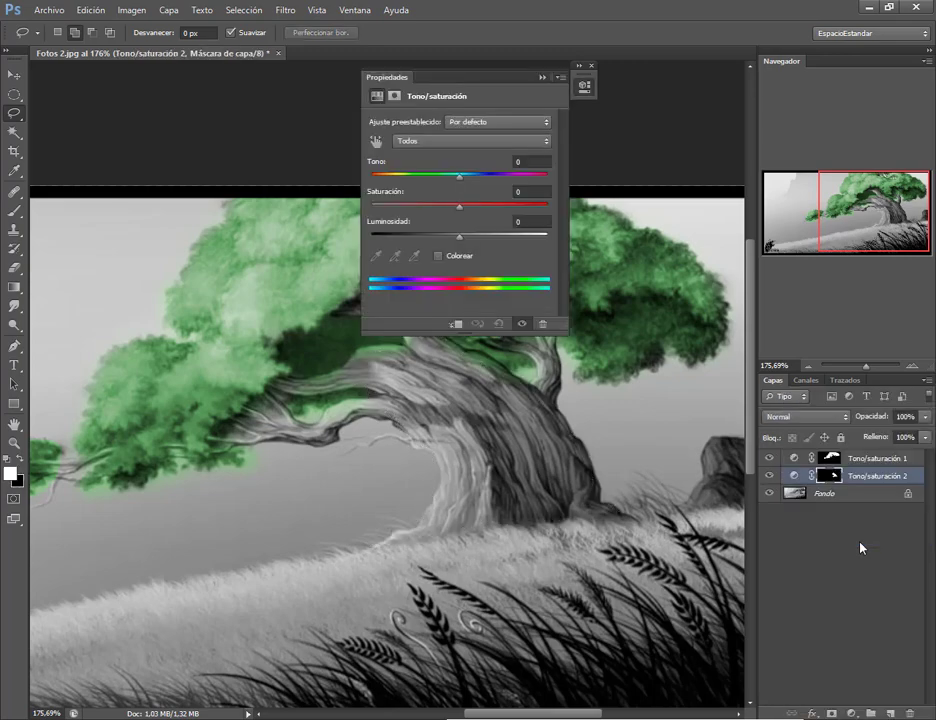
# Colorize the trunk golden brown in the Tono/saturación 2 layer by enabling Colorear and adjusting Tono and Saturación.
pyautogui.click(449, 256)
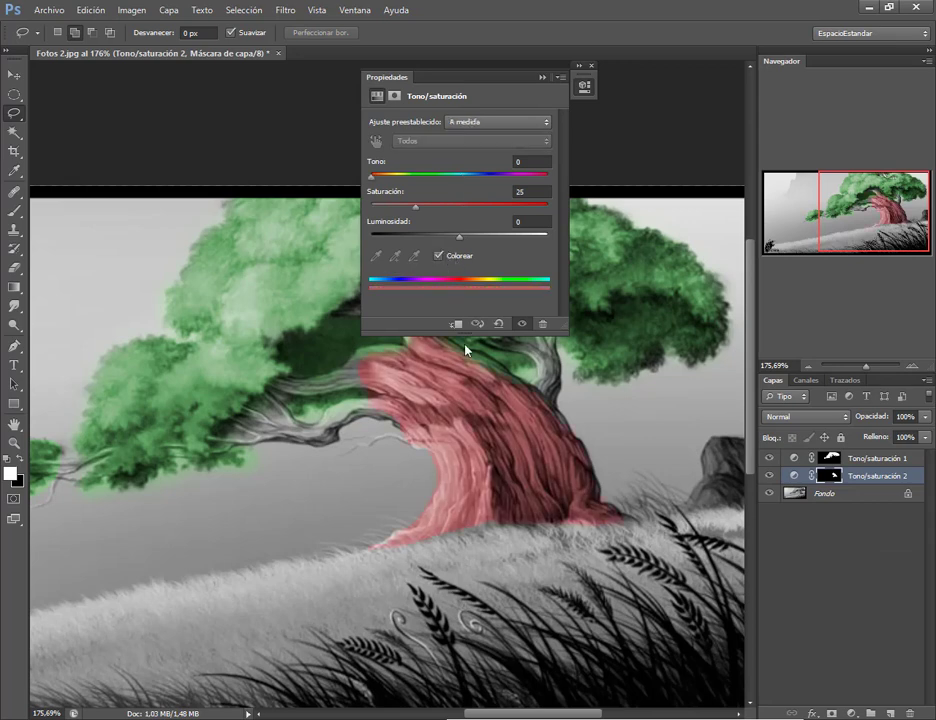
pyautogui.moveTo(372, 176); pyautogui.dragTo(411, 215)
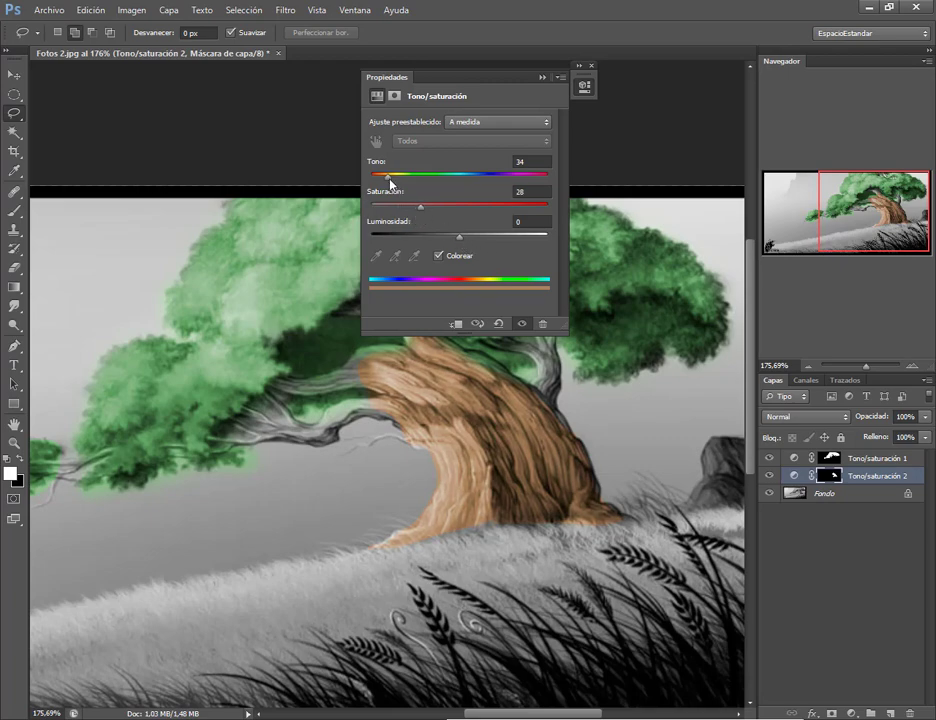
pyautogui.moveTo(389, 183); pyautogui.dragTo(422, 212)
pyautogui.click(541, 77)
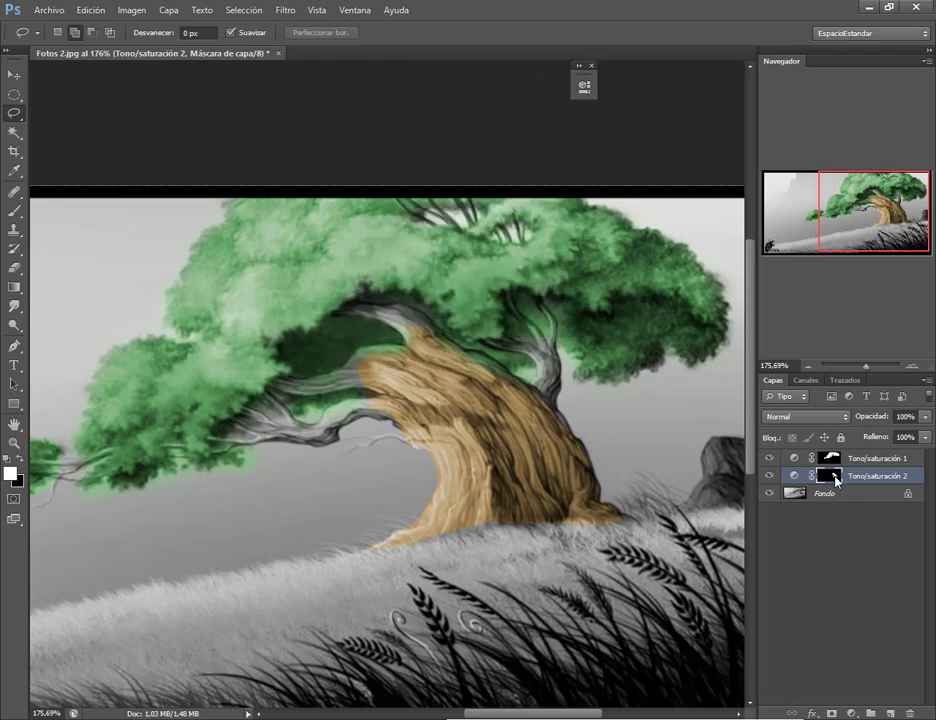
# Target the Tono/saturación 2 layer mask and brush brown onto the trunk's left edge with the 27 px brush.
pyautogui.click(795, 475)
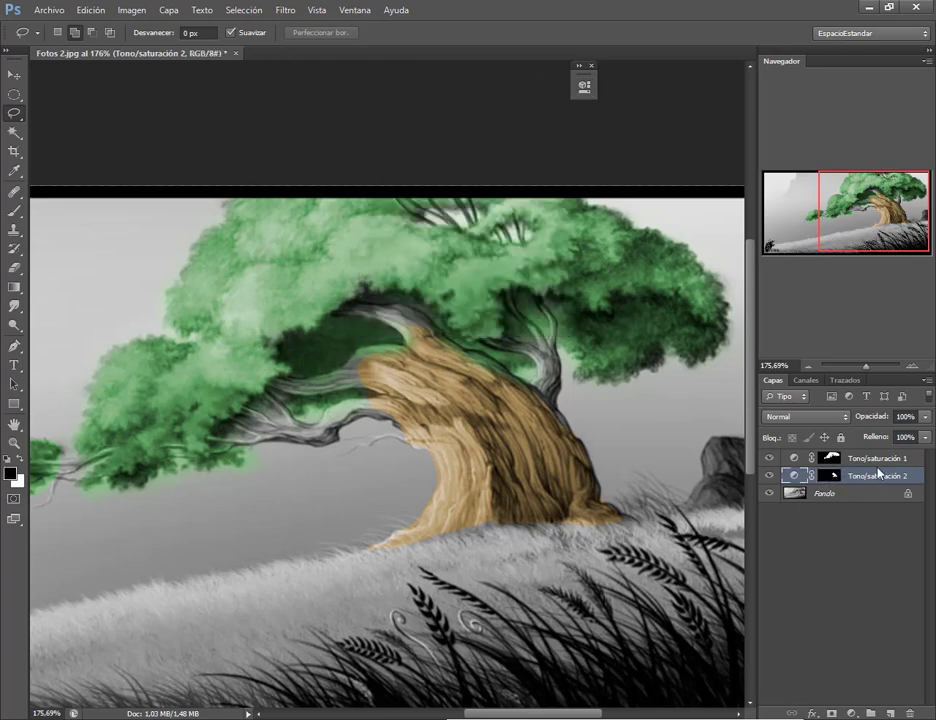
pyautogui.hotkey('ctrl', '\\')
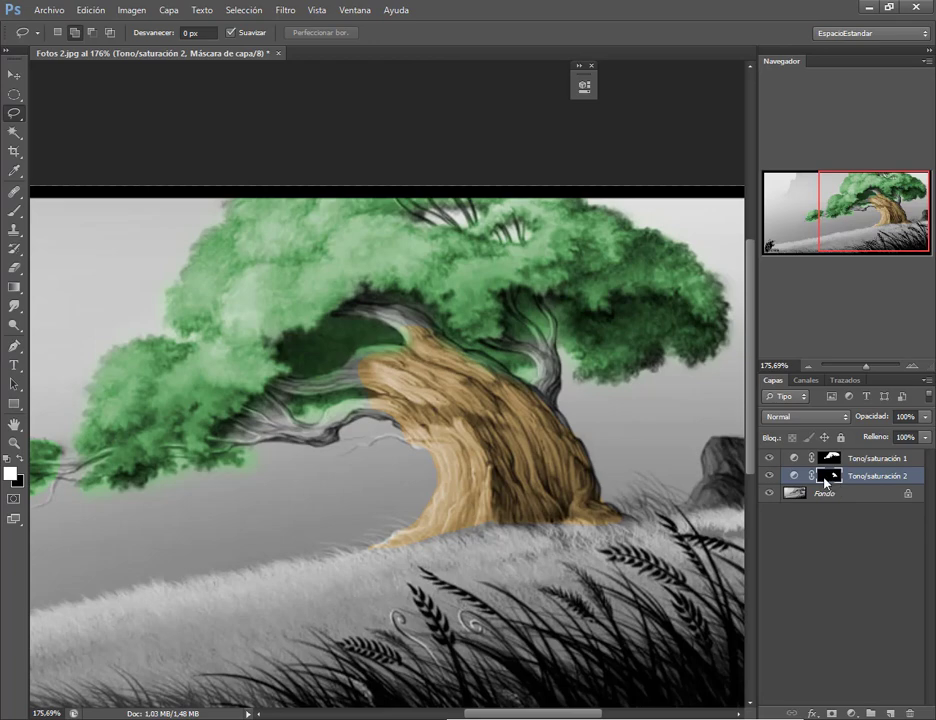
pyautogui.press('b')
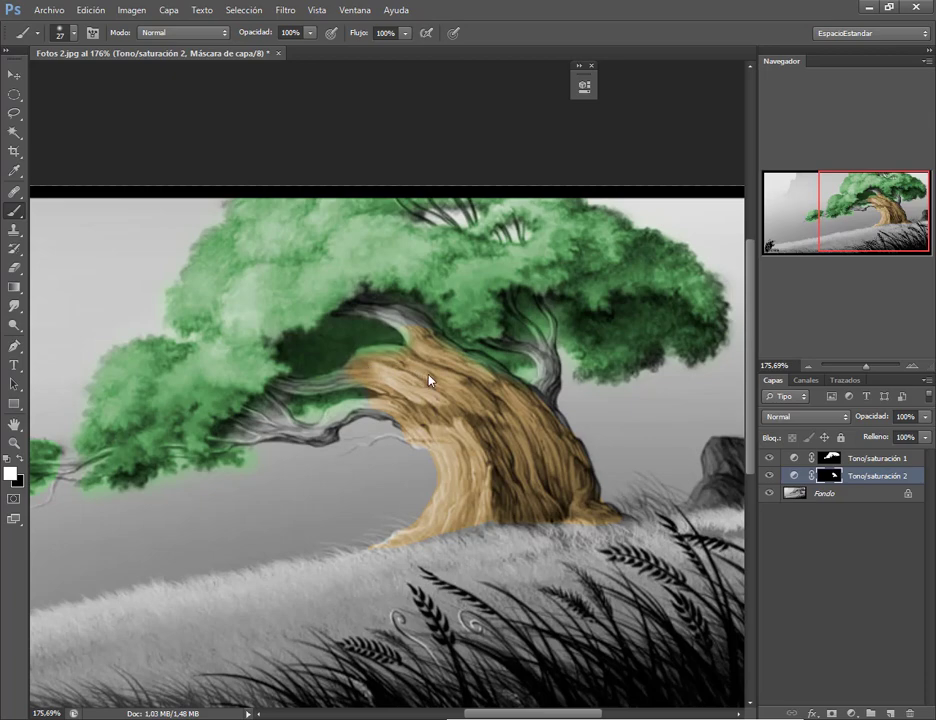
pyautogui.scroll(3, 428, 380)
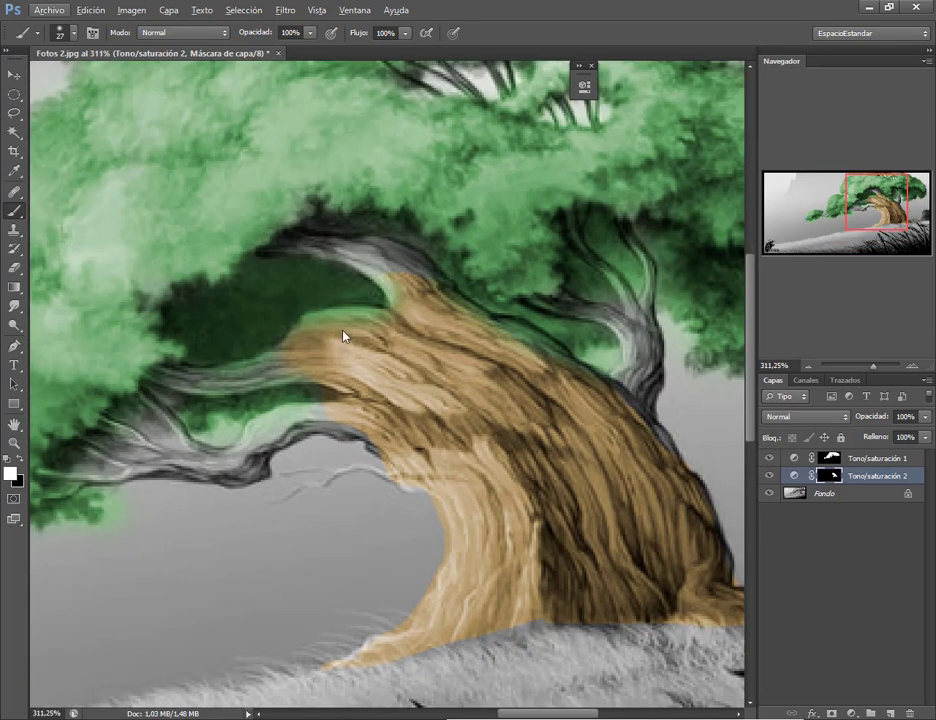
# Erase the green spill along the trunk edges and left branches from the Tono/saturación 1 mask with a 20 px eraser.
pyautogui.click(769, 458)
pyautogui.click(770, 458)
pyautogui.click(831, 459)
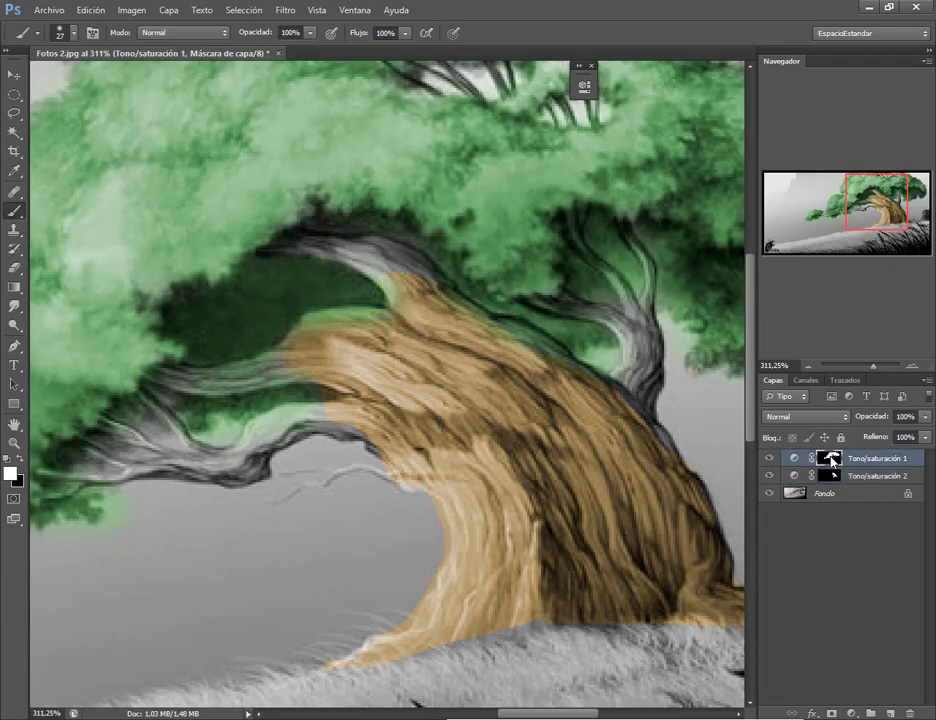
pyautogui.press('e')
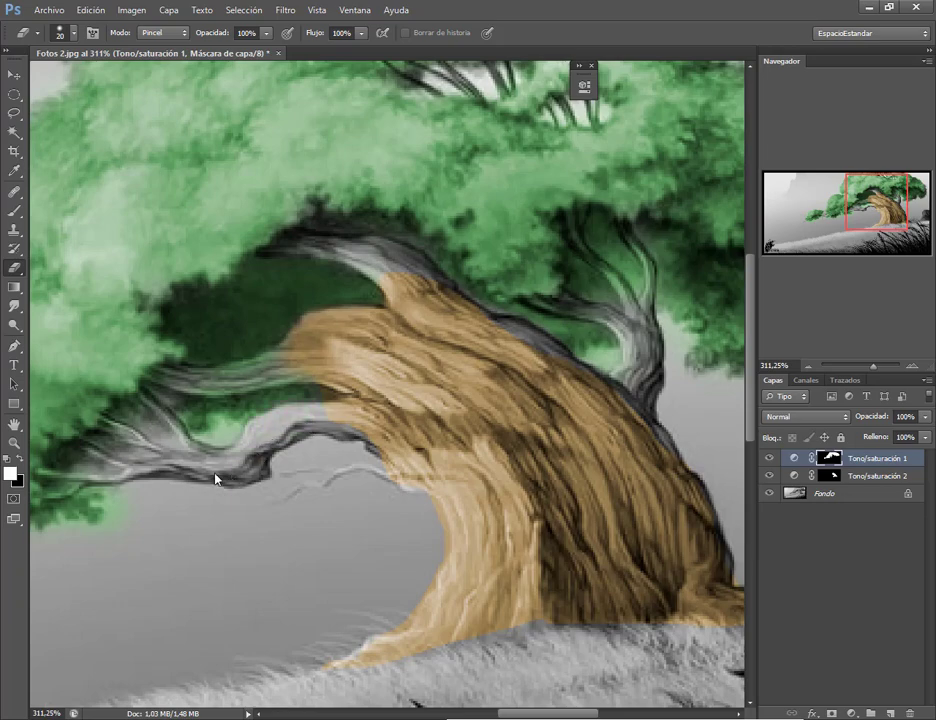
pyautogui.moveTo(279, 367)
pyautogui.mouseDown()
pyautogui.moveTo(278, 359)
pyautogui.moveTo(272, 371)
pyautogui.mouseUp()
# Paint brown along the middle left branch on the Tono/saturación 2 mask with a 15 px brush.
pyautogui.click(828, 476)
pyautogui.press('b')
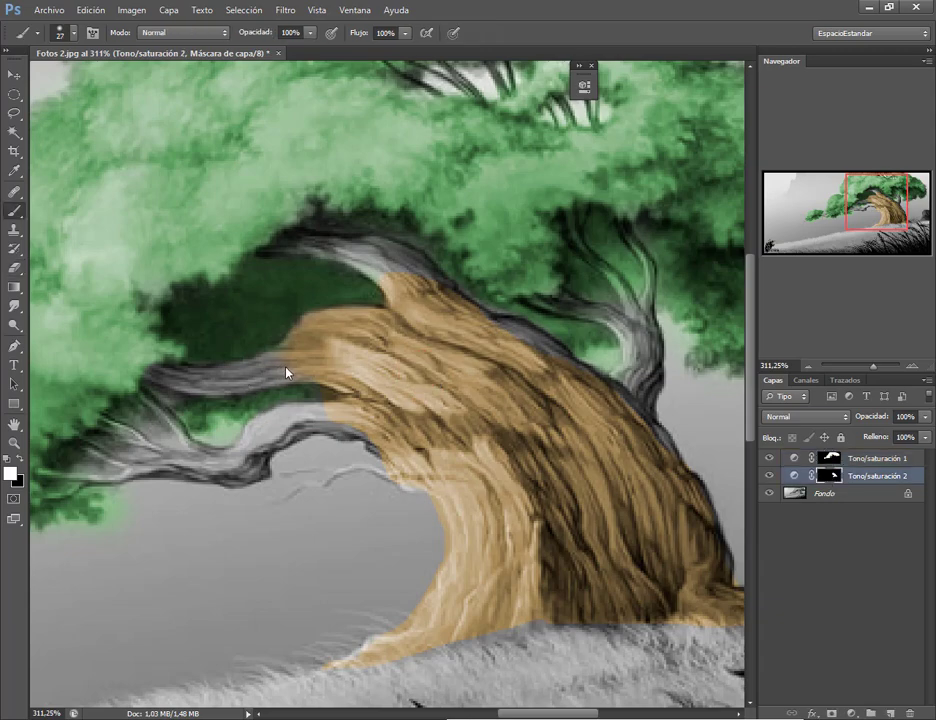
pyautogui.moveTo(317, 361); pyautogui.dragTo(292, 364)
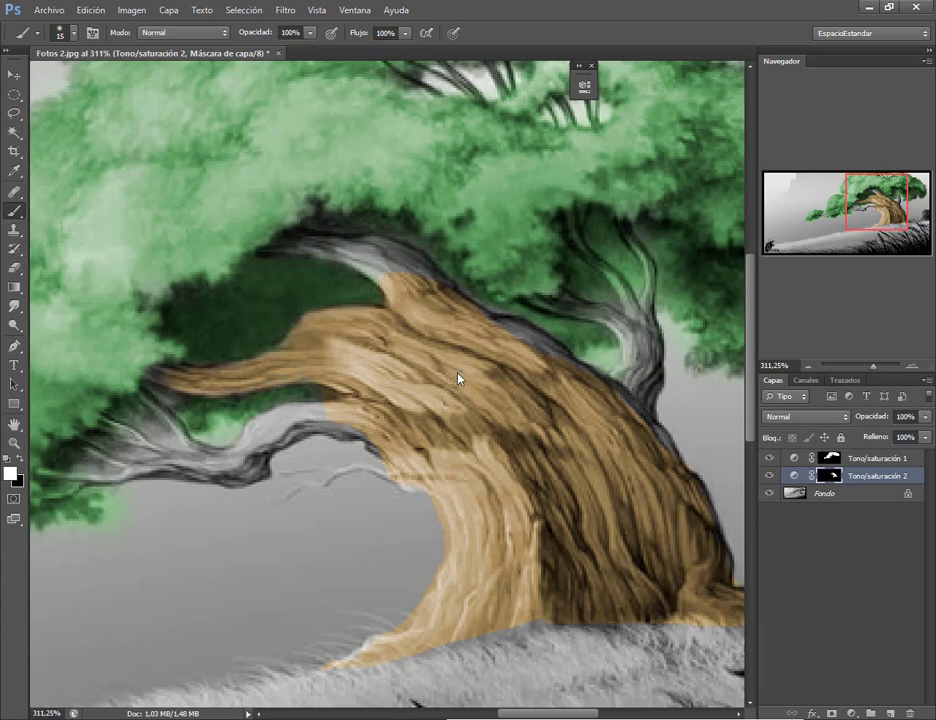
# Extend the brown with a soft 24 px brush over the upper branch, the right branch and the start of the lower left branch.
pyautogui.moveTo(451, 378)
pyautogui.mouseDown()
pyautogui.moveTo(495, 378)
pyautogui.moveTo(444, 376)
pyautogui.moveTo(472, 378)
pyautogui.moveTo(451, 376)
pyautogui.moveTo(464, 378)
pyautogui.moveTo(463, 341)
pyautogui.mouseUp()
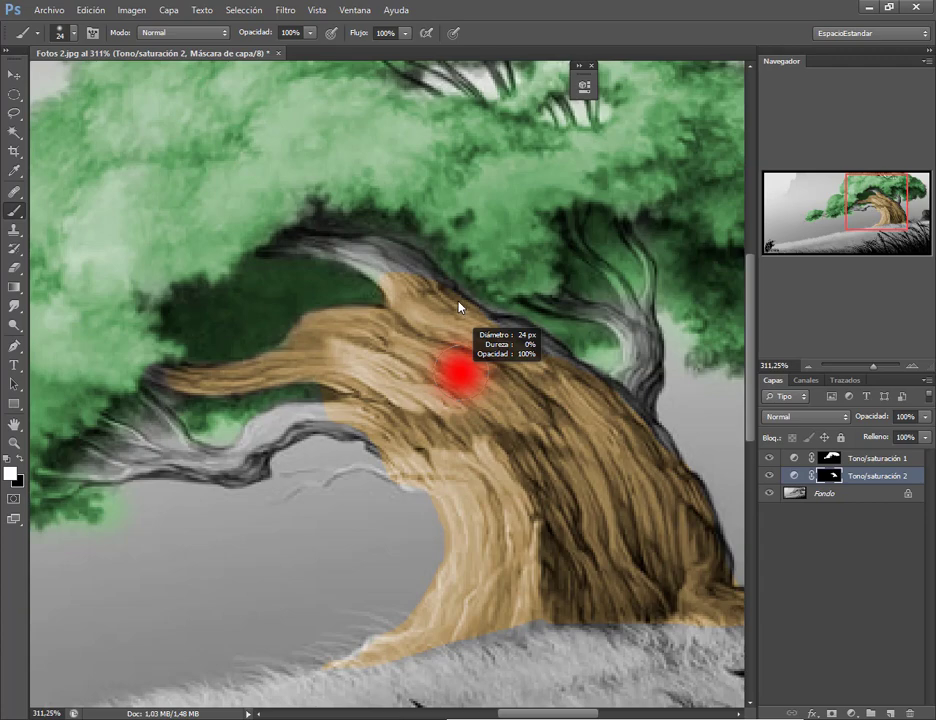
pyautogui.moveTo(458, 306); pyautogui.dragTo(460, 339)
pyautogui.moveTo(462, 397)
pyautogui.mouseDown()
pyautogui.moveTo(451, 662)
pyautogui.moveTo(452, 283)
pyautogui.mouseUp()
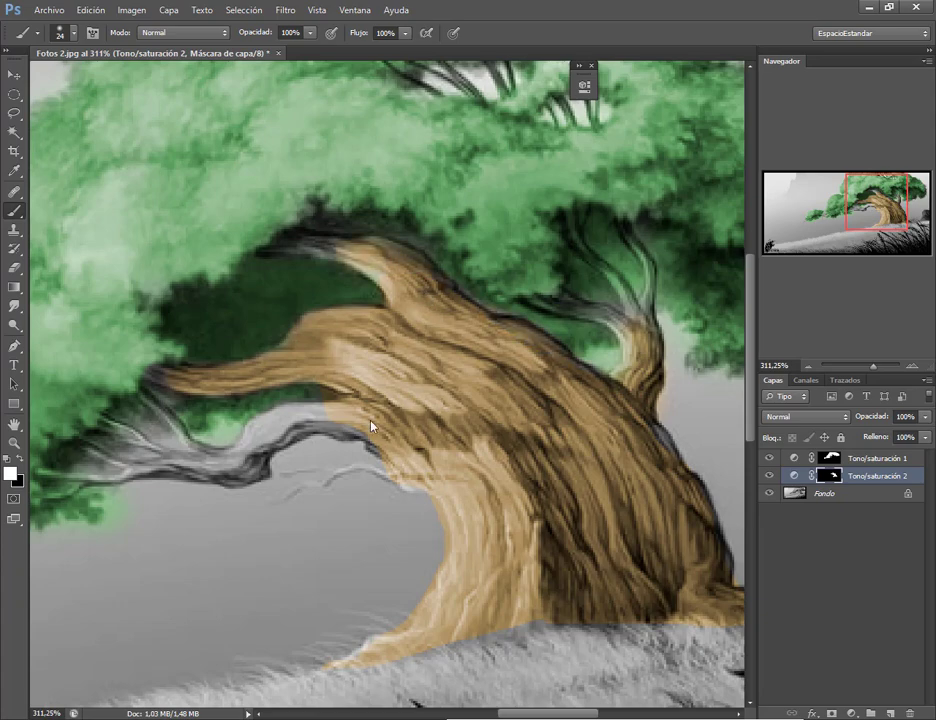
pyautogui.moveTo(356, 427); pyautogui.dragTo(347, 426)
# Switch to the Clase 3 folder of Google Drive in the browser and dismiss the pop-up advert.
pyautogui.click(113, 600)
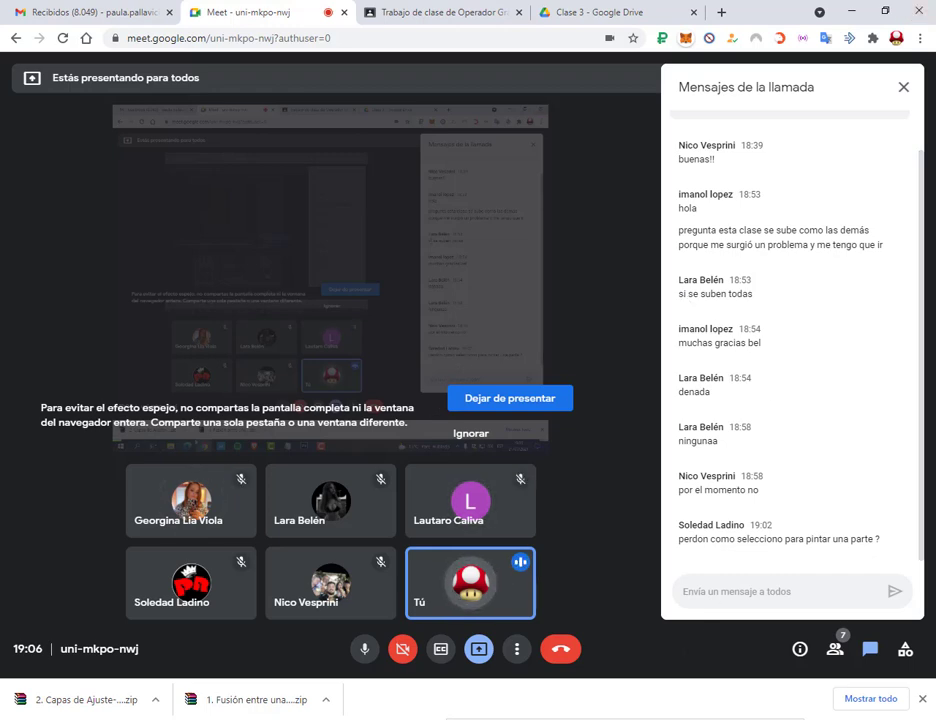
pyautogui.click(612, 10)
pyautogui.click(359, 194)
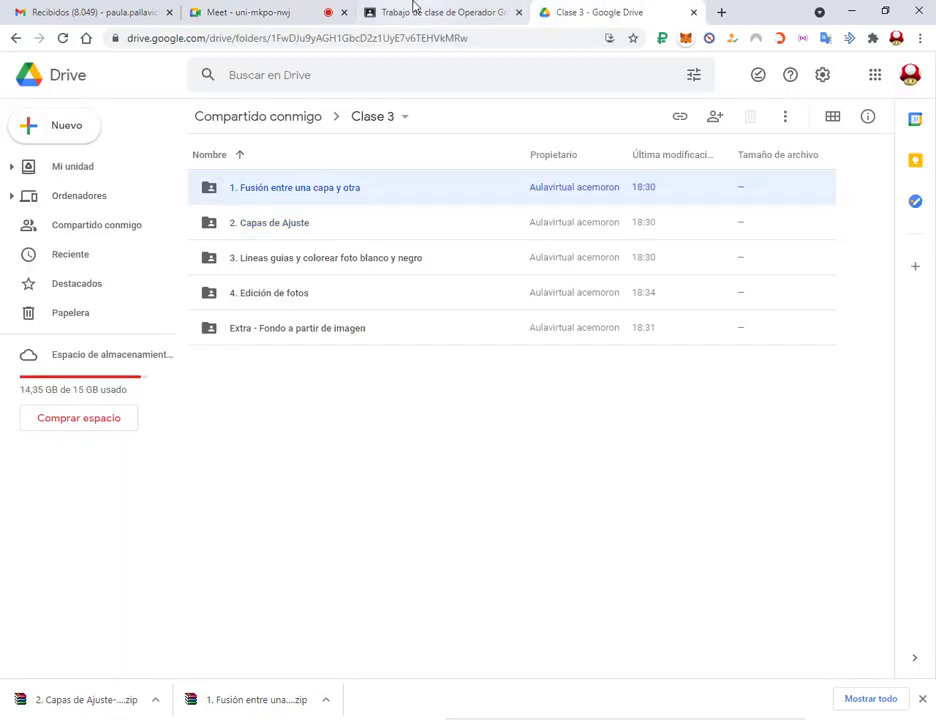
pyautogui.click(272, 232)
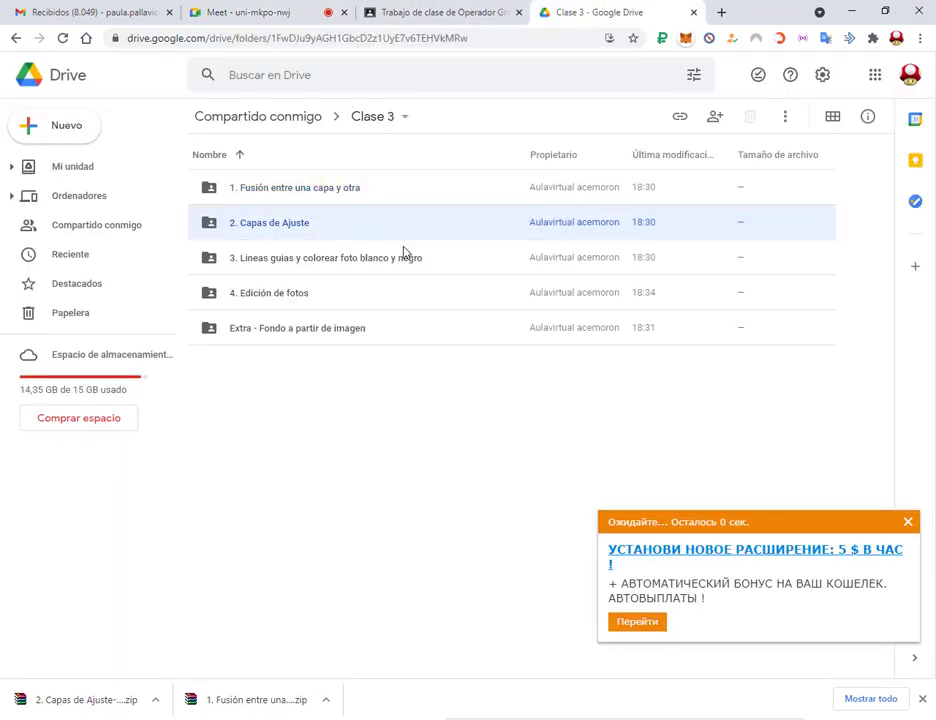
pyautogui.click(907, 521)
pyautogui.click(440, 10)
pyautogui.hotkey('ctrl', 'Tab')
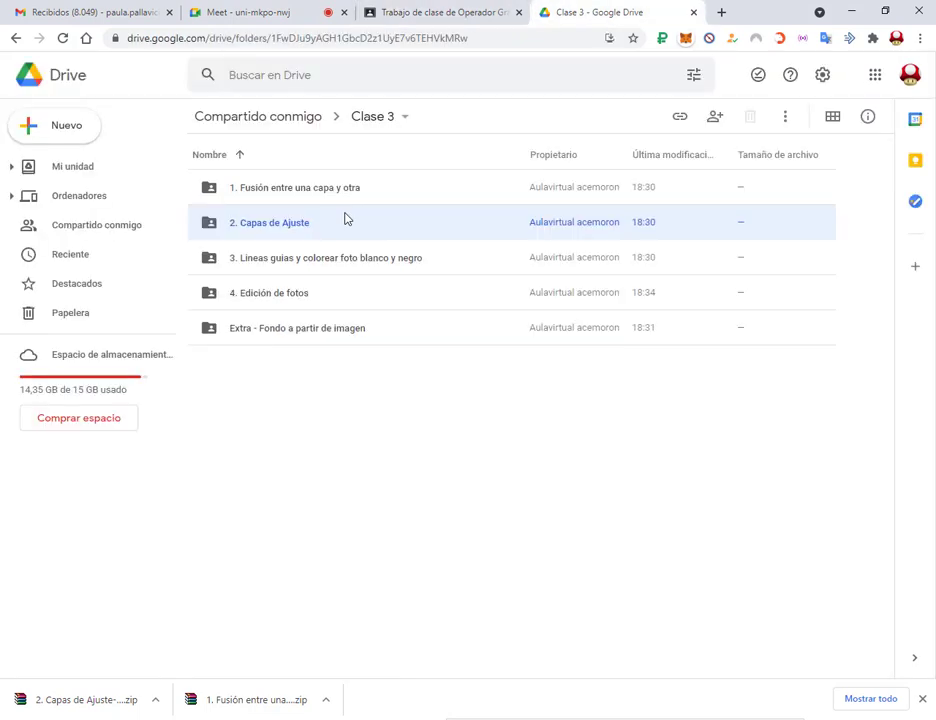
# Open the "1. Fusión entre una capa y otra" folder and look over its practice files.
pyautogui.click(308, 194)
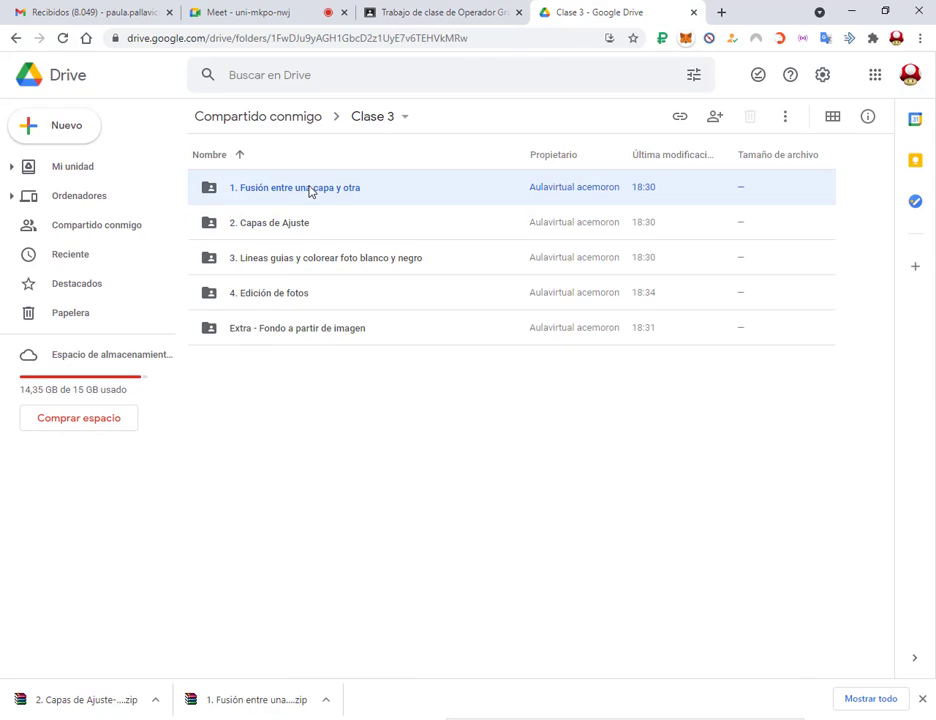
pyautogui.doubleClick(310, 191)
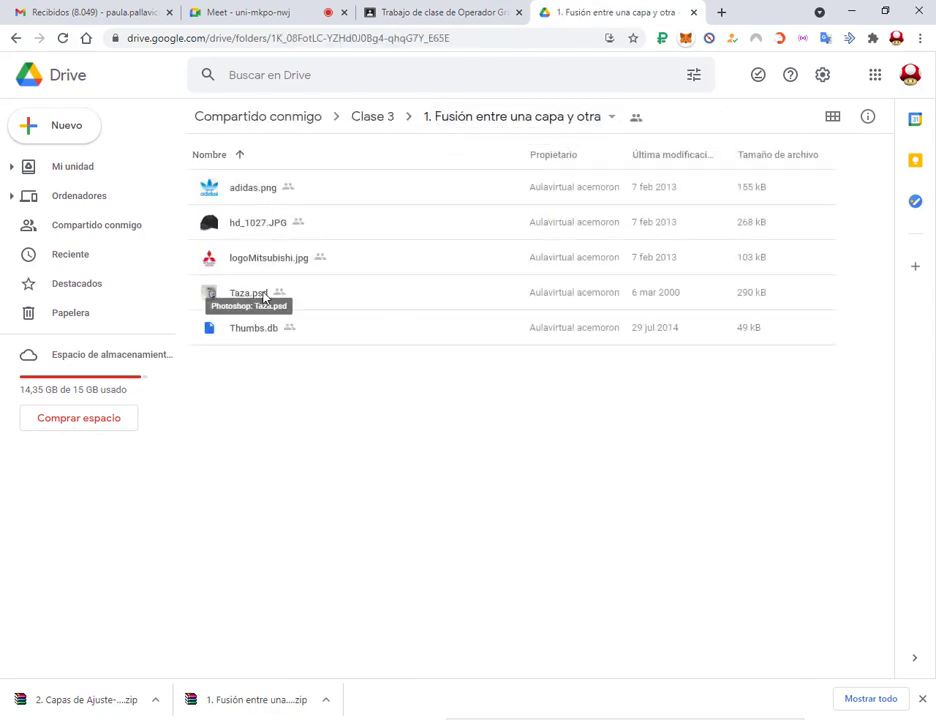
pyautogui.click(417, 8)
pyautogui.click(557, 10)
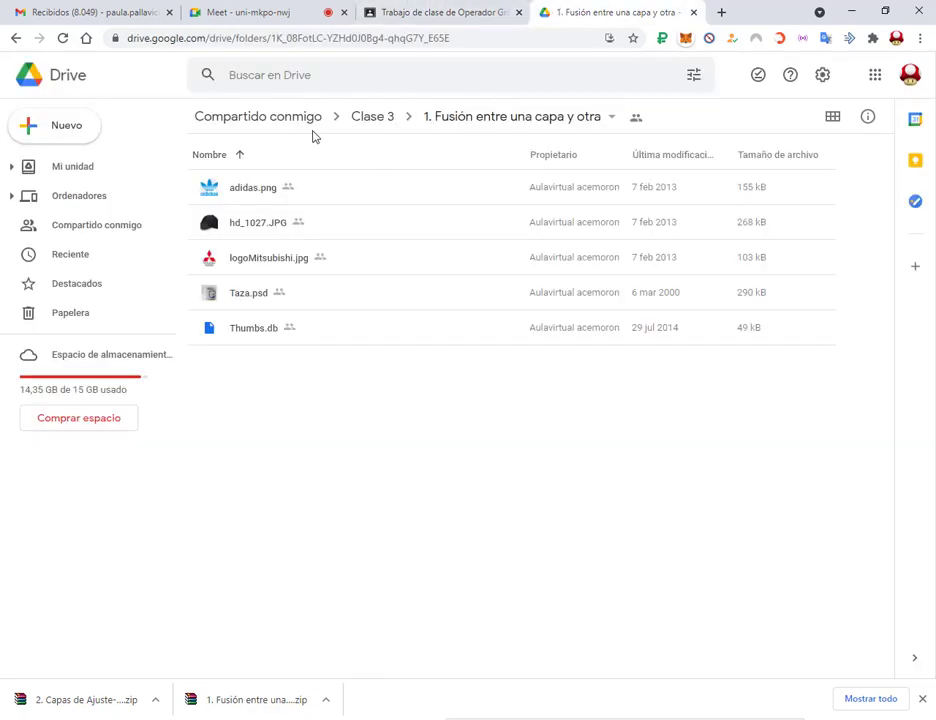
# Return to Clase 3 and open "Colorear una imagen en Blanco y negro (Capas de Ajuste)" inside "2. Capas de Ajuste".
pyautogui.click(389, 120)
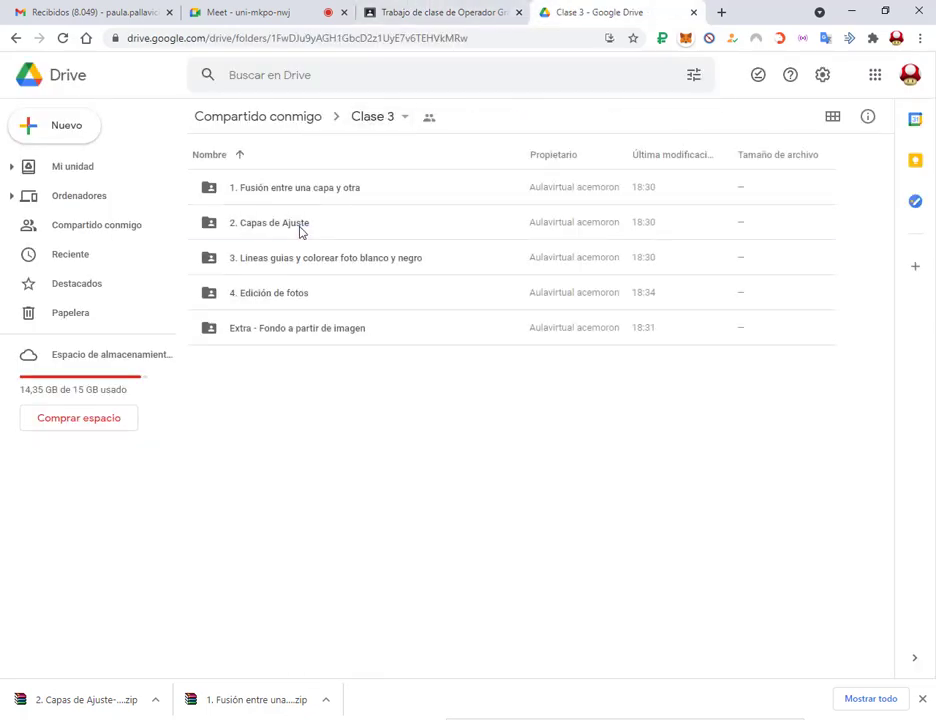
pyautogui.doubleClick(302, 231)
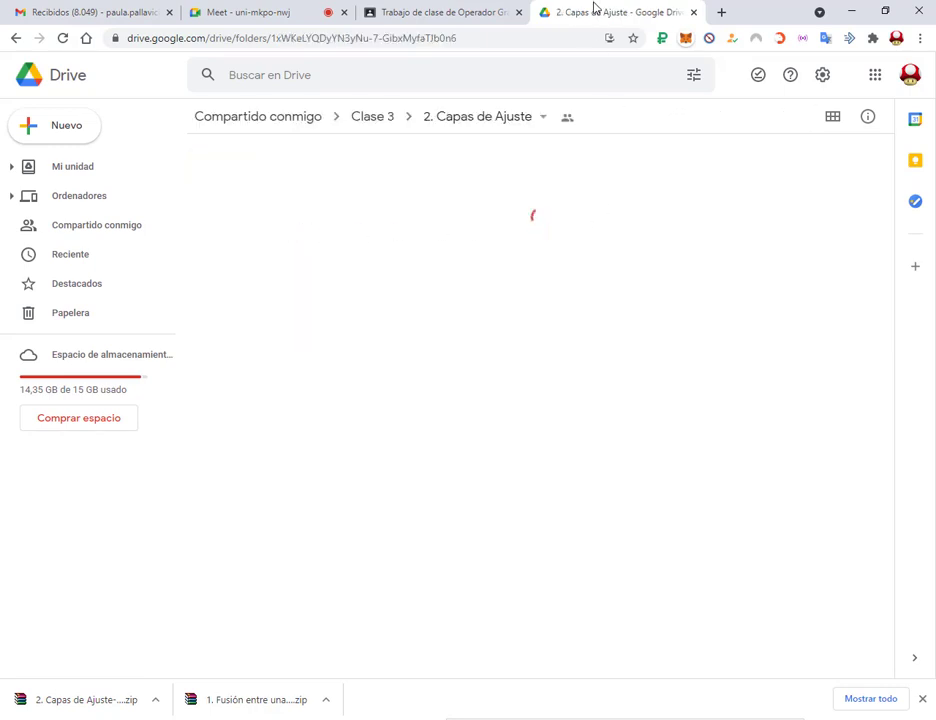
pyautogui.click(290, 228)
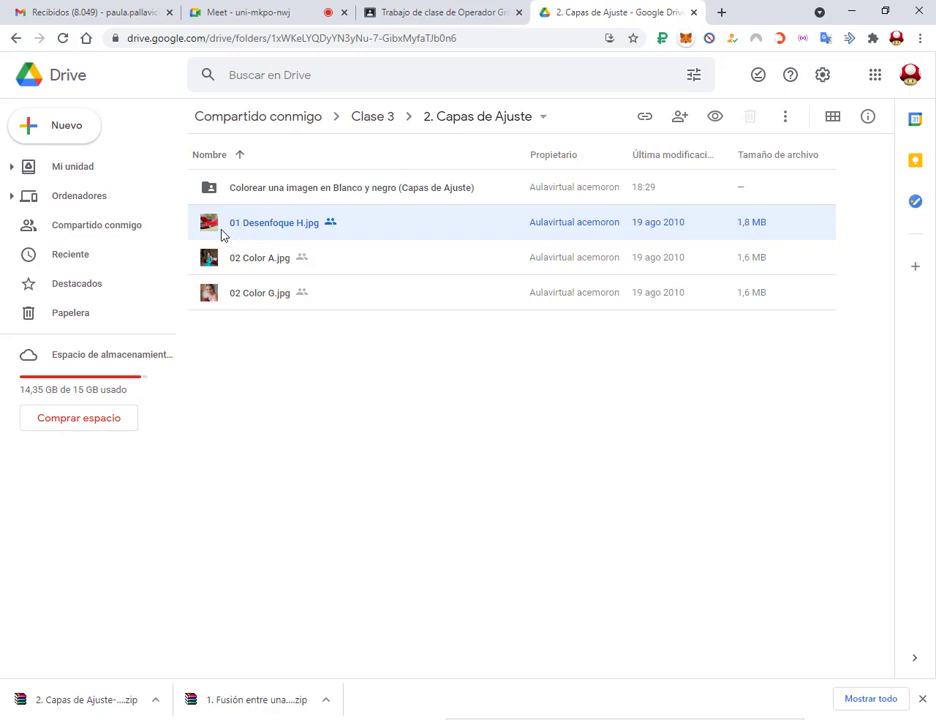
pyautogui.doubleClick(305, 188)
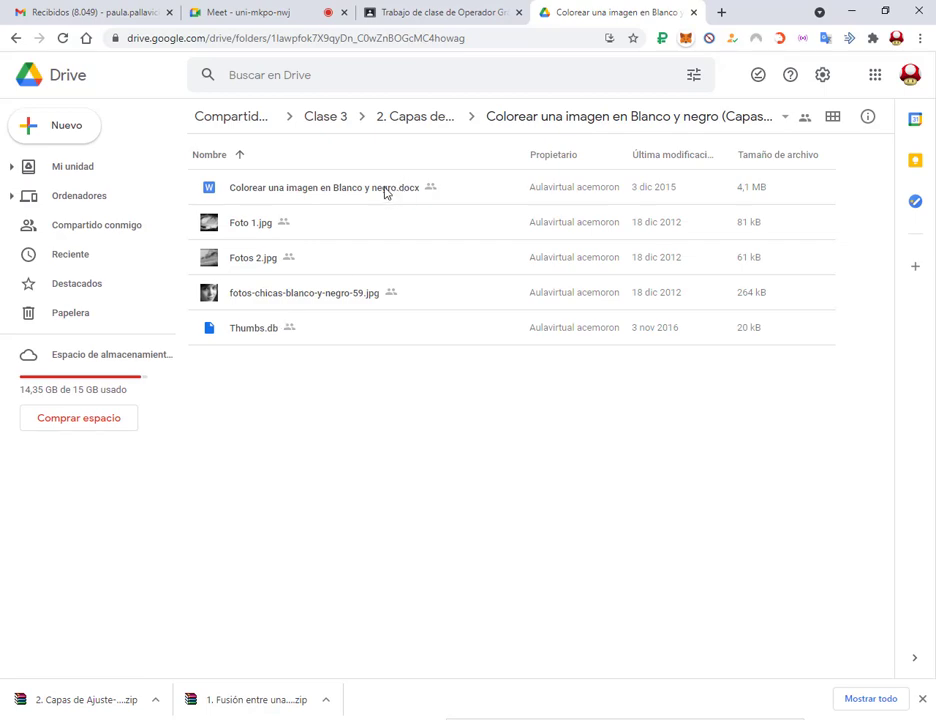
# Switch to File Explorer and open the downloaded "Colorear una imagen en Blanco y negro.docx" in Word.
pyautogui.click(190, 717)
pyautogui.click(302, 287)
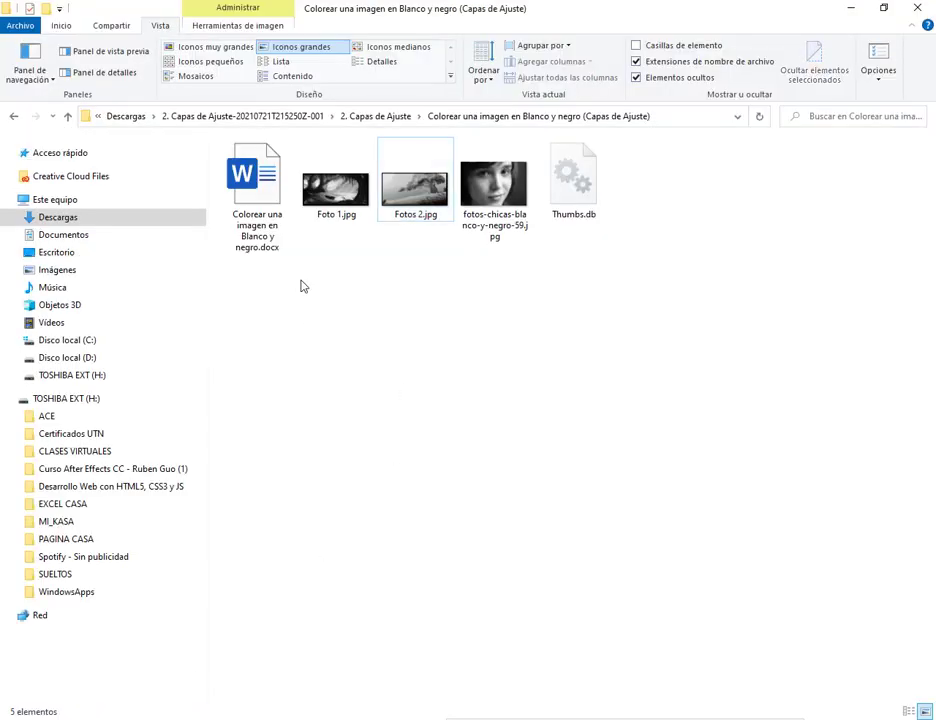
pyautogui.click(249, 188)
pyautogui.doubleClick(249, 188)
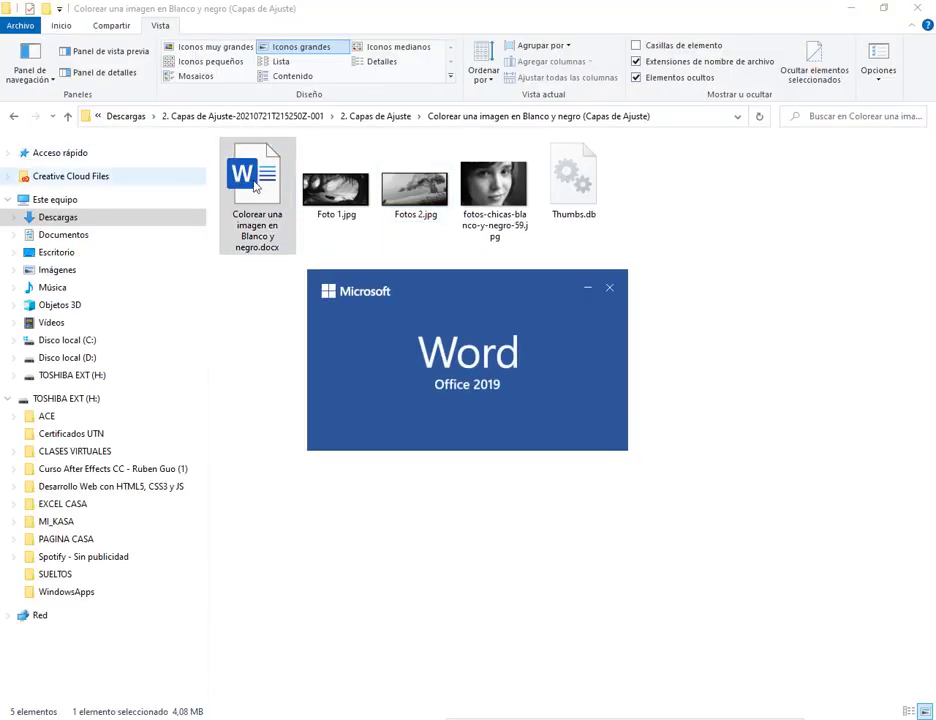
# Review the guide's instructions on Tono/saturación layers, Colorear and correcting masks with the Borrador, including the note on the x key.
pyautogui.scroll(-10, 630, 330)
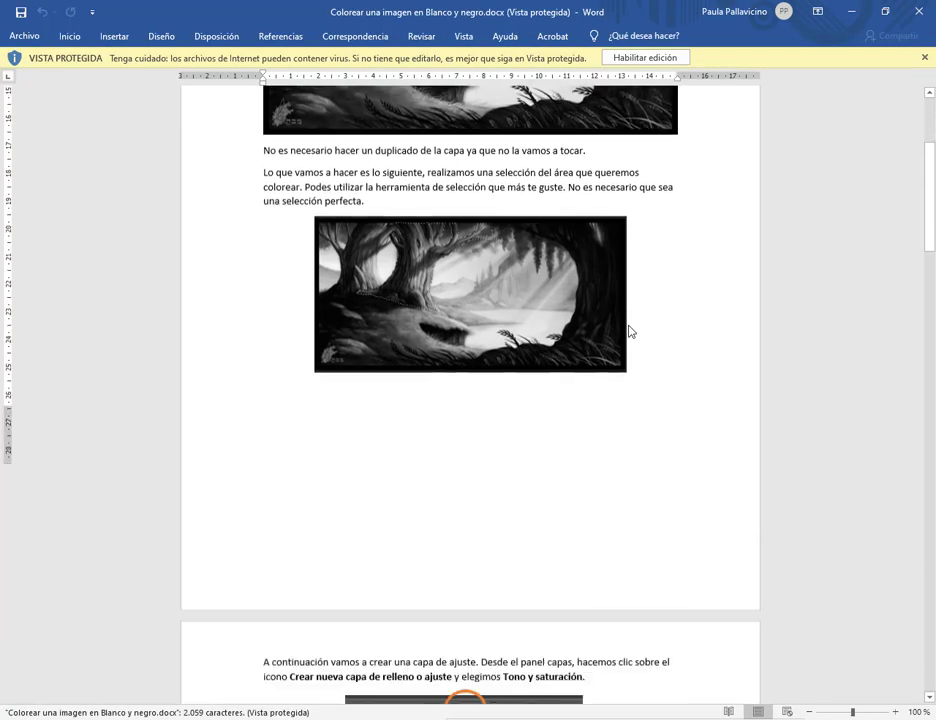
pyautogui.scroll(-8, 628, 333)
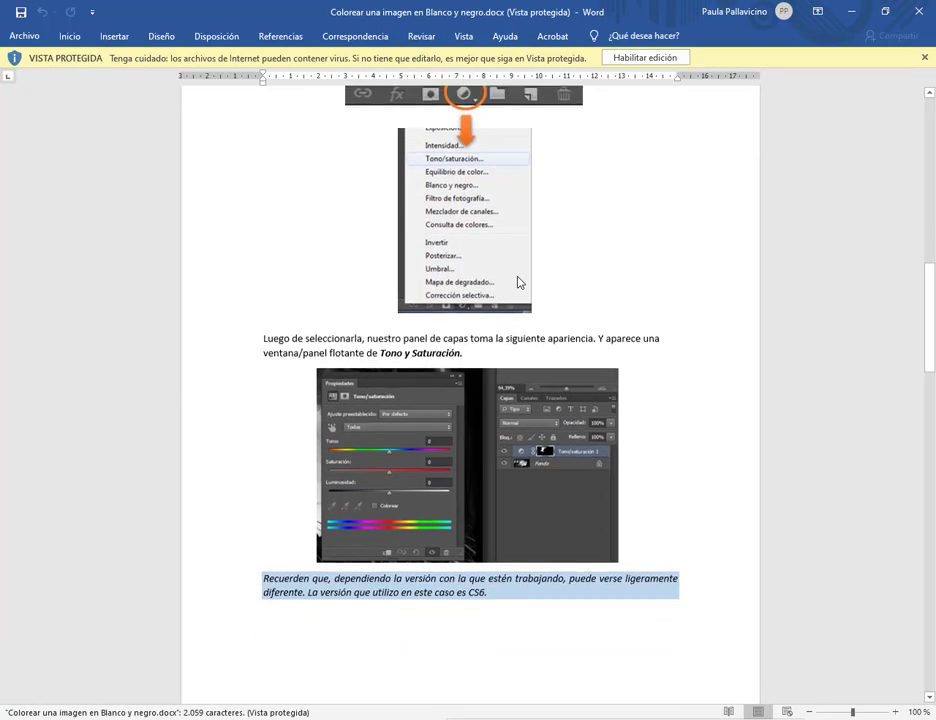
pyautogui.scroll(-9, 401, 369)
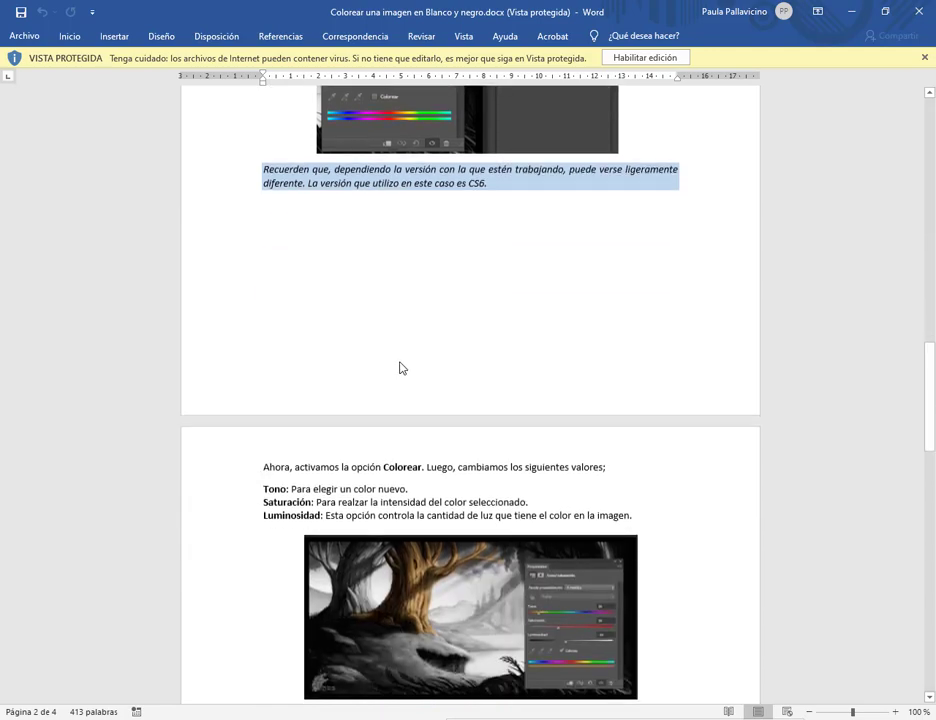
pyautogui.scroll(-9, 401, 369)
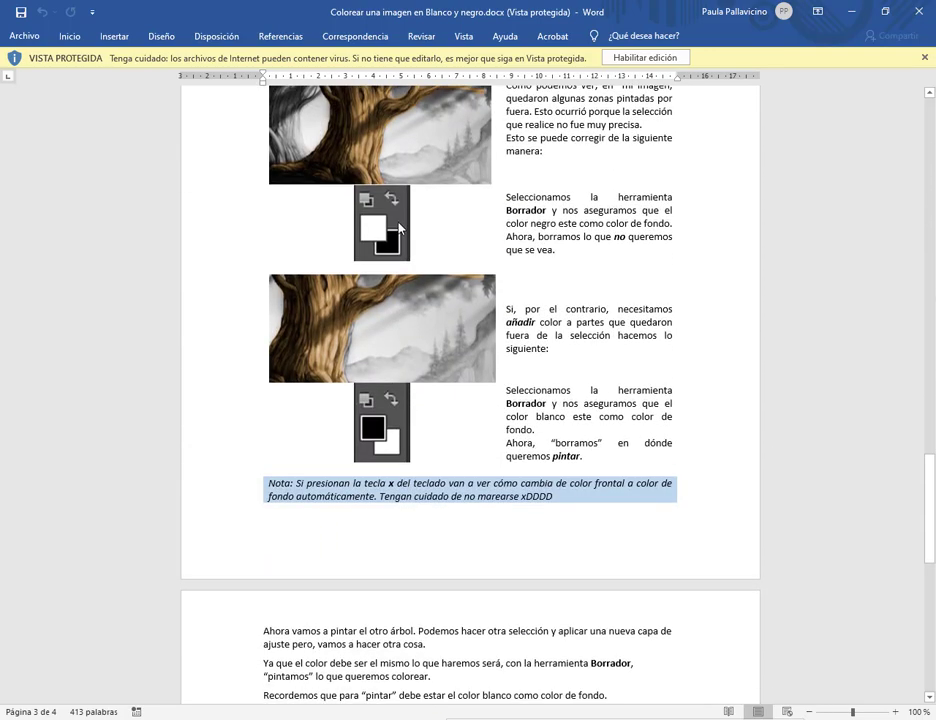
pyautogui.scroll(-7, 408, 331)
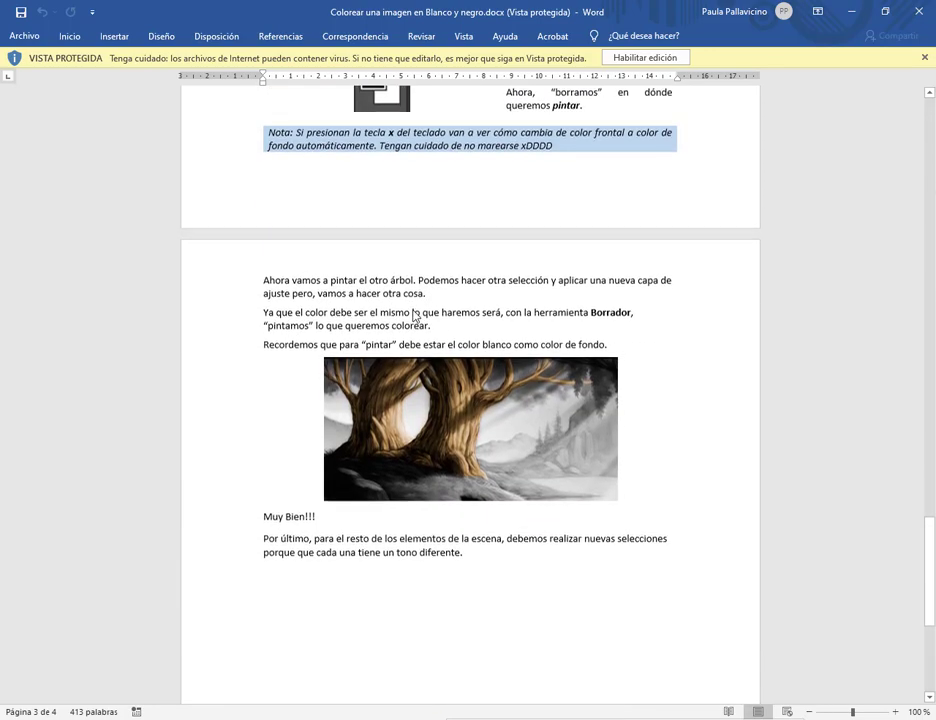
pyautogui.scroll(-4, 417, 305)
pyautogui.scroll(11, 419, 308)
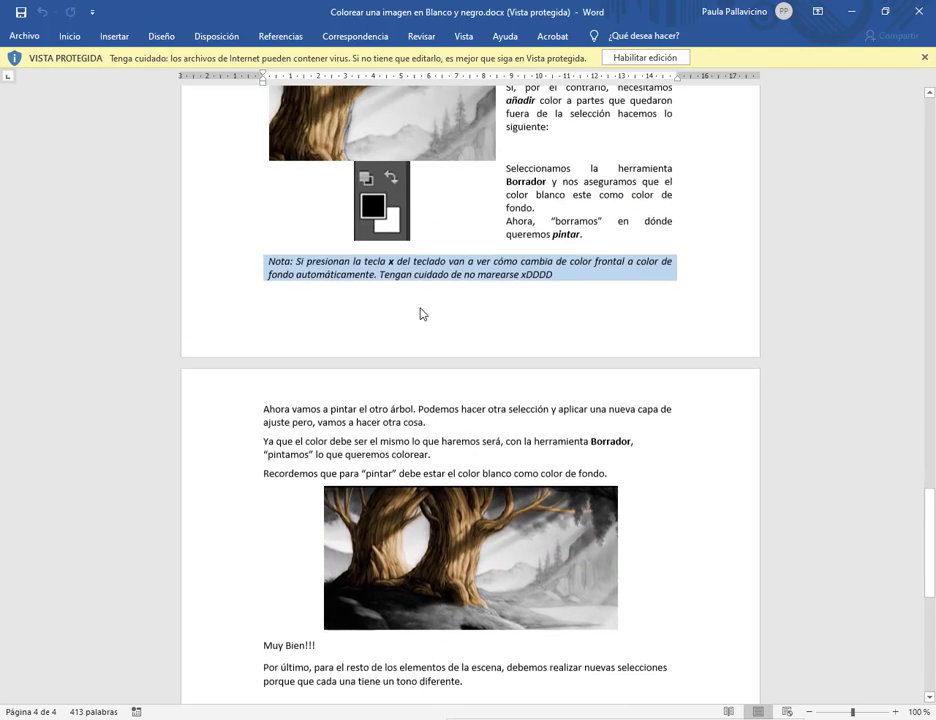
pyautogui.scroll(4, 421, 314)
pyautogui.scroll(-6, 424, 313)
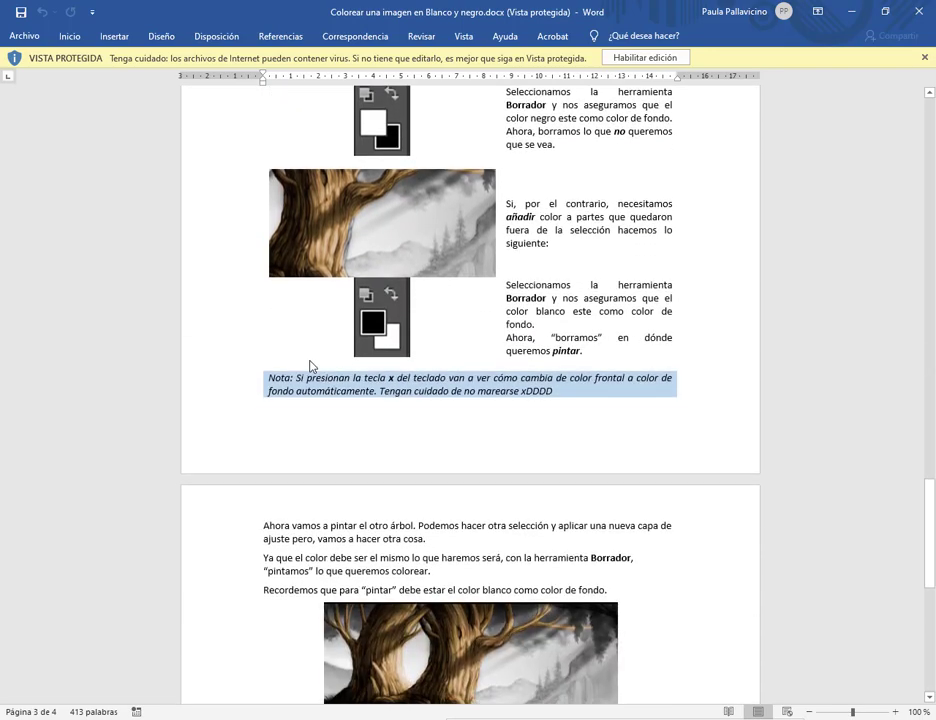
pyautogui.click(270, 348)
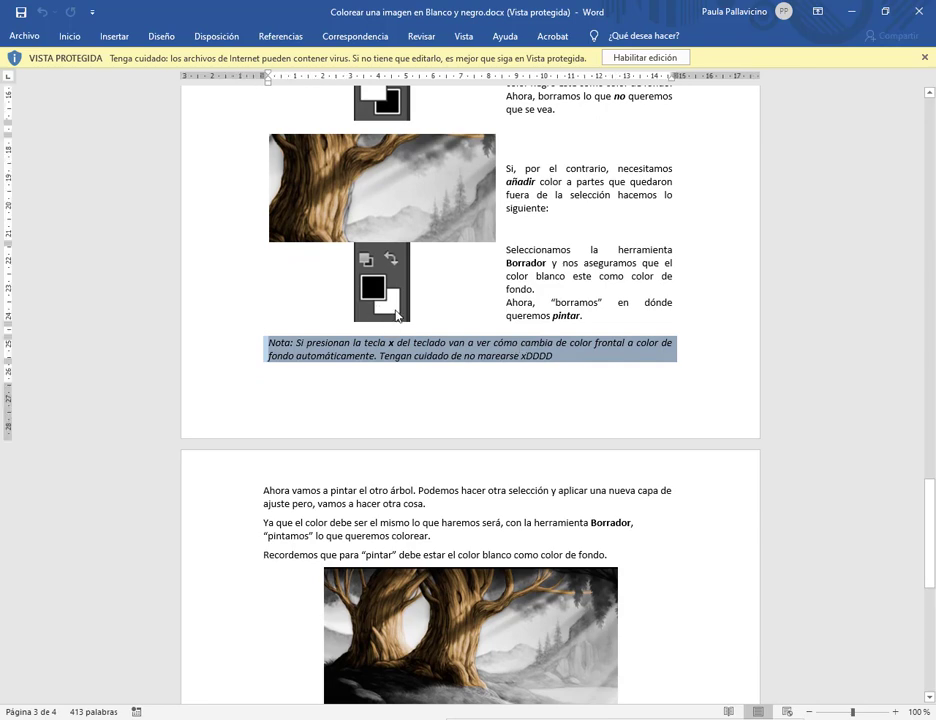
pyautogui.tripleClick(395, 349)
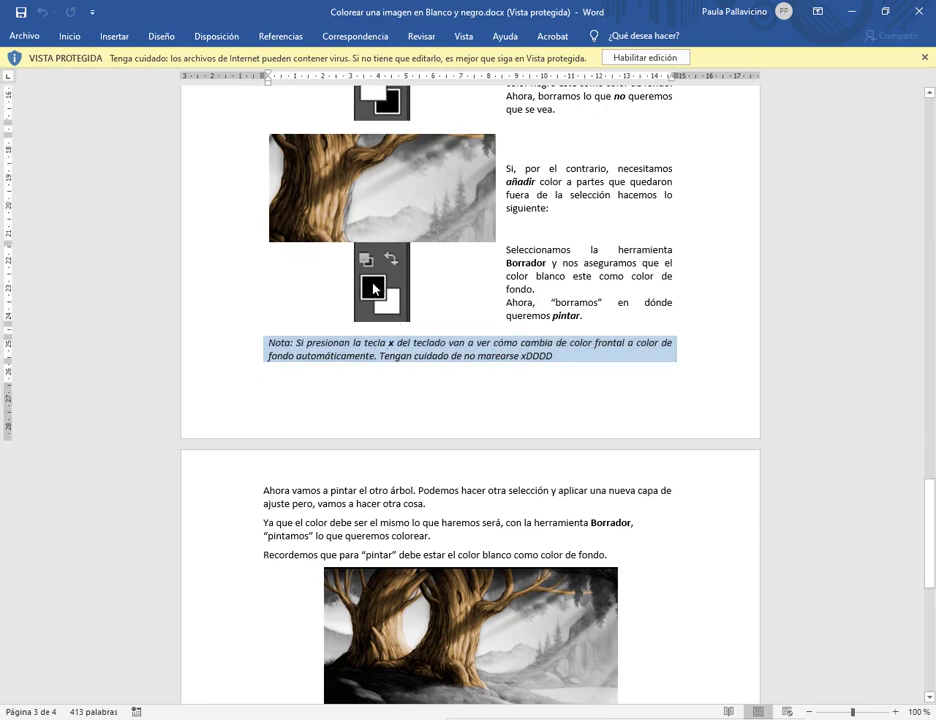
# Close the colouring guide, go up to the "2. Capas de Ajuste" folder and switch back to Photoshop.
pyautogui.click(918, 11)
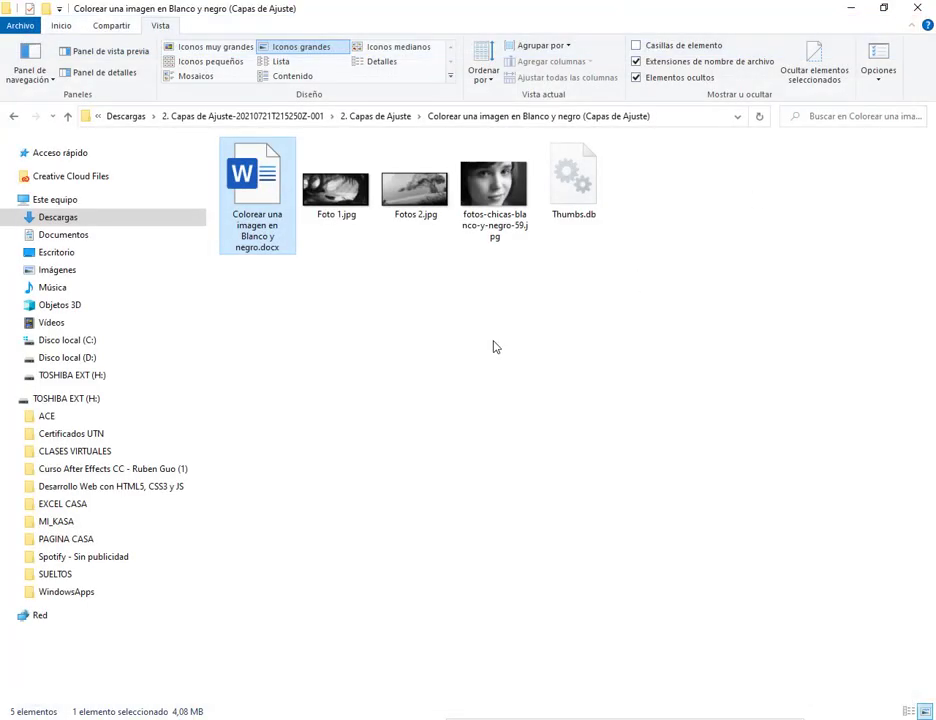
pyautogui.click(403, 116)
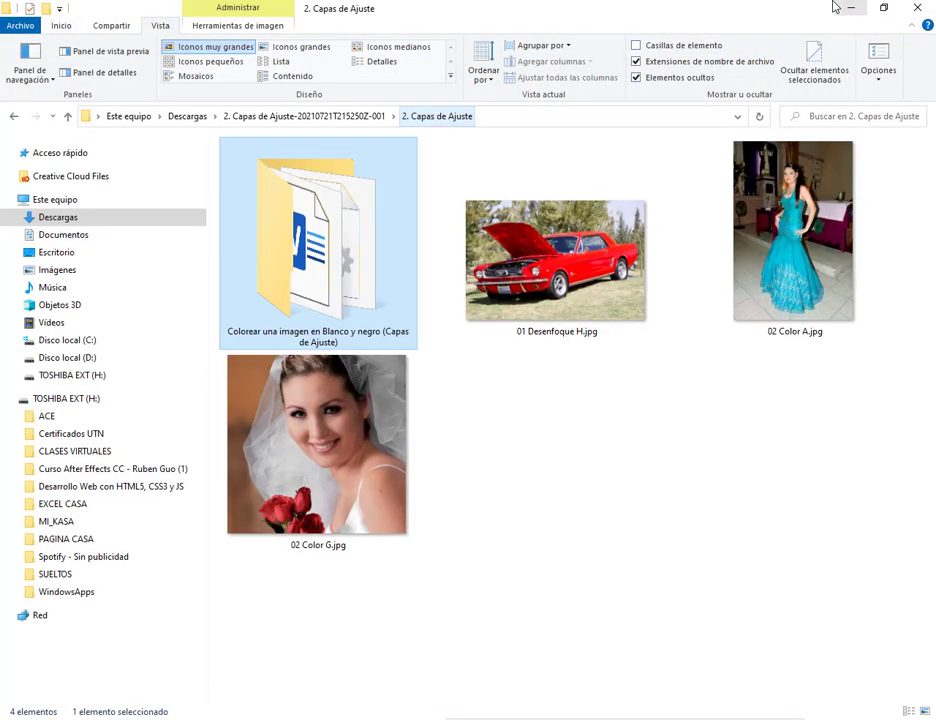
pyautogui.click(850, 9)
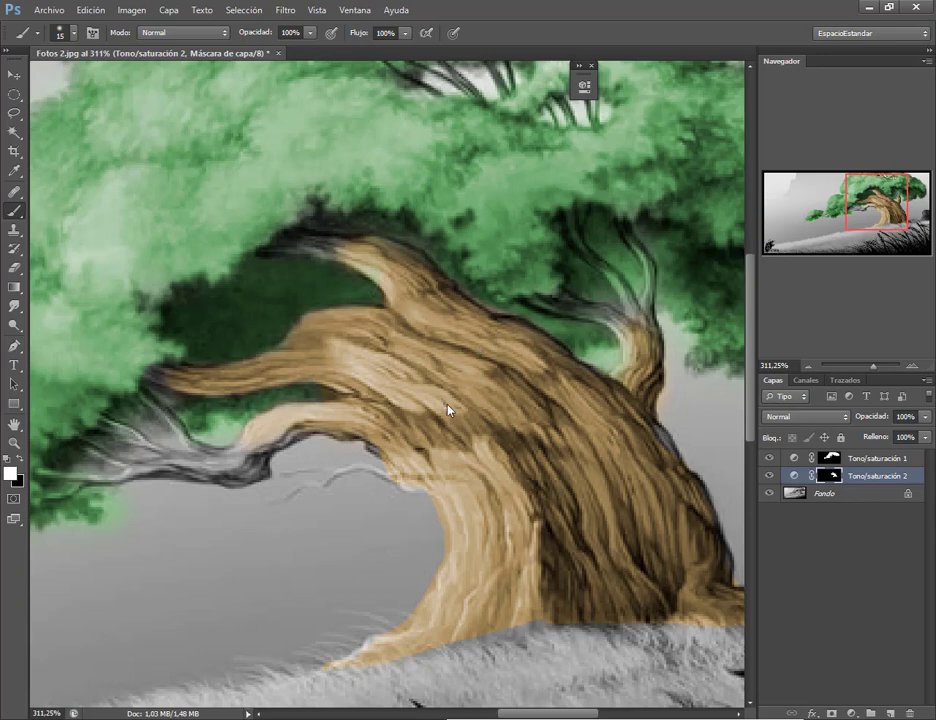
# On the Tono/saturación 2 mask, brush the tree's lower-left branch with white to colour it, and with black to hide the colour.
pyautogui.click(14, 267)
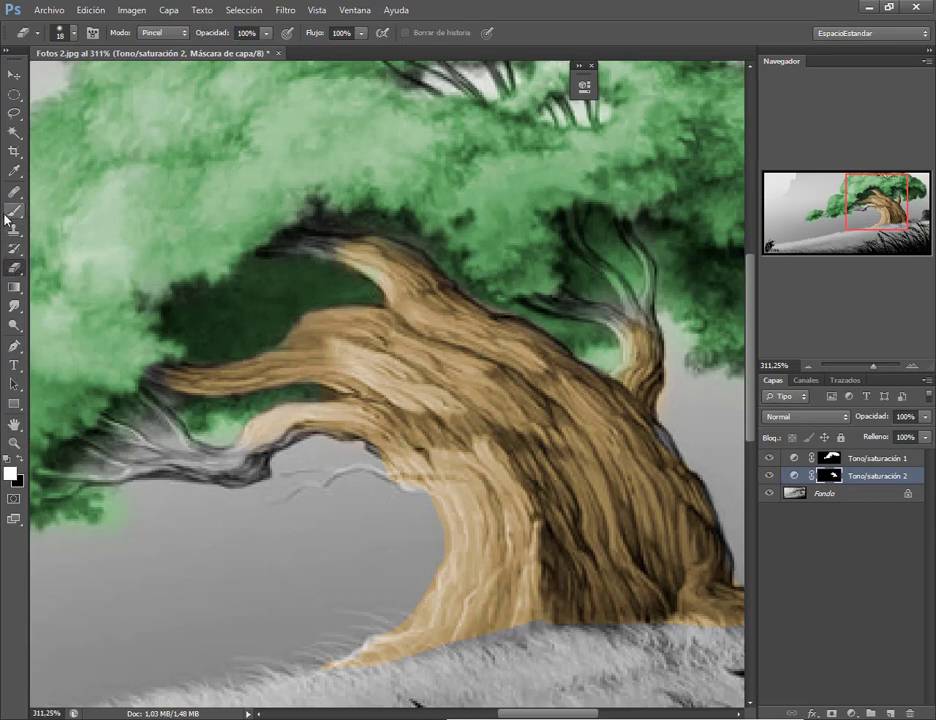
pyautogui.press('b')
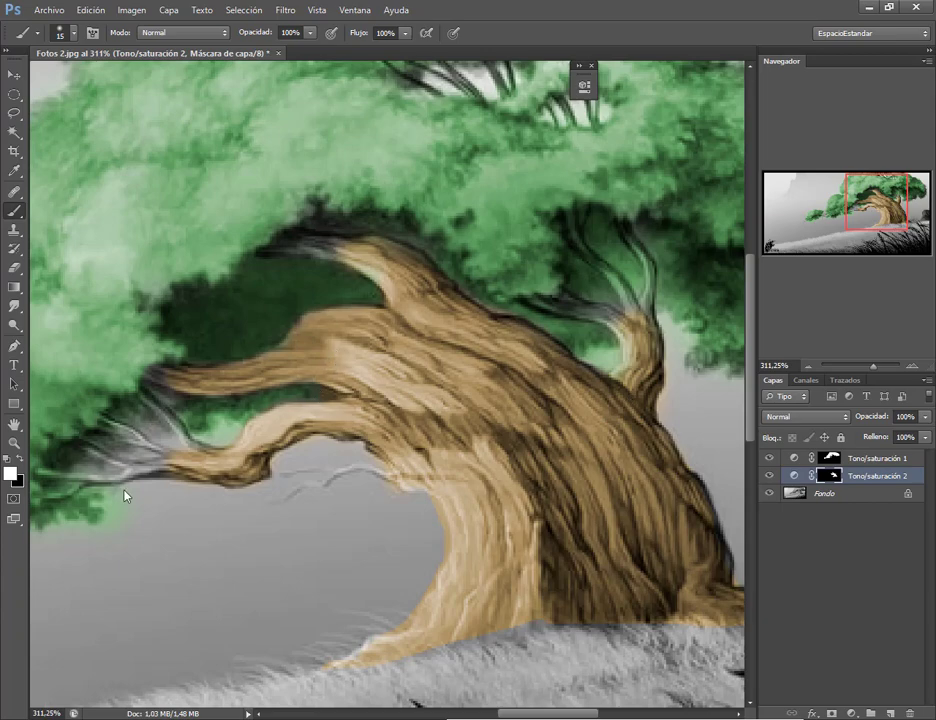
pyautogui.press('x')
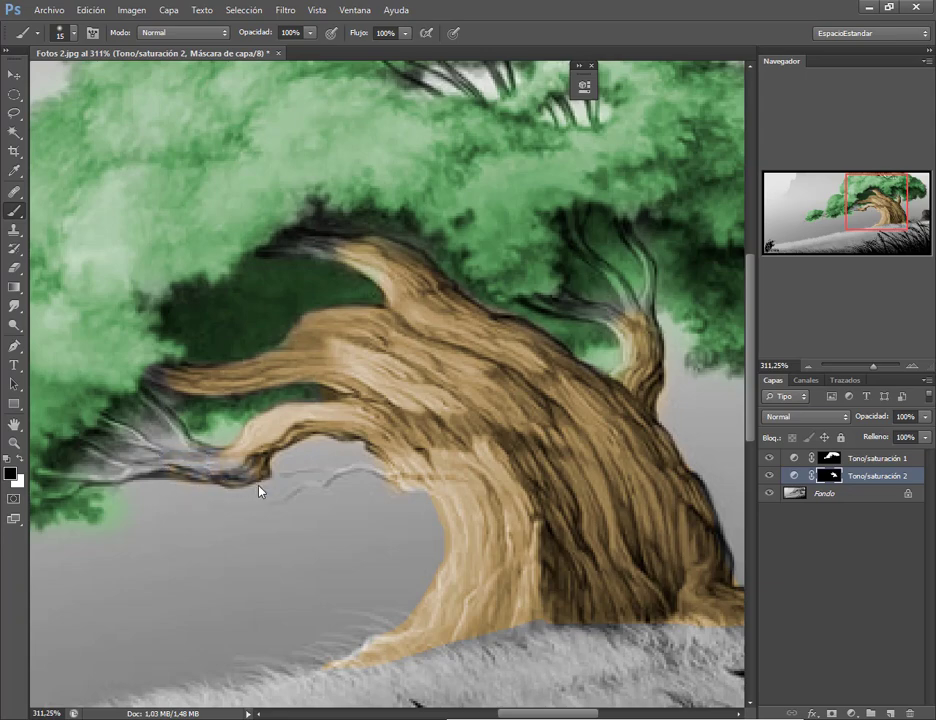
pyautogui.moveTo(290, 422); pyautogui.dragTo(241, 453)
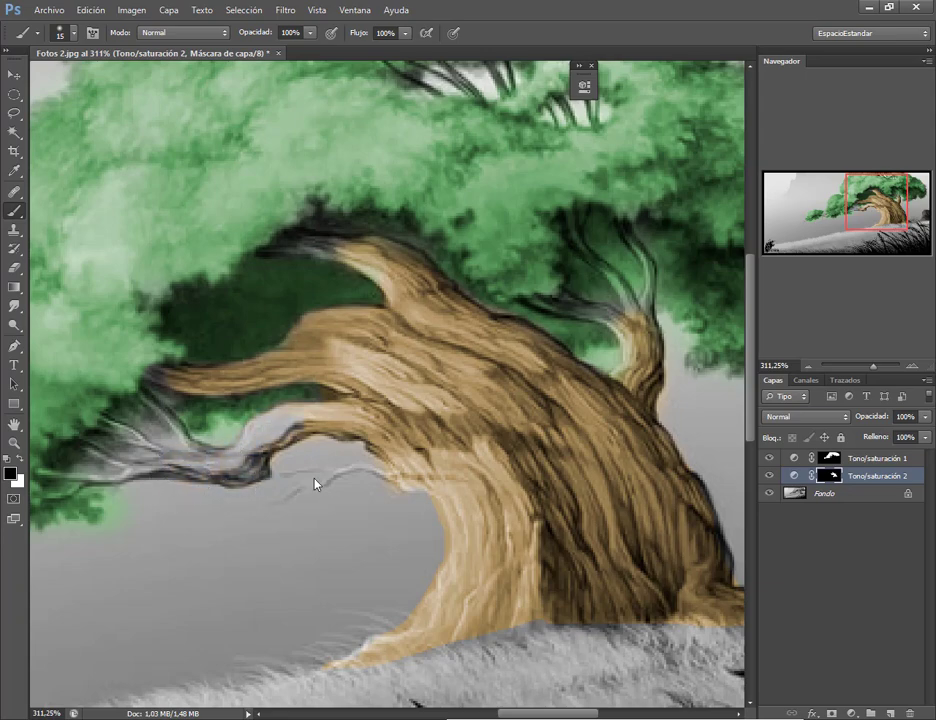
# Paint the Tono/saturación 2 mask white over the tree's lower-left branch and the ends of its upper branches.
pyautogui.press('x')
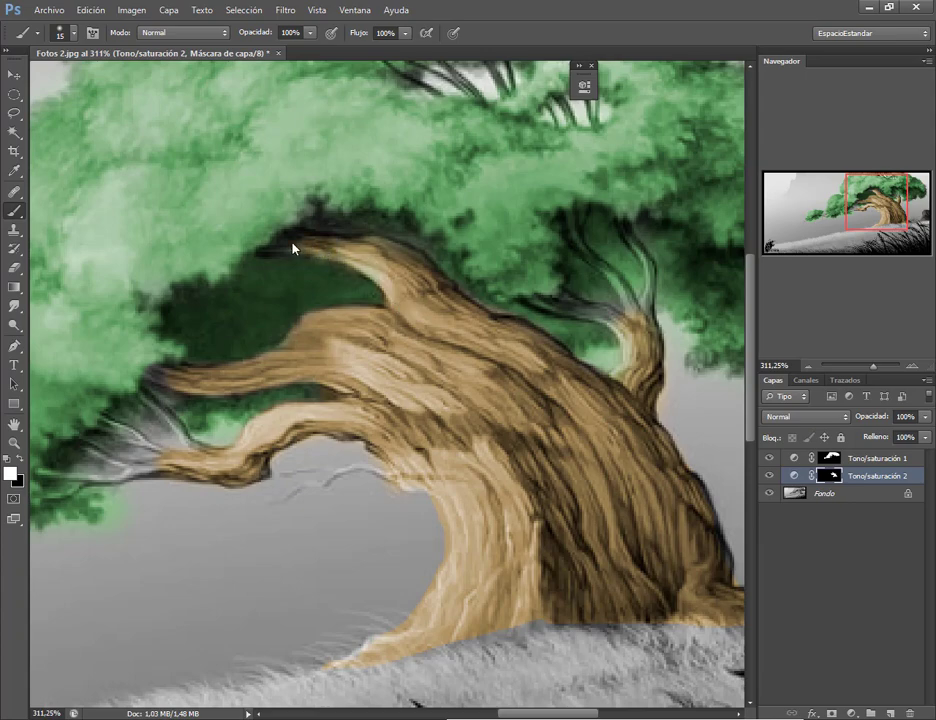
pyautogui.moveTo(636, 336)
pyautogui.mouseDown()
pyautogui.moveTo(648, 328)
pyautogui.moveTo(631, 325)
pyautogui.mouseUp()
pyautogui.scroll(-3, 427, 472)
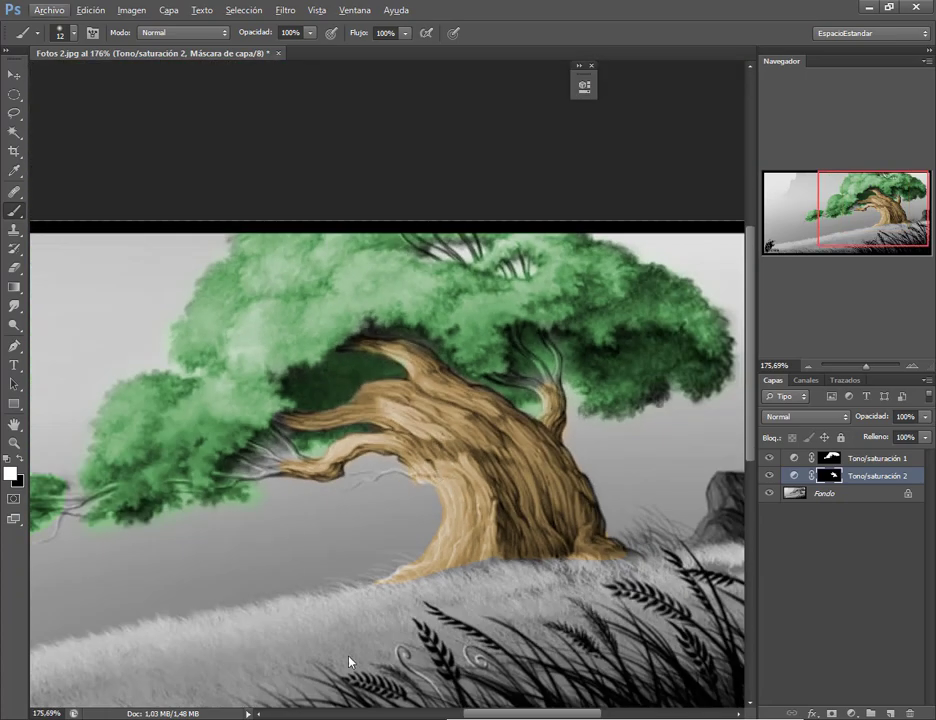
# Switch to Chrome, check the Meet call's messages and go to the Clase 3 folder in Google Drive.
pyautogui.hotkey('alt', 'Tab')
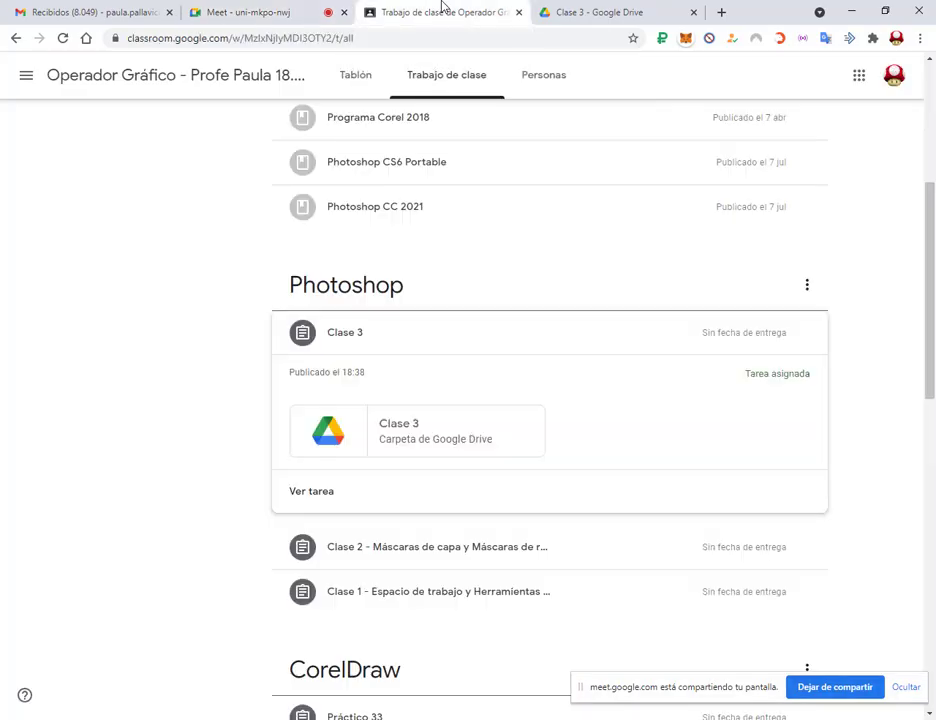
pyautogui.click(598, 10)
pyautogui.click(286, 10)
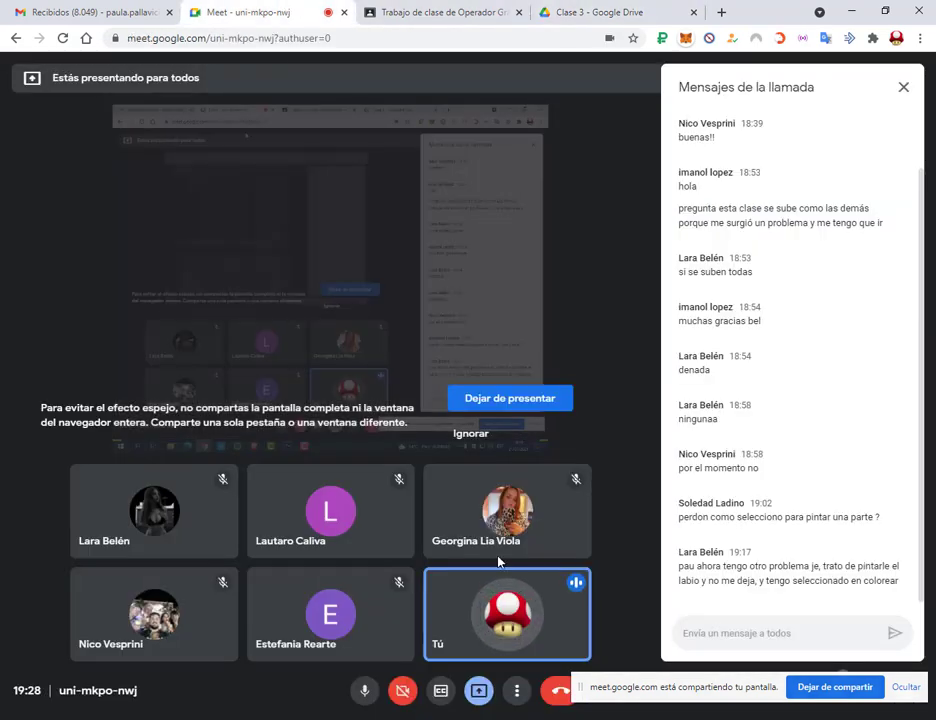
pyautogui.click(616, 9)
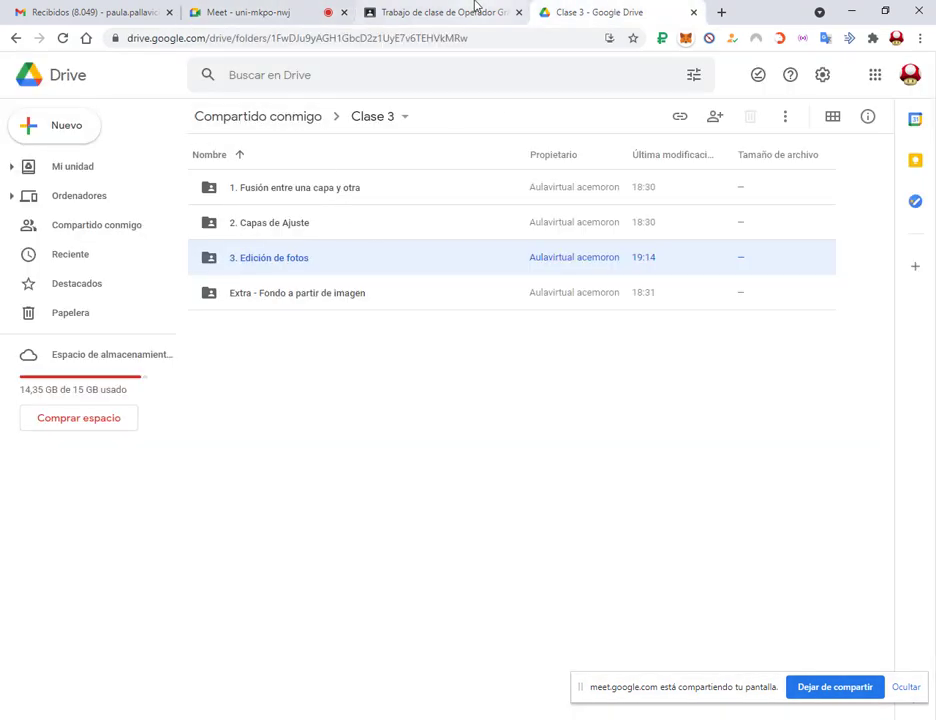
# Point out the Clase 3 subfolders and look over the available actions for "3. Edición de fotos", including Descargar.
pyautogui.click(302, 198)
pyautogui.click(280, 232)
pyautogui.click(271, 258)
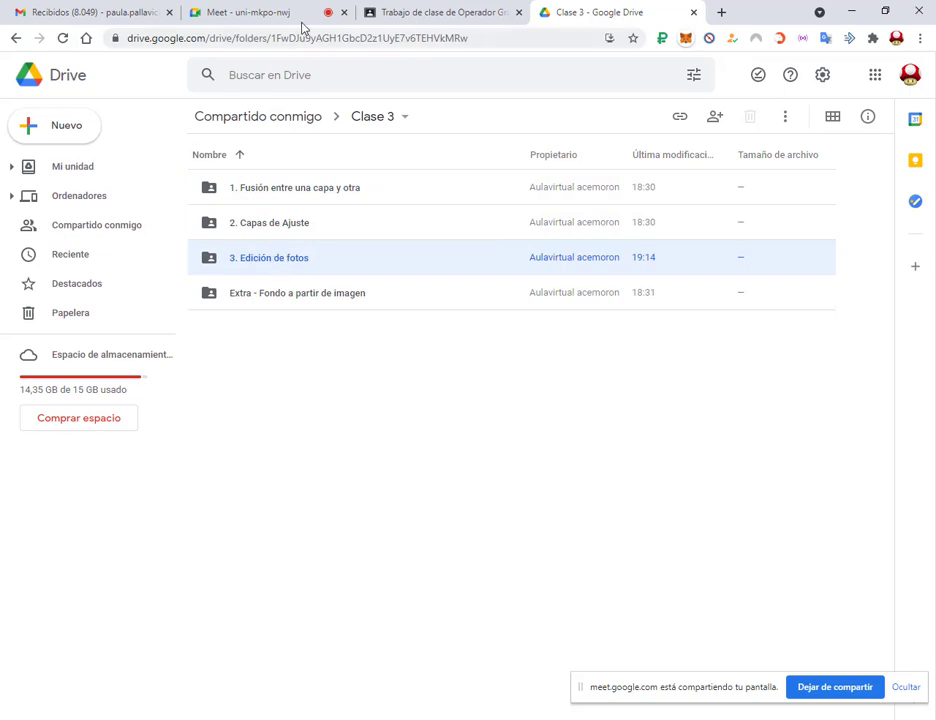
pyautogui.rightClick(285, 260)
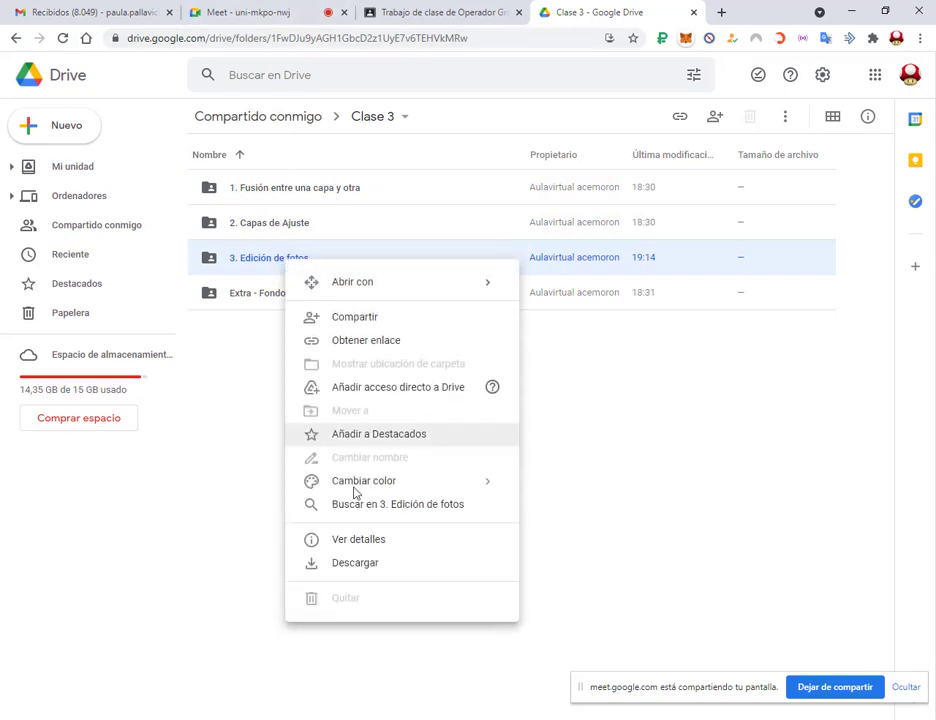
pyautogui.click(652, 439)
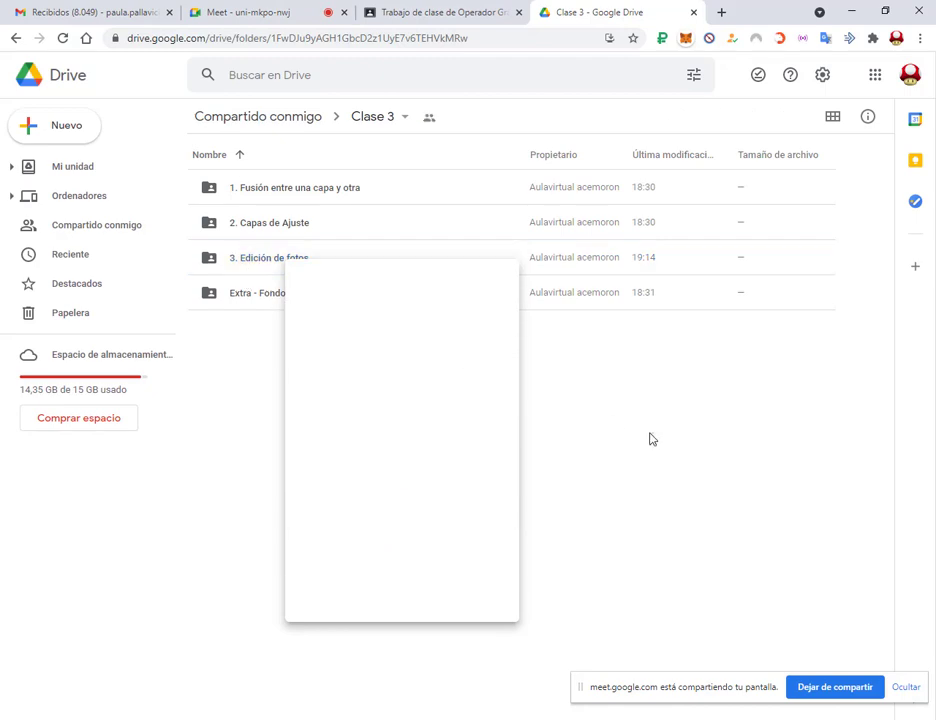
# Check the Meet call's messages for questions, and switch to the Descargas folder in File Explorer.
pyautogui.click(307, 12)
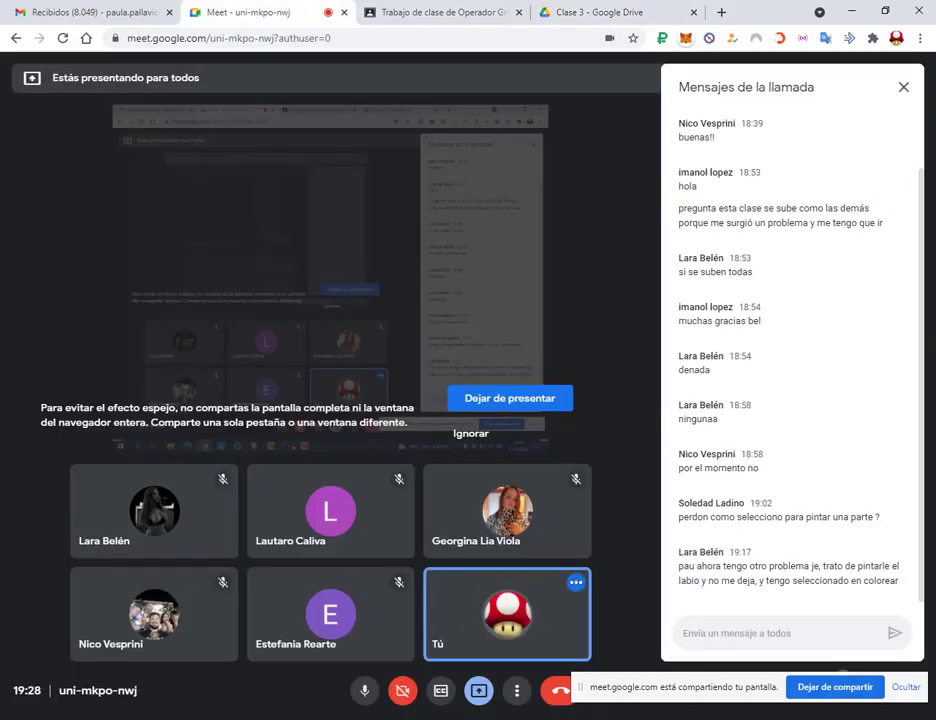
pyautogui.click(376, 637)
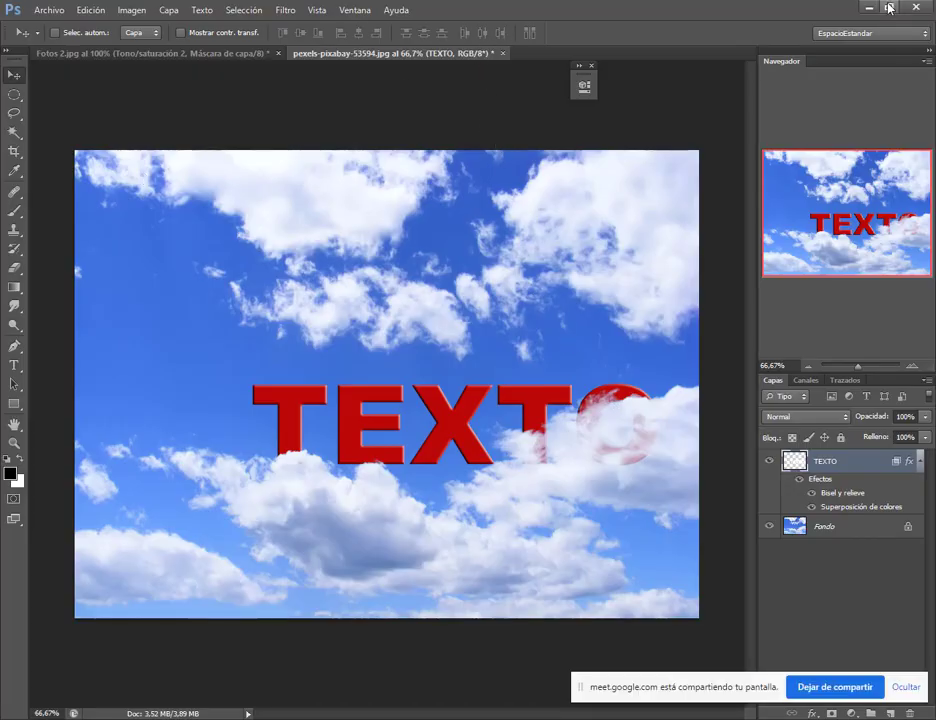
pyautogui.hotkey('alt', 'Tab')
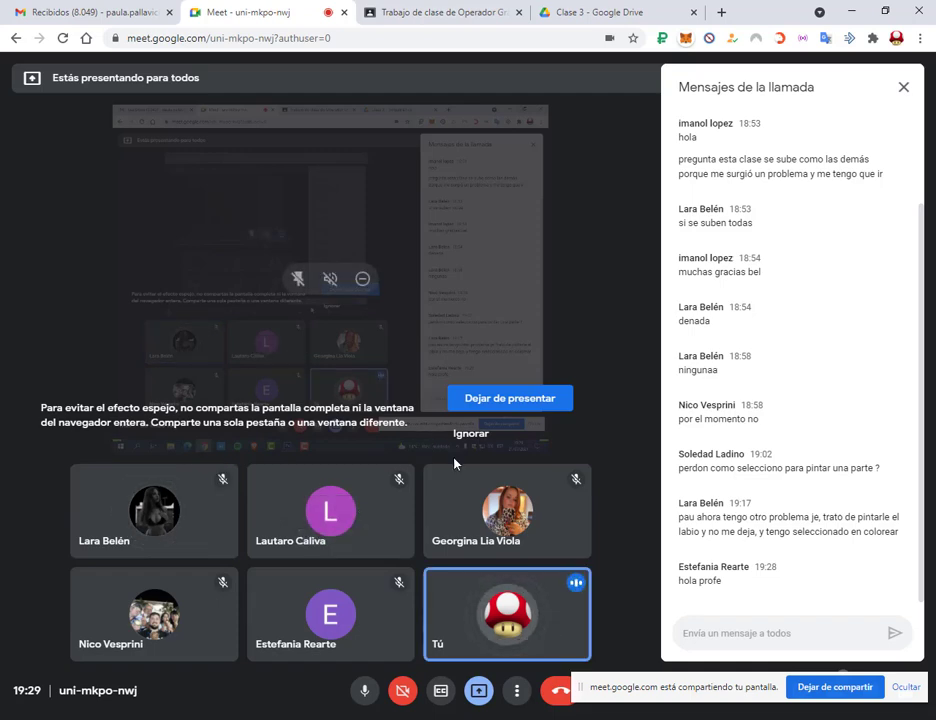
pyautogui.click(849, 12)
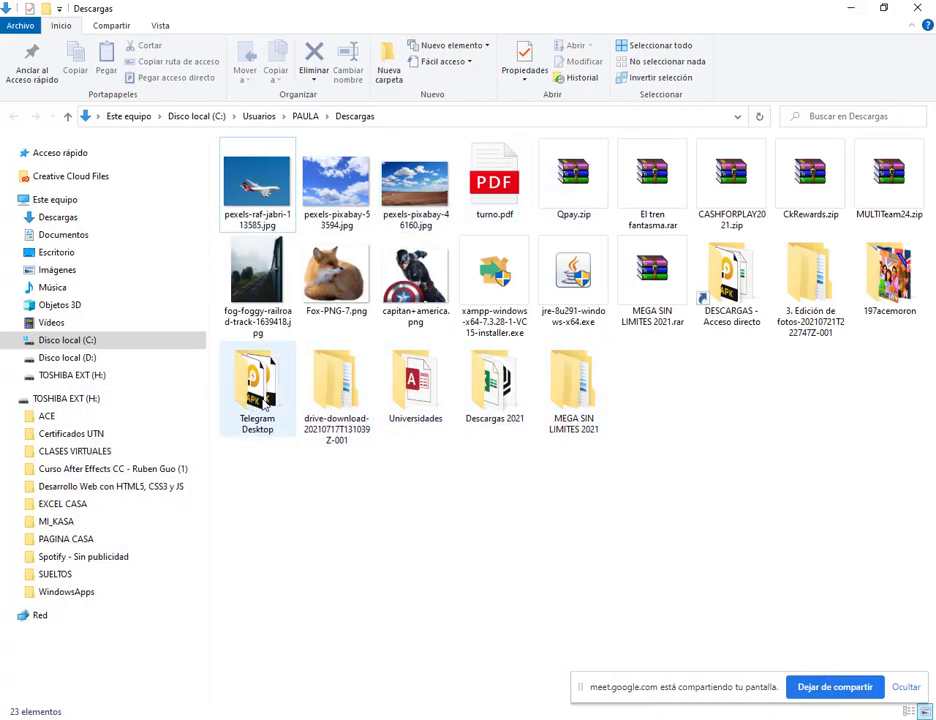
# Close the extra Descargas window and open the "1. Tampón de clonar" folder inside the downloaded "3. Edición de fotos".
pyautogui.moveTo(157, 719)
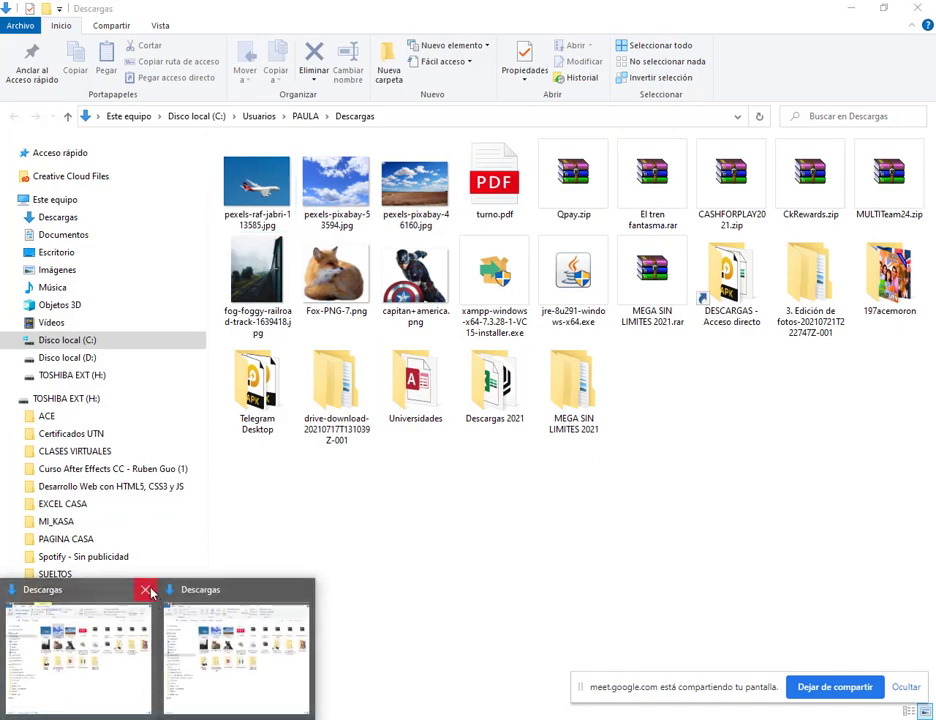
pyautogui.click(140, 590)
pyautogui.doubleClick(843, 314)
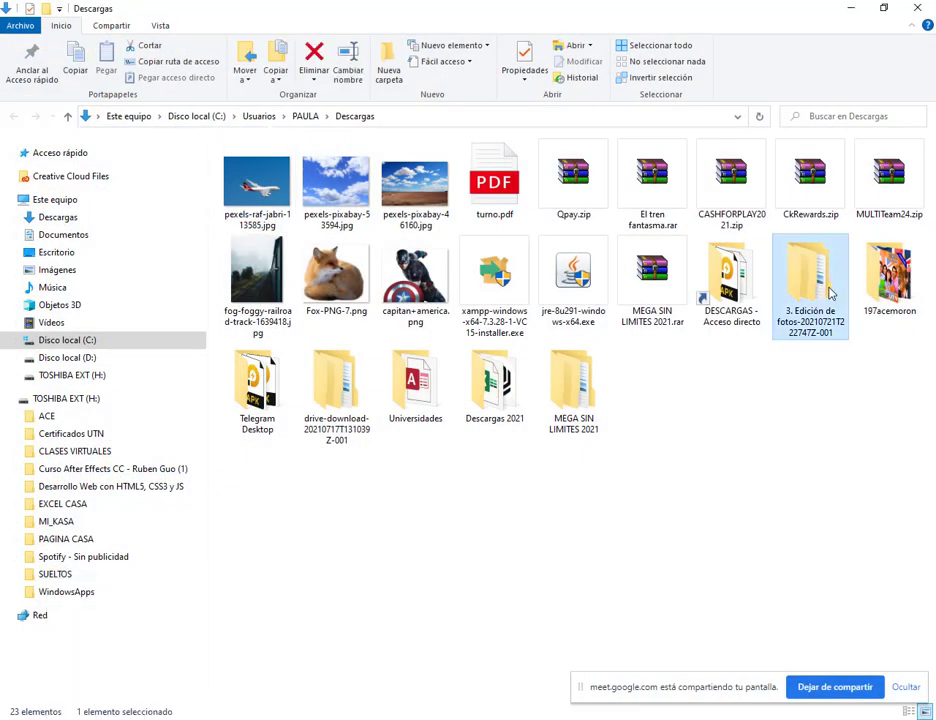
pyautogui.doubleClick(315, 169)
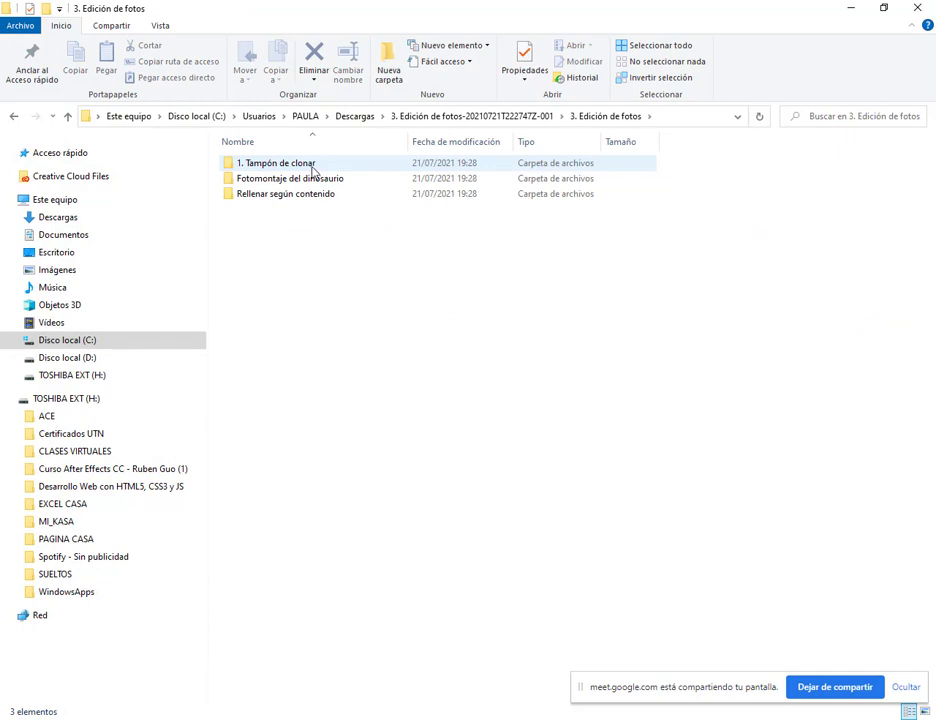
pyautogui.doubleClick(290, 165)
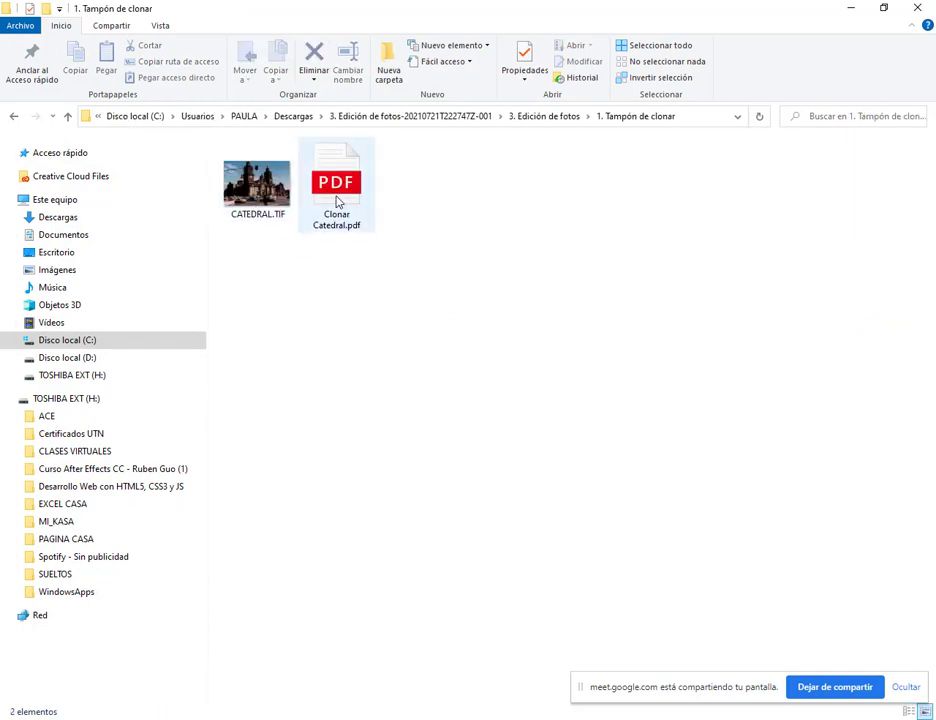
# View the practice photo CATEDRAL.TIF and the reference result in "Clonar Catedral.pdf", closing both files.
pyautogui.doubleClick(257, 188)
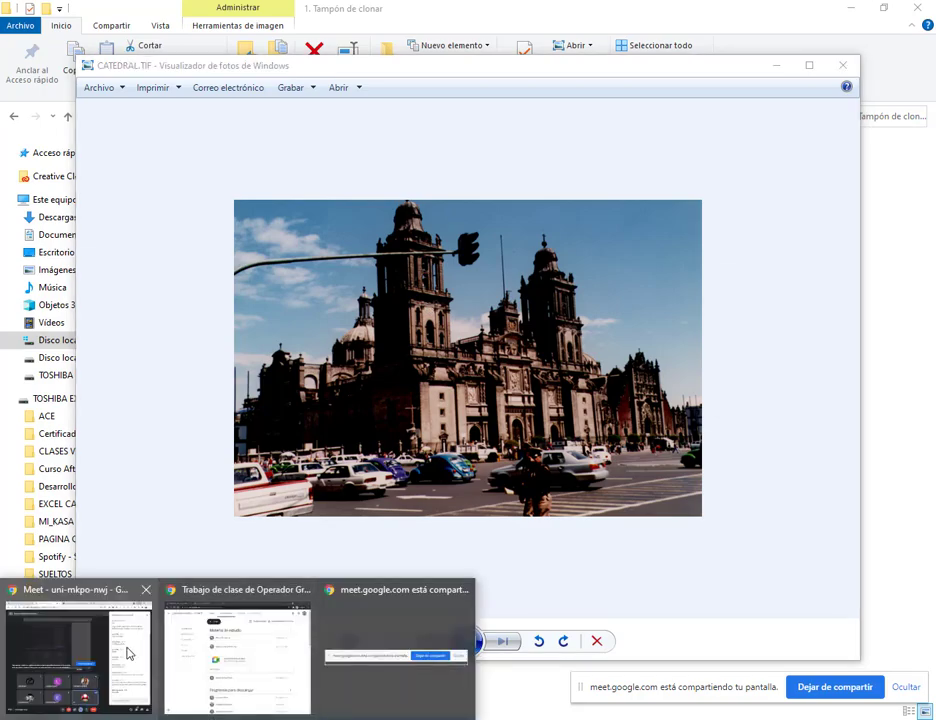
pyautogui.click(125, 653)
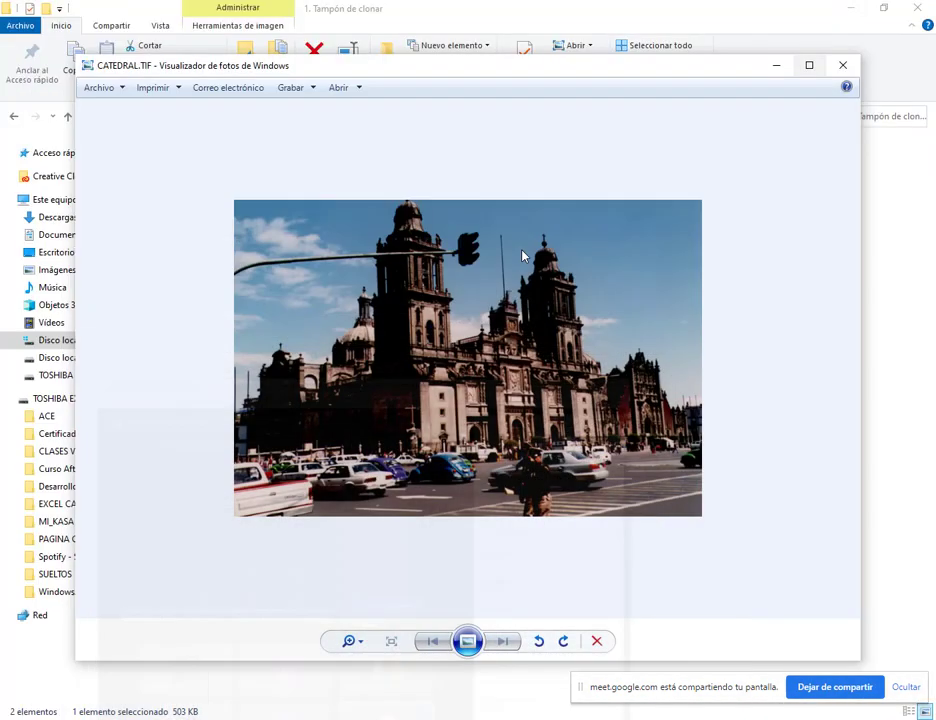
pyautogui.click(851, 11)
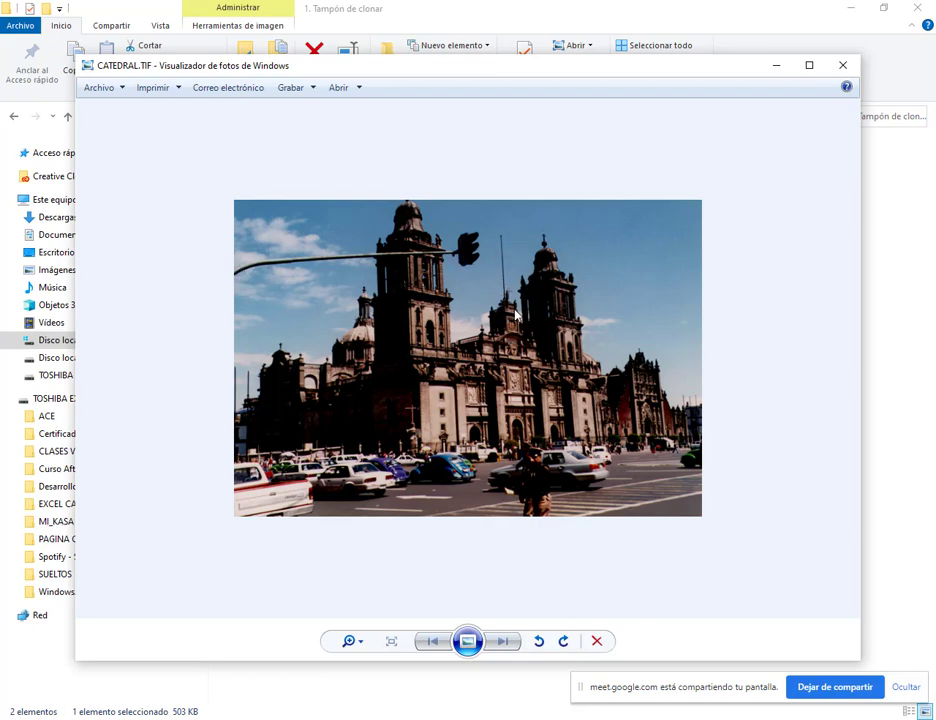
pyautogui.click(843, 66)
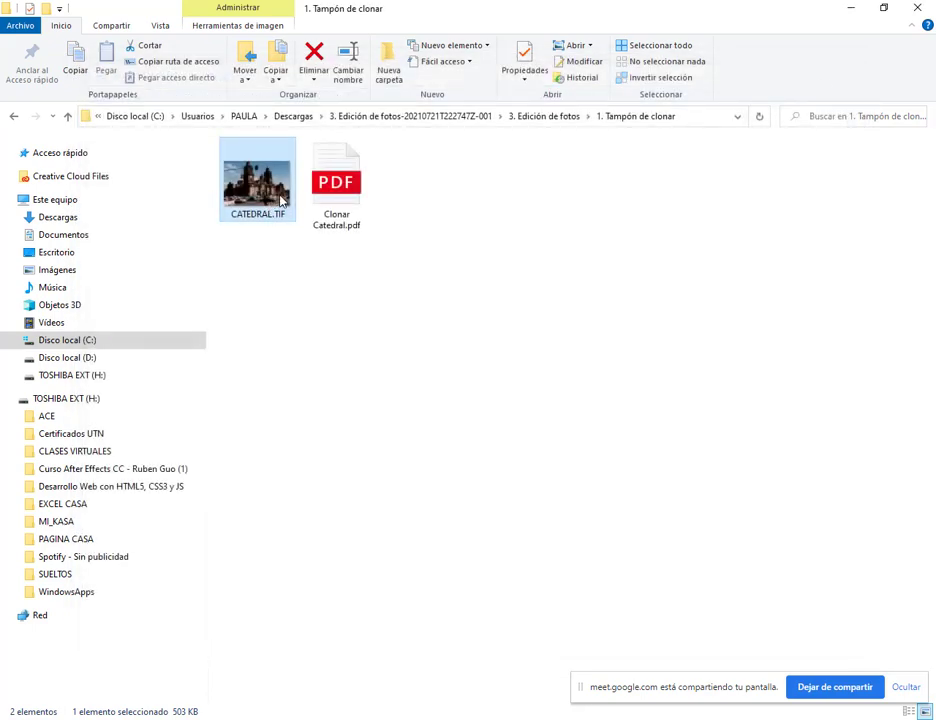
pyautogui.doubleClick(328, 188)
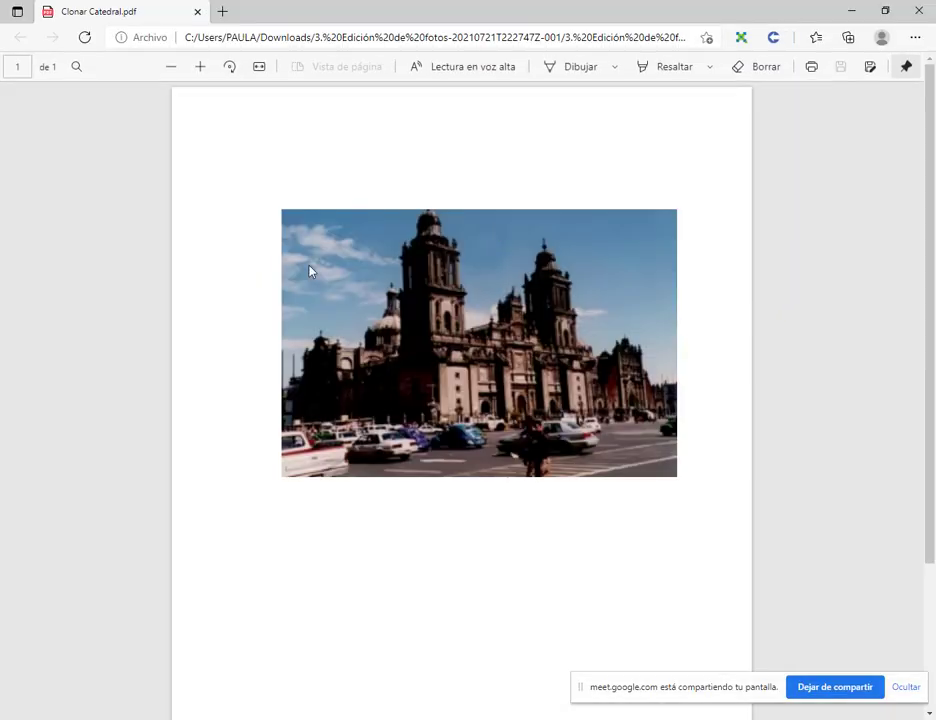
pyautogui.click(918, 11)
# Open CATEDRAL.TIF as its own document in Photoshop, choosing "No modificar (no efectuar gestión de color)" for the missing profile.
pyautogui.click(261, 210)
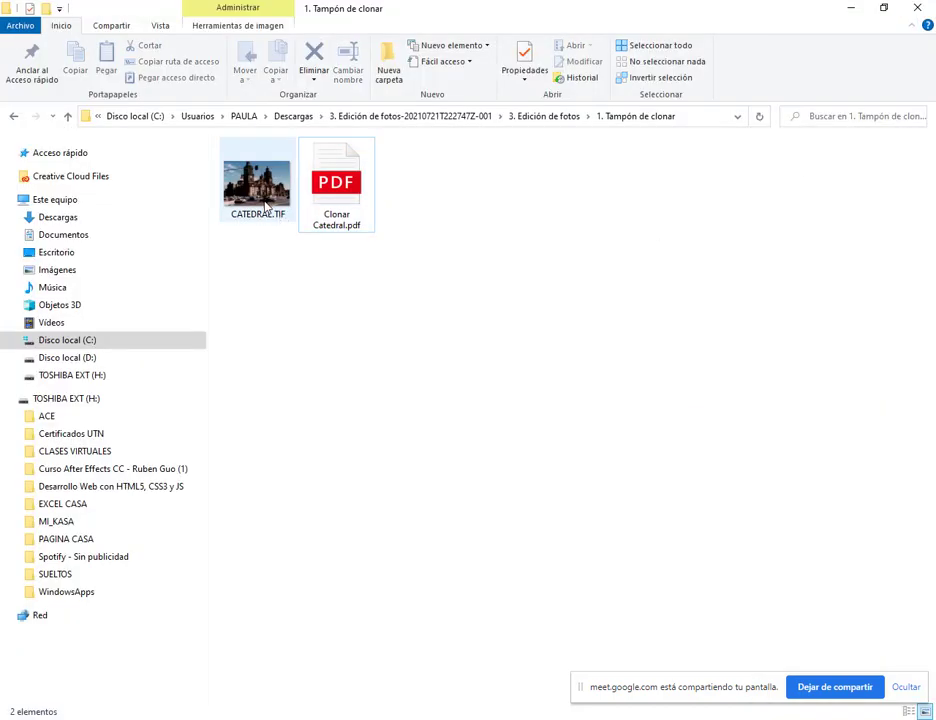
pyautogui.moveTo(251, 211); pyautogui.dragTo(413, 325)
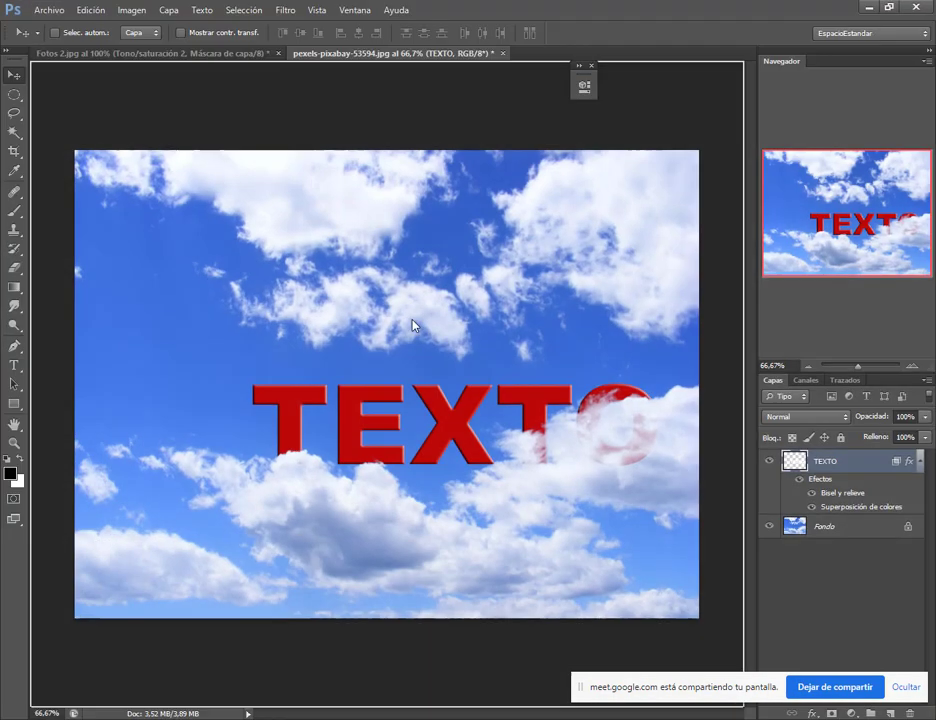
pyautogui.moveTo(540, 101); pyautogui.dragTo(589, 38)
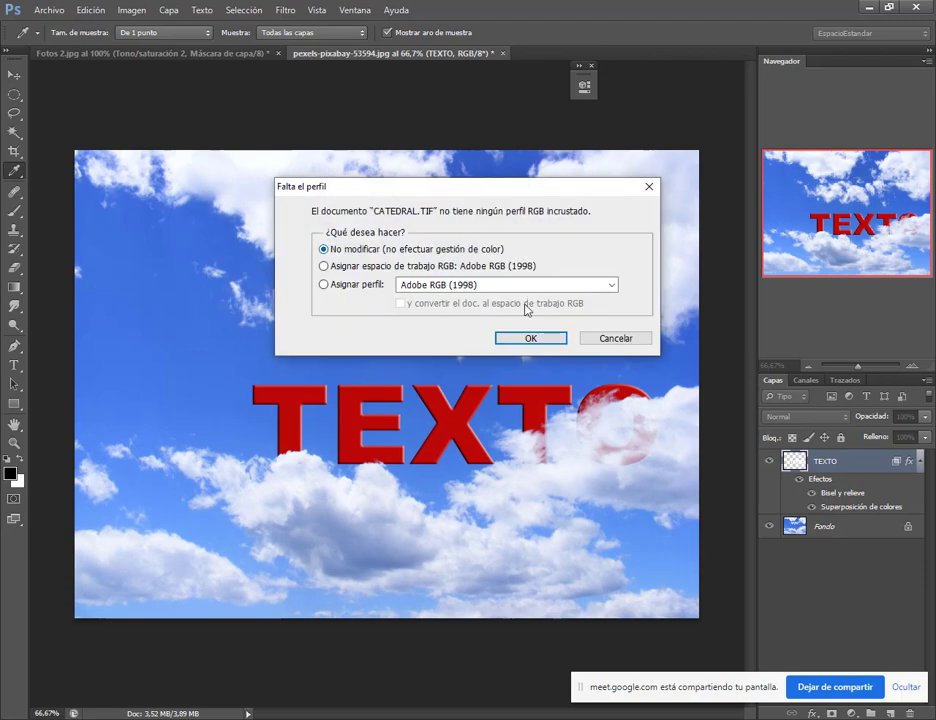
pyautogui.click(530, 339)
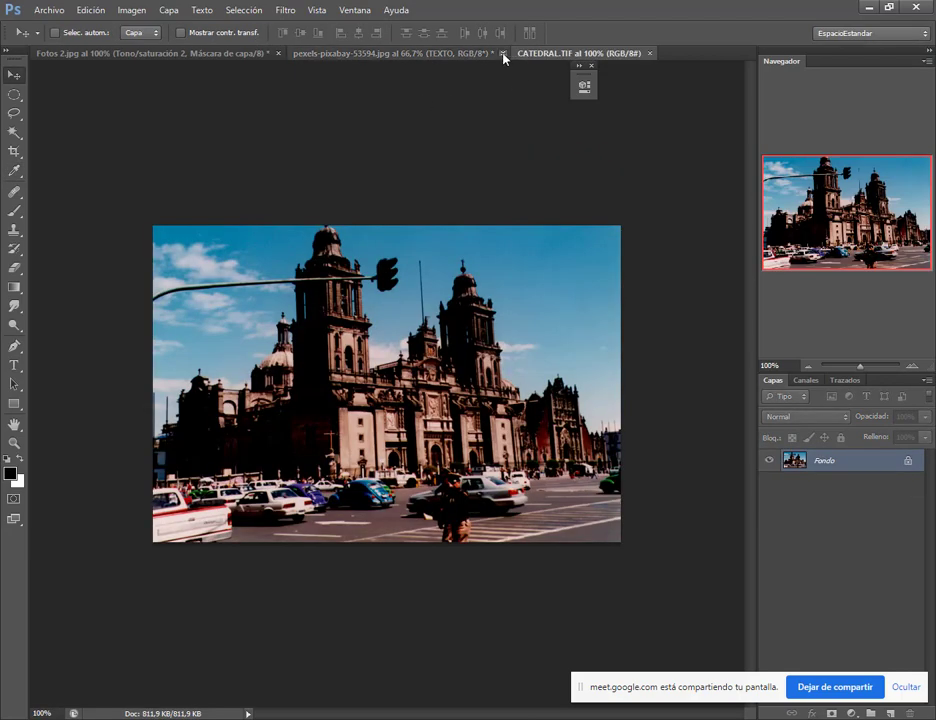
# Close "Fotos 2.jpg" and "pexels-pixabay-53594.jpg" without saving, keeping only CATEDRAL.TIF open.
pyautogui.click(279, 54)
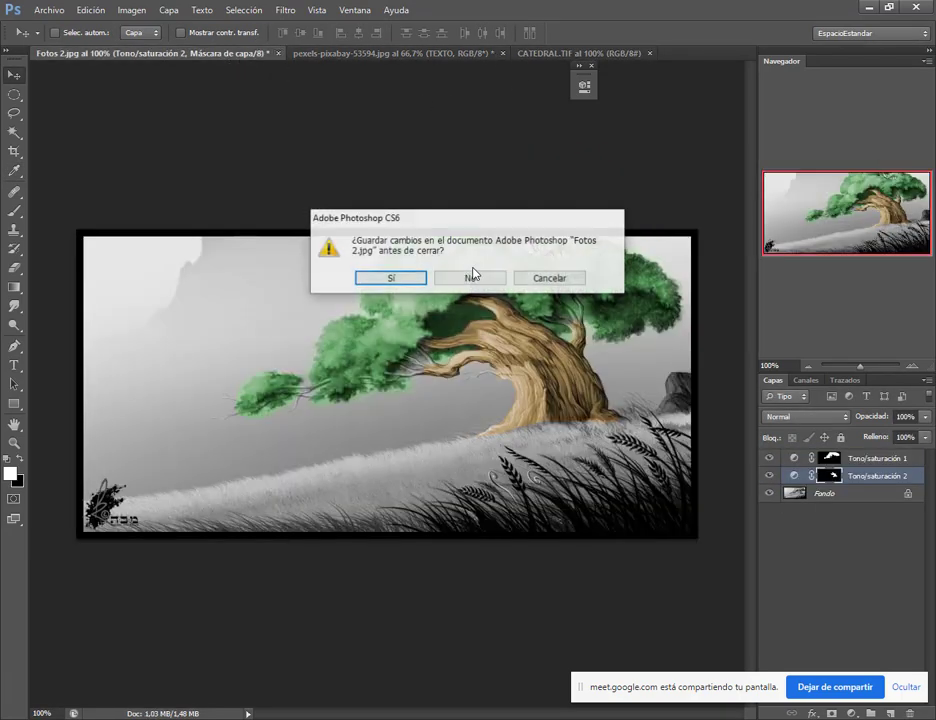
pyautogui.click(464, 275)
pyautogui.click(225, 54)
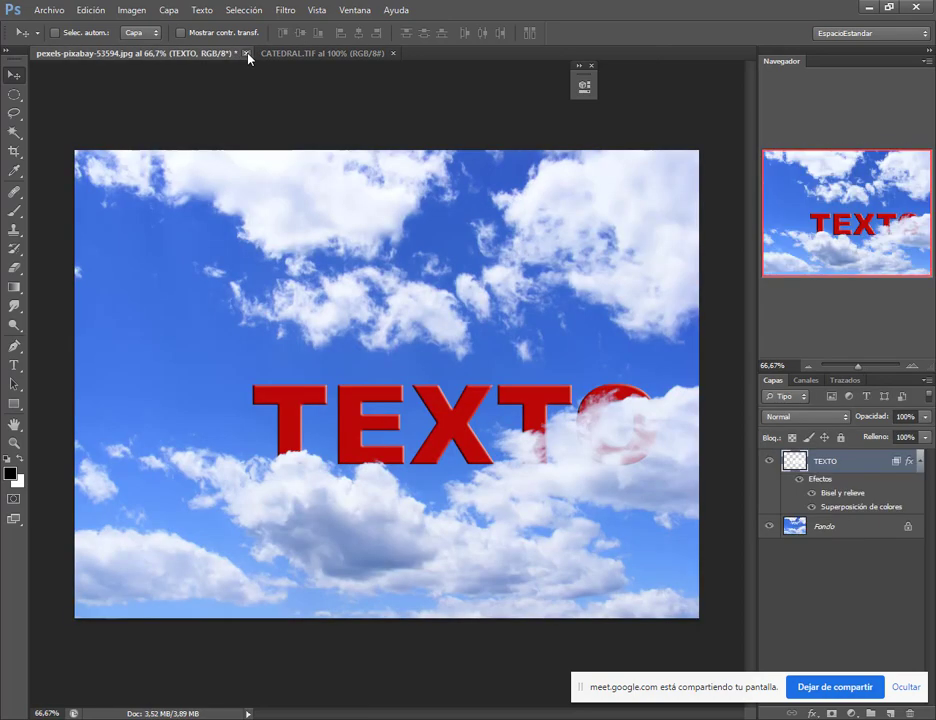
pyautogui.click(246, 54)
pyautogui.click(470, 278)
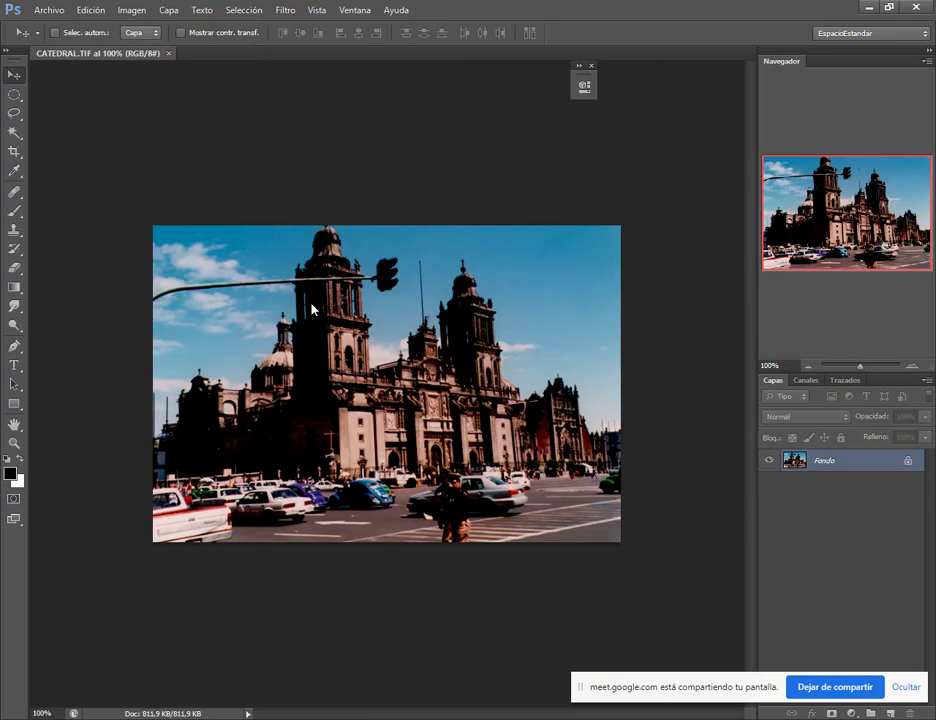
# Move the screen-sharing bar aside and duplicate the Fondo layer of the cathedral photo.
pyautogui.moveTo(591, 695); pyautogui.dragTo(501, 716)
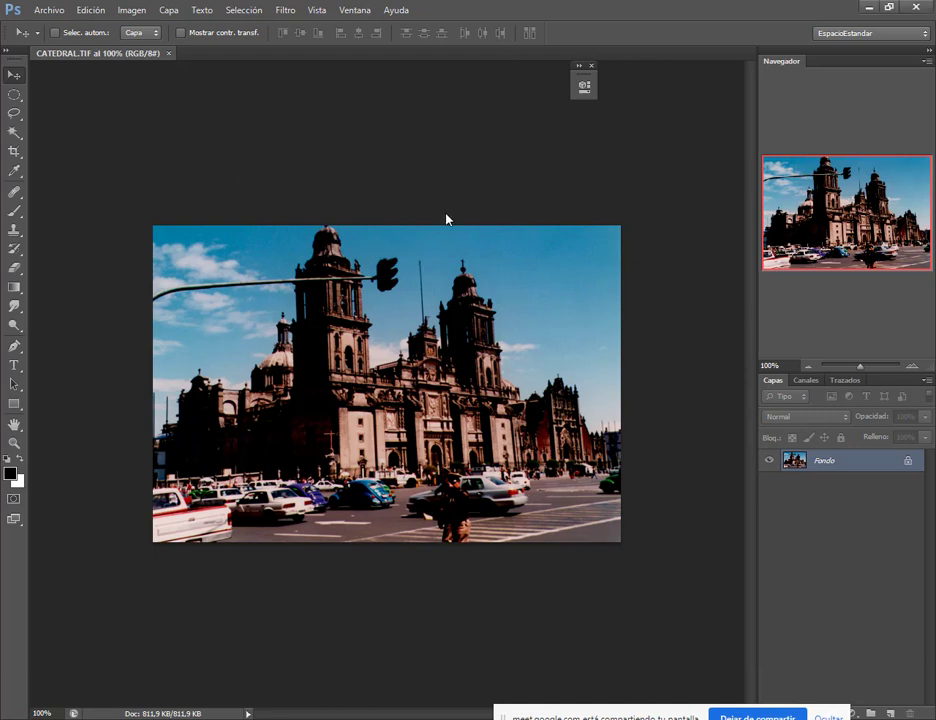
pyautogui.scroll(4, 388, 385)
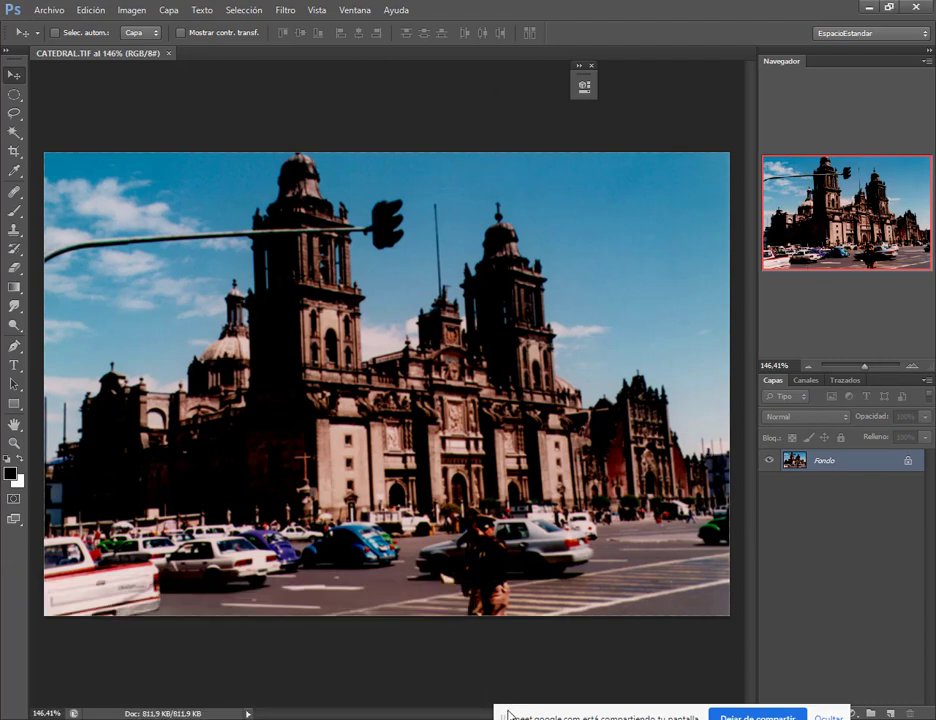
pyautogui.moveTo(501, 718); pyautogui.dragTo(451, 705)
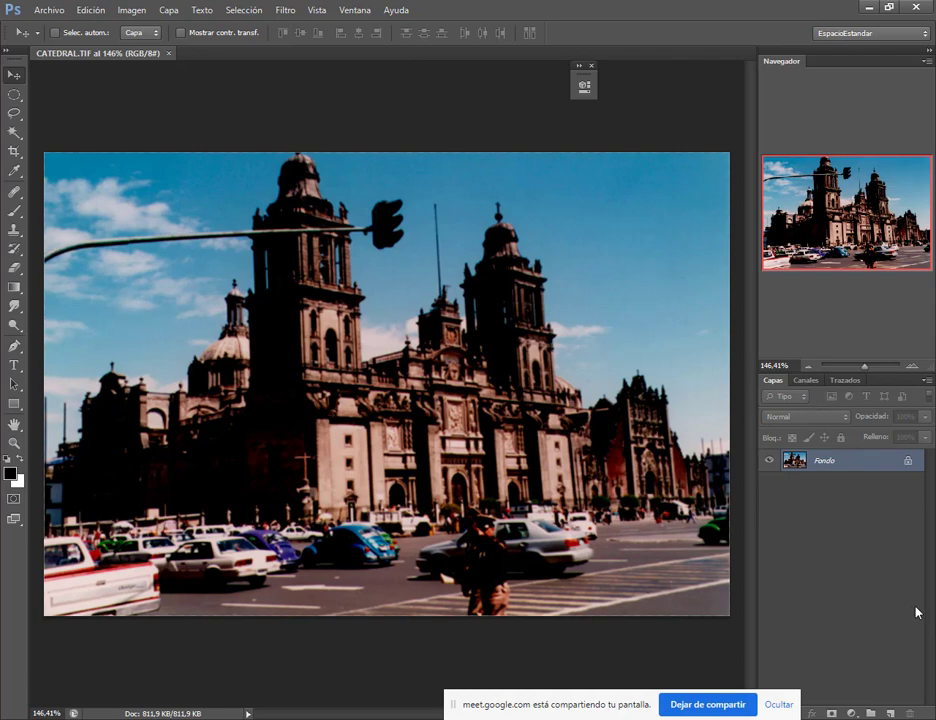
pyautogui.hotkey('ctrl', 'j')
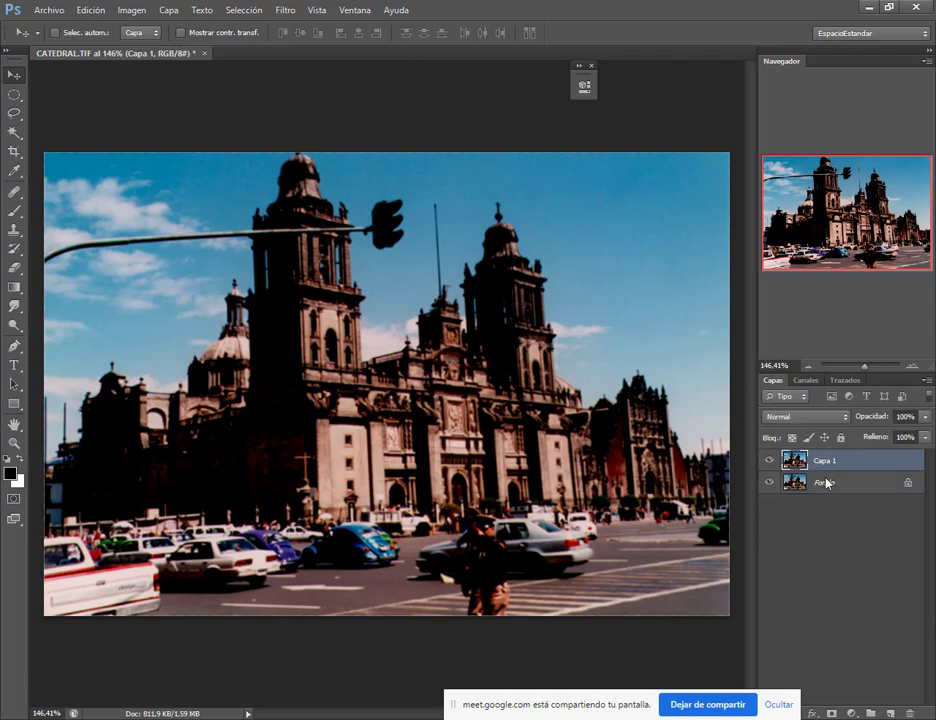
# Activate the Tampón de clonar tool, set its brush size to 33 px and adjust the brush hardness.
pyautogui.click(15, 229)
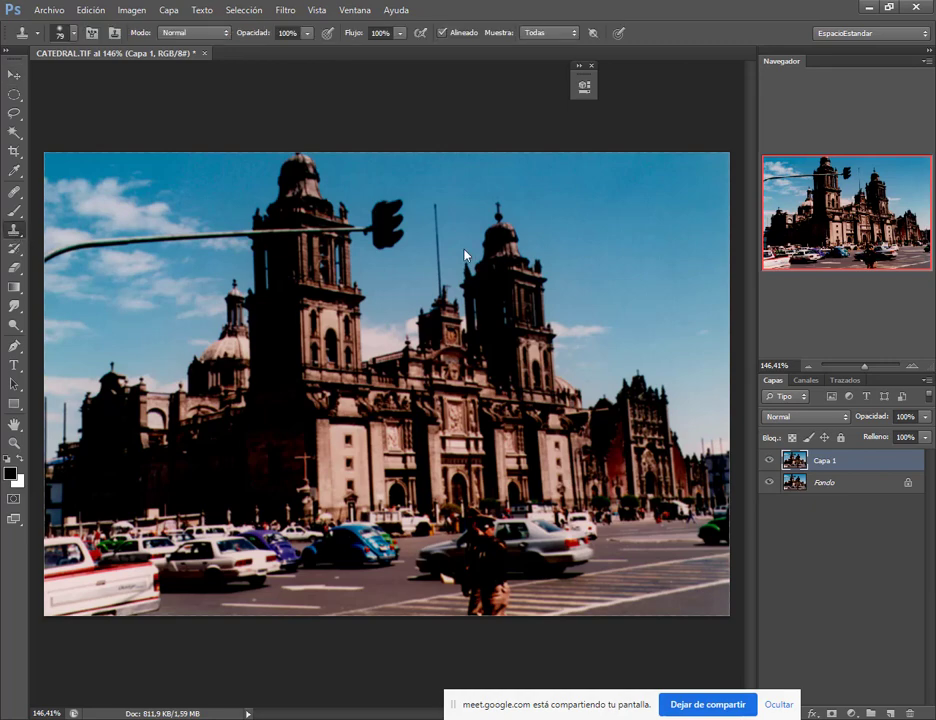
pyautogui.rightClick(12, 230)
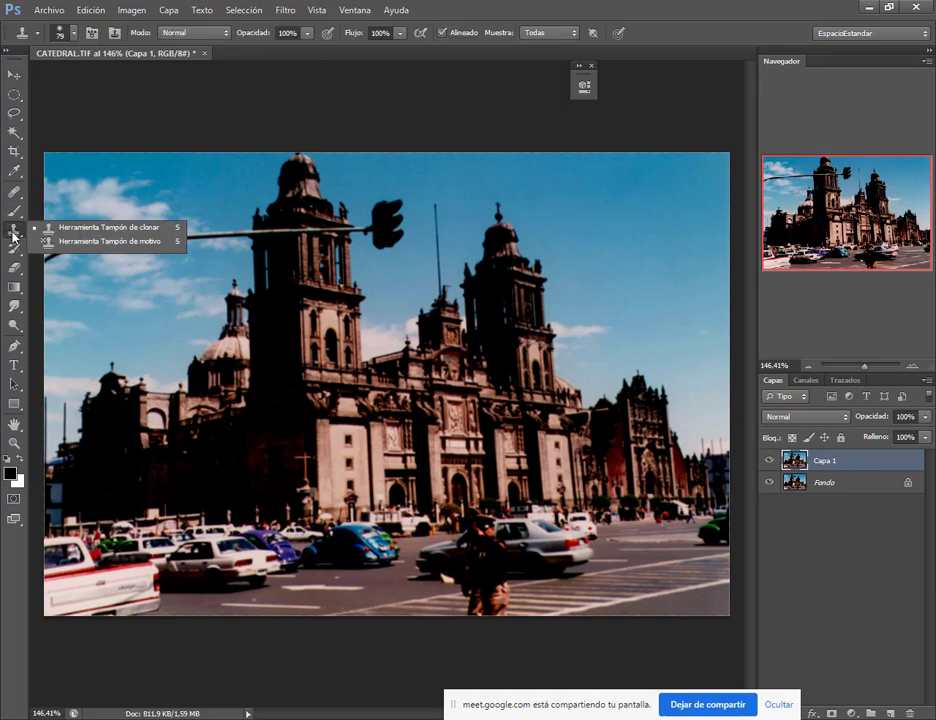
pyautogui.click(164, 227)
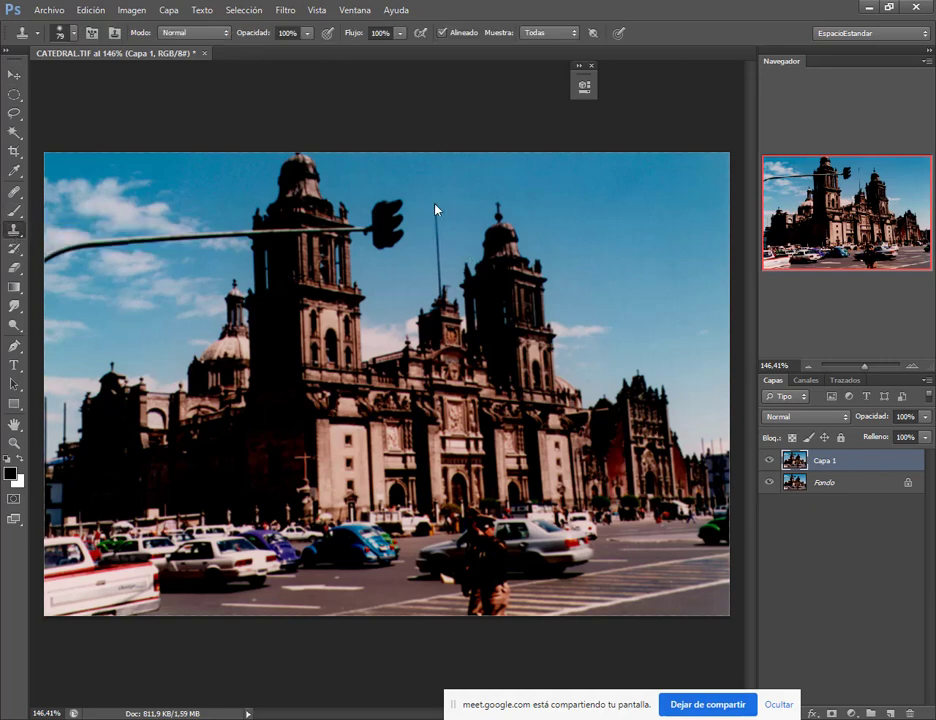
pyautogui.moveTo(435, 209)
pyautogui.mouseDown()
pyautogui.moveTo(426, 203)
pyautogui.moveTo(412, 216)
pyautogui.mouseUp()
pyautogui.rightClick(487, 210)
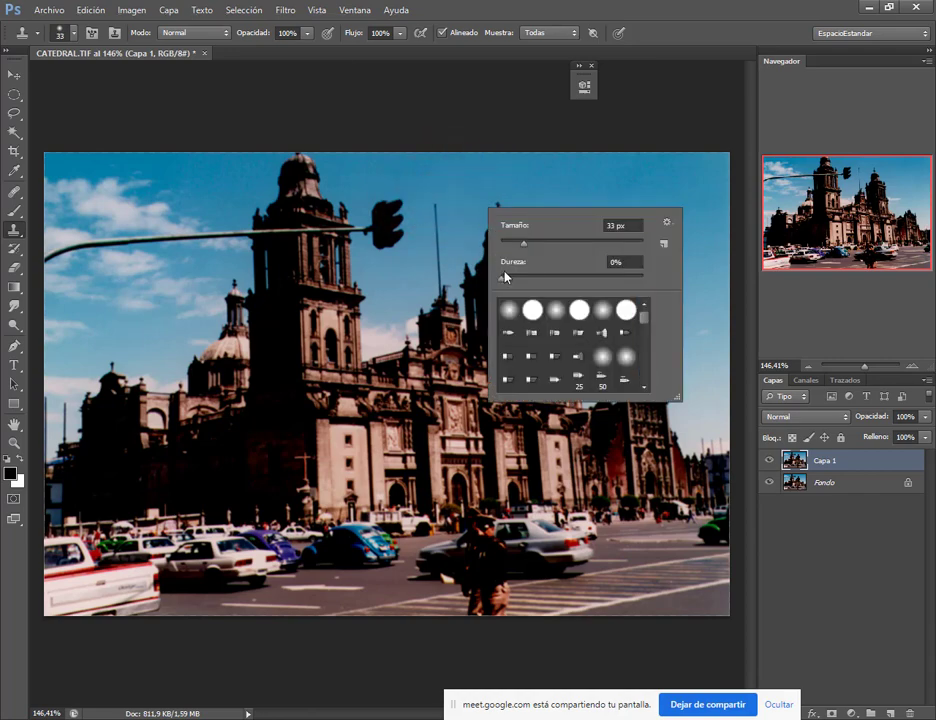
pyautogui.click(552, 278)
pyautogui.moveTo(552, 279); pyautogui.dragTo(557, 286)
pyautogui.click(620, 7)
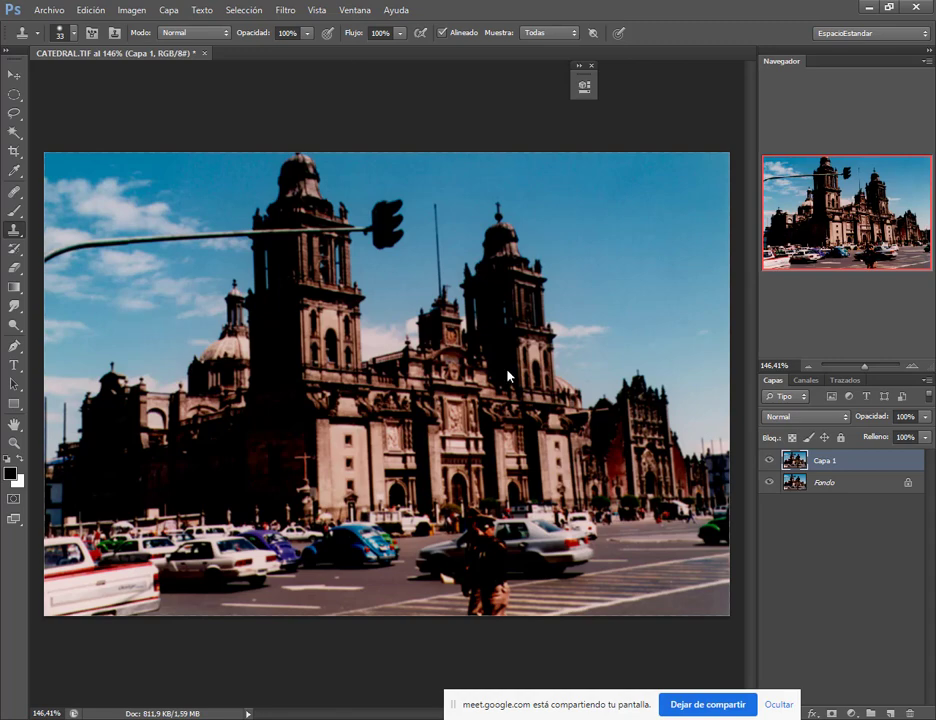
# Try to clone over the sky beside the antenna without a source point, and reduce the brush size to 15 px.
pyautogui.click(455, 226)
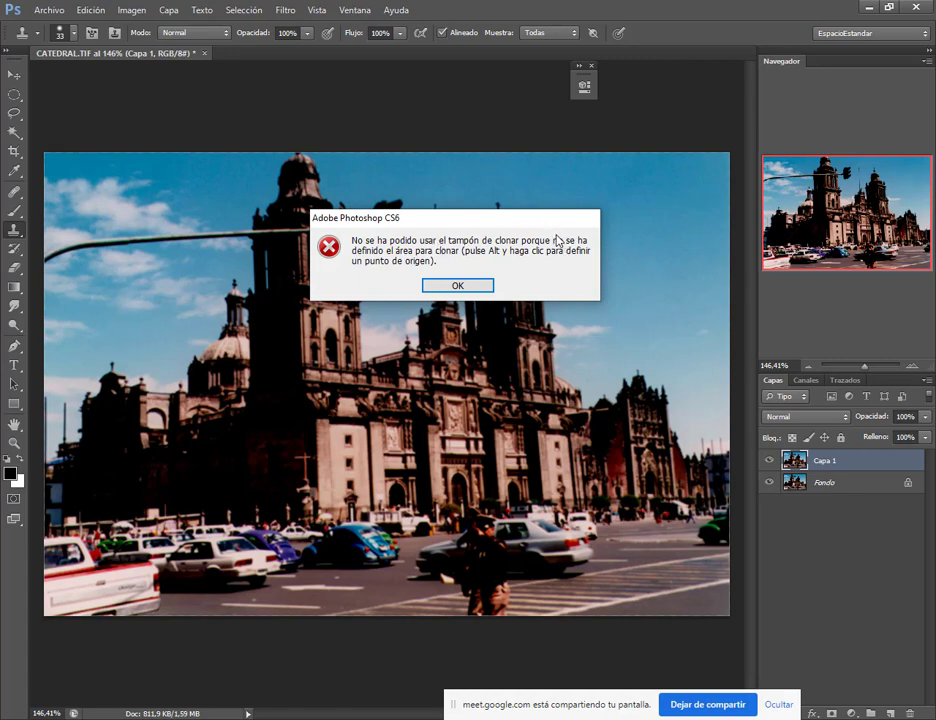
pyautogui.click(474, 288)
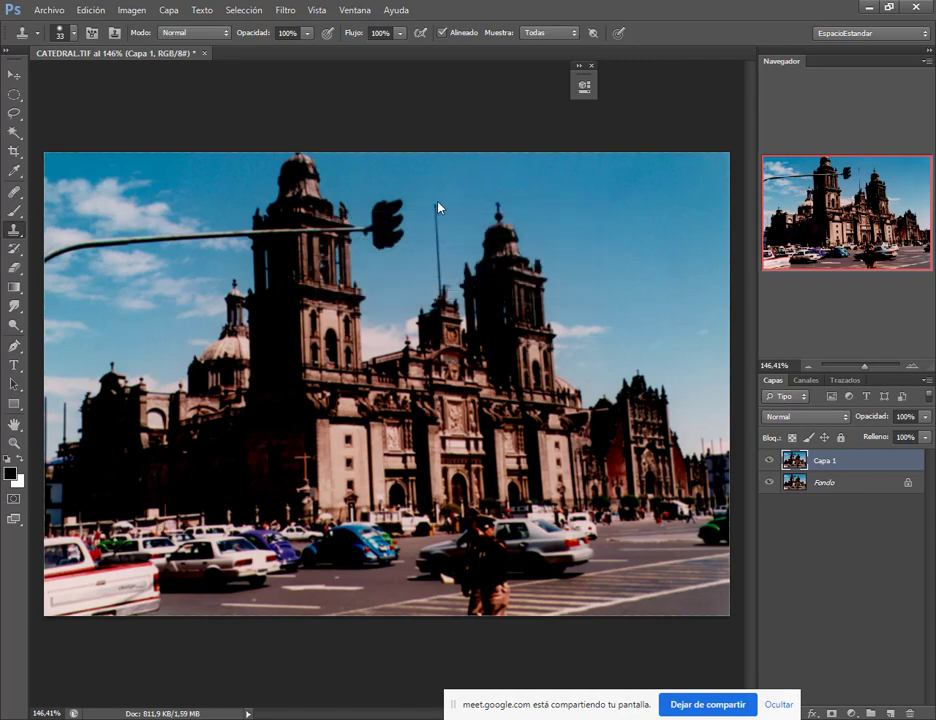
pyautogui.moveTo(458, 211); pyautogui.dragTo(445, 212)
# Try cloning light sky from near the photo's right edge over the thin antenna between the towers, and undo the strokes.
pyautogui.scroll(5, 456, 222)
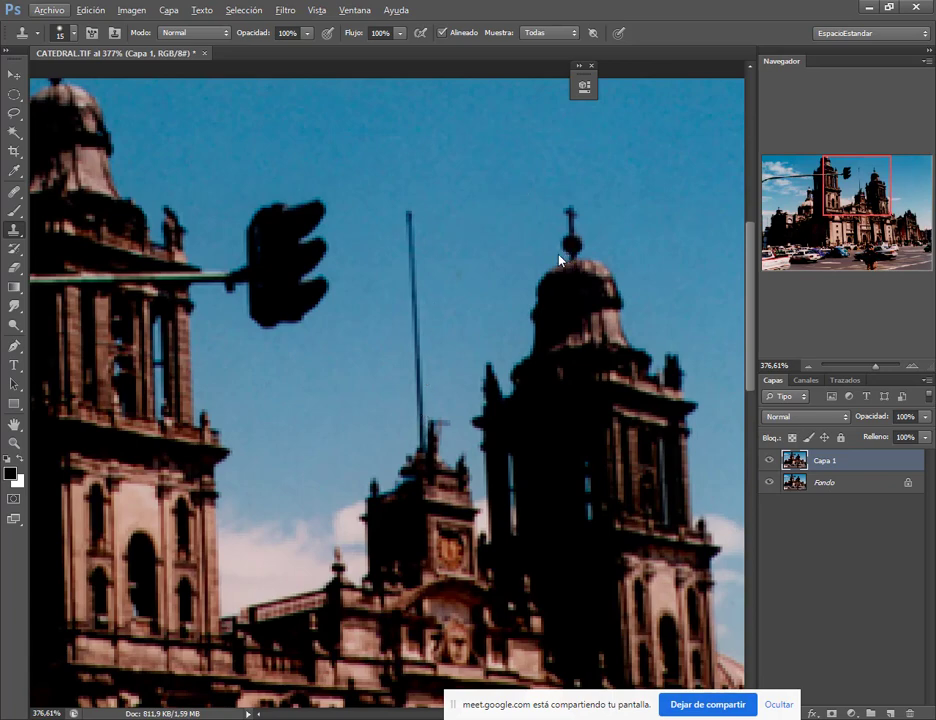
pyautogui.hscroll(3, 560, 253)
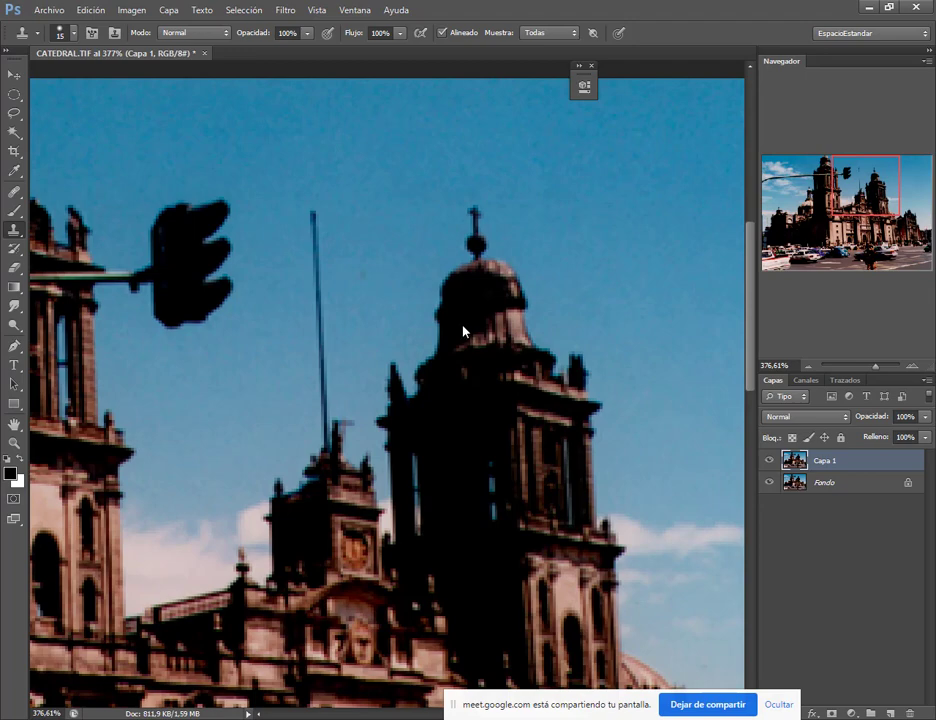
pyautogui.scroll(-2, 536, 278)
pyautogui.scroll(-2, 535, 278)
pyautogui.scroll(-1, 508, 283)
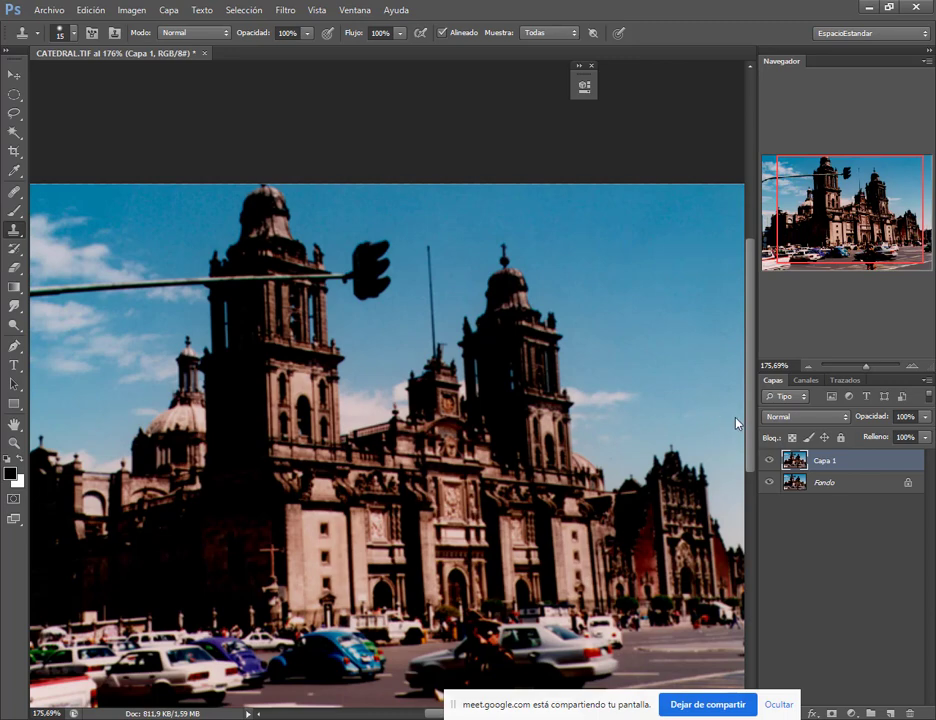
pyautogui.moveTo(736, 424); pyautogui.dragTo(674, 425)
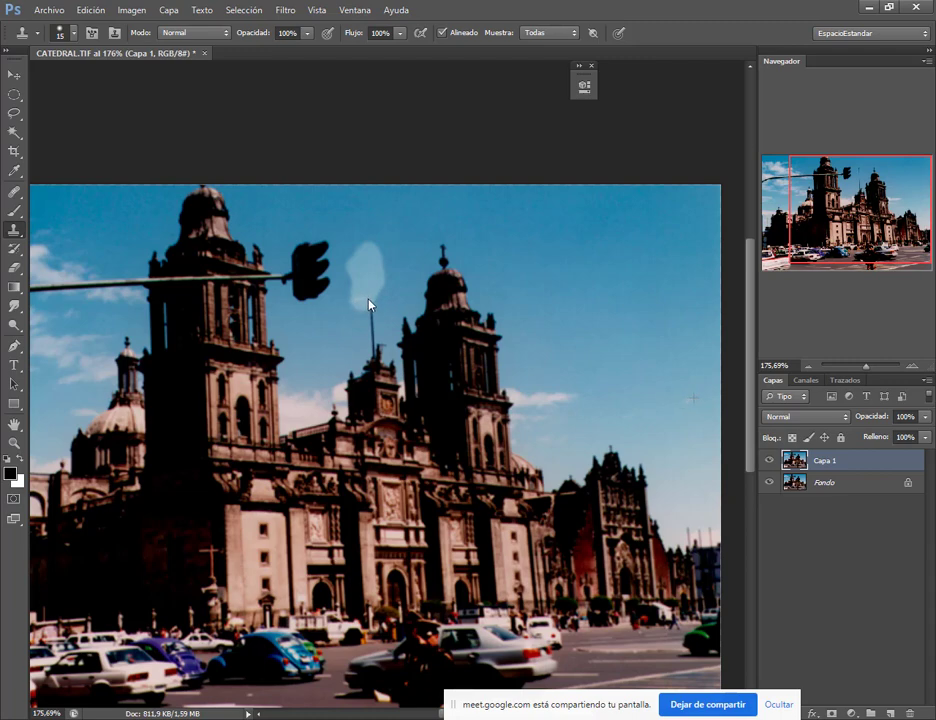
pyautogui.moveTo(359, 309)
pyautogui.mouseDown()
pyautogui.moveTo(368, 336)
pyautogui.moveTo(374, 320)
pyautogui.moveTo(374, 359)
pyautogui.moveTo(372, 335)
pyautogui.mouseUp()
pyautogui.hotkey('ctrl', 'alt', 'z')
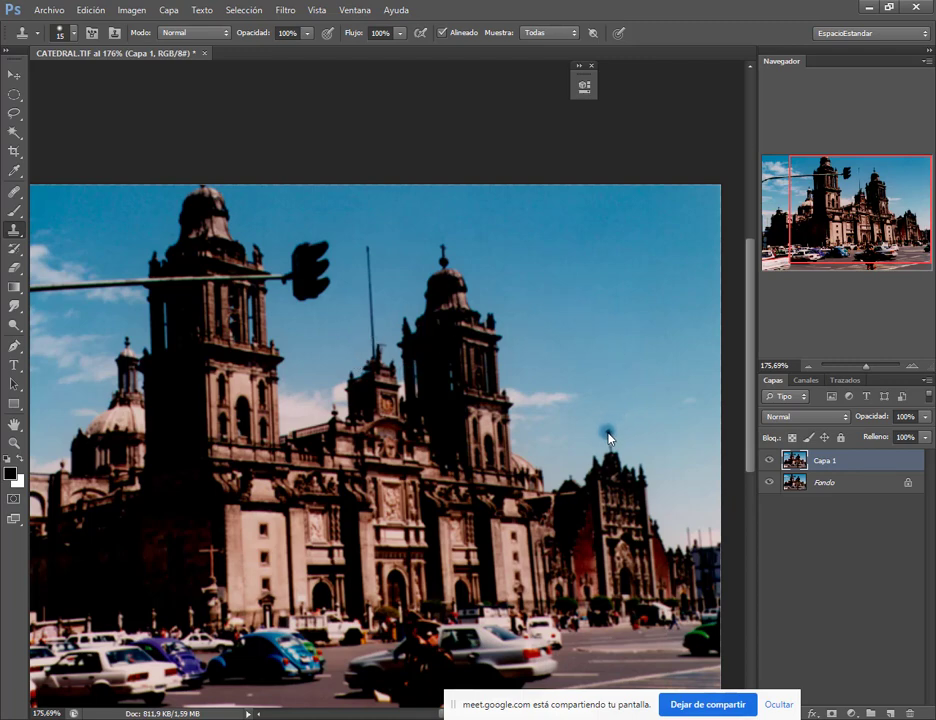
# Clone the domed top of the cathedral's right tower onto the smaller building at its right.
pyautogui.moveTo(608, 437)
pyautogui.mouseDown()
pyautogui.moveTo(625, 472)
pyautogui.moveTo(610, 447)
pyautogui.moveTo(595, 477)
pyautogui.moveTo(615, 468)
pyautogui.moveTo(626, 479)
pyautogui.moveTo(605, 479)
pyautogui.moveTo(601, 506)
pyautogui.moveTo(609, 492)
pyautogui.moveTo(626, 531)
pyautogui.moveTo(641, 484)
pyautogui.mouseUp()
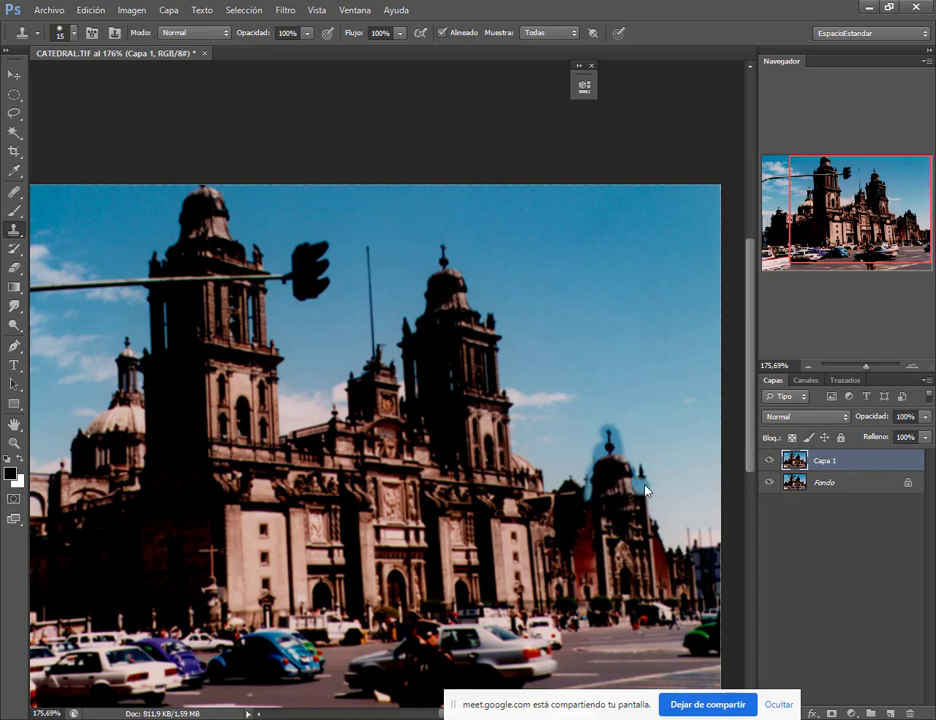
pyautogui.moveTo(568, 500)
pyautogui.mouseDown()
pyautogui.moveTo(580, 527)
pyautogui.moveTo(564, 540)
pyautogui.moveTo(574, 552)
pyautogui.mouseUp()
pyautogui.moveTo(632, 540)
pyautogui.mouseDown()
pyautogui.moveTo(602, 529)
pyautogui.moveTo(608, 524)
pyautogui.moveTo(600, 535)
pyautogui.moveTo(623, 525)
pyautogui.mouseUp()
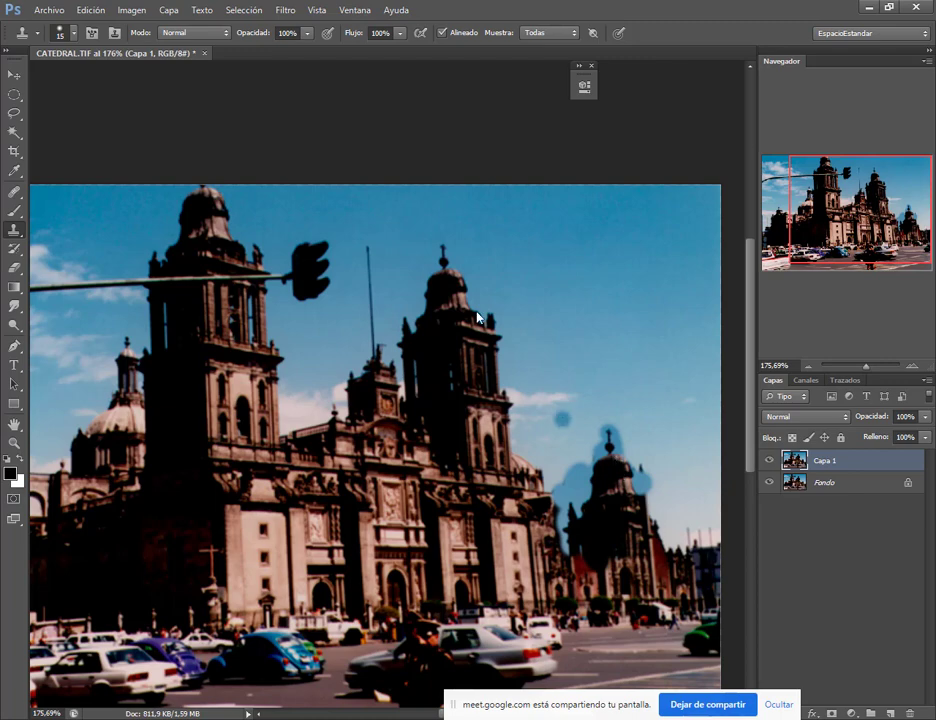
# Undo the cloned sky and dome strokes around the chapel to the right of the cathedral.
pyautogui.click(622, 390)
pyautogui.hotkey('ctrl', 'alt', 'z')
pyautogui.hotkey('ctrl', 'alt', 'z')
pyautogui.hotkey('ctrl', 'alt', 'z')
pyautogui.hotkey('ctrl', 'alt', 'z')
pyautogui.hotkey('ctrl', 'alt', 'z')
pyautogui.hotkey('ctrl', 'alt', 'z')
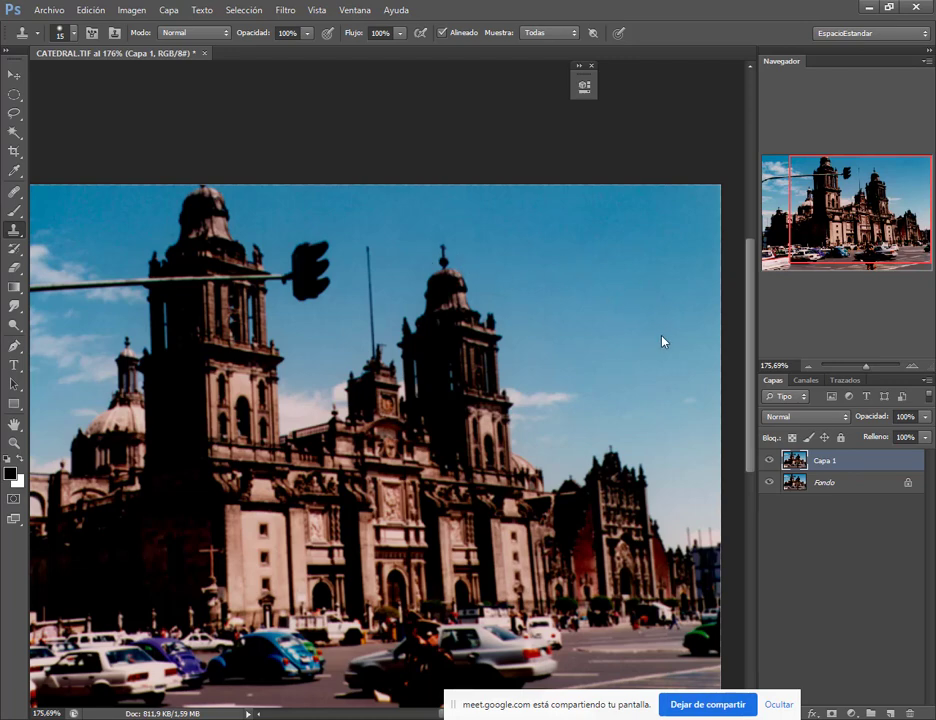
# Try to clone pale sky over the thin mast between the towers, and undo the stroke.
pyautogui.click(676, 375)
pyautogui.moveTo(367, 257); pyautogui.dragTo(372, 345)
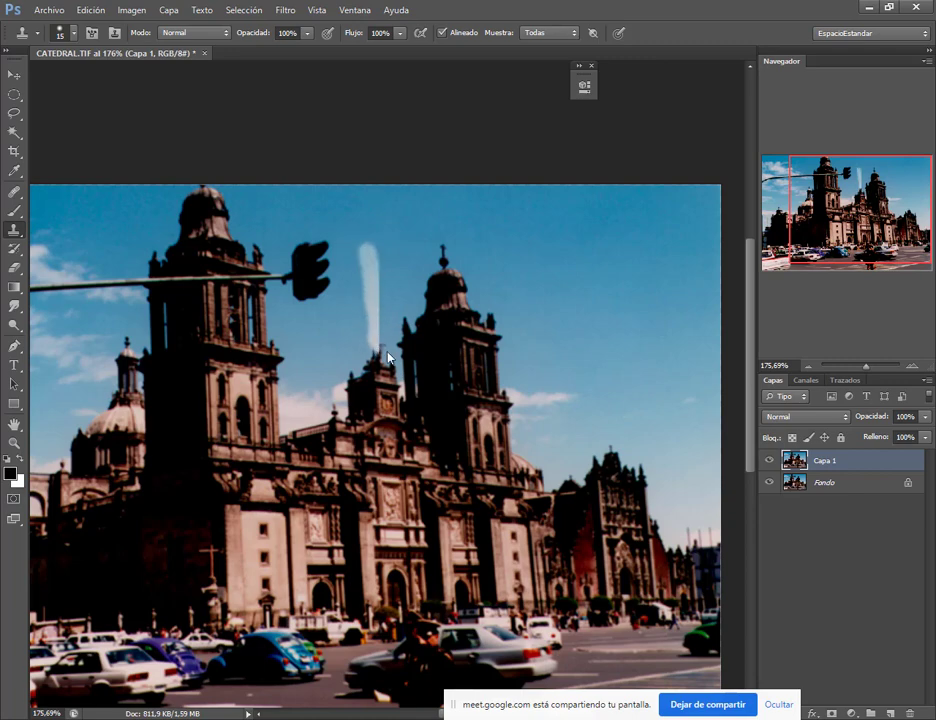
pyautogui.hotkey('ctrl', 'z')
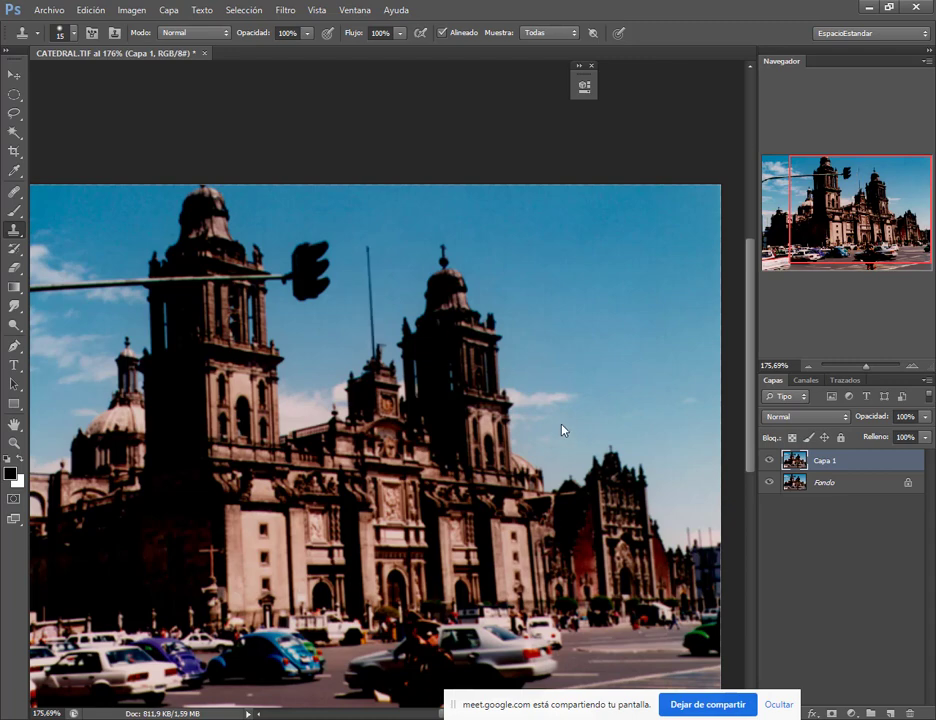
# Remove the thin mast between the two towers by cloning the blue sky beside it with the Clone Stamp.
pyautogui.keyDown('alt'); pyautogui.scroll(5, 383, 257); pyautogui.keyUp('alt')
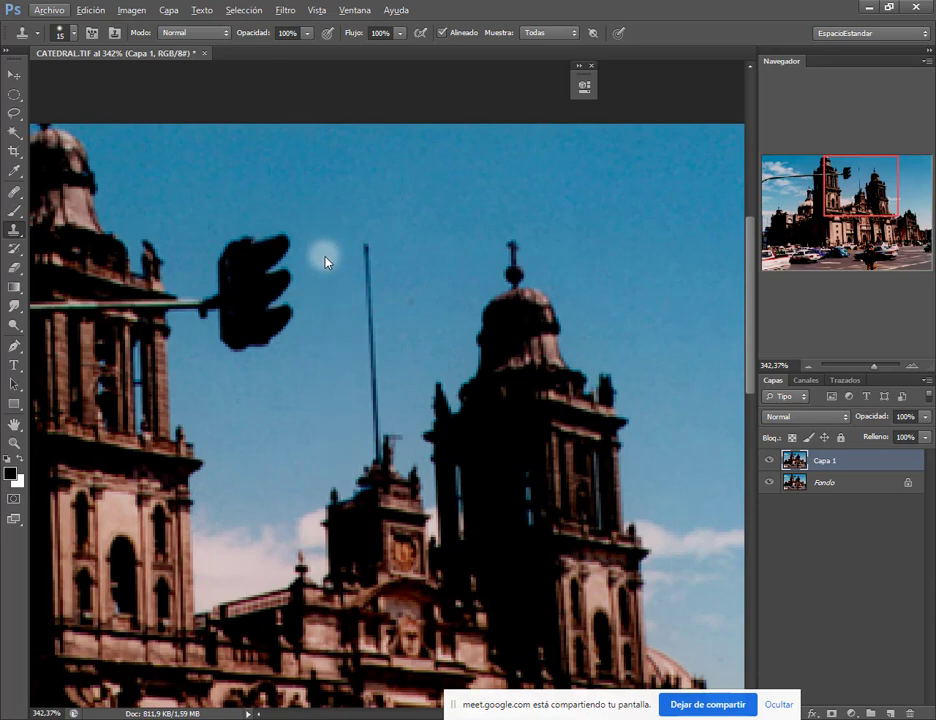
pyautogui.keyDown('alt'); pyautogui.click(326, 258); pyautogui.keyUp('alt')
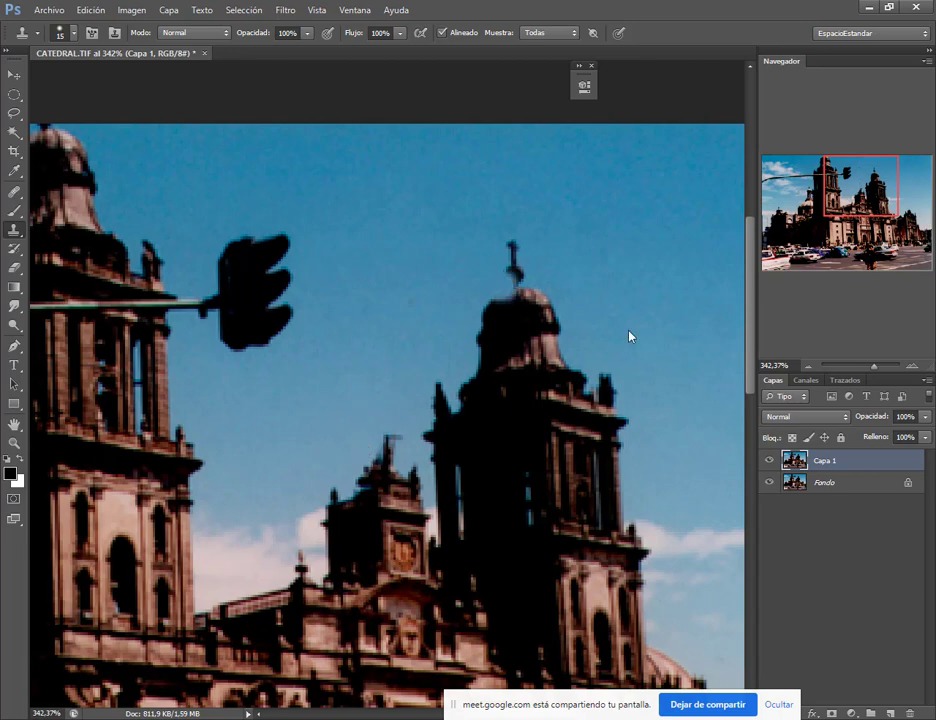
pyautogui.click(446, 431)
# Clone sky over the traffic light beside the left tower, undoing the stroke that runs across the tower.
pyautogui.moveTo(348, 316); pyautogui.dragTo(562, 341)
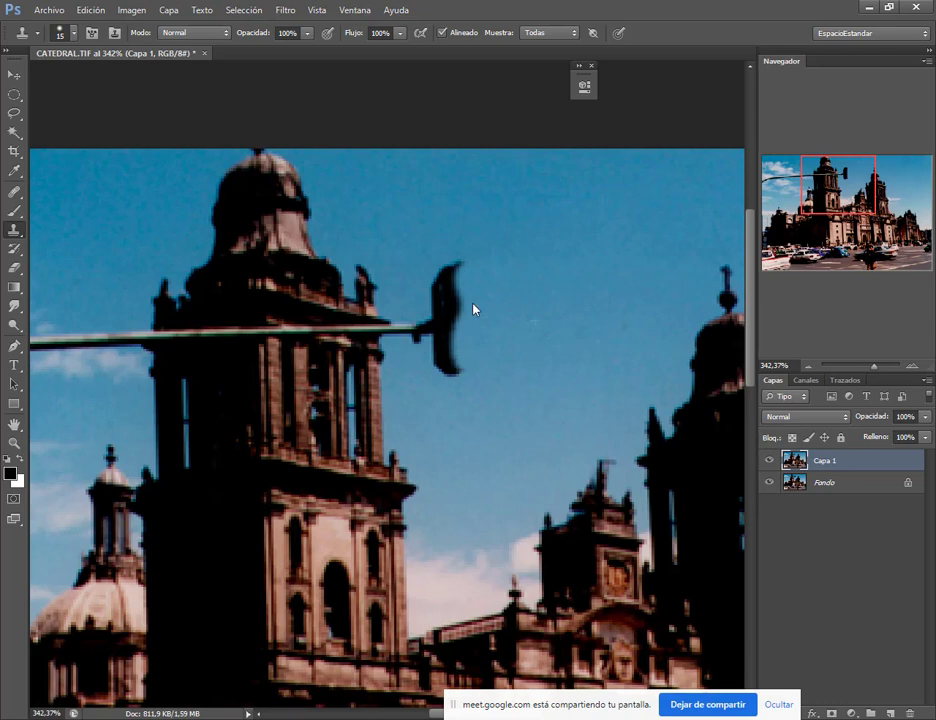
pyautogui.click(467, 272)
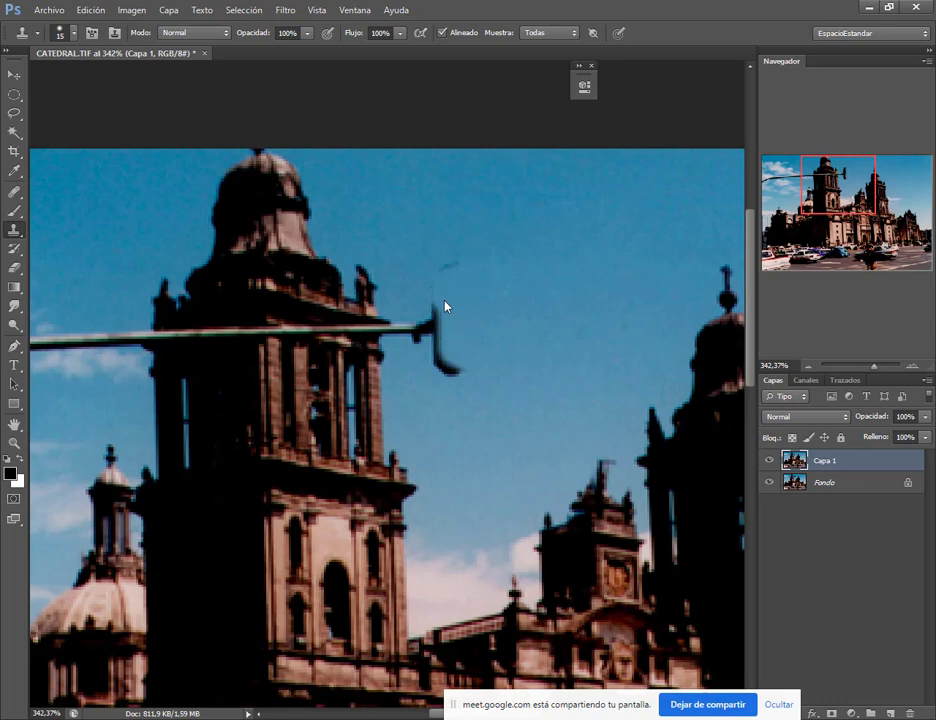
pyautogui.moveTo(445, 306); pyautogui.dragTo(447, 363)
pyautogui.click(446, 265)
pyautogui.moveTo(360, 330); pyautogui.dragTo(304, 336)
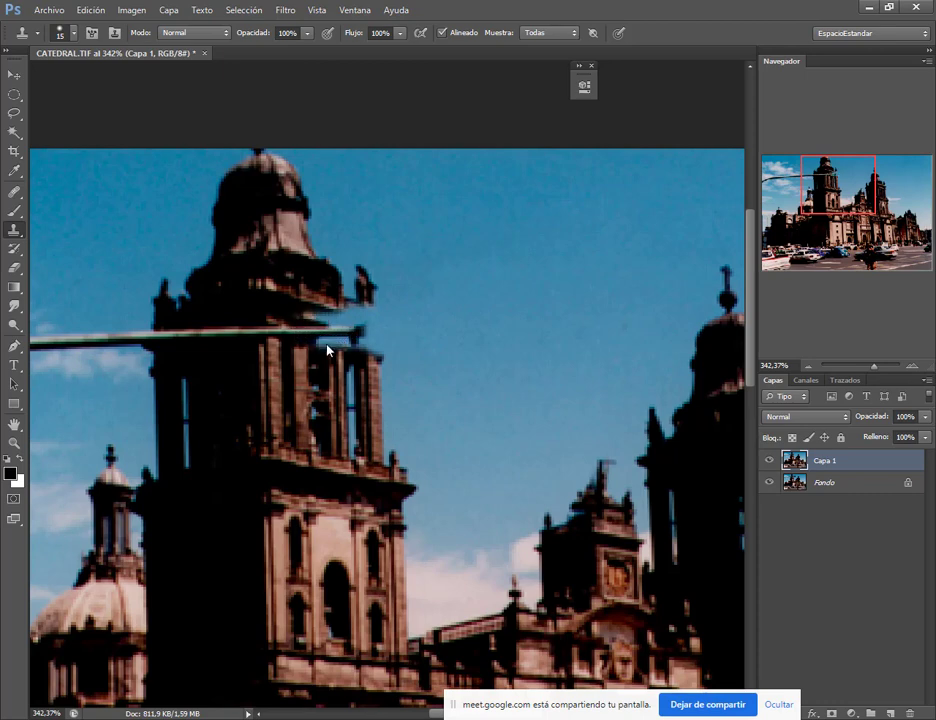
pyautogui.hotkey('ctrl', 'alt', 'z')
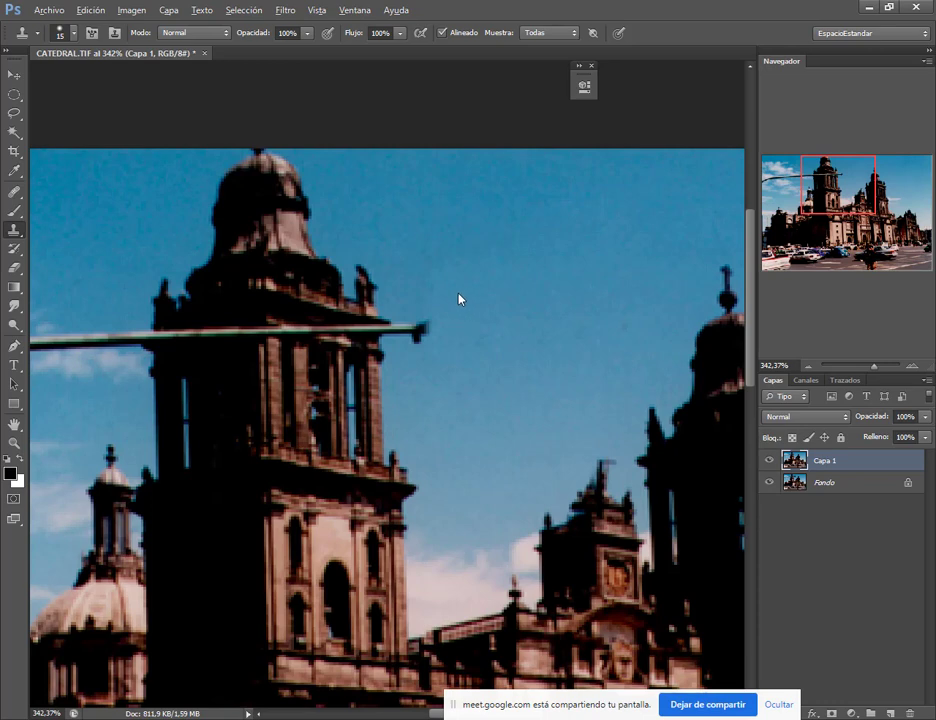
# Clone sky over the bracket at the pole's end, up to the left tower's edge.
pyautogui.press('alt')
pyautogui.press('alt')
pyautogui.moveTo(447, 378); pyautogui.dragTo(519, 391)
pyautogui.scroll(2, 538, 348)
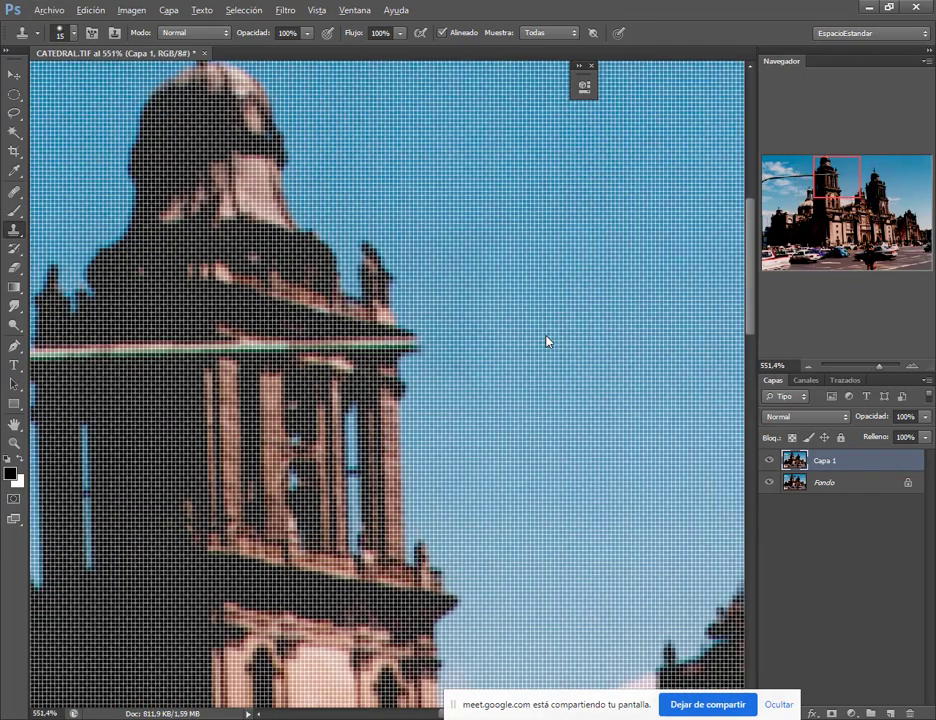
pyautogui.scroll(-4, 547, 340)
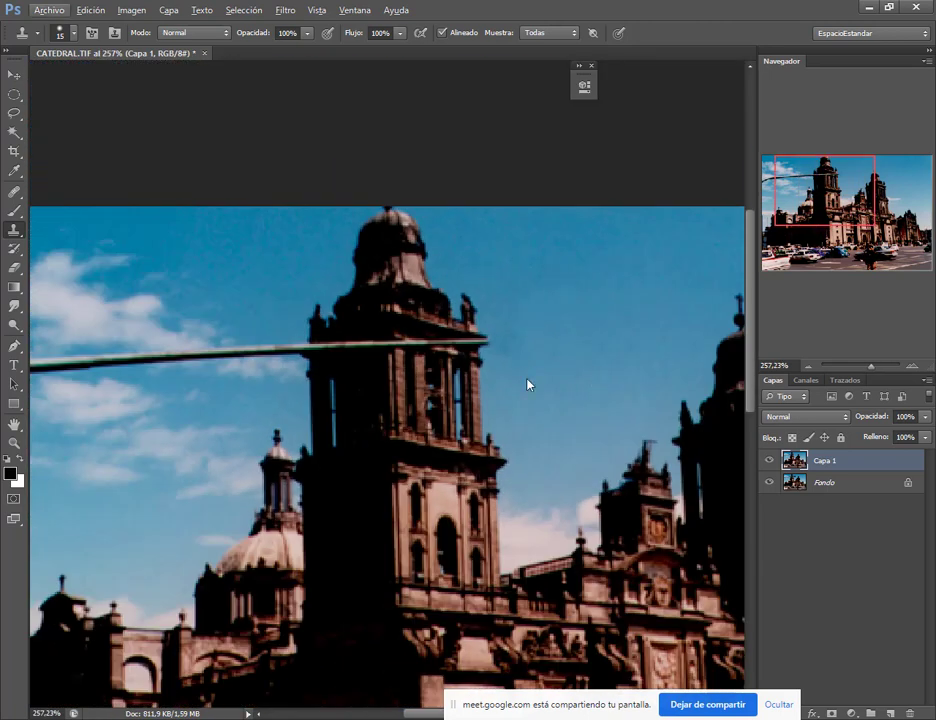
# Undo the clone strokes over the pole's end and the body of the traffic light.
pyautogui.hotkey('ctrl', 'z')
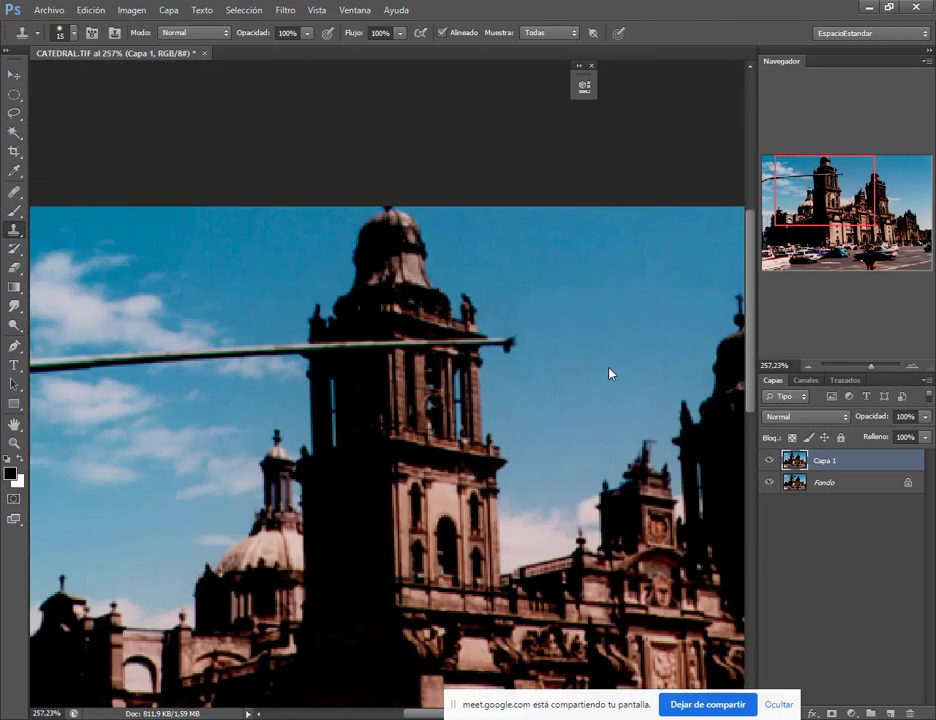
pyautogui.hotkey('ctrl', 'alt', 'z')
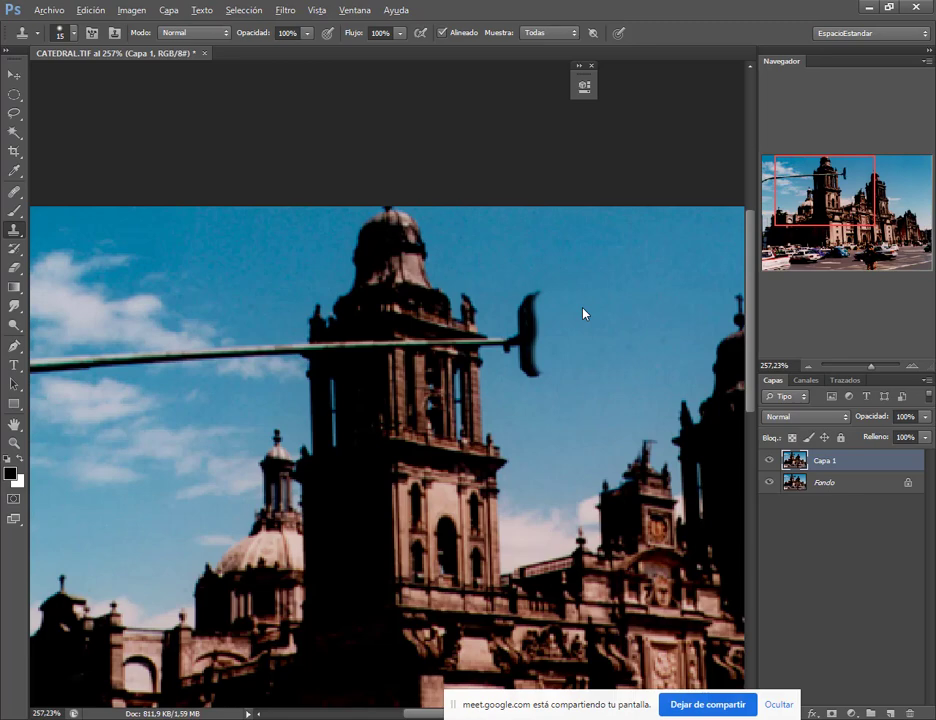
pyautogui.hotkey('ctrl', 'alt', 'z')
pyautogui.hotkey('ctrl', 'alt', 'z')
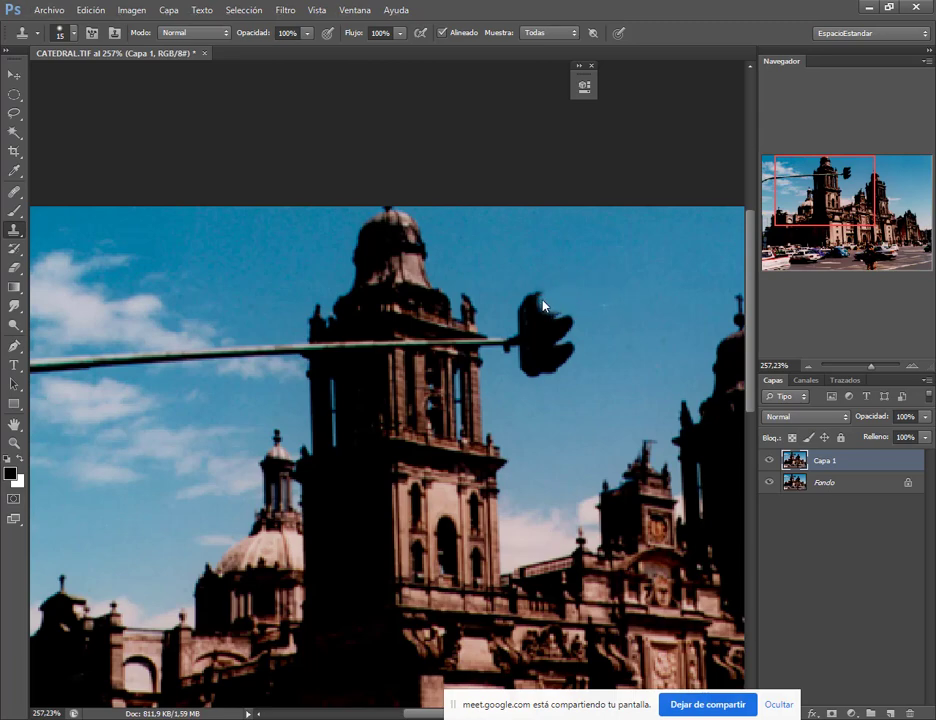
# Paint out the traffic light and the pole stub beyond the left tower with cloned sky.
pyautogui.moveTo(551, 309)
pyautogui.mouseDown()
pyautogui.moveTo(554, 369)
pyautogui.moveTo(530, 325)
pyautogui.mouseUp()
pyautogui.hotkey('ctrl', 'z')
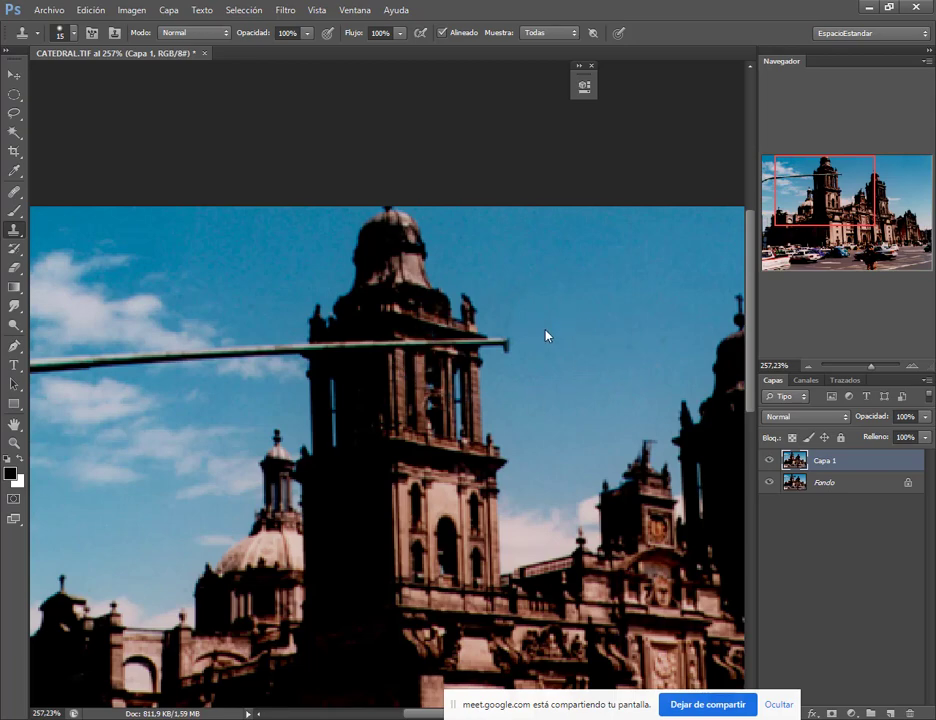
pyautogui.scroll(1, 530, 317)
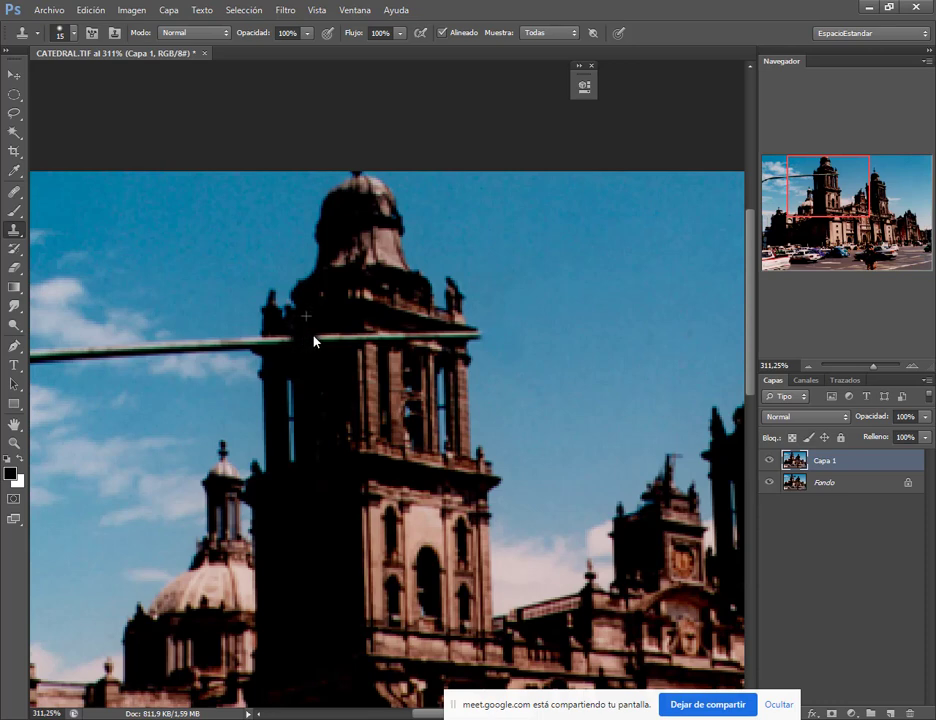
# Cover the pole section crossing the left tower with cloned stonework, using an 8 px brush for the detail.
pyautogui.moveTo(297, 344); pyautogui.dragTo(282, 341)
pyautogui.hotkey('ctrl', 'z')
pyautogui.scroll(3, 282, 351)
pyautogui.scroll(-1, 348, 353)
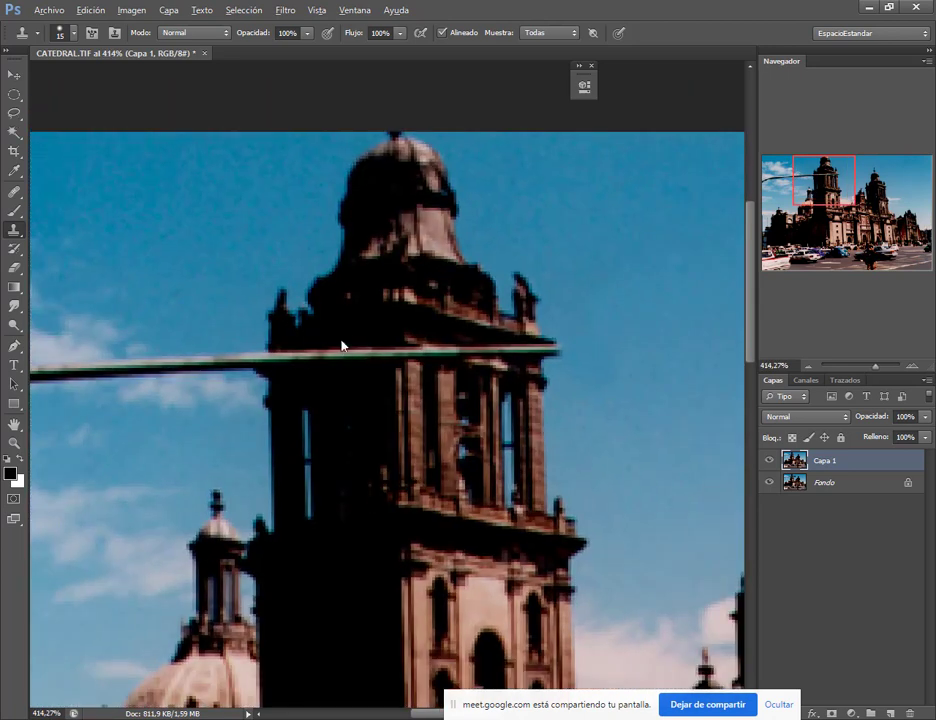
pyautogui.click(342, 390)
pyautogui.moveTo(346, 391); pyautogui.dragTo(330, 396)
pyautogui.click(340, 355)
pyautogui.moveTo(369, 362); pyautogui.dragTo(385, 362)
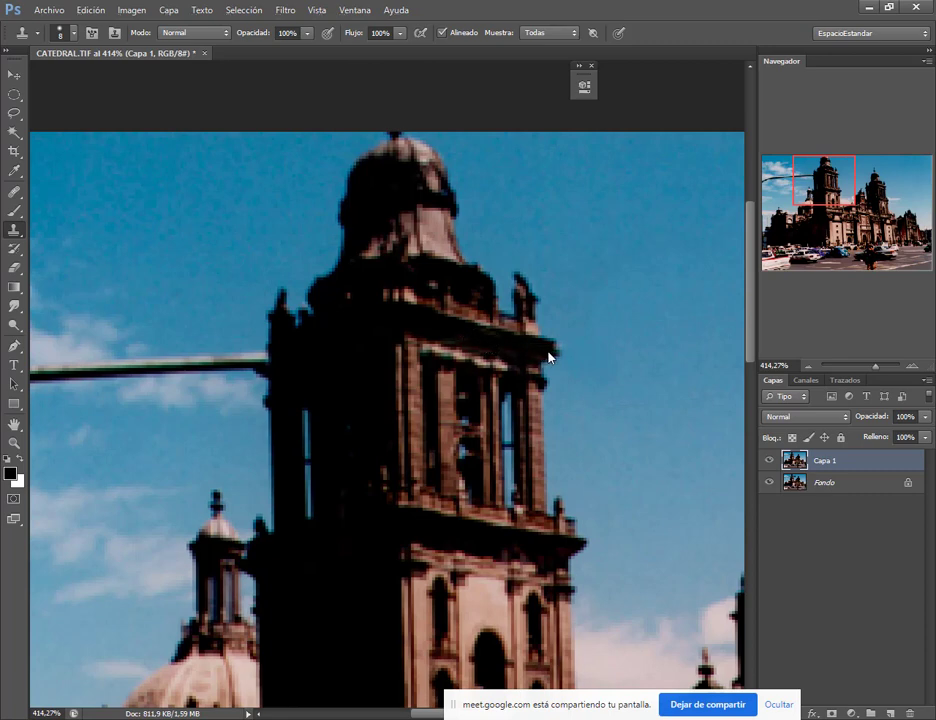
# Set the Clone Stamp brush to 15 px with 100% hardness for the pole section in the sky.
pyautogui.moveTo(309, 439); pyautogui.dragTo(618, 418)
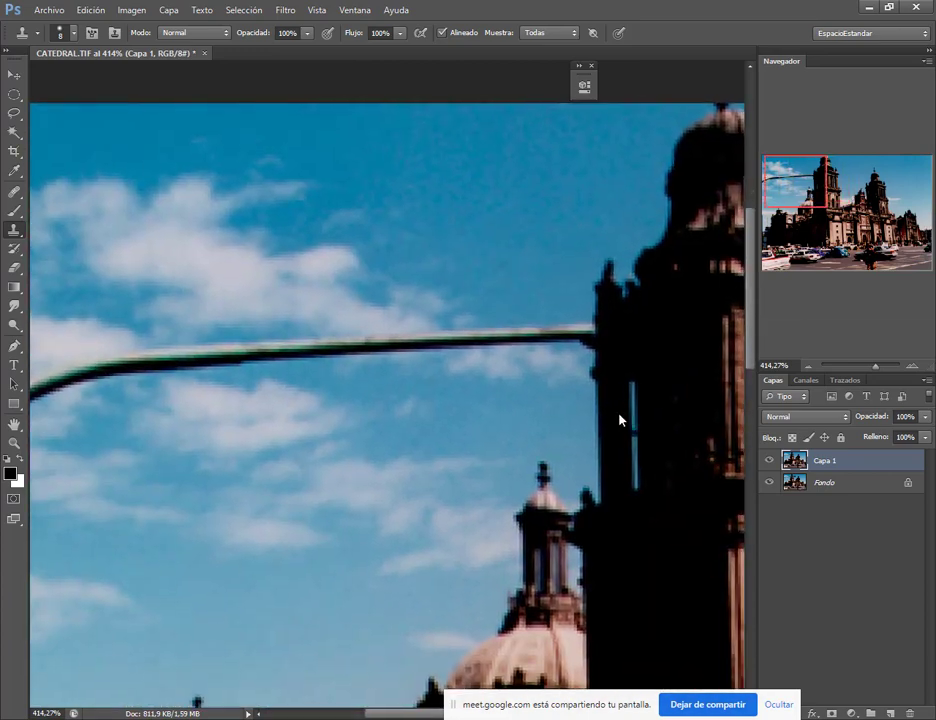
pyautogui.keyDown('alt'); pyautogui.rightClick(498, 288); pyautogui.keyUp('alt')
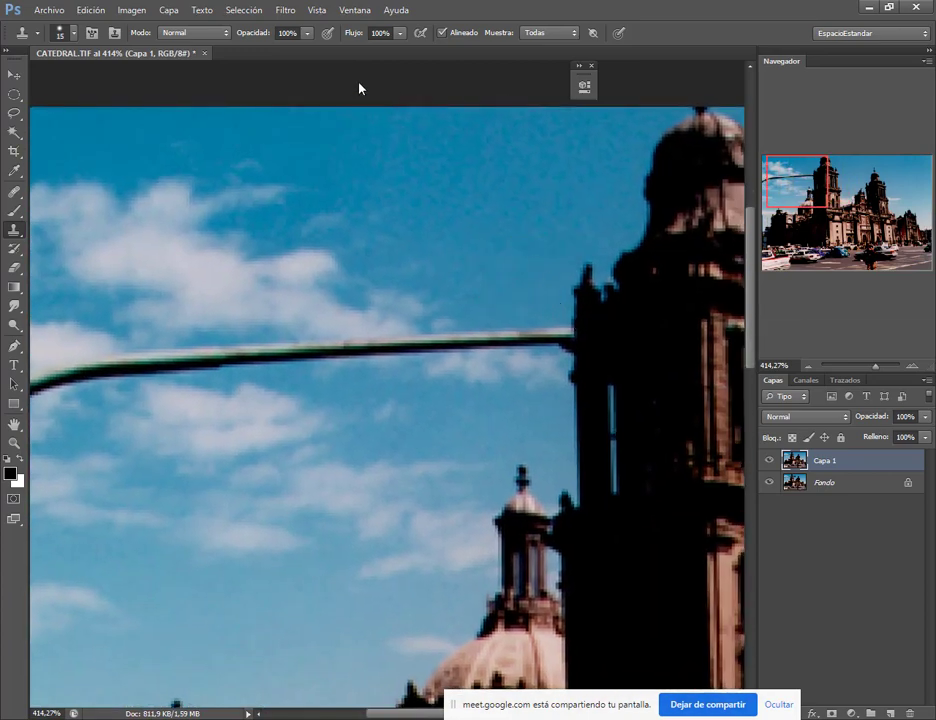
pyautogui.rightClick(499, 240)
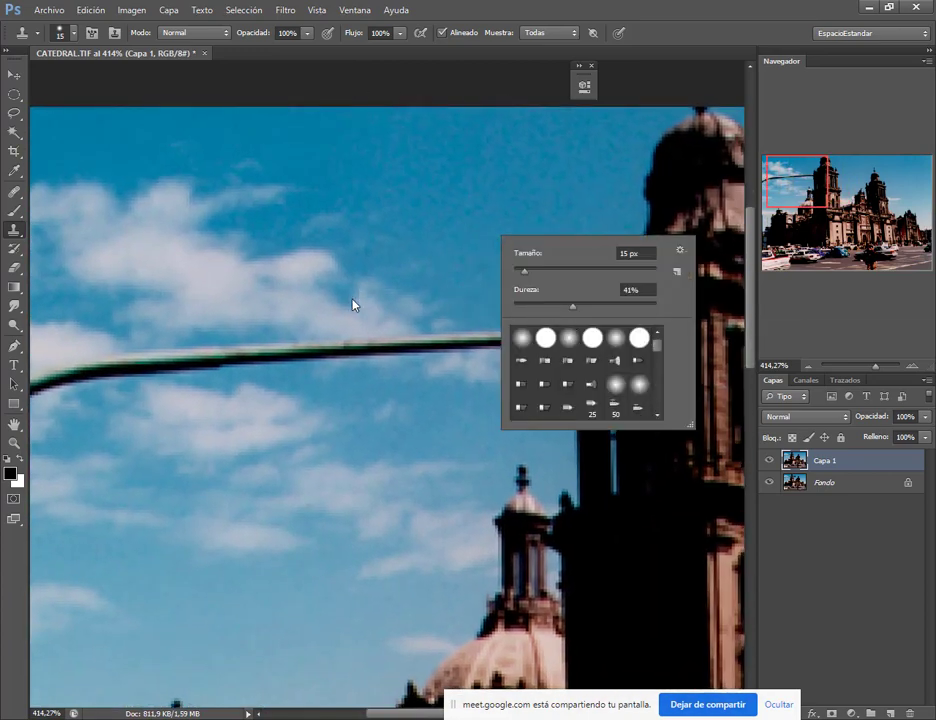
pyautogui.click(568, 169)
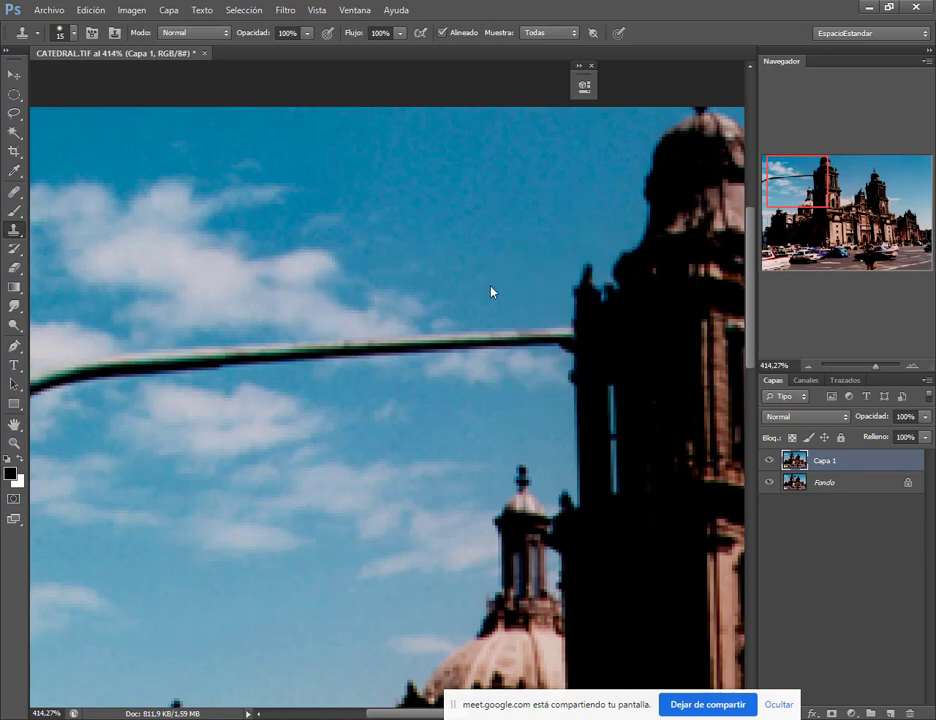
pyautogui.rightClick(518, 274)
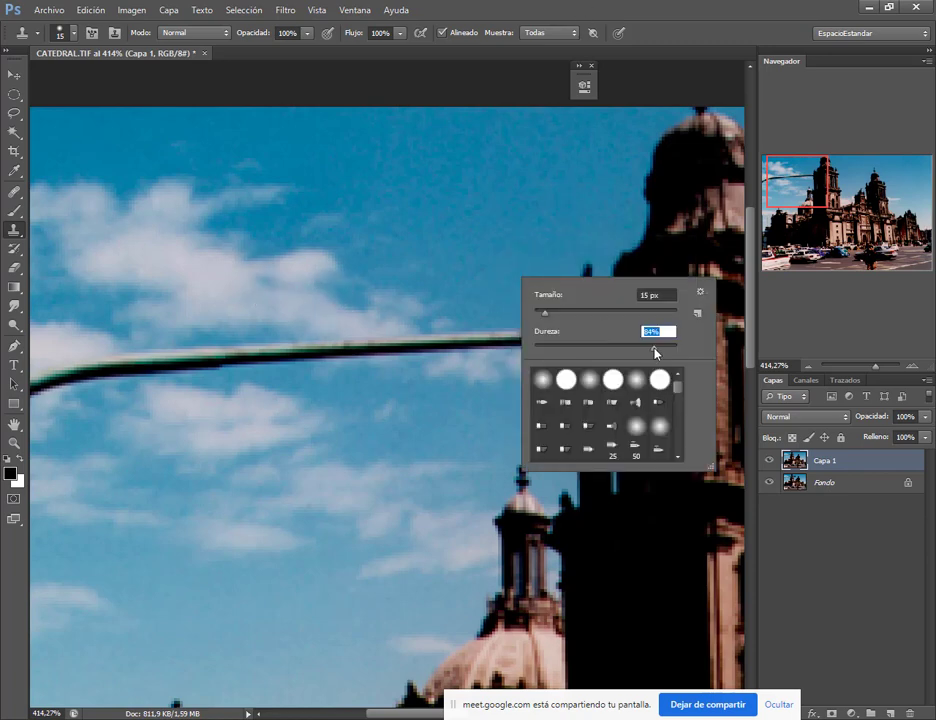
pyautogui.click(503, 283)
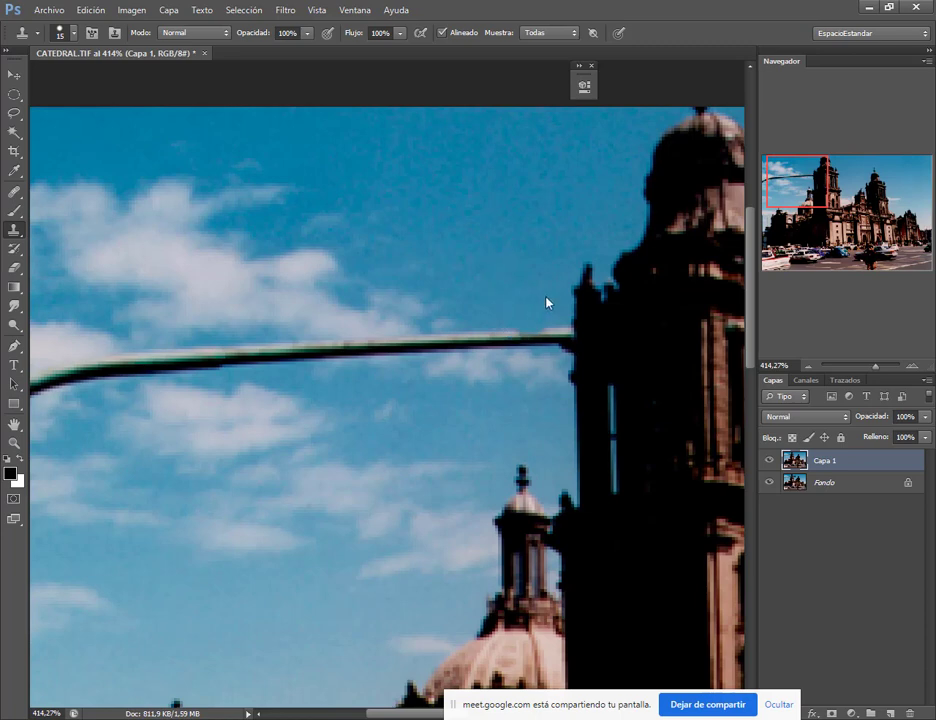
# Try cloning sky over the pole left of the tower with the hard-edged brush, and undo the strokes.
pyautogui.click(537, 345)
pyautogui.click(422, 342)
pyautogui.click(398, 345)
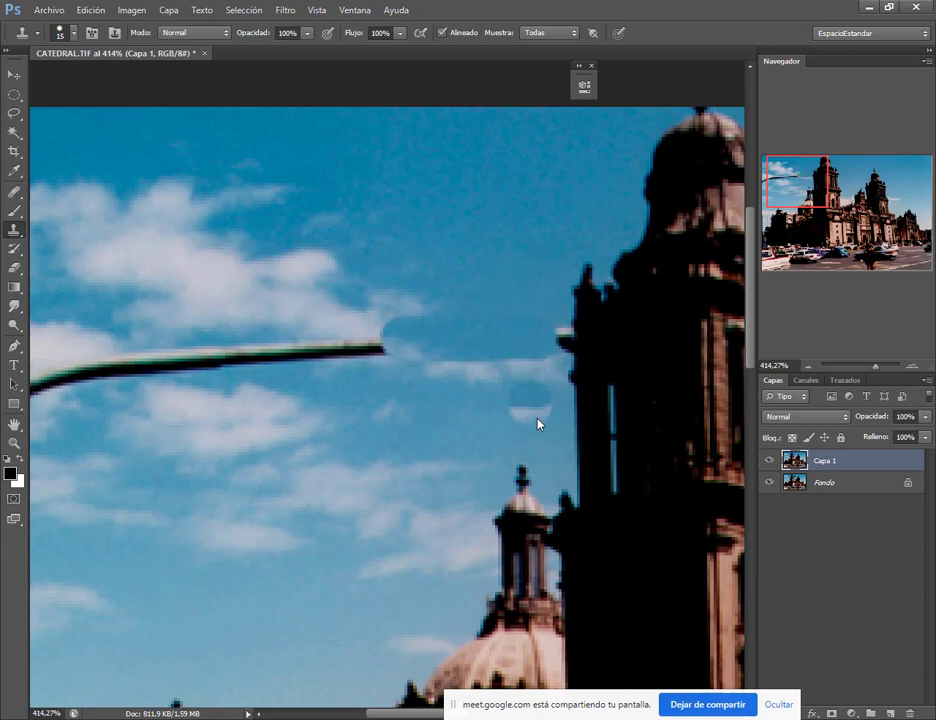
pyautogui.scroll(3, 533, 372)
pyautogui.scroll(-3, 547, 382)
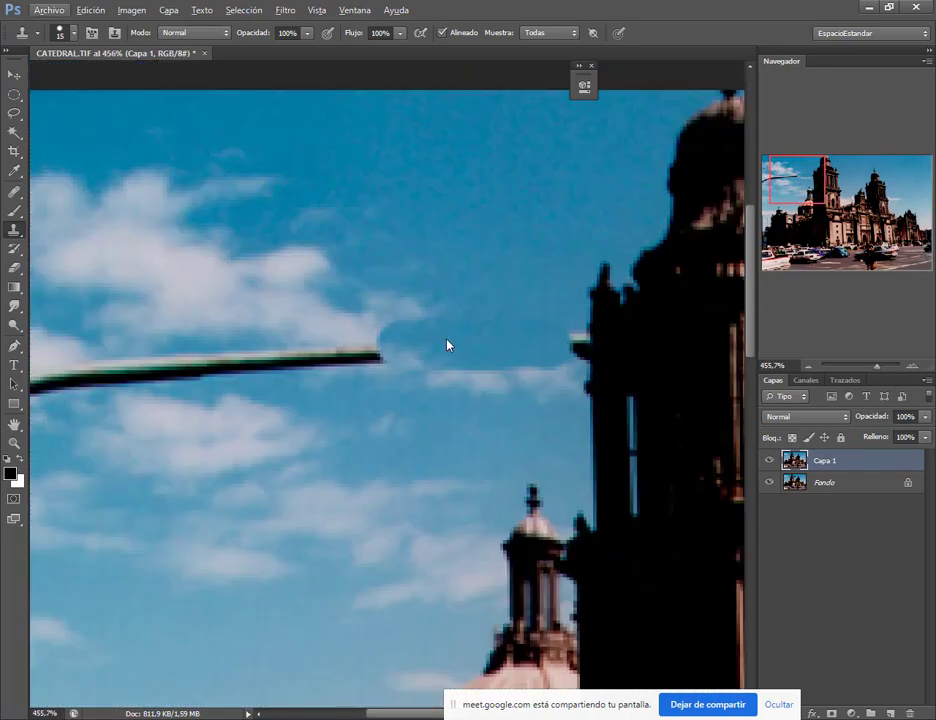
pyautogui.hotkey('ctrl', 'alt', 'z')
pyautogui.hotkey('ctrl', 'alt', 'z')
pyautogui.hotkey('ctrl', 'alt', 'z')
# Set the brush hardness to 10% and clone sky over the pole section nearest the left tower.
pyautogui.rightClick(529, 279)
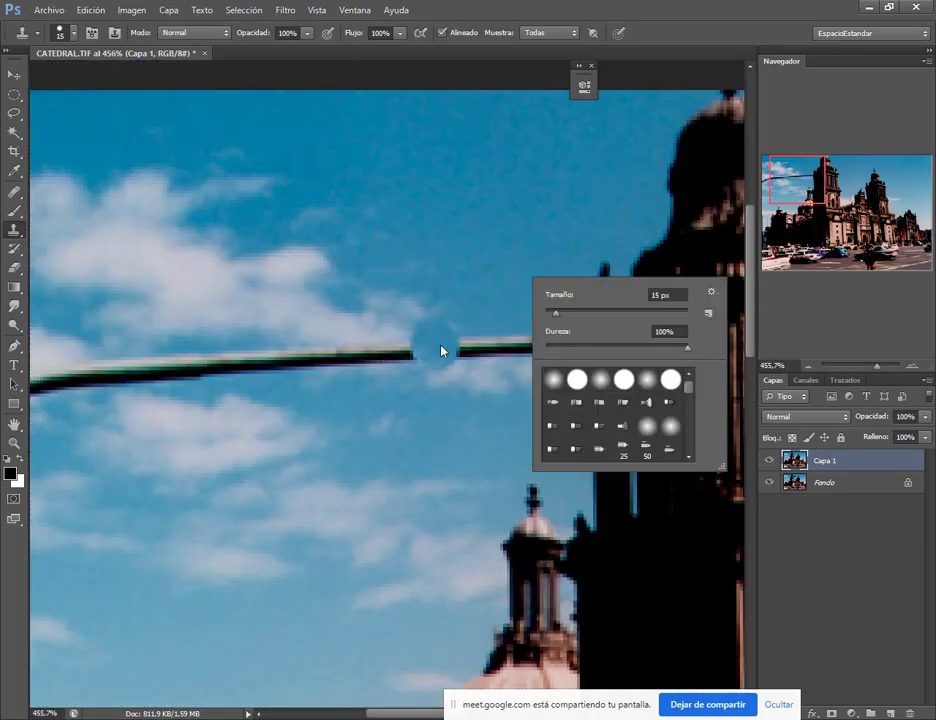
pyautogui.click(561, 349)
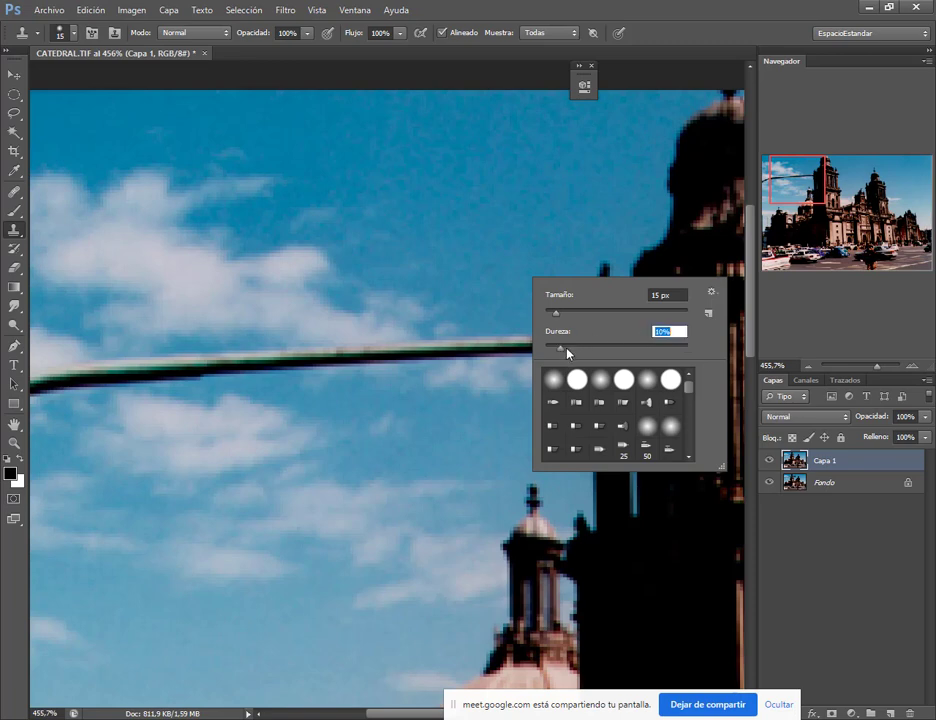
pyautogui.click(496, 268)
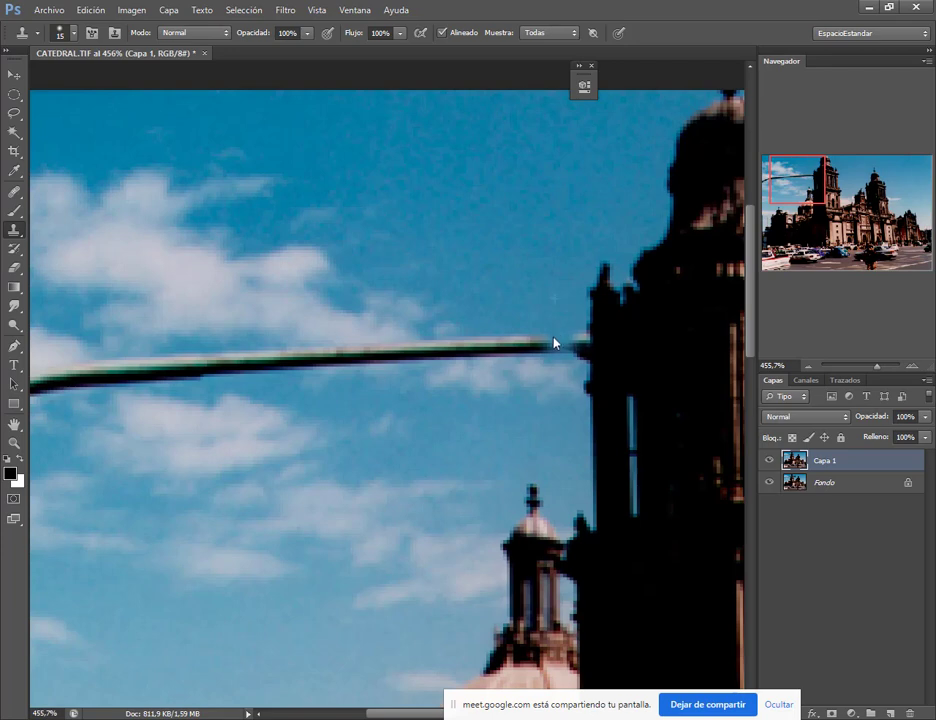
pyautogui.moveTo(533, 342); pyautogui.dragTo(556, 335)
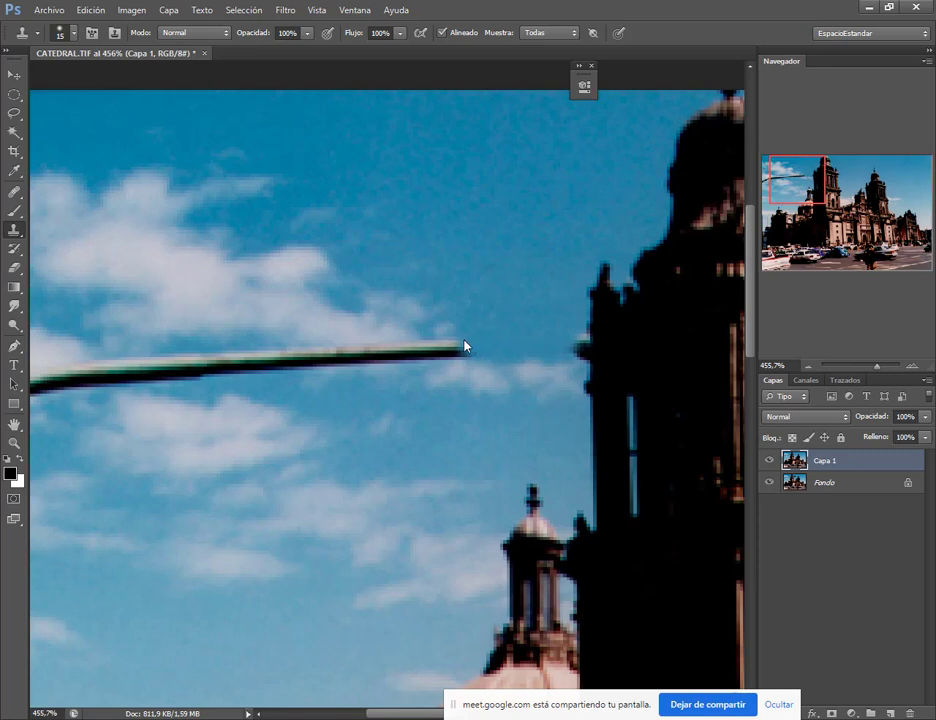
# Replace the pole's curved end at the photo's left edge with cloned cloud, redoing the first stroke.
pyautogui.moveTo(409, 422); pyautogui.dragTo(539, 338)
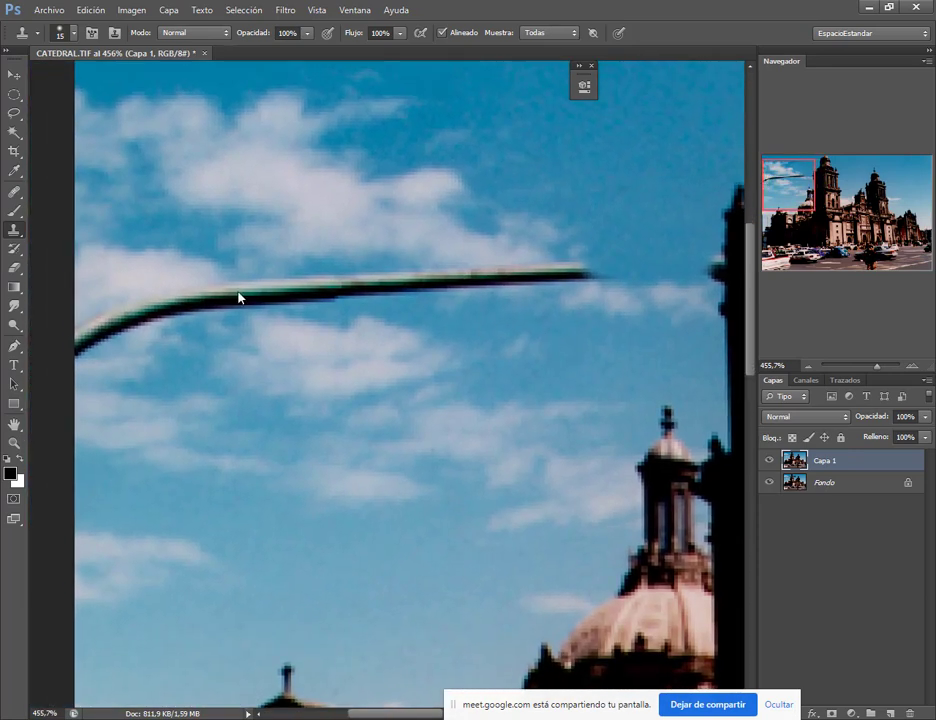
pyautogui.moveTo(157, 305); pyautogui.dragTo(93, 338)
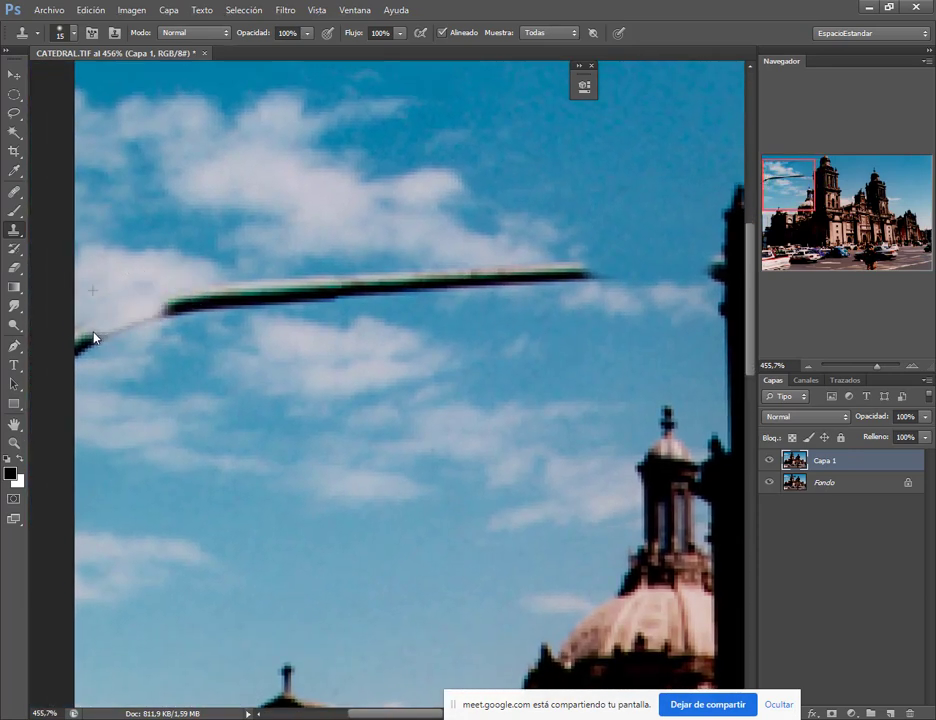
pyautogui.hotkey('ctrl', 'z')
pyautogui.moveTo(142, 307)
pyautogui.mouseDown()
pyautogui.moveTo(100, 332)
pyautogui.moveTo(130, 276)
pyautogui.moveTo(75, 345)
pyautogui.mouseUp()
pyautogui.keyDown('alt'); pyautogui.click(130, 278); pyautogui.keyUp('alt')
# Try a lower Clone Stamp opacity, restore it to 100%, and undo a test stamp in the sky.
pyautogui.moveTo(261, 38); pyautogui.dragTo(240, 38)
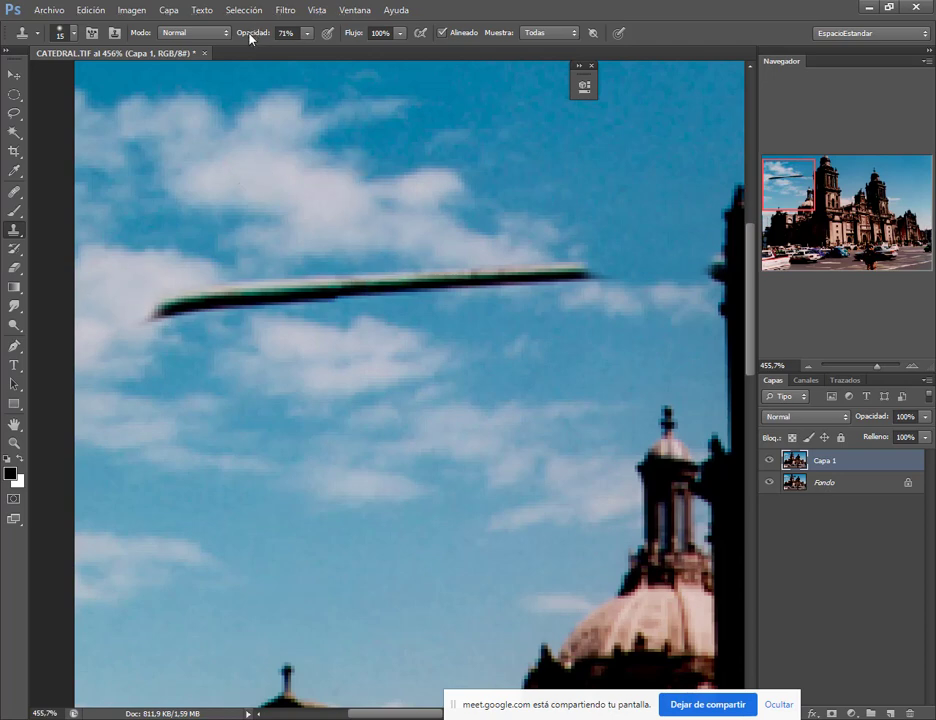
pyautogui.moveTo(250, 38); pyautogui.dragTo(347, 40)
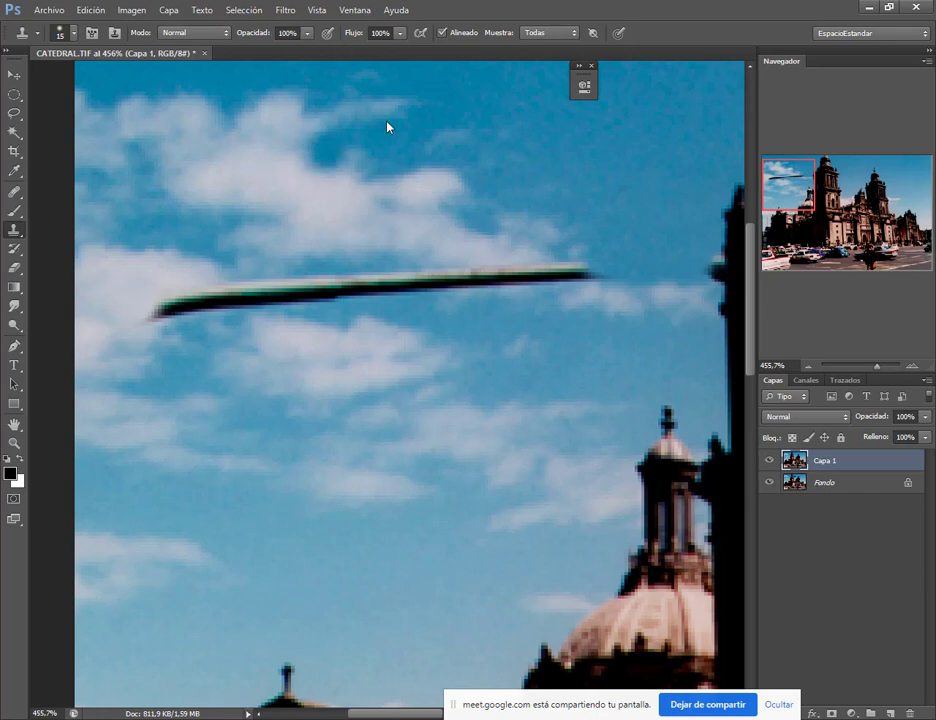
pyautogui.click(384, 400)
pyautogui.hotkey('ctrl', 'z')
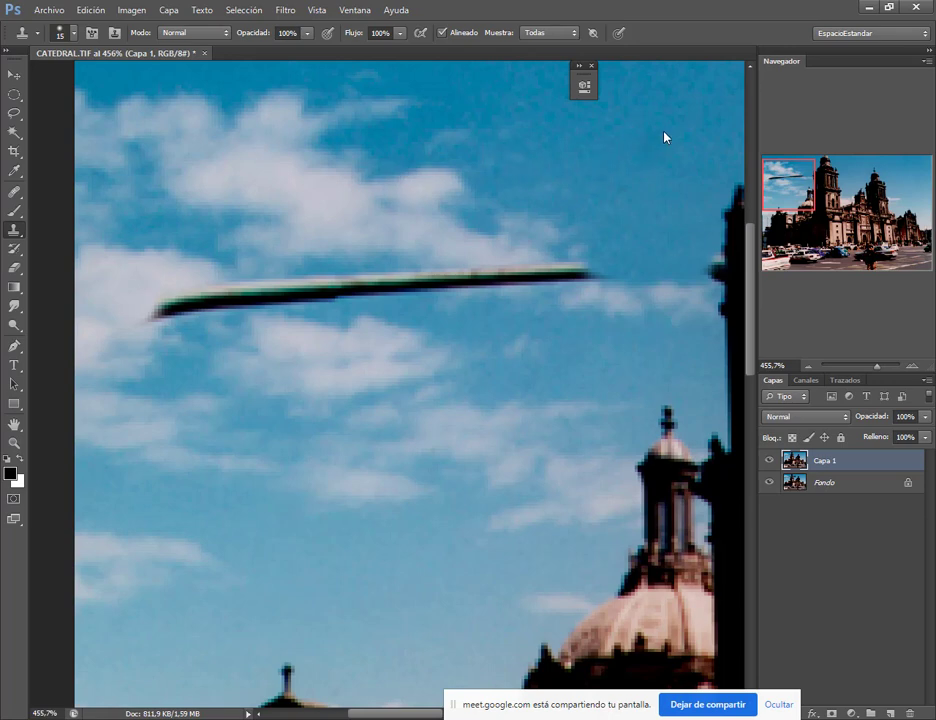
# Clone sky and cloud over the remaining pole section left of the tower, and undo the extra cloud stamped beneath the large cloud.
pyautogui.scroll(2, 606, 240)
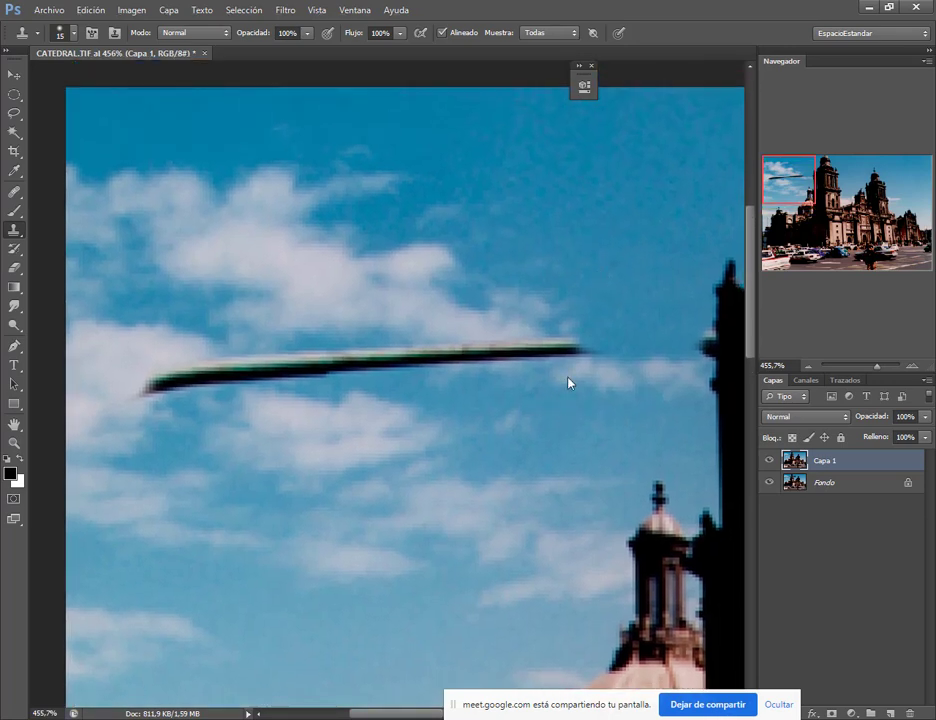
pyautogui.moveTo(572, 356)
pyautogui.mouseDown()
pyautogui.moveTo(413, 363)
pyautogui.moveTo(435, 370)
pyautogui.moveTo(399, 363)
pyautogui.moveTo(146, 393)
pyautogui.mouseUp()
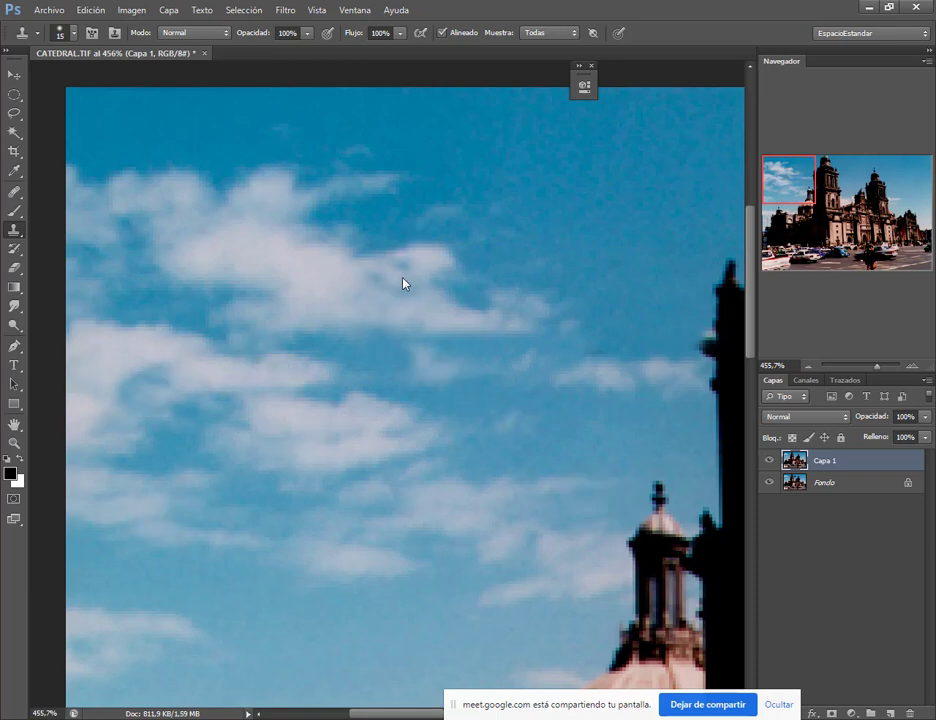
pyautogui.moveTo(460, 372)
pyautogui.mouseDown()
pyautogui.moveTo(500, 377)
pyautogui.moveTo(530, 367)
pyautogui.moveTo(531, 387)
pyautogui.moveTo(480, 371)
pyautogui.moveTo(427, 376)
pyautogui.mouseUp()
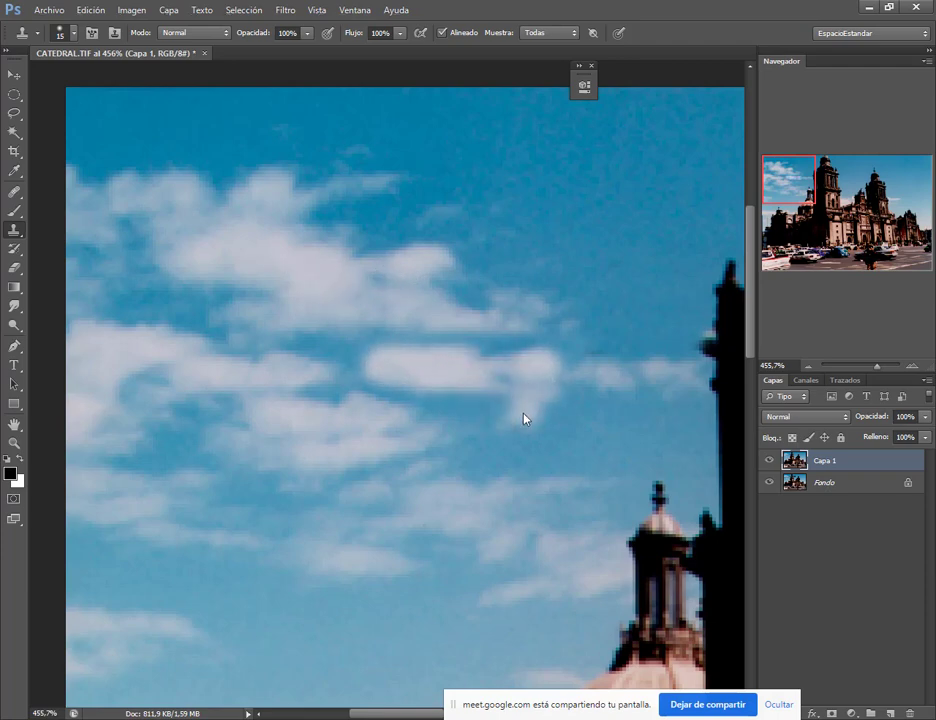
pyautogui.hotkey('ctrl', 'z')
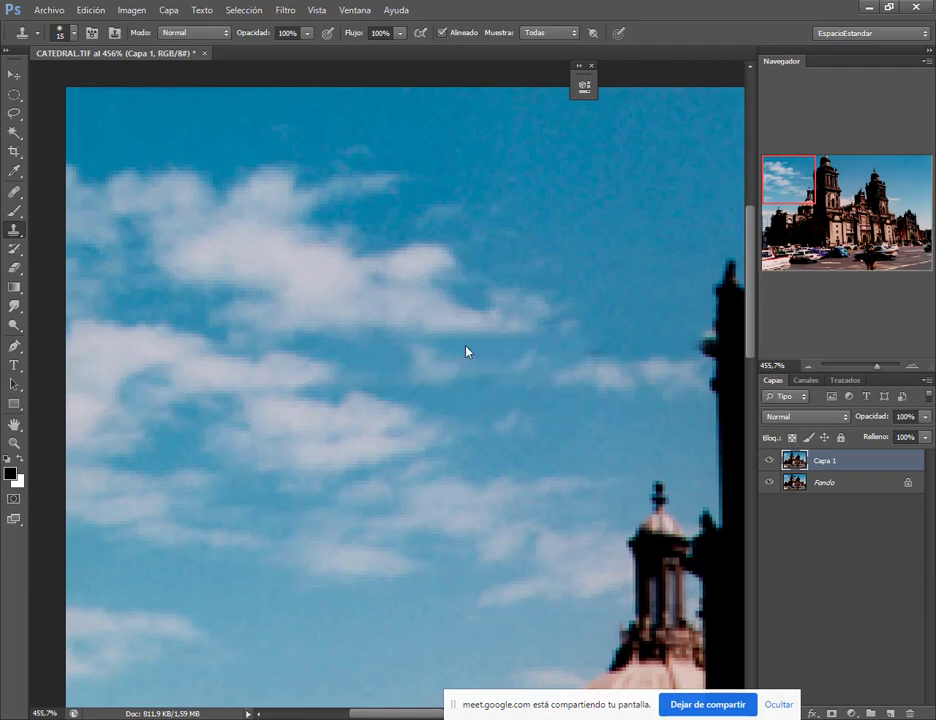
# Set the Clone Stamp opacity to 40% and blend soft cloned cloud into the retouched sky left of the tower.
pyautogui.click(307, 36)
pyautogui.click(263, 51)
pyautogui.moveTo(570, 370)
pyautogui.mouseDown()
pyautogui.moveTo(519, 375)
pyautogui.moveTo(525, 382)
pyautogui.moveTo(516, 387)
pyautogui.moveTo(741, 424)
pyautogui.moveTo(510, 428)
pyautogui.moveTo(500, 354)
pyautogui.moveTo(499, 386)
pyautogui.moveTo(524, 357)
pyautogui.moveTo(554, 362)
pyautogui.moveTo(526, 375)
pyautogui.moveTo(481, 358)
pyautogui.moveTo(457, 403)
pyautogui.moveTo(482, 376)
pyautogui.mouseUp()
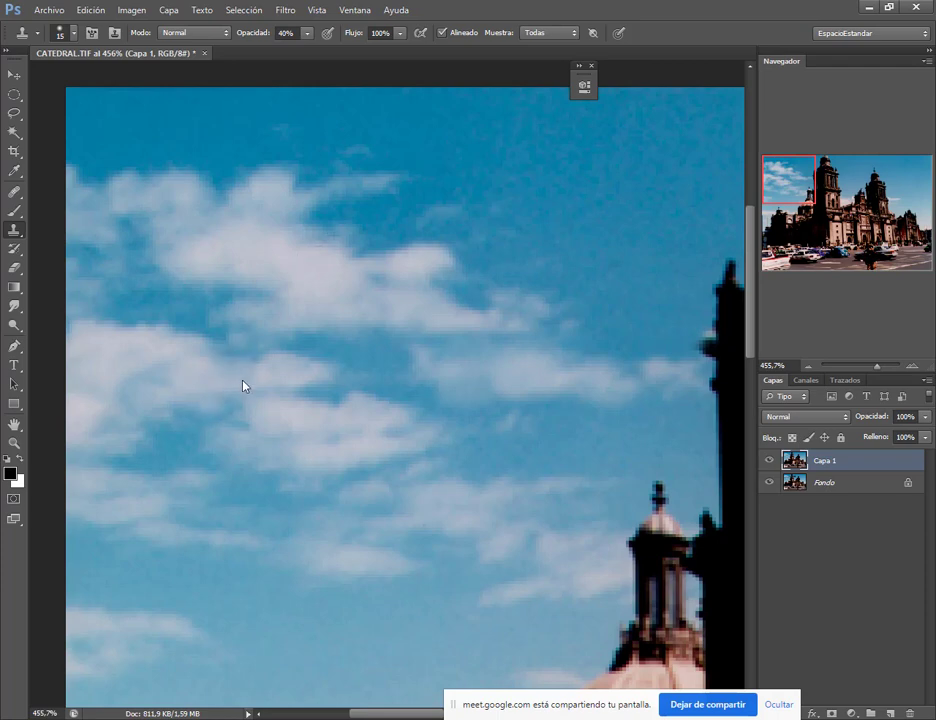
pyautogui.click(278, 266)
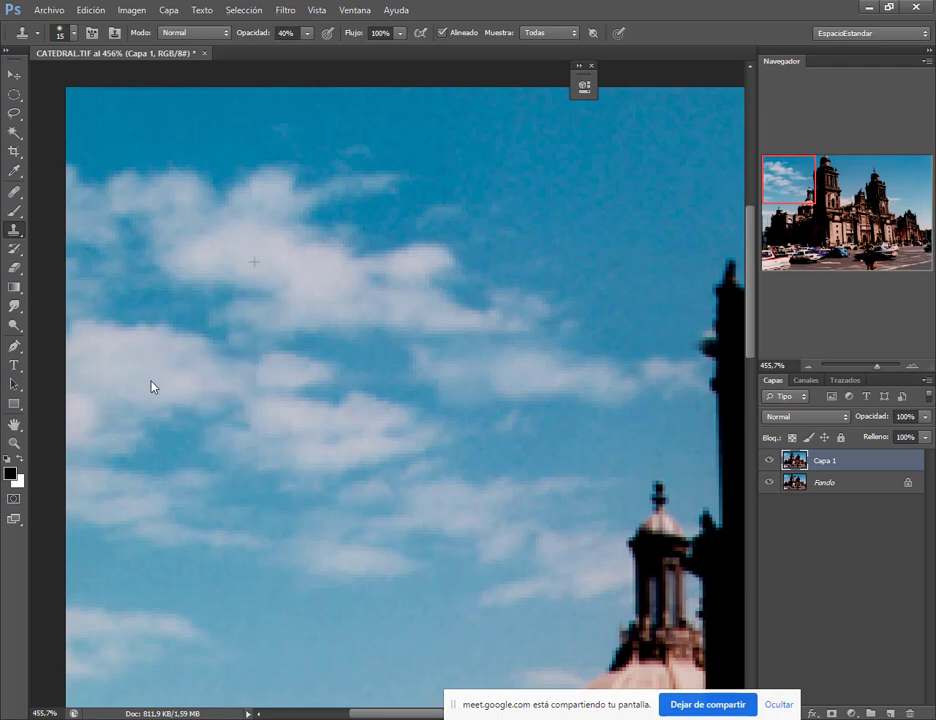
pyautogui.scroll(-2, 466, 415)
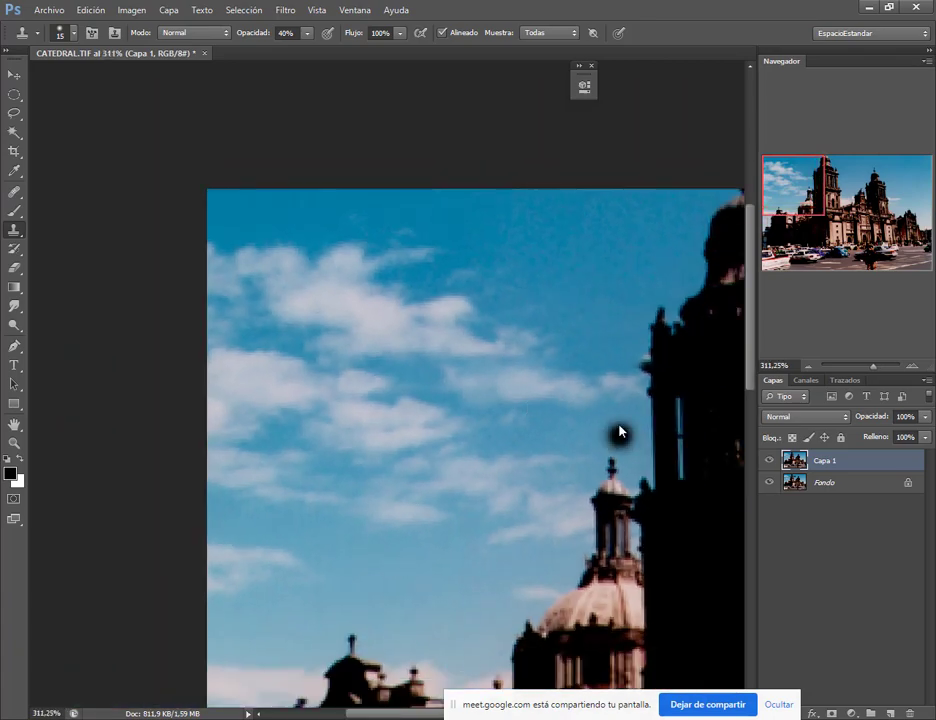
pyautogui.hscroll(3, 560, 420)
pyautogui.scroll(-2, 480, 390)
pyautogui.scroll(-1, 490, 357)
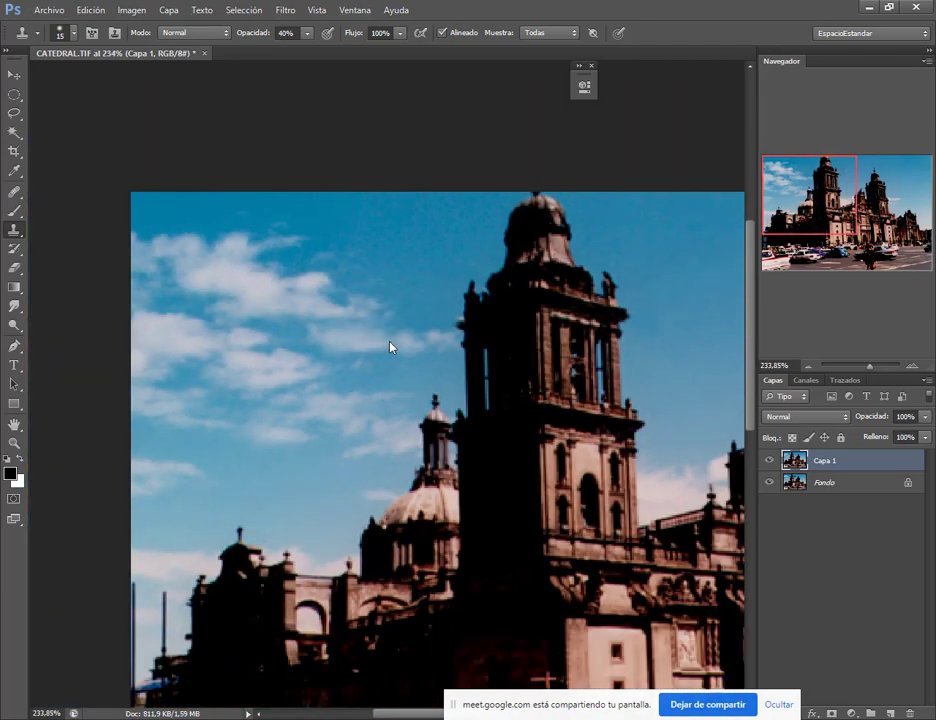
pyautogui.scroll(-1, 424, 424)
pyautogui.scroll(-2, 543, 428)
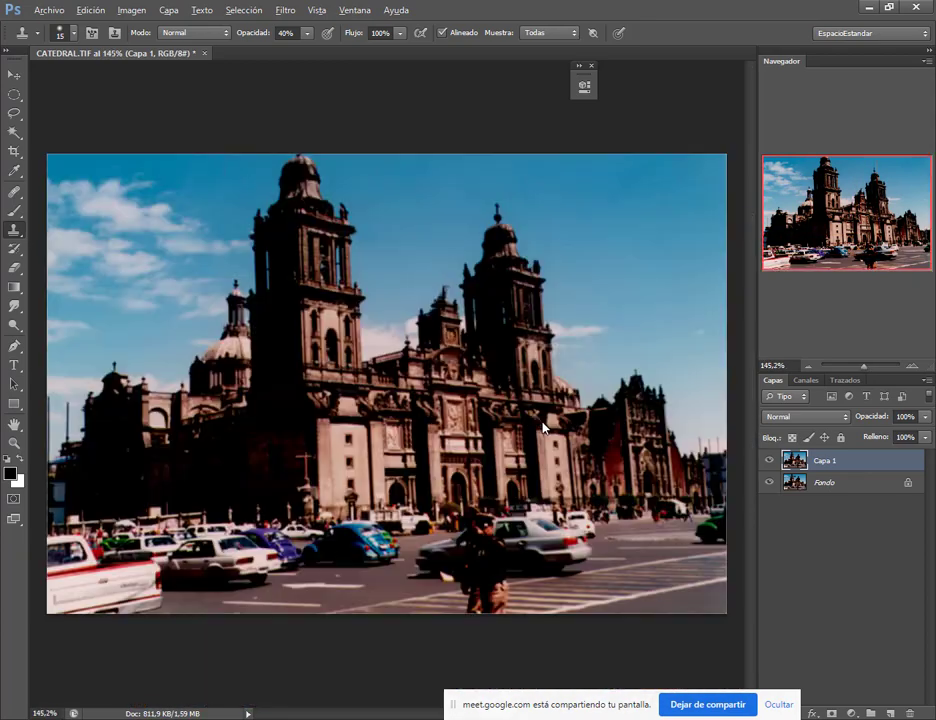
pyautogui.press('alt')
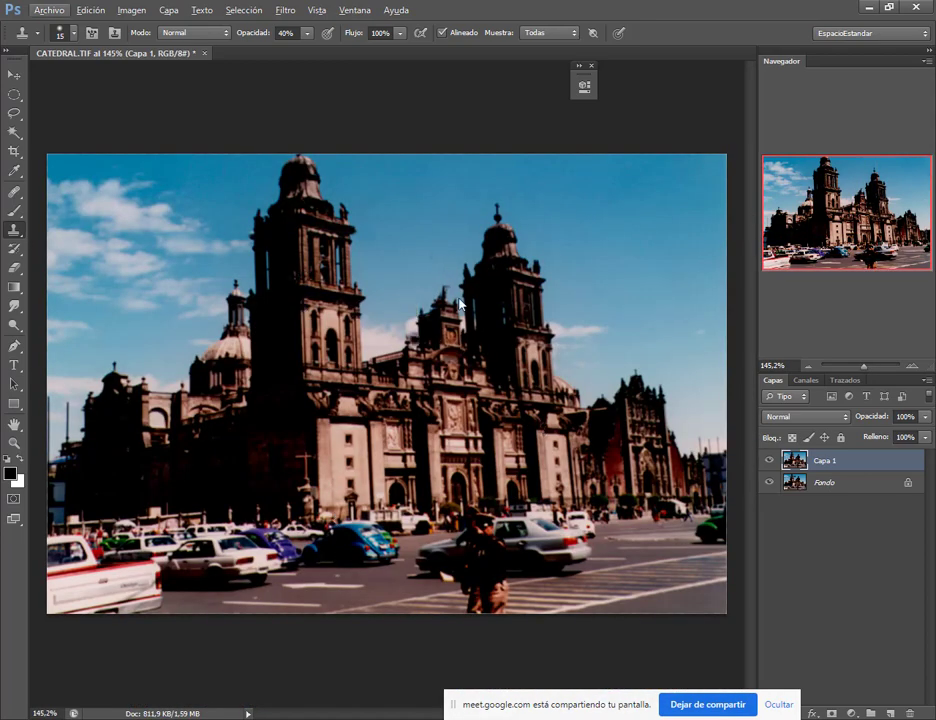
# Switch to the Google Meet call to check its chat messages, and return to Photoshop.
pyautogui.click(190, 718)
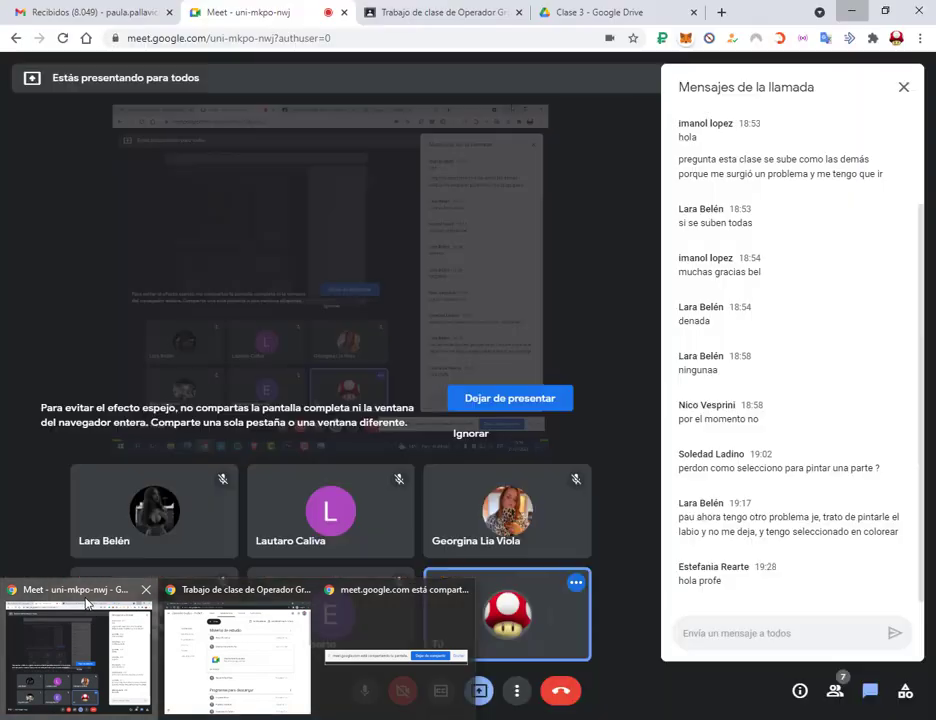
pyautogui.click(89, 607)
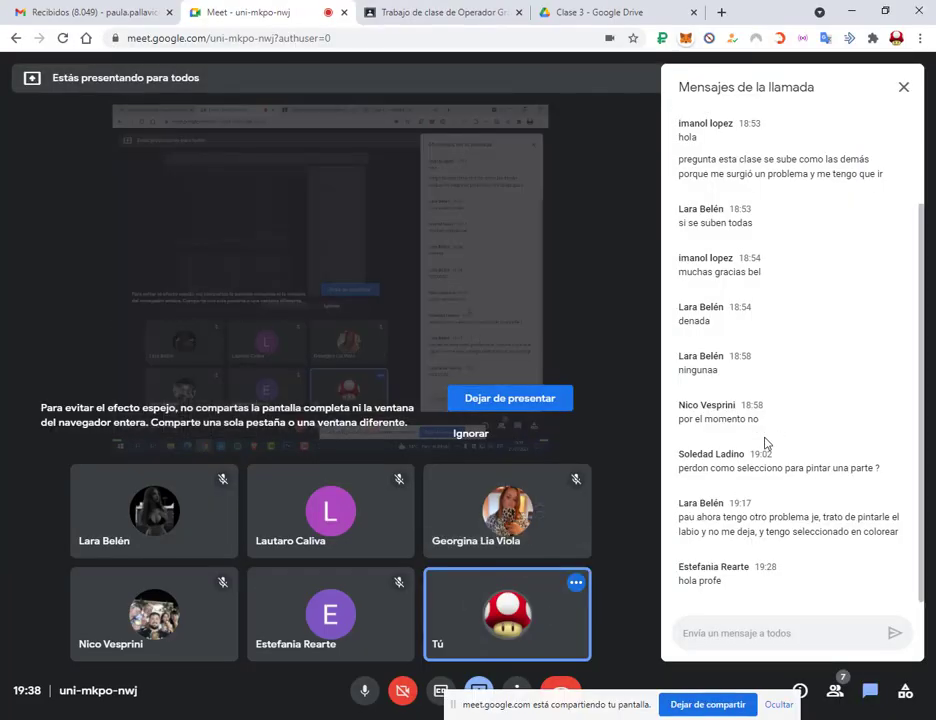
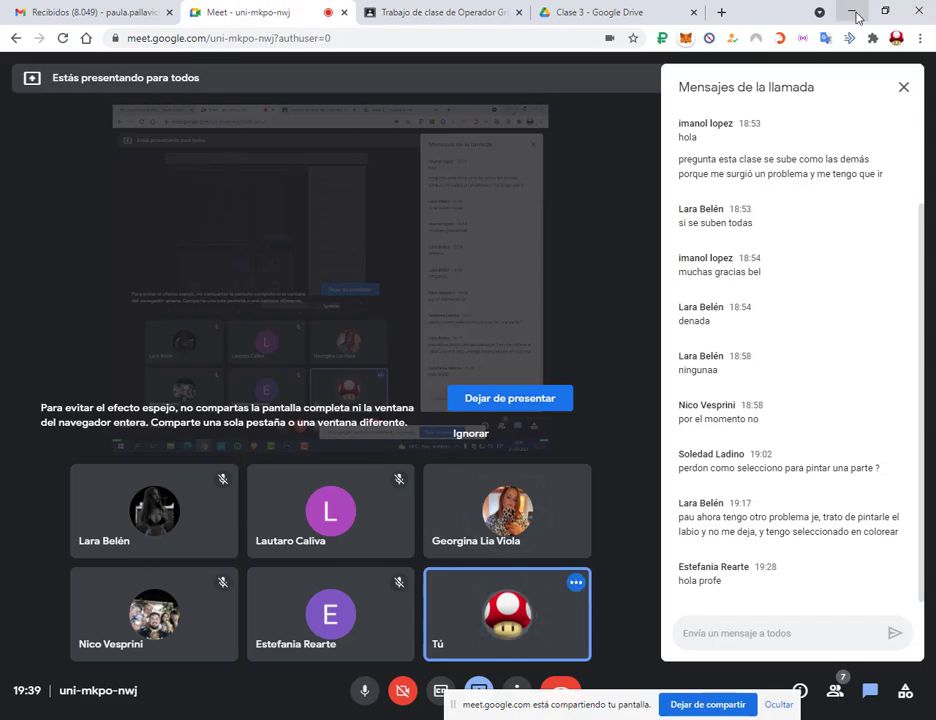
pyautogui.click(855, 13)
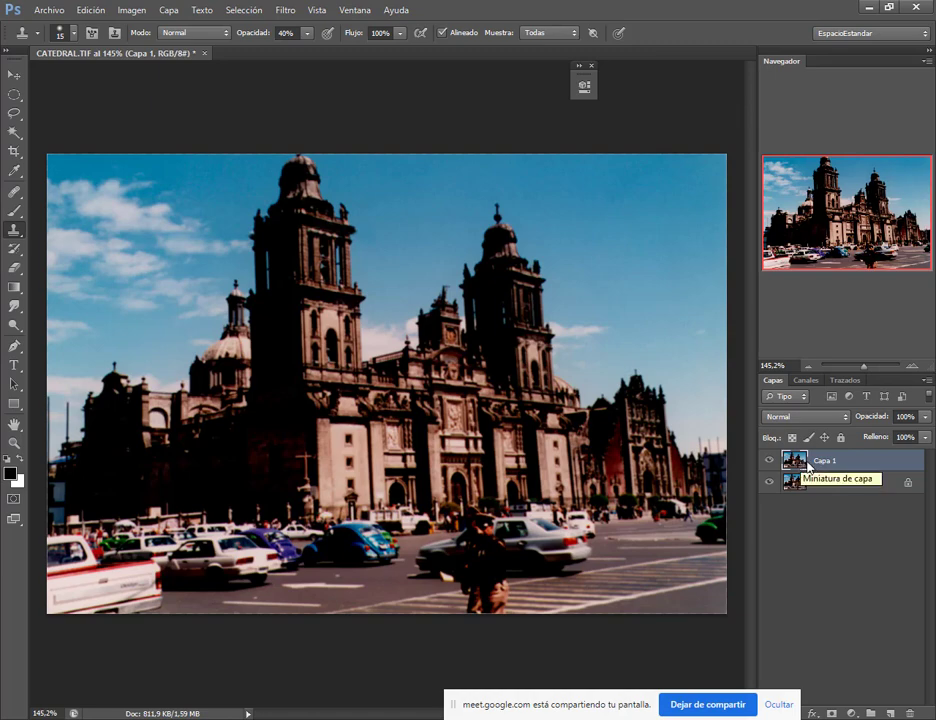
# Replace the retouched layer Capa 1 with a new empty layer and keep the Clone Stamp sampling all layers (Todas).
pyautogui.moveTo(794, 462); pyautogui.dragTo(910, 712)
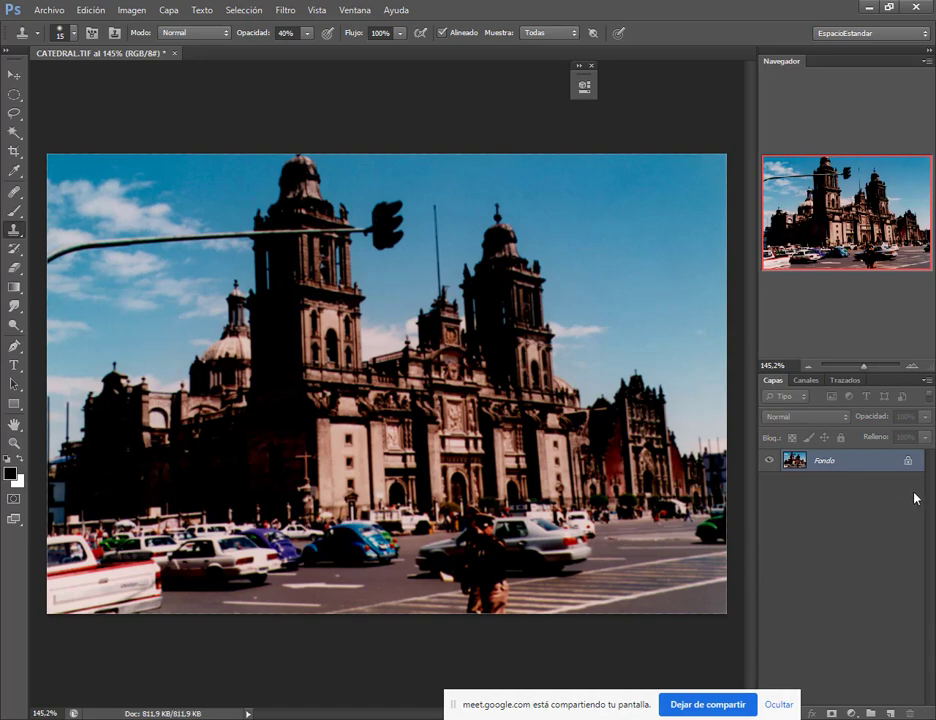
pyautogui.hotkey('ctrl', 'shift', 'alt', 'n')
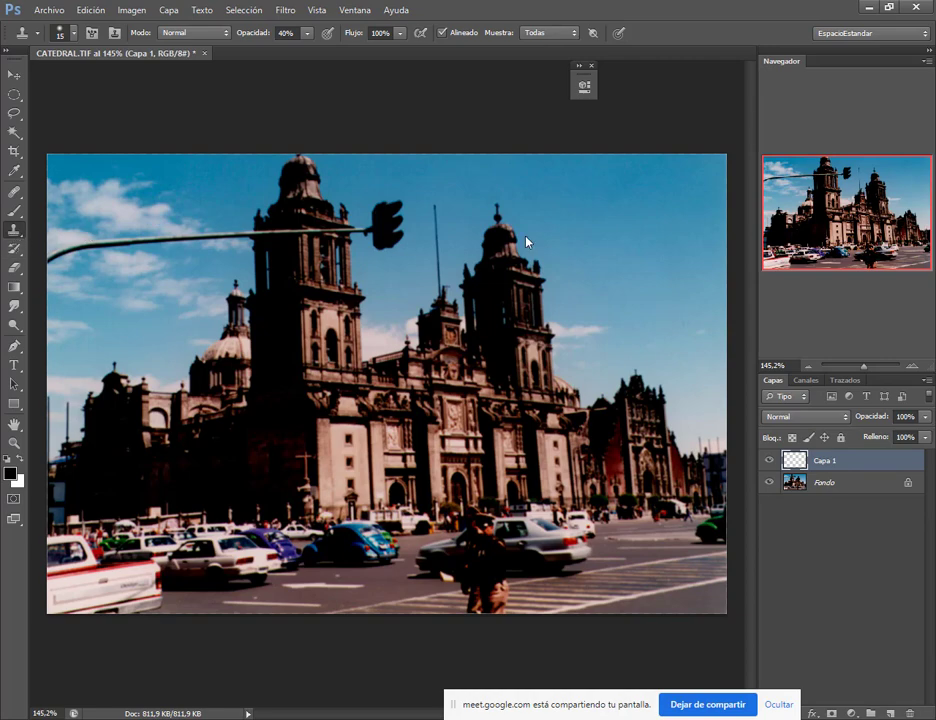
pyautogui.scroll(5, 447, 211)
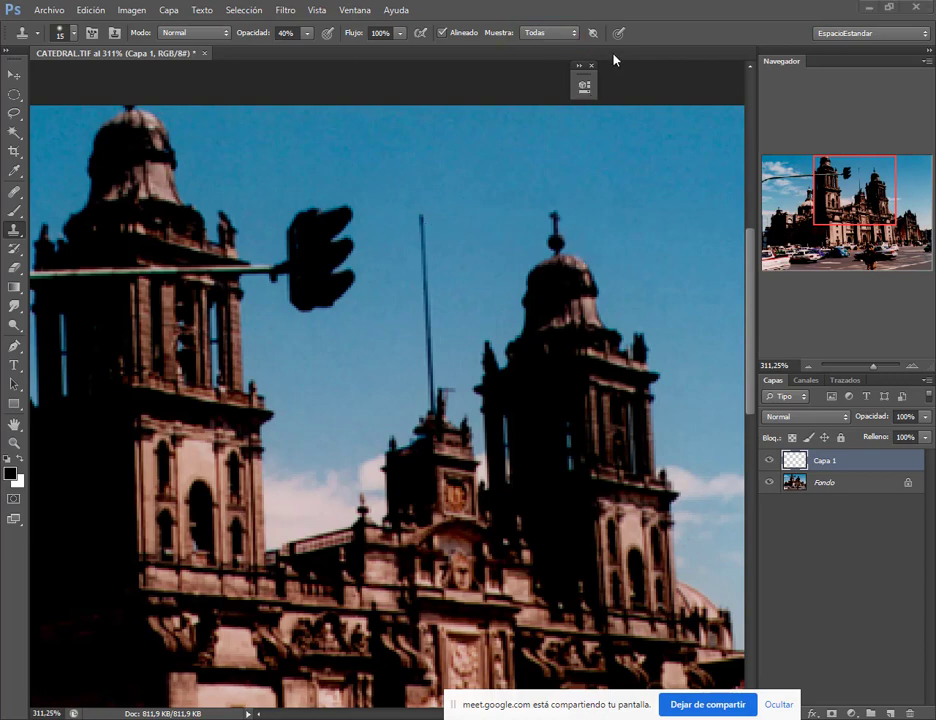
pyautogui.click(560, 33)
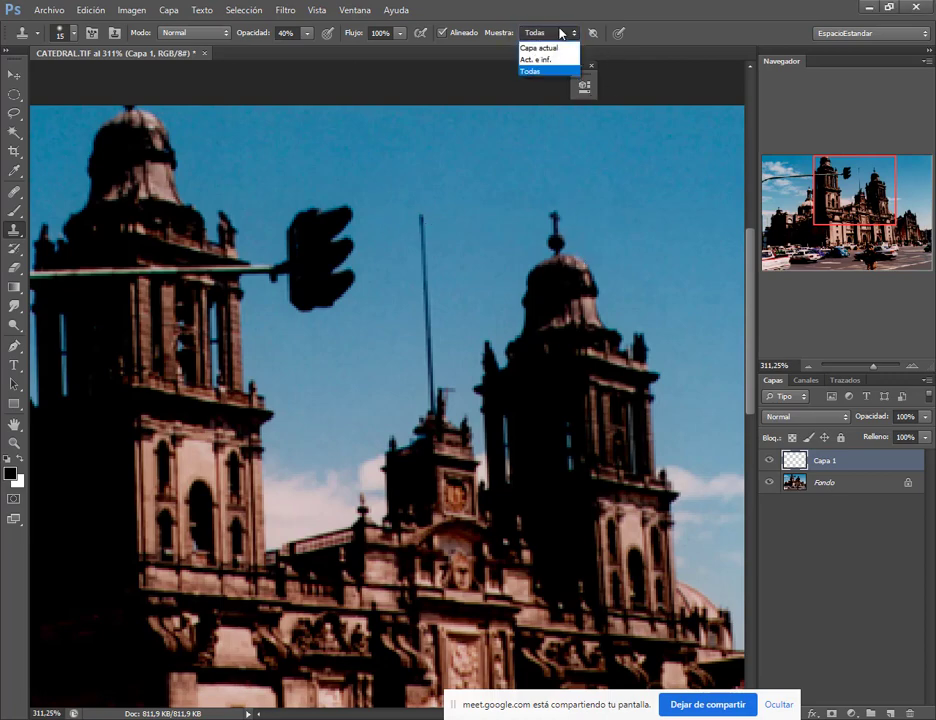
pyautogui.click(530, 71)
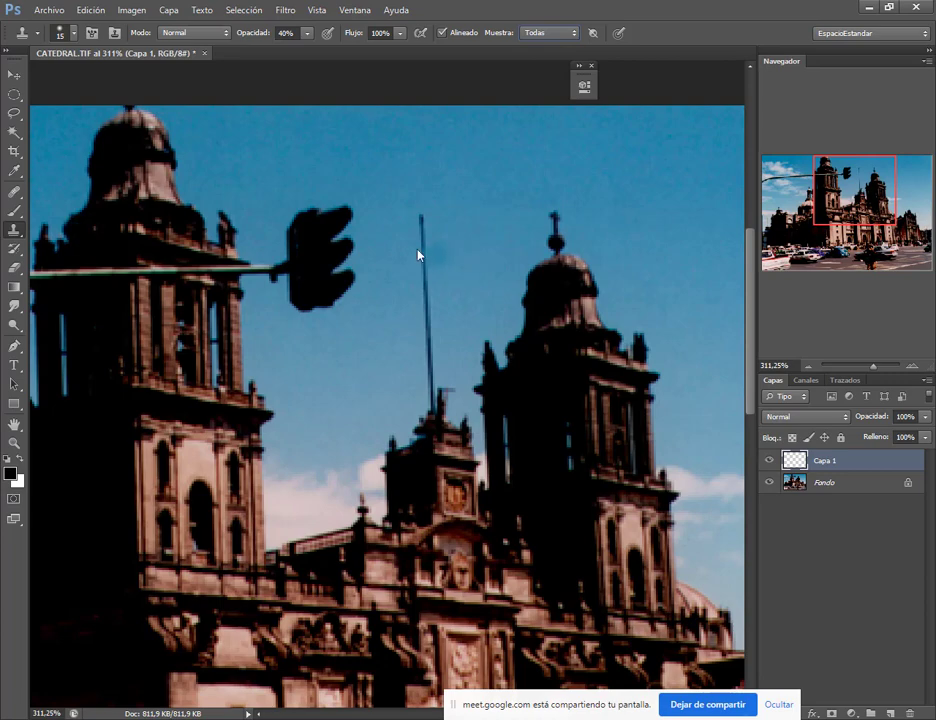
# Raise the brush hardness, set the opacity to 100%, and clone sky over the mast, checking the strokes with Fondo hidden.
pyautogui.rightClick(389, 234)
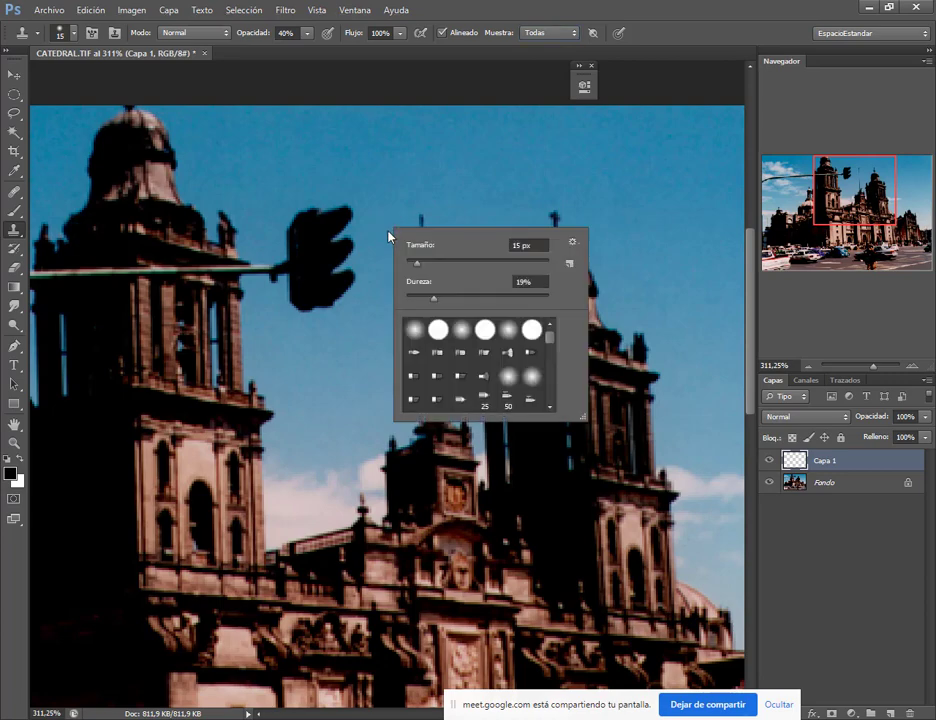
pyautogui.moveTo(449, 298); pyautogui.dragTo(466, 300)
pyautogui.press('Return')
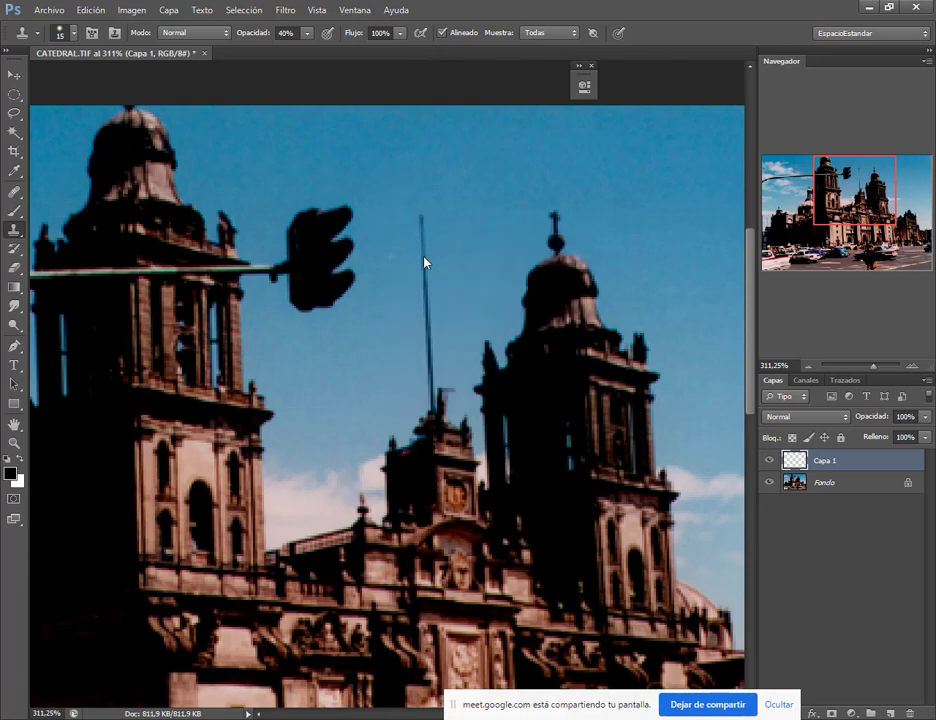
pyautogui.moveTo(256, 38); pyautogui.dragTo(449, 79)
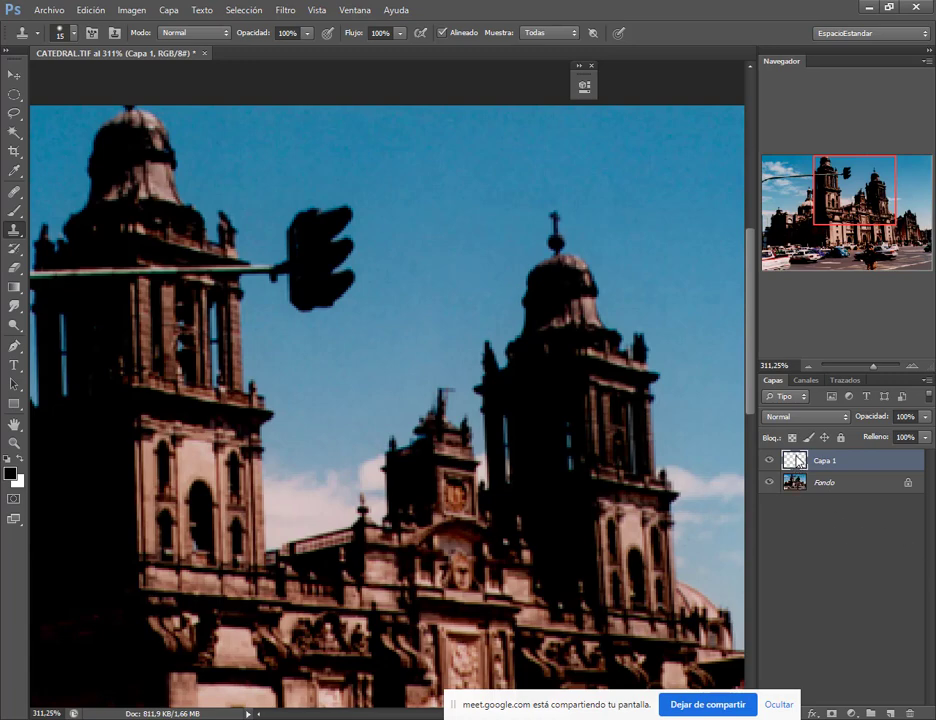
pyautogui.click(770, 485)
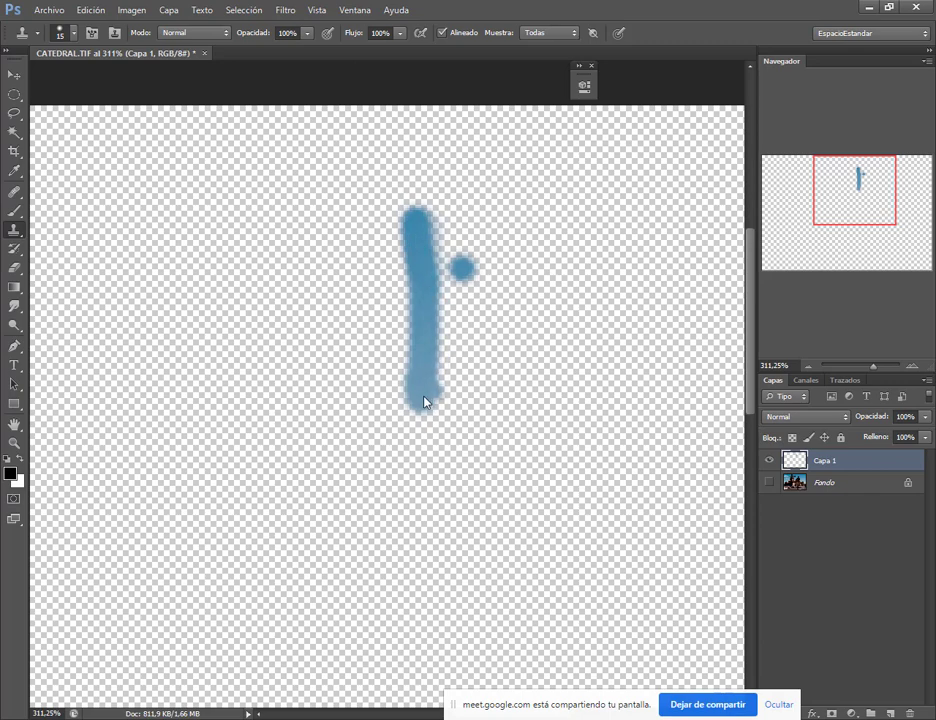
pyautogui.click(770, 484)
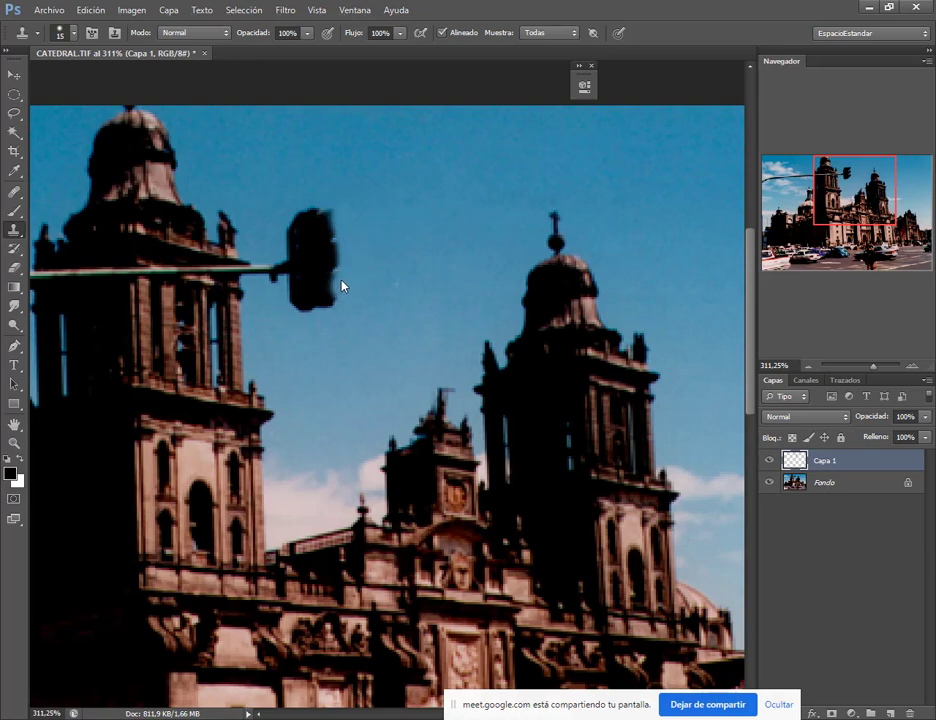
# Clone sky over the traffic light on Capa 1 and inspect the cloned patches with the Fondo layer temporarily hidden.
pyautogui.moveTo(340, 305)
pyautogui.mouseDown()
pyautogui.moveTo(321, 268)
pyautogui.moveTo(319, 222)
pyautogui.mouseUp()
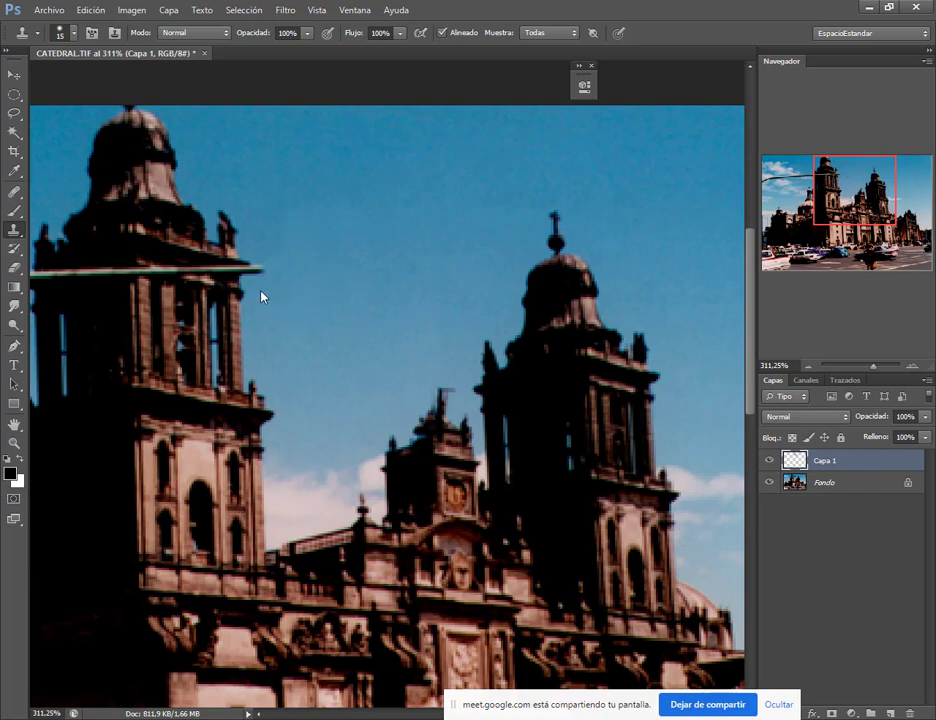
pyautogui.click(769, 483)
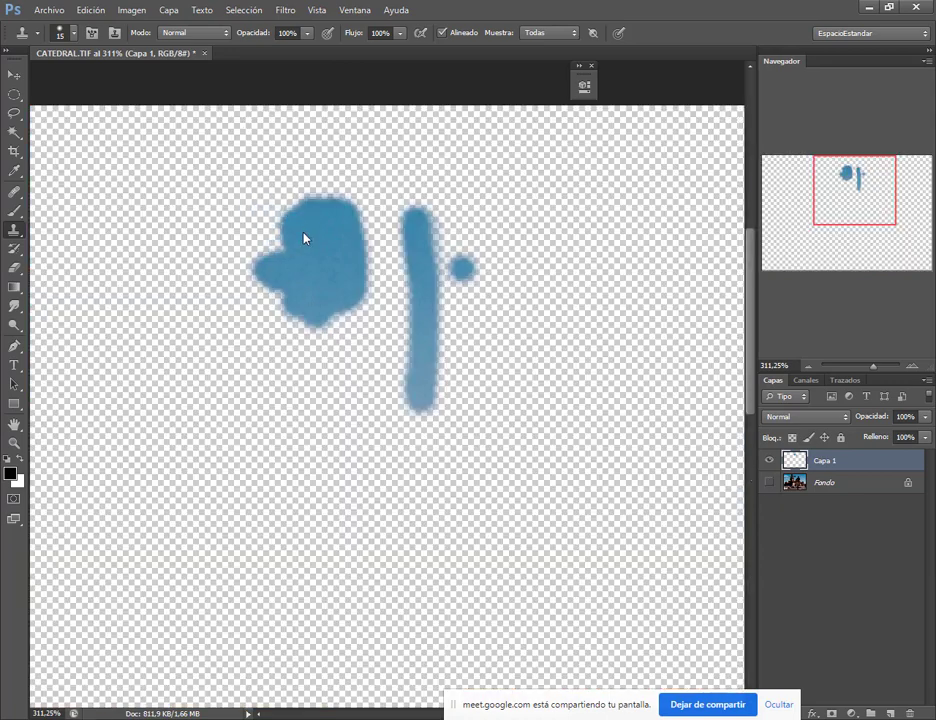
pyautogui.click(769, 483)
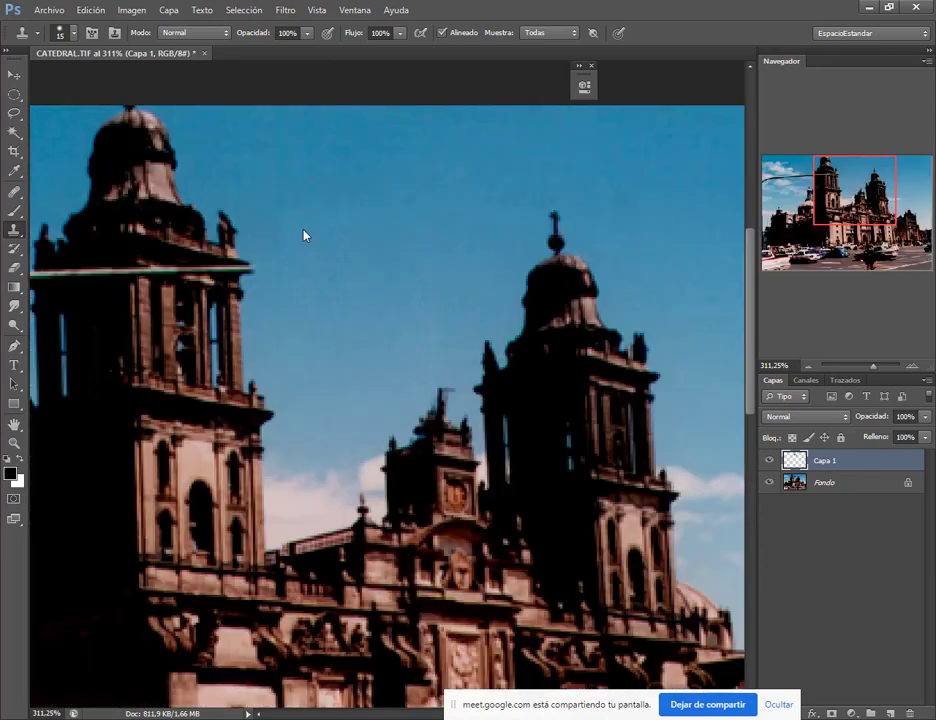
# Erase part of the cloned sky on Capa 1 with the Eraser to uncover the upper part of the traffic light.
pyautogui.moveTo(404, 347); pyautogui.dragTo(598, 408)
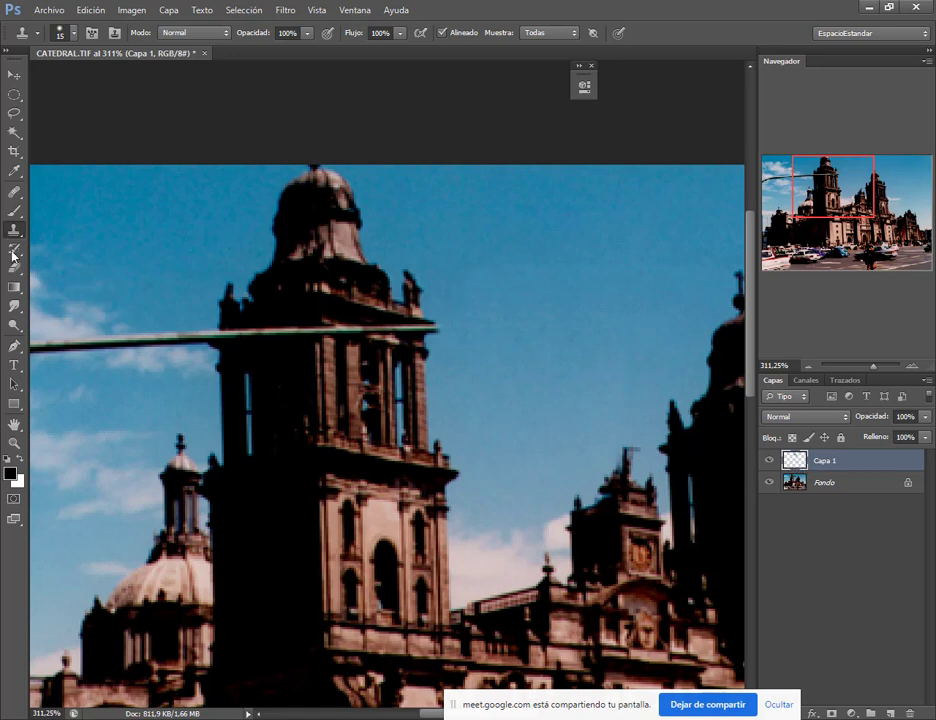
pyautogui.click(15, 268)
pyautogui.rightClick(466, 329)
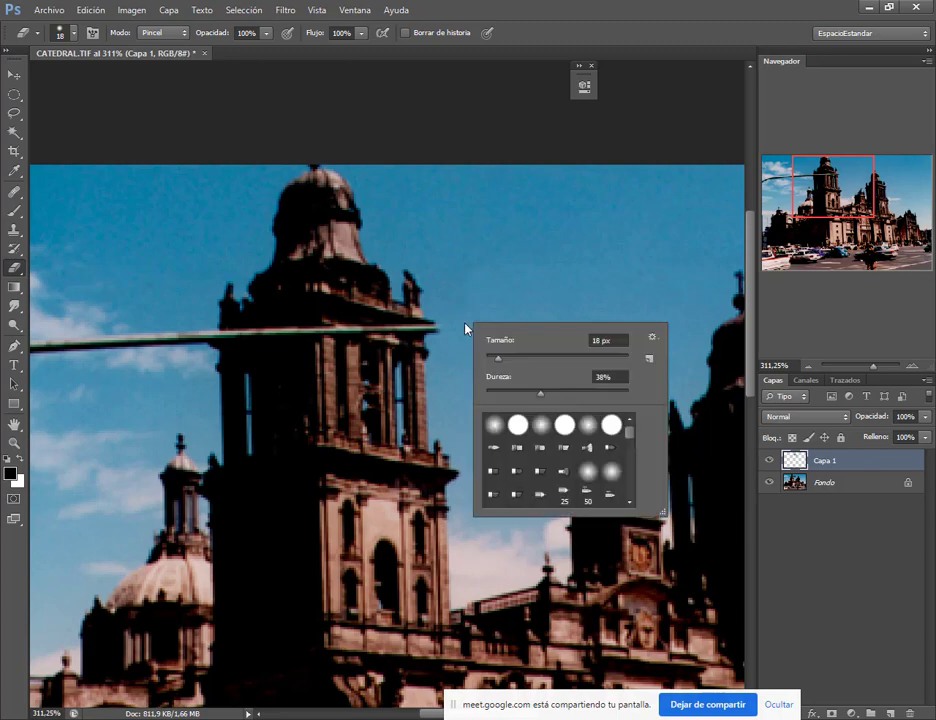
pyautogui.click(681, 3)
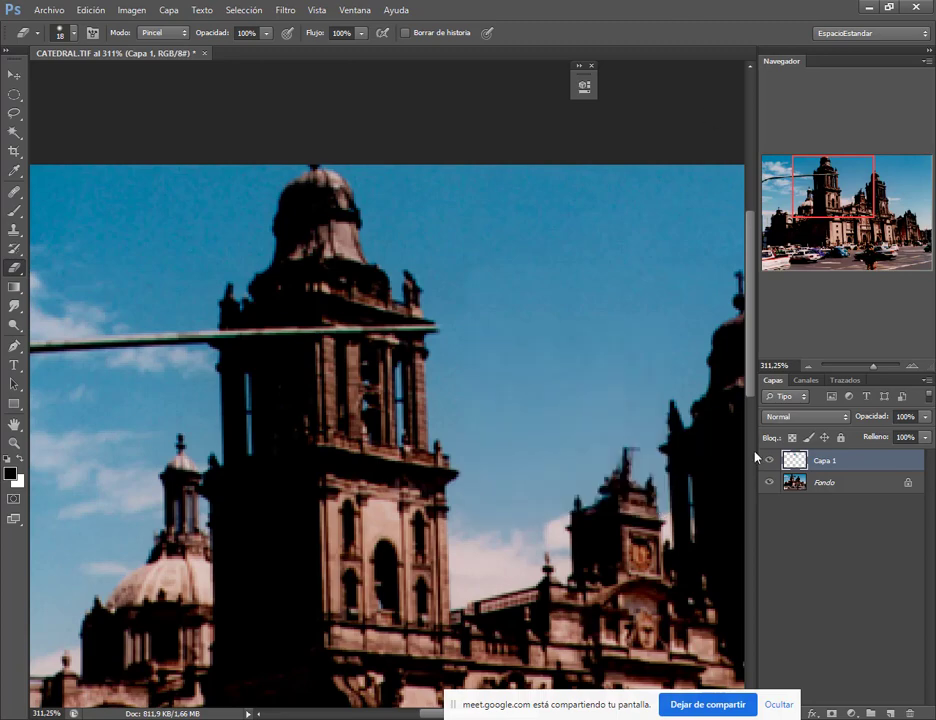
pyautogui.click(769, 482)
pyautogui.click(769, 482)
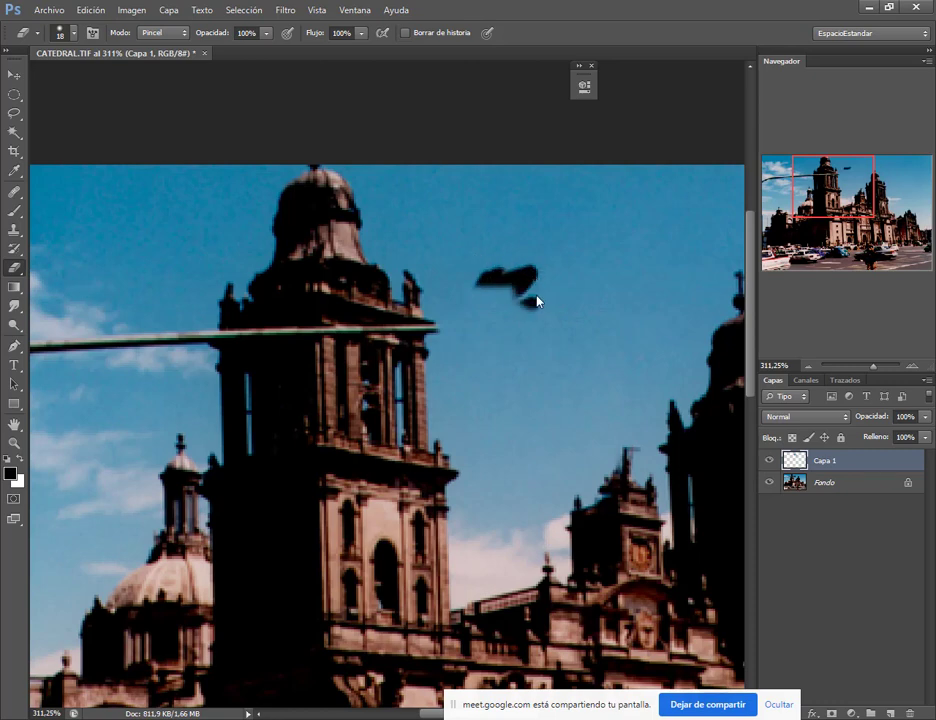
pyautogui.moveTo(532, 302); pyautogui.dragTo(532, 281)
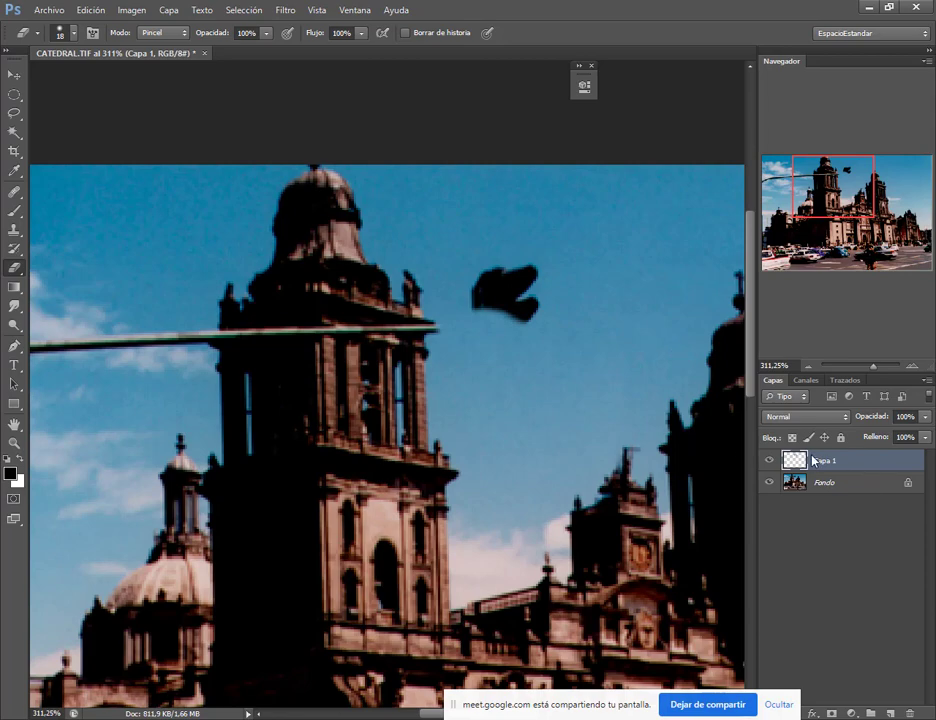
pyautogui.keyDown('alt'); pyautogui.scroll(-5, 651, 460); pyautogui.keyUp('alt')
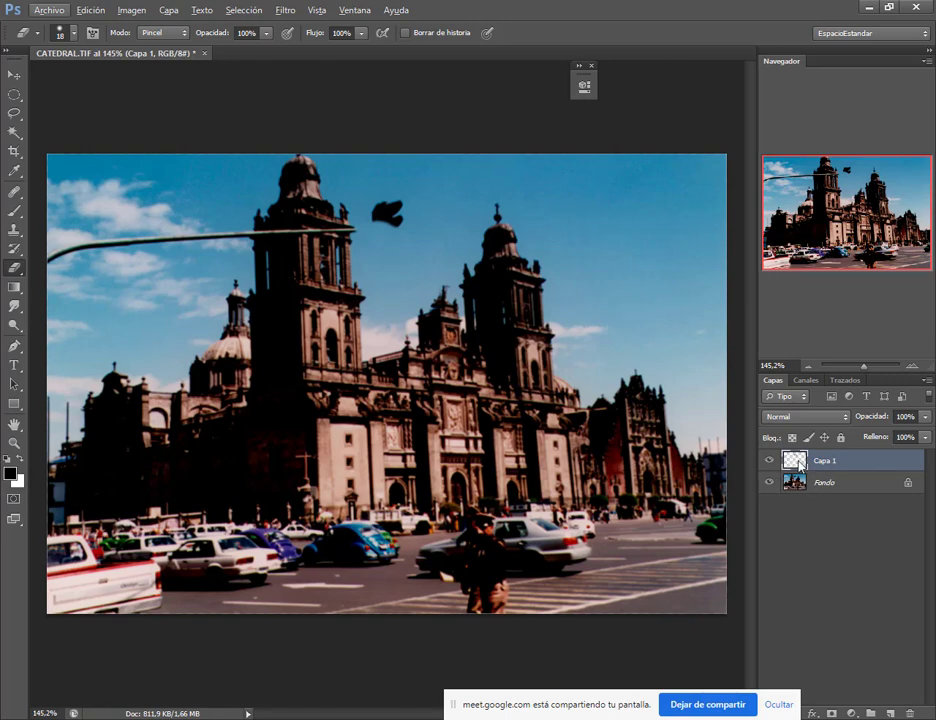
# Return to the Clone Stamp, delete the retouch layer Capa 1, and create a new empty layer above Fondo.
pyautogui.click(14, 229)
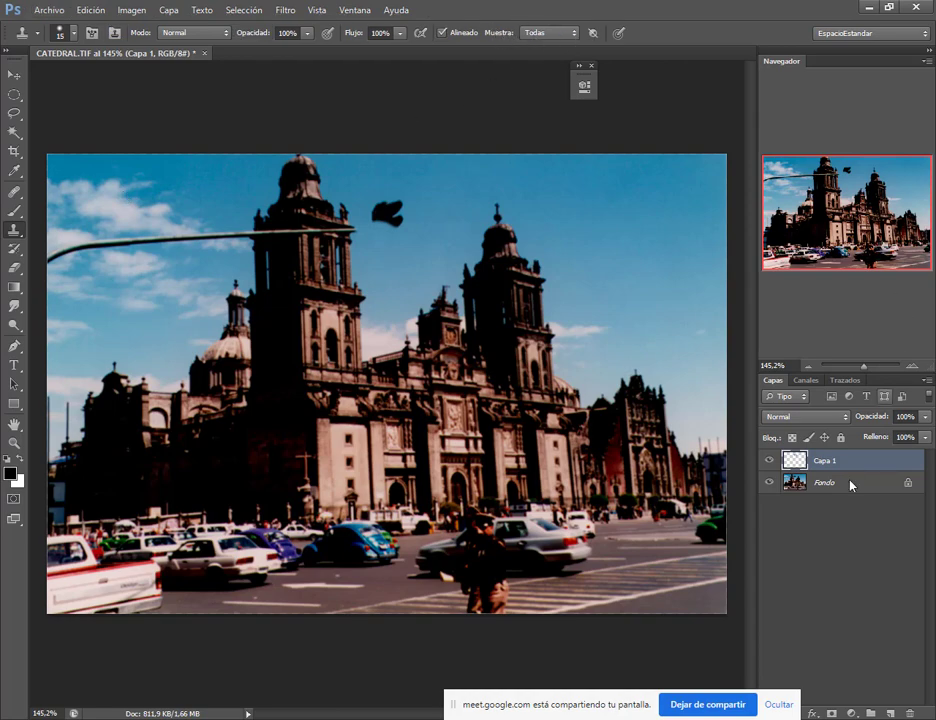
pyautogui.click(768, 460)
pyautogui.moveTo(790, 460)
pyautogui.mouseDown()
pyautogui.moveTo(911, 676)
pyautogui.moveTo(909, 713)
pyautogui.mouseUp()
pyautogui.click(889, 713)
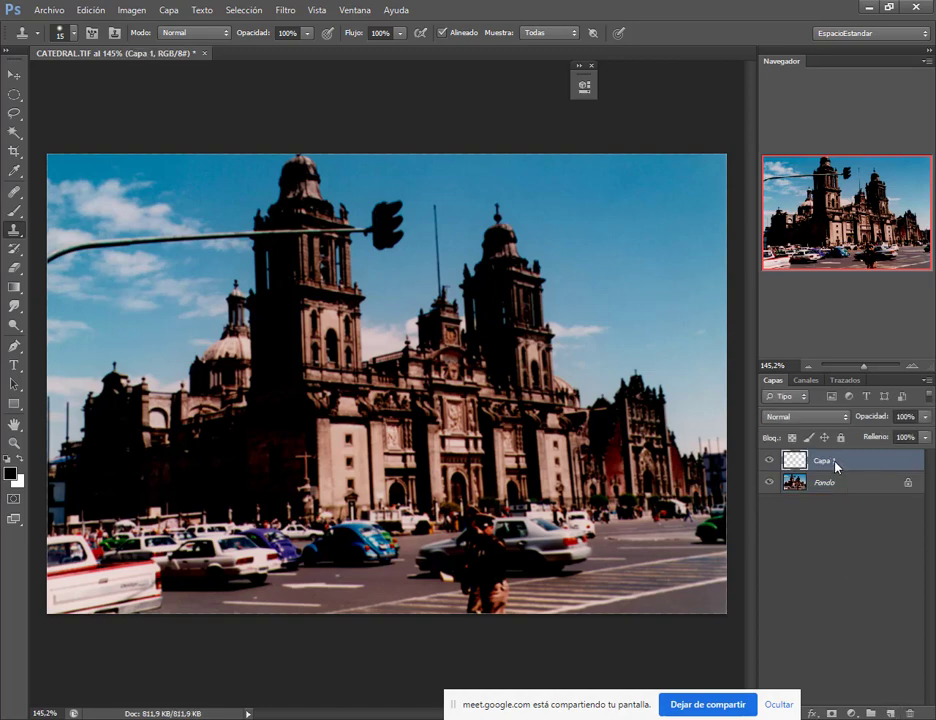
# Delete the empty retouch layer Capa 1 and duplicate the Fondo layer in its place.
pyautogui.moveTo(836, 466); pyautogui.dragTo(909, 713)
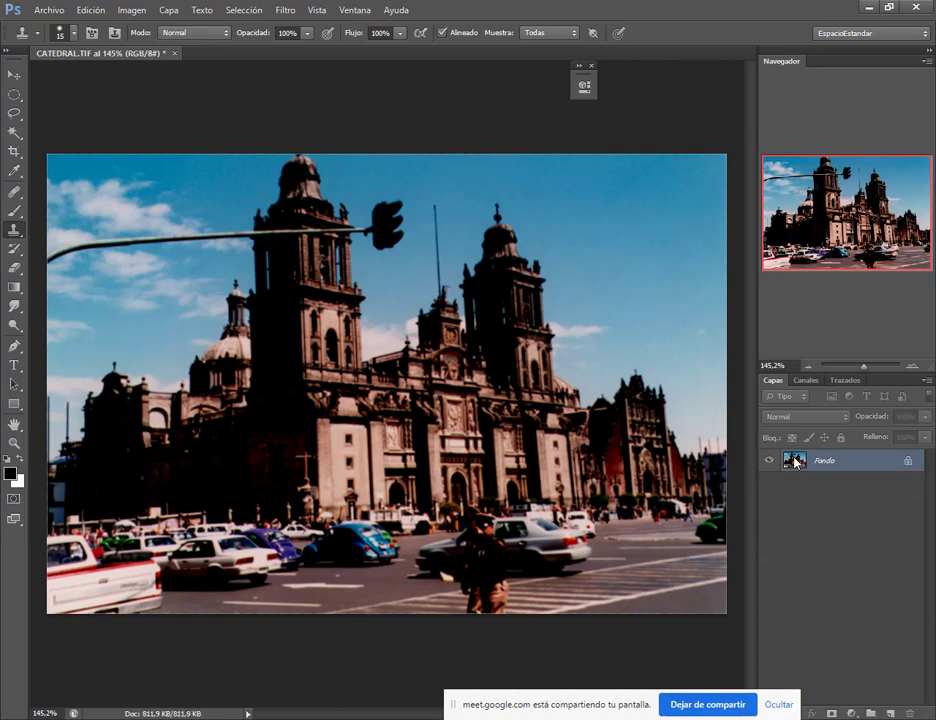
pyautogui.hotkey('ctrl', 'j')
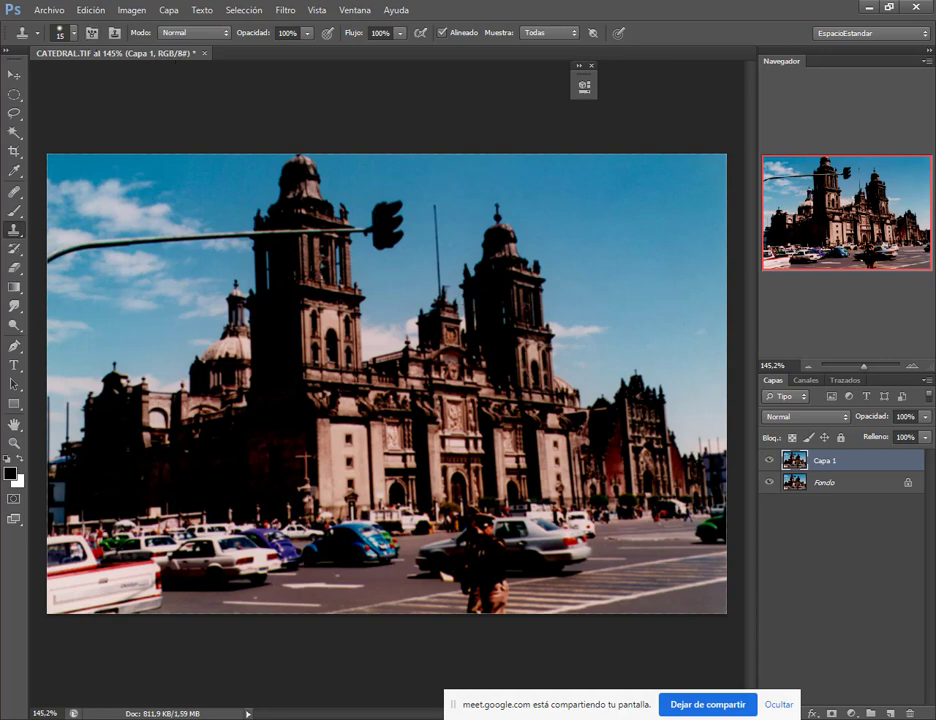
# Open playa-mamitas_66920.jpg from the Rellenar según contenido folder as a new Photoshop document.
pyautogui.hotkey('alt', 'Tab')
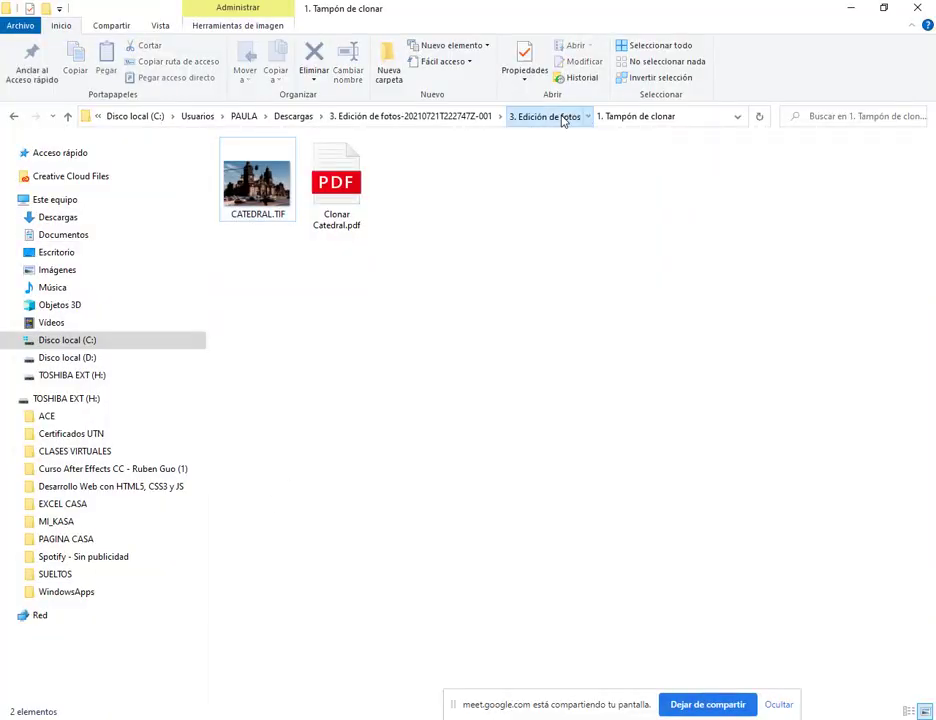
pyautogui.click(563, 120)
pyautogui.click(281, 200)
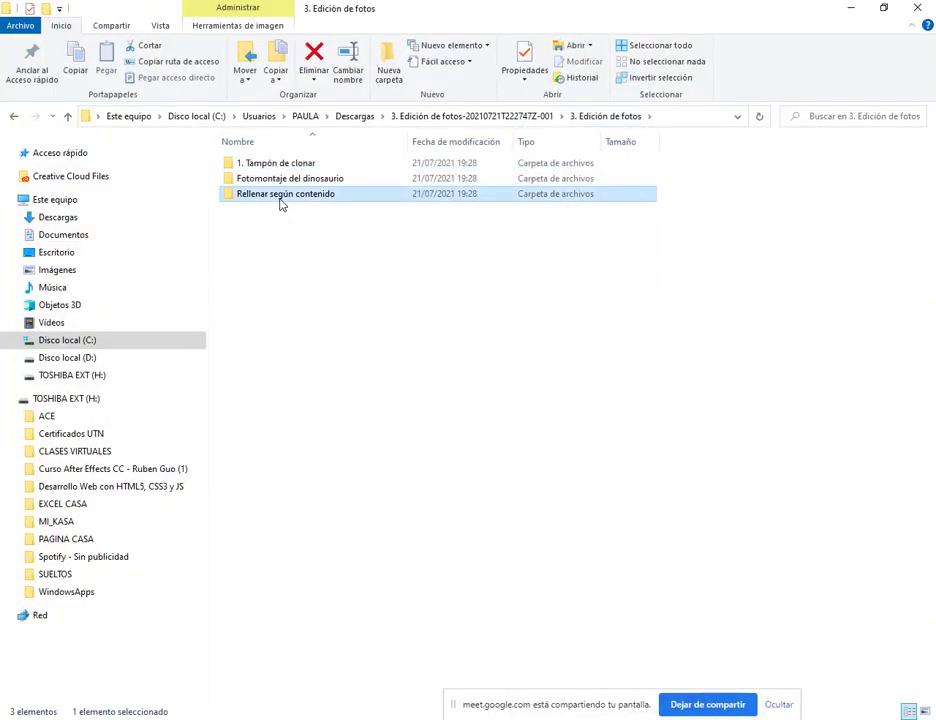
pyautogui.doubleClick(281, 196)
pyautogui.moveTo(253, 196); pyautogui.dragTo(443, 66)
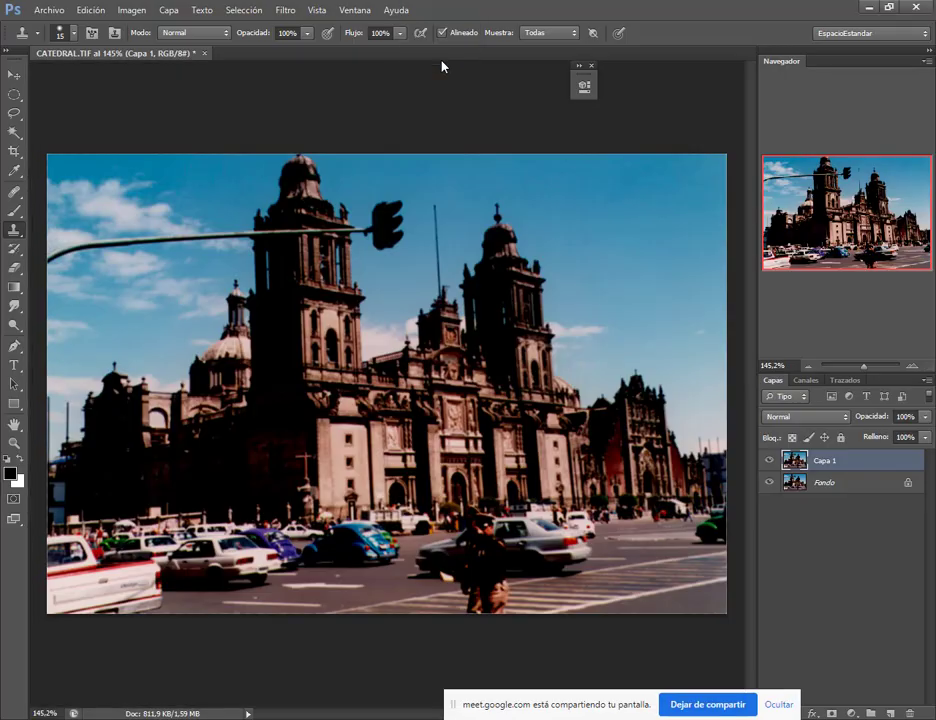
pyautogui.click(535, 336)
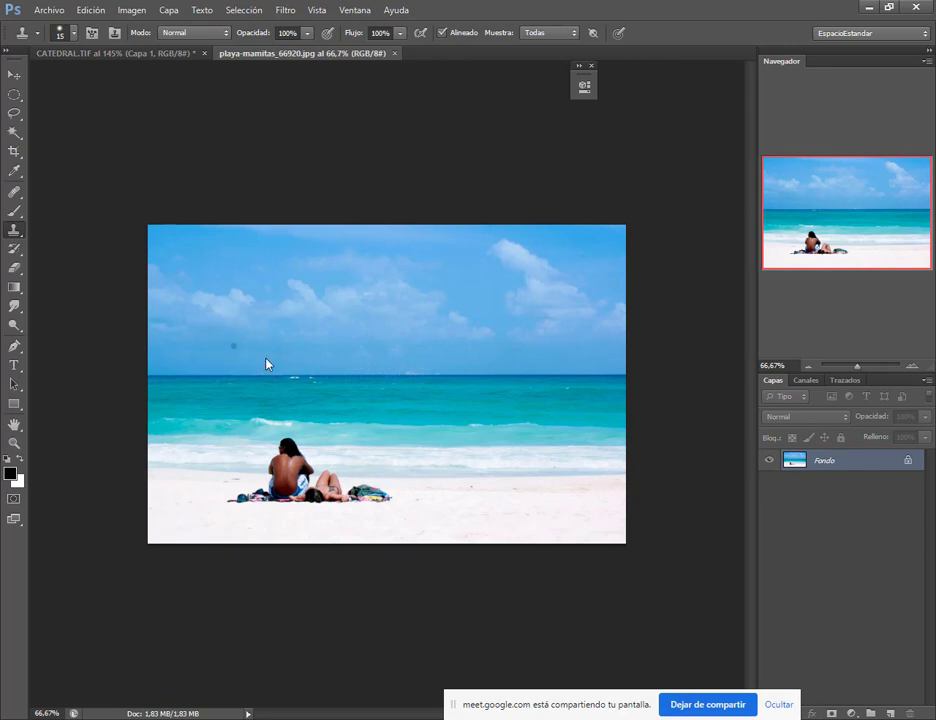
# Duplicate the Fondo layer of the beach photo to keep the original intact.
pyautogui.hotkey('ctrl', '+')
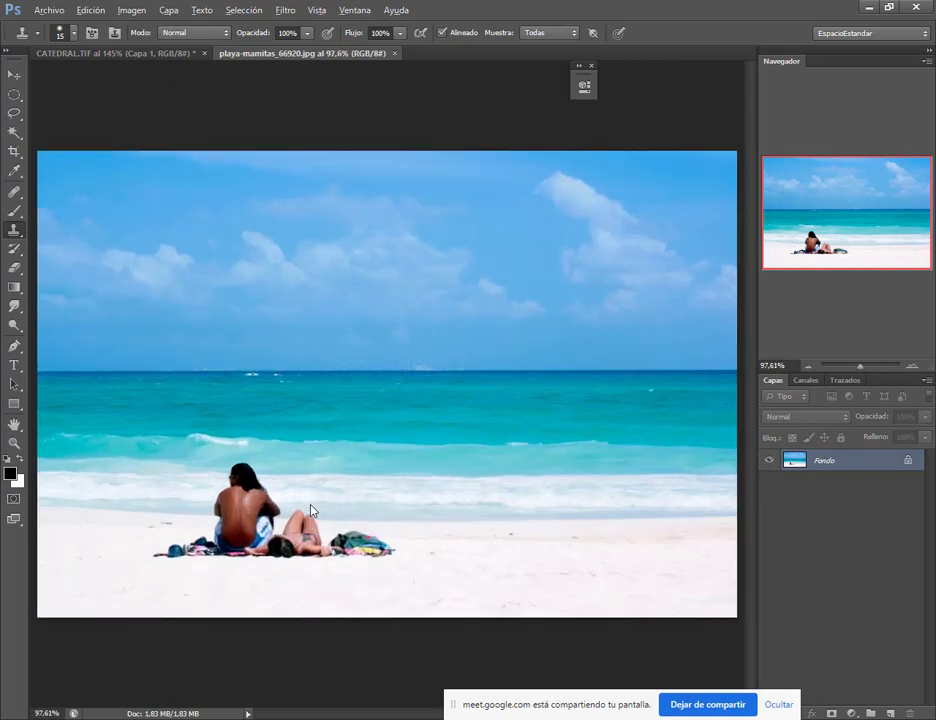
pyautogui.keyDown('alt'); pyautogui.click(310, 510); pyautogui.keyUp('alt')
pyautogui.click(387, 350)
pyautogui.moveTo(870, 462); pyautogui.dragTo(890, 713)
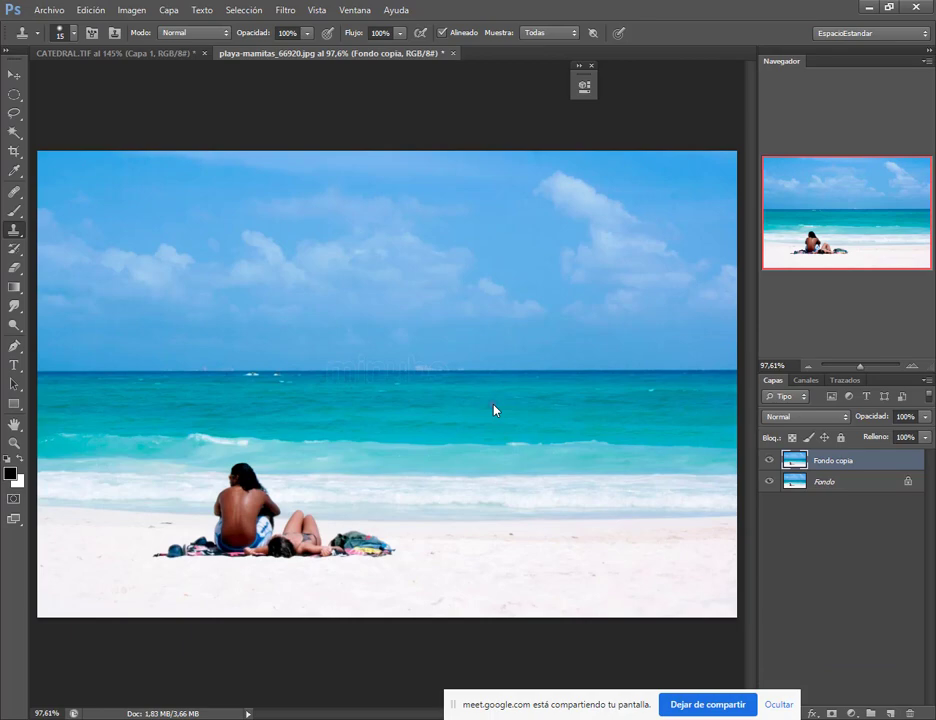
# Select the minube watermark on the horizon of Fondo copia with a rectangular marquee.
pyautogui.keyDown('alt'); pyautogui.scroll(5, 493, 410); pyautogui.keyUp('alt')
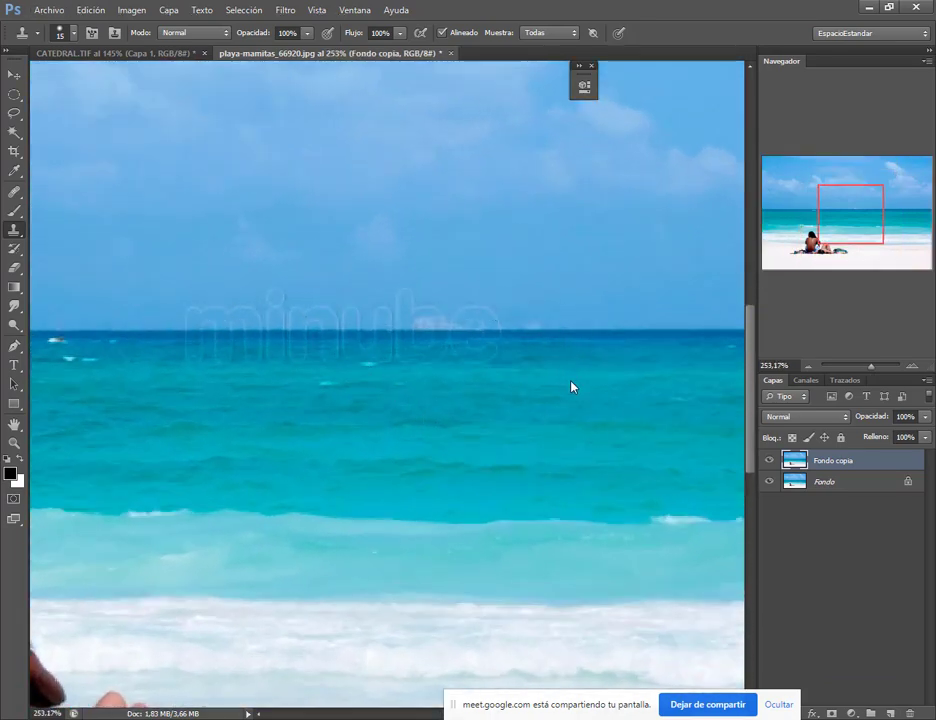
pyautogui.keyDown('alt'); pyautogui.scroll(-4, 571, 383); pyautogui.keyUp('alt')
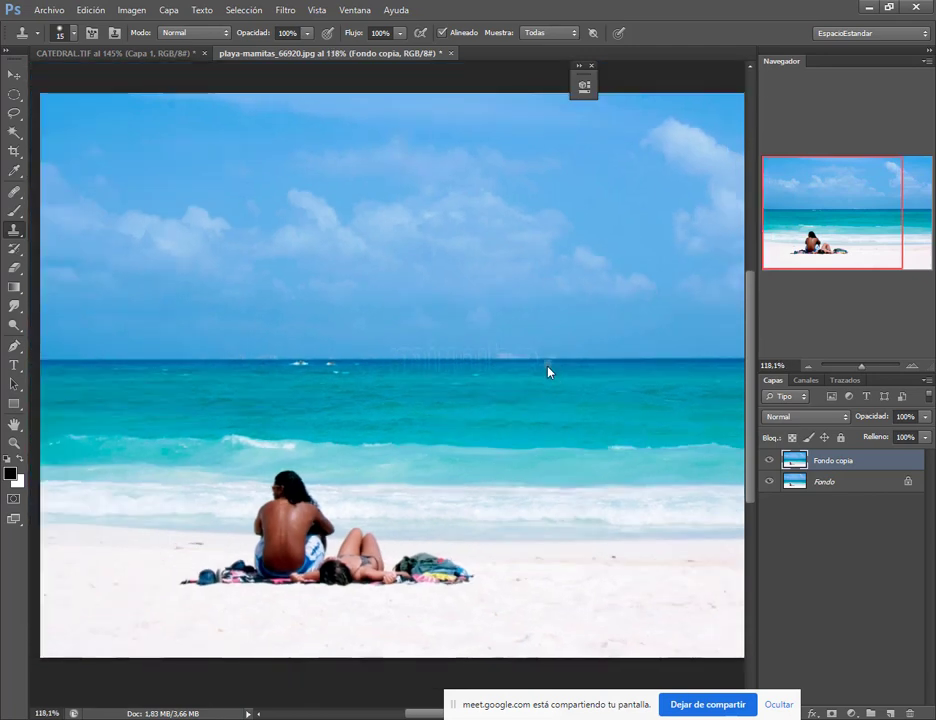
pyautogui.keyDown('alt'); pyautogui.scroll(-1, 550, 371); pyautogui.keyUp('alt')
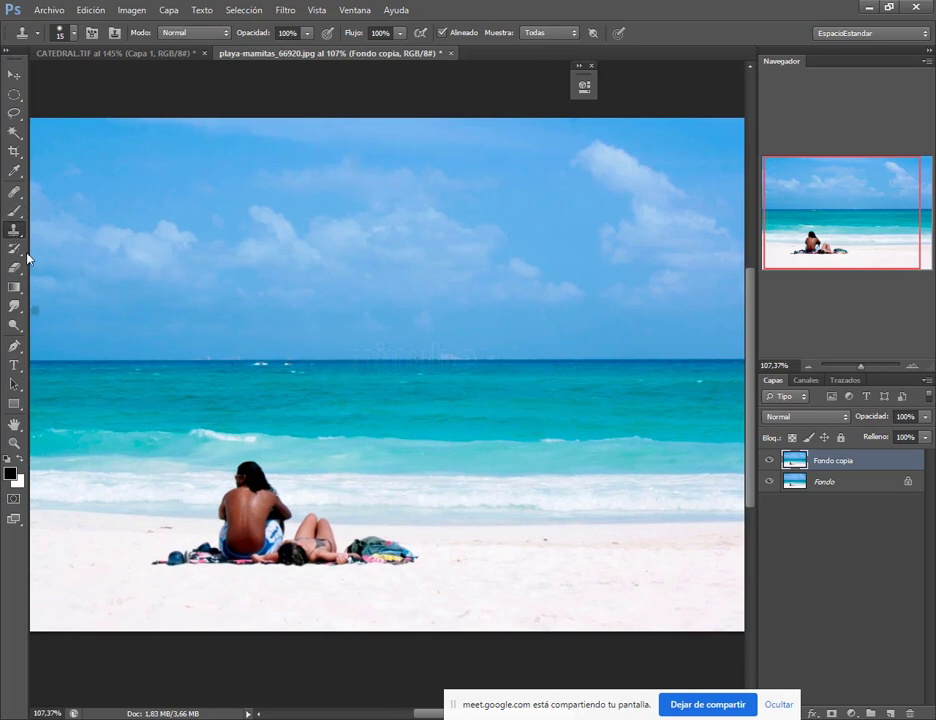
pyautogui.click(14, 97)
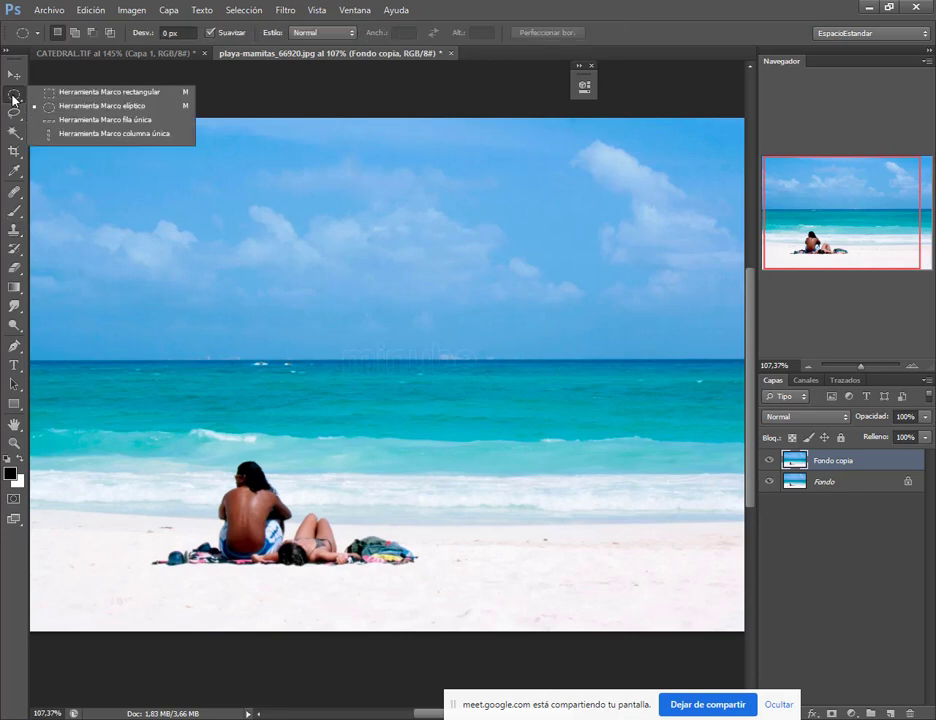
pyautogui.click(128, 94)
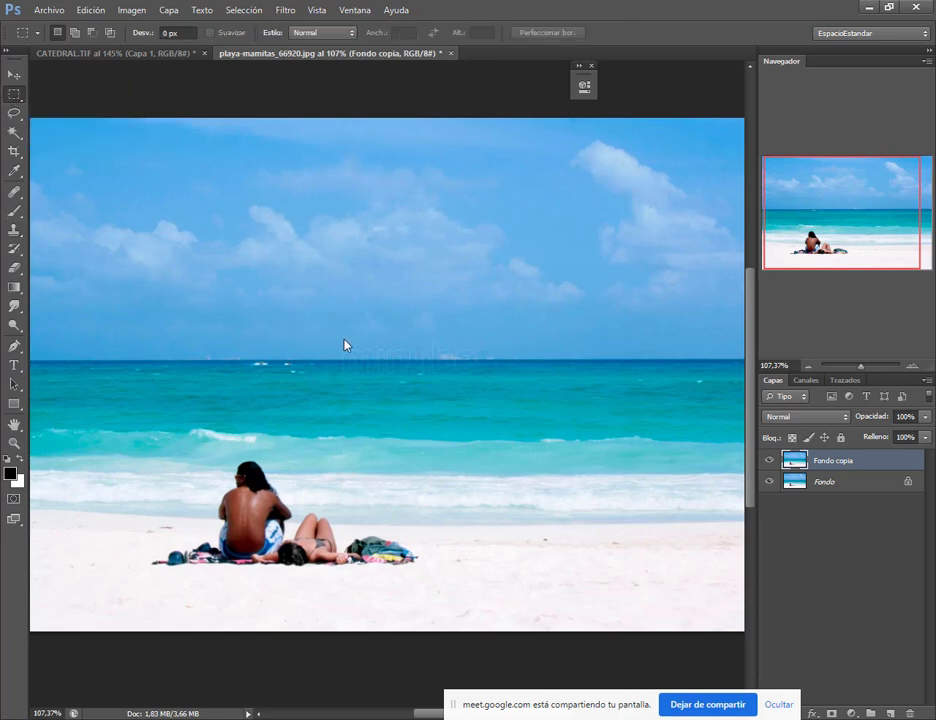
pyautogui.moveTo(337, 337); pyautogui.dragTo(484, 389)
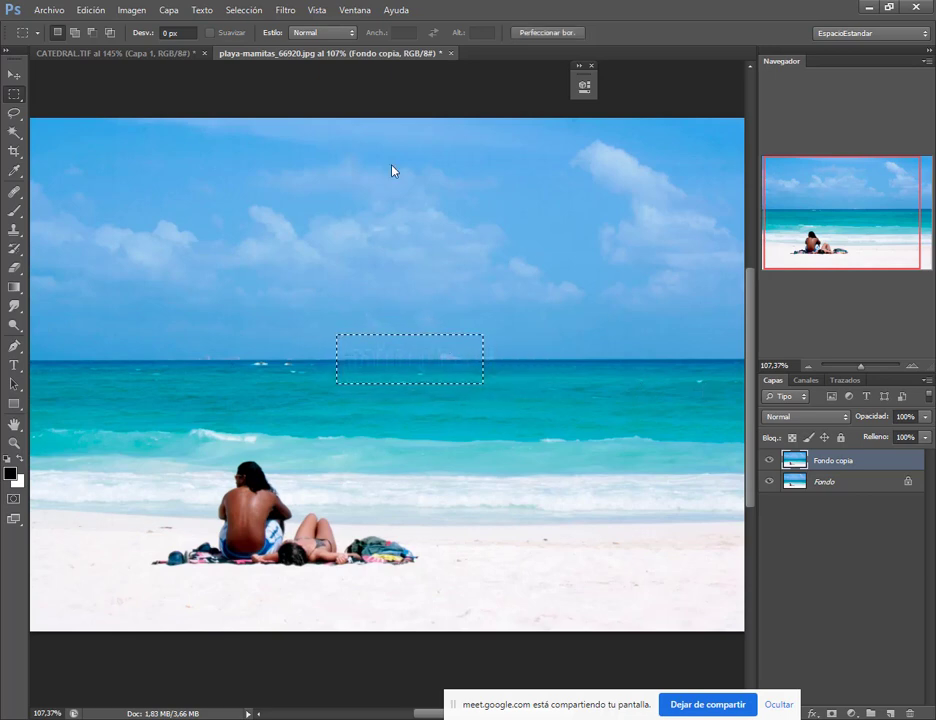
# Fill the watermark selection using Según el contenido in Normal mode at 100% opacity, and deselect.
pyautogui.click(91, 11)
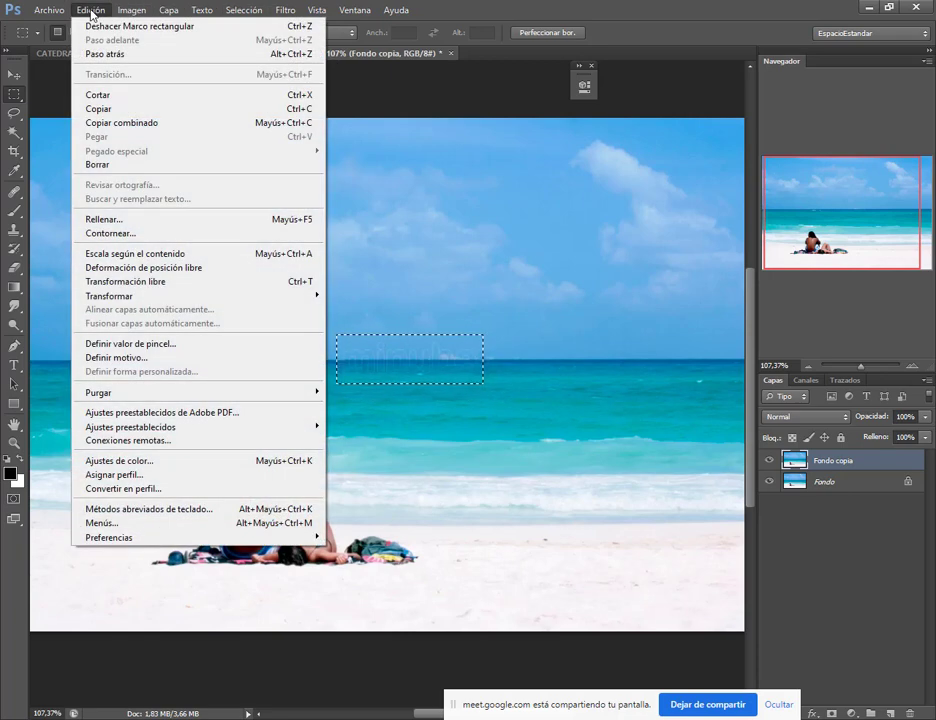
pyautogui.click(131, 220)
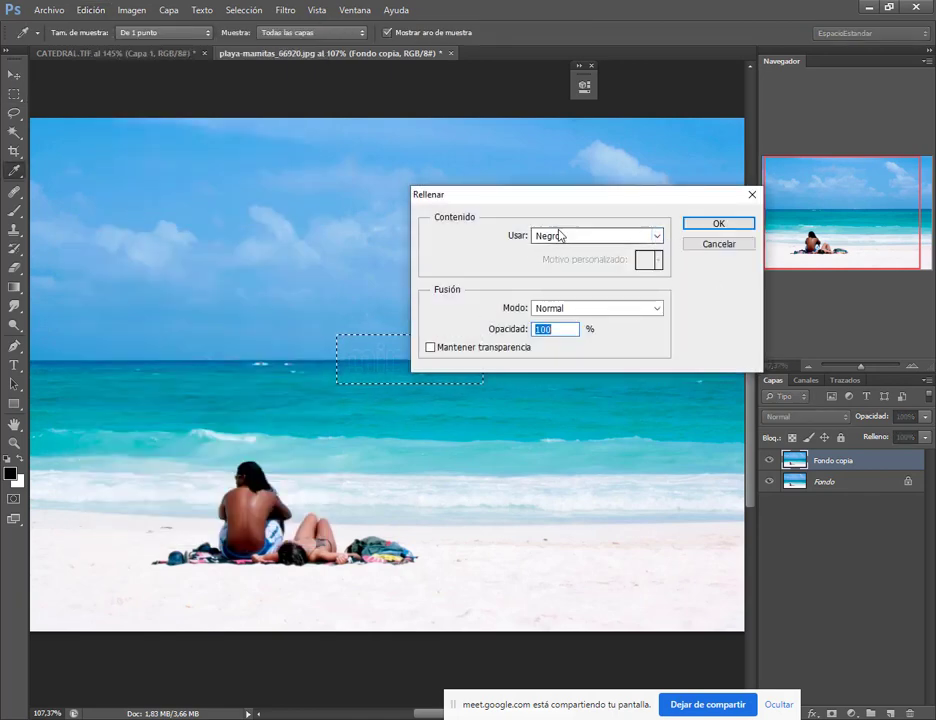
pyautogui.moveTo(595, 207); pyautogui.dragTo(610, 131)
pyautogui.click(673, 160)
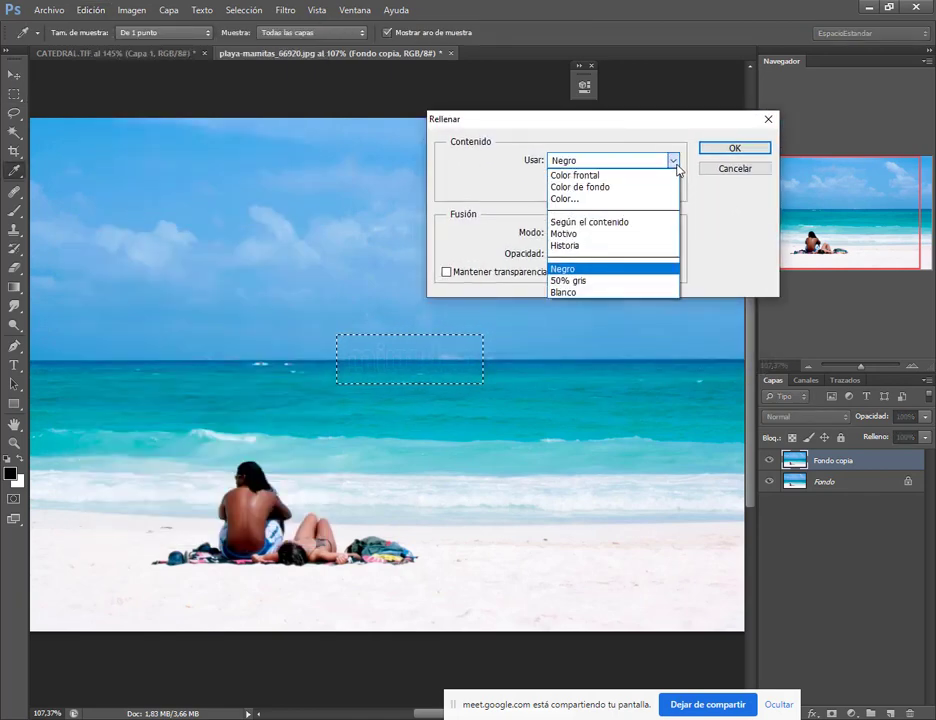
pyautogui.click(627, 228)
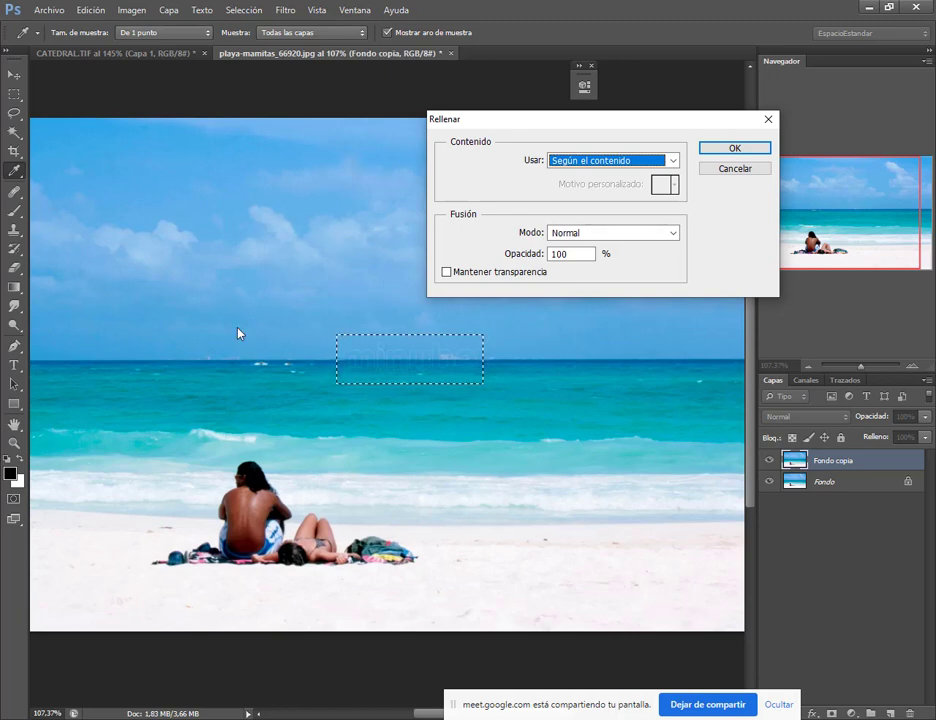
pyautogui.click(713, 150)
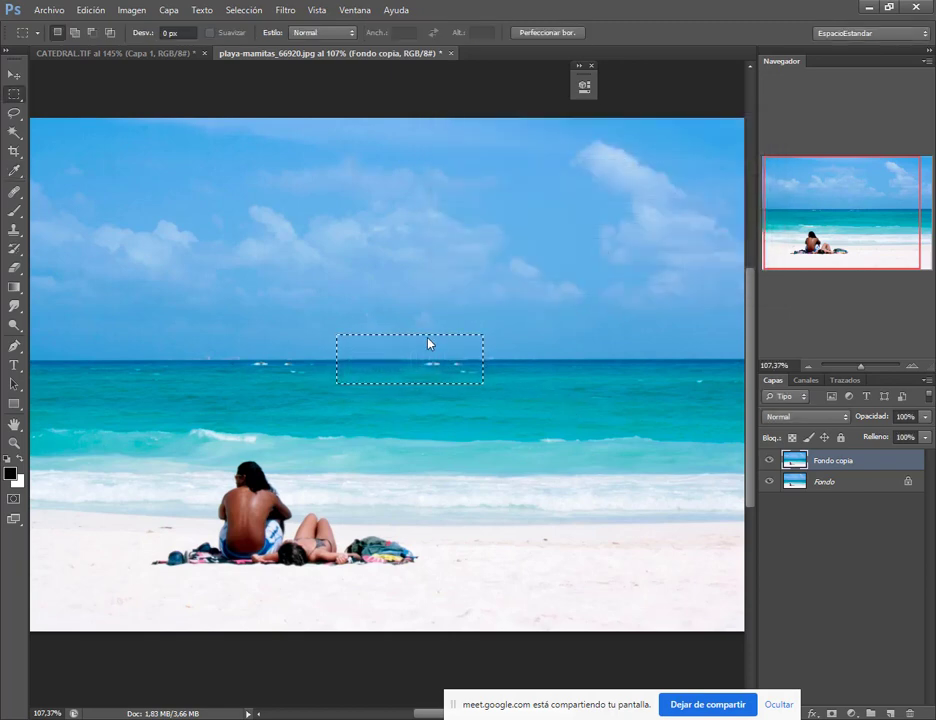
pyautogui.hotkey('ctrl', 'd')
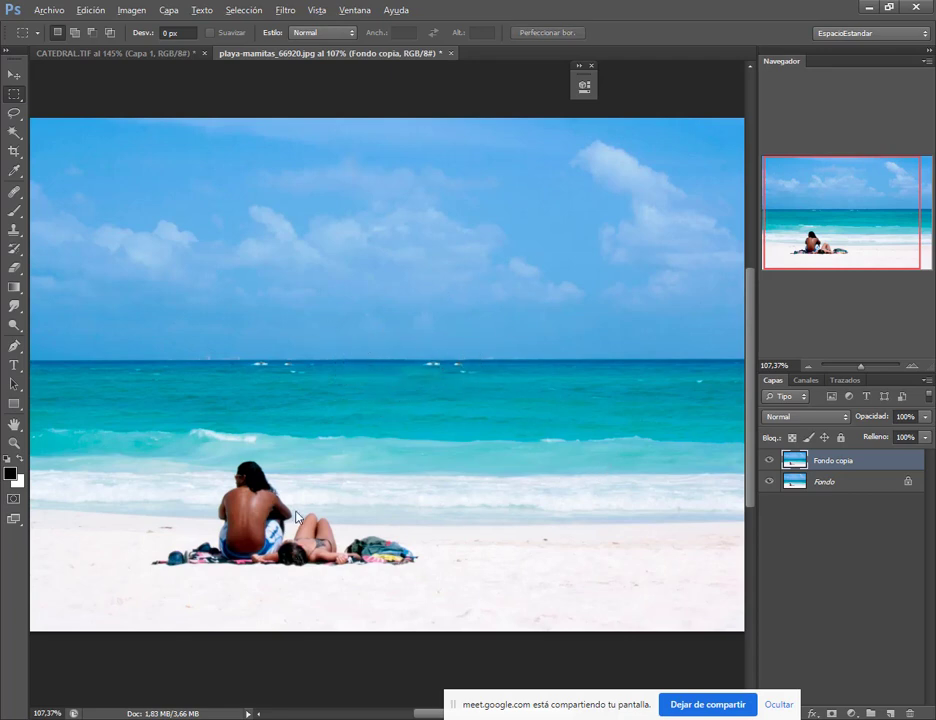
# Draw a freehand Lasso selection around the two people and their belongings on the sand.
pyautogui.scroll(-2, 296, 515)
pyautogui.click(14, 113)
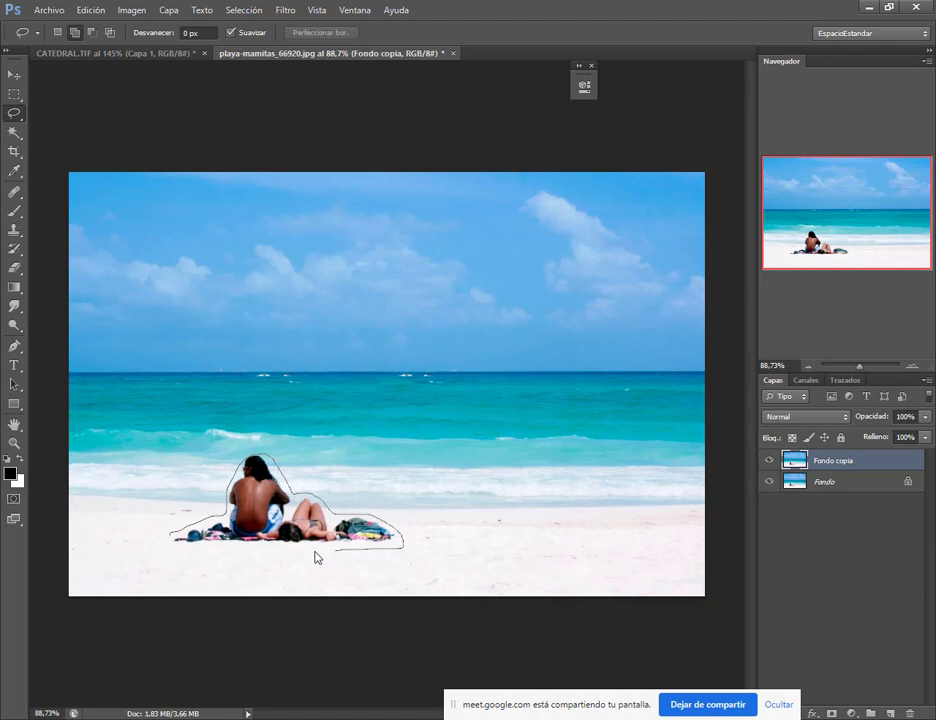
pyautogui.moveTo(172, 540); pyautogui.dragTo(174, 542)
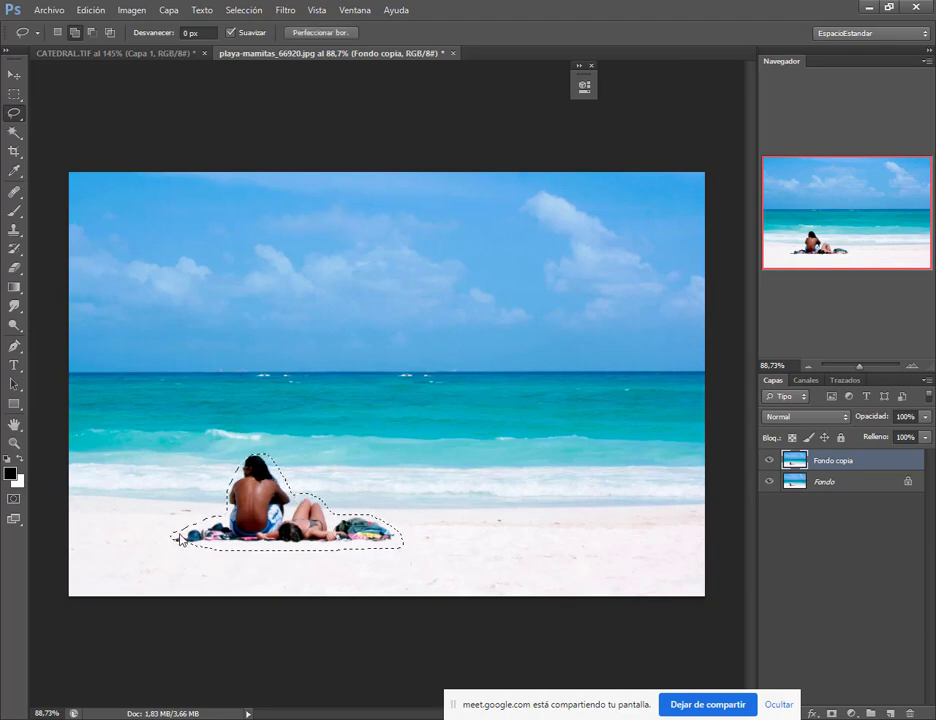
# Fill the selection around the people using Según el contenido, deselect, and inspect the retouched area up close.
pyautogui.click(90, 10)
pyautogui.click(102, 219)
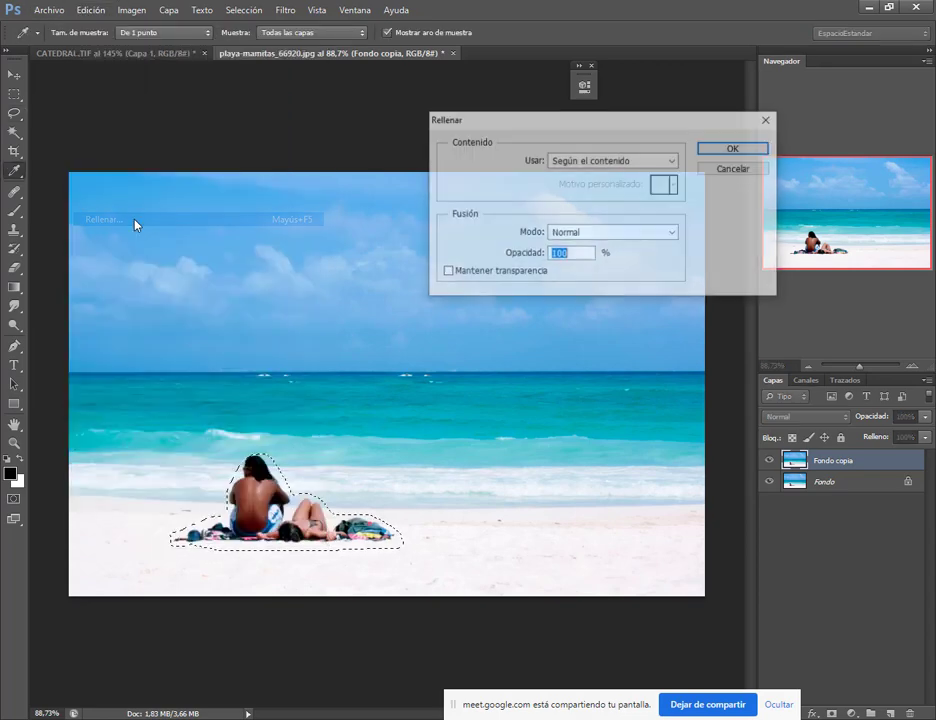
pyautogui.click(705, 149)
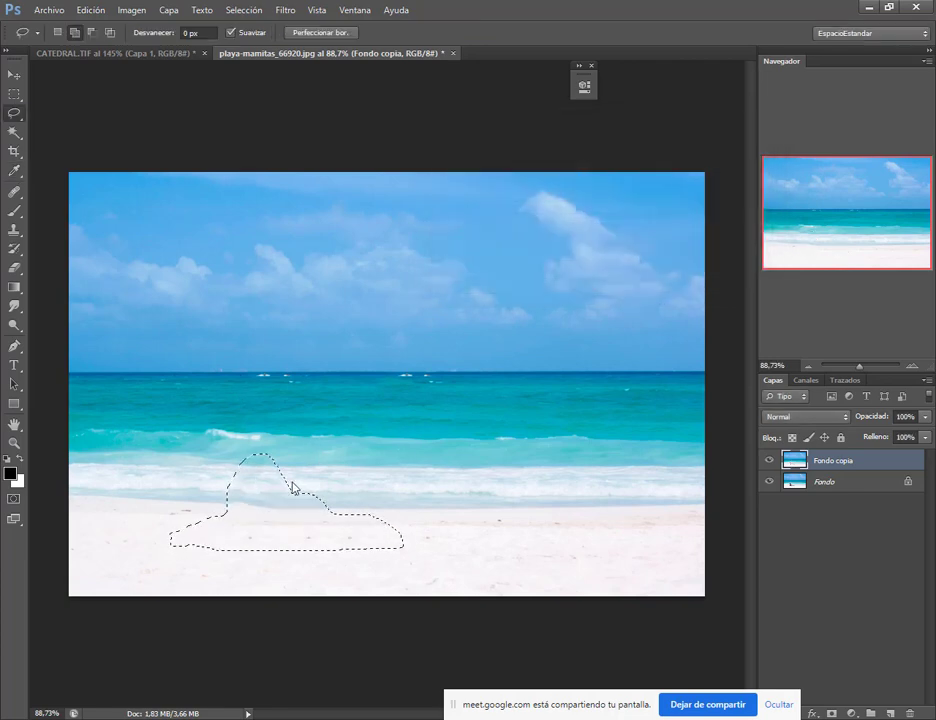
pyautogui.click(332, 536)
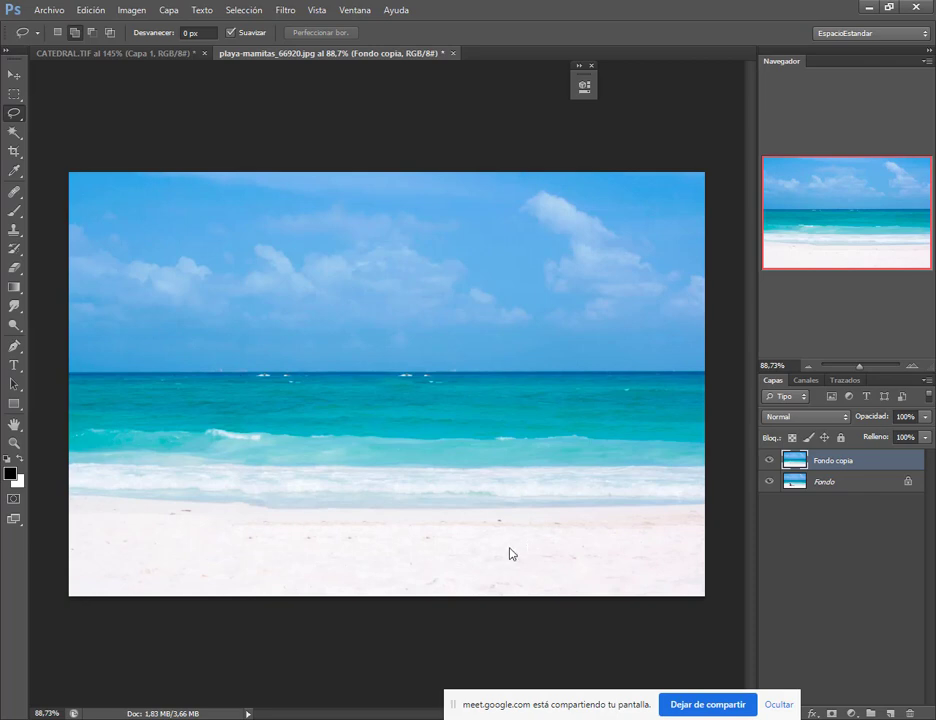
pyautogui.scroll(5, 259, 516)
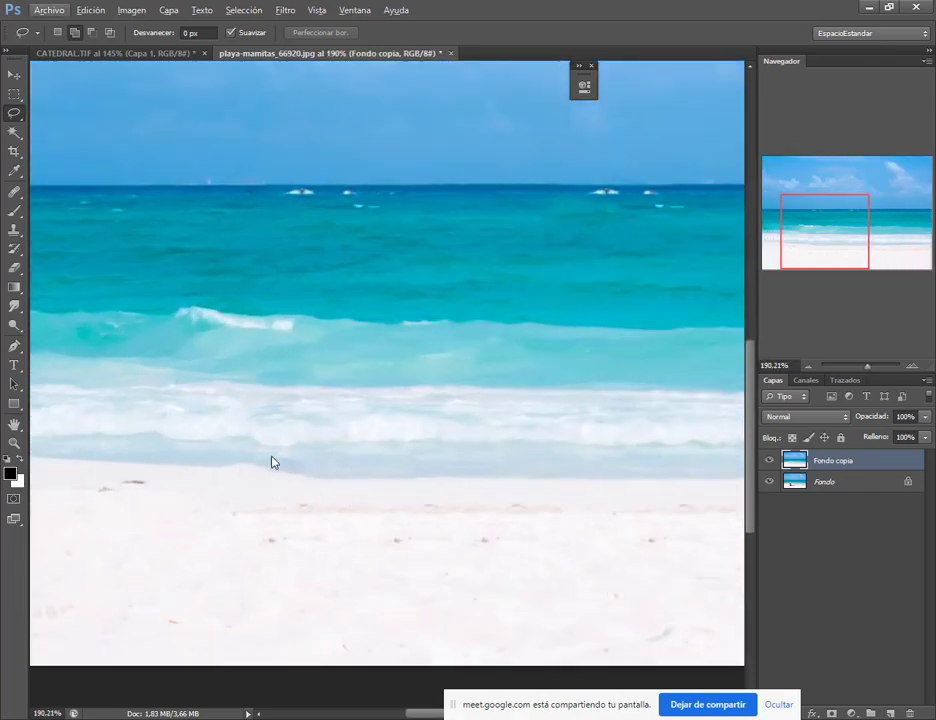
pyautogui.scroll(-5, 560, 532)
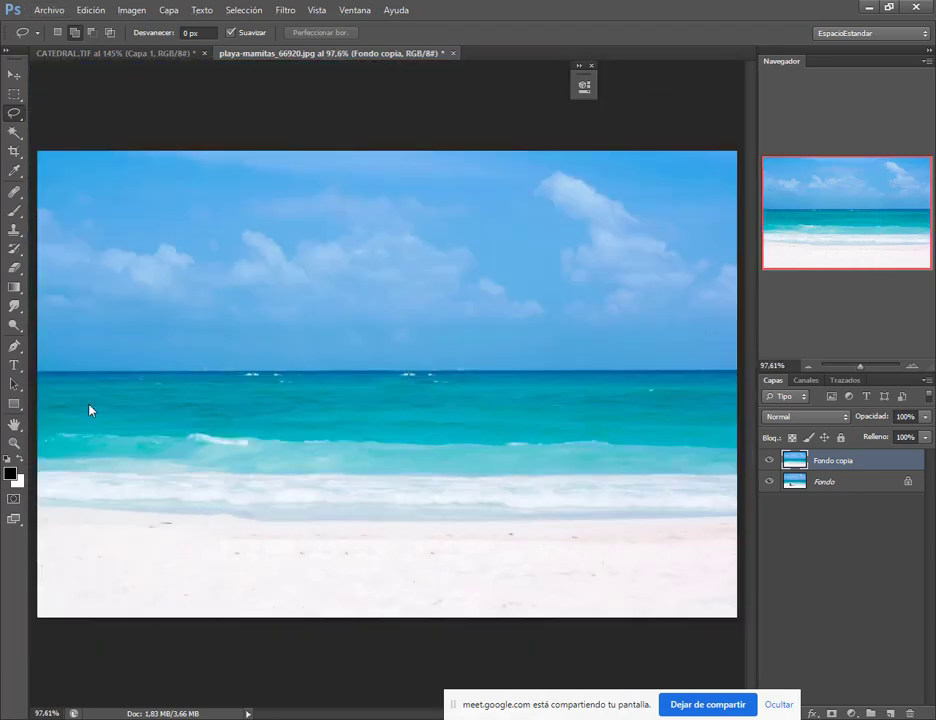
# Choose the Clone Stamp tool, enlarge its brush to about 73 px, and switch to the Move tool.
pyautogui.click(14, 191)
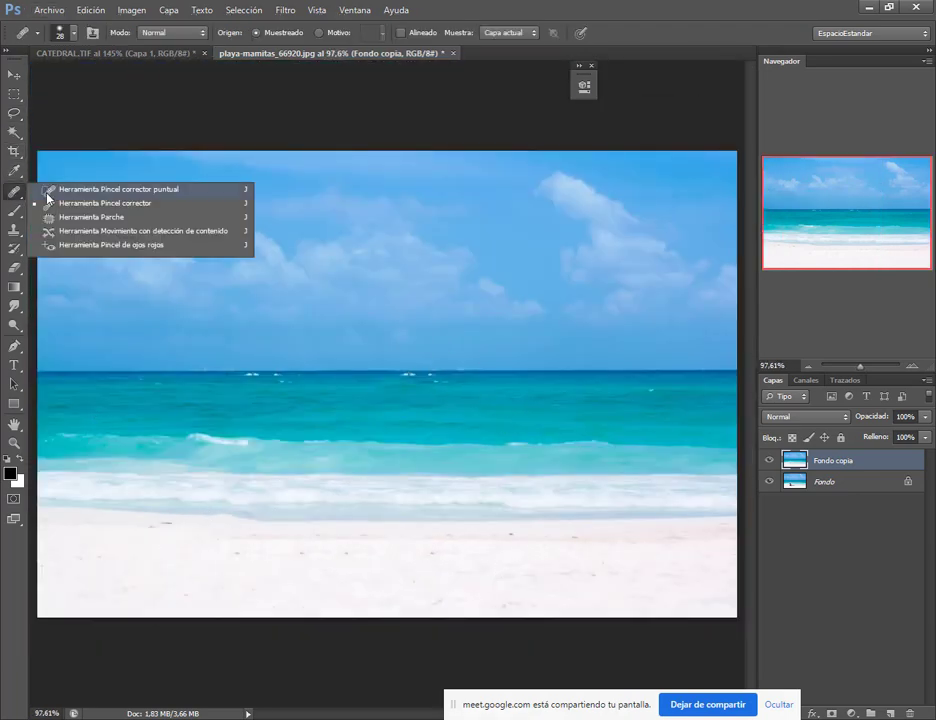
pyautogui.click(15, 230)
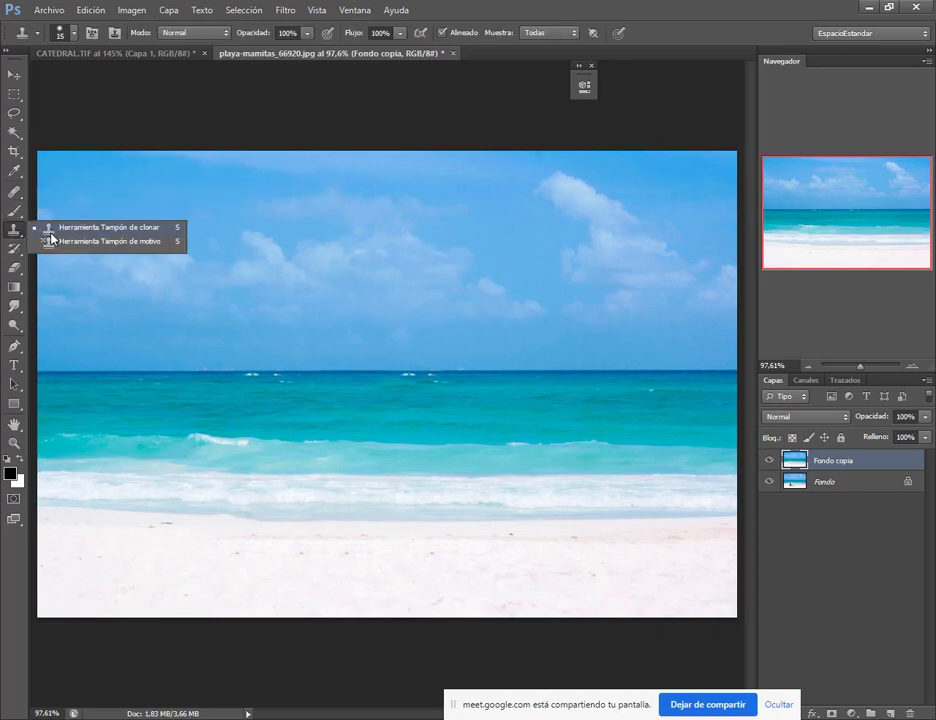
pyautogui.click(51, 233)
pyautogui.keyDown('alt'); pyautogui.rightClick(242, 490); pyautogui.keyUp('alt')
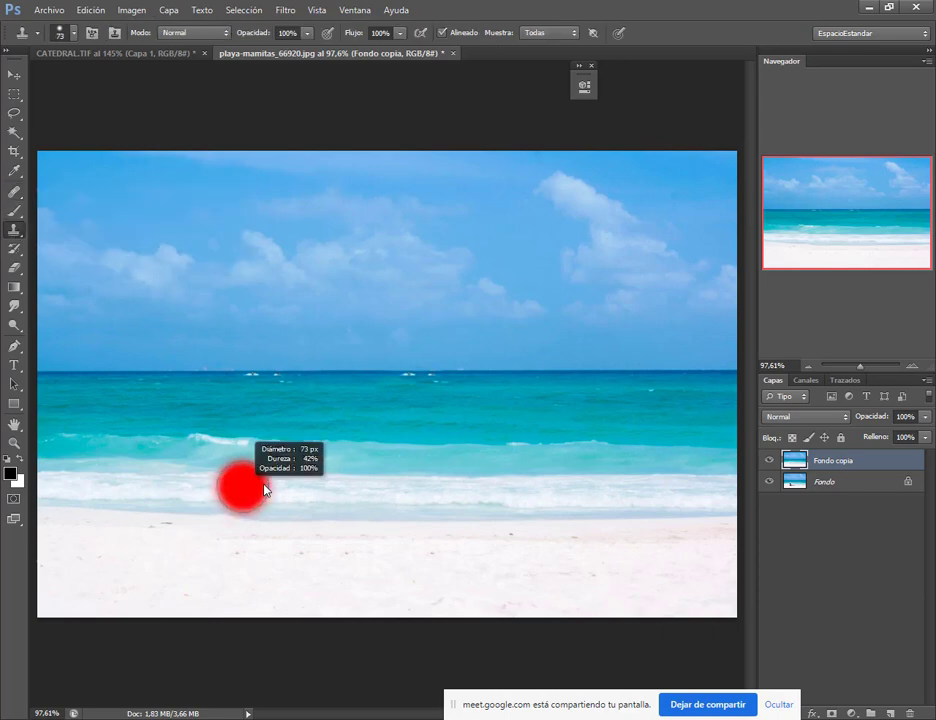
pyautogui.click(14, 75)
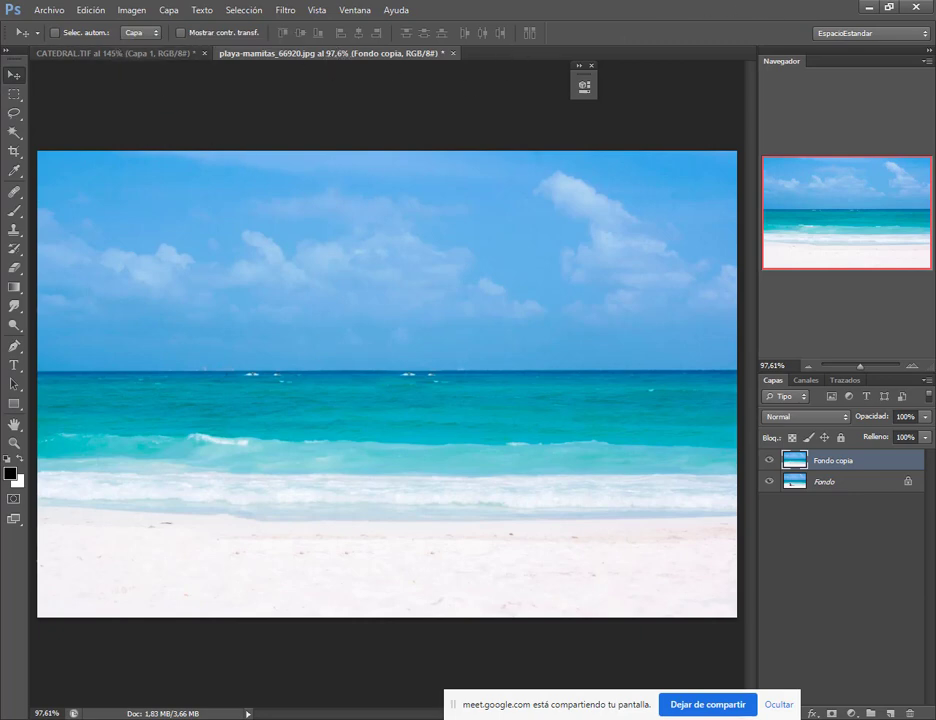
# Quit Photoshop CS6 without saving the changes to playa-mamitas_66920.jpg or CATEDRAL.TIF.
pyautogui.hotkey('ctrl', 'q')
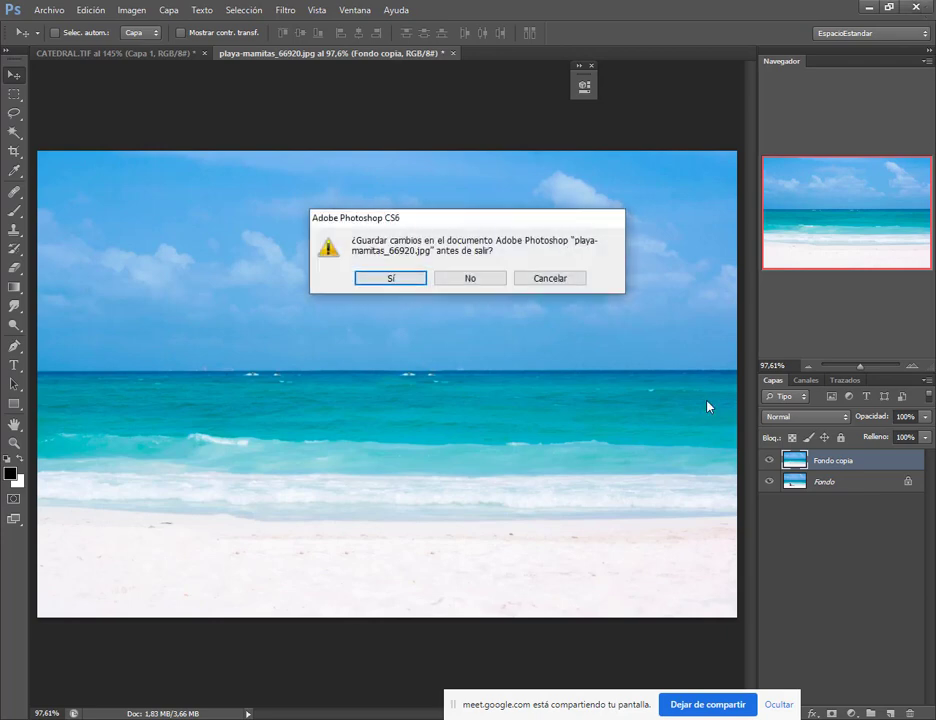
pyautogui.click(452, 282)
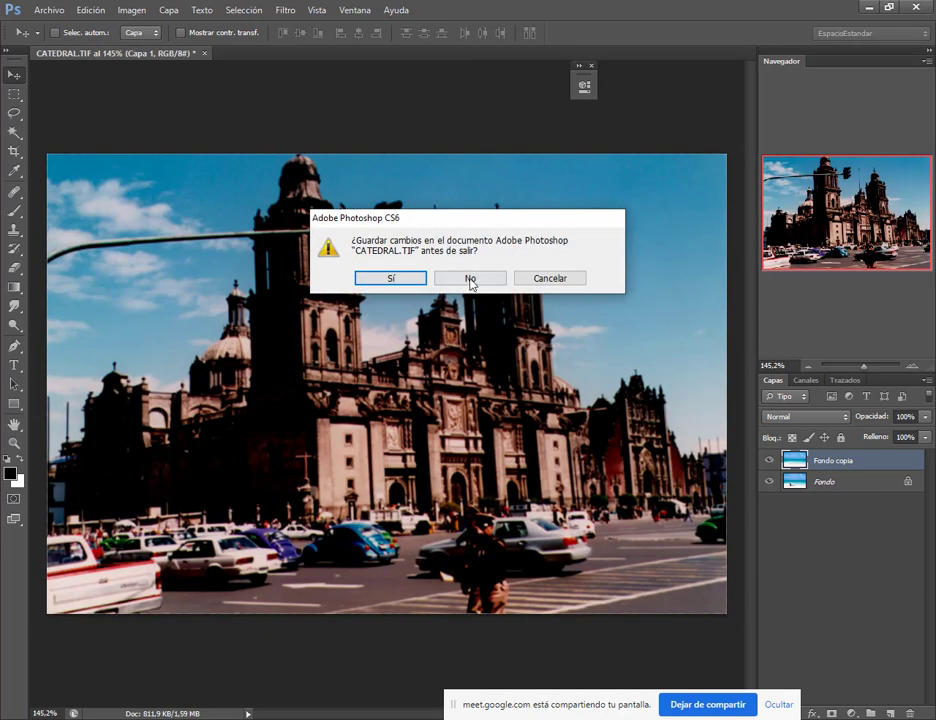
pyautogui.click(470, 279)
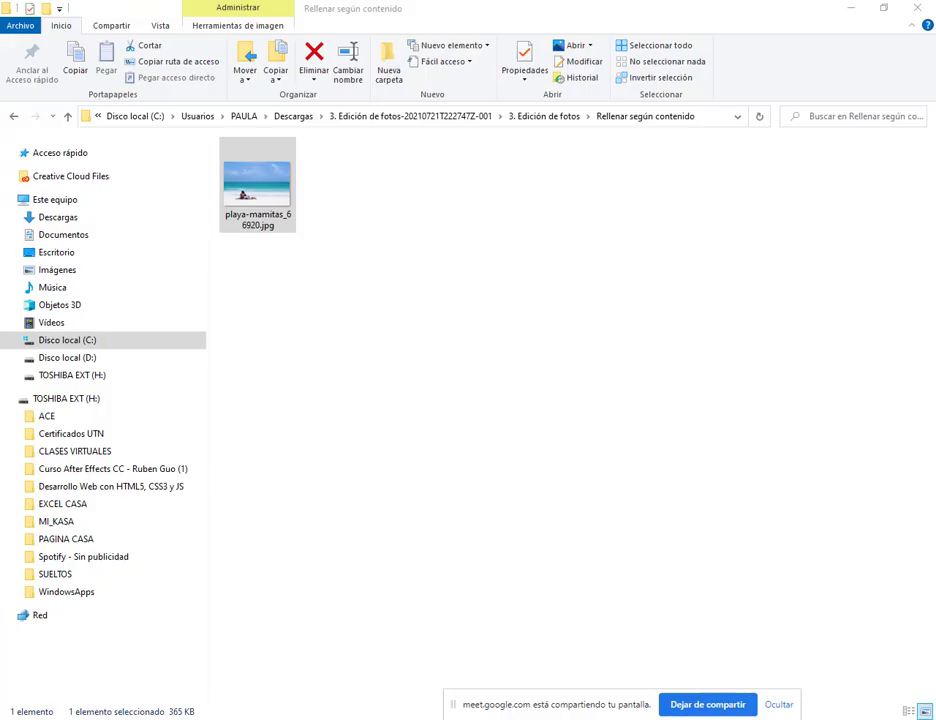
# Launch Adobe Photoshop 2021.
pyautogui.click(72, 719)
pyautogui.write('p')
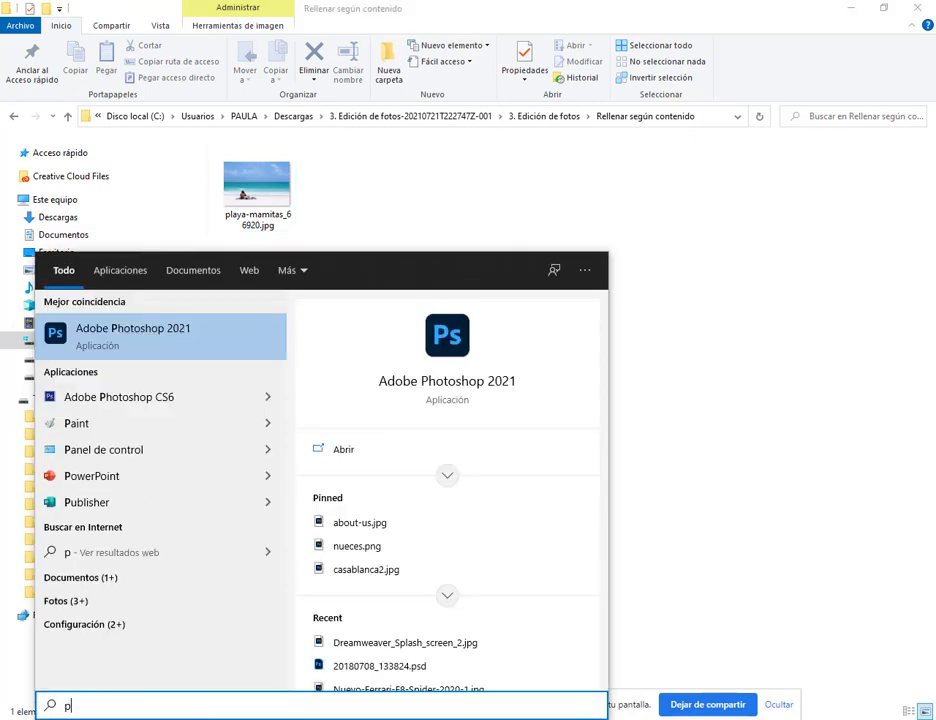
pyautogui.write('h')
pyautogui.click(184, 347)
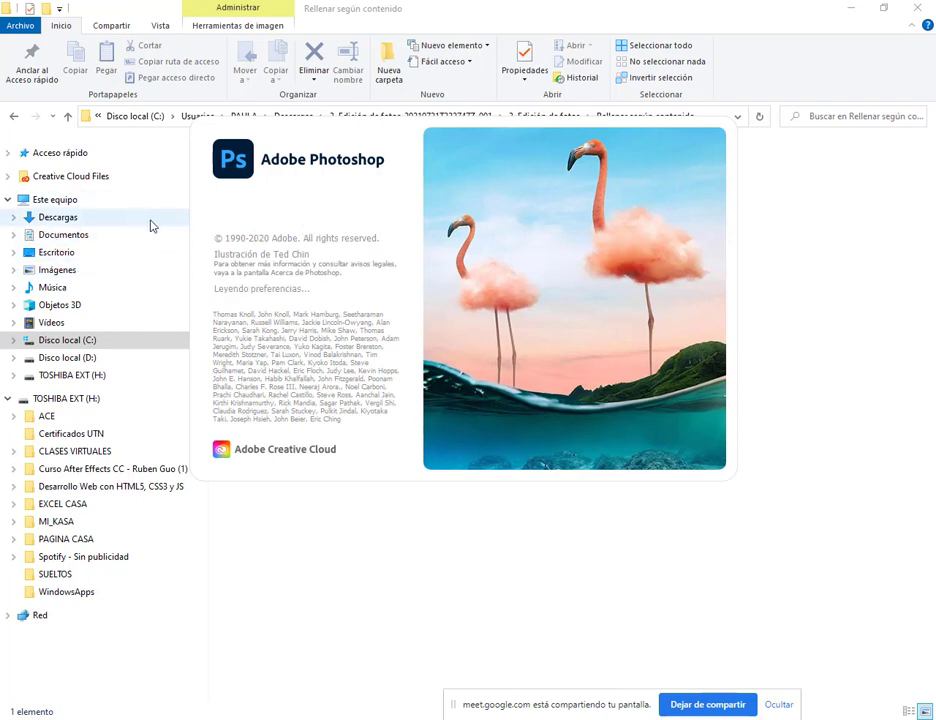
# Find CATEDRAL.TIF in the 1. Tampón de clonar folder of 3. Edición de fotos and open it in Photoshop 2021.
pyautogui.click(62, 236)
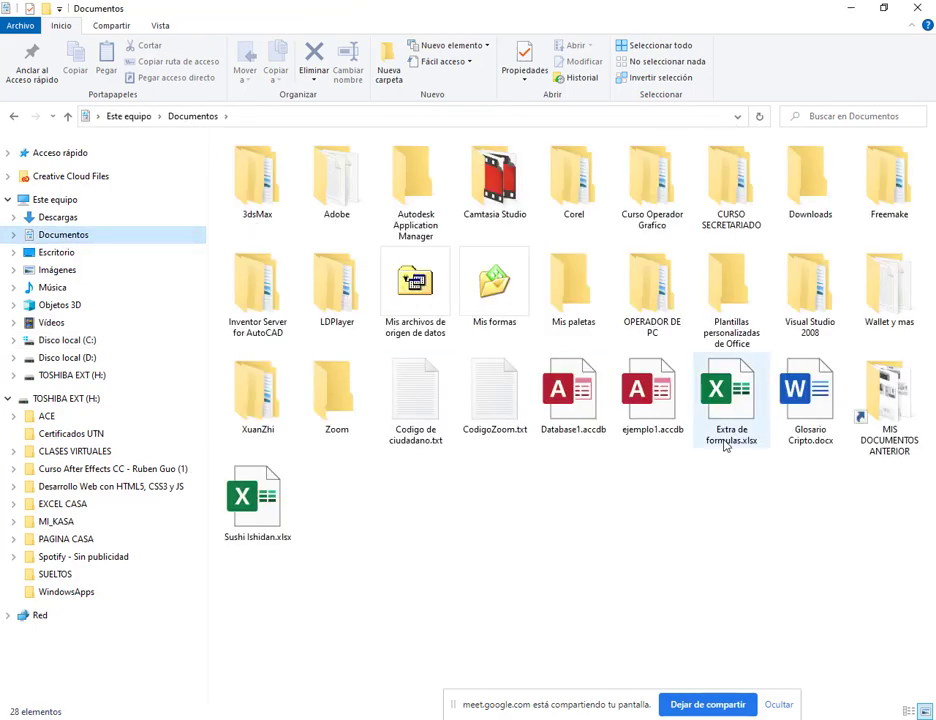
pyautogui.doubleClick(884, 395)
pyautogui.scroll(-10, 836, 412)
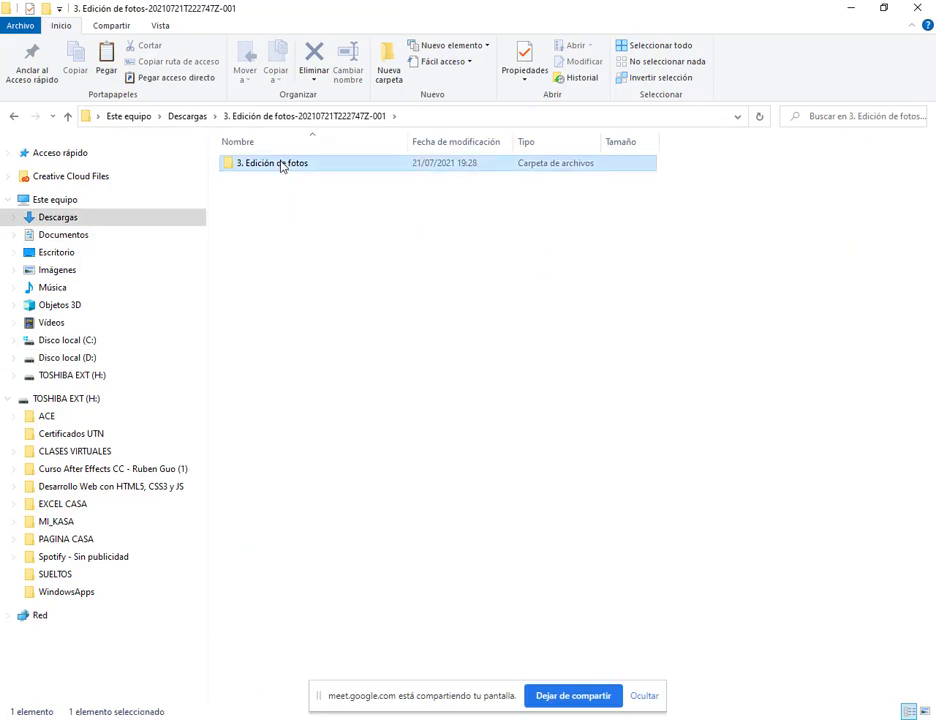
pyautogui.doubleClick(266, 162)
pyautogui.doubleClick(268, 165)
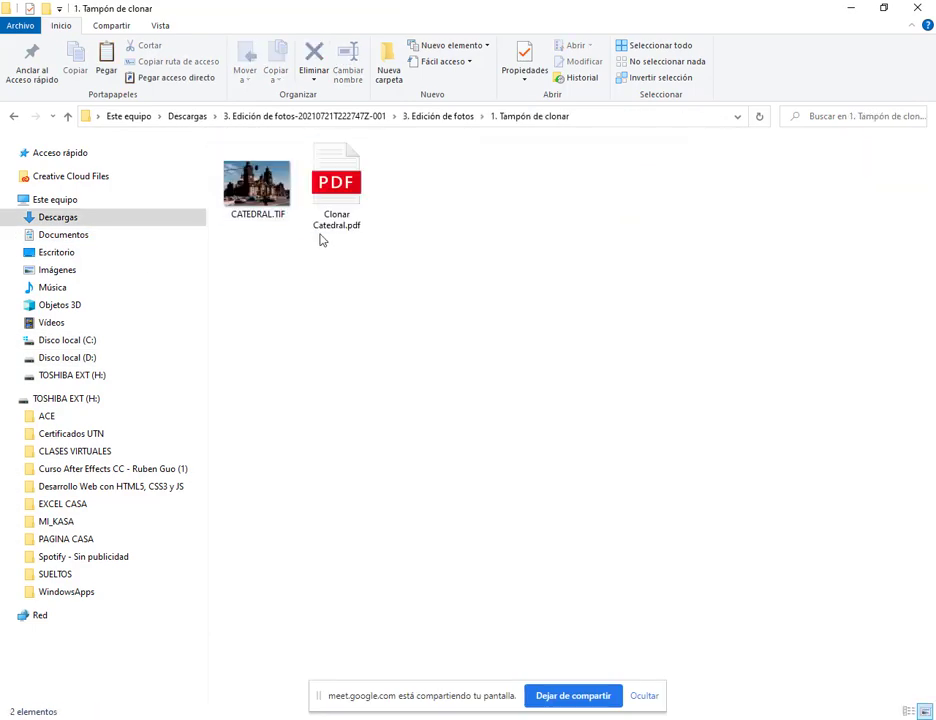
pyautogui.moveTo(257, 180); pyautogui.dragTo(374, 512)
pyautogui.click(553, 321)
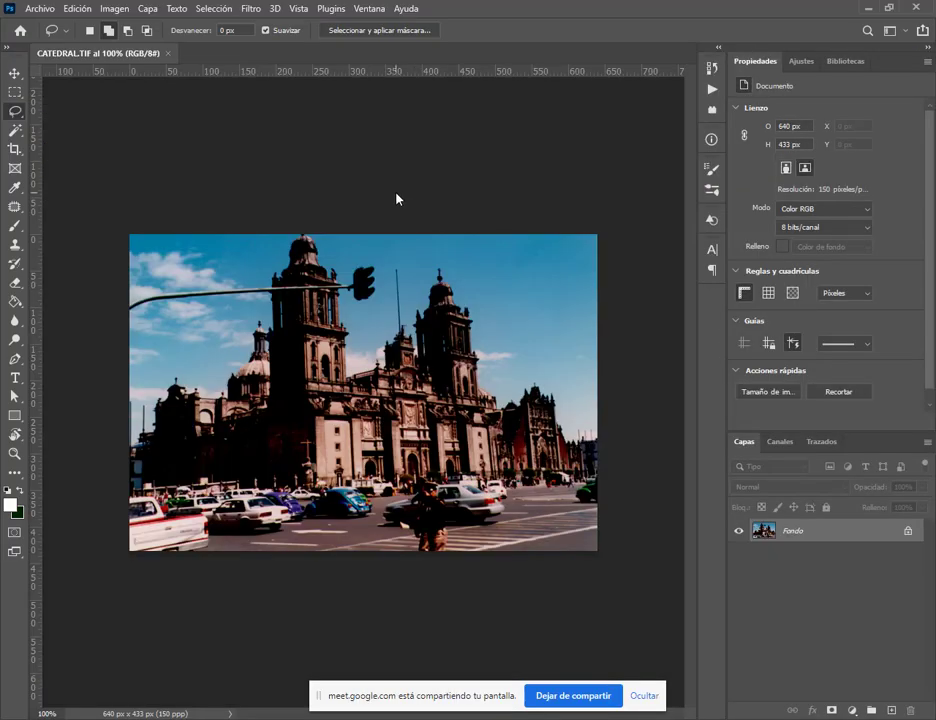
# Lasso the thin mast above the central tower, remove it with Relleno según el contenido on a new layer, and deselect.
pyautogui.moveTo(404, 262)
pyautogui.mouseDown()
pyautogui.moveTo(391, 292)
pyautogui.moveTo(398, 338)
pyautogui.mouseUp()
pyautogui.moveTo(407, 284); pyautogui.dragTo(407, 284)
pyautogui.click(76, 9)
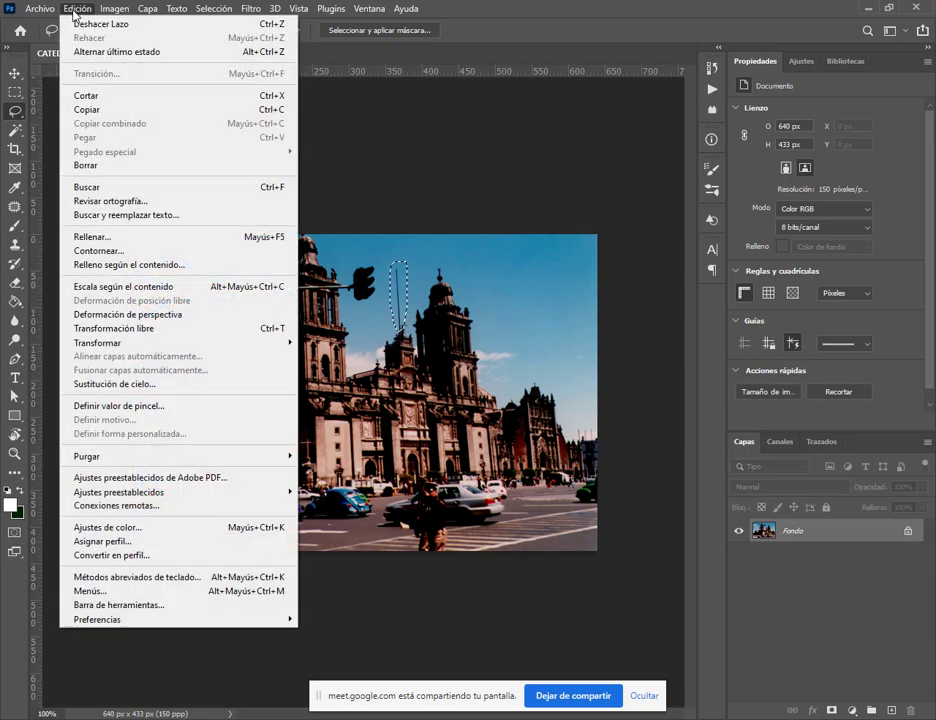
pyautogui.click(125, 264)
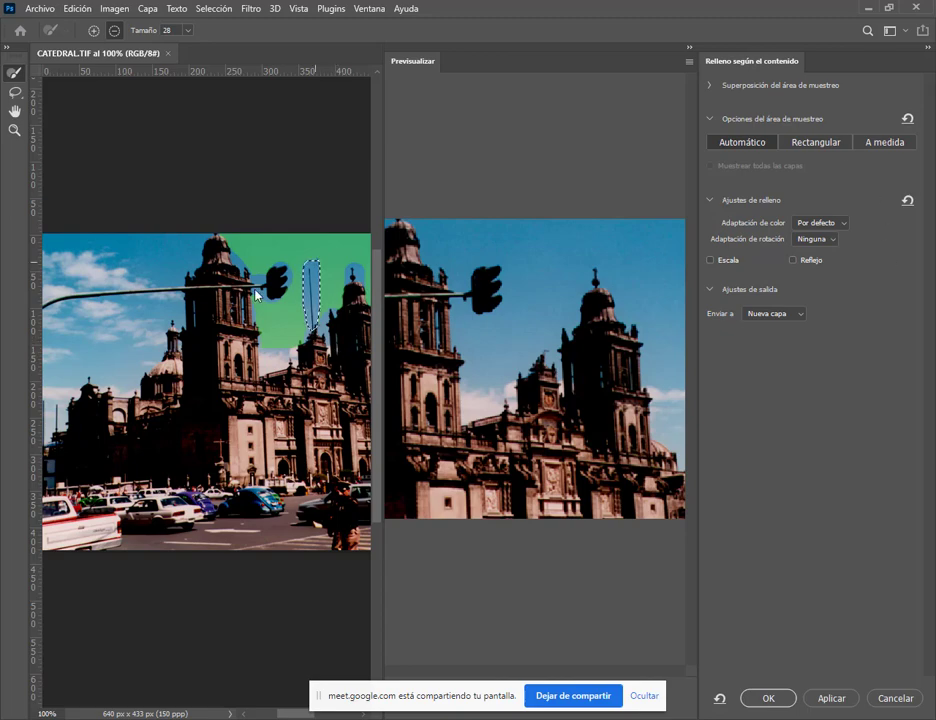
pyautogui.click(768, 698)
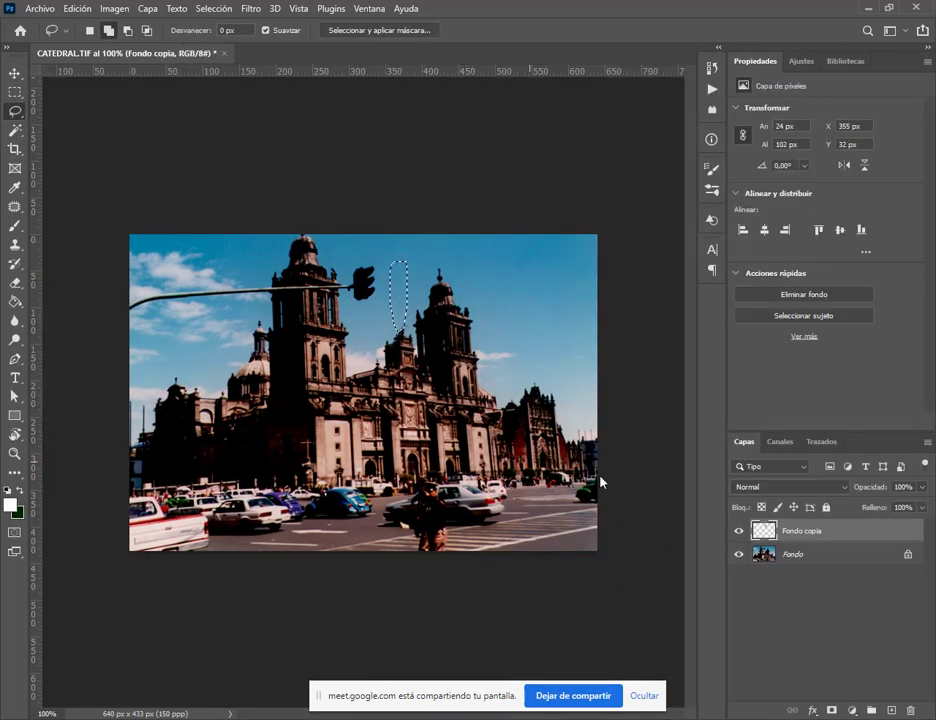
pyautogui.hotkey('ctrl', 'd')
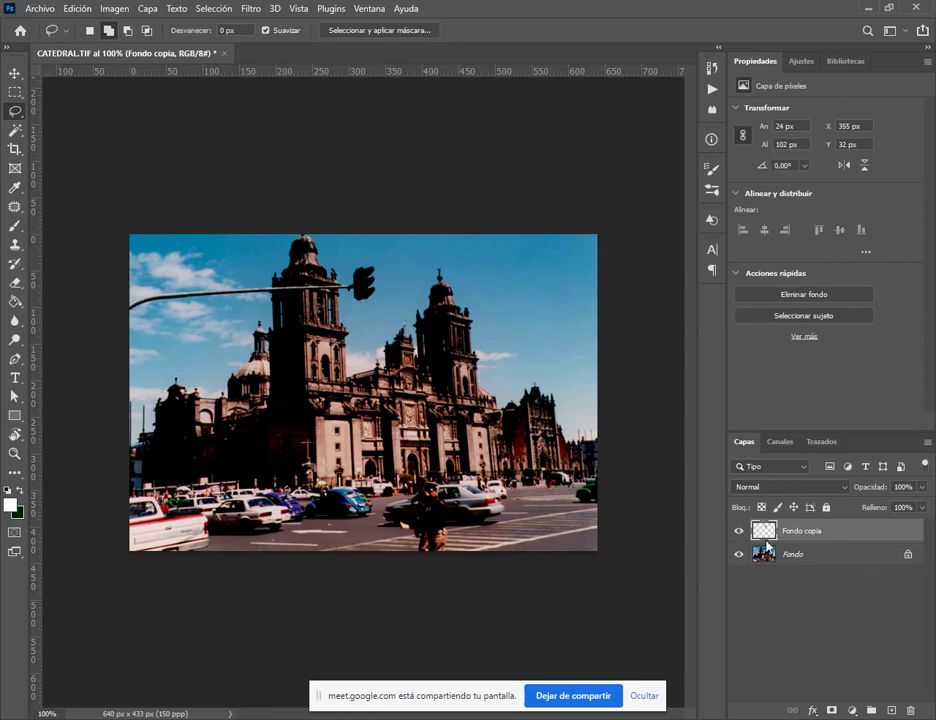
# Draw a freehand Lasso selection around the part of the traffic-light pole that crosses the cloudy sky beside the tall tower.
pyautogui.scroll(3, 379, 296)
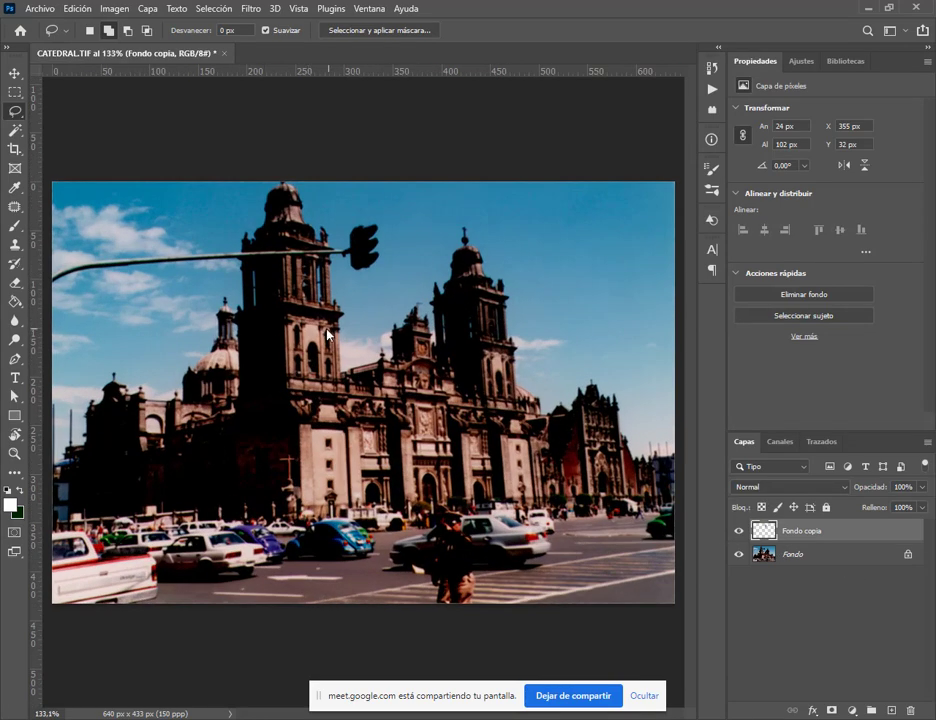
pyautogui.moveTo(180, 268)
pyautogui.mouseDown()
pyautogui.moveTo(221, 265)
pyautogui.moveTo(226, 254)
pyautogui.mouseUp()
pyautogui.click(230, 254)
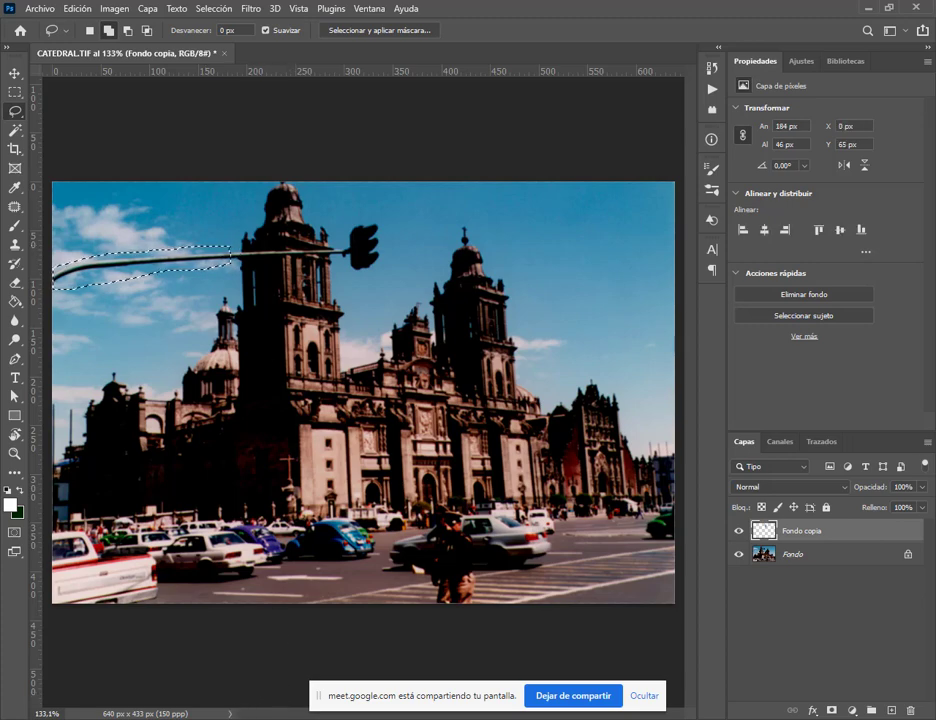
# Switch to the Google Meet call, stop sharing the screen to view a participant's presentation, and return to Photoshop.
pyautogui.moveTo(270, 708)
pyautogui.click(127, 597)
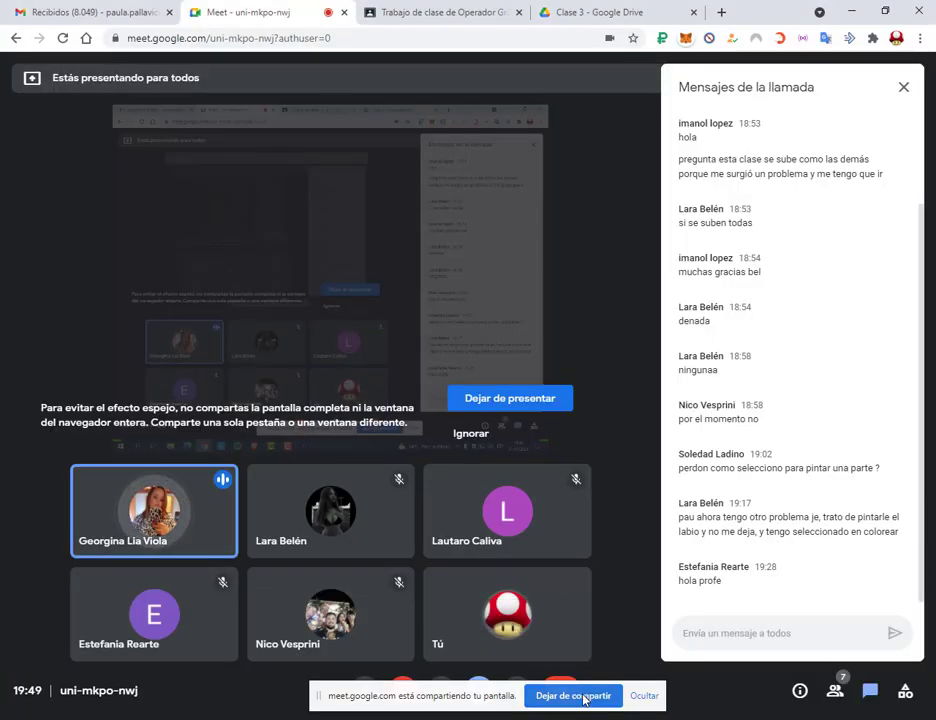
pyautogui.click(591, 696)
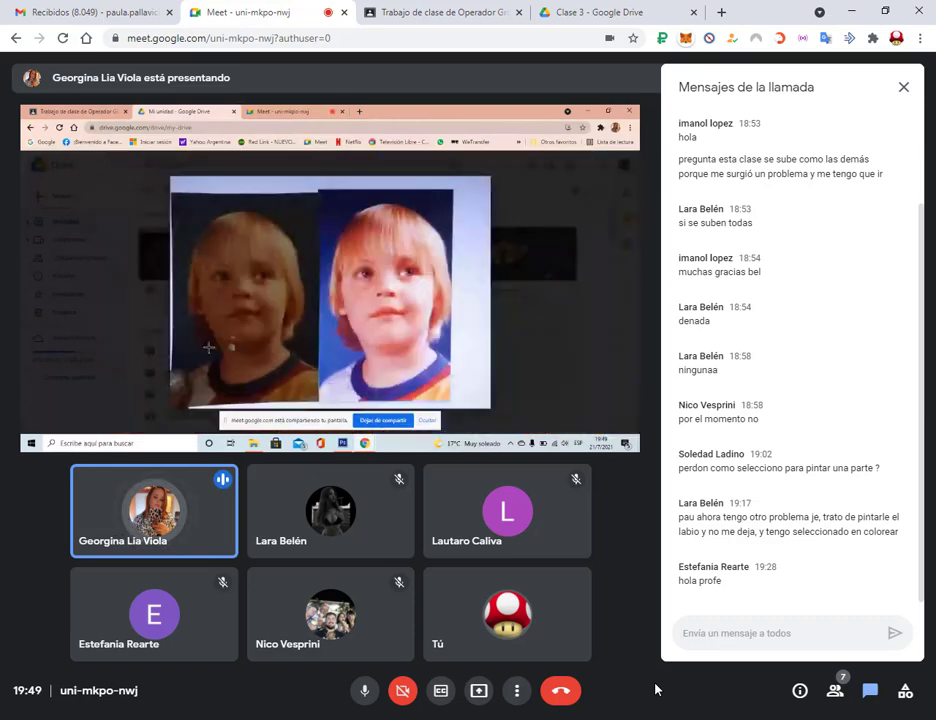
pyautogui.press('Tab')
pyautogui.press('Tab')
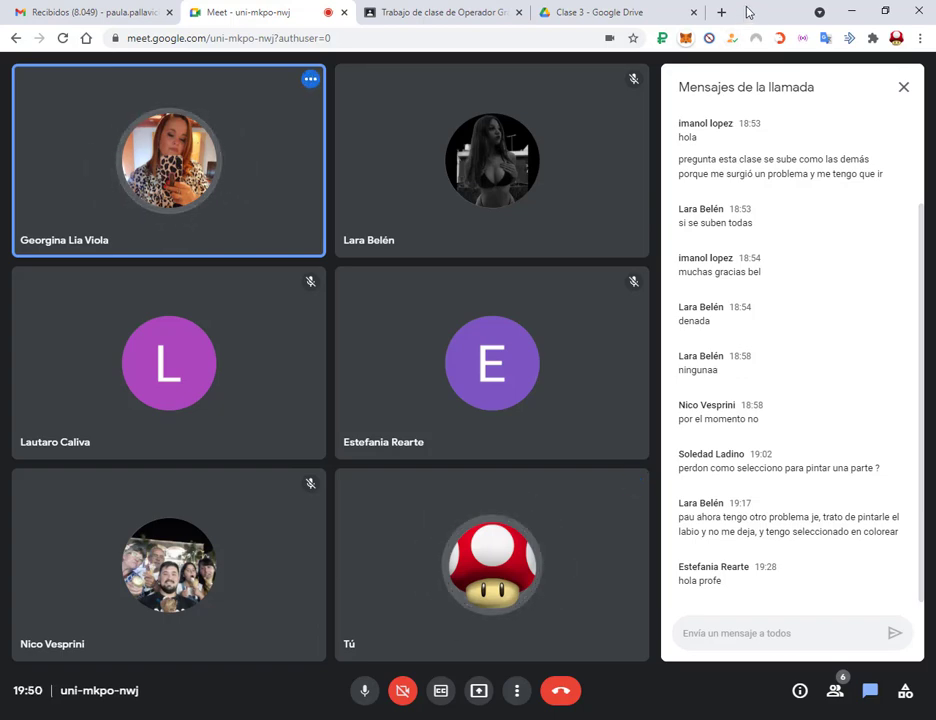
pyautogui.click(855, 12)
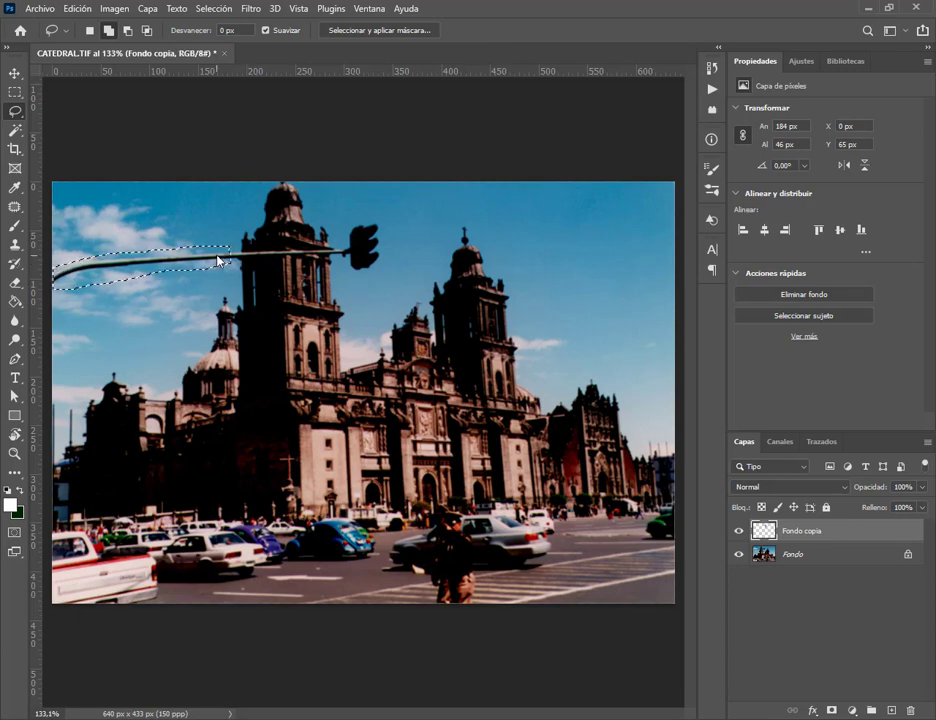
# Revert CATEDRAL.TIF to its saved state and draw a Lasso selection around the thin mast above the central tower.
pyautogui.press('F12')
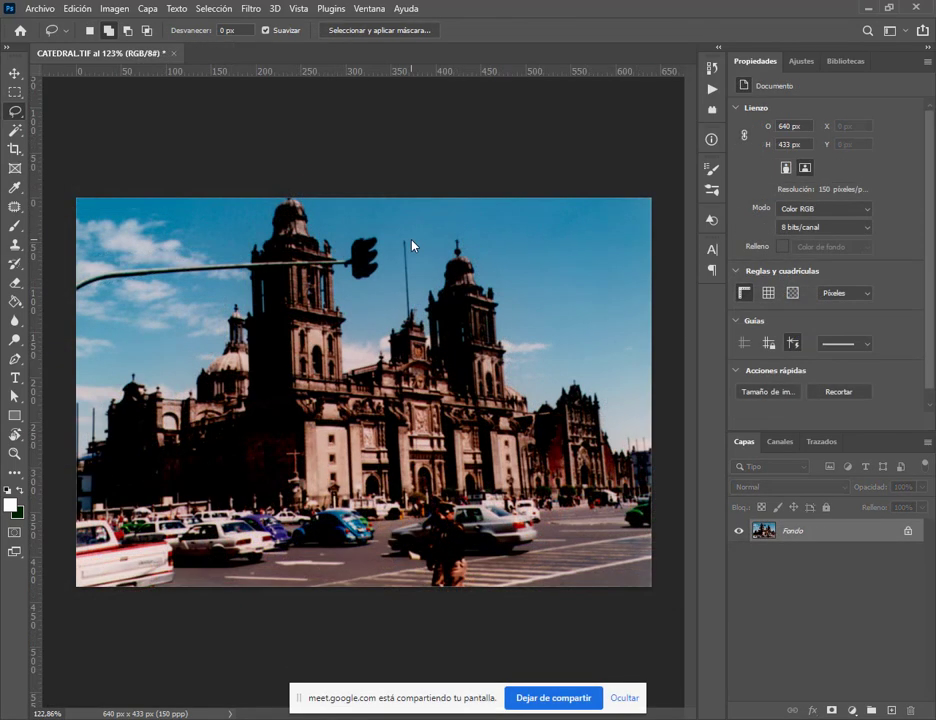
pyautogui.moveTo(404, 248); pyautogui.dragTo(412, 307)
pyautogui.scroll(3, 350, 282)
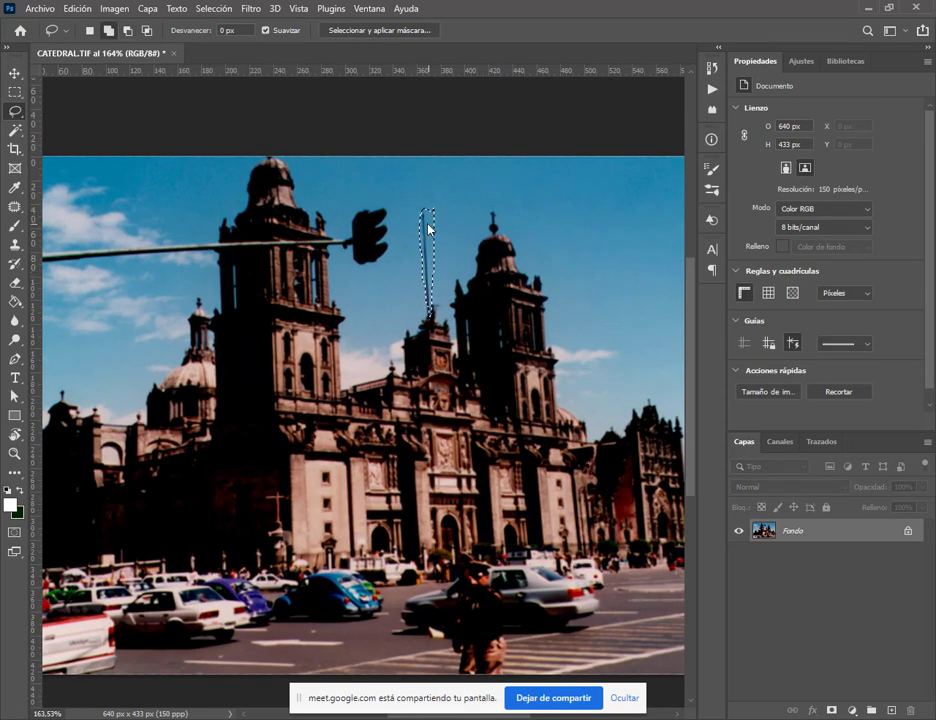
pyautogui.moveTo(427, 223)
pyautogui.mouseDown()
pyautogui.moveTo(418, 263)
pyautogui.moveTo(423, 312)
pyautogui.moveTo(432, 313)
pyautogui.moveTo(432, 209)
pyautogui.moveTo(424, 215)
pyautogui.mouseUp()
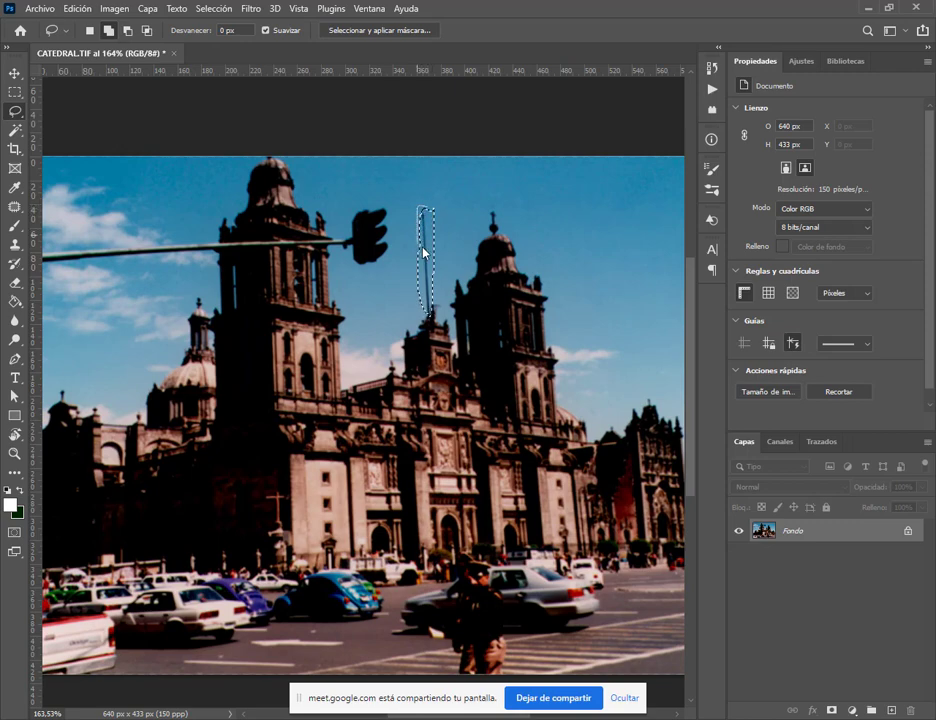
# Add the traffic light and the full length of its pole to the Lasso selection.
pyautogui.moveTo(392, 205); pyautogui.dragTo(352, 219)
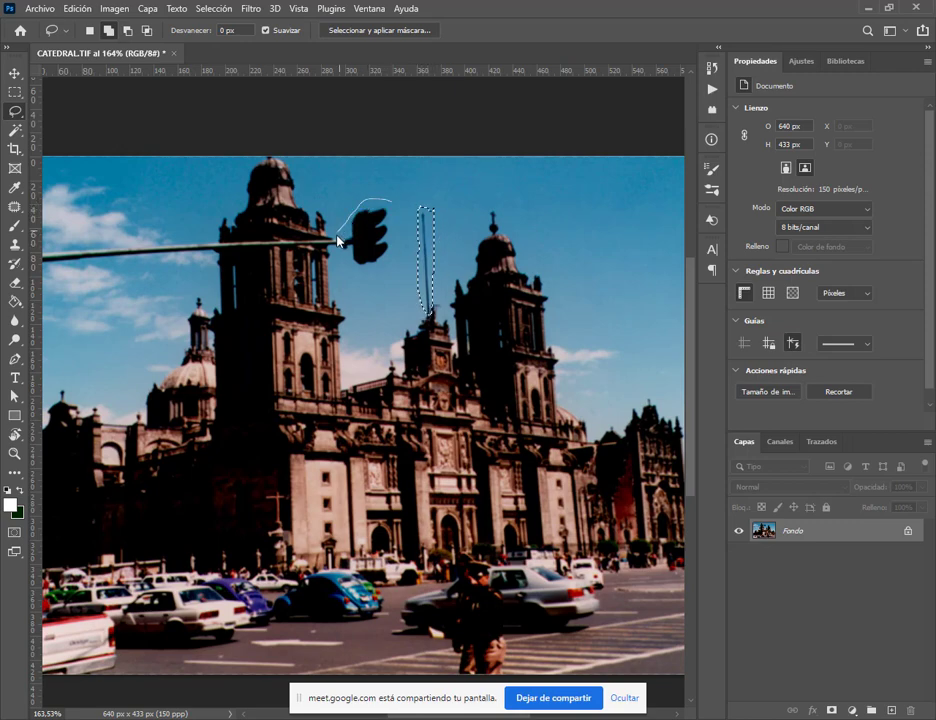
pyautogui.moveTo(349, 276)
pyautogui.mouseDown()
pyautogui.moveTo(389, 283)
pyautogui.moveTo(404, 210)
pyautogui.mouseUp()
pyautogui.moveTo(377, 312); pyautogui.dragTo(547, 331)
pyautogui.moveTo(384, 260); pyautogui.dragTo(335, 261)
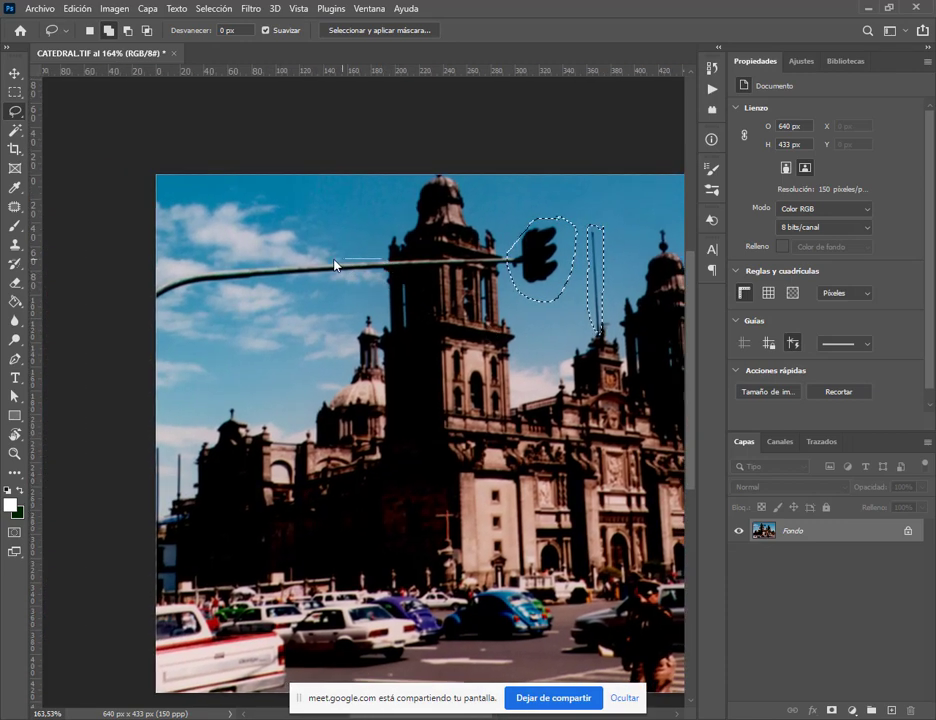
pyautogui.moveTo(188, 283); pyautogui.dragTo(152, 296)
pyautogui.moveTo(416, 273)
pyautogui.mouseDown()
pyautogui.moveTo(514, 259)
pyautogui.moveTo(313, 267)
pyautogui.moveTo(330, 268)
pyautogui.mouseUp()
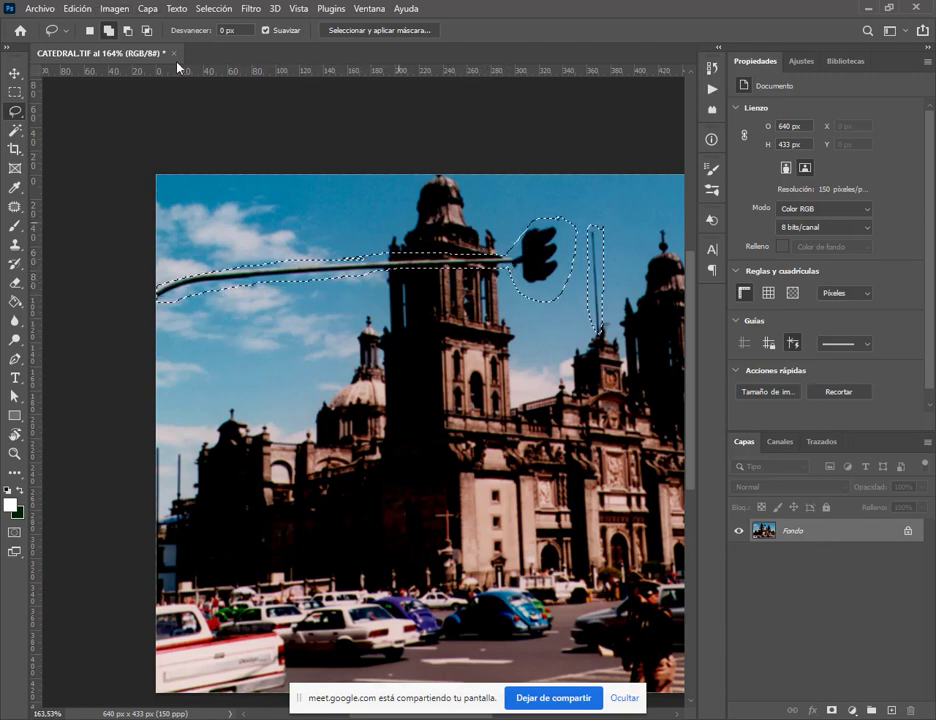
# Fill the selected areas using Relleno según el contenido with output to Nueva capa, deselect, and inspect the tower up close.
pyautogui.click(77, 7)
pyautogui.click(144, 266)
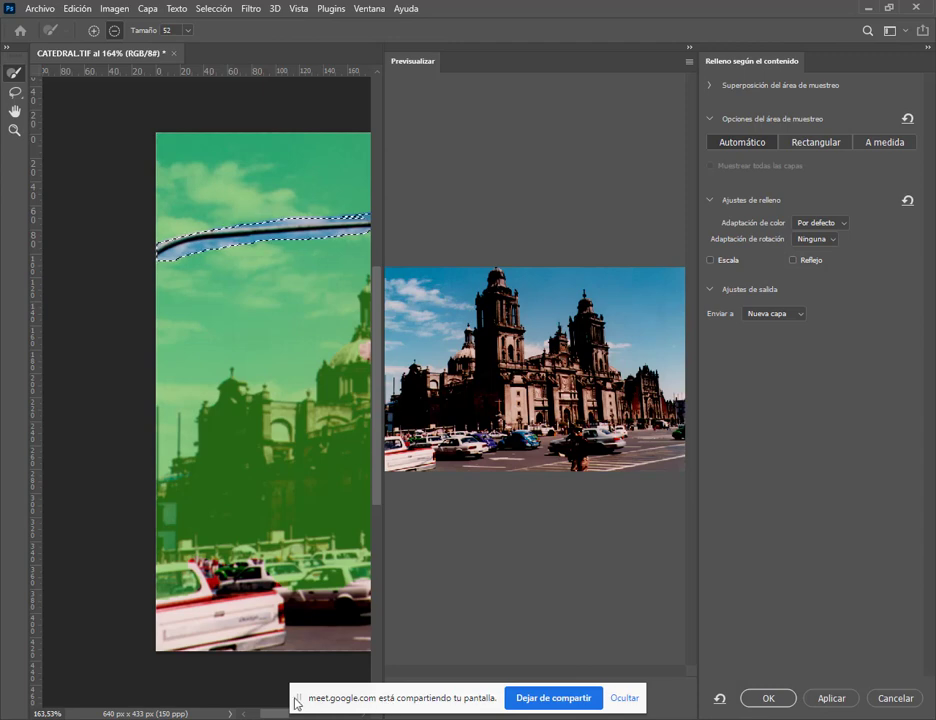
pyautogui.moveTo(340, 697); pyautogui.dragTo(435, 628)
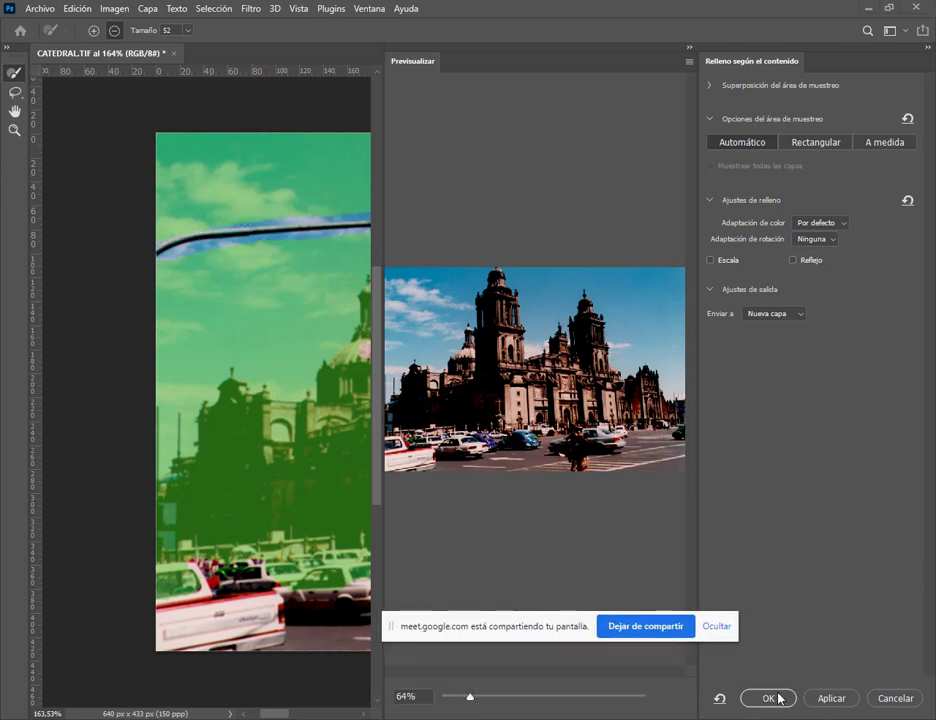
pyautogui.click(773, 315)
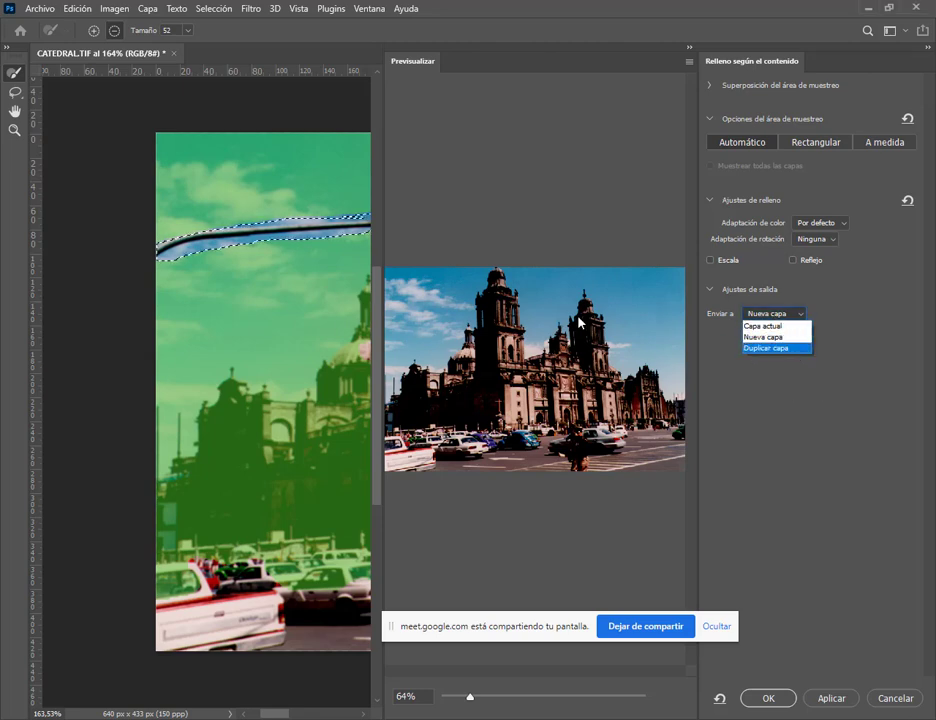
pyautogui.click(775, 336)
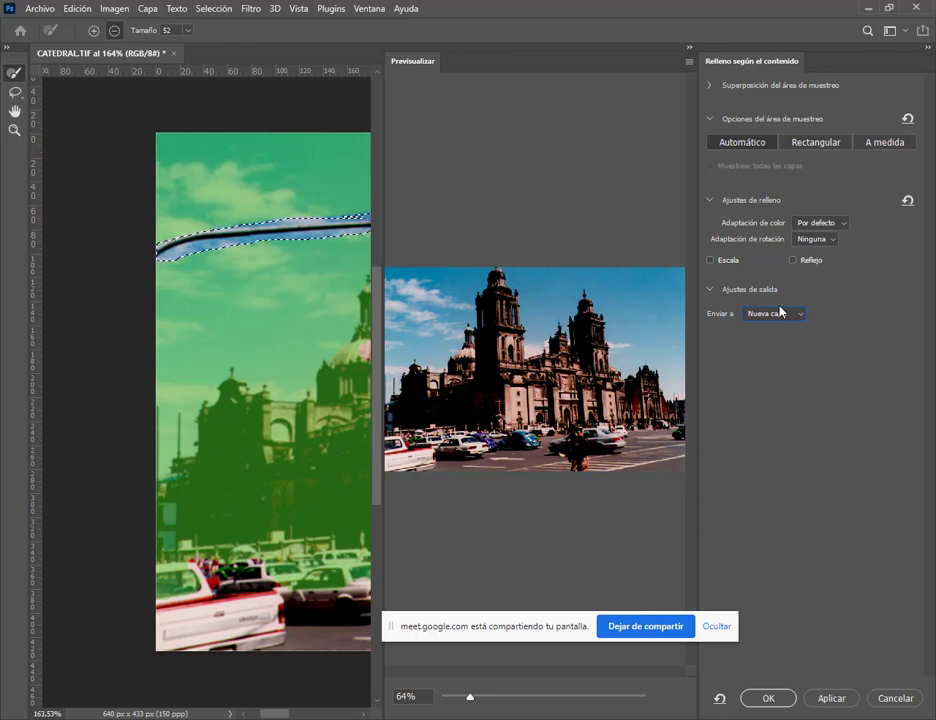
pyautogui.click(778, 700)
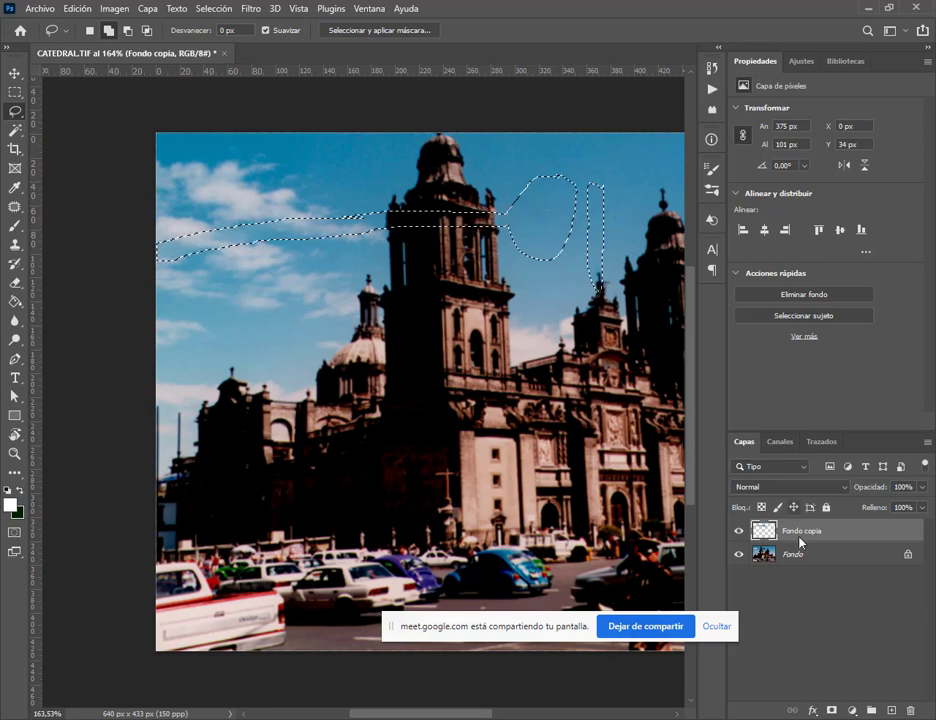
pyautogui.click(537, 217)
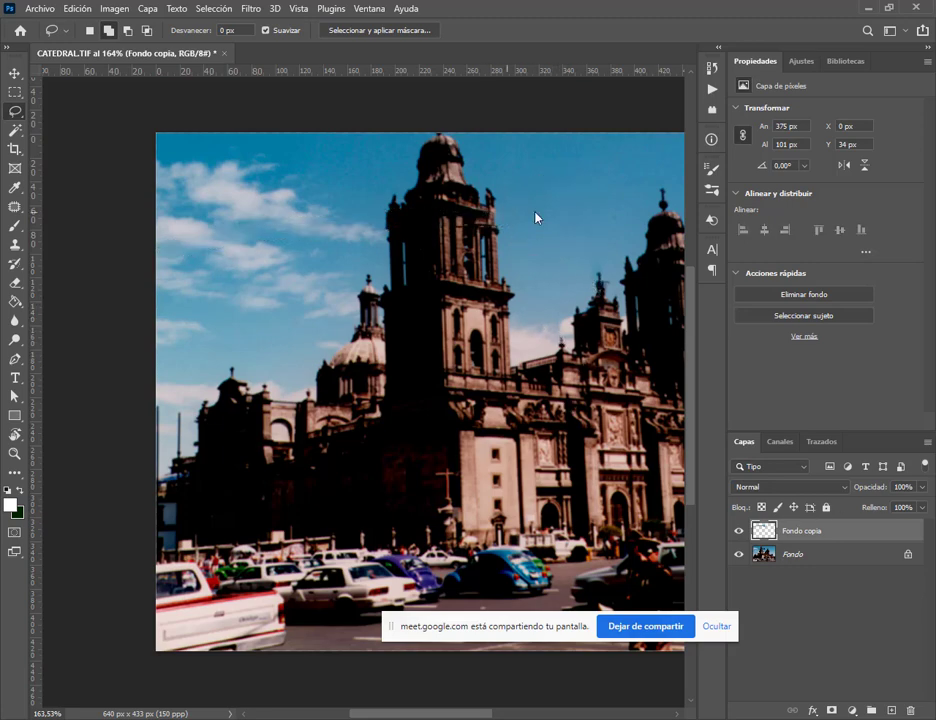
pyautogui.scroll(3, 512, 217)
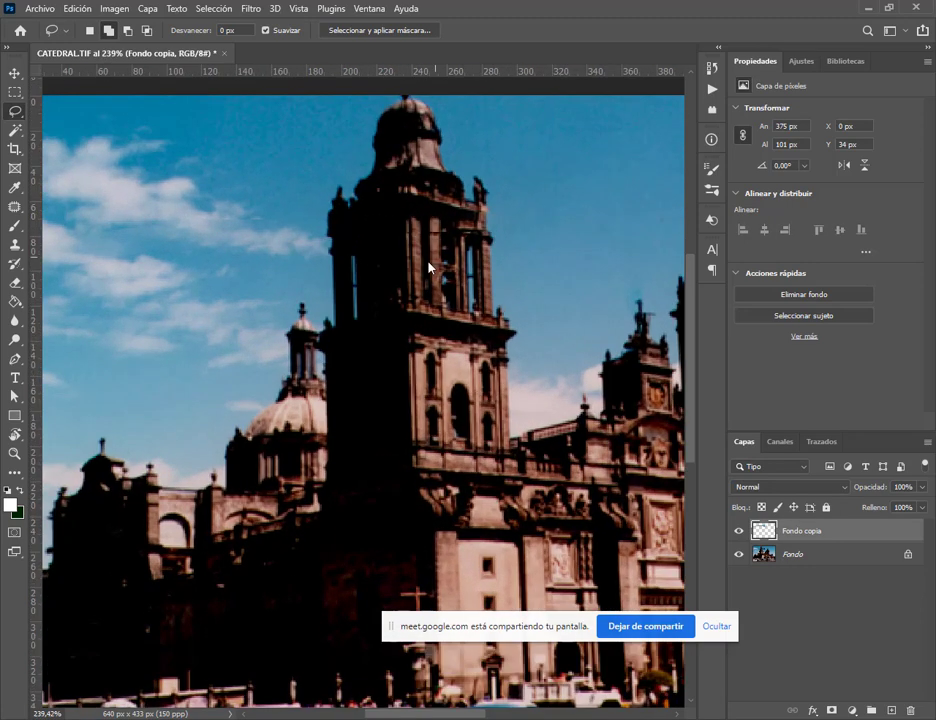
# Choose the Clone Stamp tool, reduce its brush to 9 px, and raise its hardness.
pyautogui.click(15, 244)
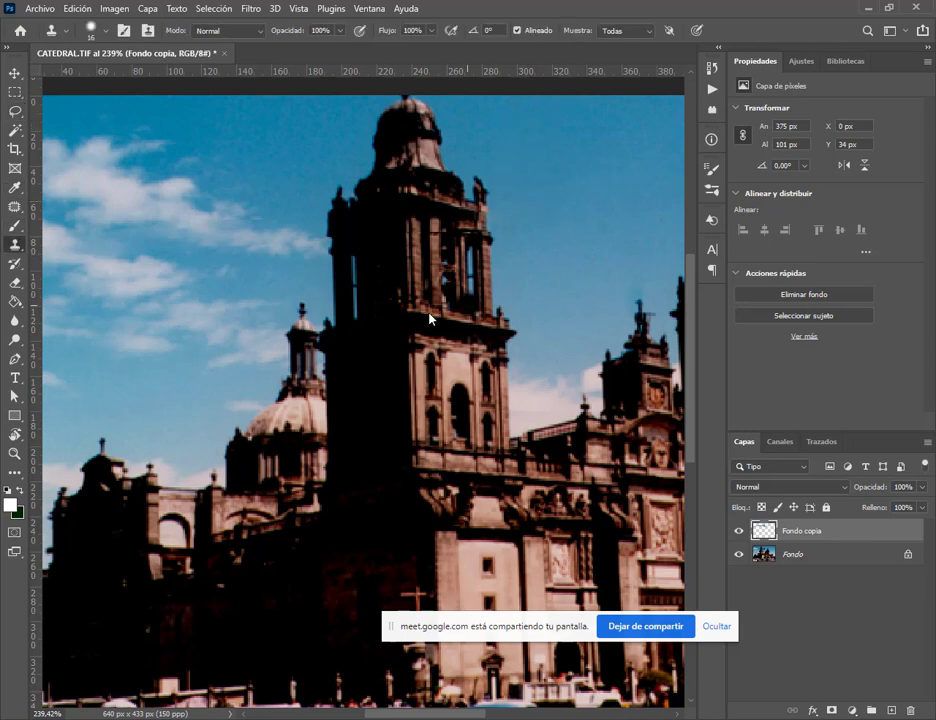
pyautogui.keyDown('alt'); pyautogui.rightClick(436, 258); pyautogui.keyUp('alt')
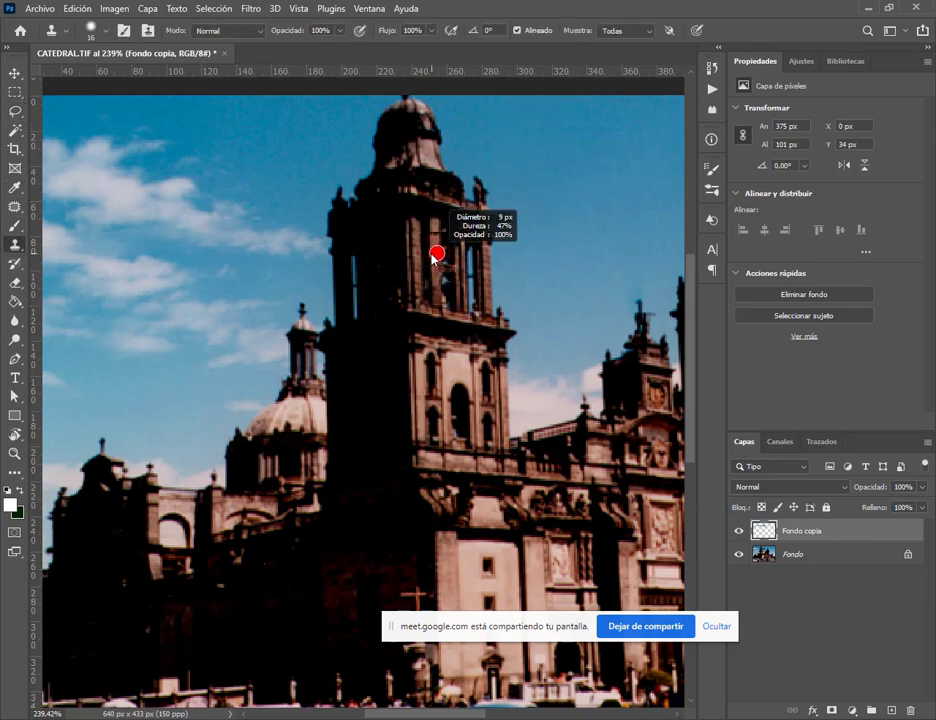
pyautogui.rightClick(437, 255)
pyautogui.click(582, 6)
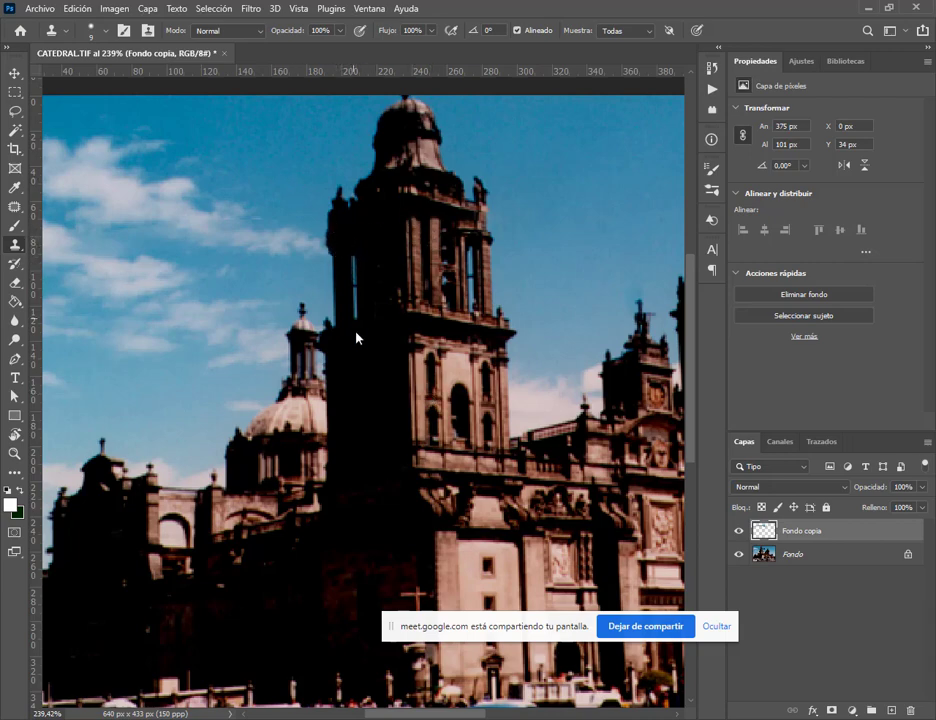
pyautogui.rightClick(347, 233)
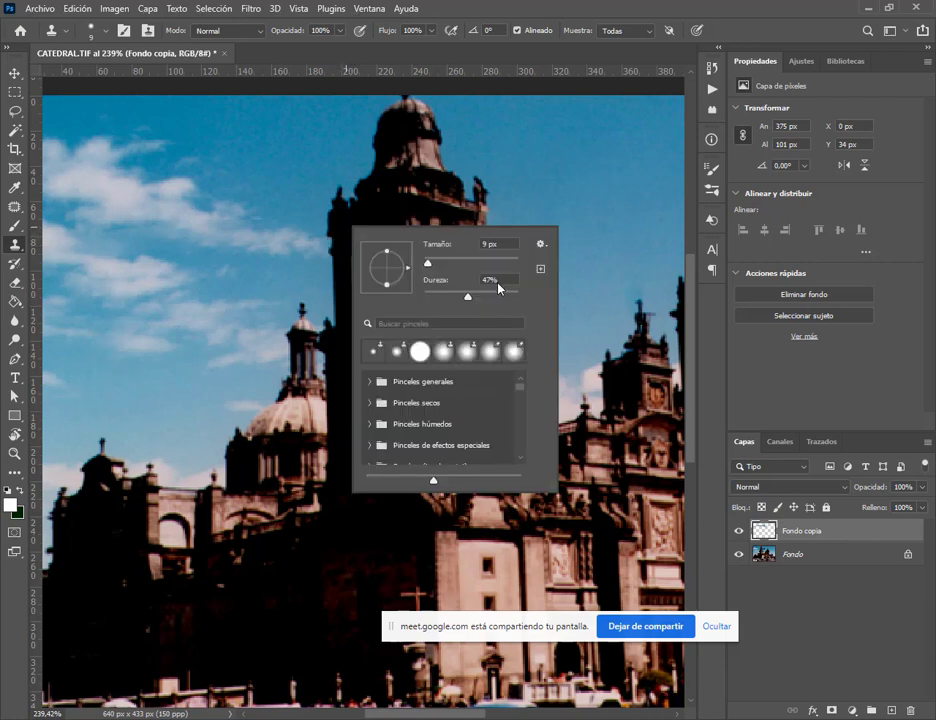
pyautogui.click(493, 296)
pyautogui.click(520, 4)
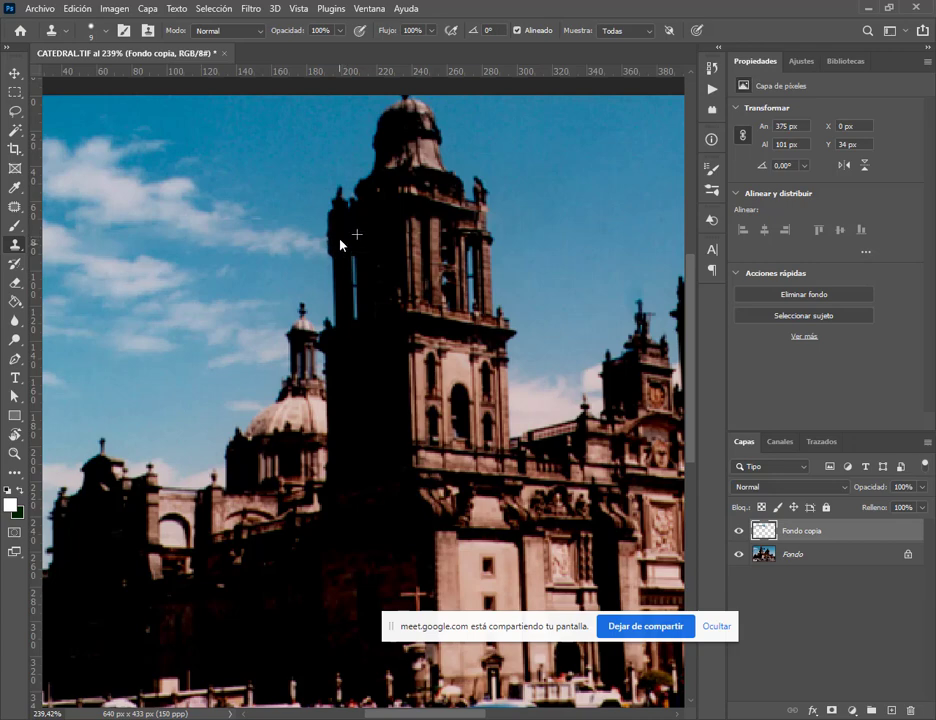
pyautogui.scroll(-3, 518, 269)
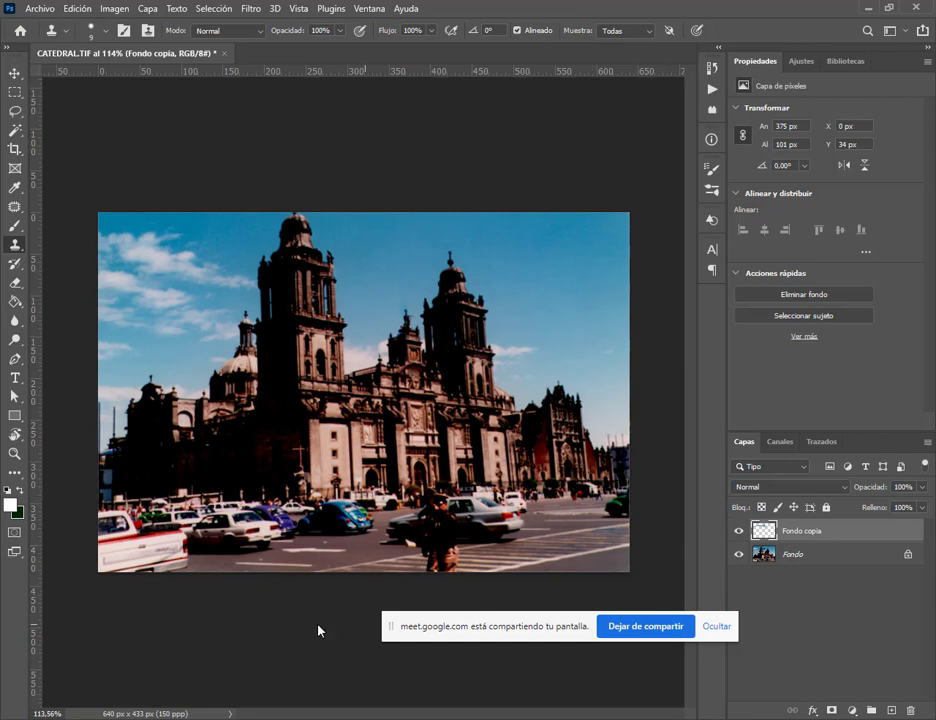
# Move the screen-sharing notice out of the way and close Photoshop without saving the changes to CATEDRAL.TIF.
pyautogui.moveTo(391, 630); pyautogui.dragTo(478, 719)
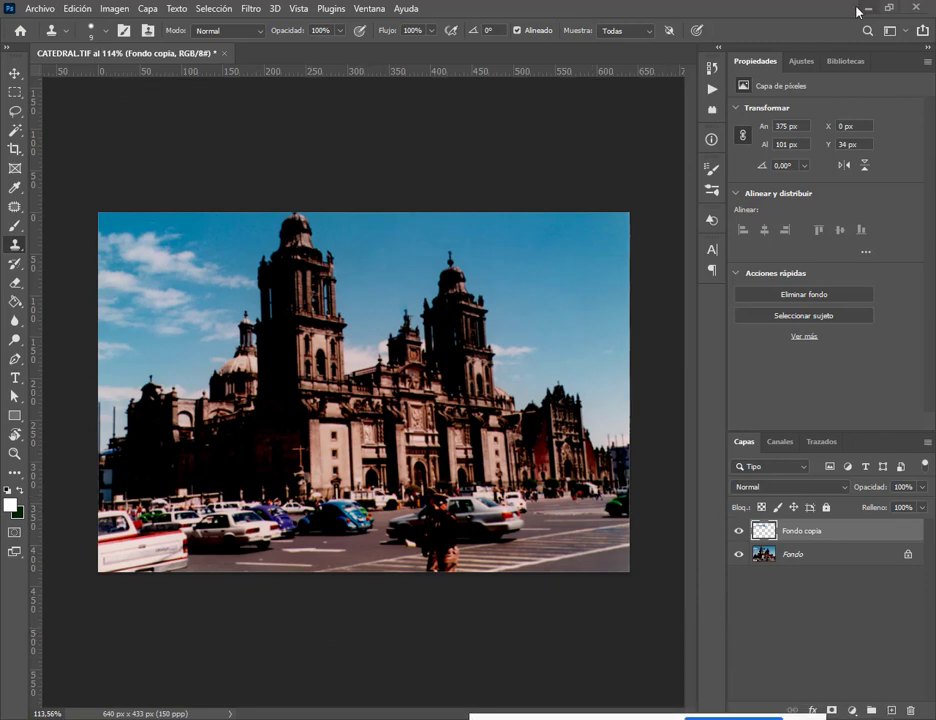
pyautogui.click(931, 8)
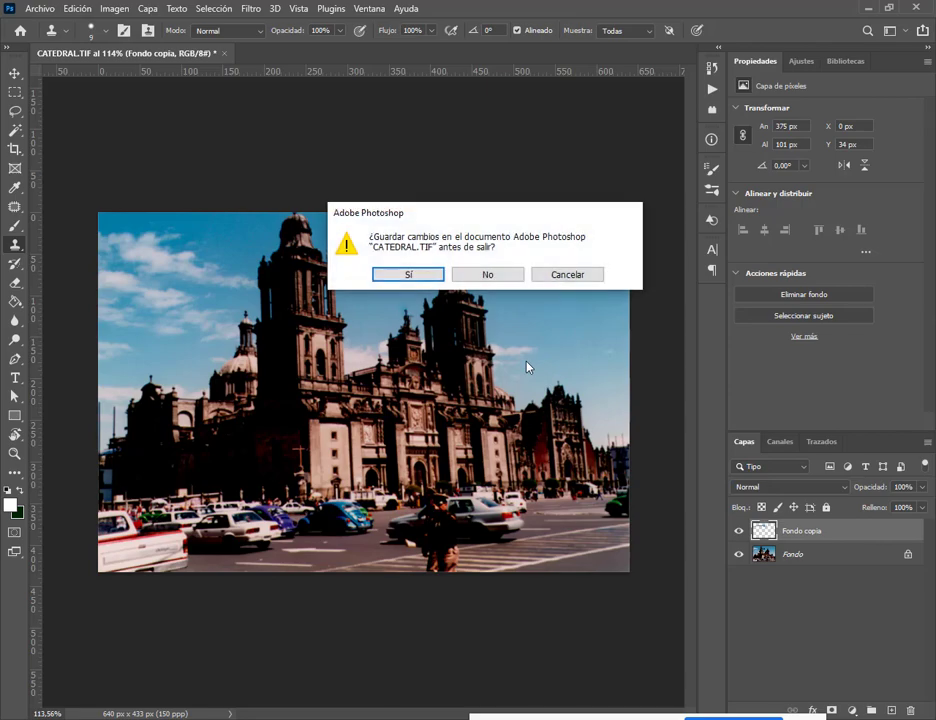
pyautogui.click(510, 274)
# Search Windows for "ph" and switch to Adobe Photoshop CS6.
pyautogui.click(62, 702)
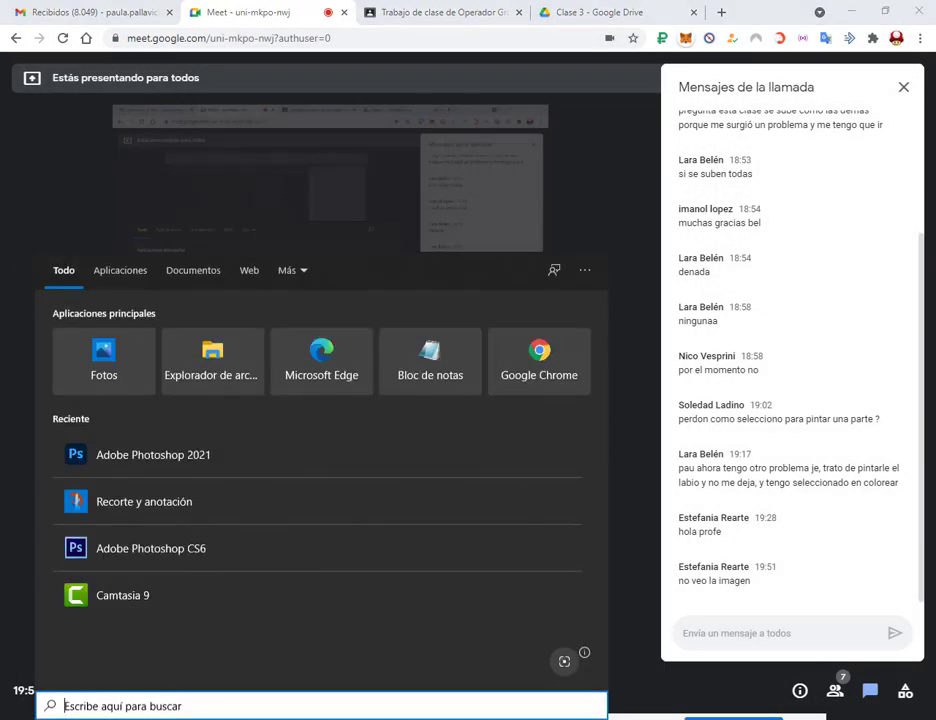
pyautogui.write('ph')
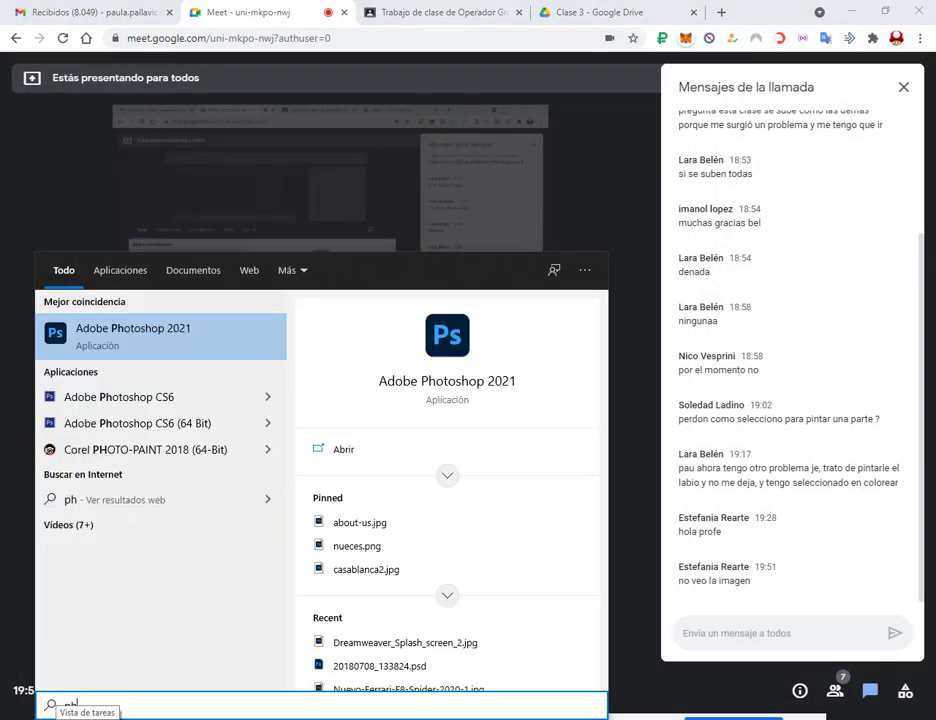
pyautogui.click(147, 412)
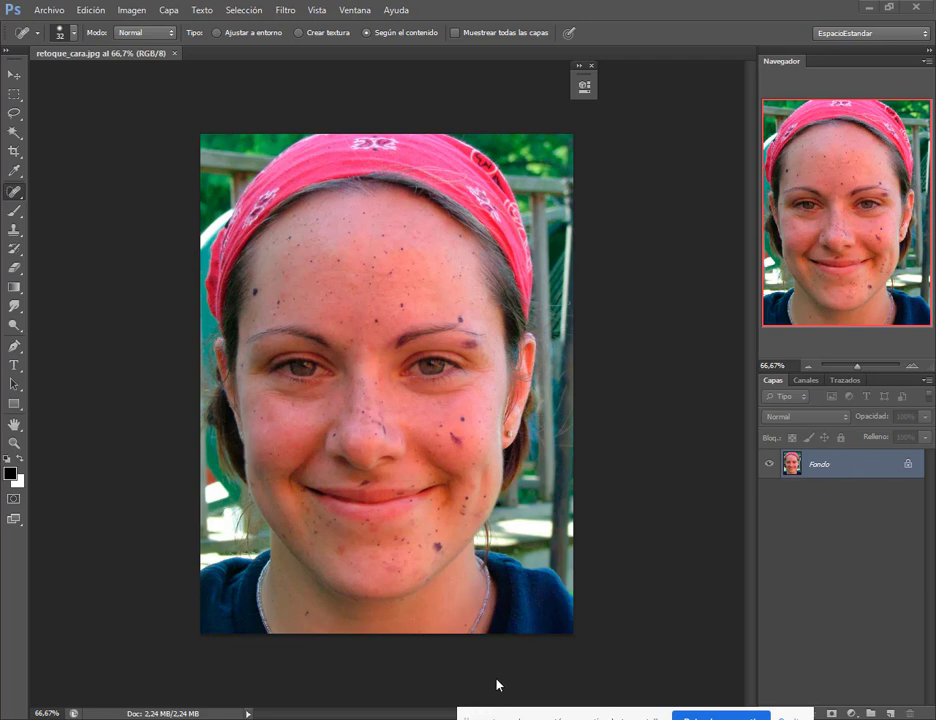
# Duplicate the Fondo layer of retoque_cara.jpg and choose the Clone Stamp tool.
pyautogui.hotkey('ctrl', 'j')
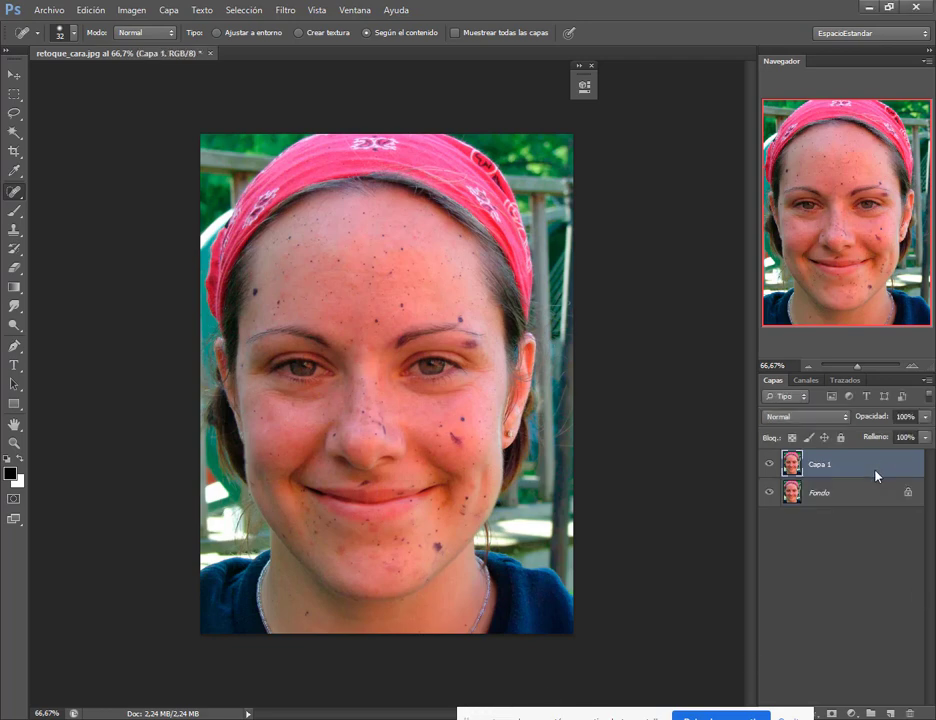
pyautogui.click(14, 229)
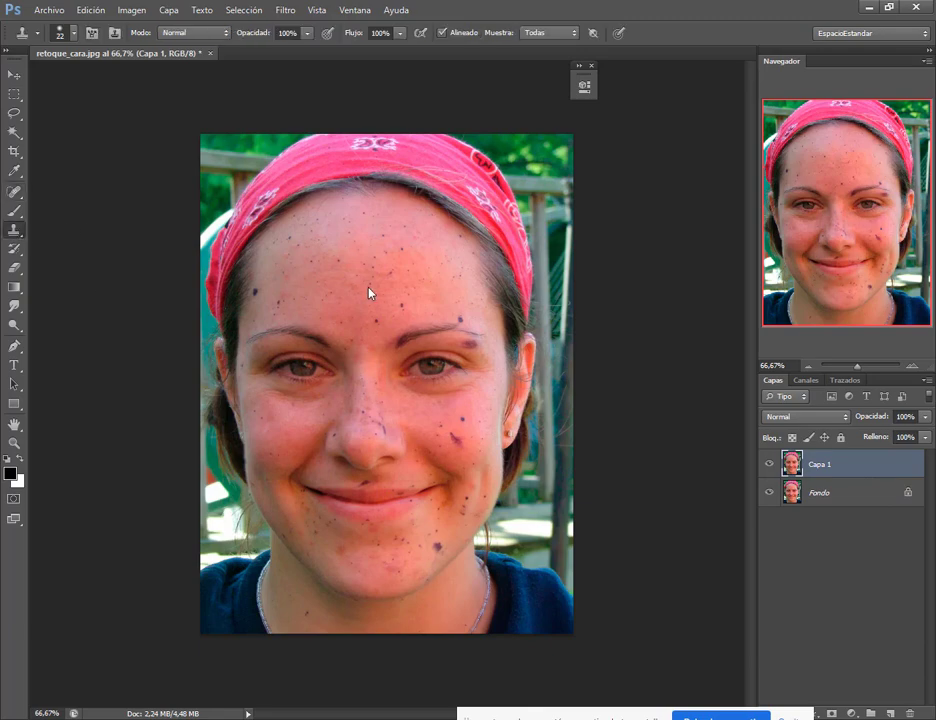
# Try to cover the forehead spots by cloning nearby skin with a 52 px Clone Stamp brush, and undo the strokes.
pyautogui.scroll(3, 372, 361)
pyautogui.moveTo(342, 285)
pyautogui.mouseDown()
pyautogui.moveTo(349, 267)
pyautogui.moveTo(347, 282)
pyautogui.mouseUp()
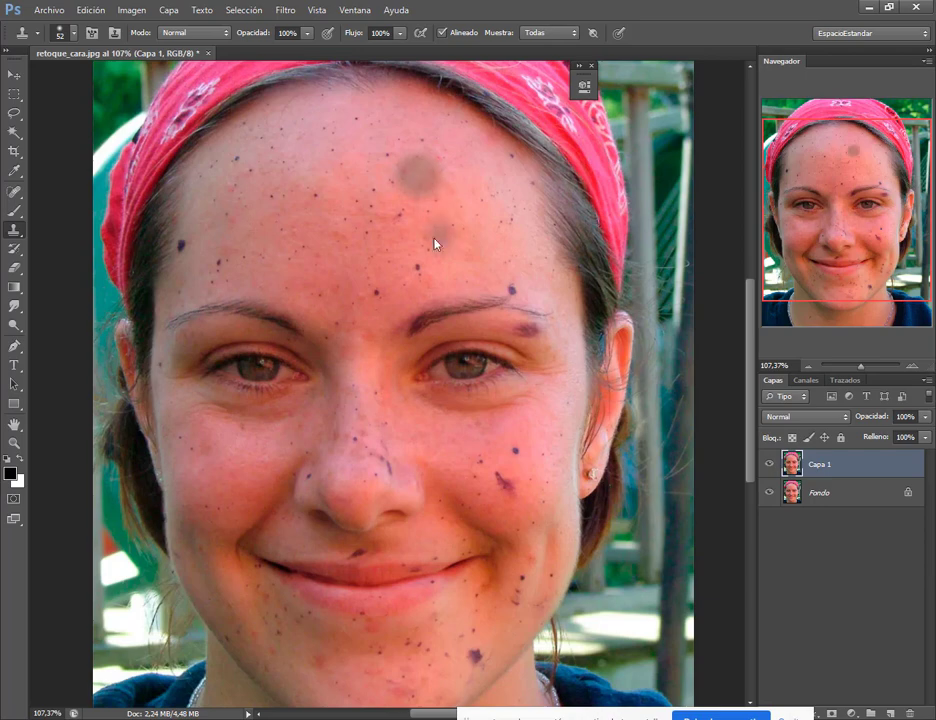
pyautogui.click(323, 177)
pyautogui.hotkey('ctrl', 'z')
pyautogui.hotkey('ctrl', 'alt', 'z')
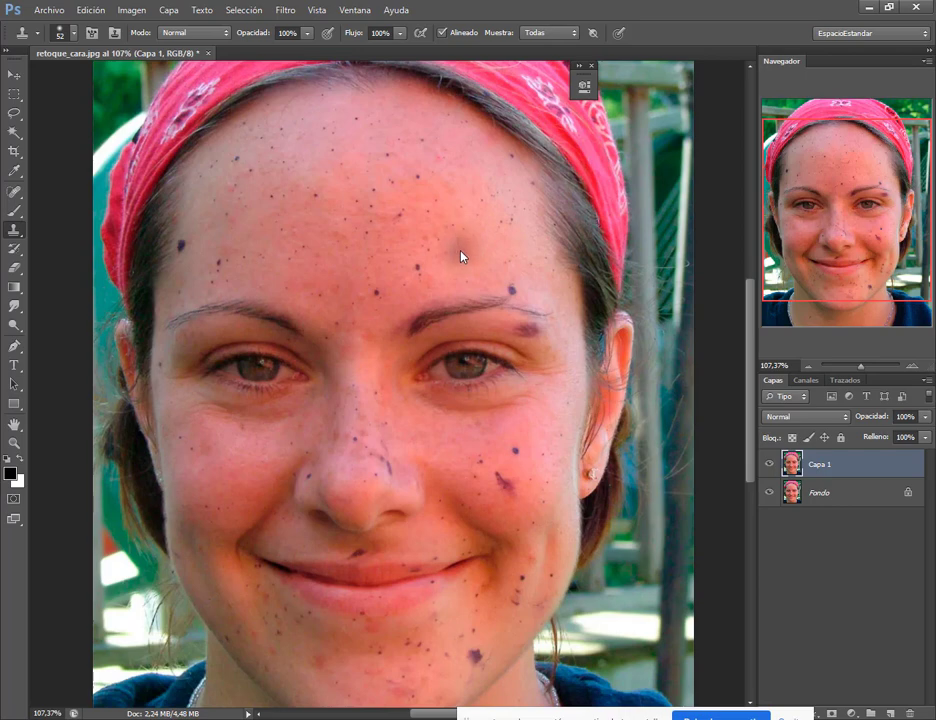
pyautogui.click(356, 200)
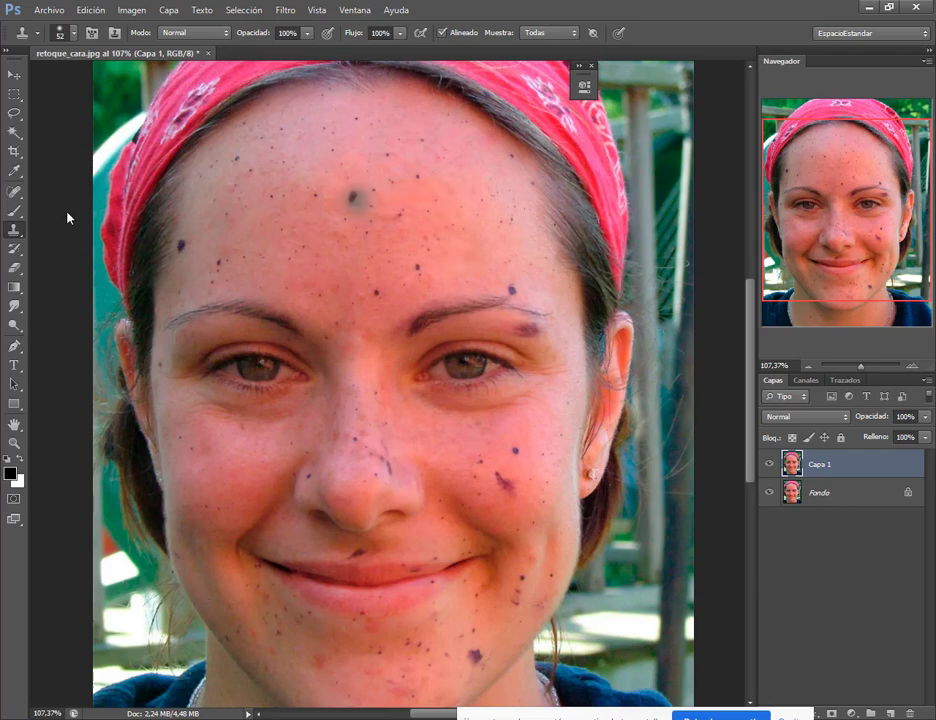
pyautogui.hotkey('ctrl', 'z')
# Remove several dark spots from the central forehead using the Pincel corrector puntual with a 23 px brush and Según el contenido.
pyautogui.click(16, 192)
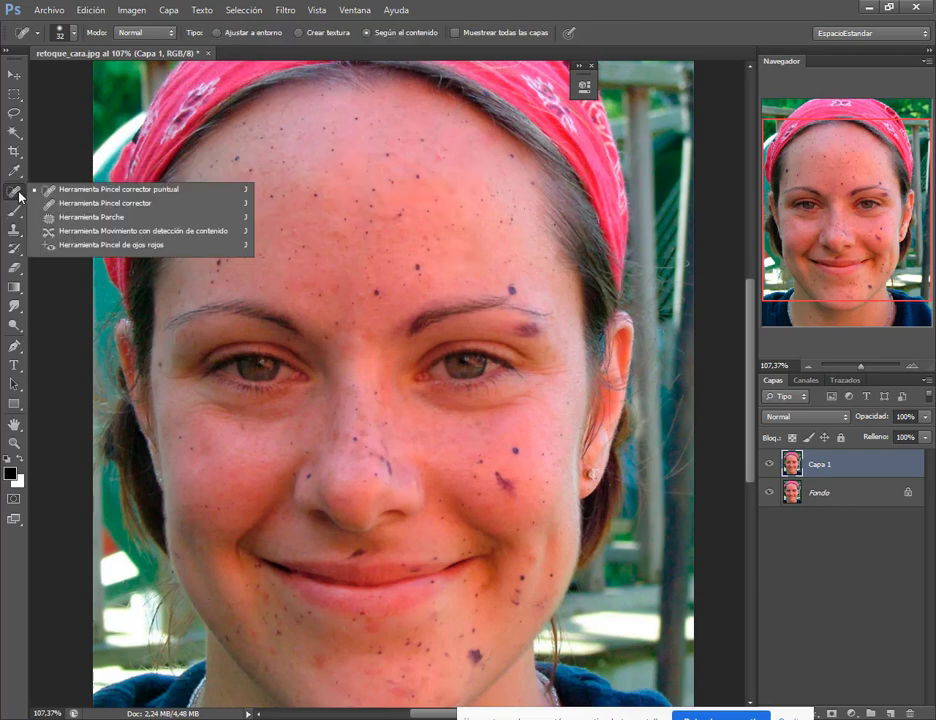
pyautogui.click(170, 193)
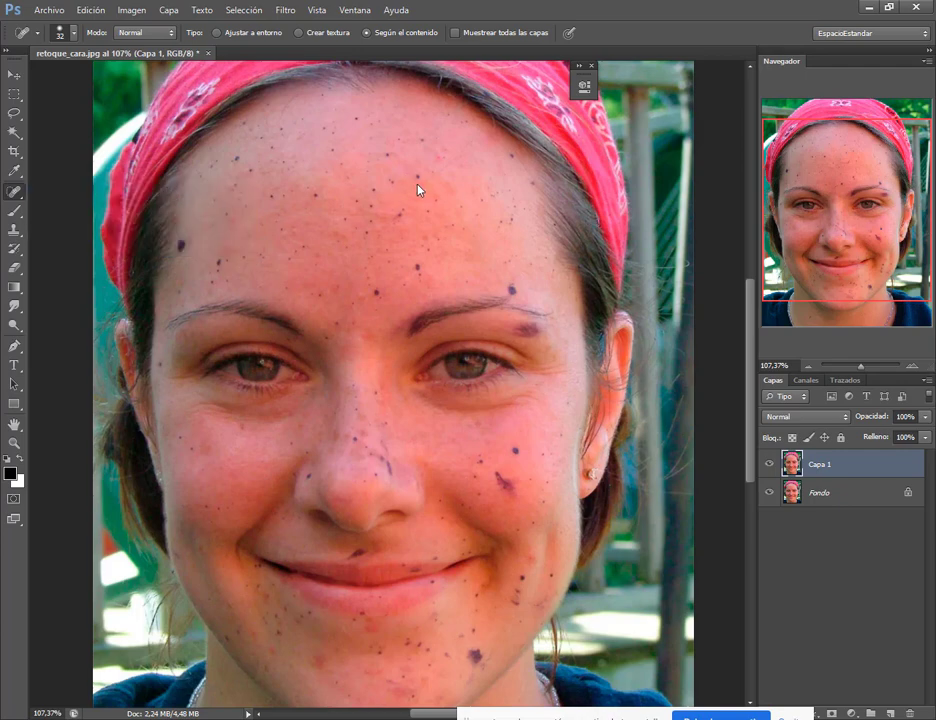
pyautogui.moveTo(416, 188); pyautogui.dragTo(411, 186)
pyautogui.click(416, 183)
pyautogui.scroll(6, 453, 188)
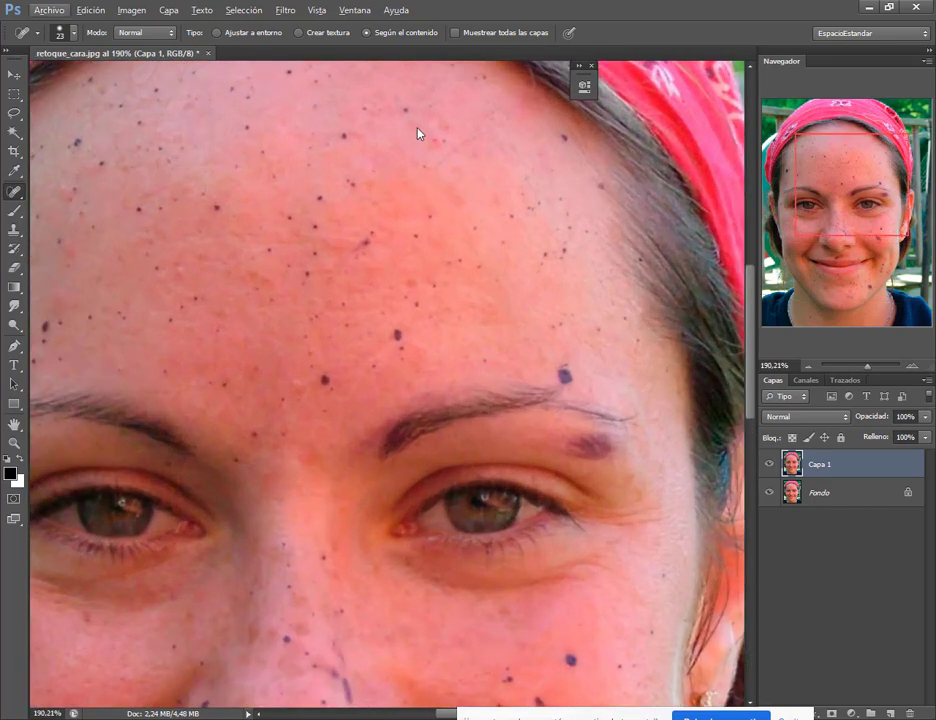
pyautogui.click(410, 113)
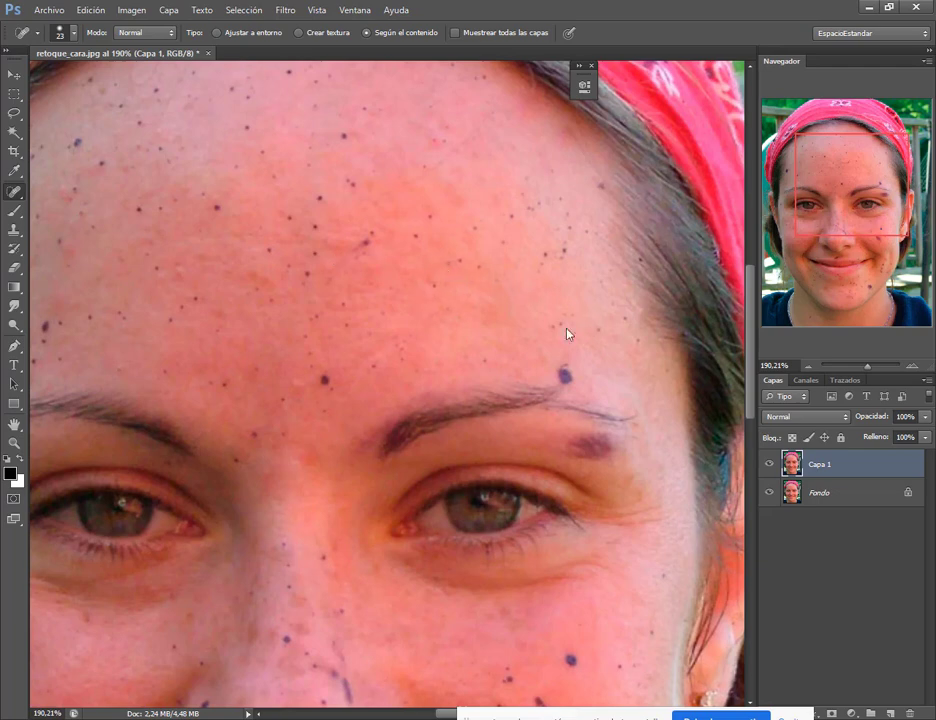
pyautogui.moveTo(480, 346); pyautogui.dragTo(491, 351)
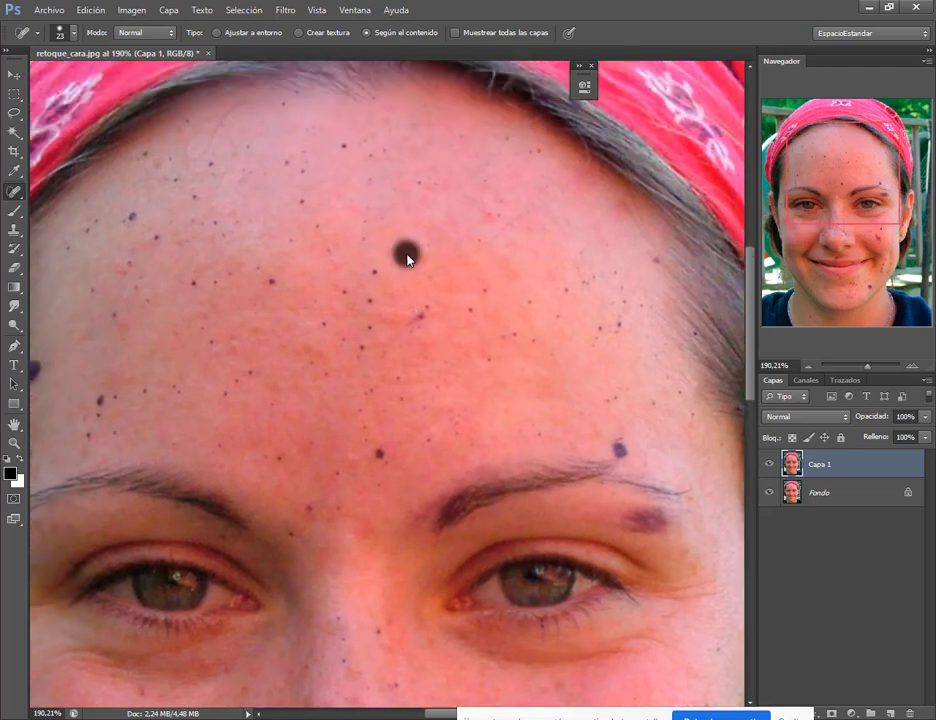
pyautogui.moveTo(407, 258); pyautogui.dragTo(407, 258)
pyautogui.click(341, 144)
# Heal spots on both sides of the forehead with the Pincel corrector, using a 28 px brush and sampled clean skin.
pyautogui.click(15, 193)
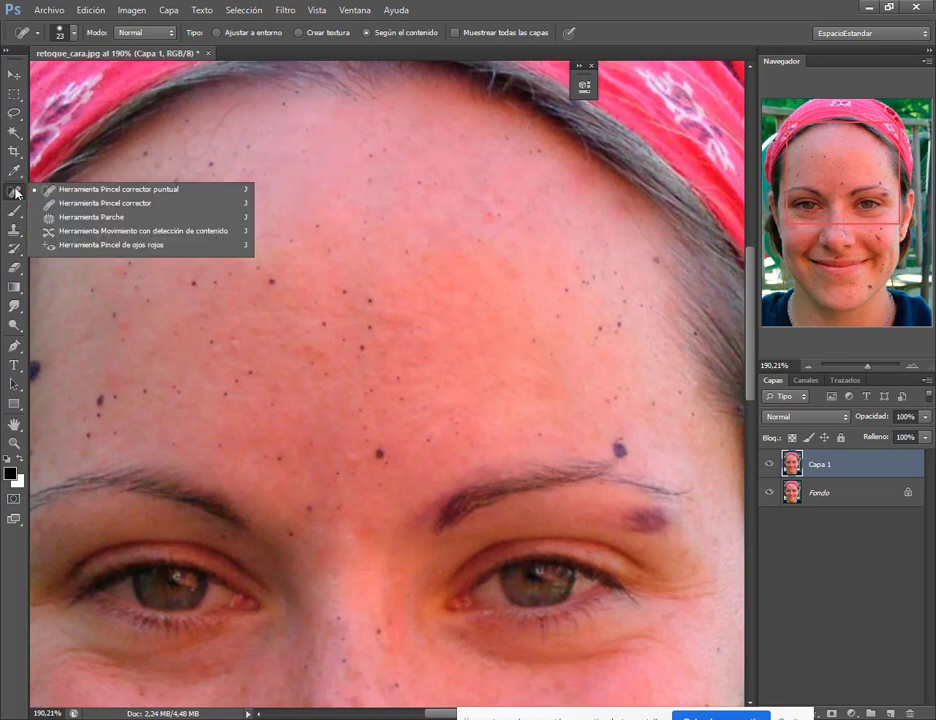
pyautogui.click(157, 205)
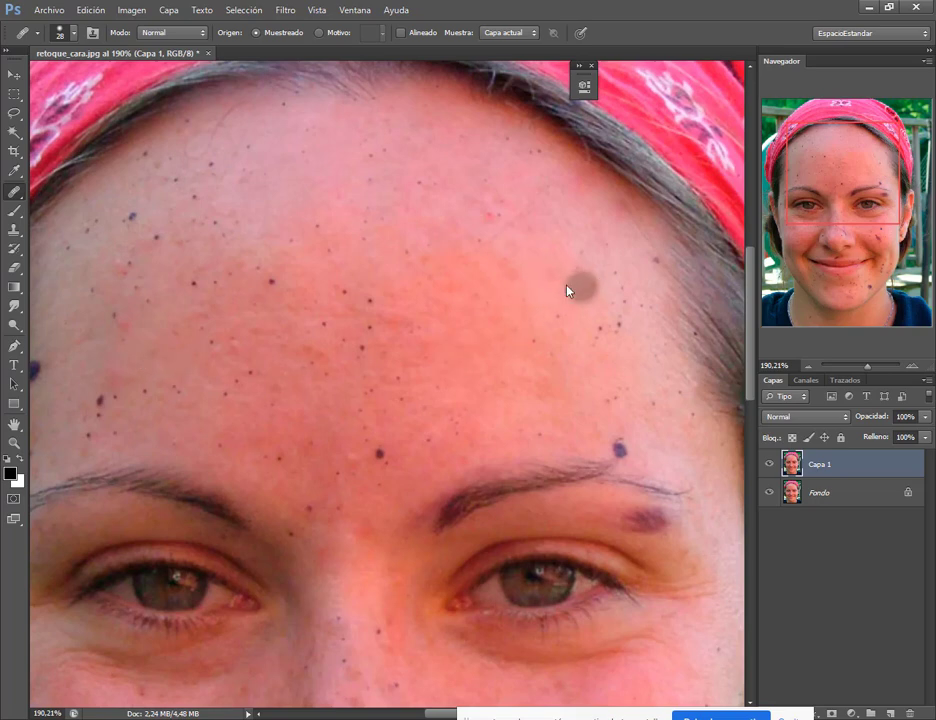
pyautogui.moveTo(589, 284); pyautogui.dragTo(600, 315)
pyautogui.moveTo(561, 283); pyautogui.dragTo(560, 278)
pyautogui.click(182, 253)
pyautogui.click(147, 211)
pyautogui.moveTo(141, 229)
pyautogui.mouseDown()
pyautogui.moveTo(94, 230)
pyautogui.moveTo(142, 219)
pyautogui.moveTo(160, 252)
pyautogui.moveTo(127, 253)
pyautogui.moveTo(116, 238)
pyautogui.moveTo(113, 285)
pyautogui.moveTo(95, 269)
pyautogui.moveTo(104, 234)
pyautogui.moveTo(142, 219)
pyautogui.mouseUp()
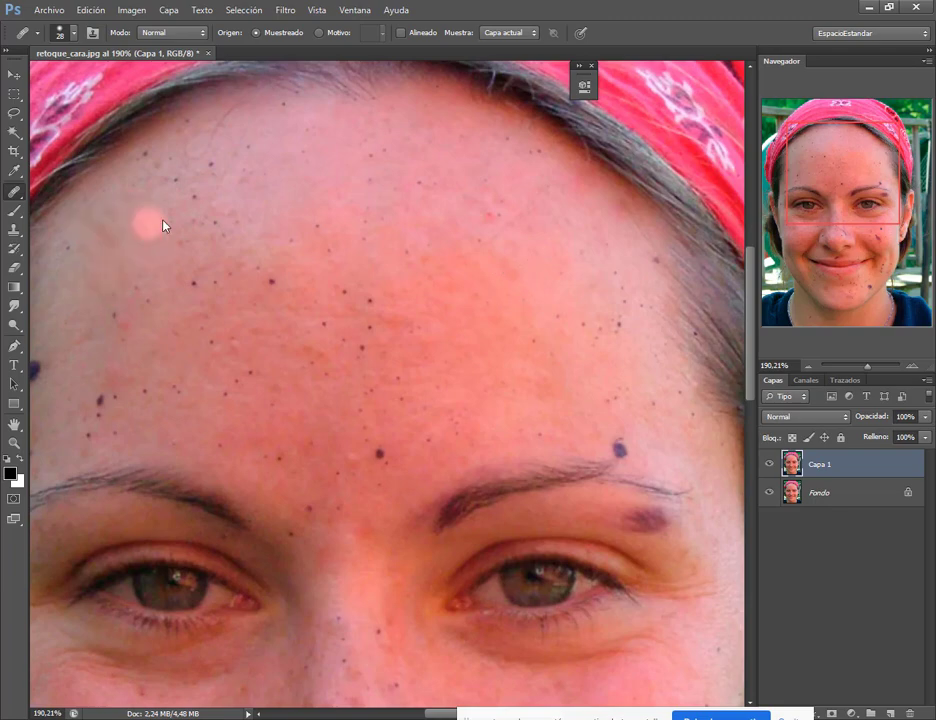
pyautogui.click(352, 322)
# Return to the Pincel corrector puntual and remove more spots from the middle forehead, including the large one between the eyebrows.
pyautogui.scroll(-2, 305, 388)
pyautogui.scroll(-2, 295, 388)
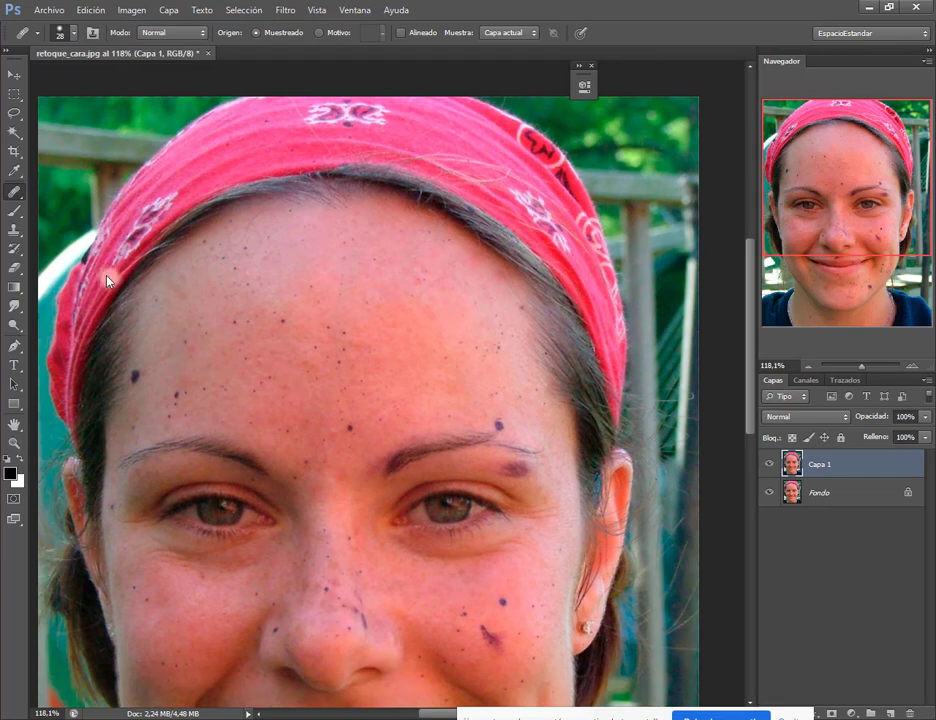
pyautogui.rightClick(20, 197)
pyautogui.click(80, 188)
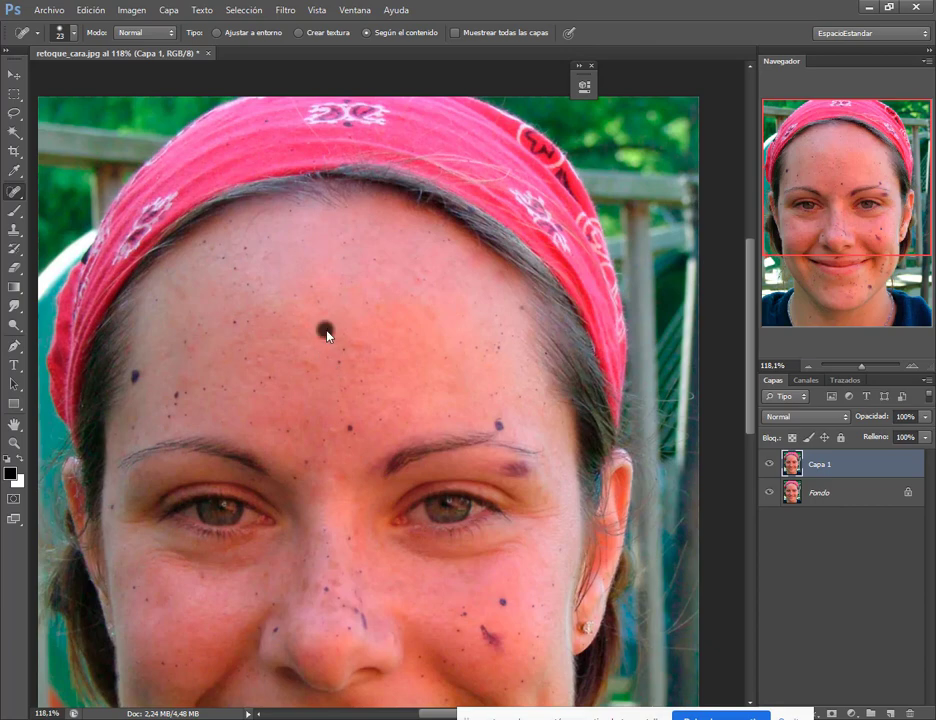
pyautogui.click(326, 331)
pyautogui.rightClick(15, 192)
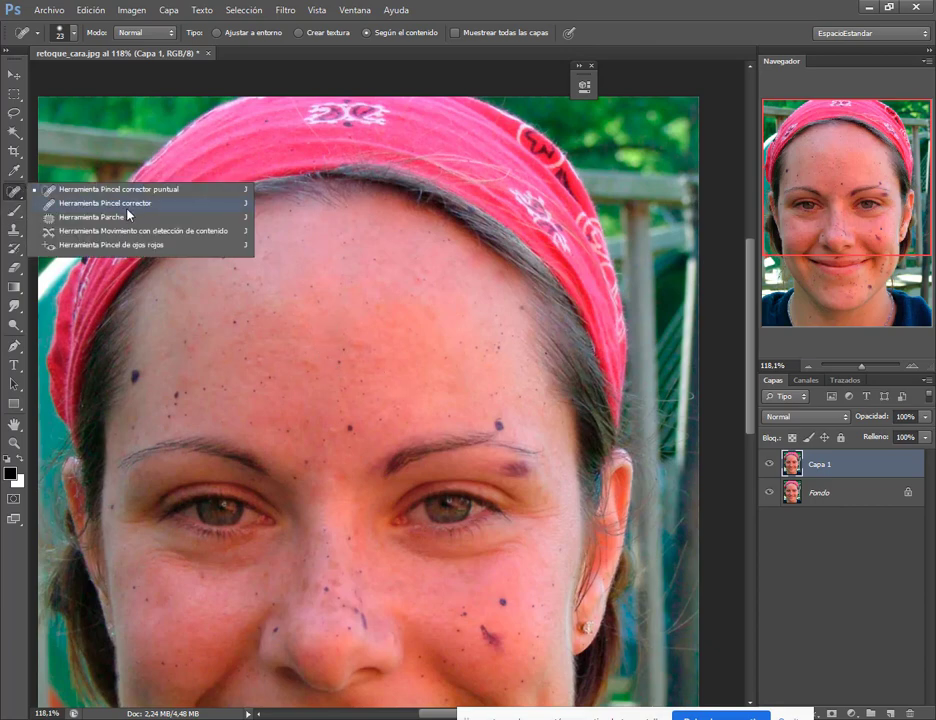
pyautogui.press('Escape')
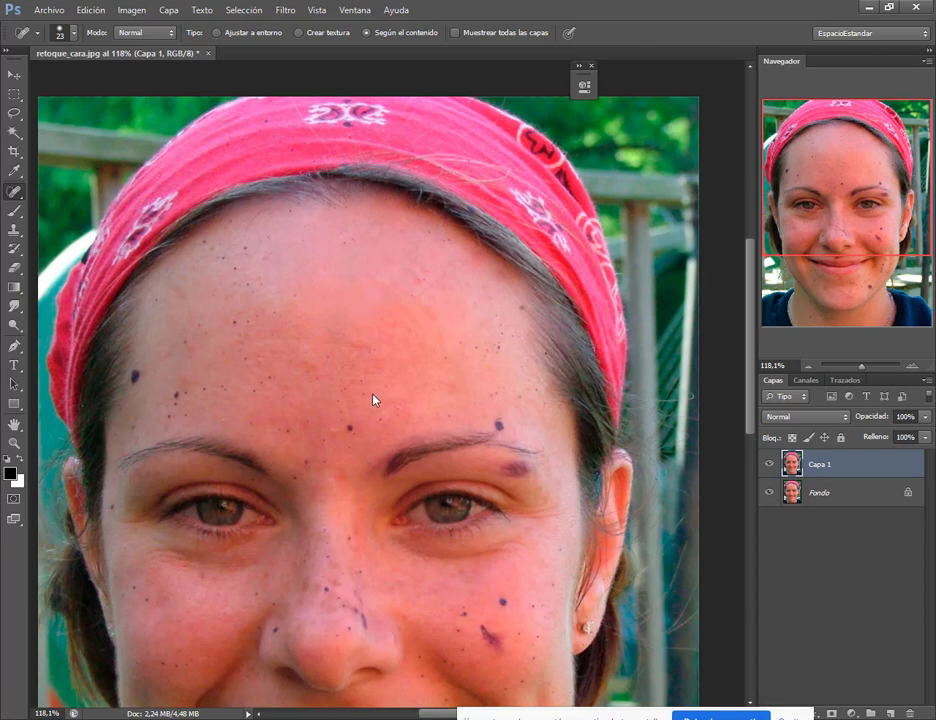
pyautogui.click(352, 431)
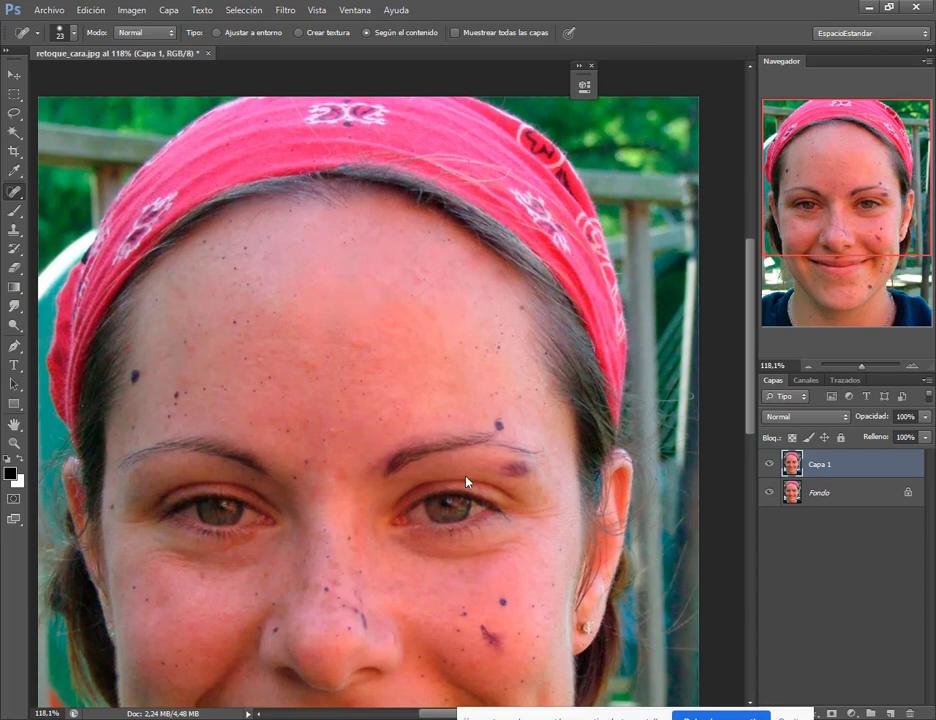
# With the Parche tool set to Destino, outline clean upper-forehead skin, patch it over the spots below, and deselect.
pyautogui.rightClick(13, 194)
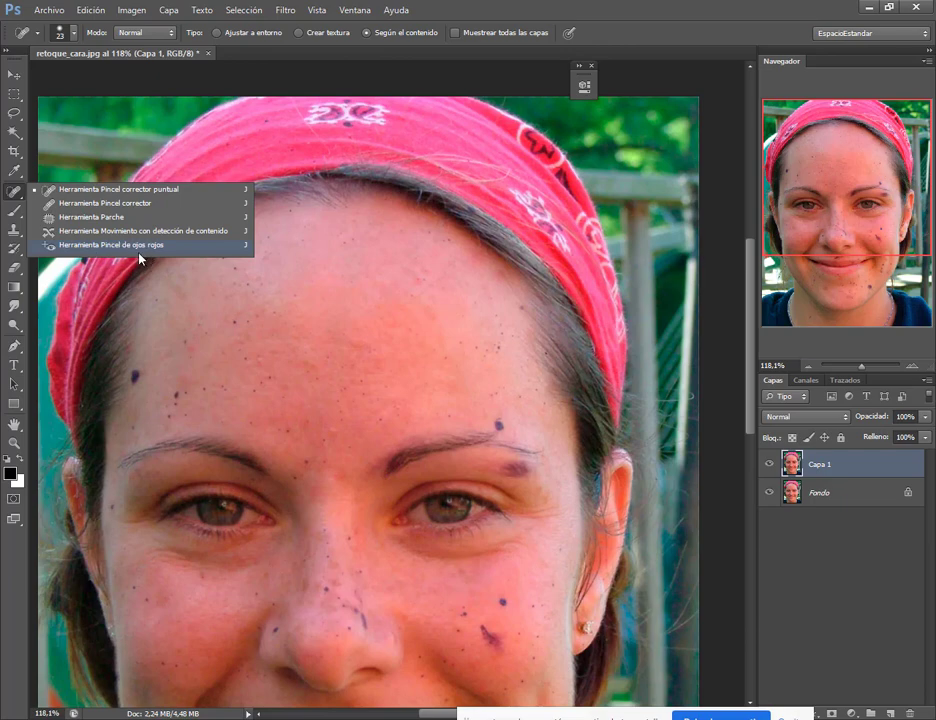
pyautogui.click(71, 218)
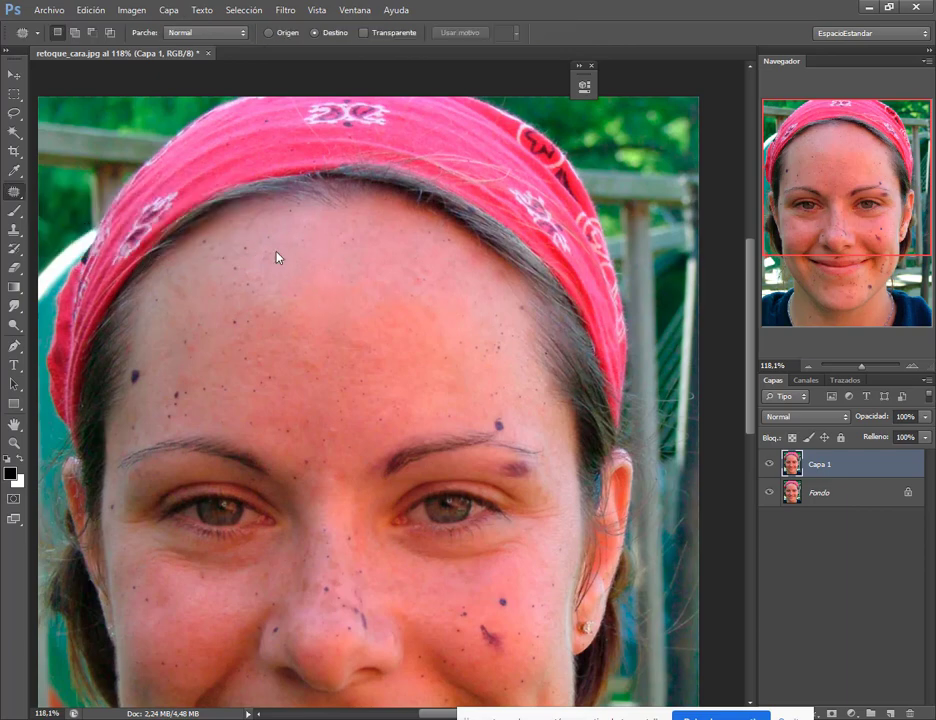
pyautogui.rightClick(14, 191)
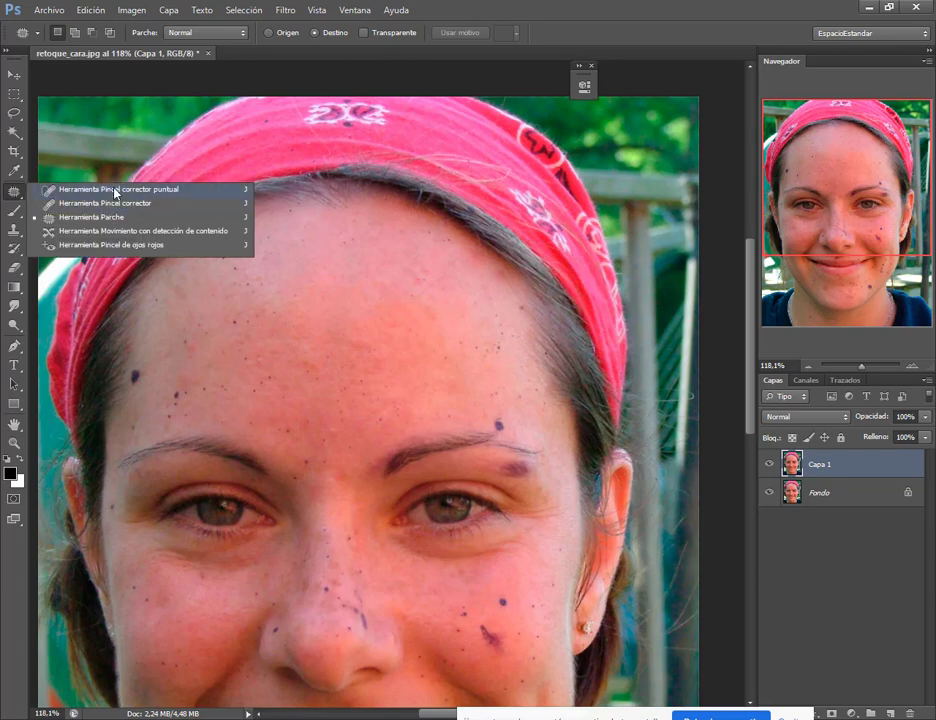
pyautogui.click(118, 218)
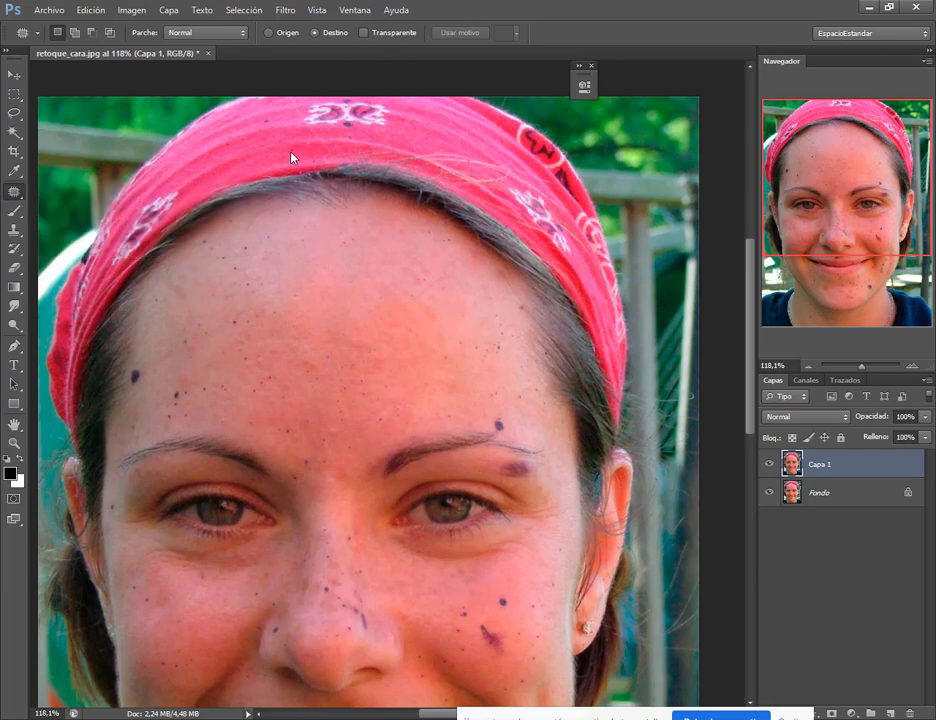
pyautogui.moveTo(347, 263); pyautogui.dragTo(312, 290)
pyautogui.moveTo(341, 330); pyautogui.dragTo(415, 332)
pyautogui.moveTo(412, 281); pyautogui.dragTo(349, 259)
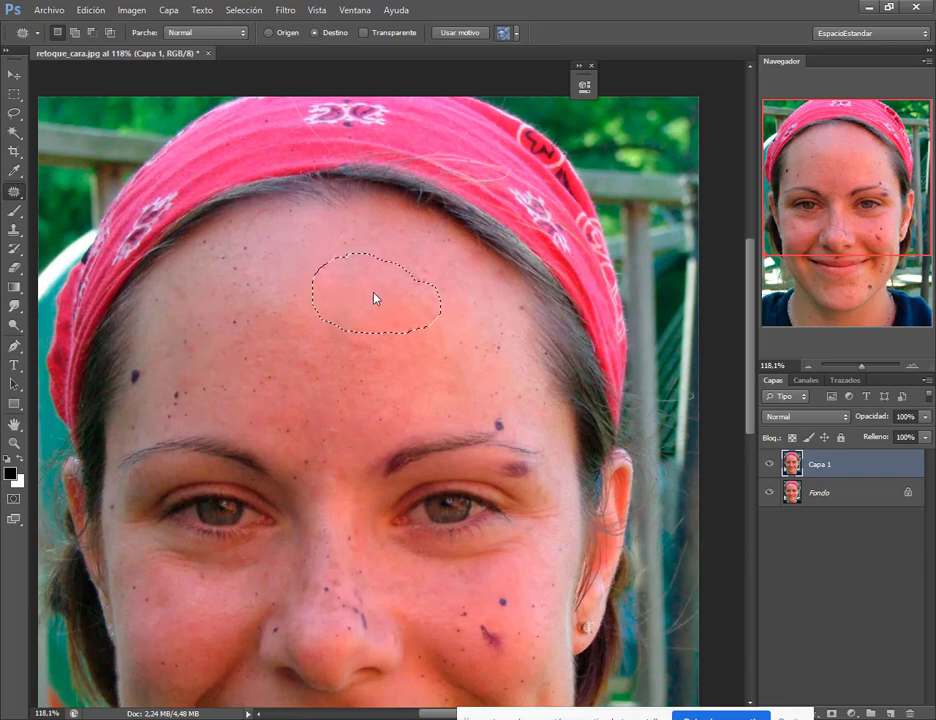
pyautogui.moveTo(376, 297); pyautogui.dragTo(359, 382)
pyautogui.hotkey('ctrl', 'd')
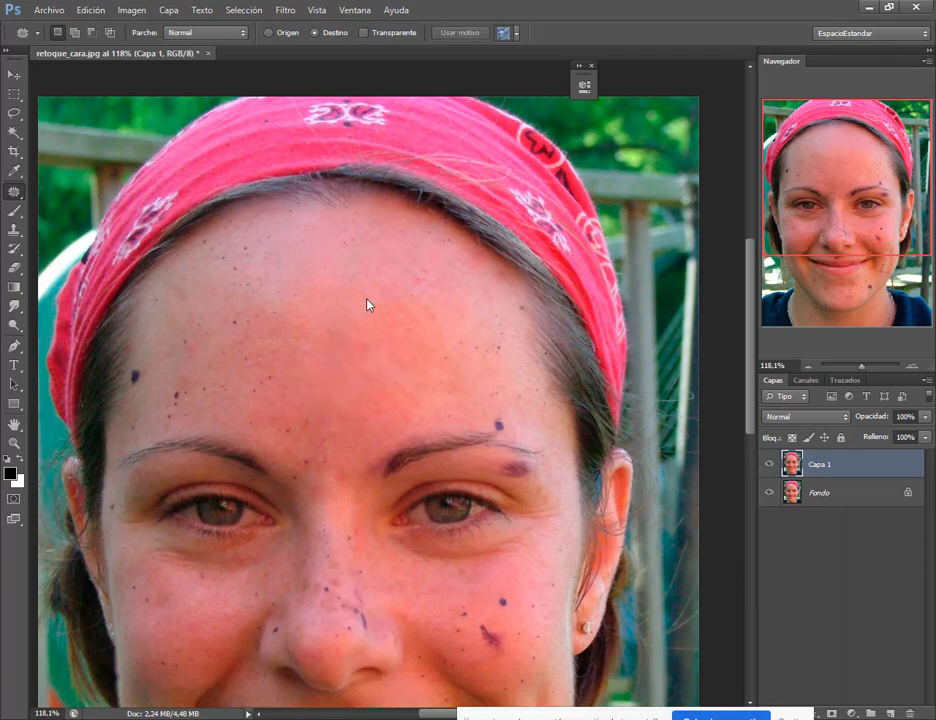
# Patch three more areas of the mid-forehead with outlined clean skin, deselecting after each patch.
pyautogui.moveTo(376, 302)
pyautogui.mouseDown()
pyautogui.moveTo(384, 349)
pyautogui.moveTo(418, 368)
pyautogui.mouseUp()
pyautogui.moveTo(384, 306); pyautogui.dragTo(384, 306)
pyautogui.moveTo(418, 344); pyautogui.dragTo(351, 355)
pyautogui.hotkey('ctrl', 'd')
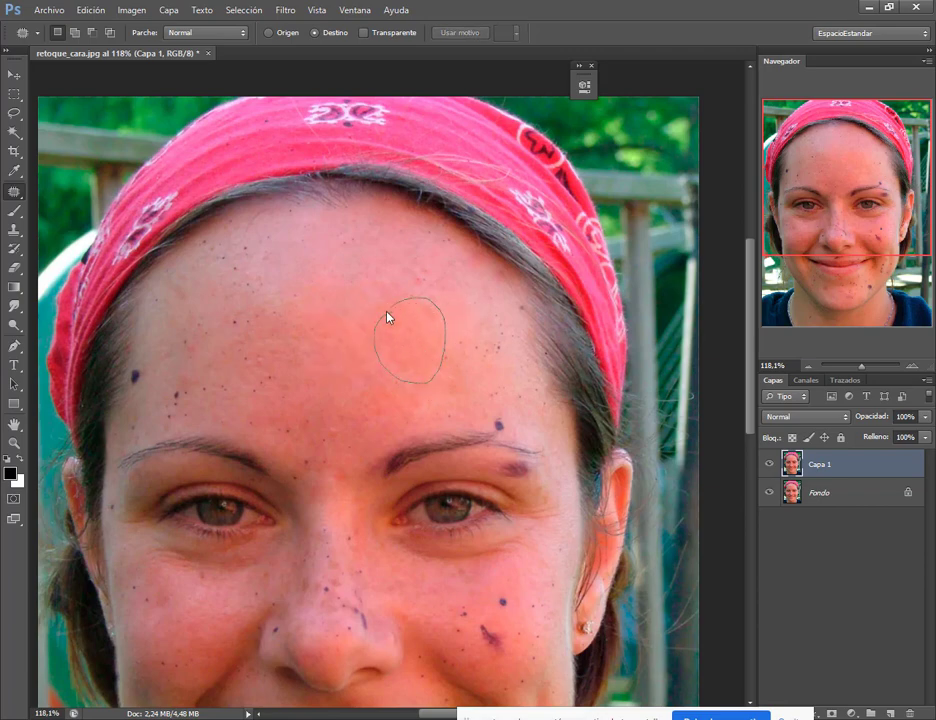
pyautogui.moveTo(387, 317)
pyautogui.mouseDown()
pyautogui.moveTo(334, 347)
pyautogui.moveTo(267, 295)
pyautogui.moveTo(270, 303)
pyautogui.mouseUp()
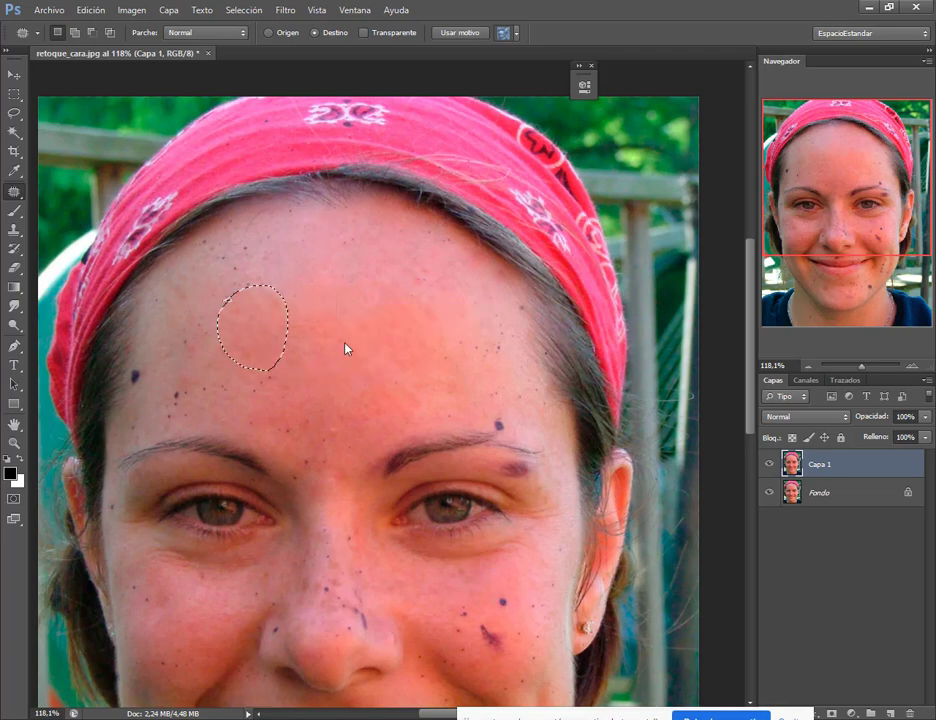
pyautogui.hotkey('ctrl', 'd')
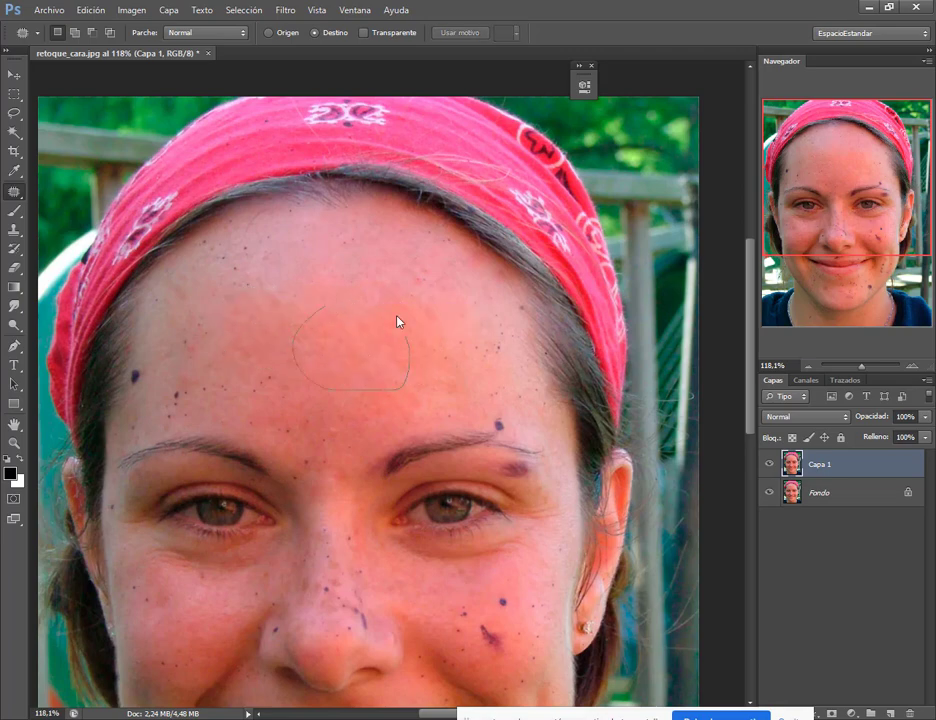
pyautogui.moveTo(398, 320)
pyautogui.mouseDown()
pyautogui.moveTo(334, 324)
pyautogui.moveTo(297, 380)
pyautogui.moveTo(272, 382)
pyautogui.mouseUp()
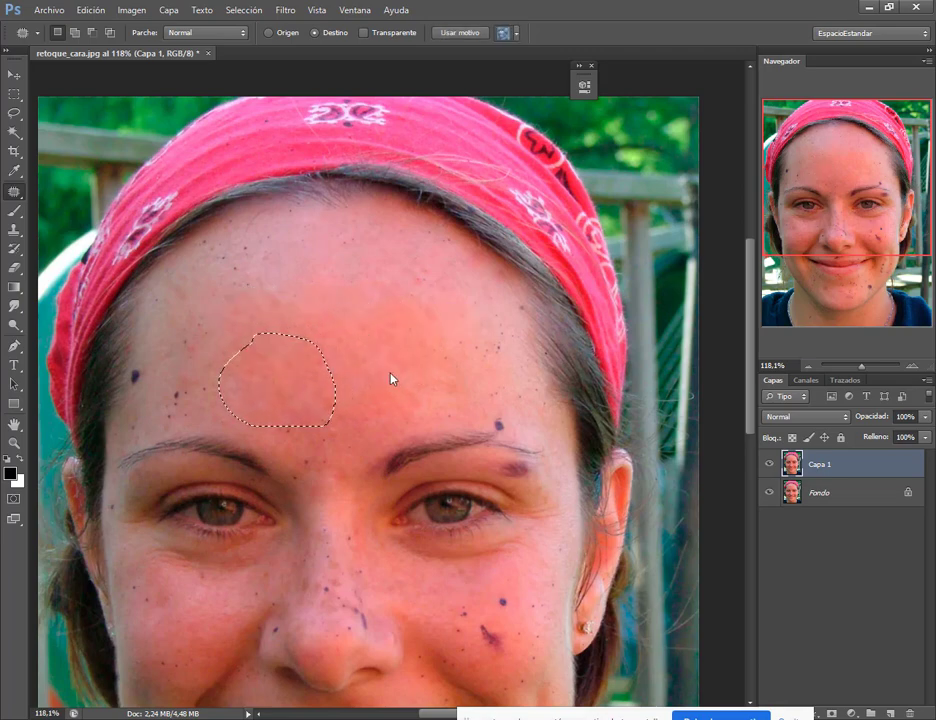
pyautogui.hotkey('ctrl', 'd')
# Patch clean cheek skin over the dark spots and the purple mark on the cheek beside the nose.
pyautogui.moveTo(788, 207); pyautogui.dragTo(838, 256)
pyautogui.moveTo(433, 360)
pyautogui.mouseDown()
pyautogui.moveTo(468, 380)
pyautogui.moveTo(490, 366)
pyautogui.moveTo(439, 356)
pyautogui.moveTo(505, 382)
pyautogui.moveTo(514, 397)
pyautogui.mouseUp()
pyautogui.hotkey('ctrl', 'd')
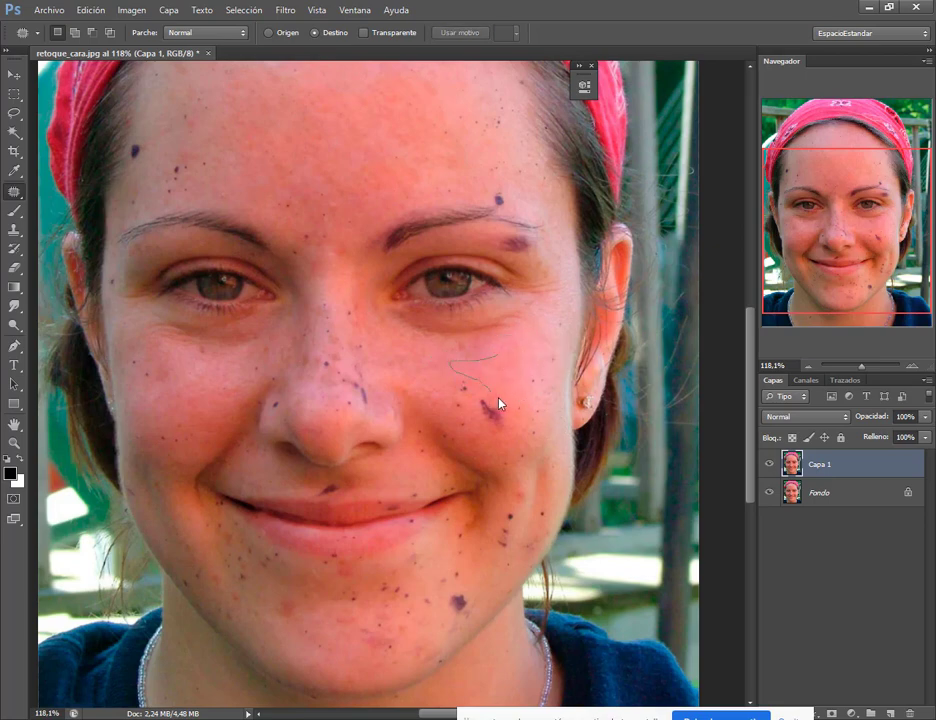
pyautogui.moveTo(499, 403)
pyautogui.mouseDown()
pyautogui.moveTo(519, 370)
pyautogui.moveTo(491, 360)
pyautogui.mouseUp()
pyautogui.moveTo(491, 360); pyautogui.dragTo(485, 408)
pyautogui.hotkey('ctrl', 'd')
pyautogui.moveTo(503, 360)
pyautogui.mouseDown()
pyautogui.moveTo(495, 382)
pyautogui.moveTo(468, 394)
pyautogui.mouseUp()
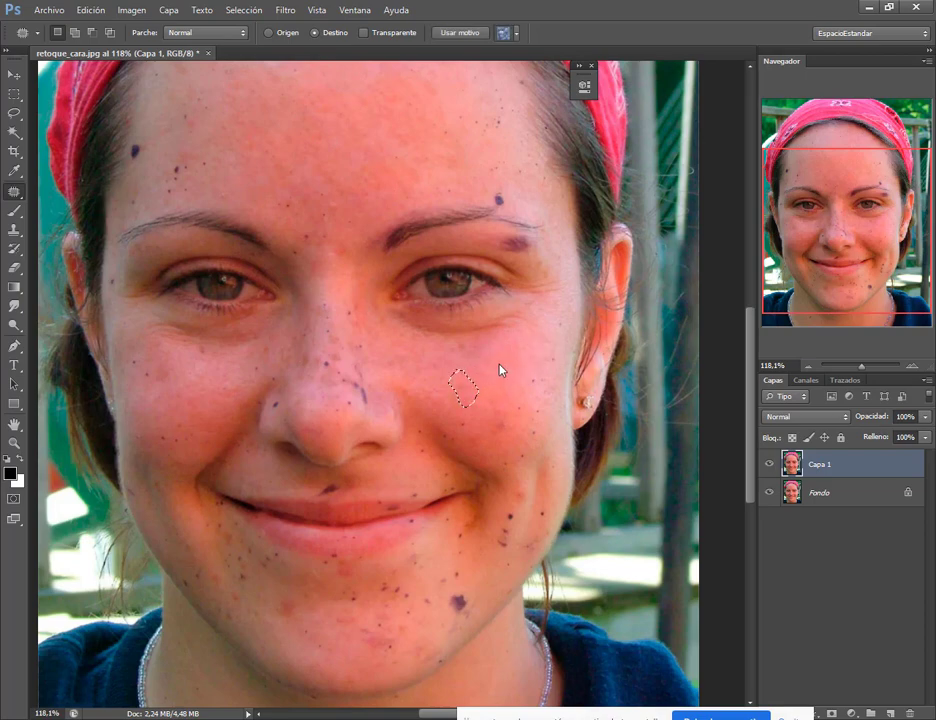
# Clear the cheek selection, patch clean skin over the large dark spot on the forehead beside the hairline, and deselect.
pyautogui.hotkey('ctrl', 'd')
pyautogui.scroll(3, 198, 213)
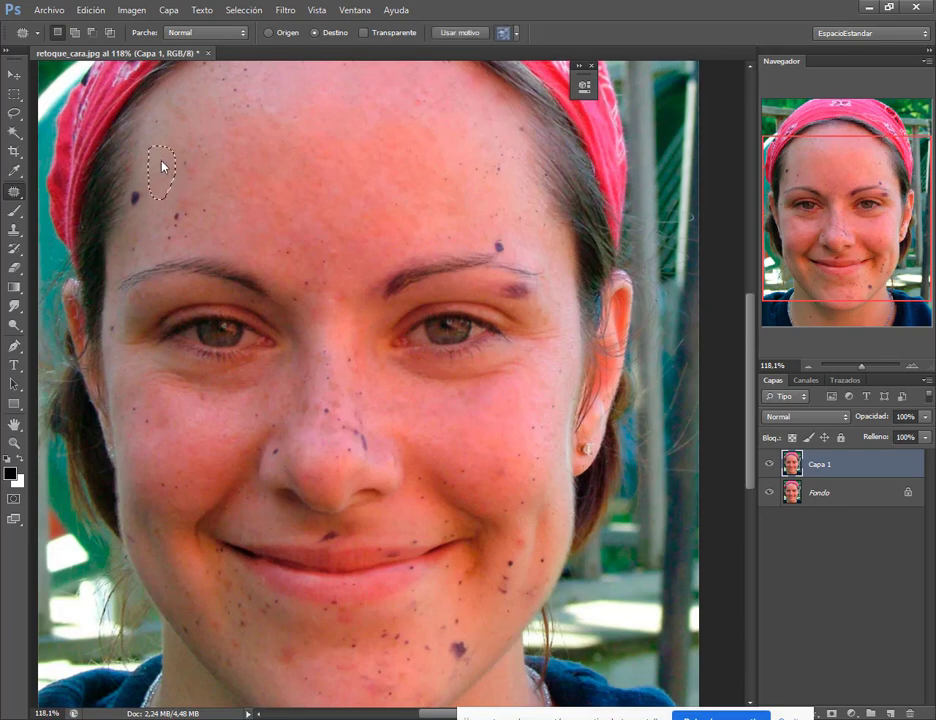
pyautogui.moveTo(140, 182)
pyautogui.mouseDown()
pyautogui.moveTo(144, 204)
pyautogui.moveTo(134, 203)
pyautogui.moveTo(146, 186)
pyautogui.mouseUp()
pyautogui.hotkey('ctrl', 'd')
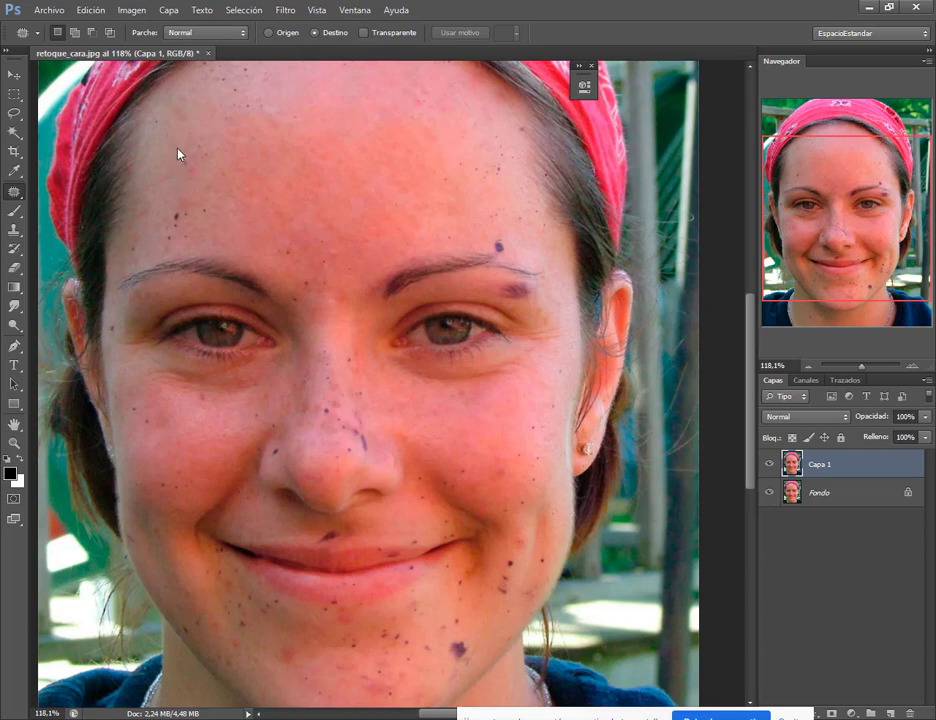
# With the Parche tool, patch two more spotted areas near the temple using narrow outlines of clean skin, deselecting after each patch.
pyautogui.rightClick(14, 191)
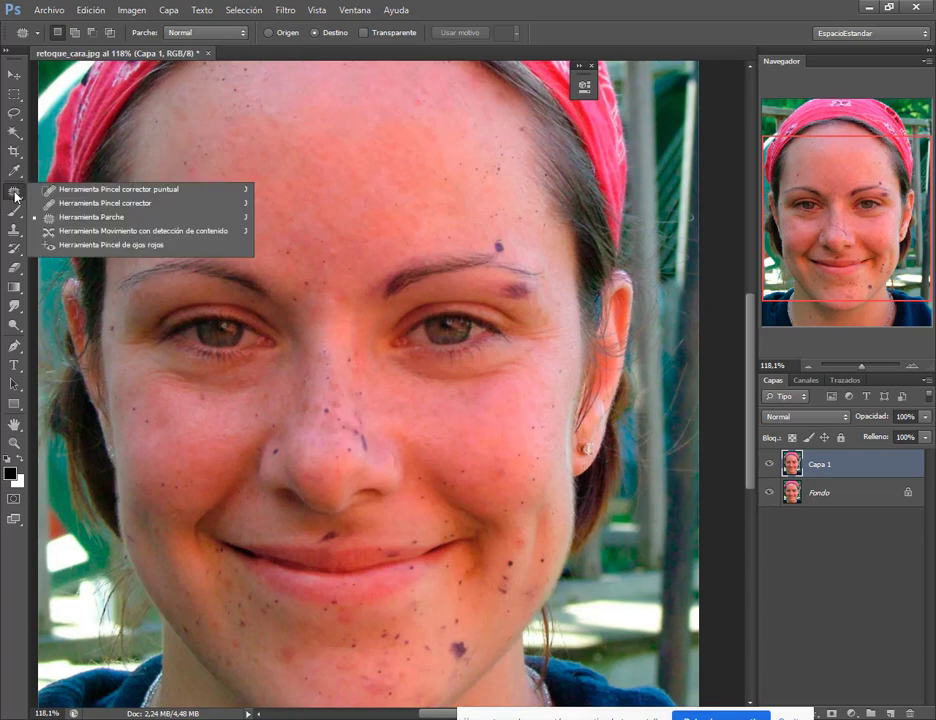
pyautogui.click(63, 218)
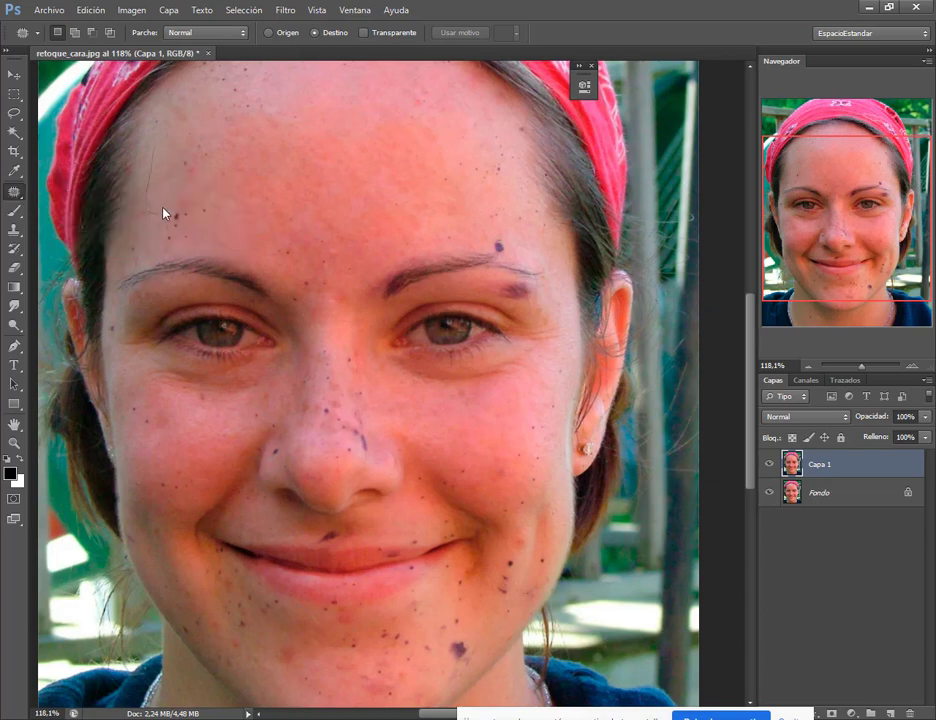
pyautogui.moveTo(154, 148); pyautogui.dragTo(174, 210)
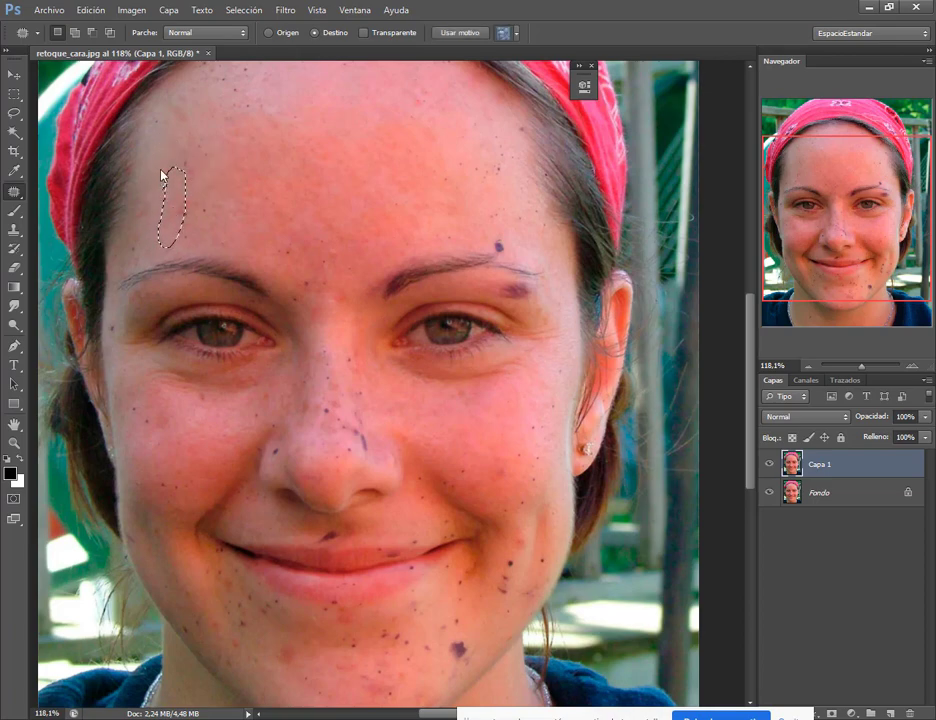
pyautogui.click(158, 158)
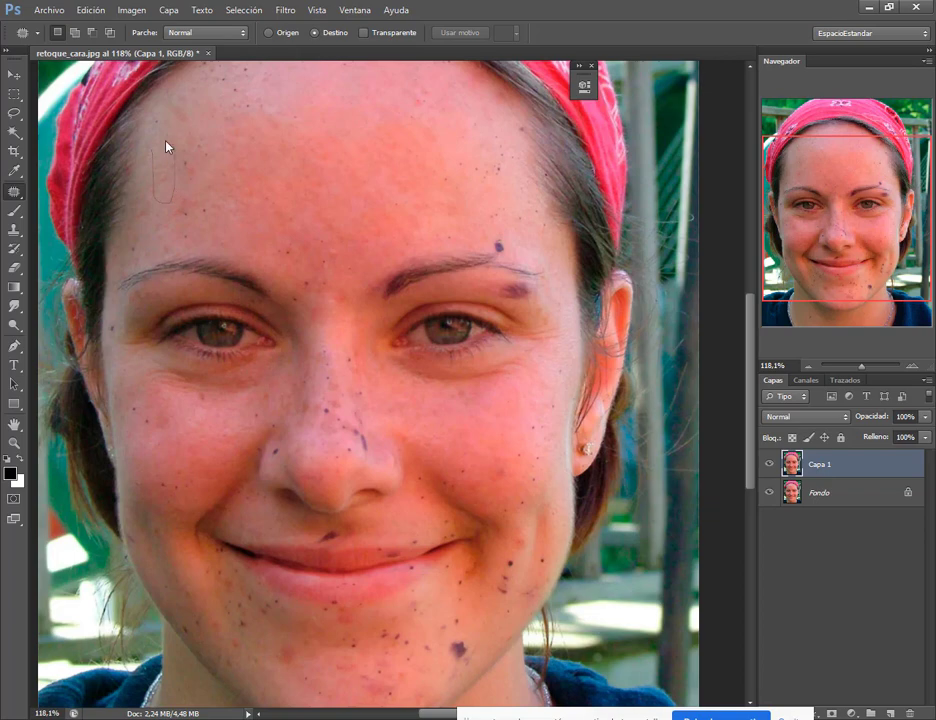
pyautogui.moveTo(154, 153); pyautogui.dragTo(155, 156)
pyautogui.moveTo(157, 157); pyautogui.dragTo(183, 158)
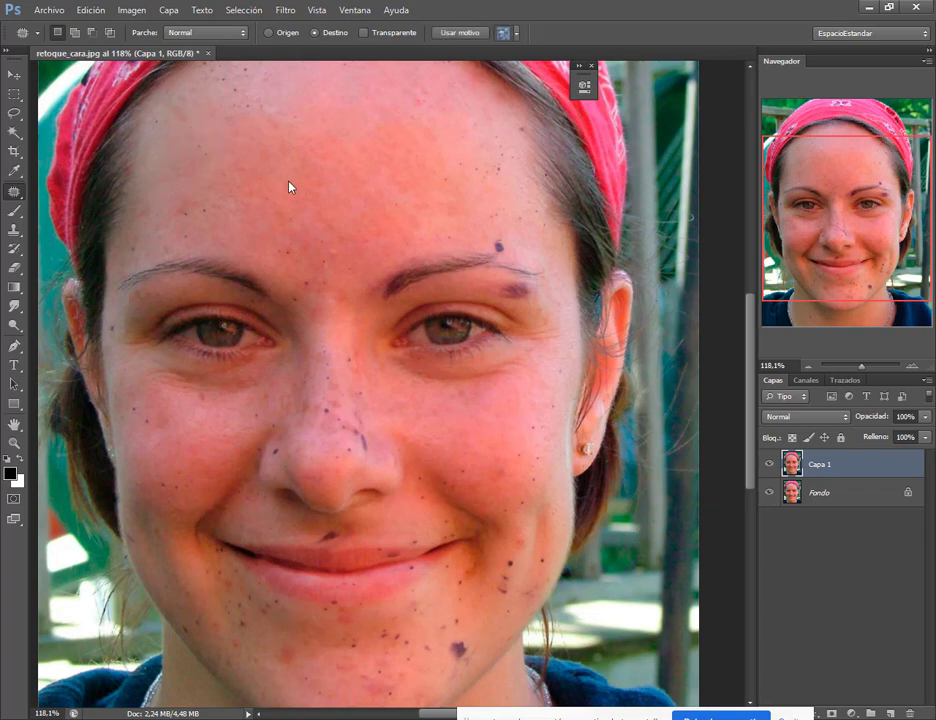
pyautogui.click(289, 183)
# Patch two spotted areas of the upper forehead near the hairline with clean mid-forehead skin, deselecting after each.
pyautogui.scroll(1, 374, 259)
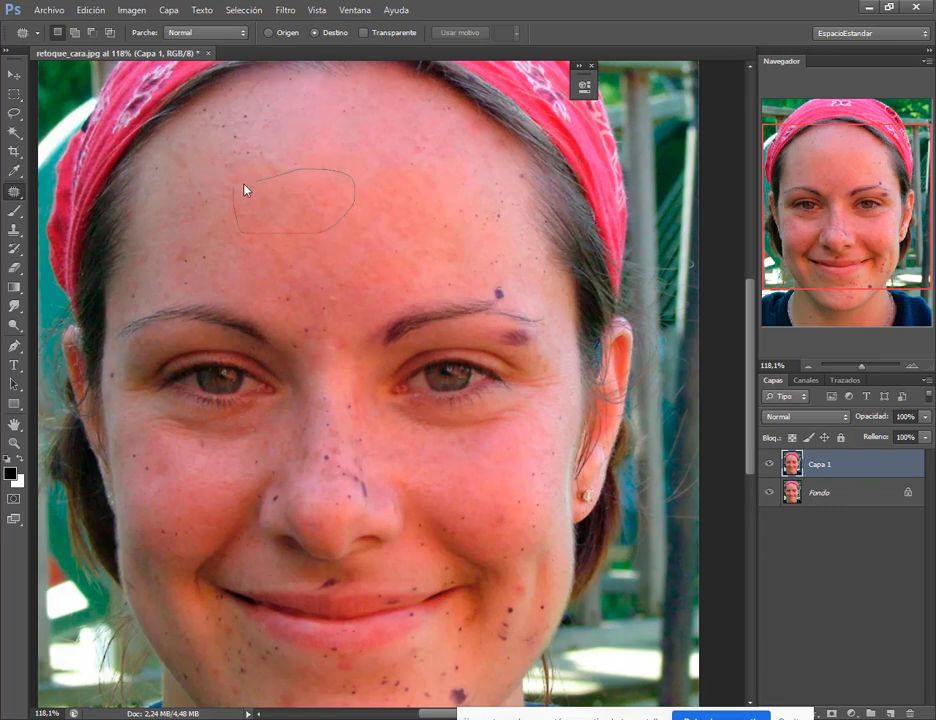
pyautogui.moveTo(244, 184); pyautogui.dragTo(254, 141)
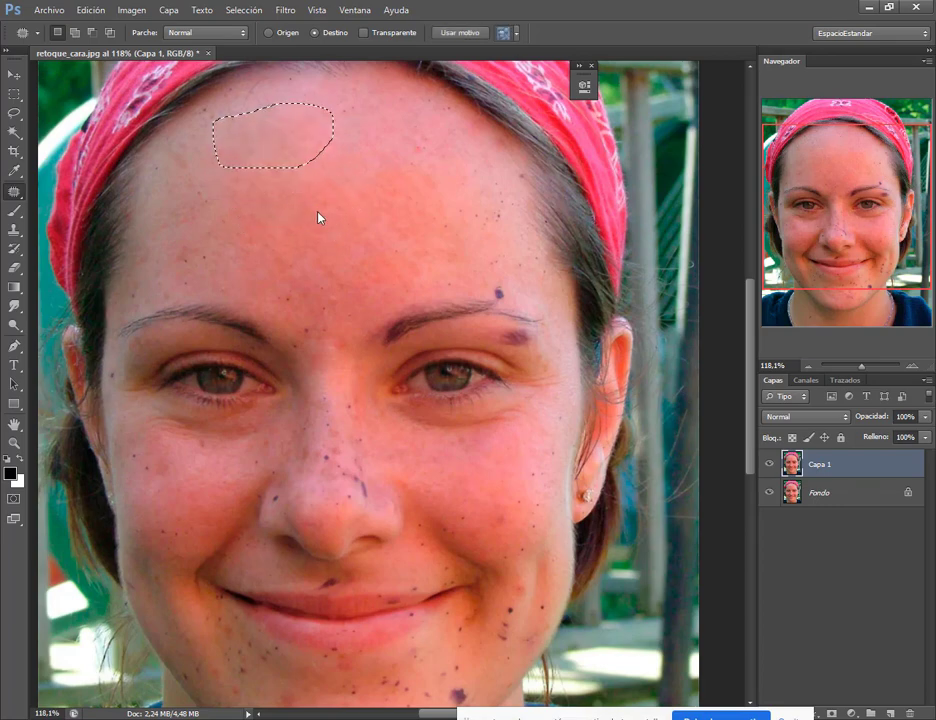
pyautogui.click(332, 245)
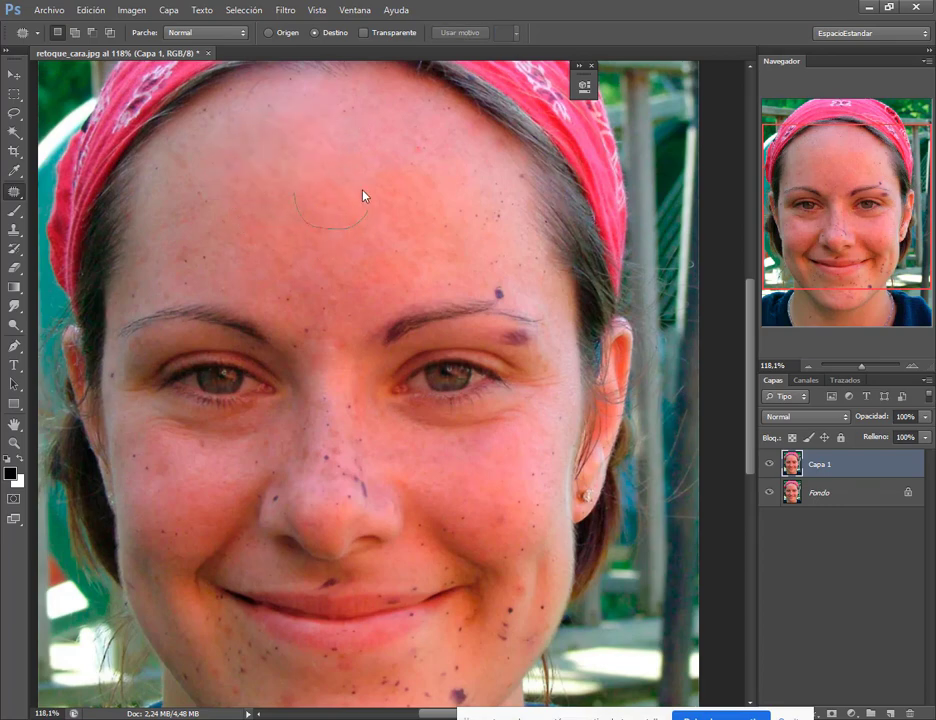
pyautogui.moveTo(363, 196)
pyautogui.mouseDown()
pyautogui.moveTo(324, 180)
pyautogui.moveTo(360, 136)
pyautogui.mouseUp()
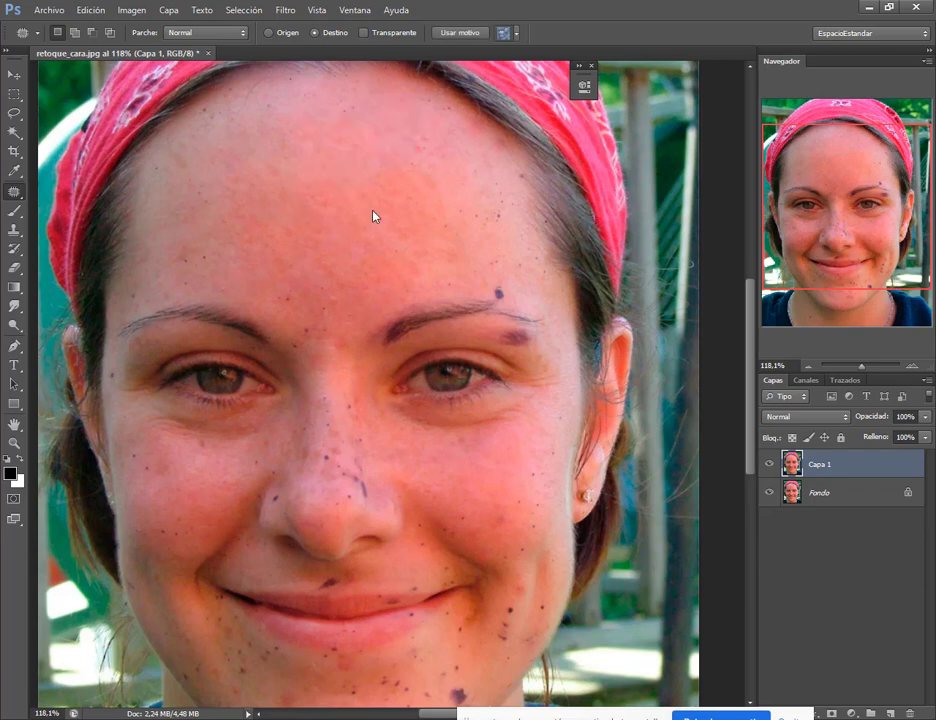
pyautogui.click(374, 216)
pyautogui.scroll(-3, 377, 230)
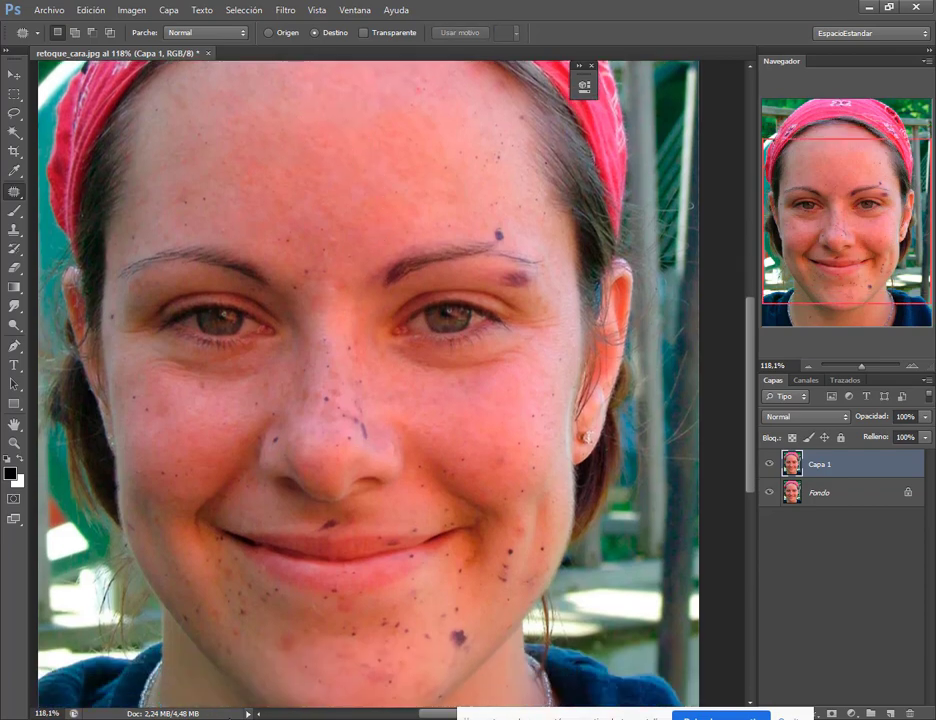
# Switch to the Google Meet call in Chrome to read the new chat messages, and return to Photoshop.
pyautogui.click(86, 600)
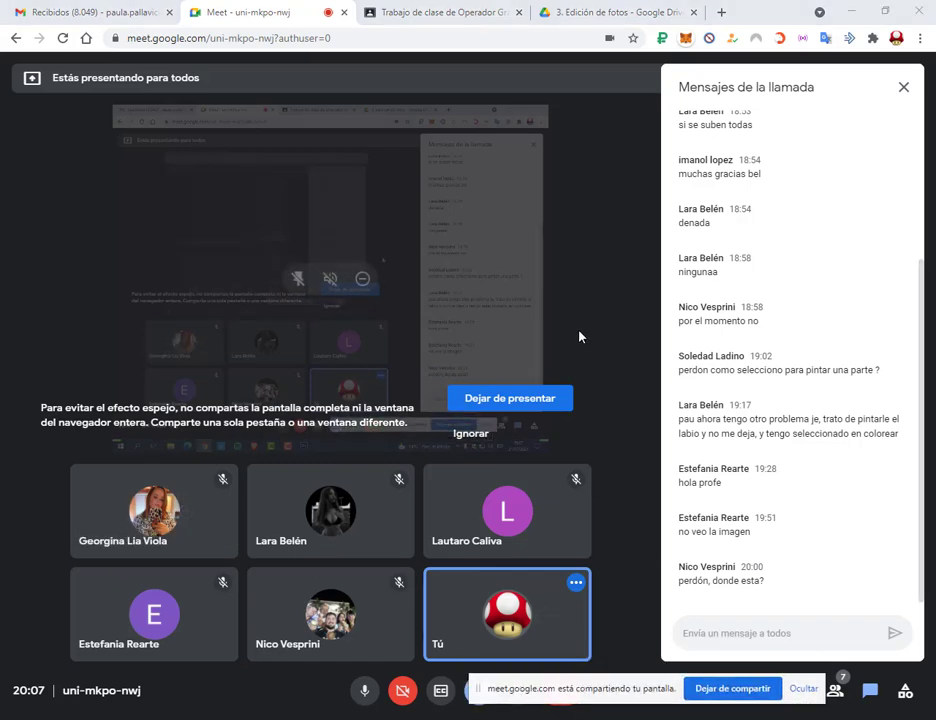
pyautogui.moveTo(514, 612)
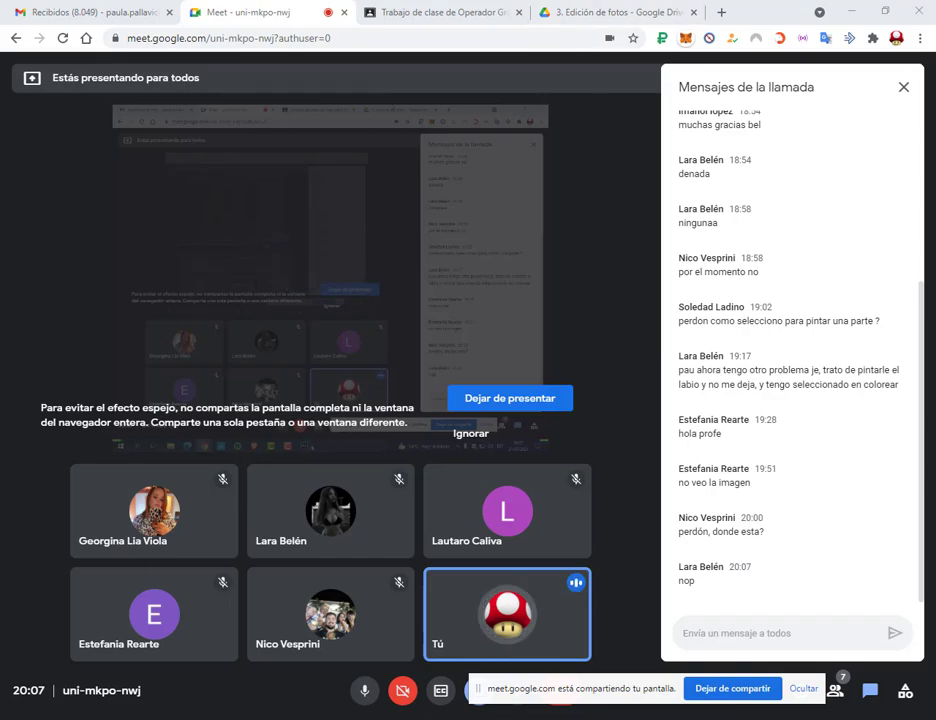
pyautogui.hotkey('alt', 'Tab')
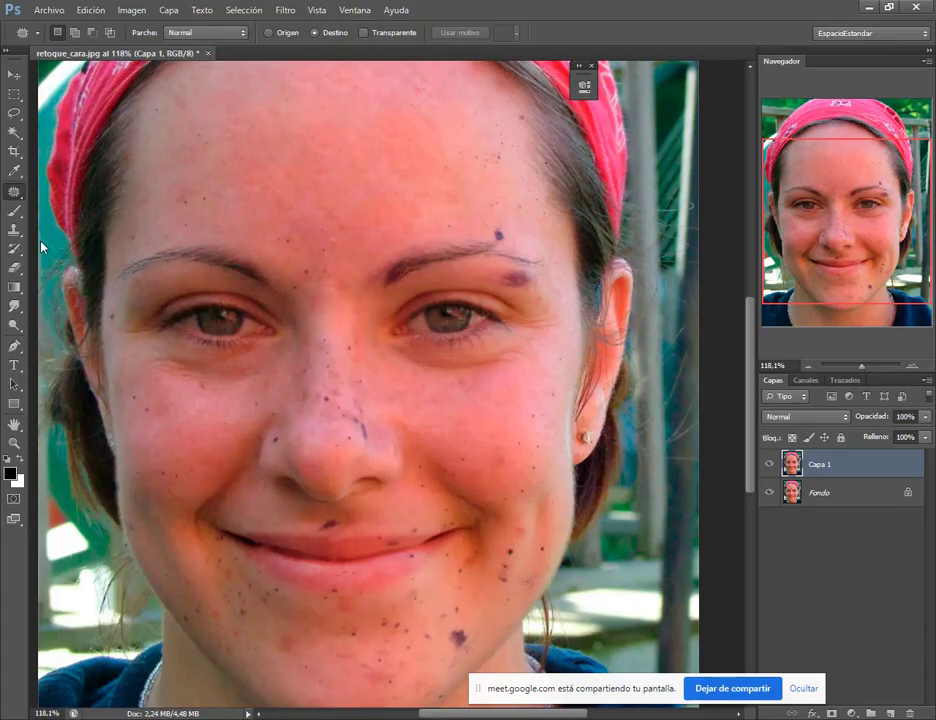
# Review the healing tool group, including the Pincel corrector puntual, and activate the Pincel corrector.
pyautogui.rightClick(8, 198)
pyautogui.click(52, 192)
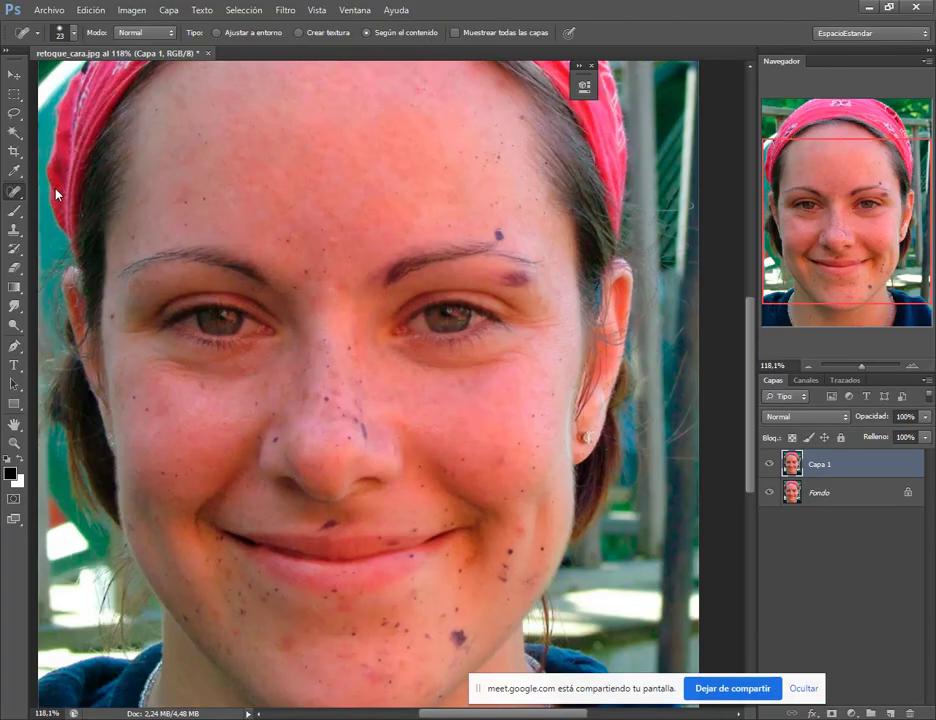
pyautogui.rightClick(17, 192)
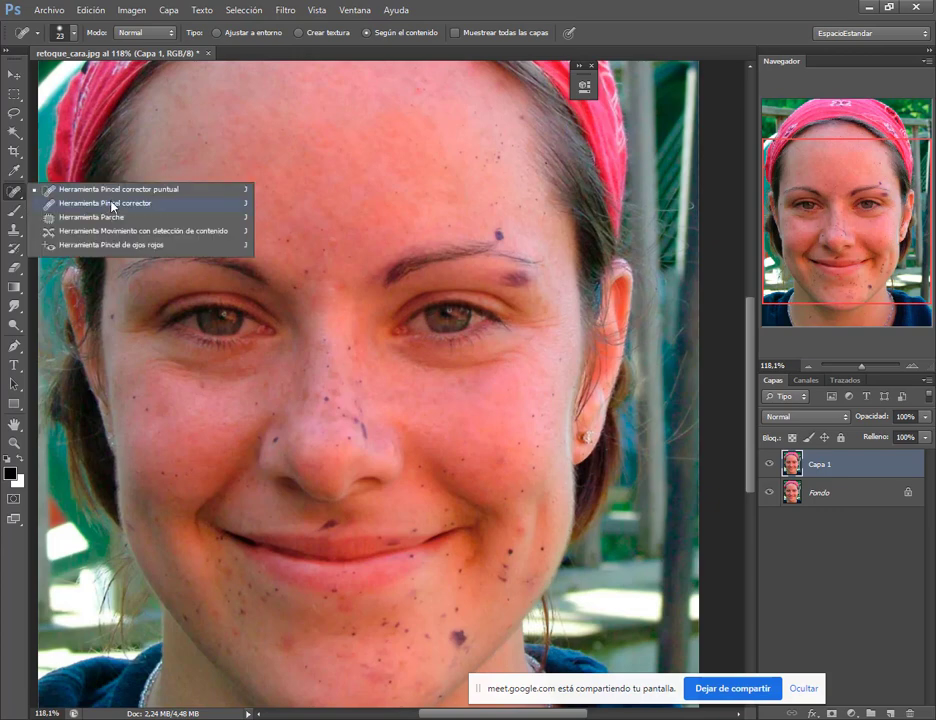
pyautogui.press('Escape')
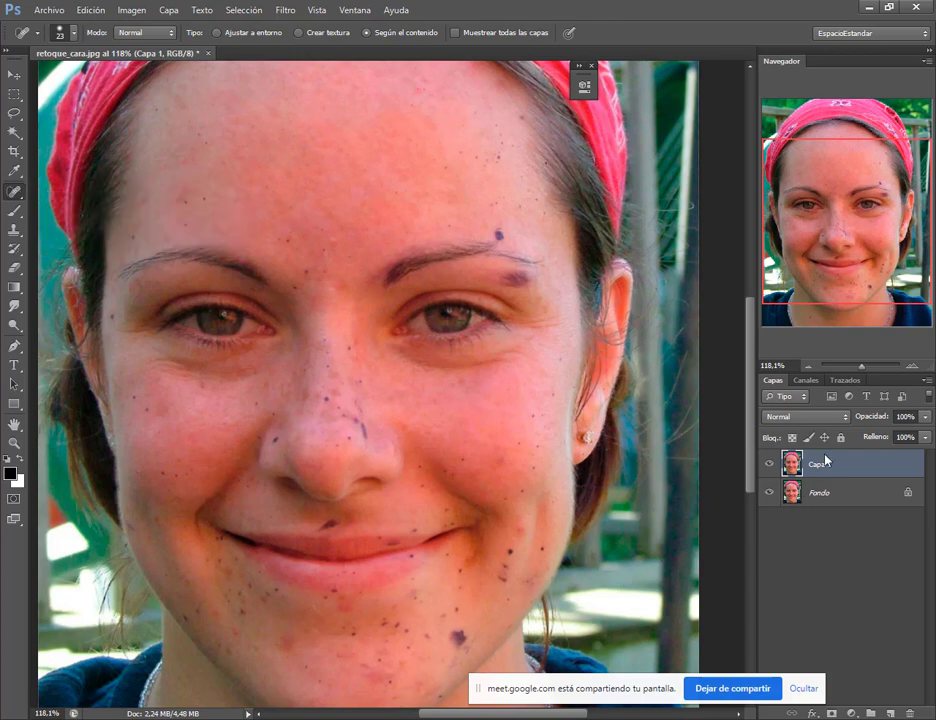
pyautogui.rightClick(20, 197)
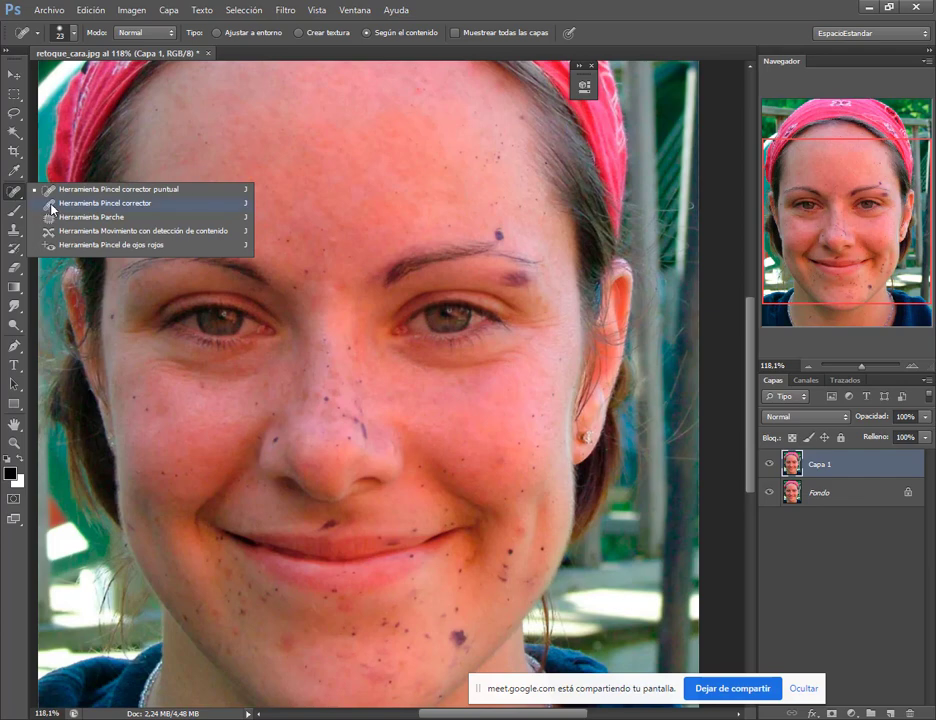
pyautogui.click(60, 204)
pyautogui.rightClick(17, 192)
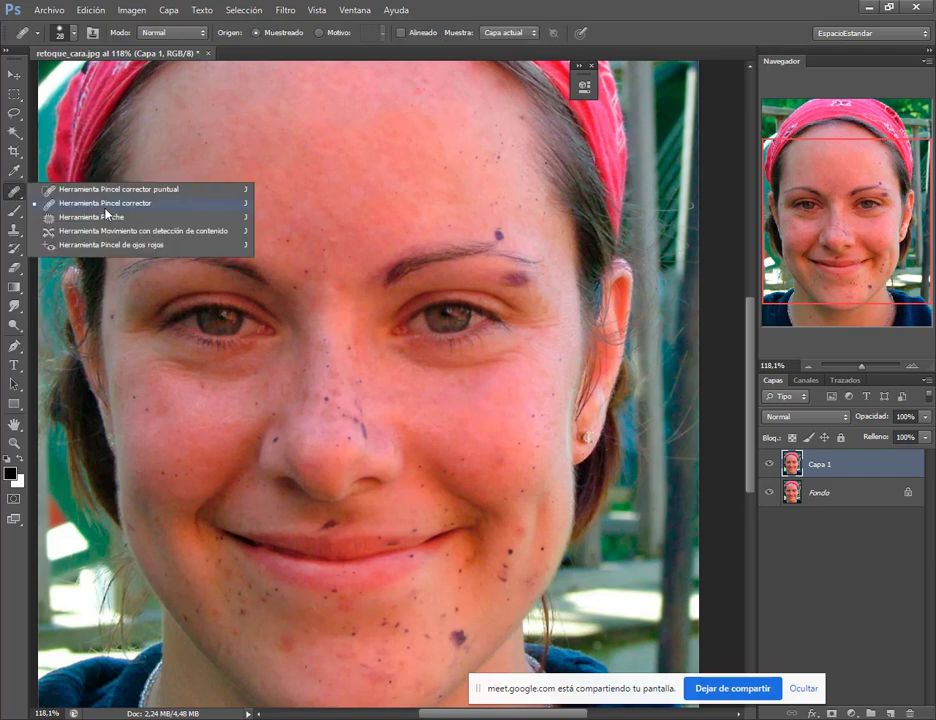
pyautogui.press('Escape')
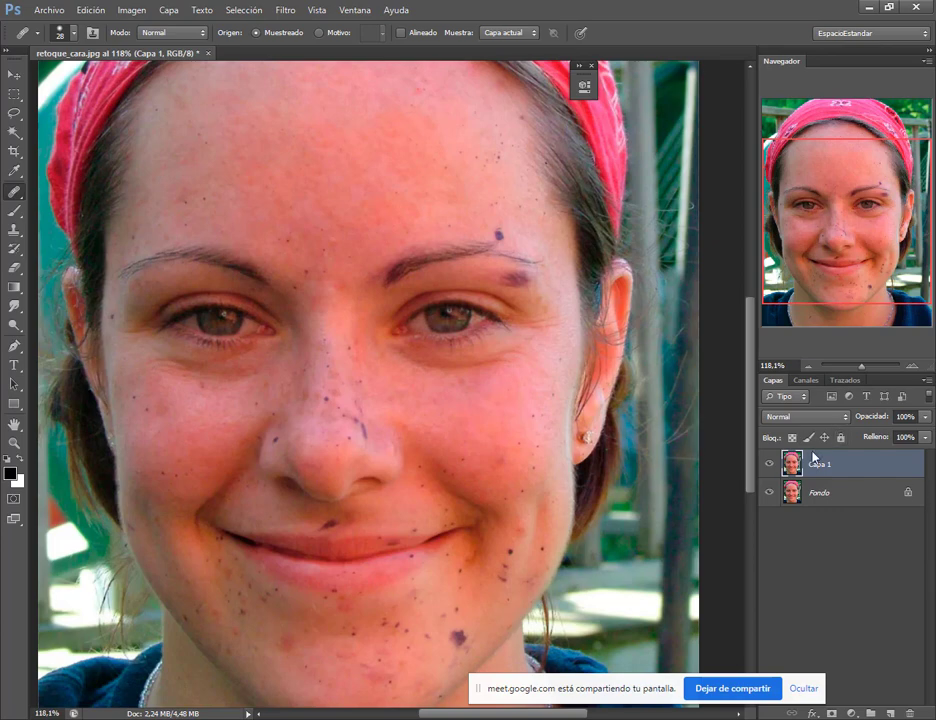
# Add an empty layer above Capa 1 and heal the dark spot above the eyebrow on it with Muestra set to Todas.
pyautogui.click(890, 713)
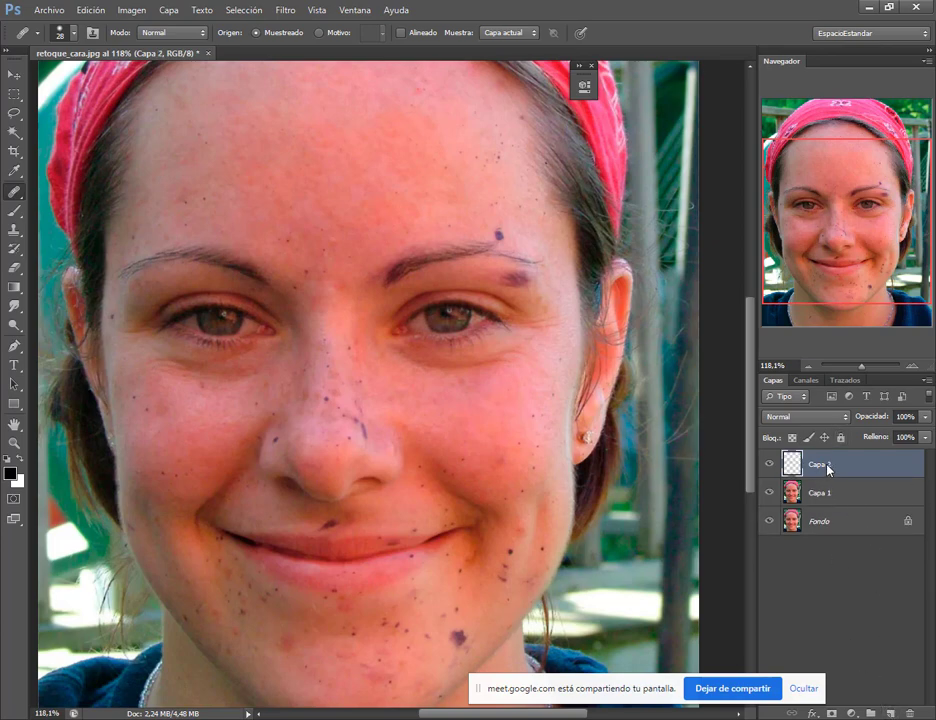
pyautogui.click(503, 33)
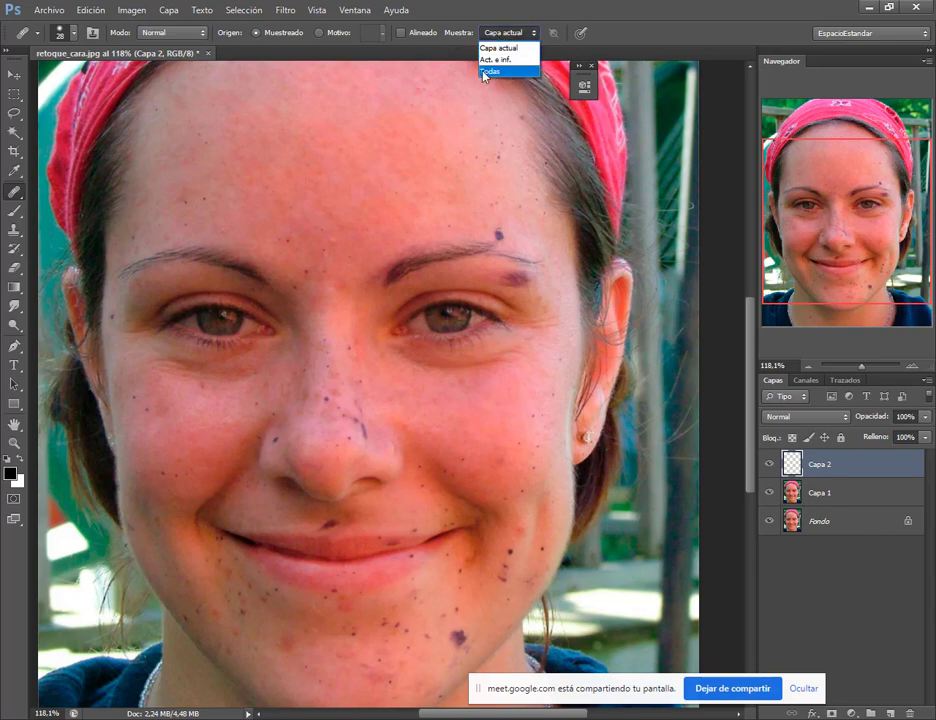
pyautogui.click(504, 72)
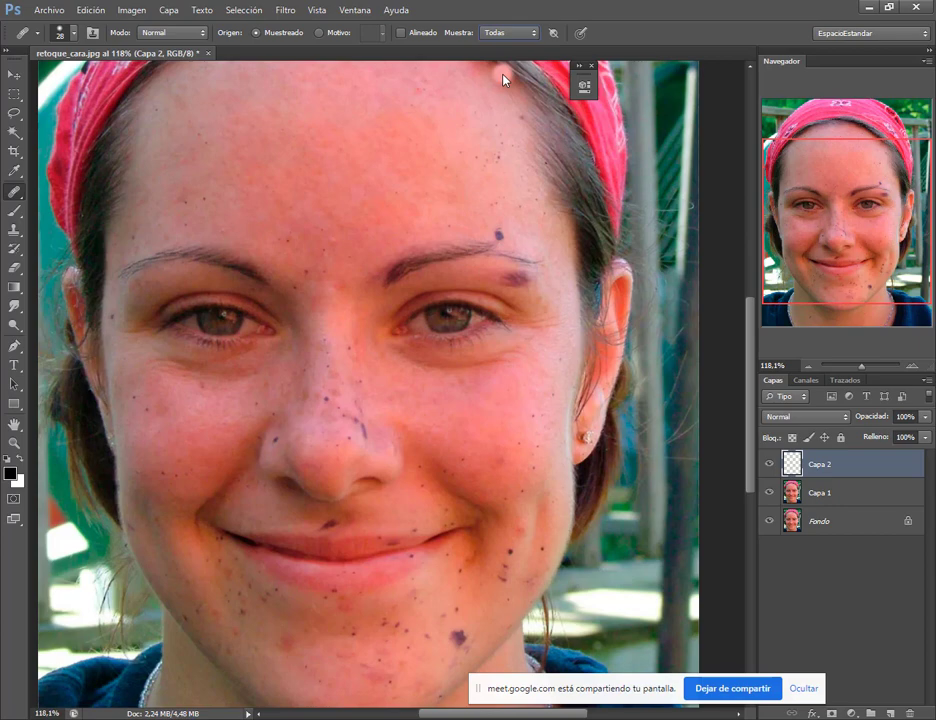
pyautogui.click(524, 262)
# Hide Capa 1, and temporarily hide Fondo to inspect the correction isolated on Capa 2.
pyautogui.click(769, 493)
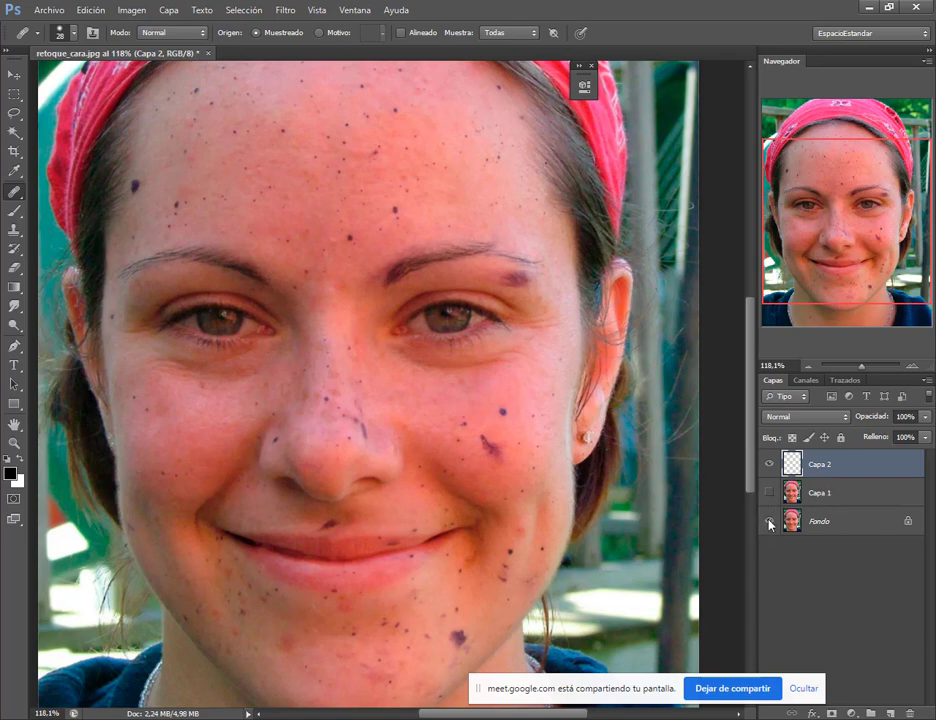
pyautogui.click(769, 521)
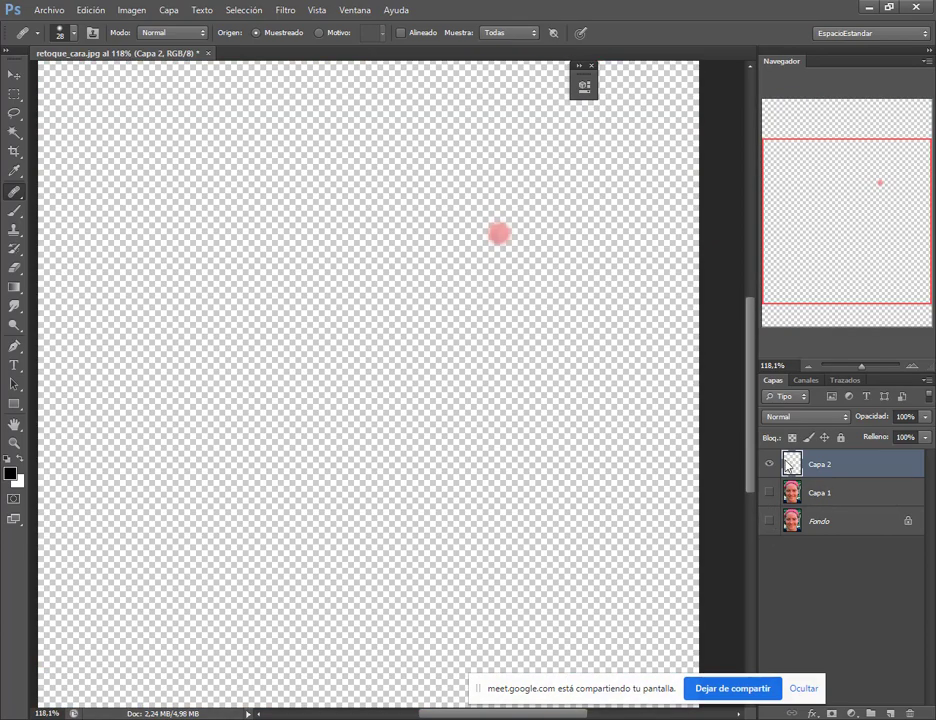
pyautogui.click(770, 523)
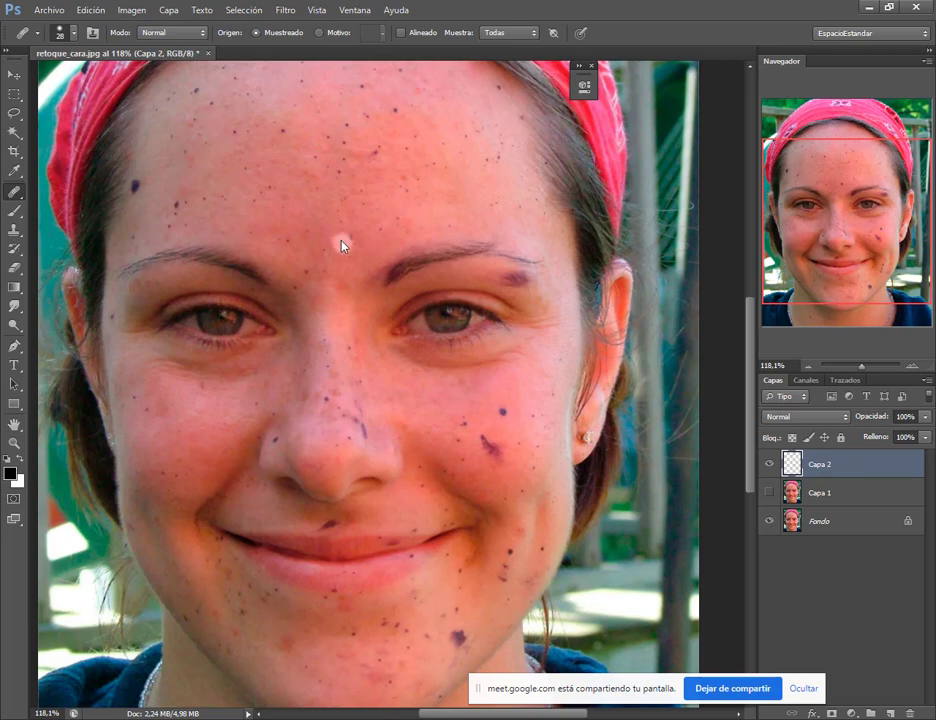
# Heal spots across the forehead and the round dark spot on the cheek on Capa 2, sampling nearby clean skin.
pyautogui.click(346, 134)
pyautogui.click(462, 447)
pyautogui.moveTo(305, 150)
pyautogui.mouseDown()
pyautogui.moveTo(320, 170)
pyautogui.moveTo(345, 168)
pyautogui.mouseUp()
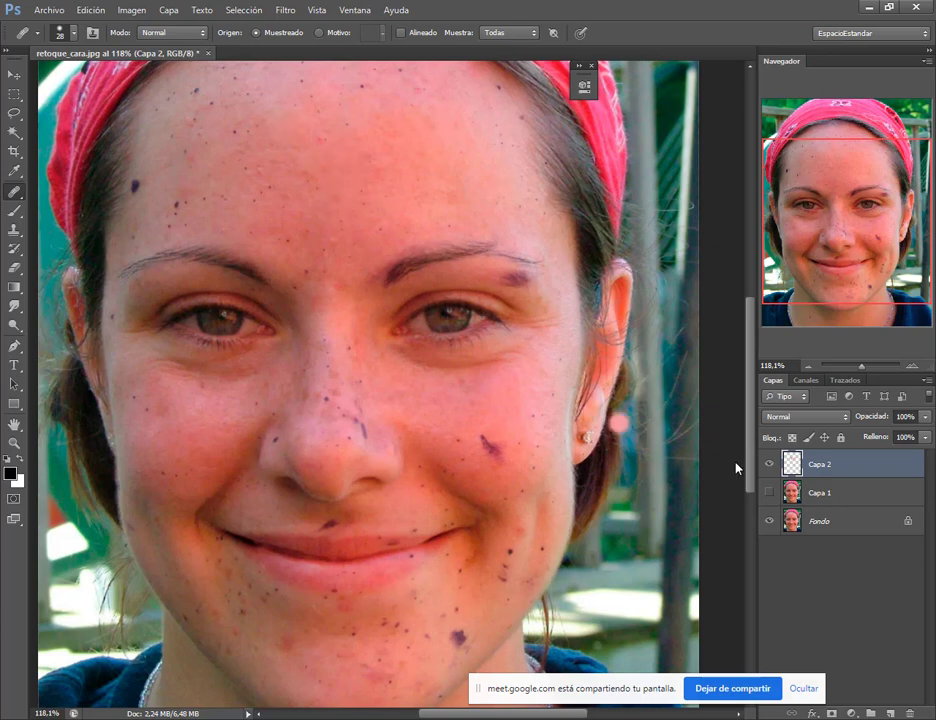
pyautogui.click(769, 522)
pyautogui.scroll(-2, 388, 166)
pyautogui.moveTo(436, 166); pyautogui.dragTo(443, 248)
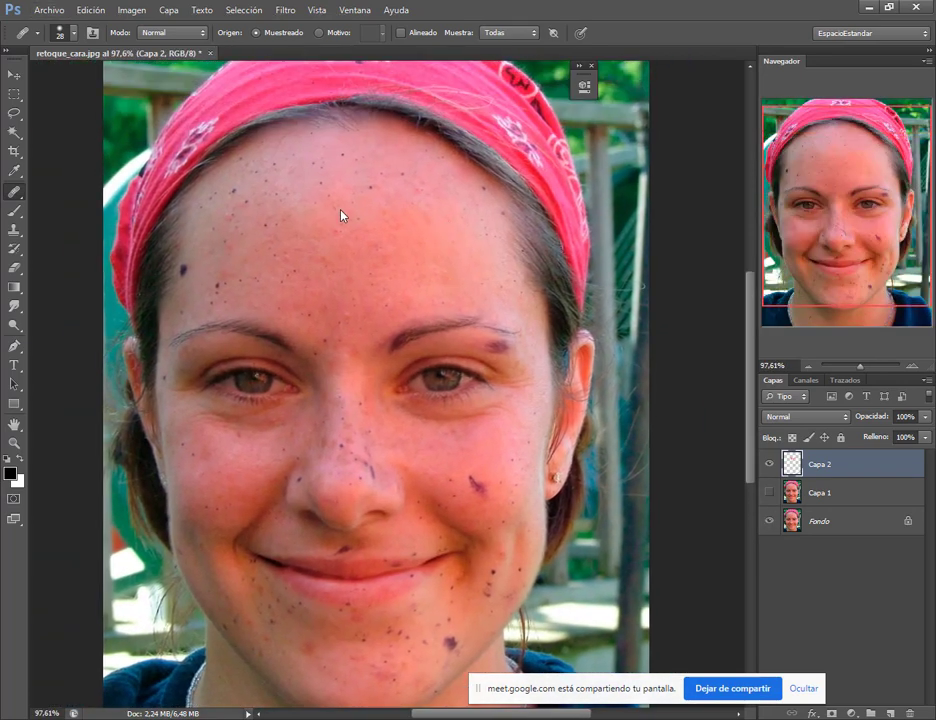
# Erase part of the forehead healing strokes from Capa 2 with a size 55 eraser, checking the layer with Fondo hidden before showing it again.
pyautogui.click(306, 204)
pyautogui.press('e')
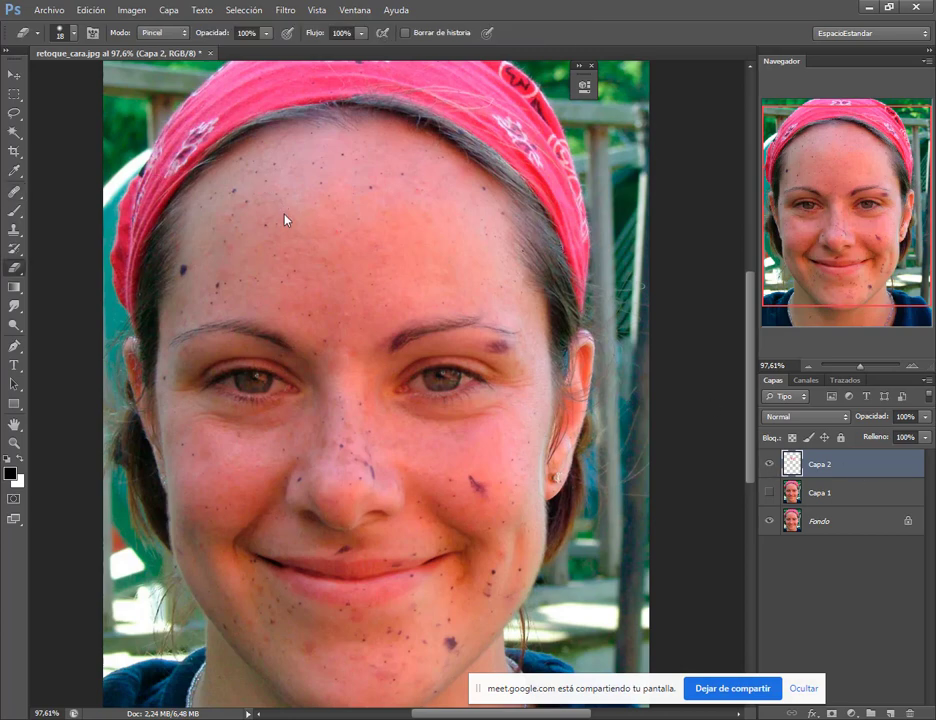
pyautogui.moveTo(310, 222); pyautogui.dragTo(319, 200)
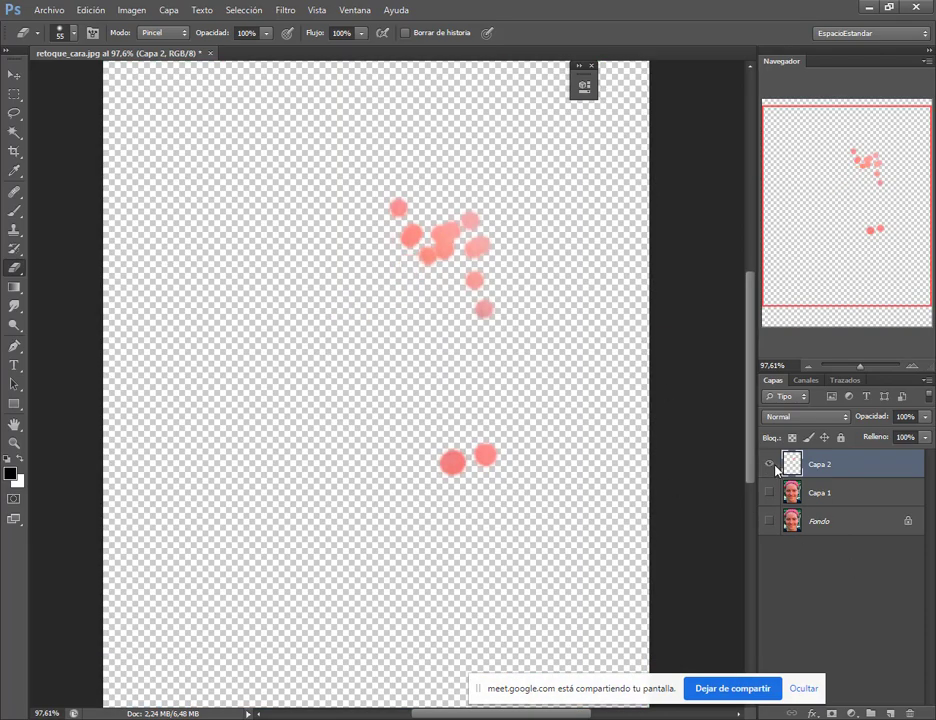
pyautogui.click(769, 521)
pyautogui.scroll(-1, 512, 312)
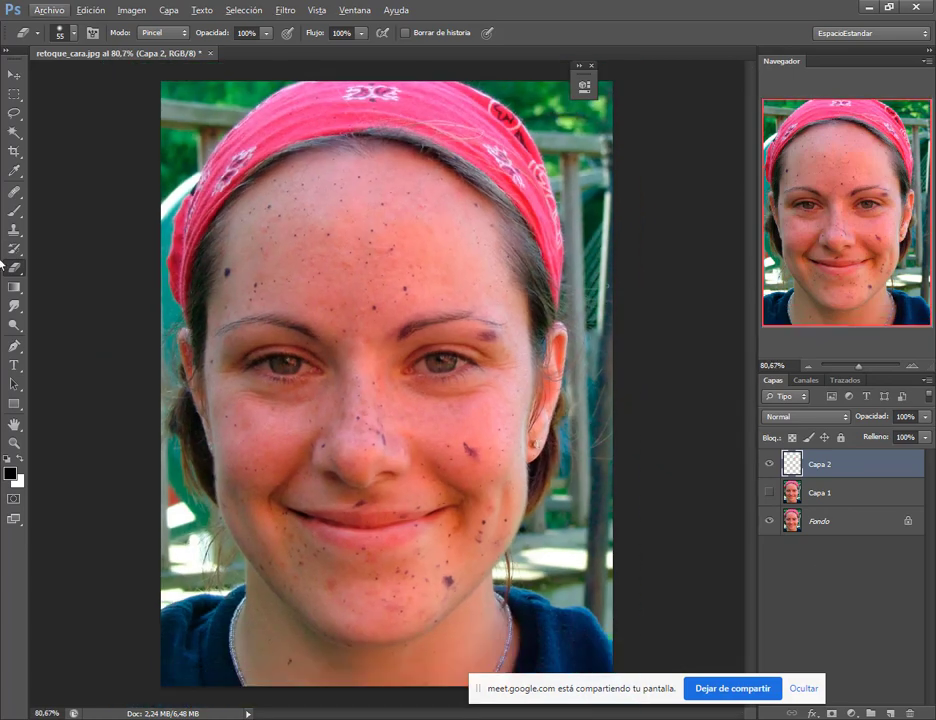
# Reselect the Pincel corrector and switch to the Google Meet call in Chrome to check the chat.
pyautogui.click(14, 196)
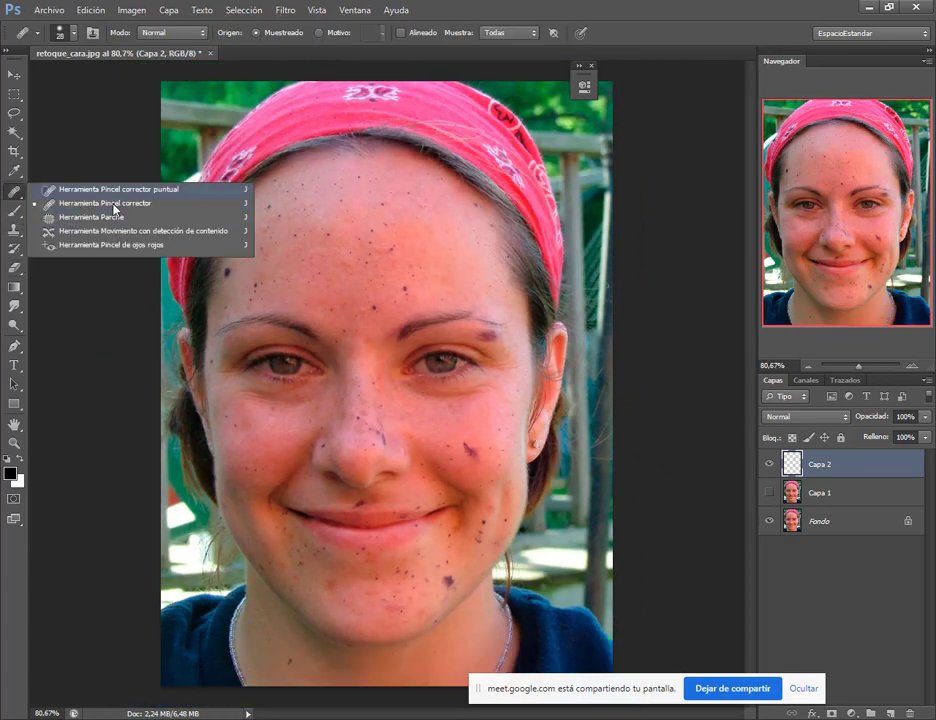
pyautogui.click(529, 5)
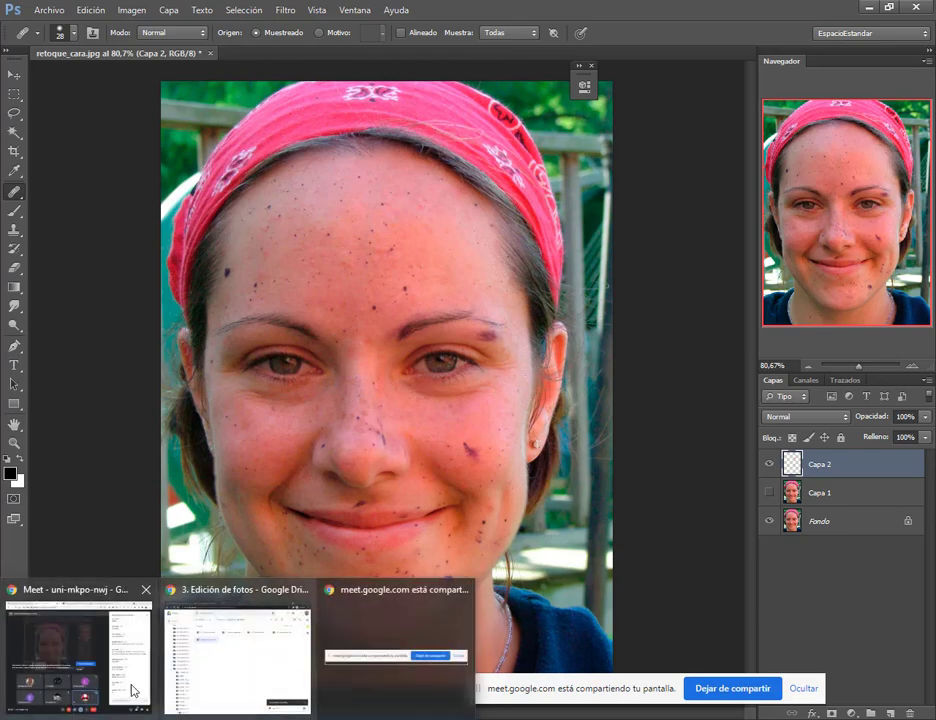
pyautogui.click(130, 682)
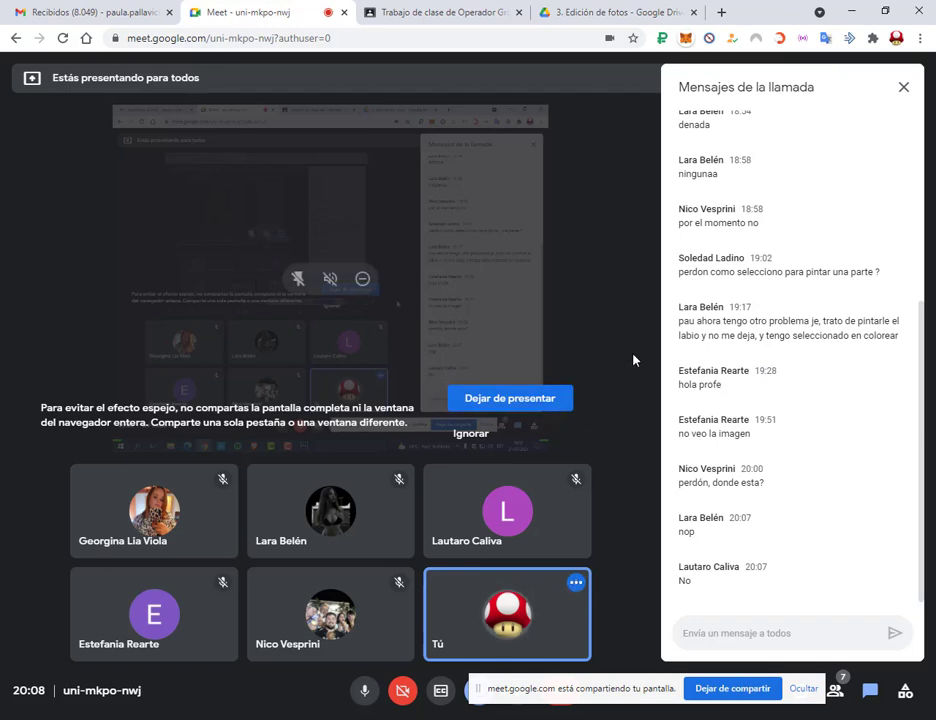
# Switch to the 3. Edición de fotos folder in Google Drive and refresh its listing.
pyautogui.click(612, 13)
pyautogui.click(363, 313)
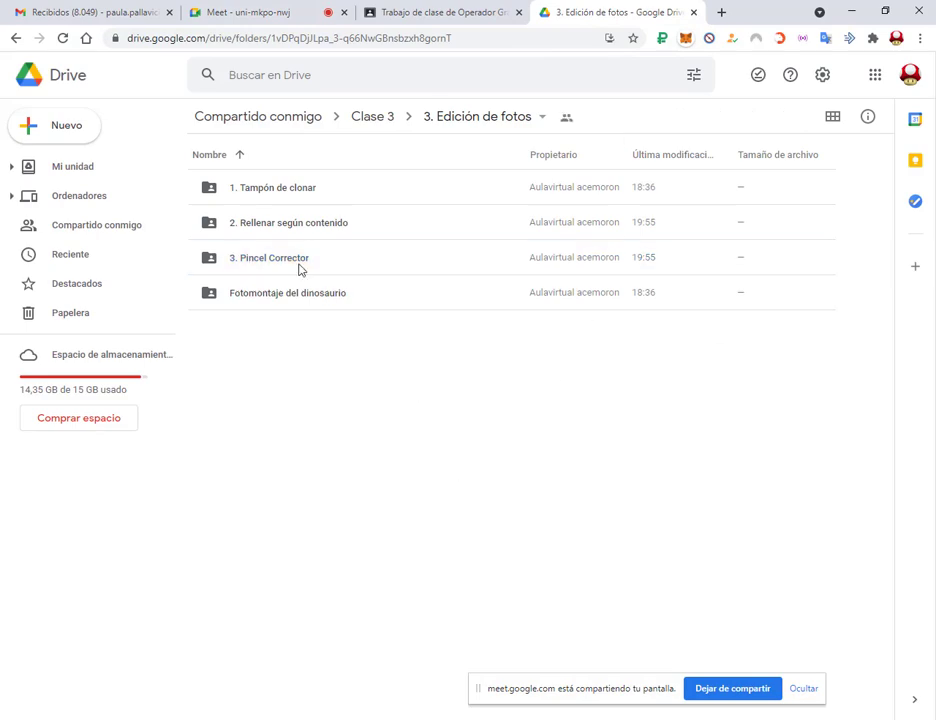
pyautogui.click(533, 418)
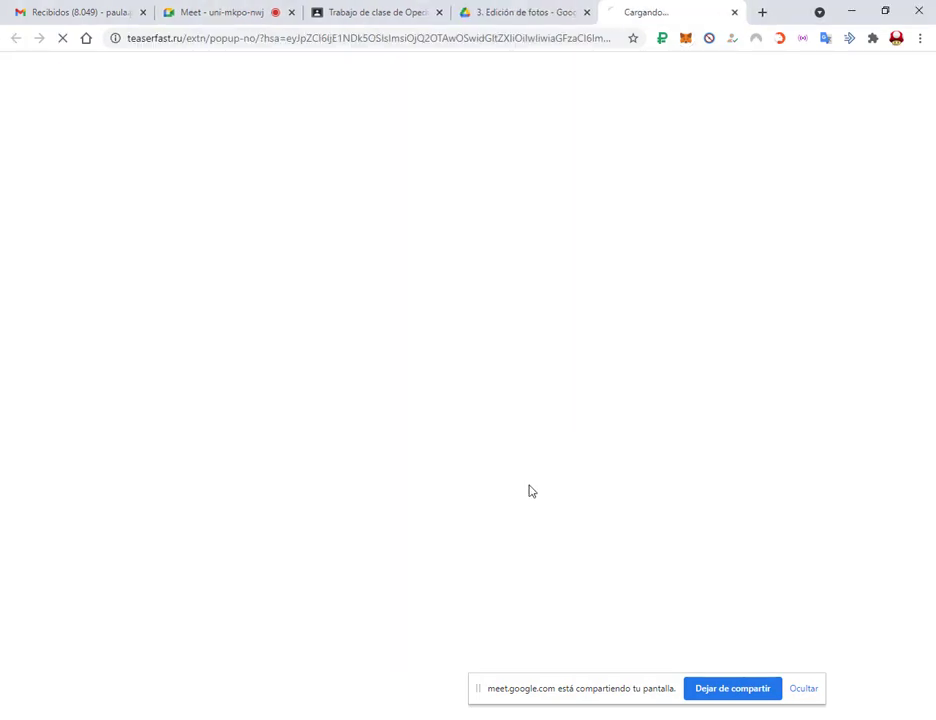
pyautogui.click(525, 6)
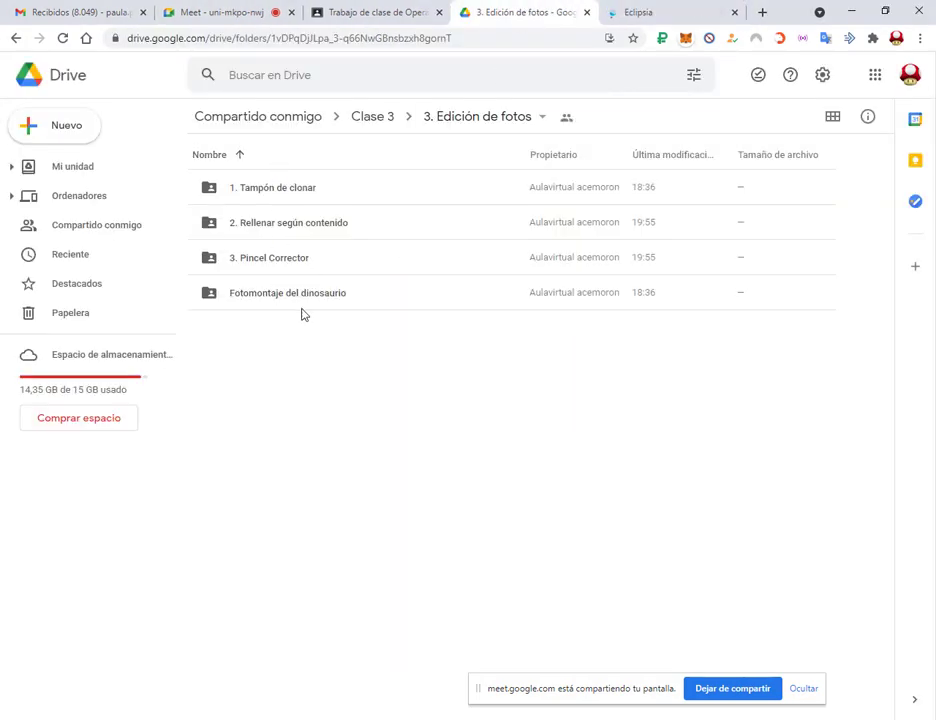
pyautogui.click(63, 39)
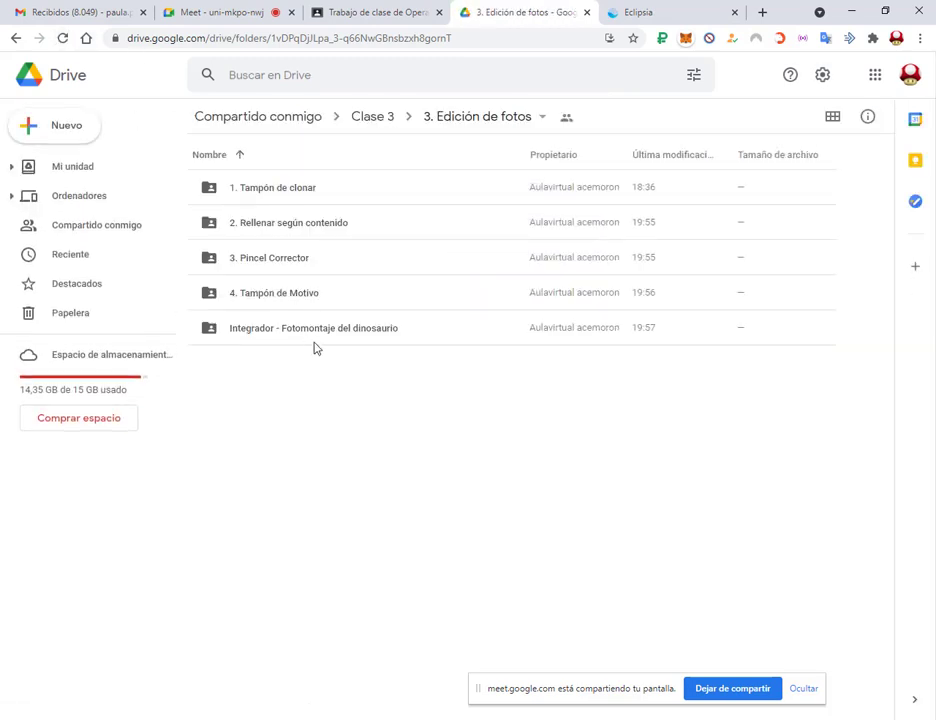
# Look at the Clase 3 assignment in Google Classroom, then return to the Drive folder and reload it.
pyautogui.click(305, 295)
pyautogui.click(383, 8)
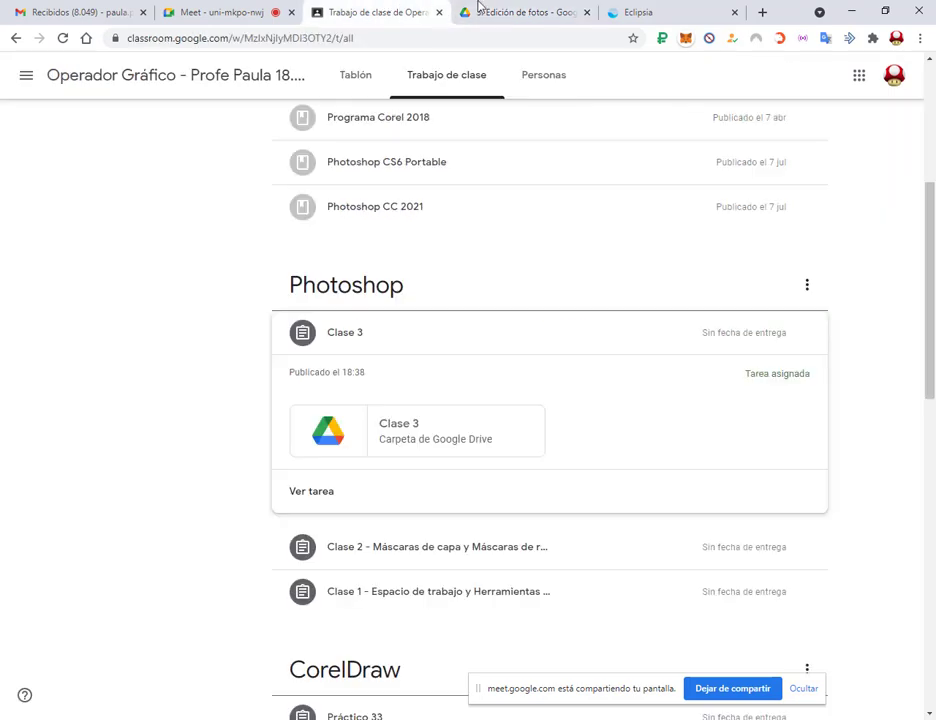
pyautogui.click(478, 8)
pyautogui.click(63, 39)
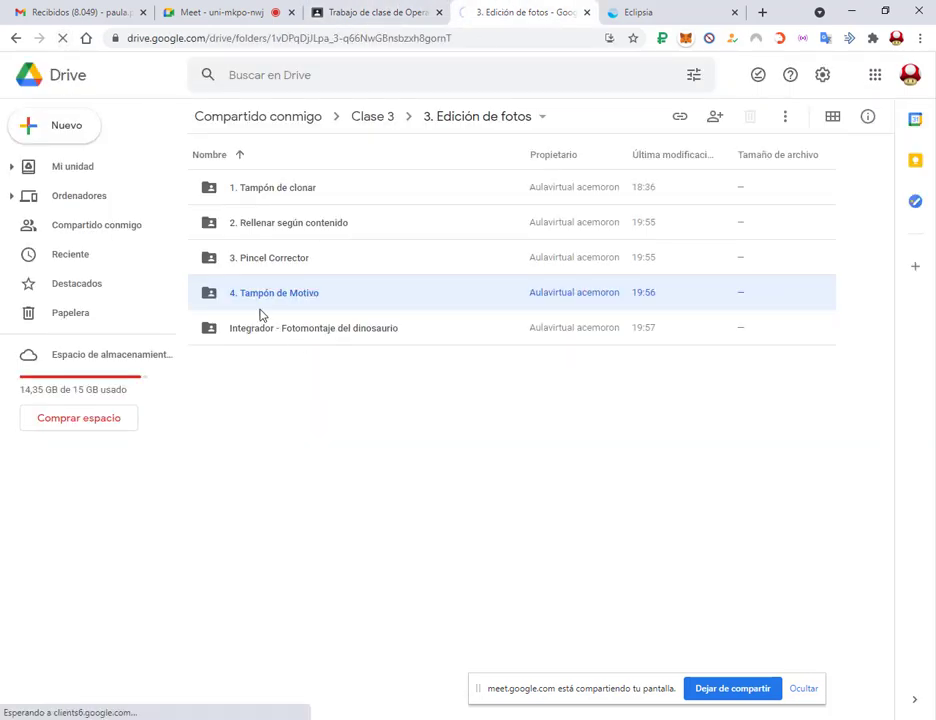
# Download the 4. Tampón de Motivo folder from Google Drive.
pyautogui.click(254, 299)
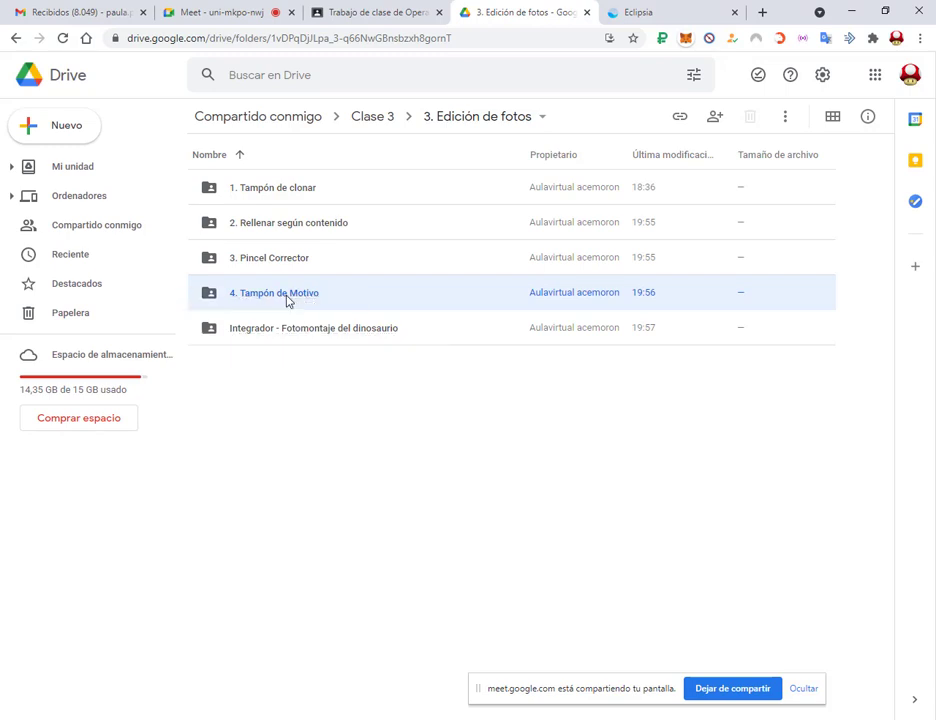
pyautogui.click(269, 435)
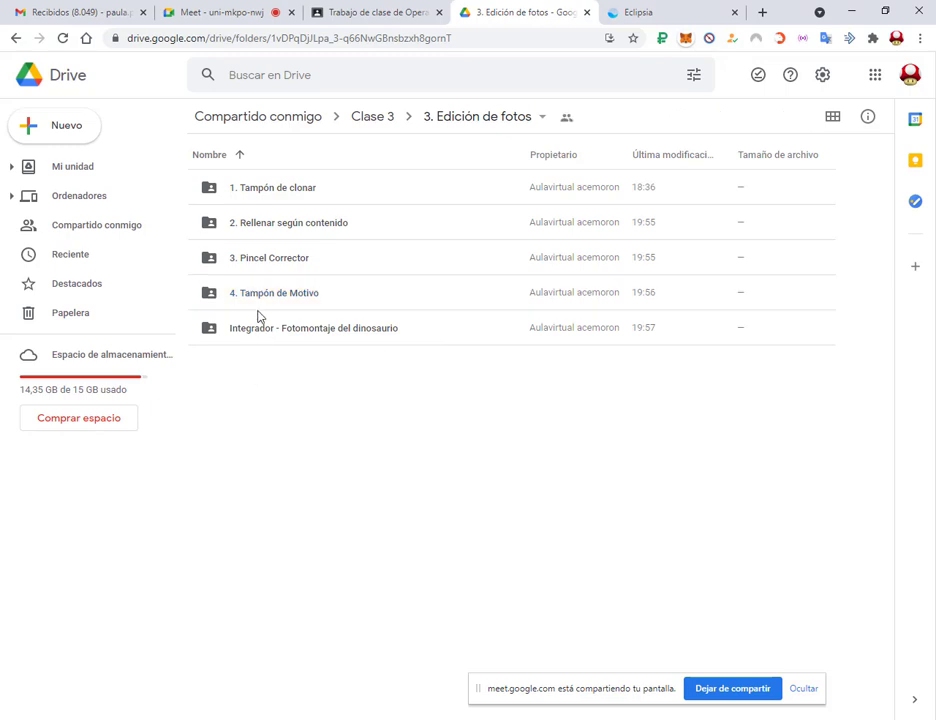
pyautogui.click(265, 295)
pyautogui.rightClick(266, 293)
pyautogui.click(326, 594)
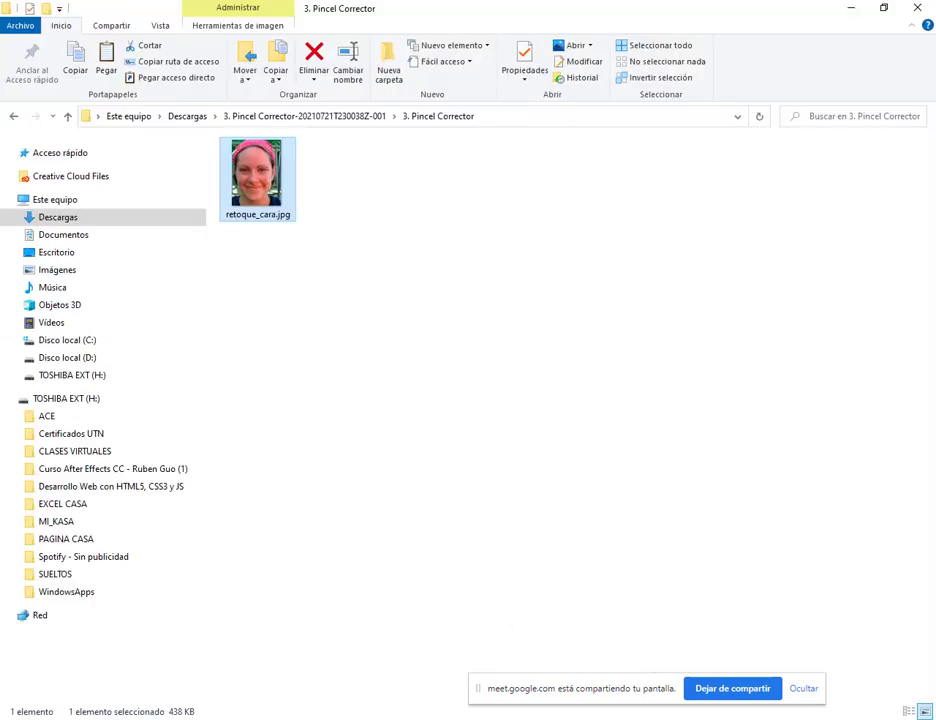
# Switch to File Explorer and delete the 3. Pincel Corrector-20210721T230038Z-001 folder from Descargas.
pyautogui.click(205, 117)
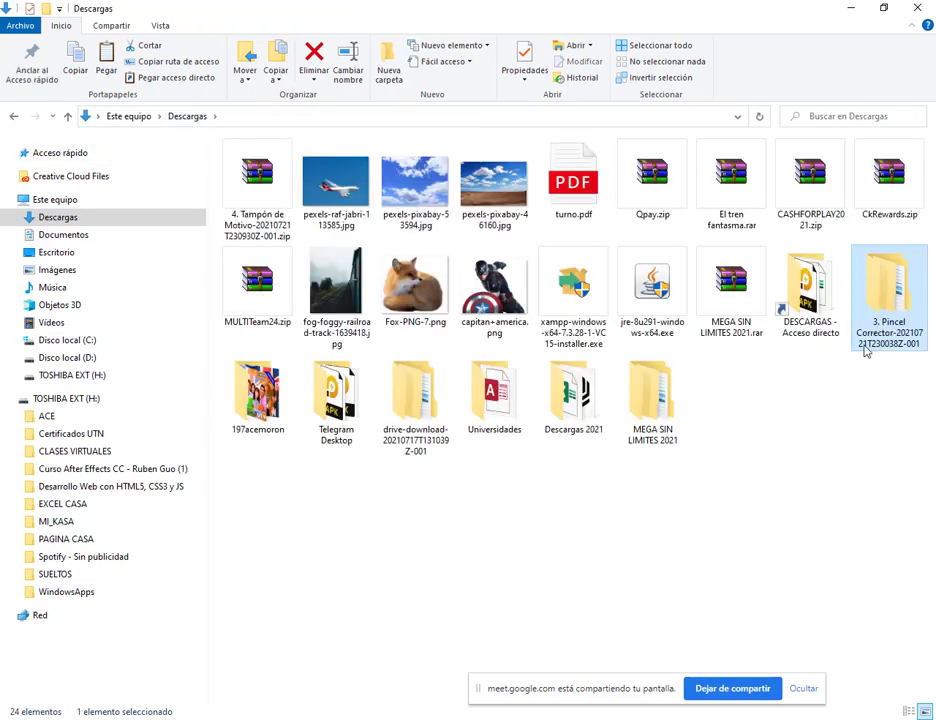
pyautogui.press('Delete')
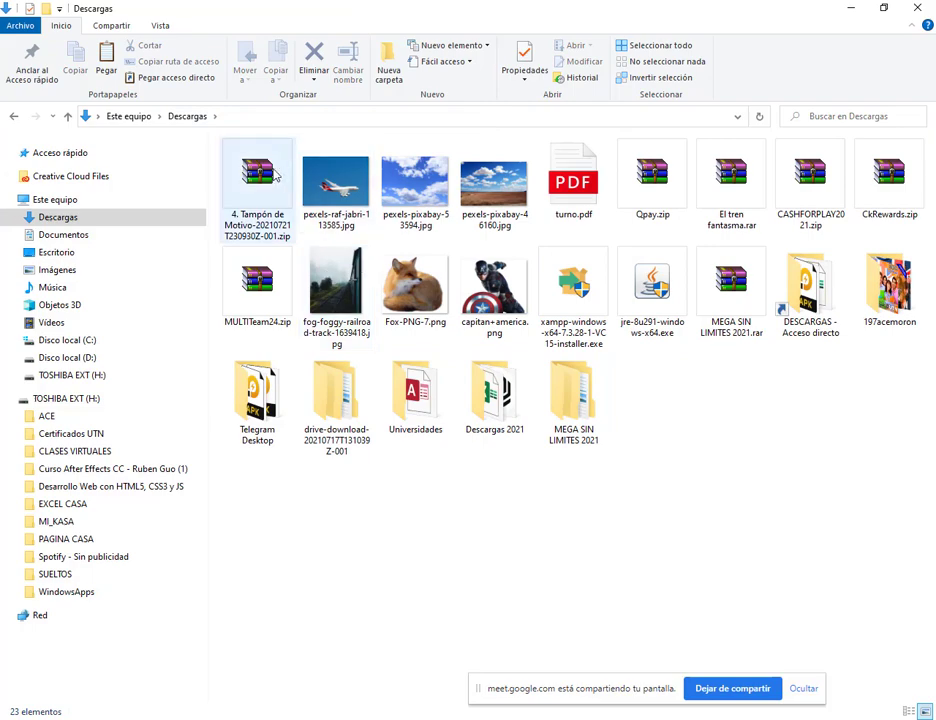
# Extract the 4. Tampón de Motivo zip directly into Descargas and delete the archive.
pyautogui.rightClick(258, 172)
pyautogui.click(179, 227)
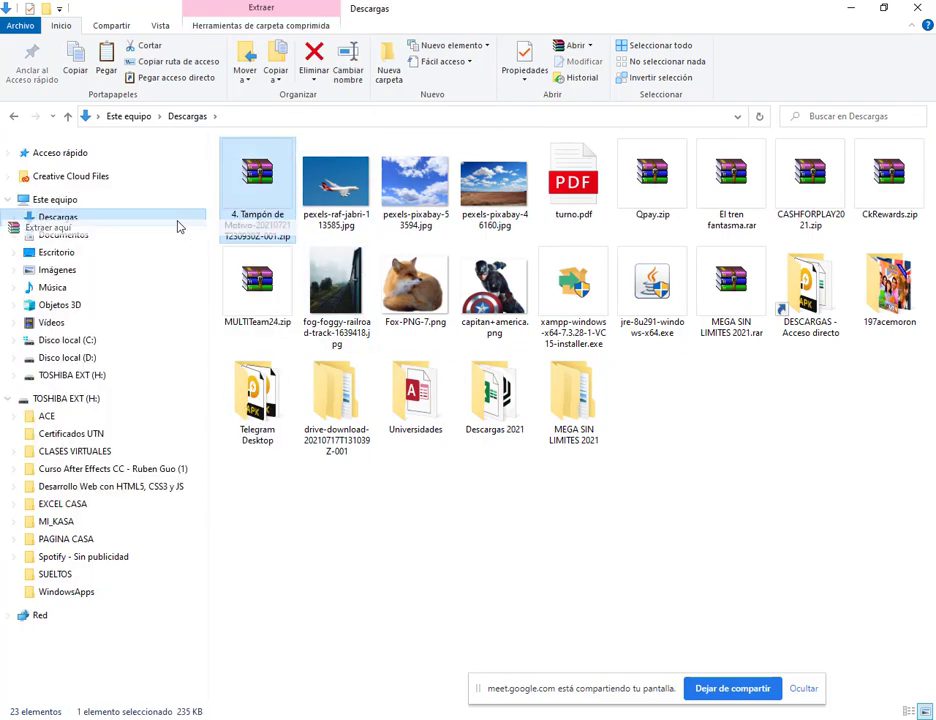
pyautogui.press('Delete')
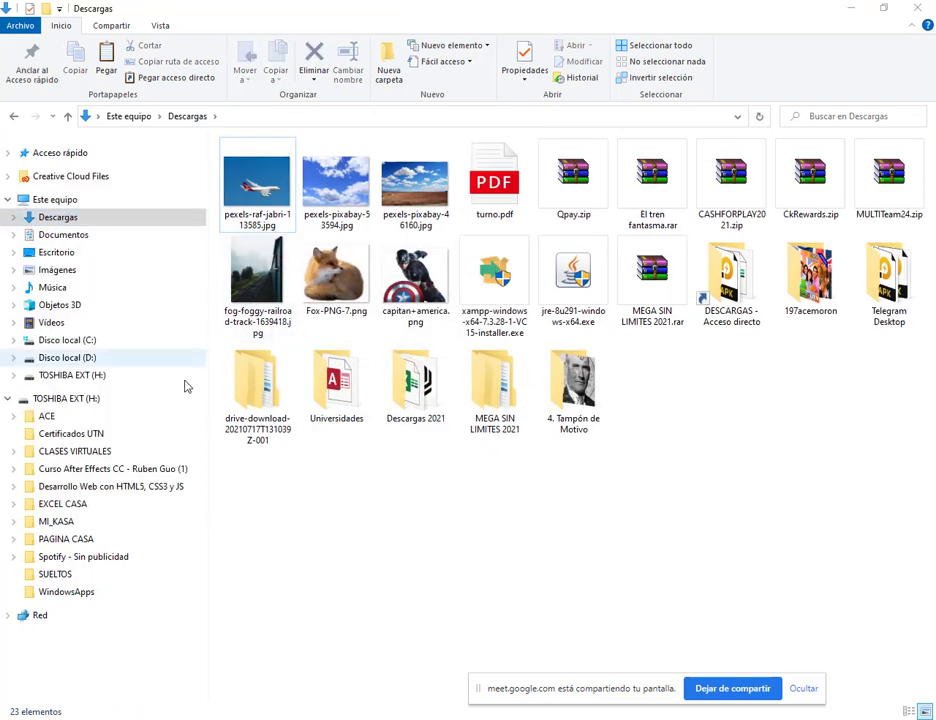
# Open sello.tif from the 4. Tampón de Motivo folder in Photoshop as a separate document.
pyautogui.doubleClick(573, 385)
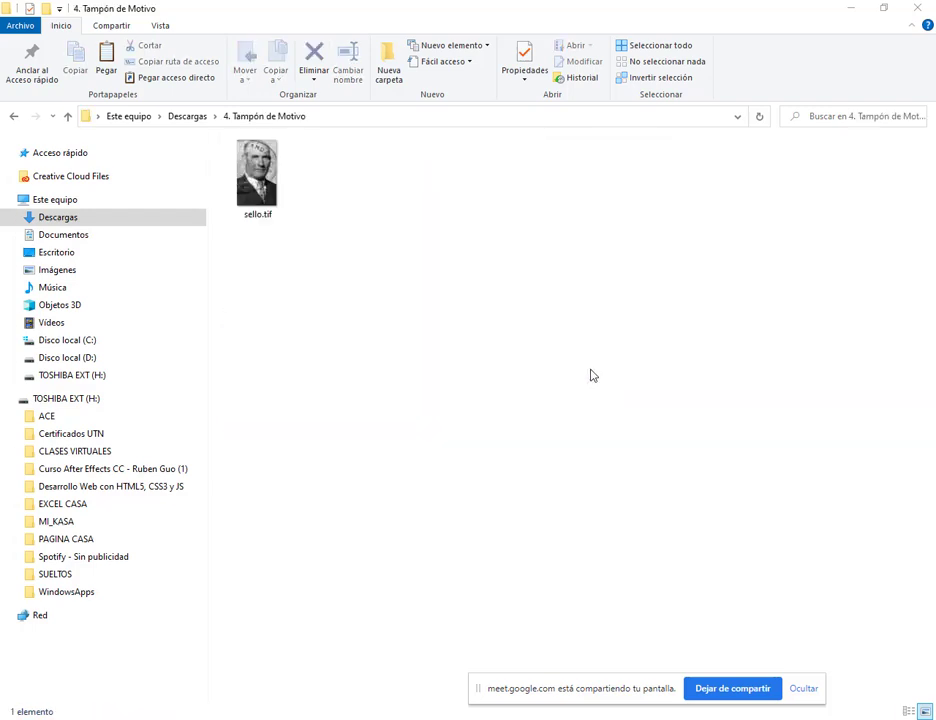
pyautogui.moveTo(263, 205); pyautogui.dragTo(450, 507)
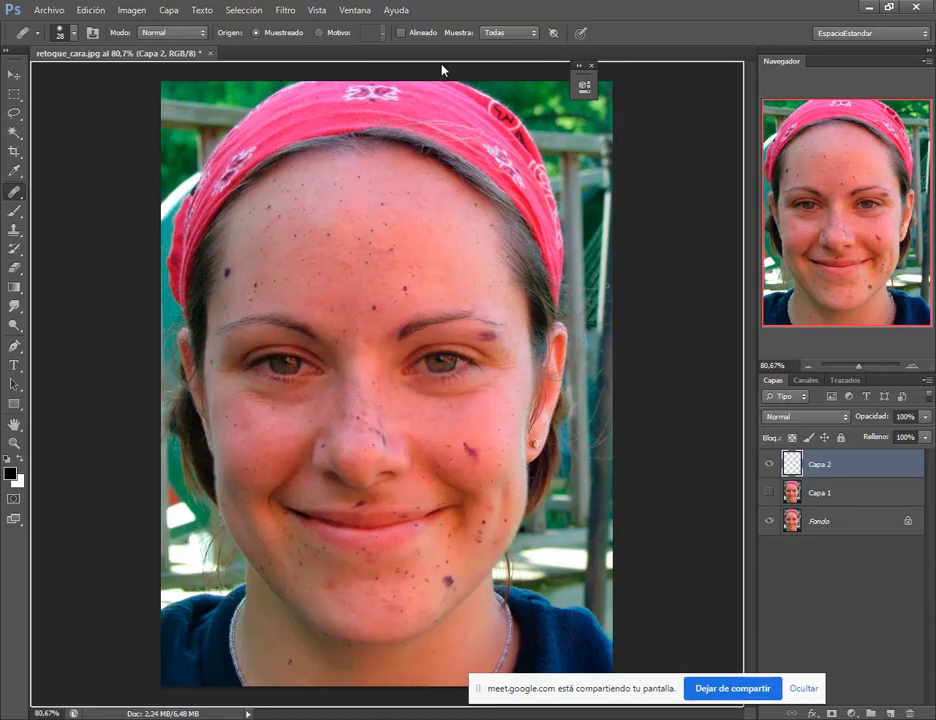
pyautogui.moveTo(442, 70); pyautogui.dragTo(441, 56)
pyautogui.click(535, 335)
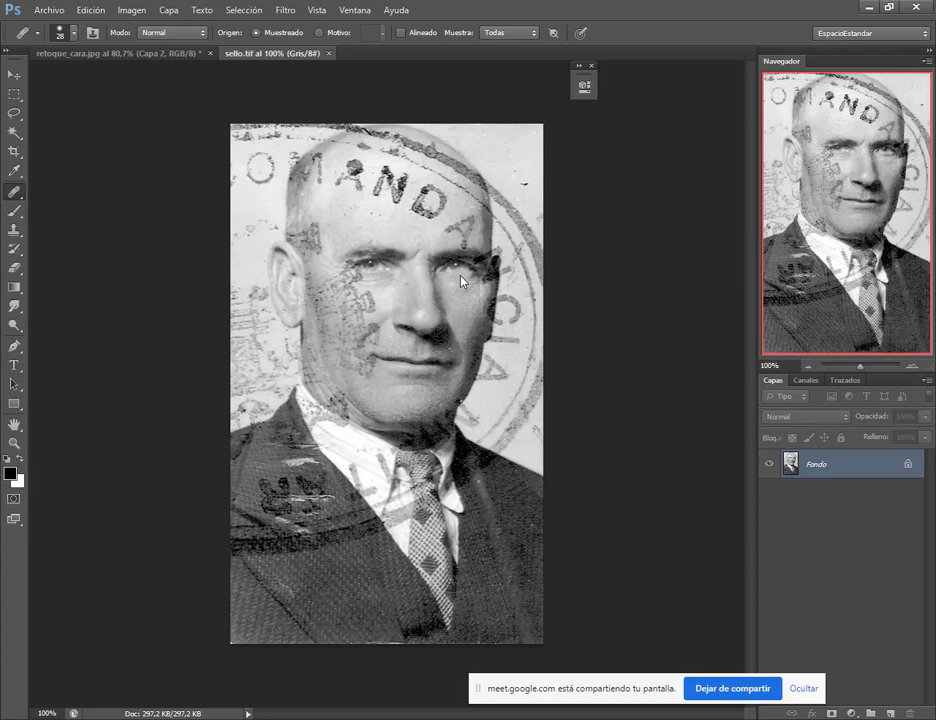
# Choose the Tampón de motivo tool for the stamped portrait.
pyautogui.moveTo(372, 328); pyautogui.dragTo(377, 312)
pyautogui.click(341, 494)
pyautogui.click(497, 158)
pyautogui.click(14, 229)
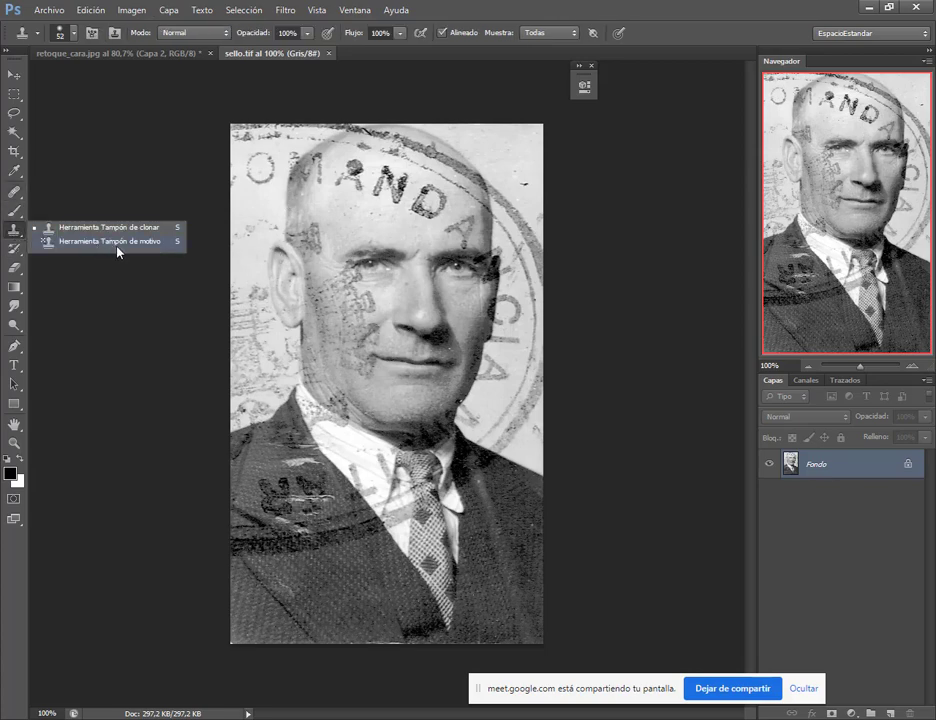
pyautogui.click(117, 251)
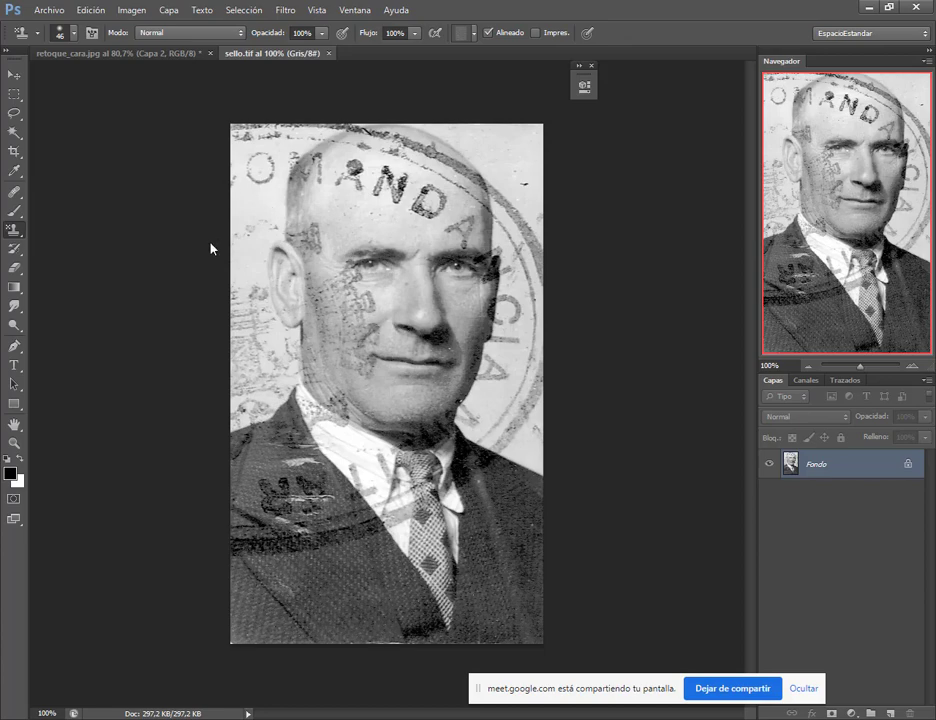
# Make a small rectangular marquee selection of clean background just below the stamped letter O beside the man's head.
pyautogui.click(16, 94)
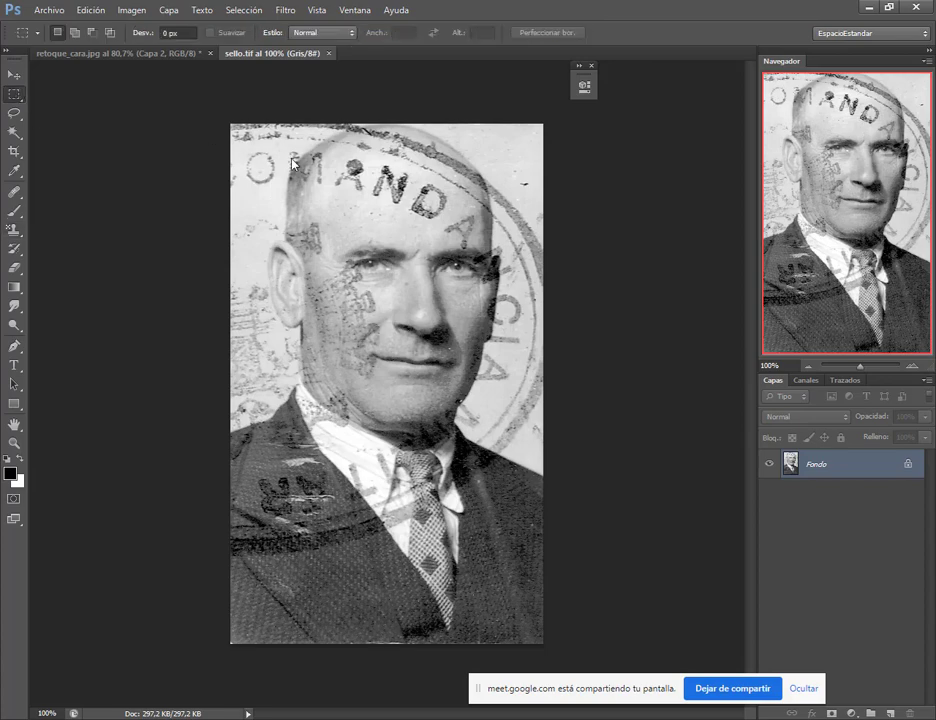
pyautogui.scroll(4, 292, 163)
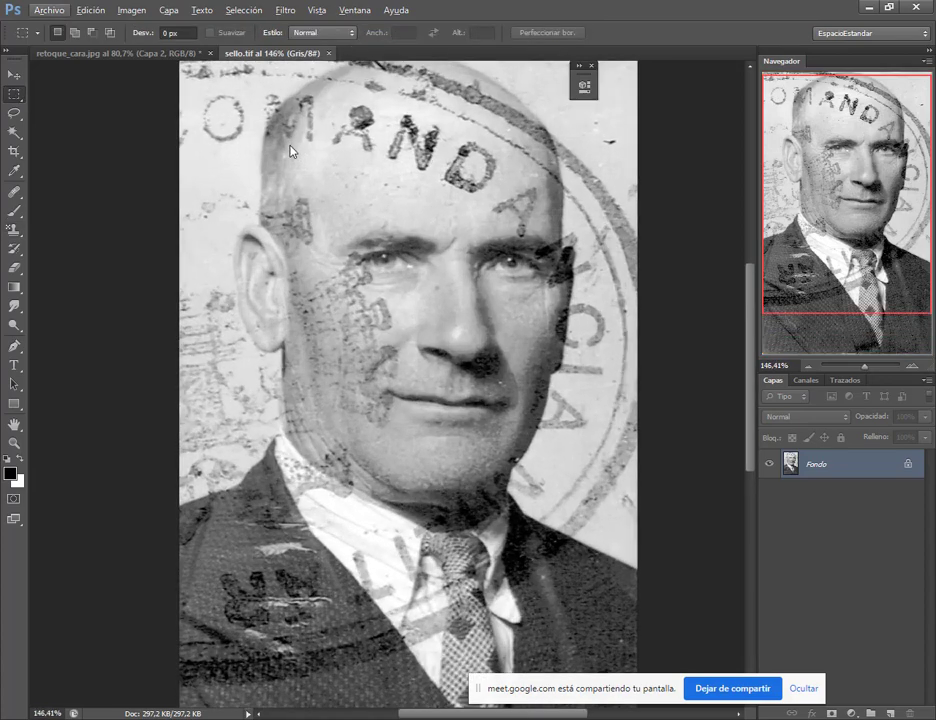
pyautogui.moveTo(351, 192); pyautogui.dragTo(338, 270)
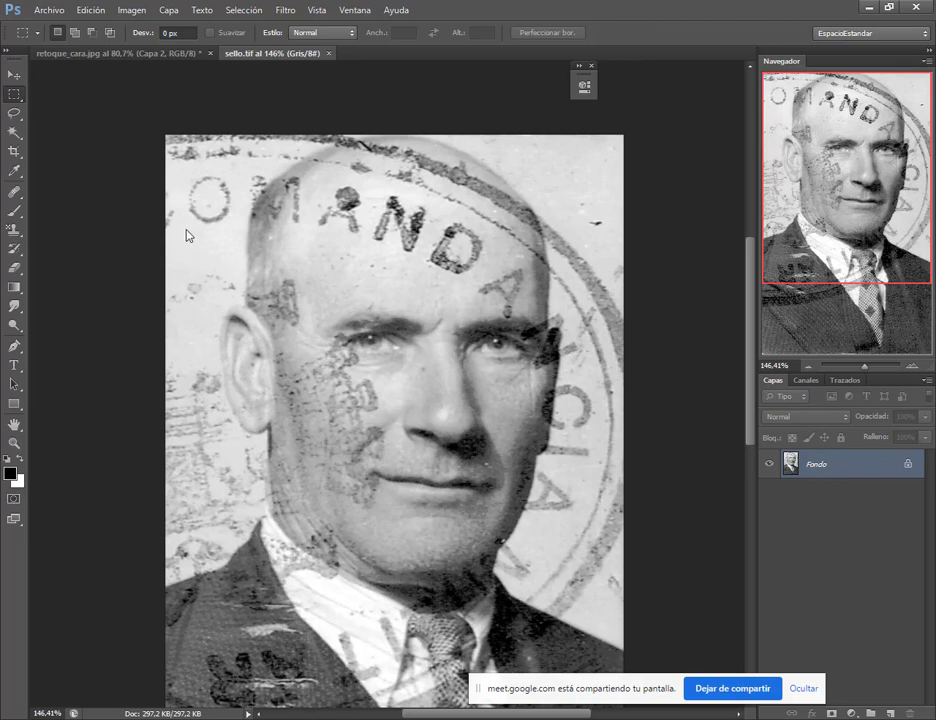
pyautogui.moveTo(184, 229); pyautogui.dragTo(228, 264)
pyautogui.moveTo(231, 267); pyautogui.dragTo(231, 267)
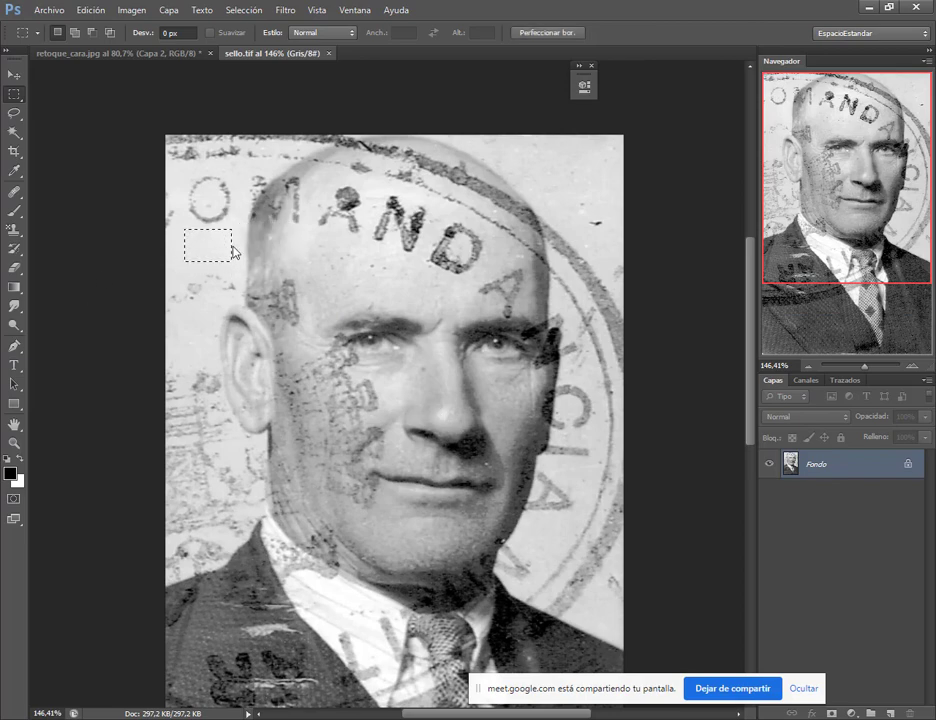
# Define the selected background patch as a pattern named SelloFondo.
pyautogui.click(92, 11)
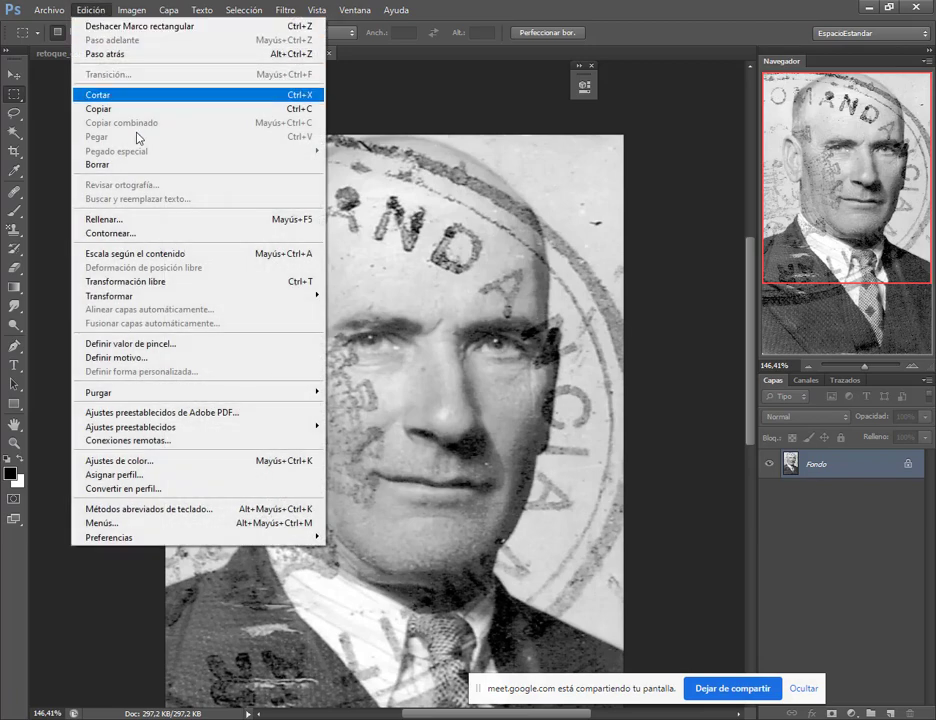
pyautogui.click(123, 360)
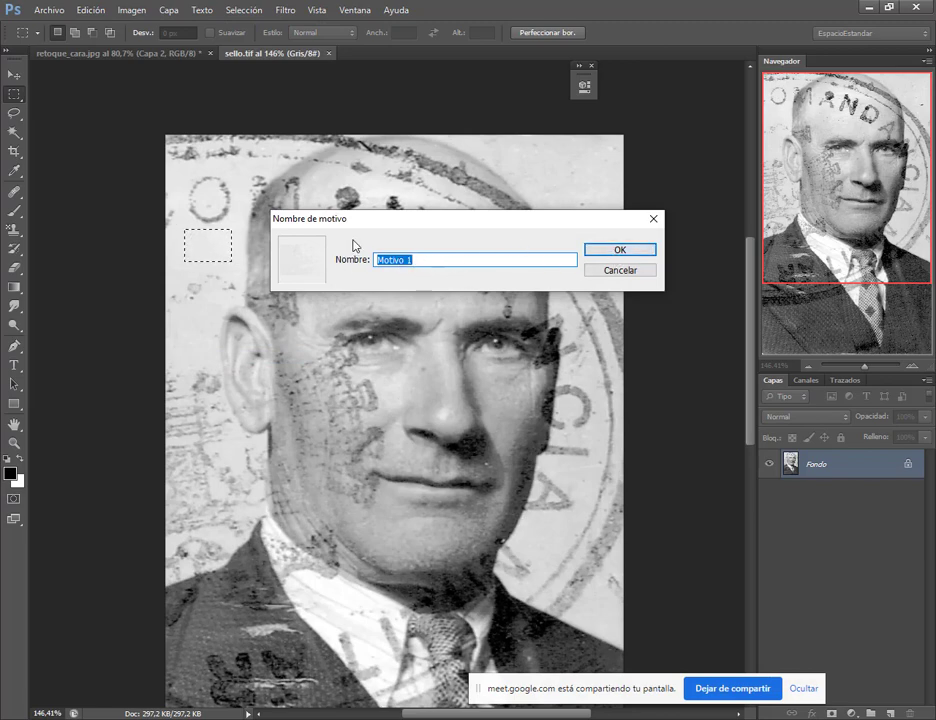
pyautogui.write('Sell')
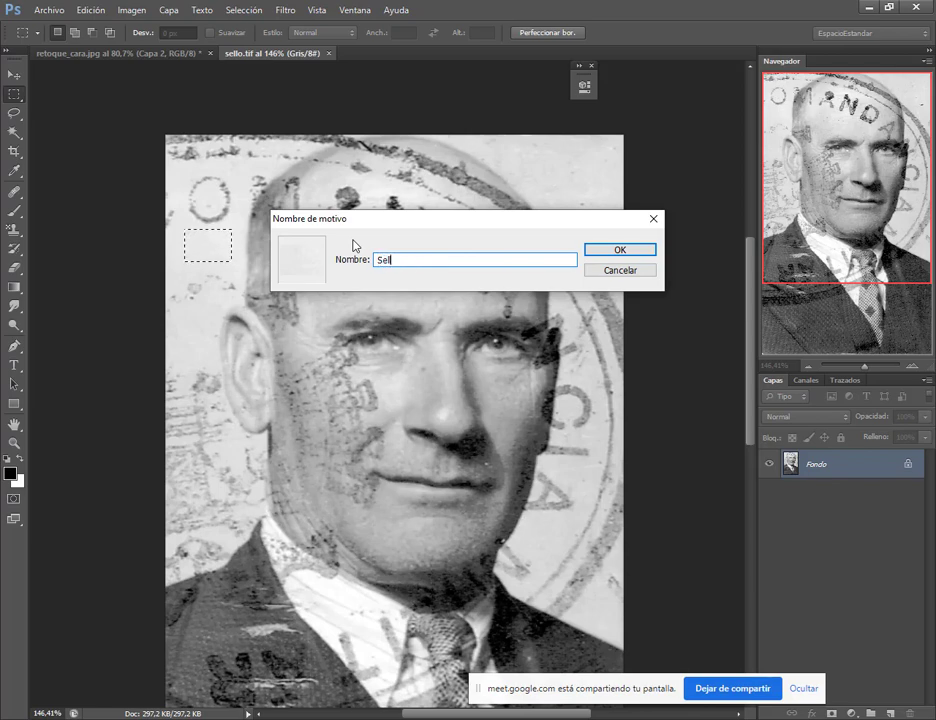
pyautogui.write('oFondo')
pyautogui.click(620, 251)
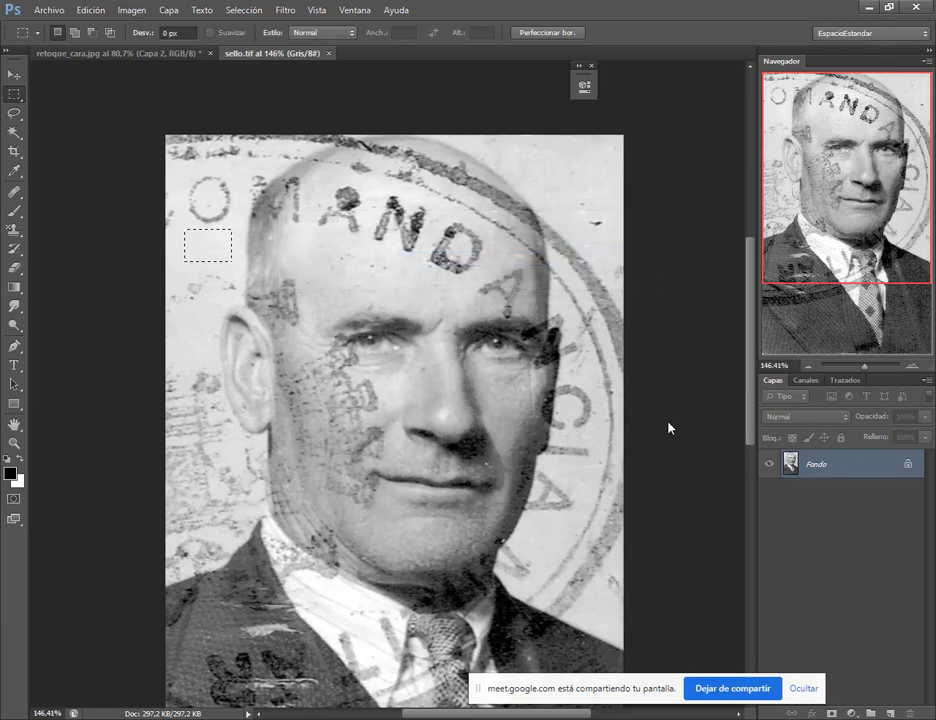
# Deselect the background patch and add a new empty layer above Fondo.
pyautogui.click(250, 12)
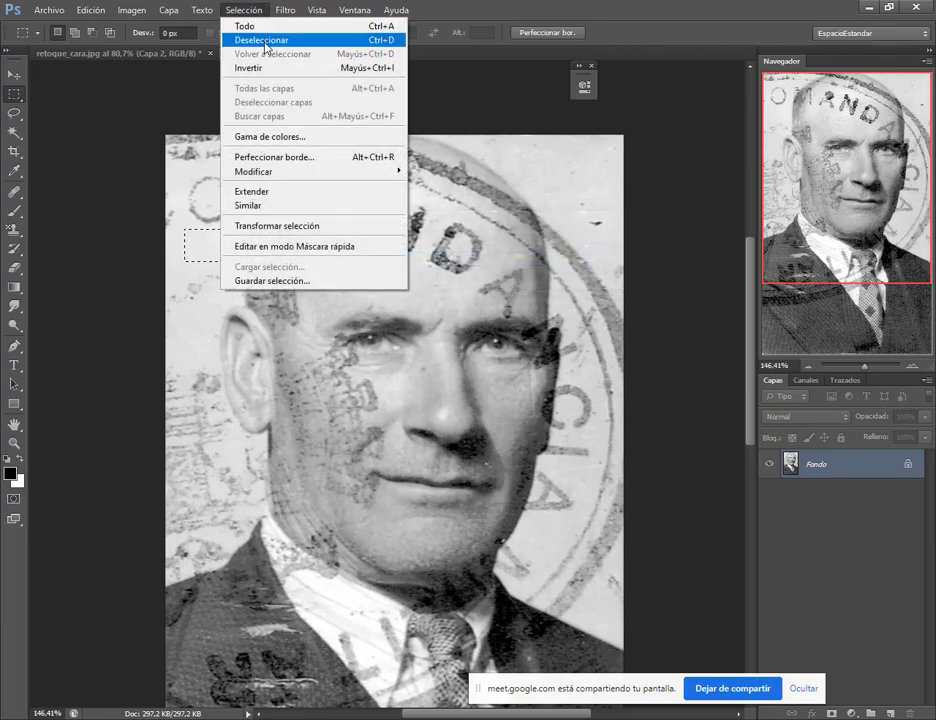
pyautogui.click(265, 41)
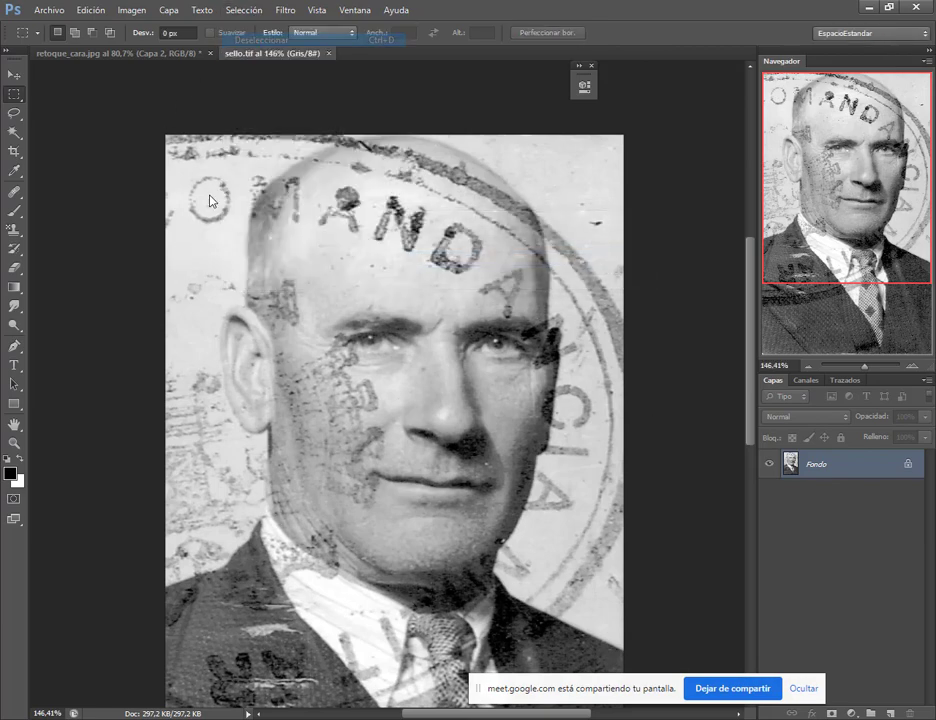
pyautogui.click(892, 713)
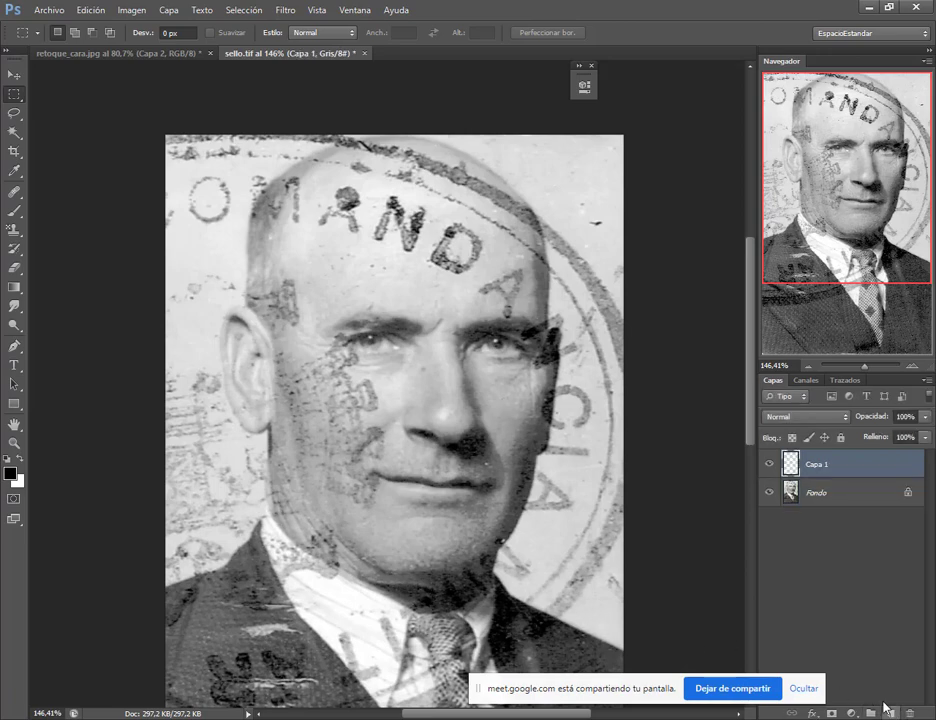
# Activate the Tampón de motivo tool and choose the SelloFondo pattern for it.
pyautogui.click(16, 229)
pyautogui.rightClick(14, 229)
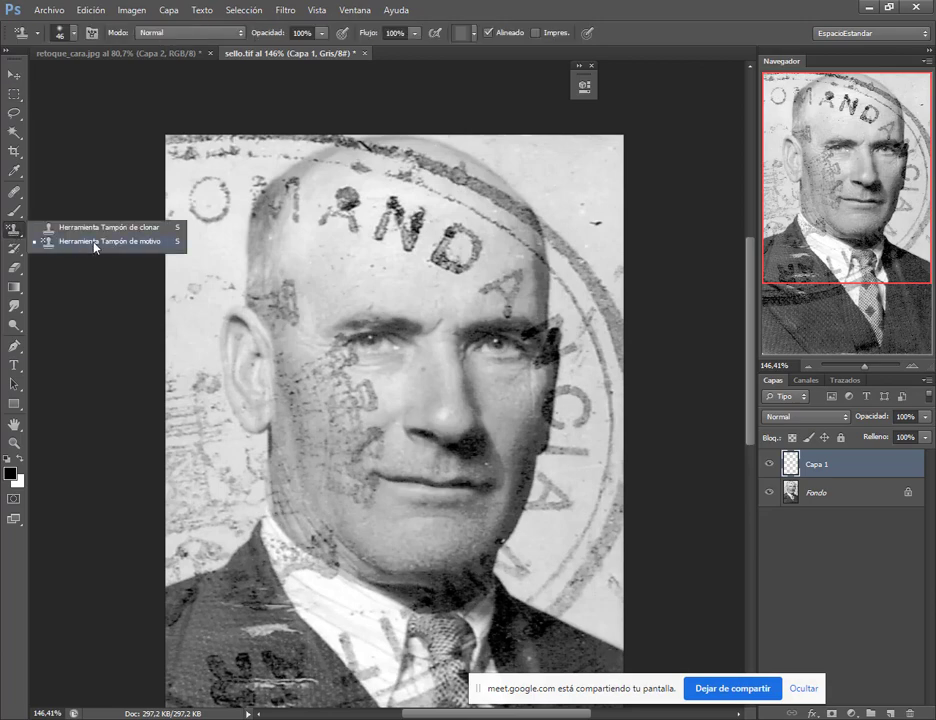
pyautogui.click(96, 243)
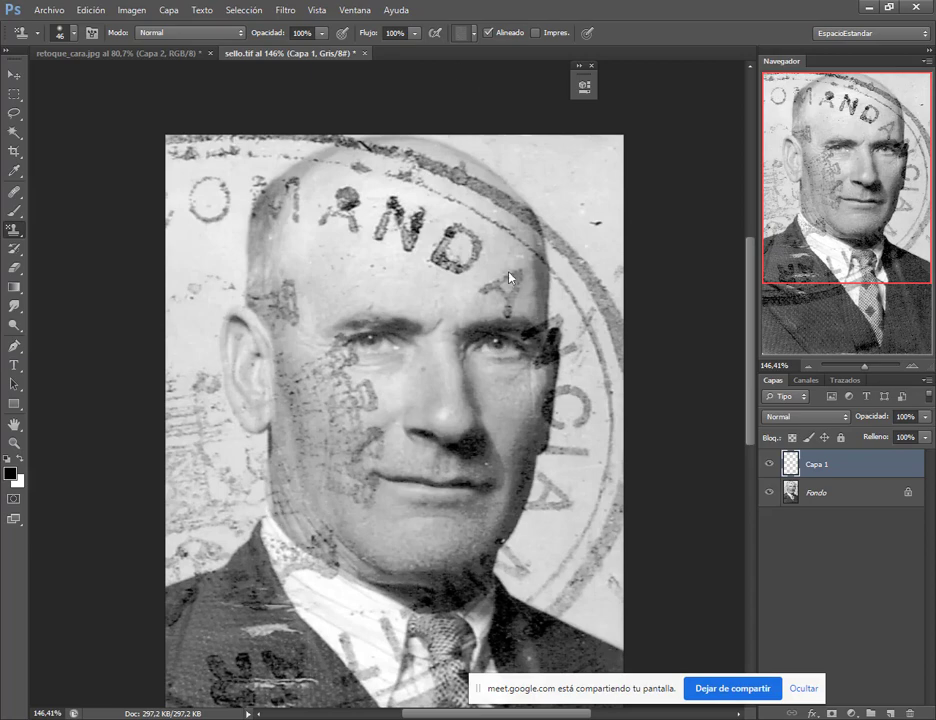
pyautogui.click(475, 38)
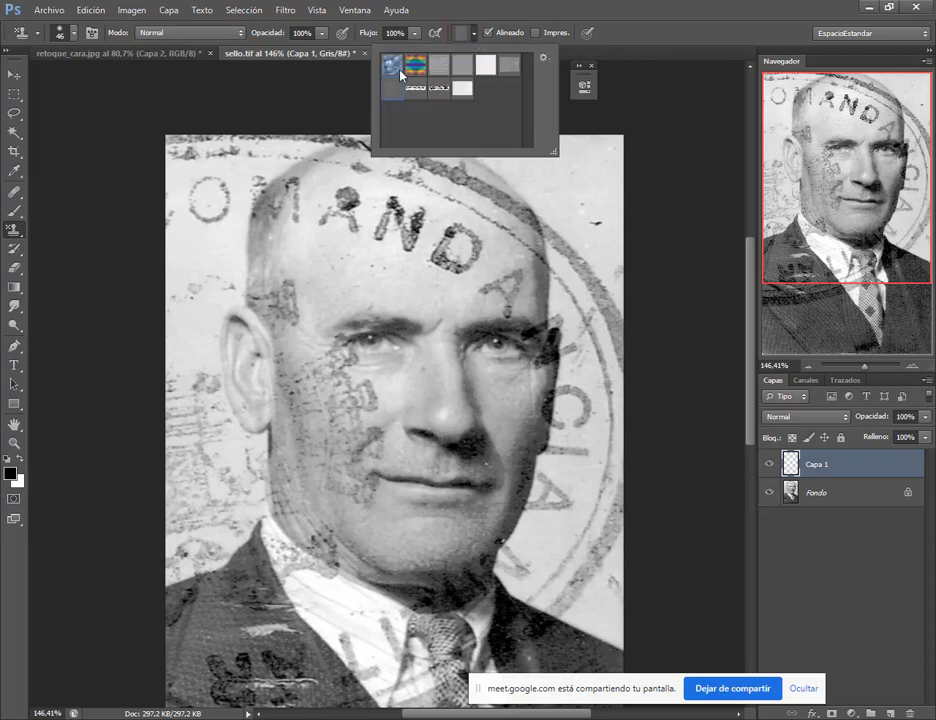
pyautogui.click(465, 92)
pyautogui.click(572, 5)
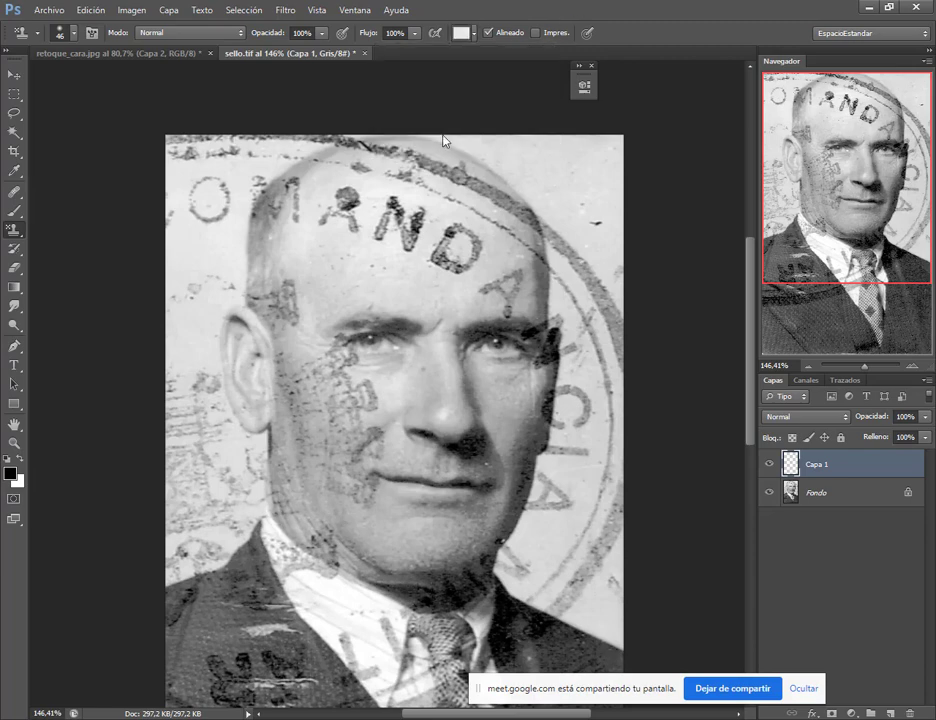
# Paint the background pattern over the stamped letter O beside the man's head on Capa 1.
pyautogui.click(212, 205)
pyautogui.rightClick(222, 217)
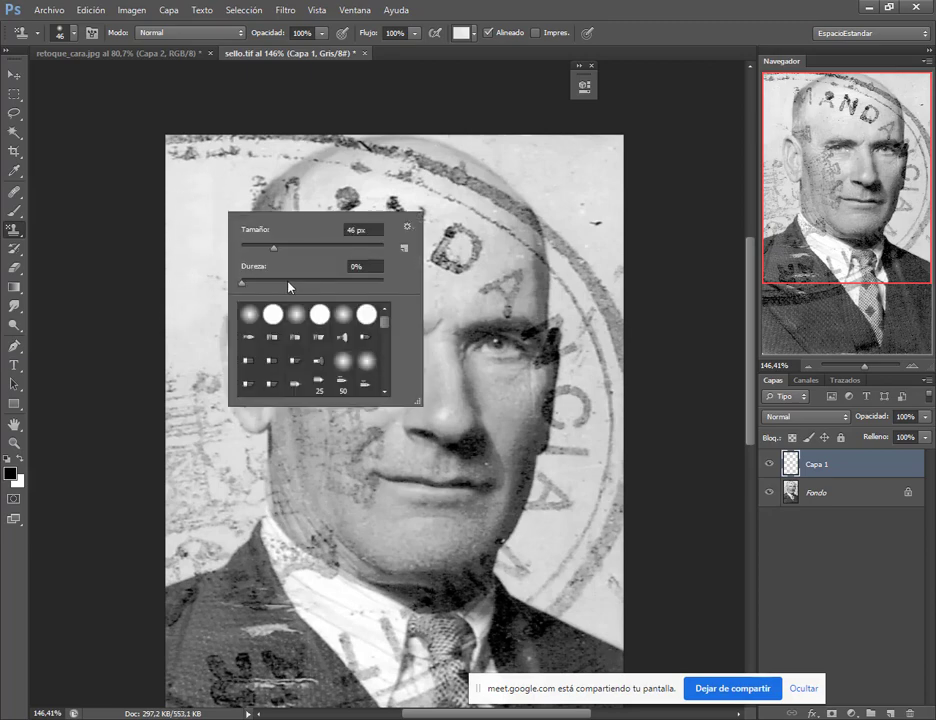
pyautogui.click(199, 204)
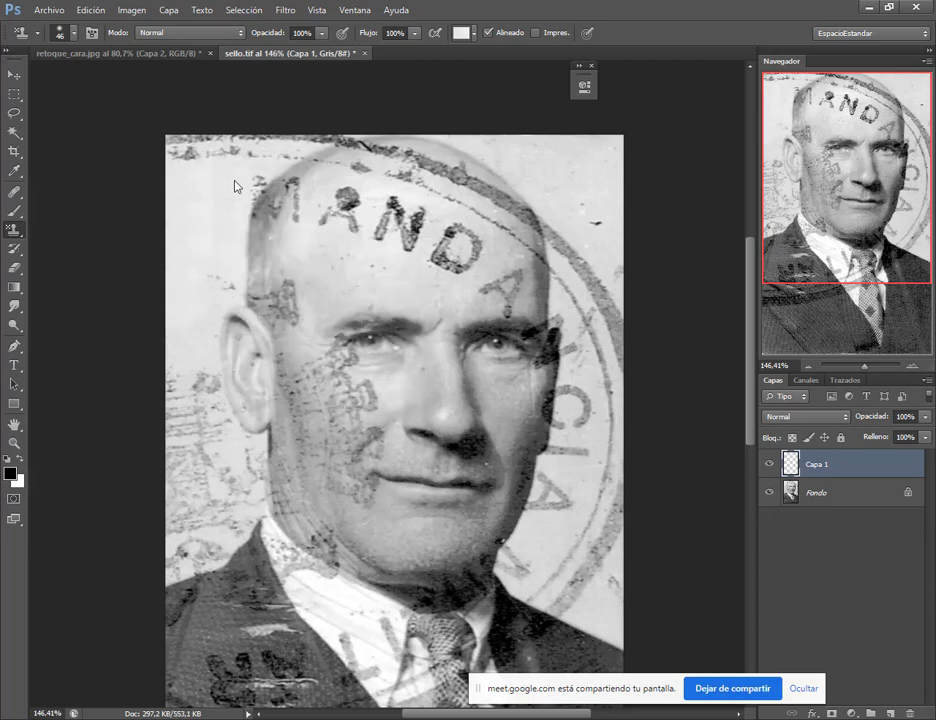
# Paint the SelloFondo pattern over the remaining stamp lines and letters in the background around the man's head and shoulders.
pyautogui.rightClick(276, 218)
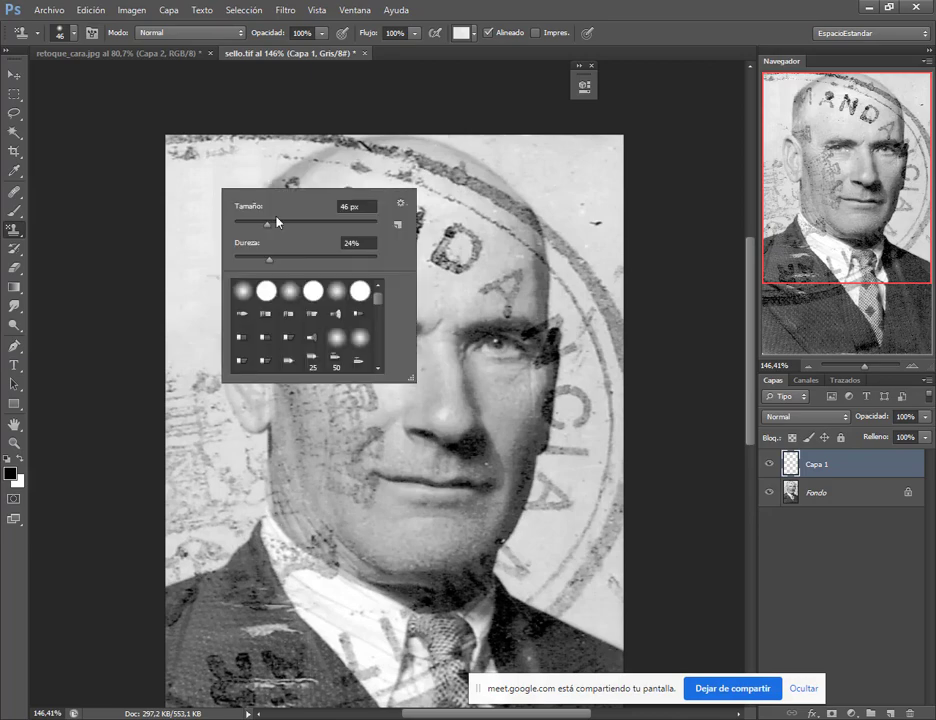
pyautogui.click(334, 258)
pyautogui.click(224, 182)
pyautogui.moveTo(258, 153)
pyautogui.mouseDown()
pyautogui.moveTo(268, 148)
pyautogui.moveTo(166, 139)
pyautogui.mouseUp()
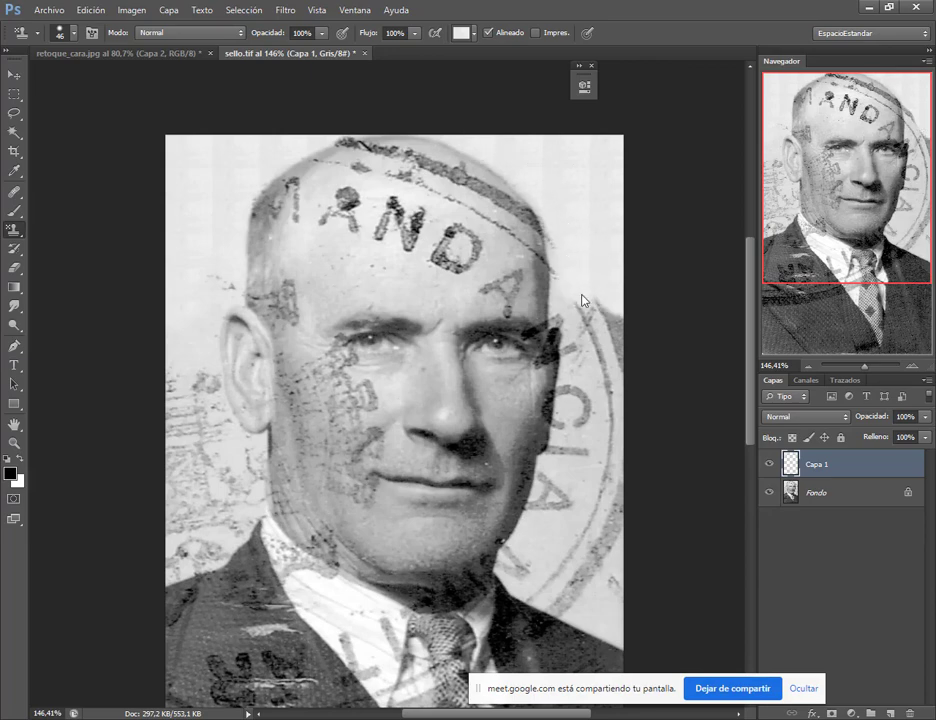
pyautogui.moveTo(600, 405); pyautogui.dragTo(618, 570)
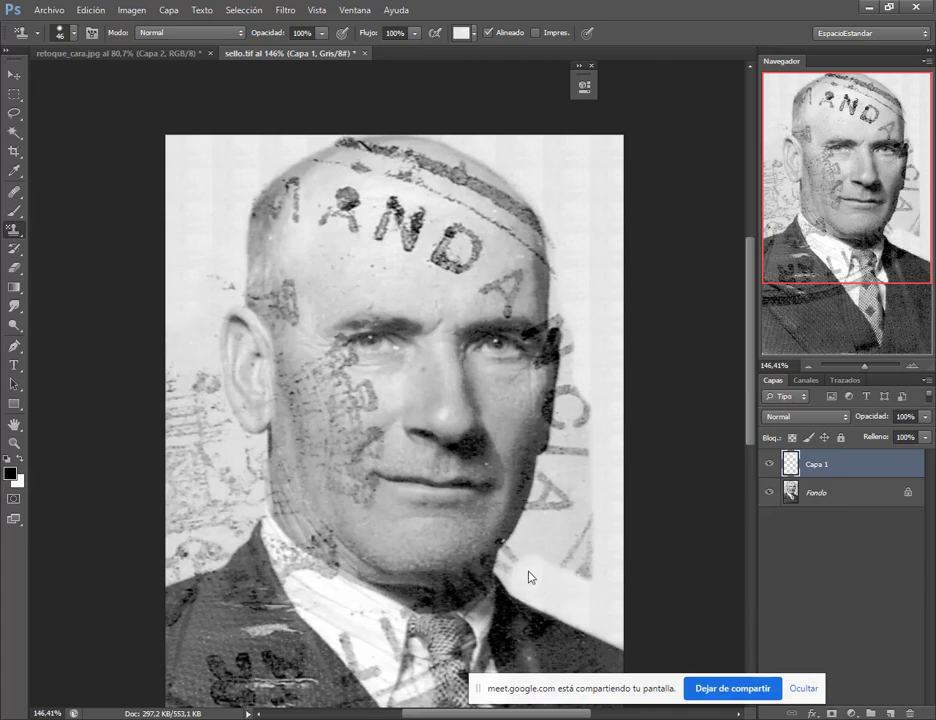
pyautogui.moveTo(524, 570)
pyautogui.mouseDown()
pyautogui.moveTo(547, 540)
pyautogui.moveTo(537, 548)
pyautogui.moveTo(582, 424)
pyautogui.moveTo(592, 328)
pyautogui.moveTo(572, 558)
pyautogui.mouseUp()
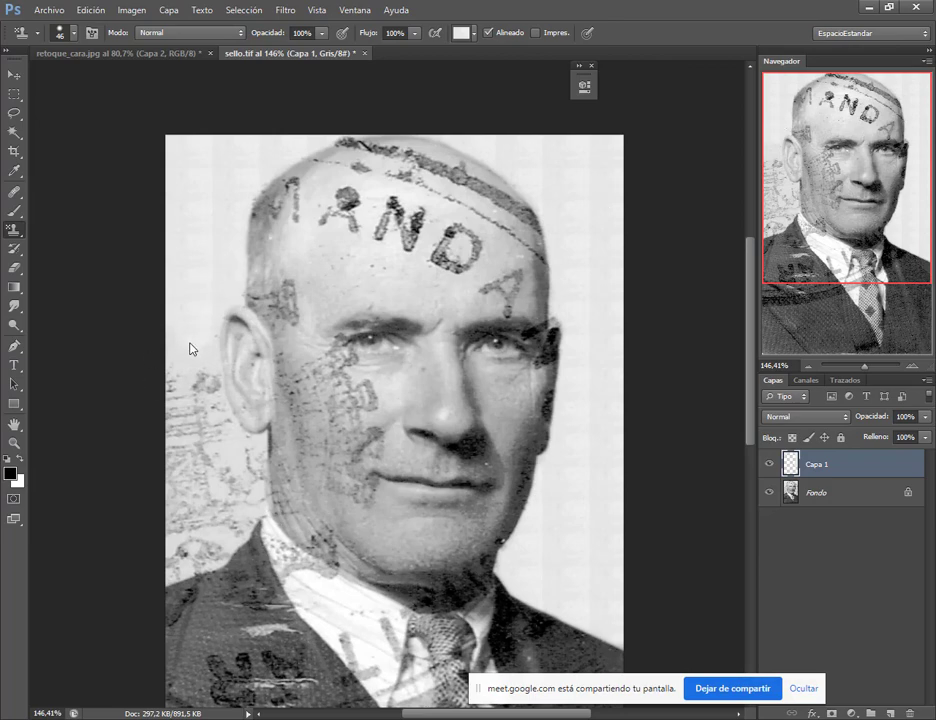
pyautogui.moveTo(195, 474)
pyautogui.mouseDown()
pyautogui.moveTo(200, 445)
pyautogui.moveTo(234, 460)
pyautogui.moveTo(240, 508)
pyautogui.moveTo(208, 551)
pyautogui.moveTo(150, 568)
pyautogui.moveTo(172, 500)
pyautogui.moveTo(224, 501)
pyautogui.moveTo(212, 545)
pyautogui.mouseUp()
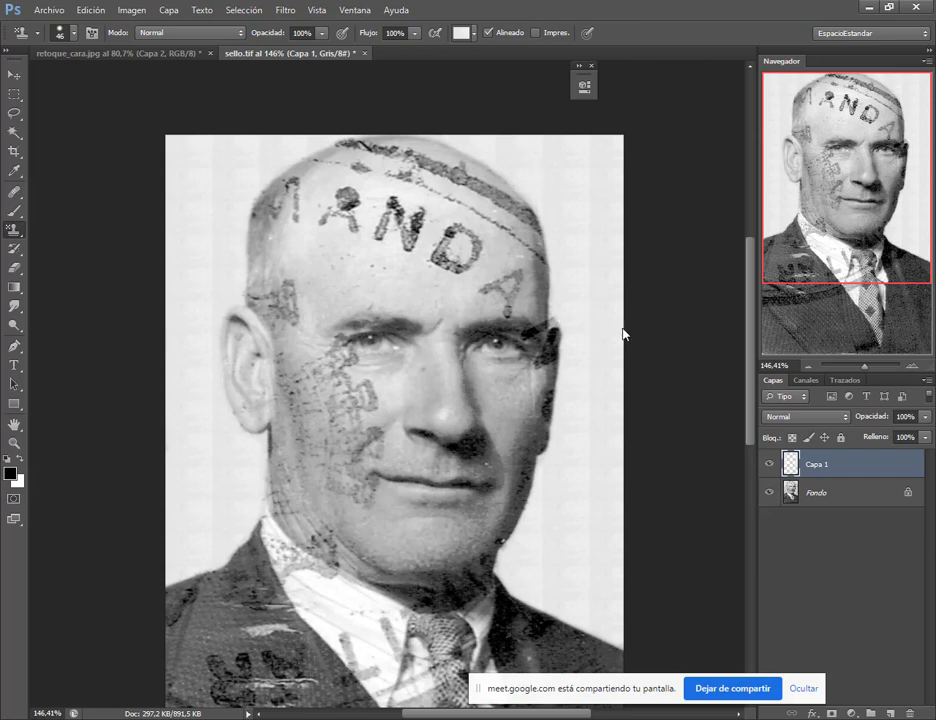
# Reduce the pattern brush to 15 px and cover the stamp remnant in the background above the man's ear beside his eye.
pyautogui.press('[')
pyautogui.press('[')
pyautogui.press('[')
pyautogui.moveTo(569, 314); pyautogui.dragTo(563, 317)
# Examine the painted background around the head for visible seams and pattern repetition.
pyautogui.click(90, 10)
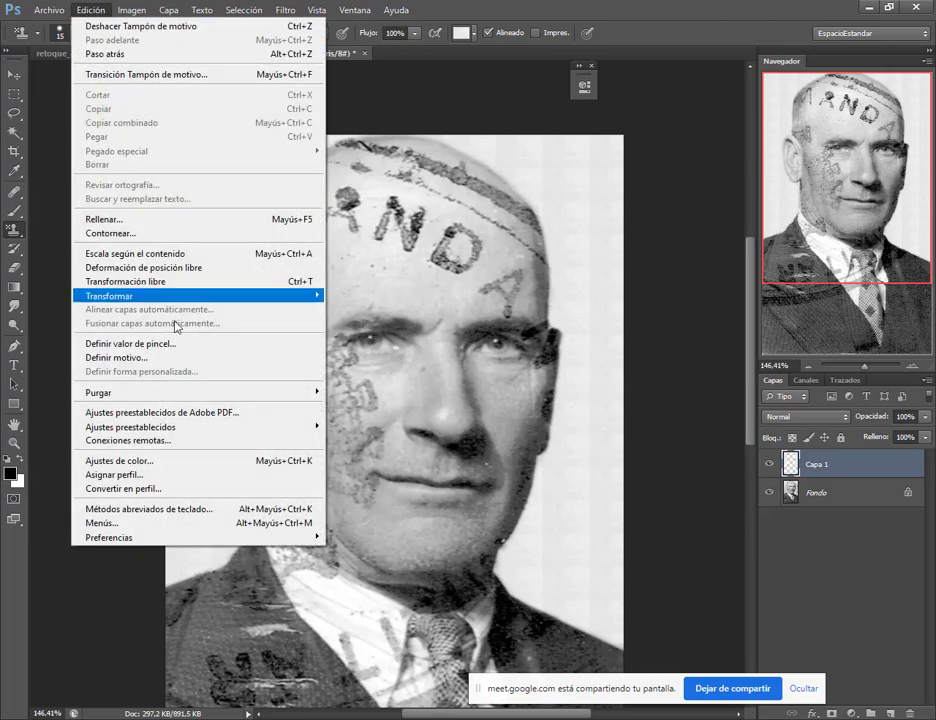
pyautogui.press('Escape')
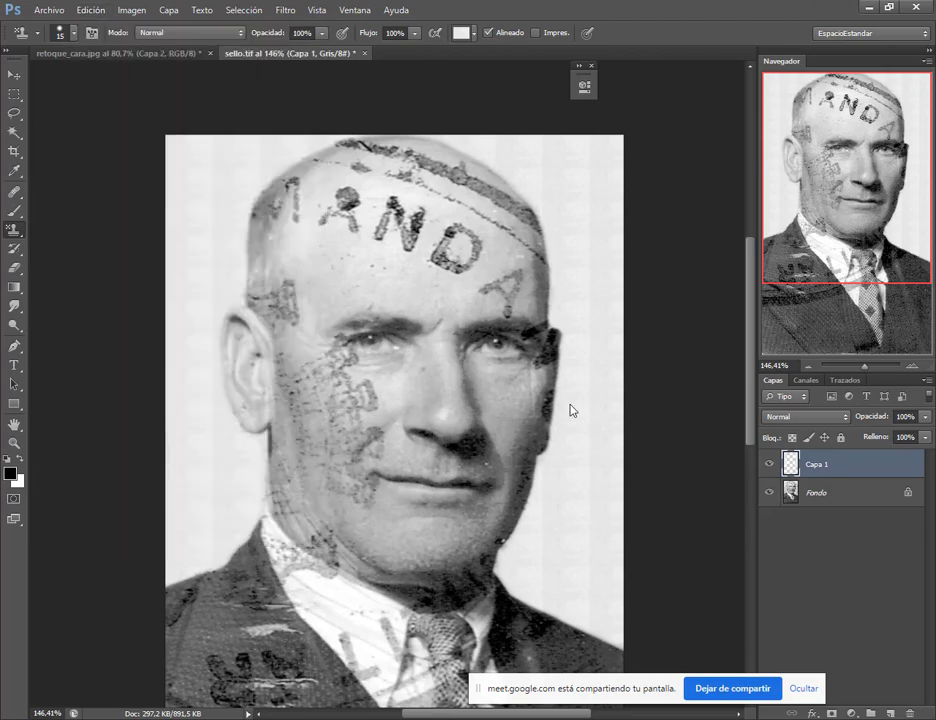
pyautogui.scroll(10, 219, 169)
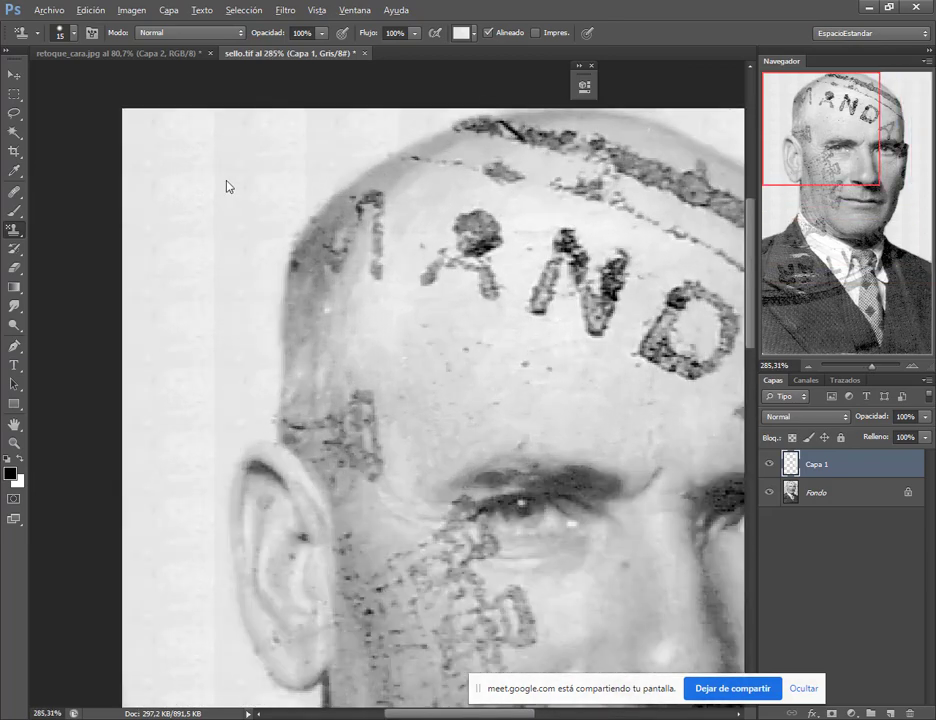
pyautogui.scroll(-5, 247, 269)
pyautogui.scroll(-3, 247, 269)
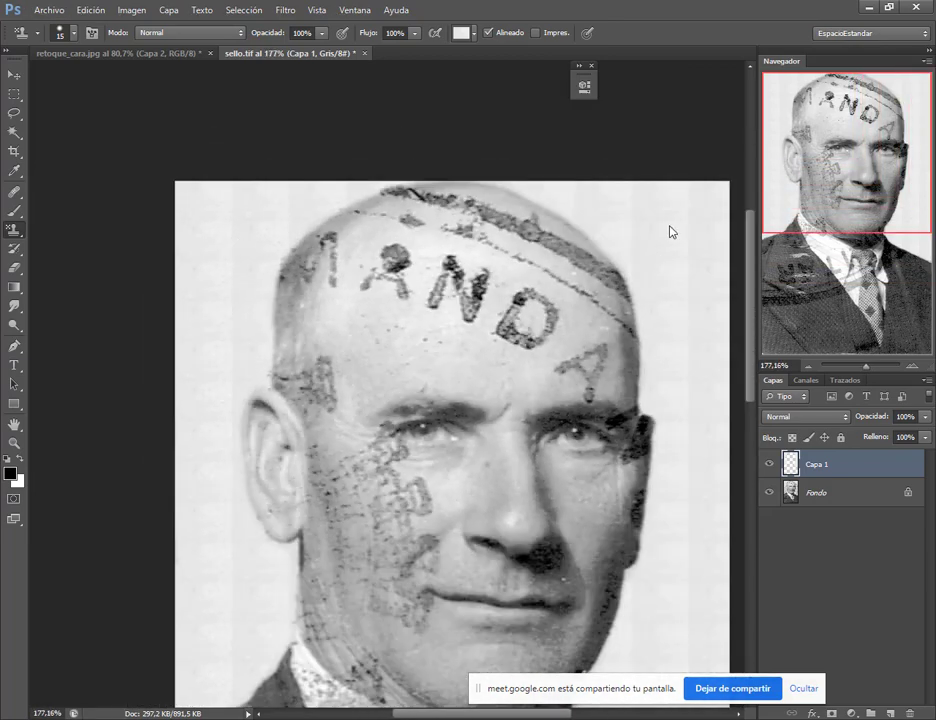
pyautogui.scroll(-2, 281, 328)
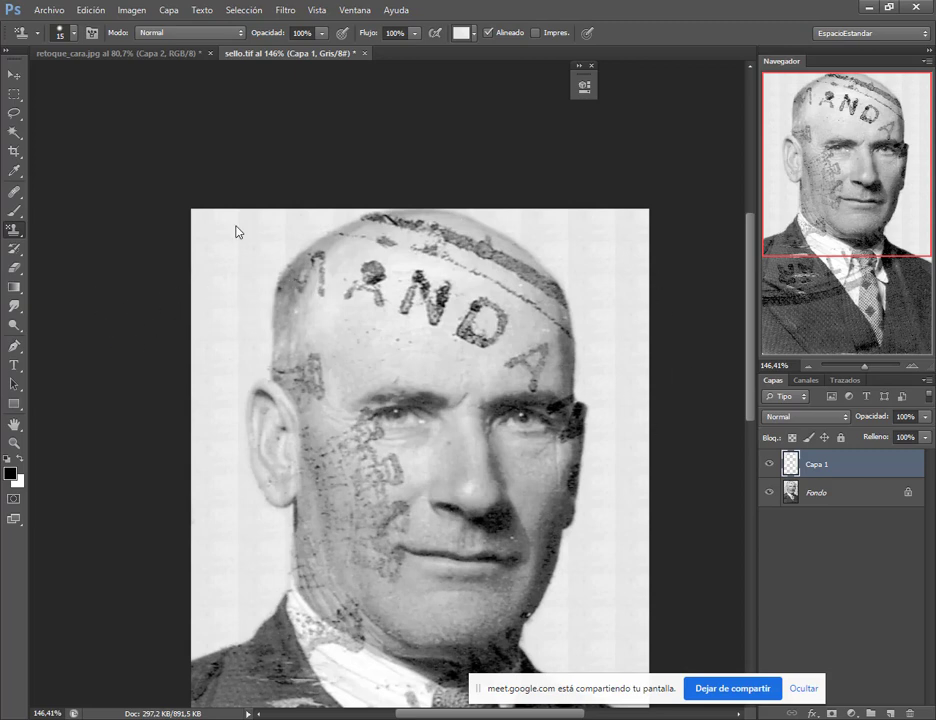
pyautogui.scroll(-2, 610, 330)
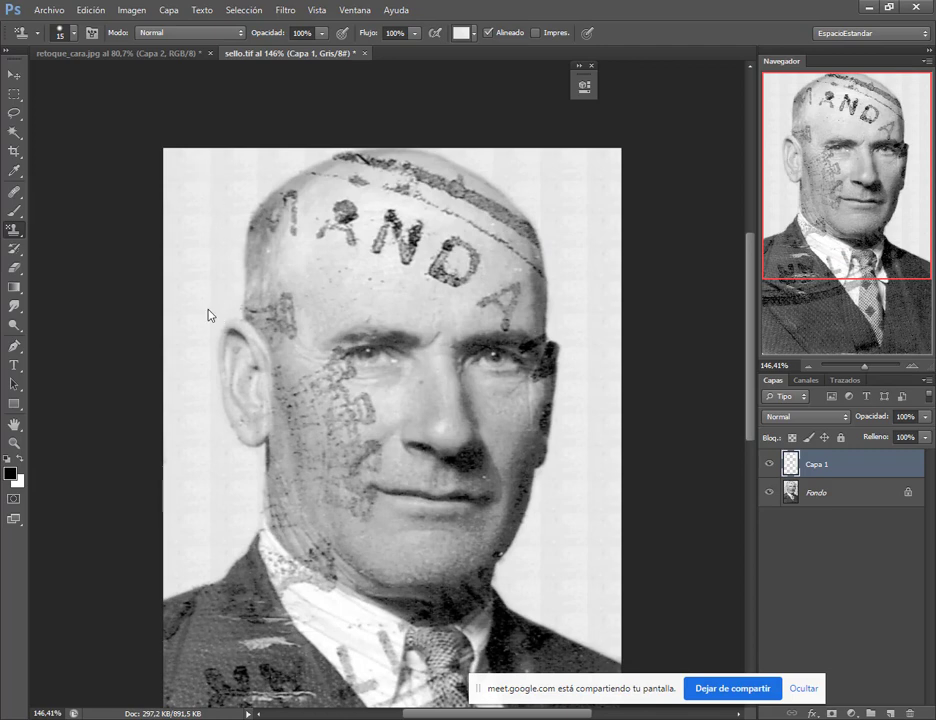
# Activate the Desenfocar tool and set its brush size to 63 px.
pyautogui.click(13, 308)
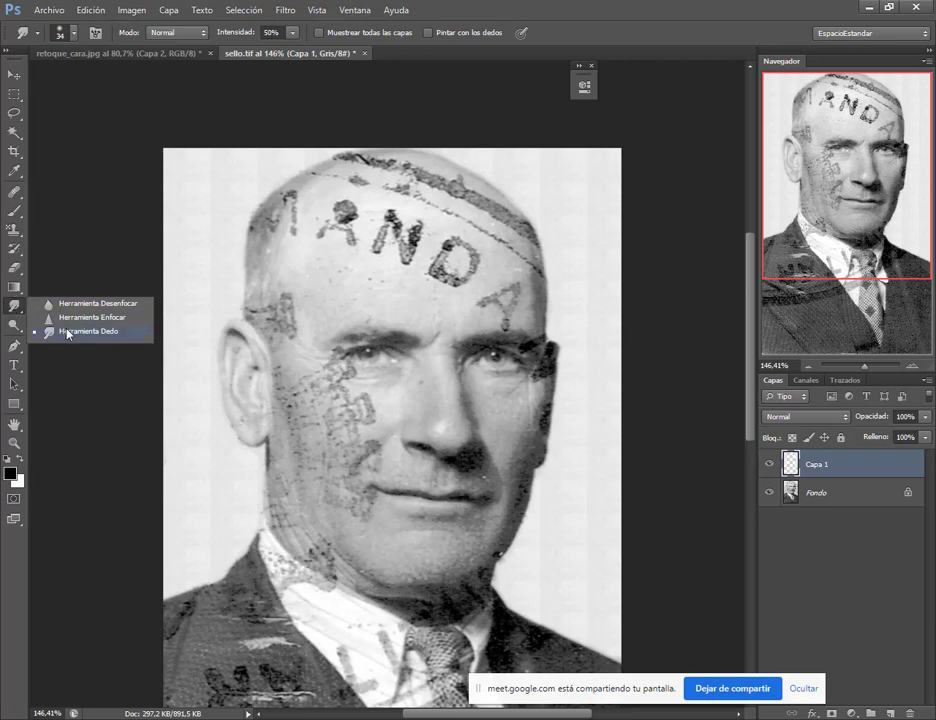
pyautogui.click(48, 304)
pyautogui.click(18, 311)
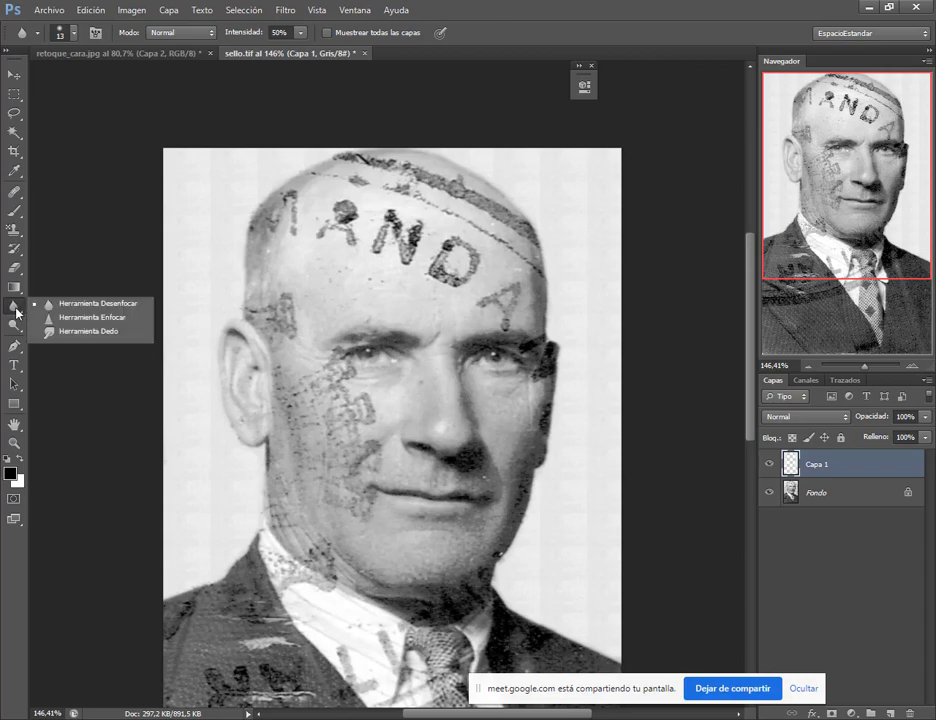
pyautogui.click(100, 304)
pyautogui.rightClick(212, 226)
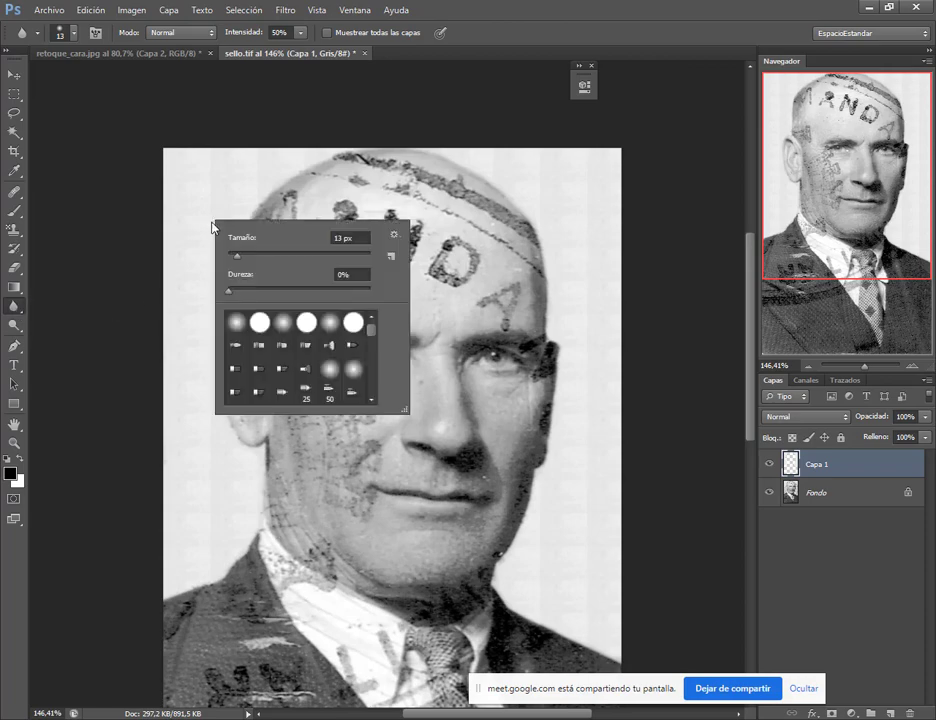
pyautogui.write('63')
# Set the Desenfocar intensity to 100%, adjust the brush hardness, and blur the pattern seams in the background.
pyautogui.click(362, 8)
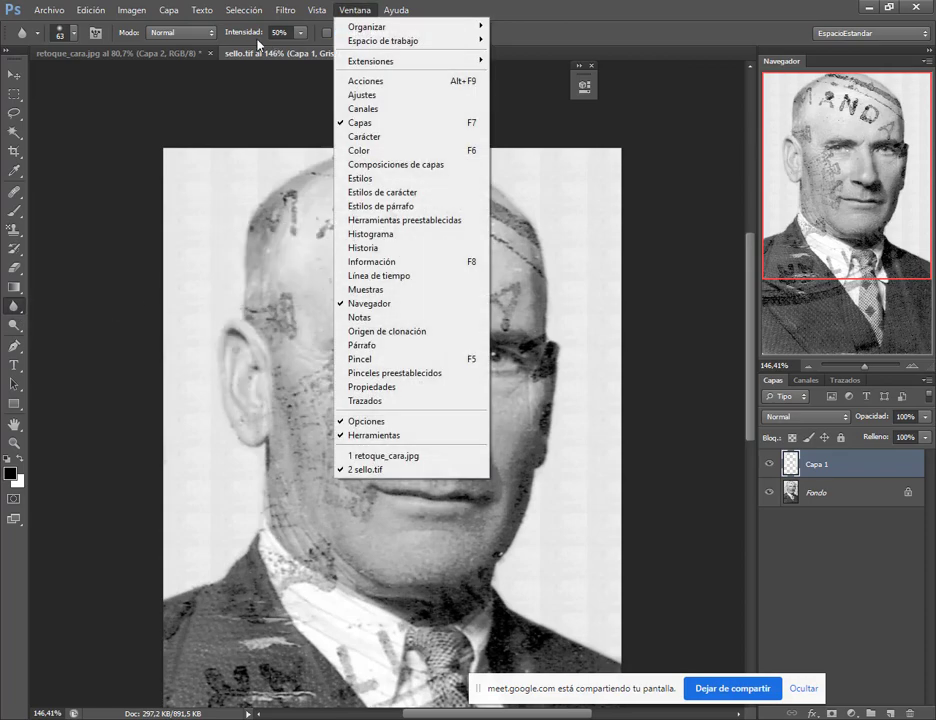
pyautogui.click(244, 33)
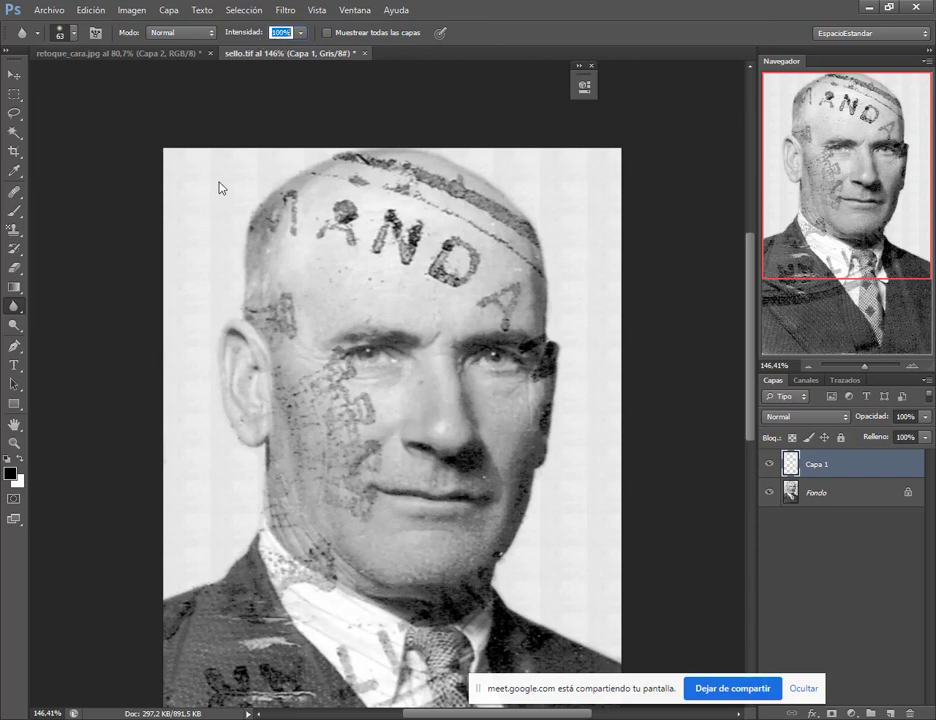
pyautogui.write('100')
pyautogui.press('Return')
pyautogui.rightClick(607, 578)
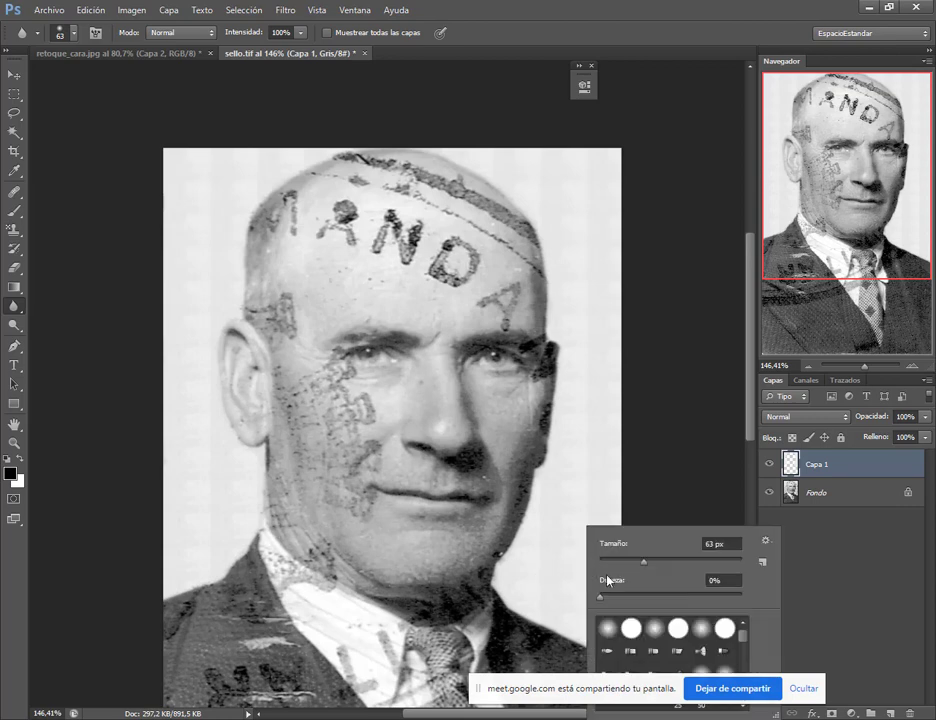
pyautogui.click(685, 595)
pyautogui.press('Return')
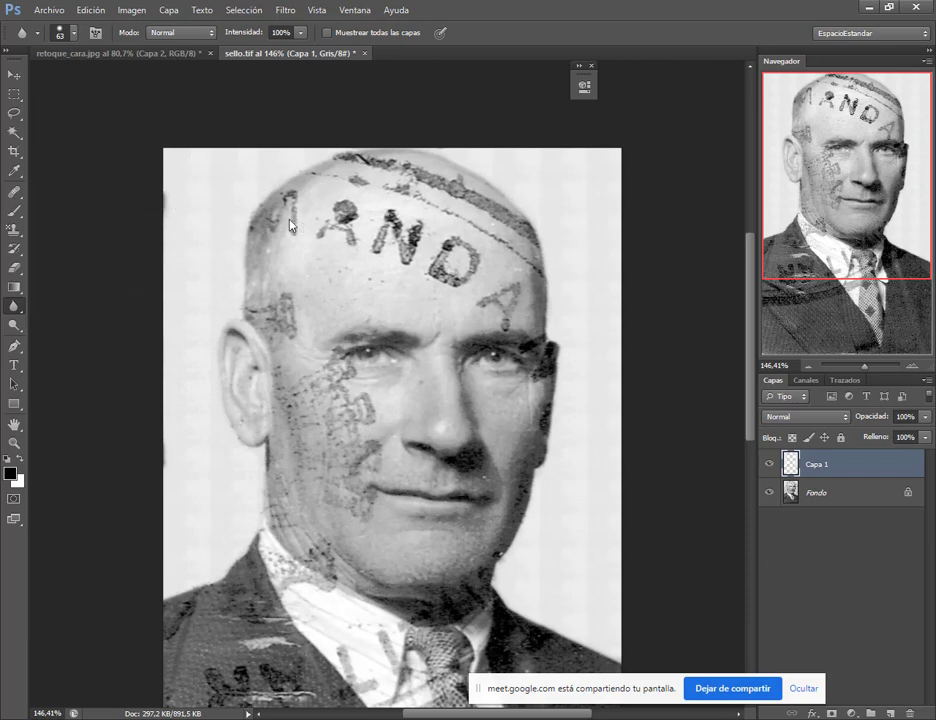
# Cover the dark mark on the photo's upper-left edge with the pattern, and try Tampón de clonar on the nearby background.
pyautogui.press('s')
pyautogui.moveTo(200, 187); pyautogui.dragTo(216, 184)
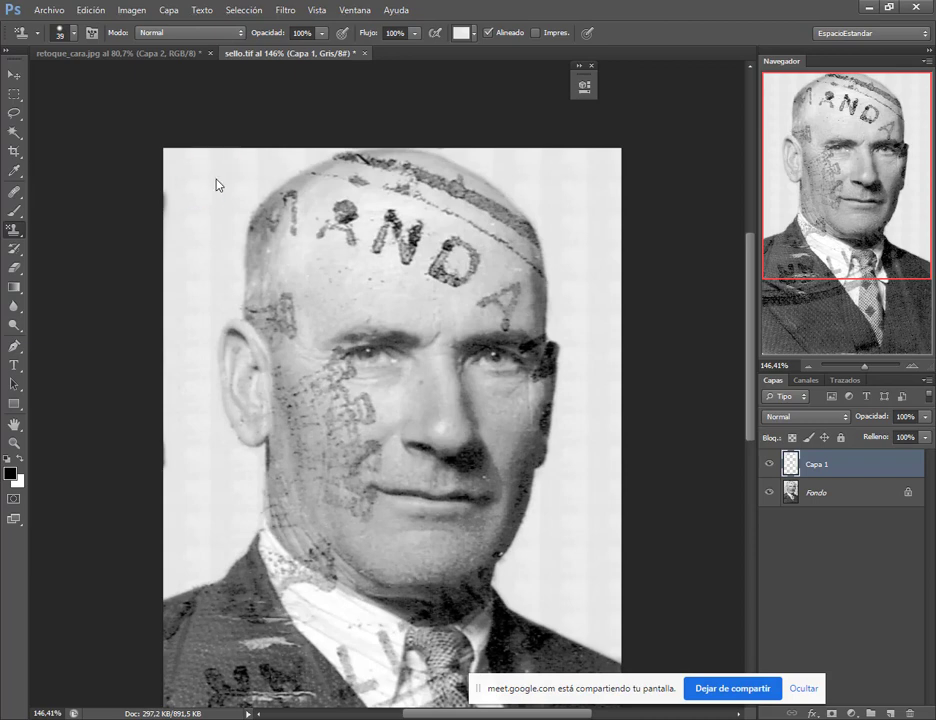
pyautogui.rightClick(14, 229)
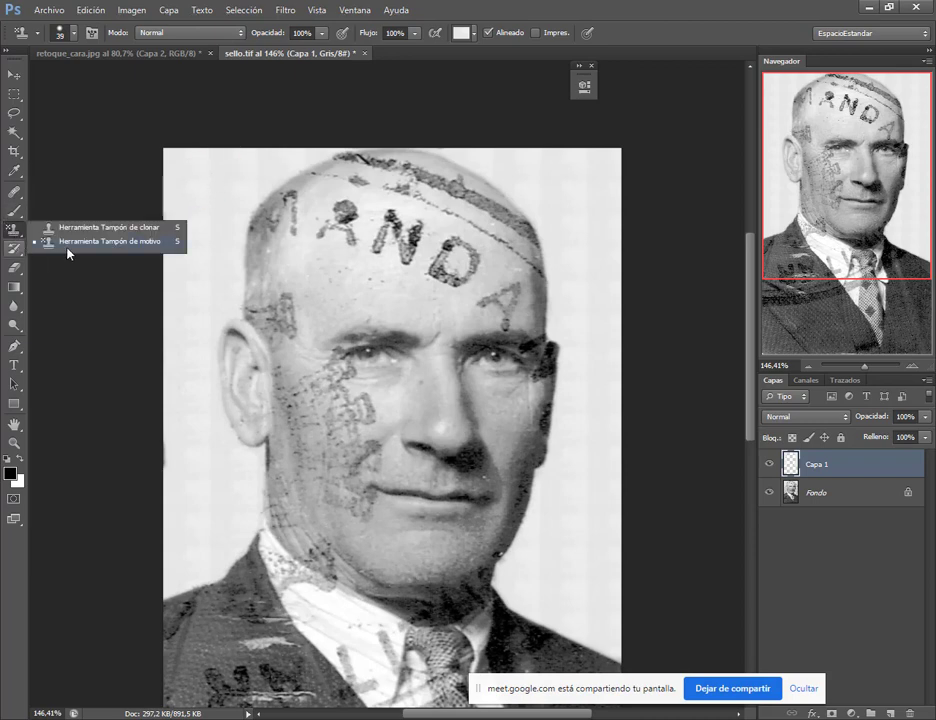
pyautogui.click(69, 234)
pyautogui.moveTo(200, 184)
pyautogui.mouseDown()
pyautogui.moveTo(207, 194)
pyautogui.moveTo(220, 180)
pyautogui.mouseUp()
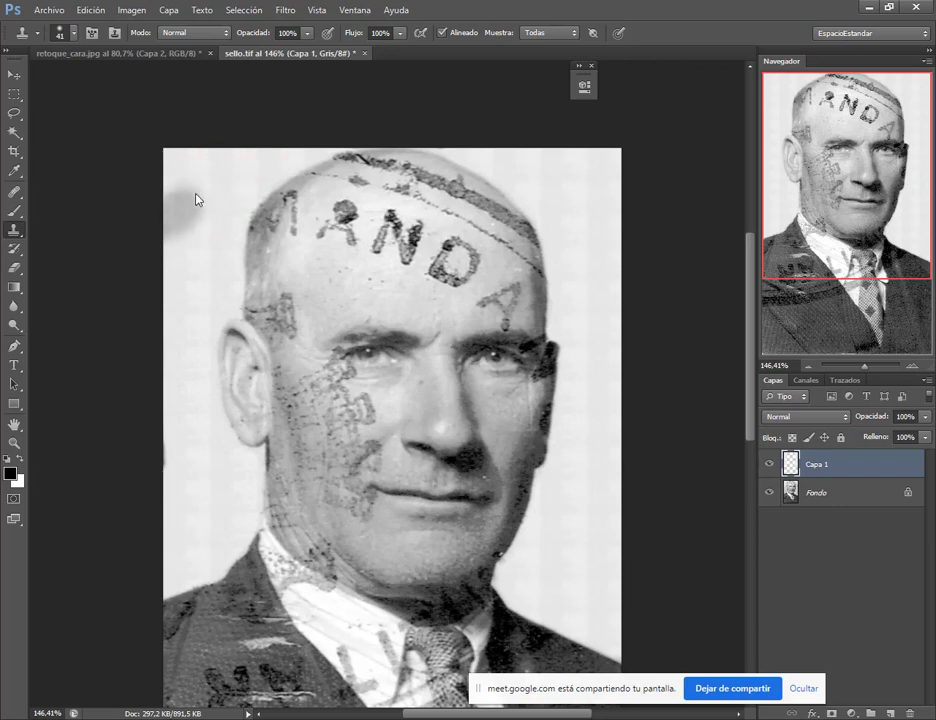
# Limit Tampón de clonar sampling to Capa actual, reduce its brush to 35 px, and clone over the background's repeating seams.
pyautogui.click(525, 32)
pyautogui.click(540, 44)
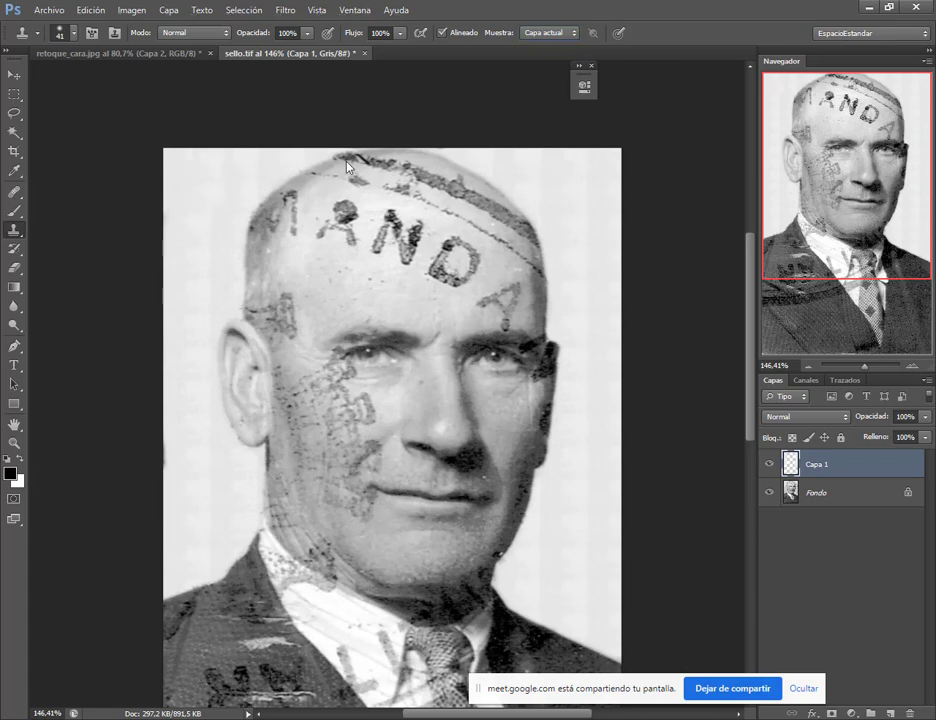
pyautogui.press(']')
pyautogui.keyDown('alt'); pyautogui.rightClick(203, 505); pyautogui.keyUp('alt')
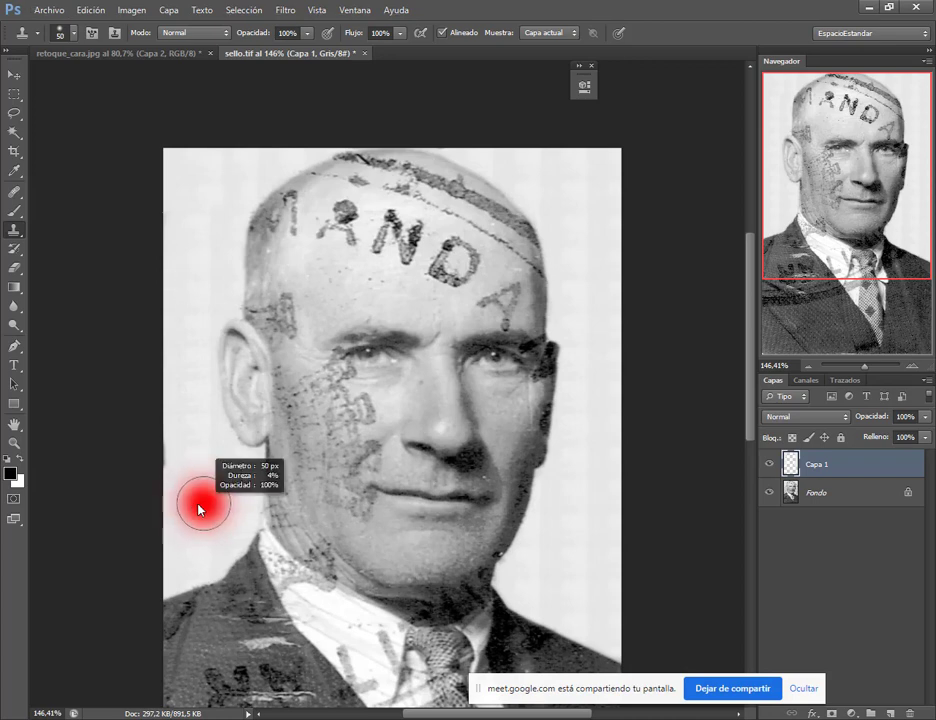
pyautogui.moveTo(198, 506); pyautogui.dragTo(184, 510)
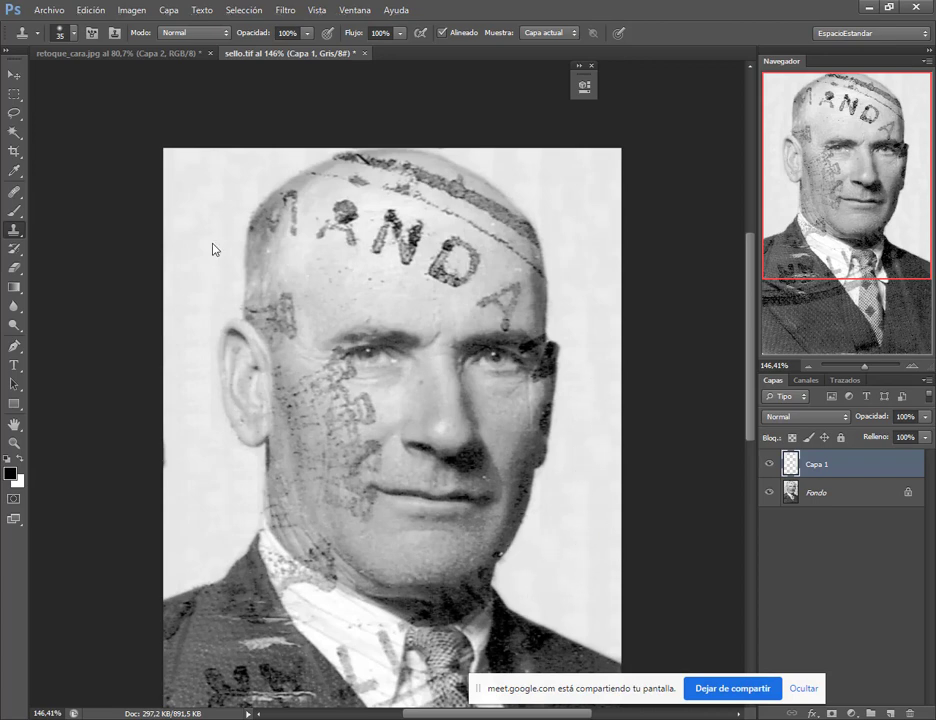
pyautogui.scroll(-3, 223, 530)
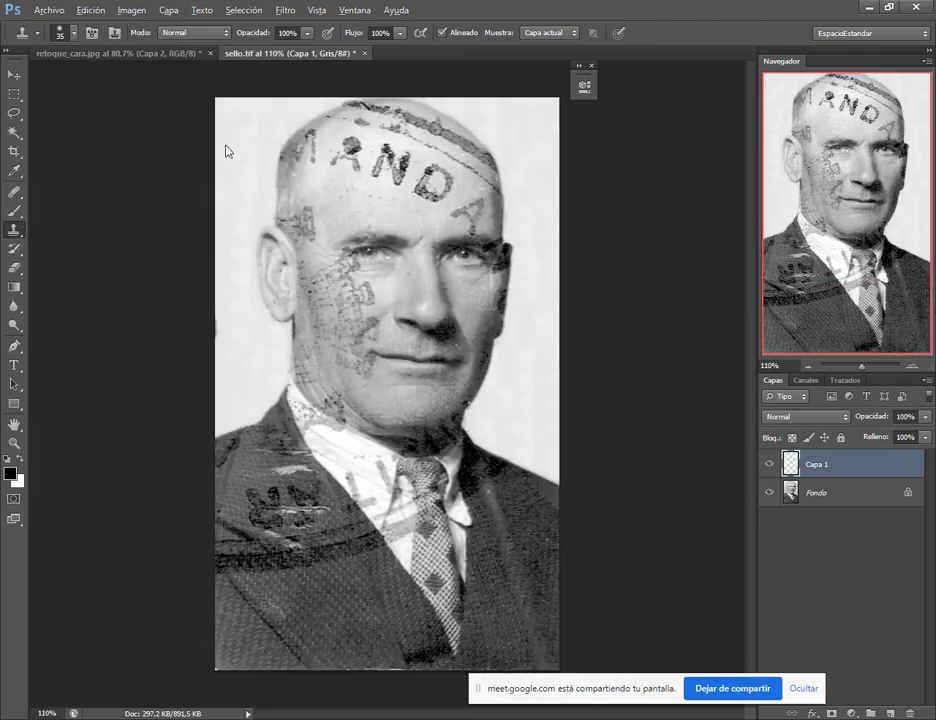
# Switch to the Google Meet call to check its chat messages, and return to Photoshop.
pyautogui.moveTo(131, 649)
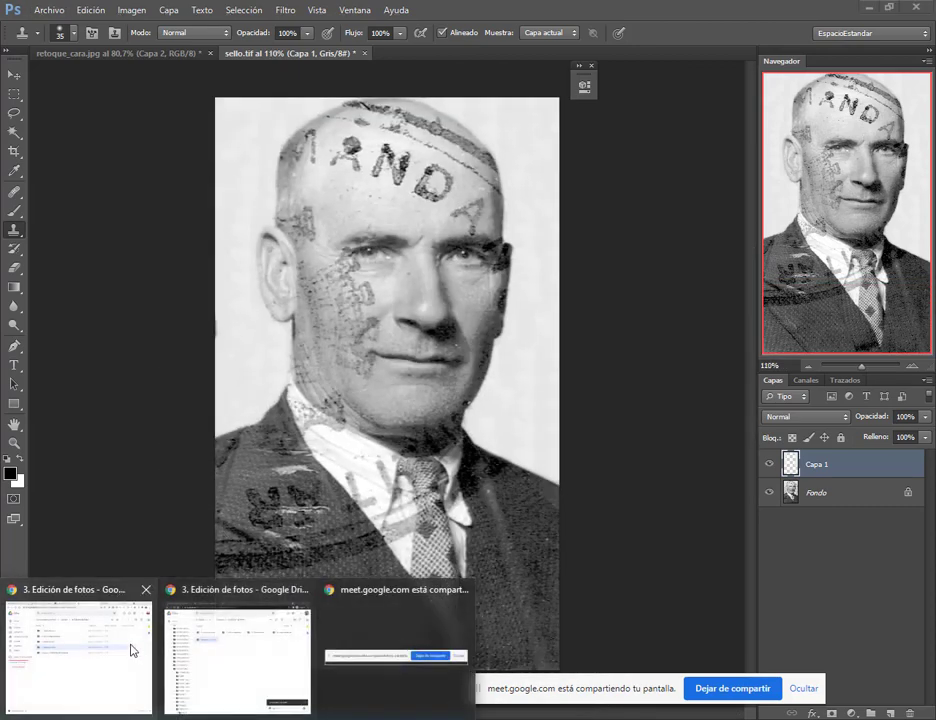
pyautogui.click(98, 649)
pyautogui.click(257, 7)
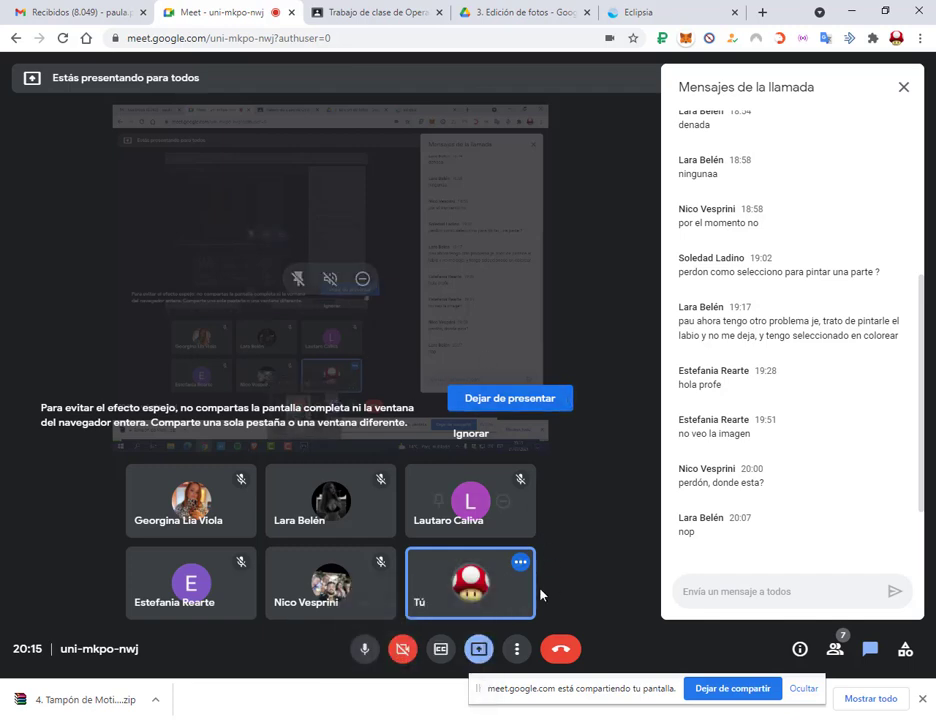
pyautogui.click(851, 11)
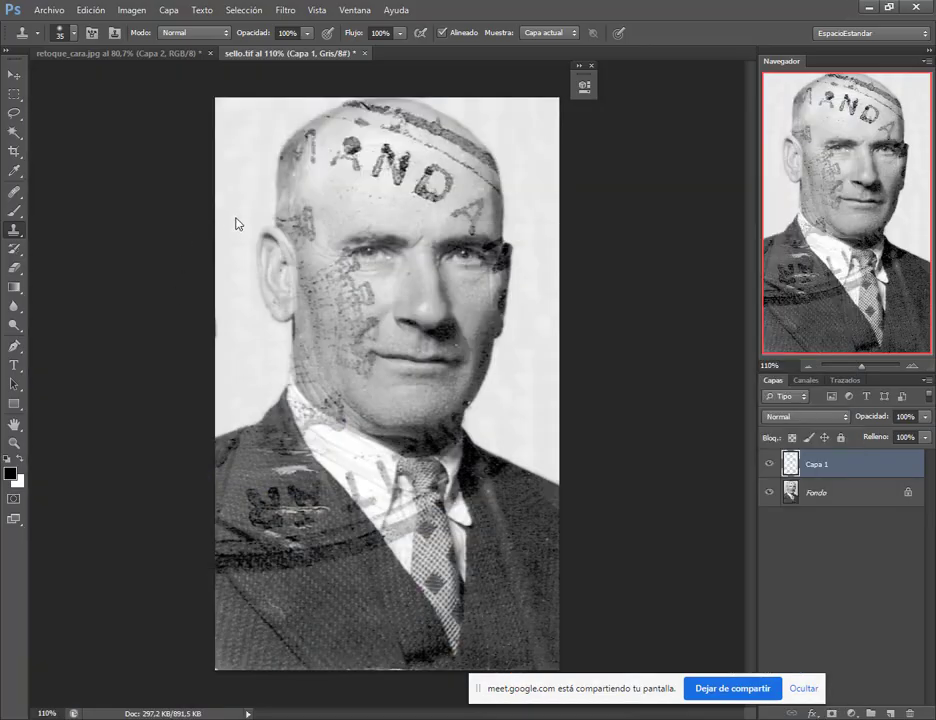
# Activate the Pincel corrector tool, adding an empty layer above Capa 1 and deleting it again.
pyautogui.keyDown('alt'); pyautogui.scroll(5, 405, 115); pyautogui.keyUp('alt')
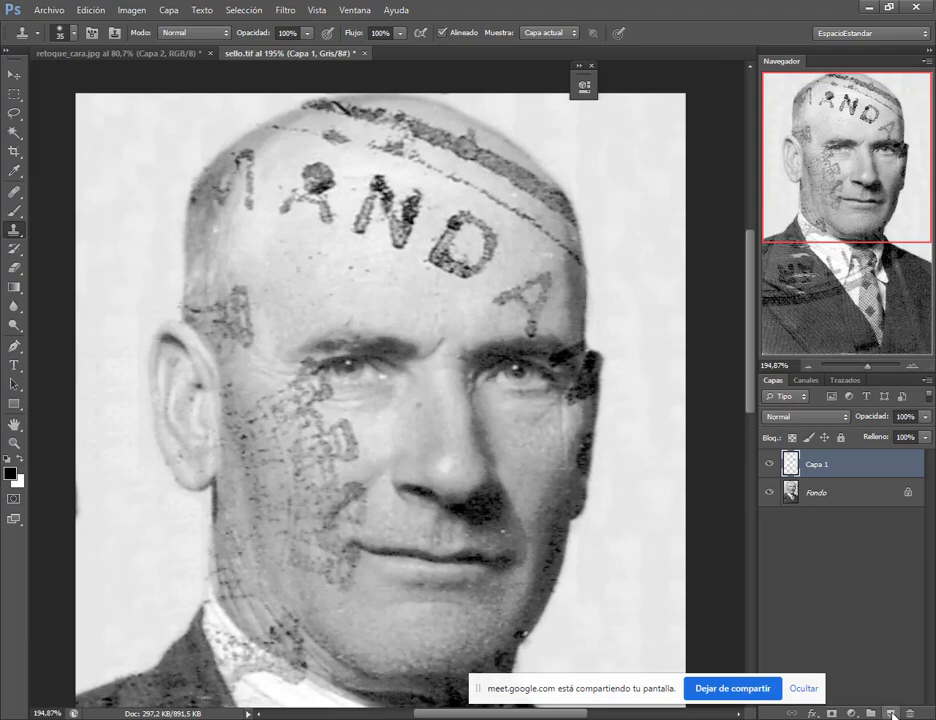
pyautogui.click(890, 712)
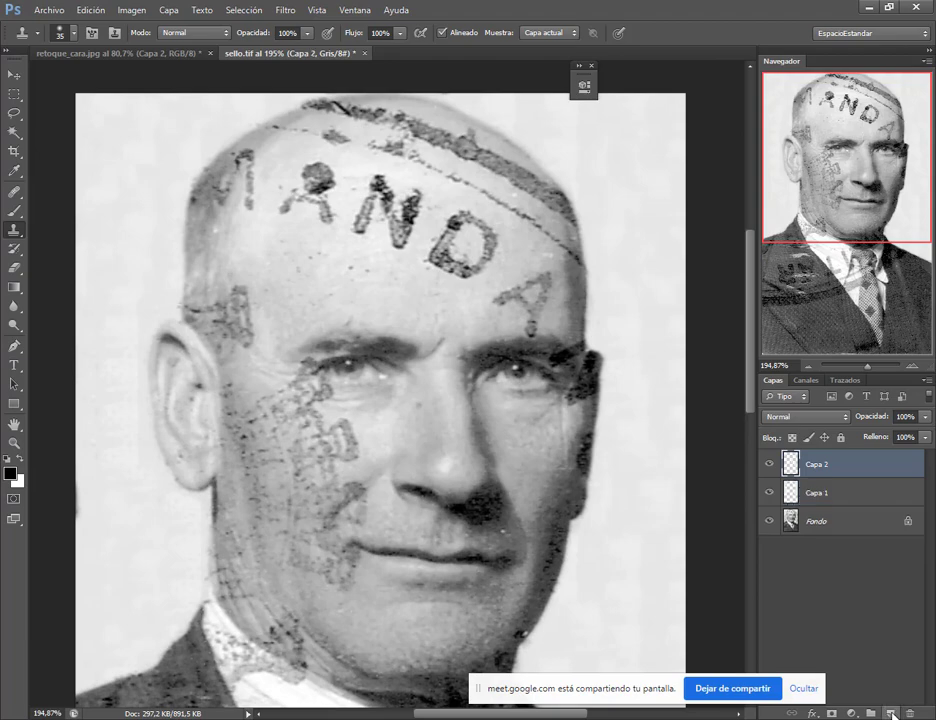
pyautogui.click(16, 192)
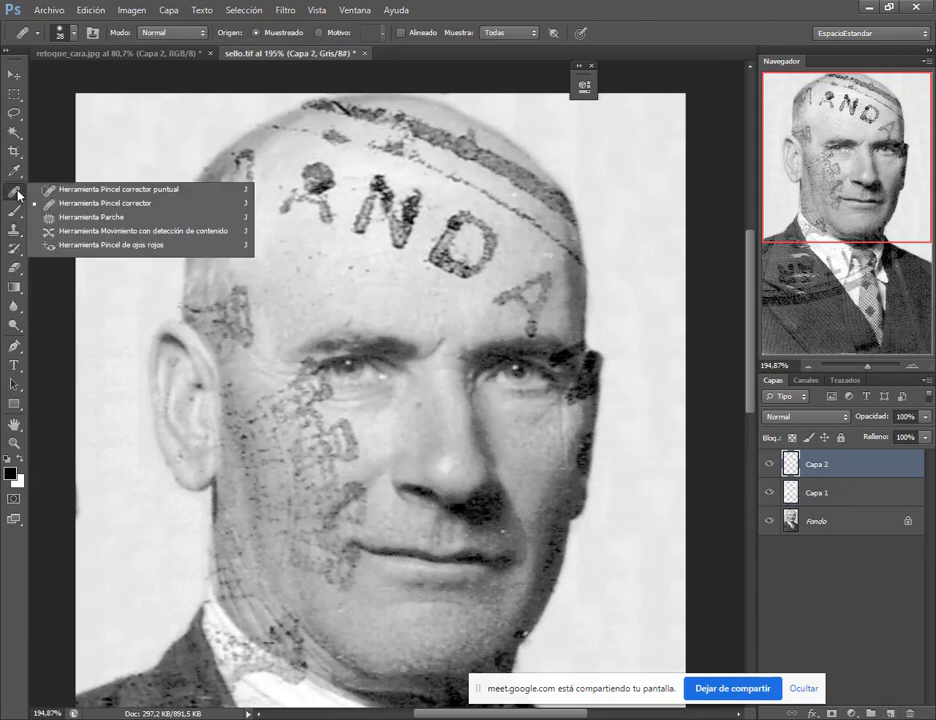
pyautogui.click(768, 6)
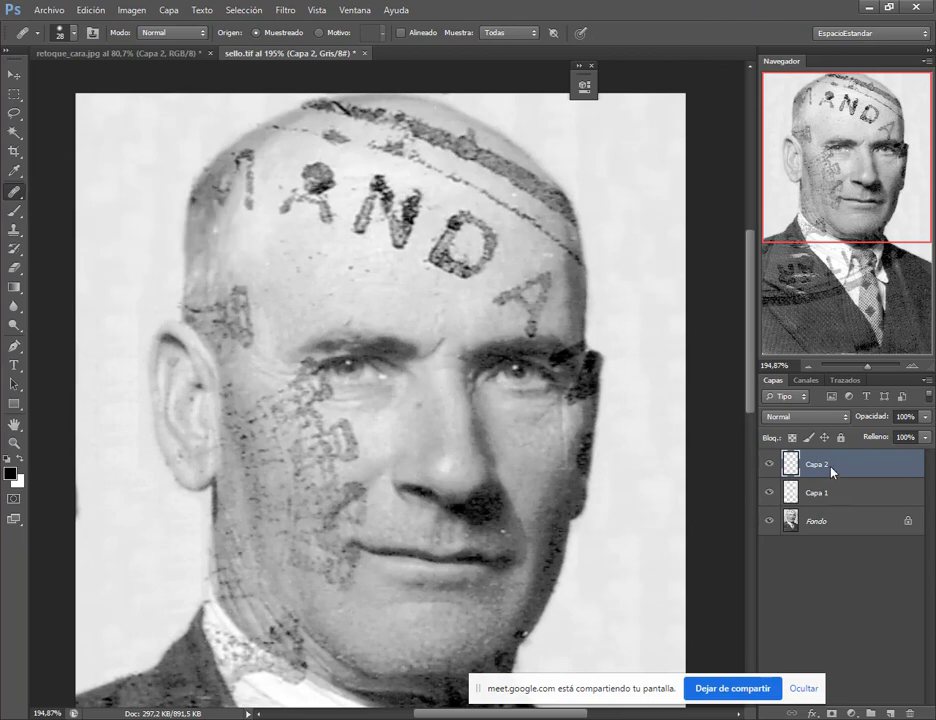
pyautogui.press('Delete')
# Duplicate the Fondo layer directly beneath Capa 1.
pyautogui.click(826, 500)
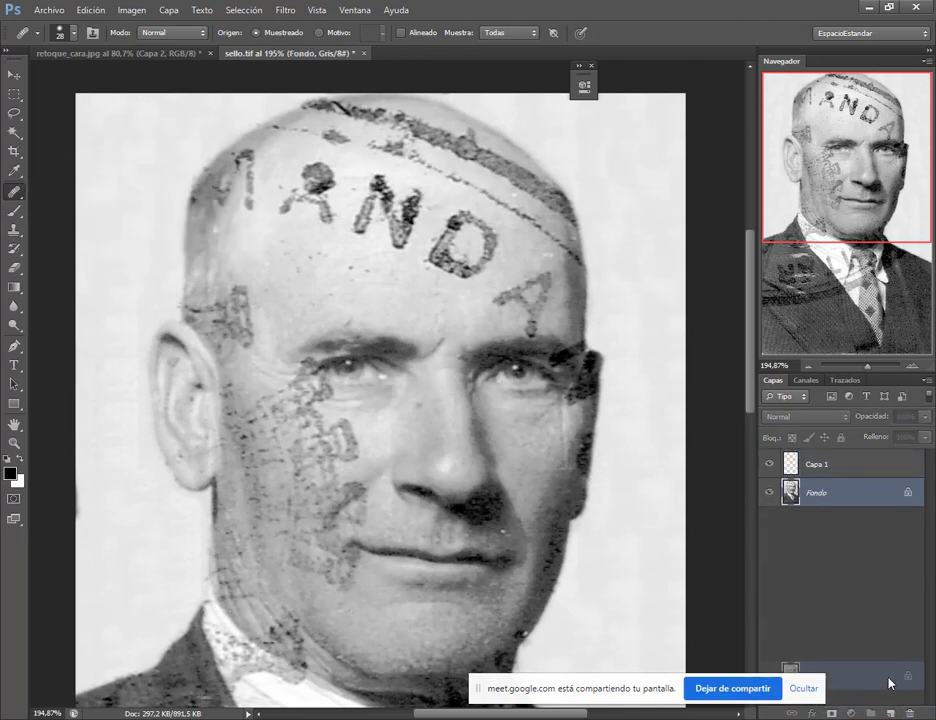
pyautogui.hotkey('ctrl', 'j')
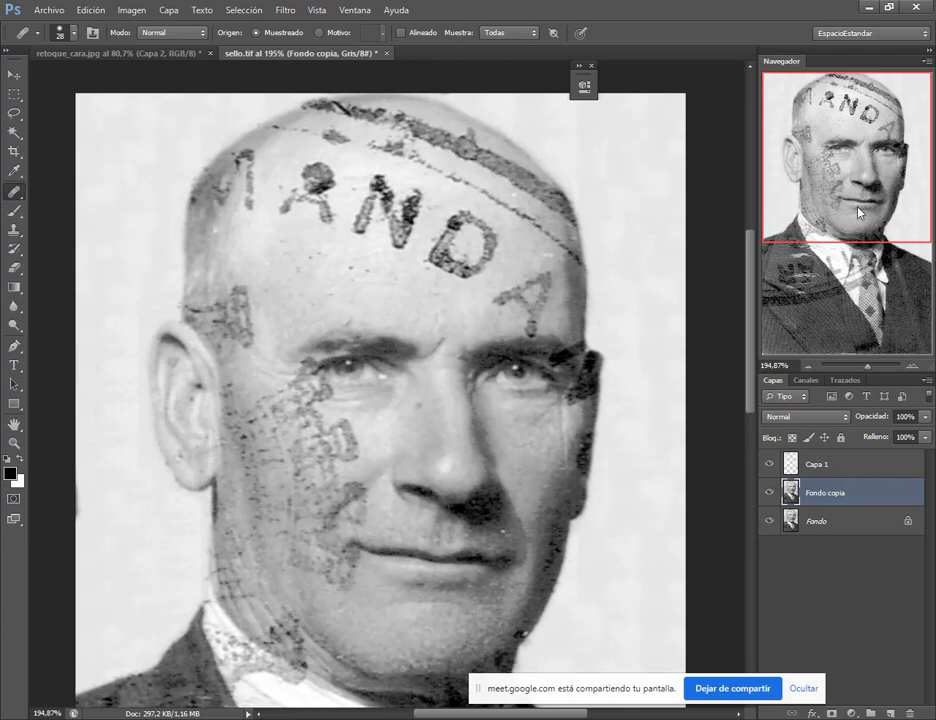
pyautogui.moveTo(858, 212); pyautogui.dragTo(853, 208)
pyautogui.scroll(-3, 618, 424)
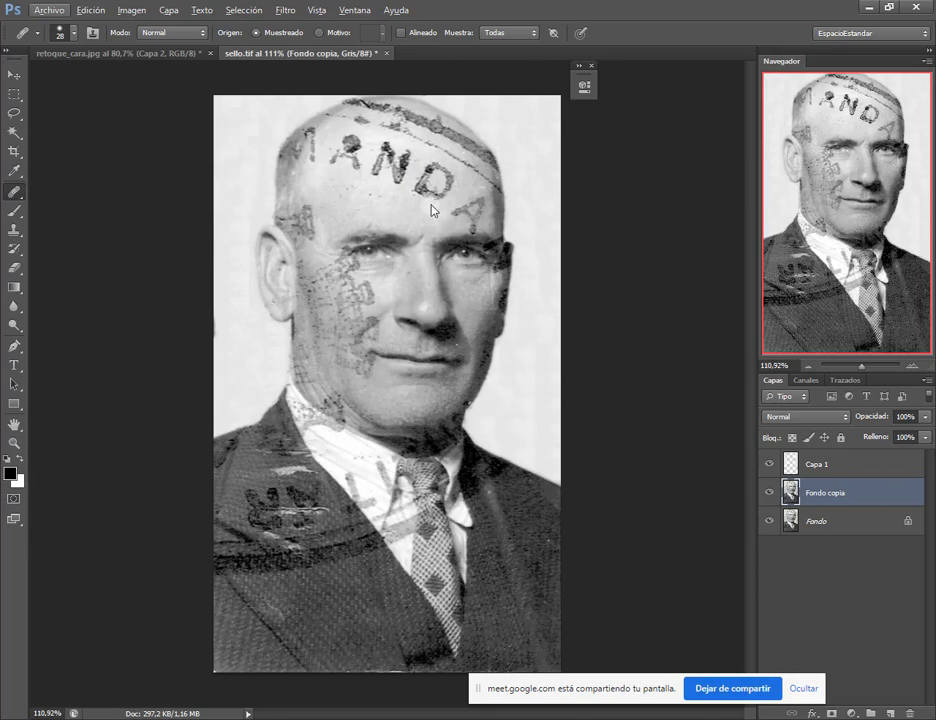
# Switch to Chrome and open Fotomontaje.pdf from the Integrador photomontage folder in Google Drive.
pyautogui.moveTo(141, 637)
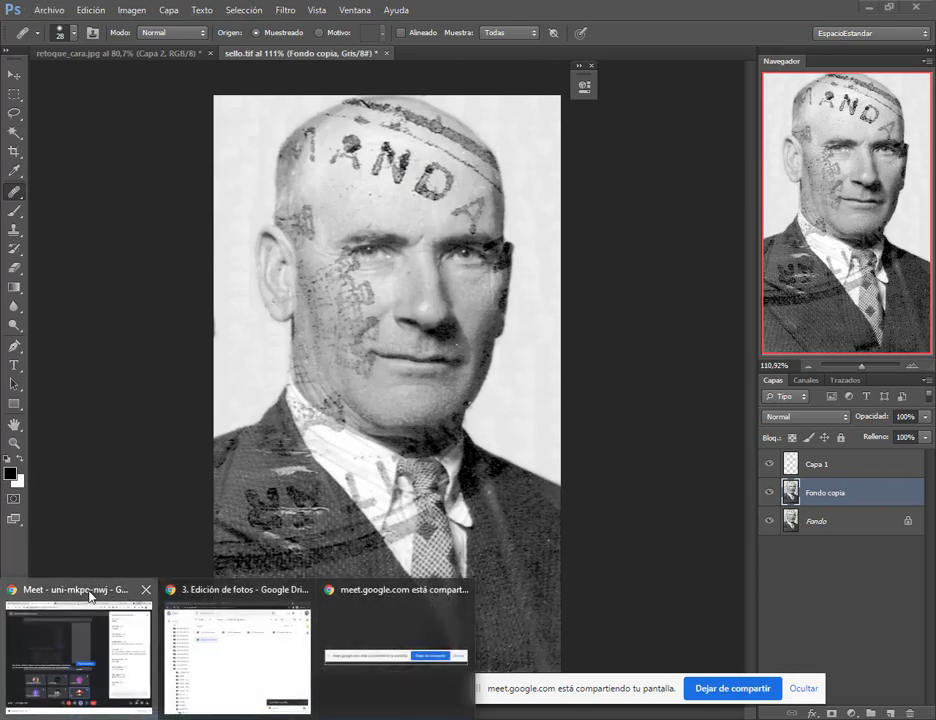
pyautogui.click(40, 652)
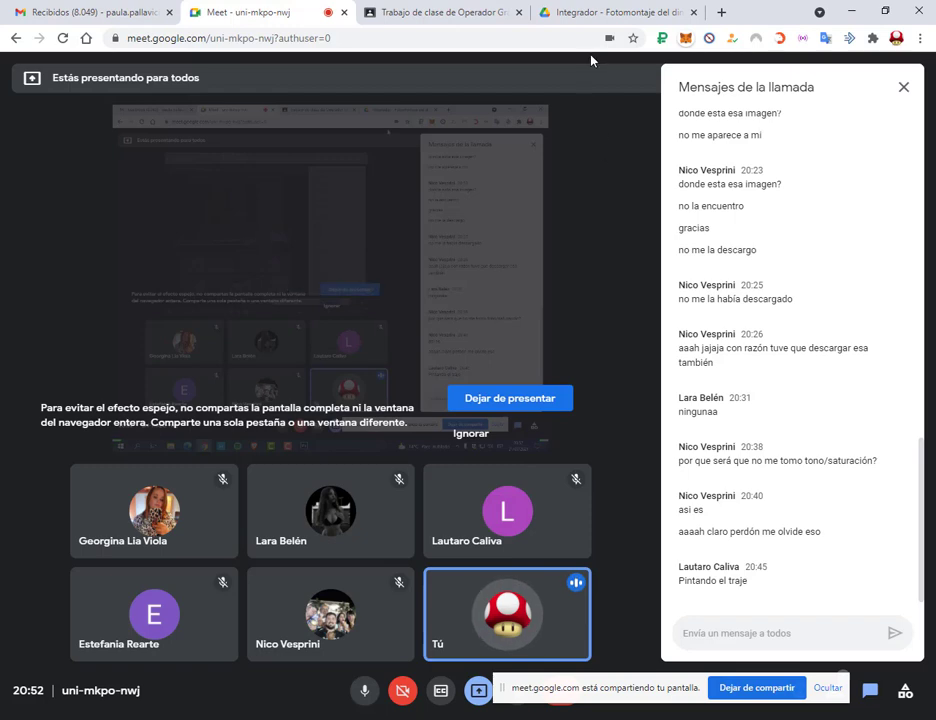
pyautogui.click(601, 10)
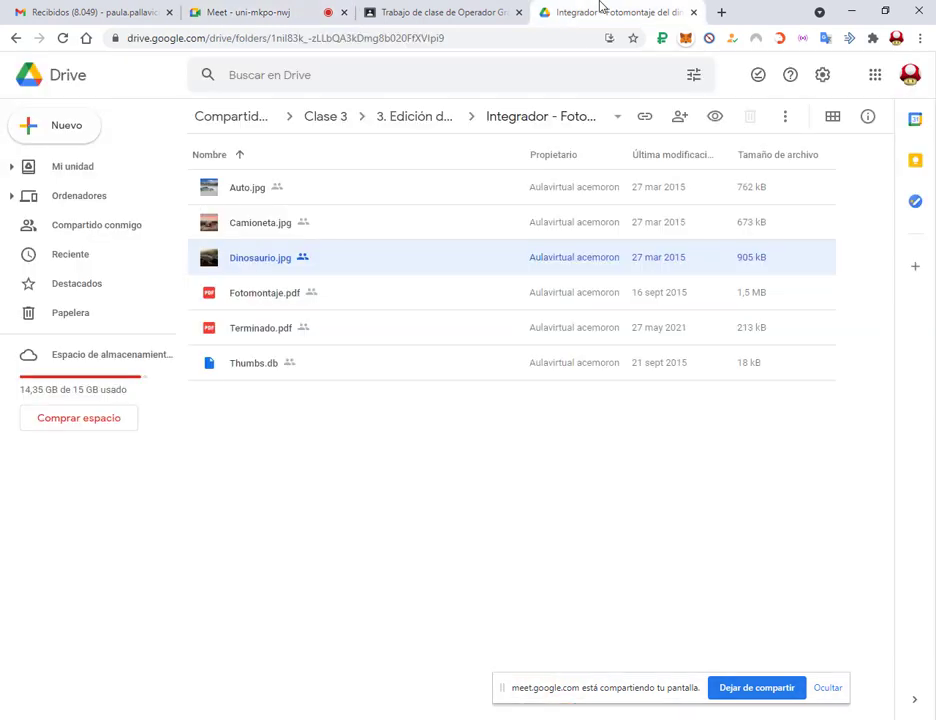
pyautogui.click(284, 298)
pyautogui.doubleClick(283, 300)
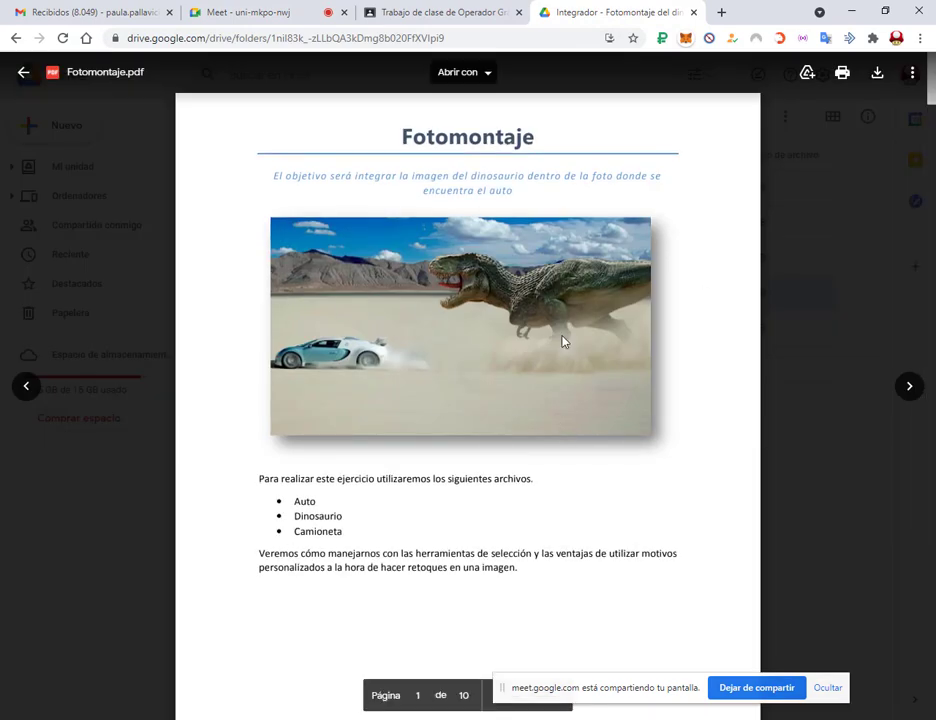
# Read the Fotomontaje guide through page 4, covering the dinosaur selection, the car selection and the selection mask steps.
pyautogui.scroll(-4, 559, 322)
pyautogui.scroll(-3, 559, 320)
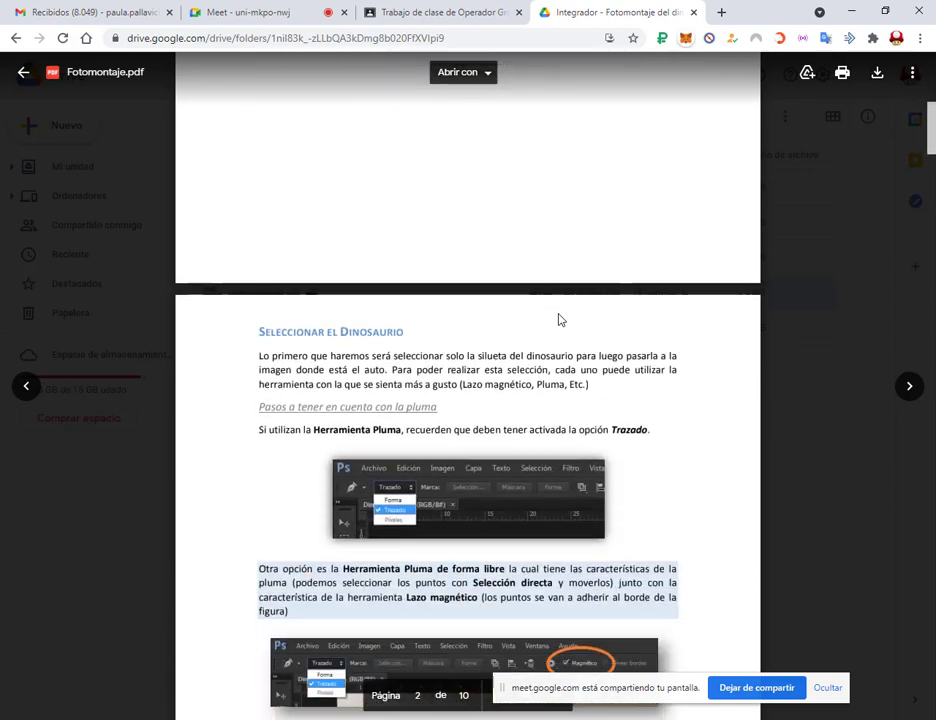
pyautogui.scroll(-1, 408, 229)
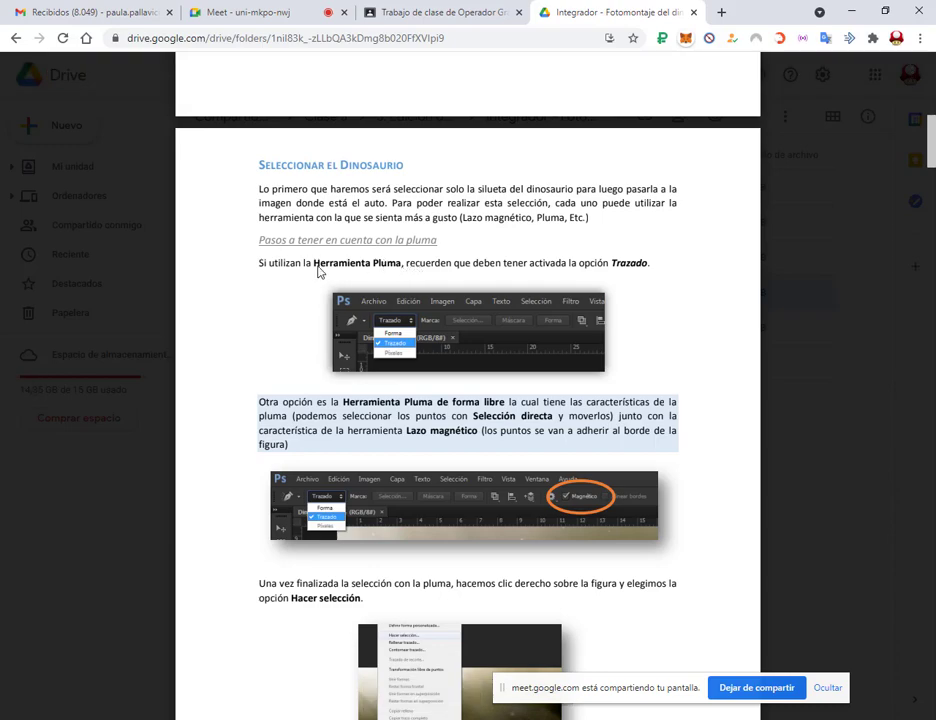
pyautogui.scroll(-4, 458, 275)
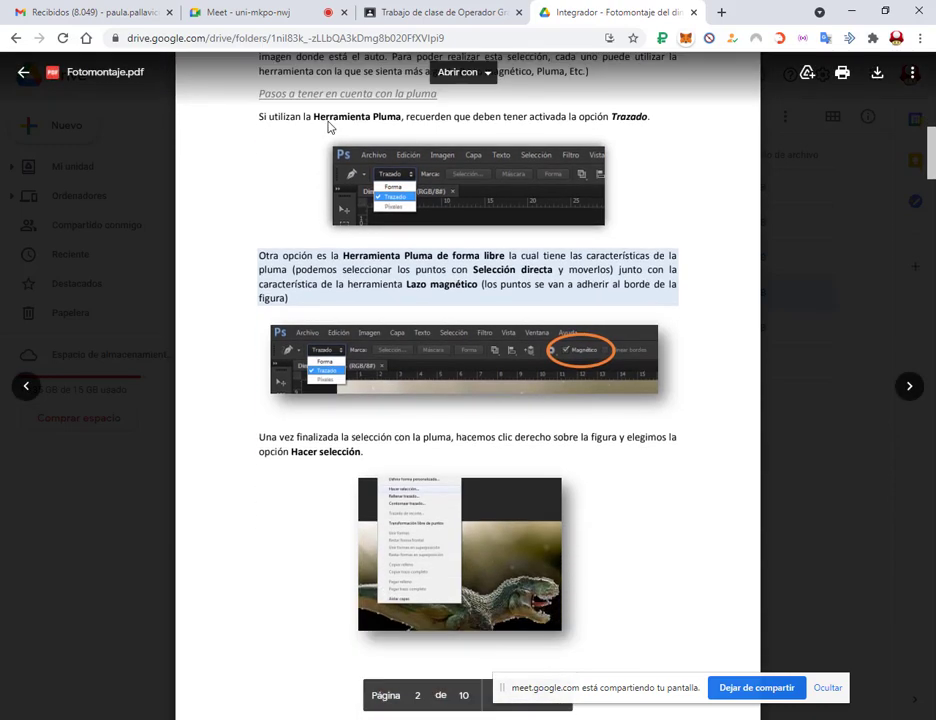
pyautogui.scroll(-4, 458, 275)
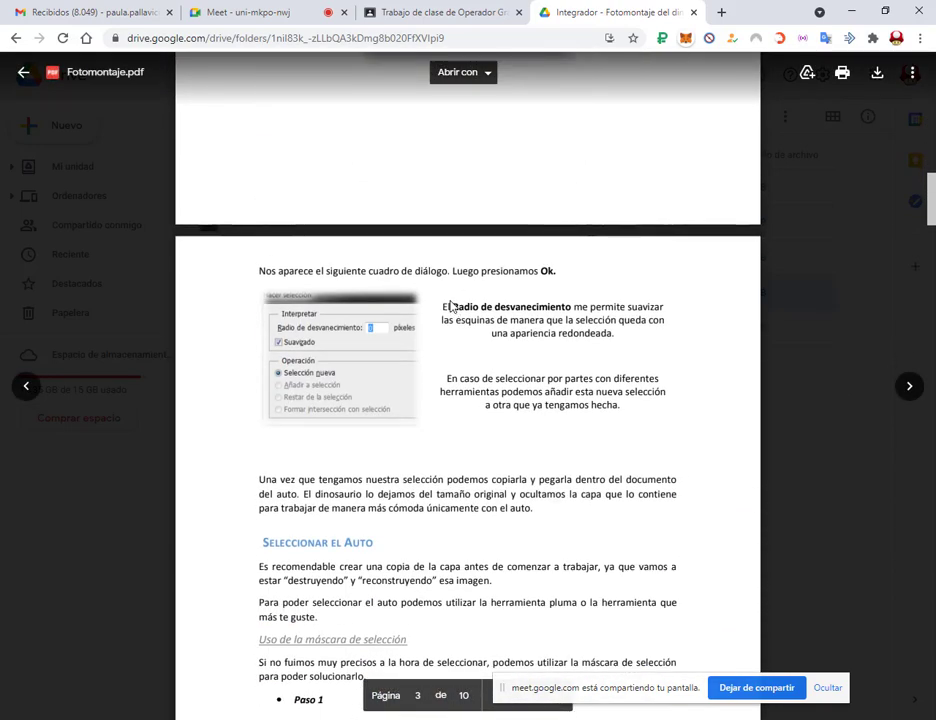
pyautogui.scroll(-4, 436, 272)
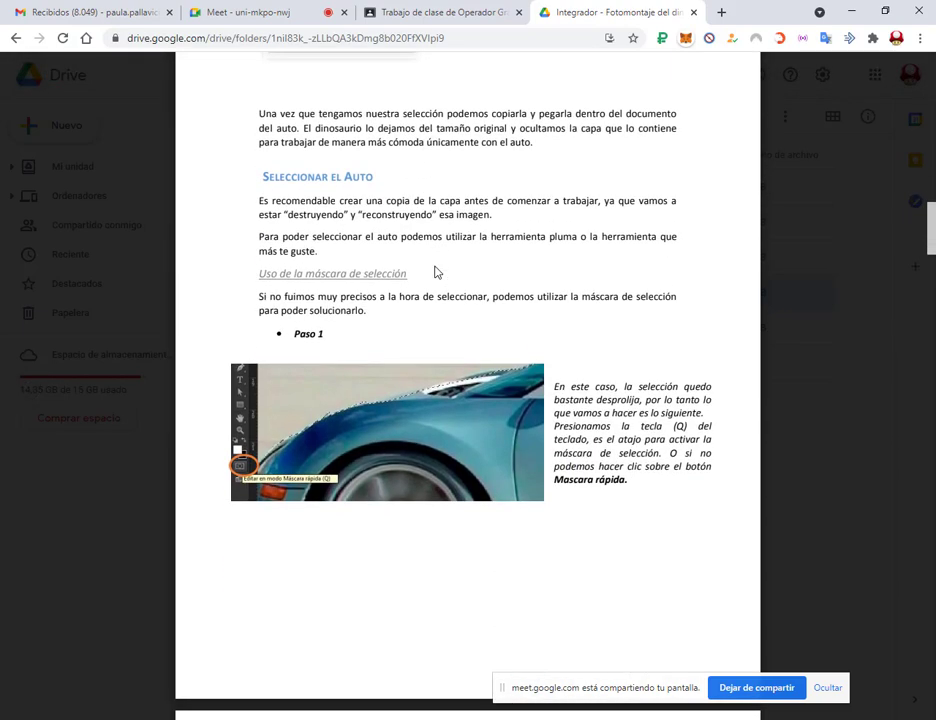
pyautogui.scroll(-2, 439, 274)
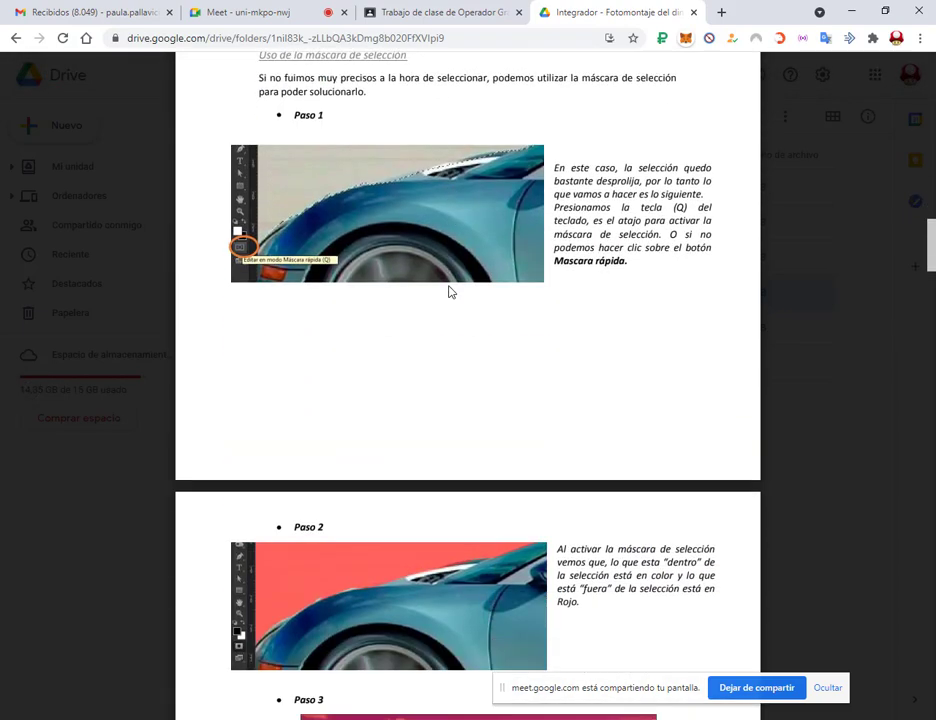
pyautogui.scroll(-3, 449, 290)
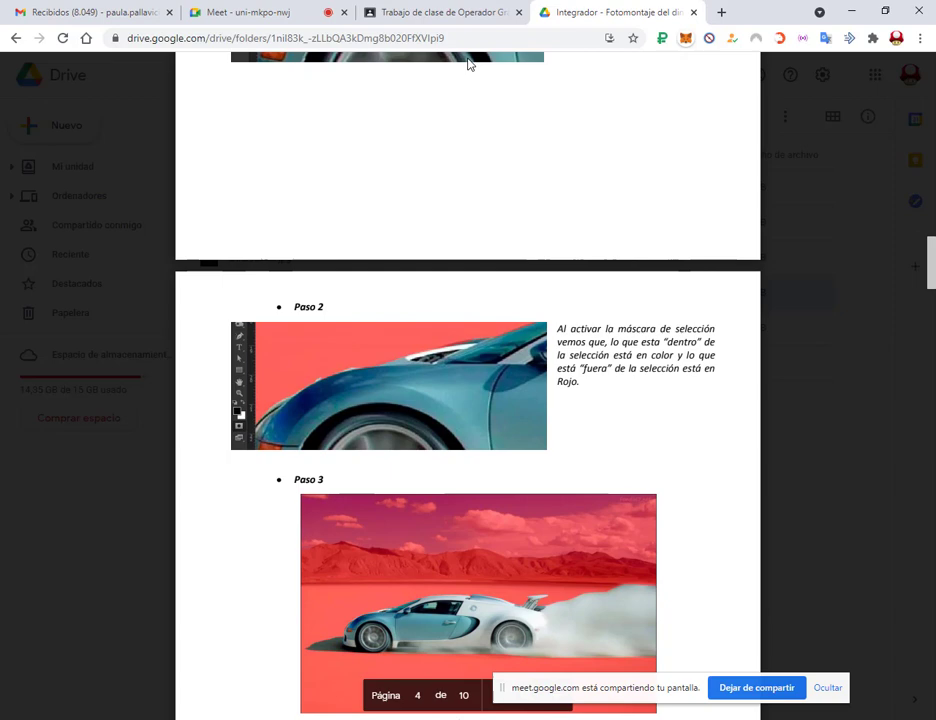
# Return to the Google Meet call, and switch to Photoshop to work on Dinosaurio.jpg.
pyautogui.click(444, 10)
pyautogui.click(286, 10)
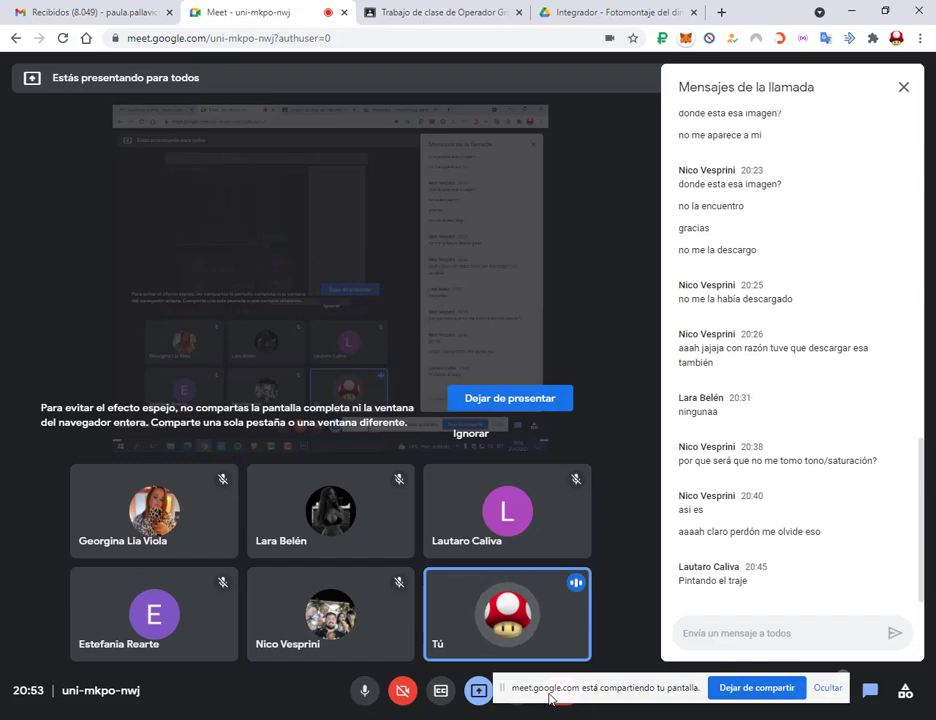
pyautogui.hotkey('alt', 'Tab')
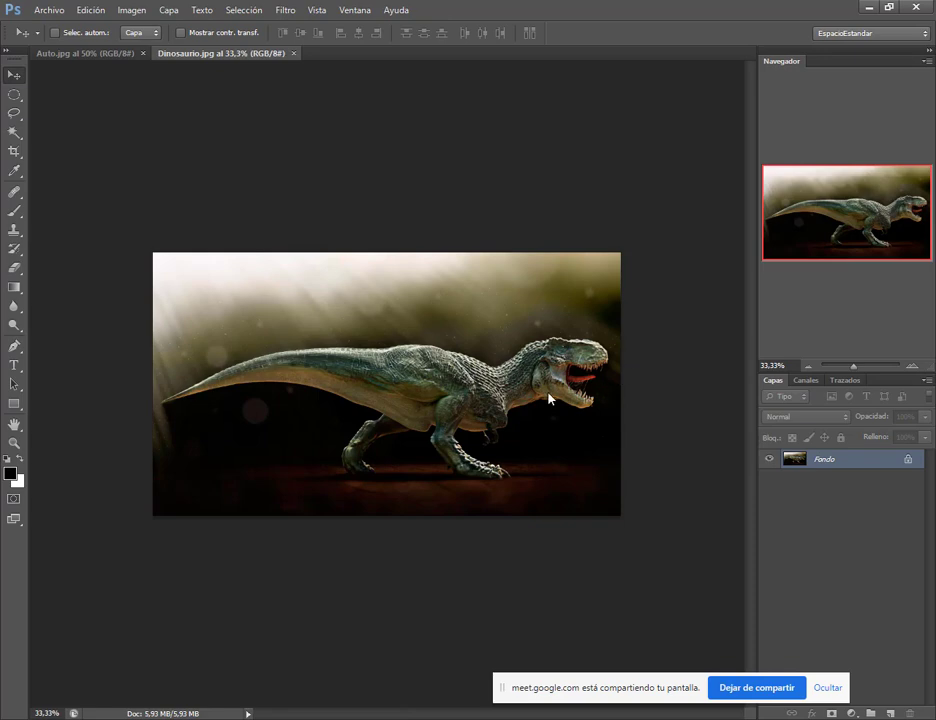
# Trace the dinosaur's whole outline using the Pluma de forma libre tool with Magnético enabled, closing the path at the tail tip.
pyautogui.scroll(1, 387, 383)
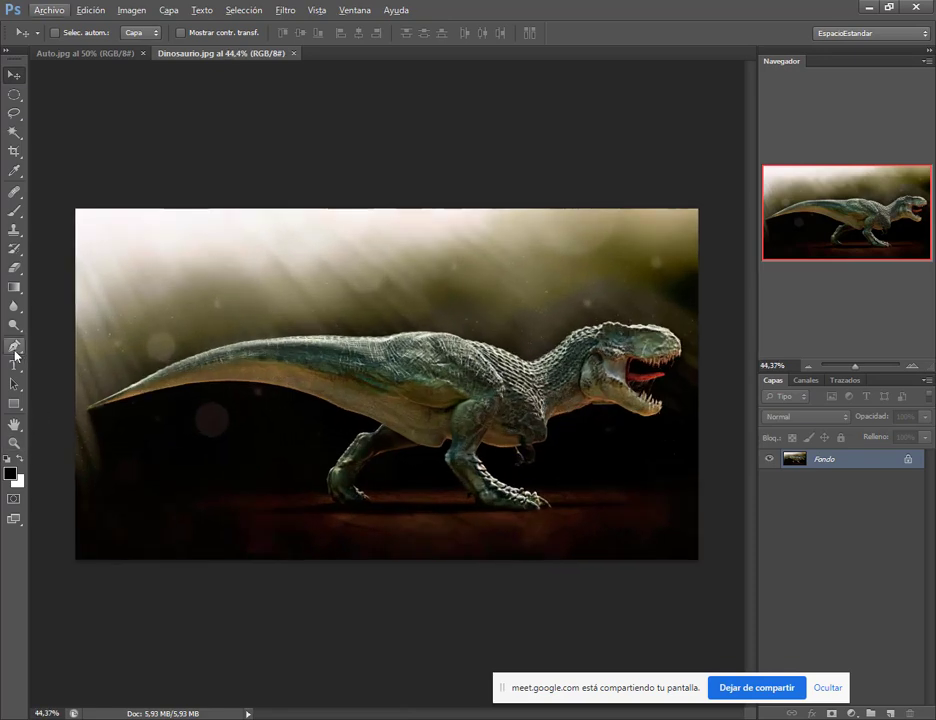
pyautogui.moveTo(15, 349); pyautogui.dragTo(15, 349)
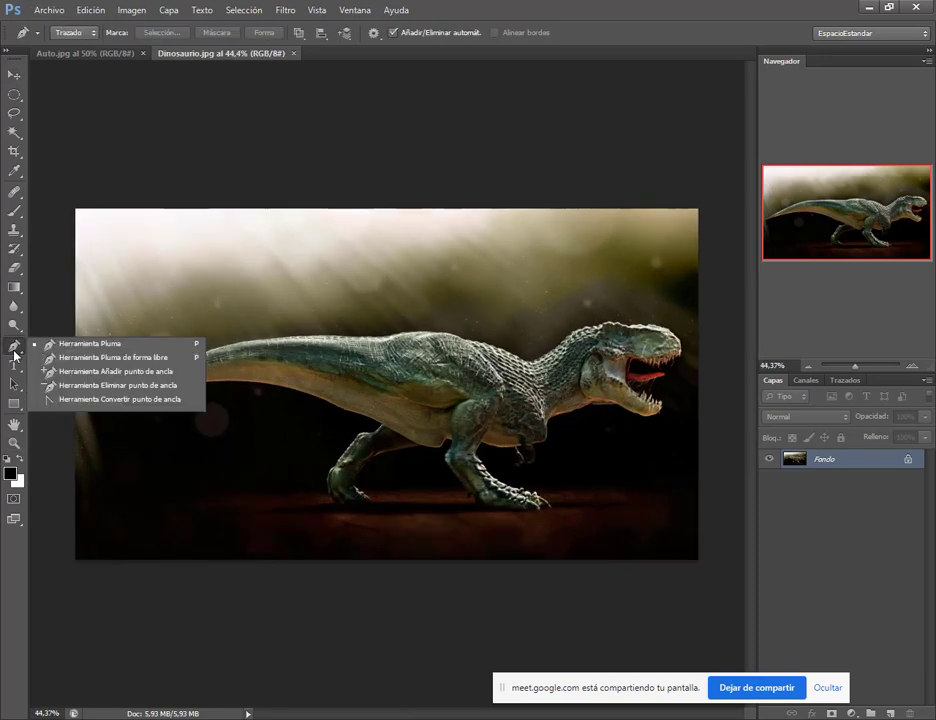
pyautogui.click(95, 359)
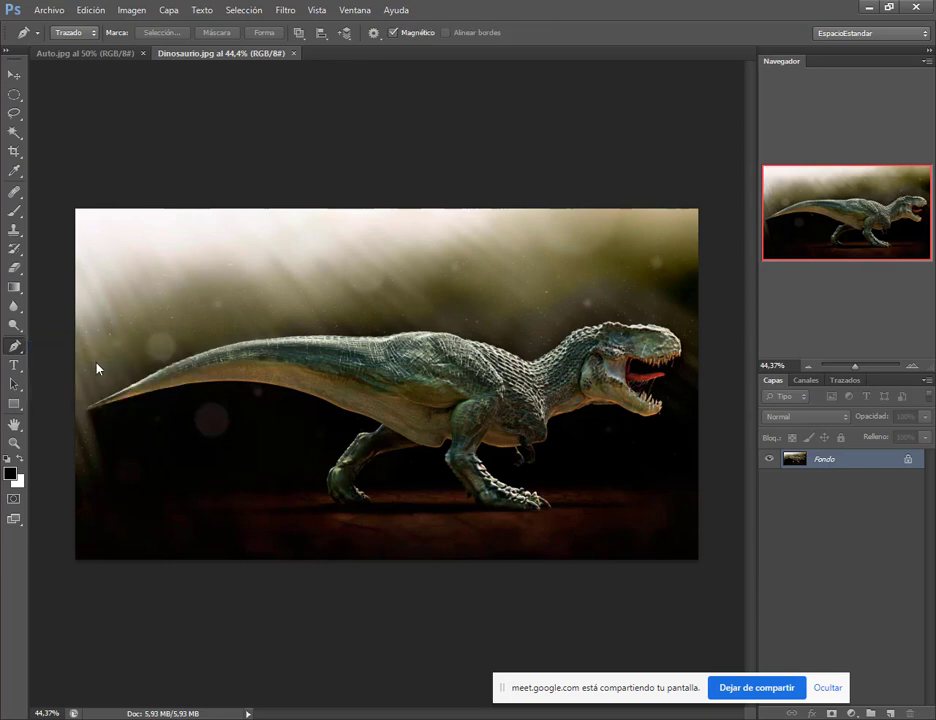
pyautogui.moveTo(15, 347); pyautogui.dragTo(15, 347)
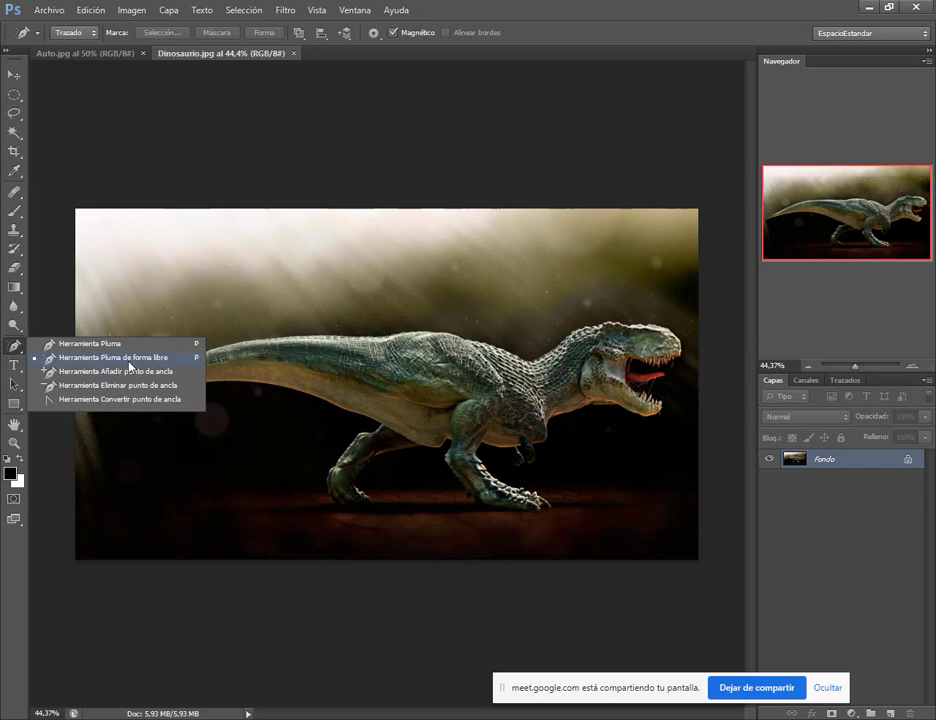
pyautogui.click(420, 8)
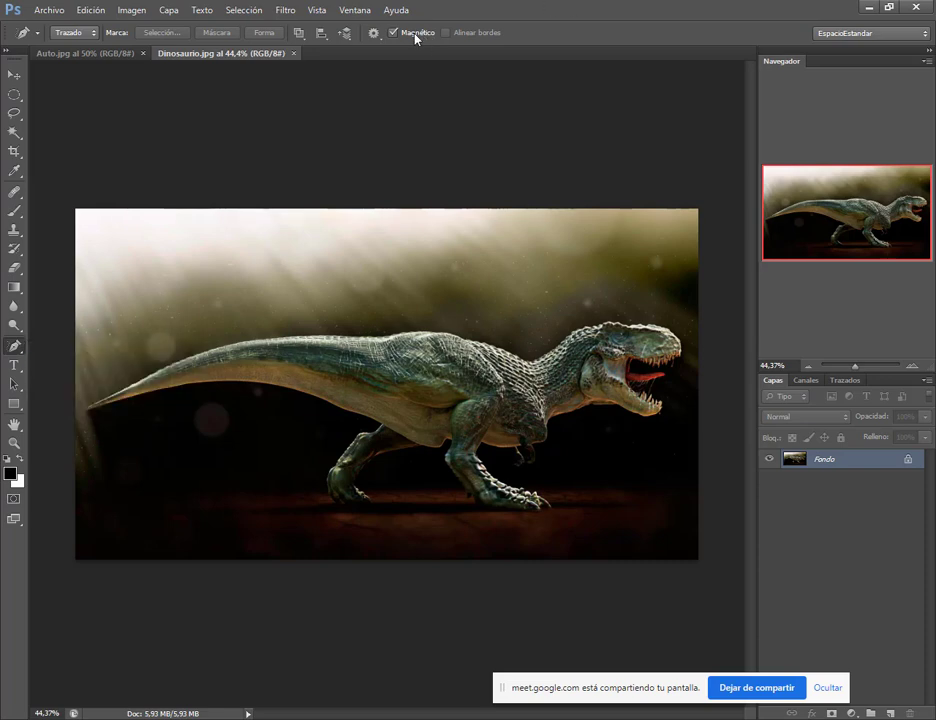
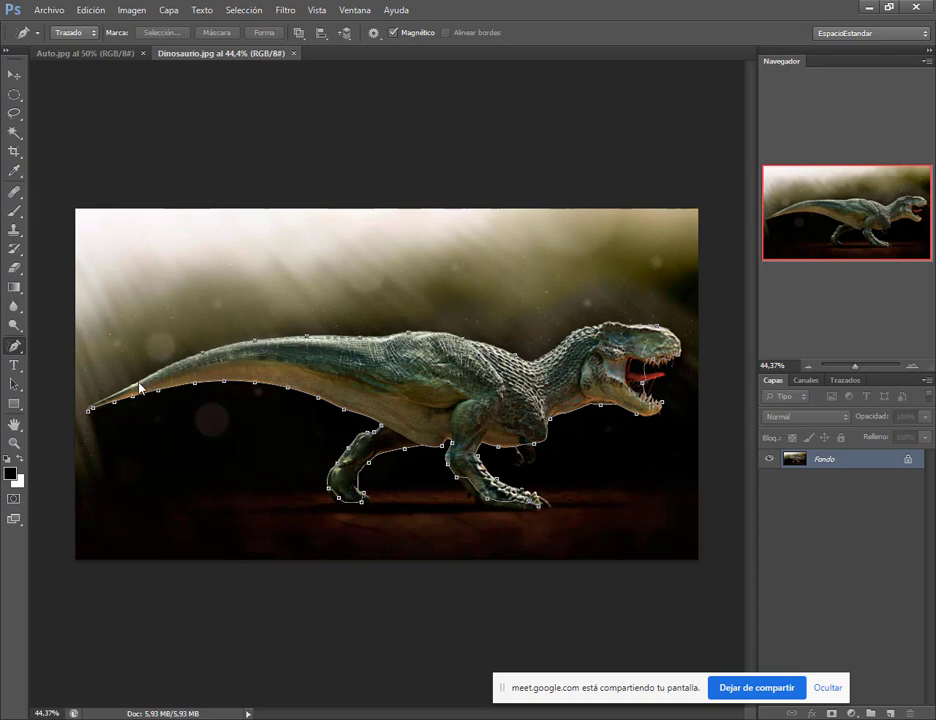
pyautogui.click(88, 413)
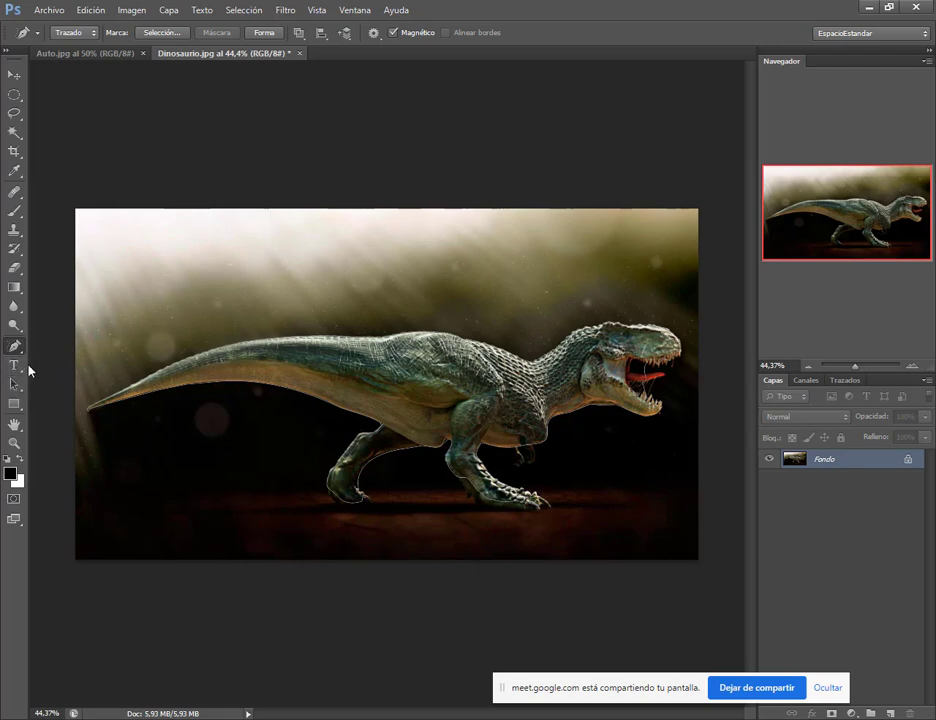
# Select the dinosaur's path with the Selección directa tool and adjust the anchor point above the rear foot's heel.
pyautogui.moveTo(29, 371); pyautogui.dragTo(6, 396)
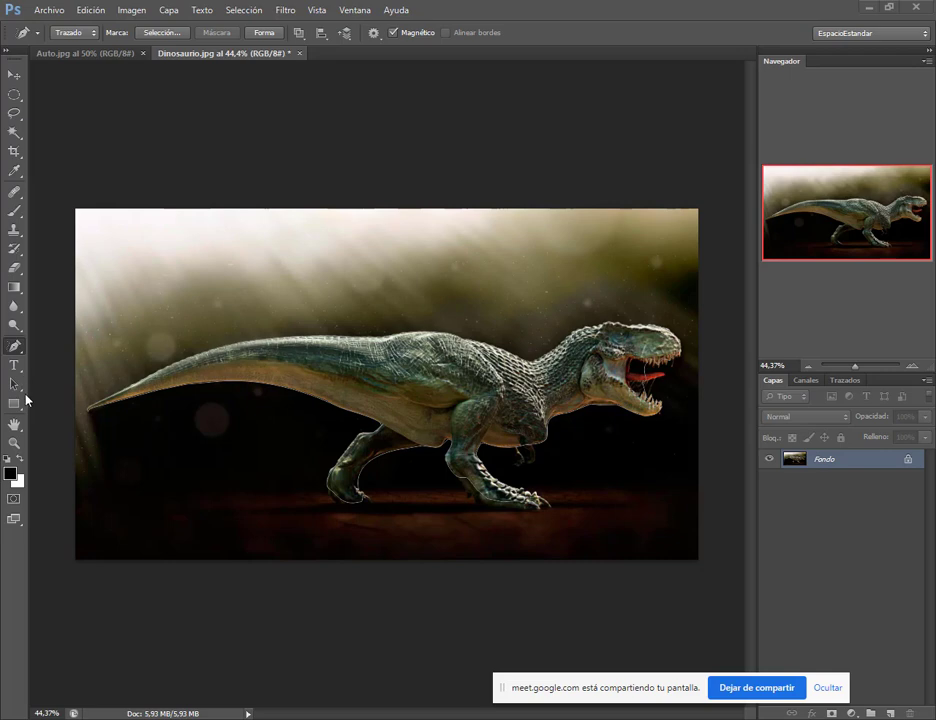
pyautogui.click(14, 385)
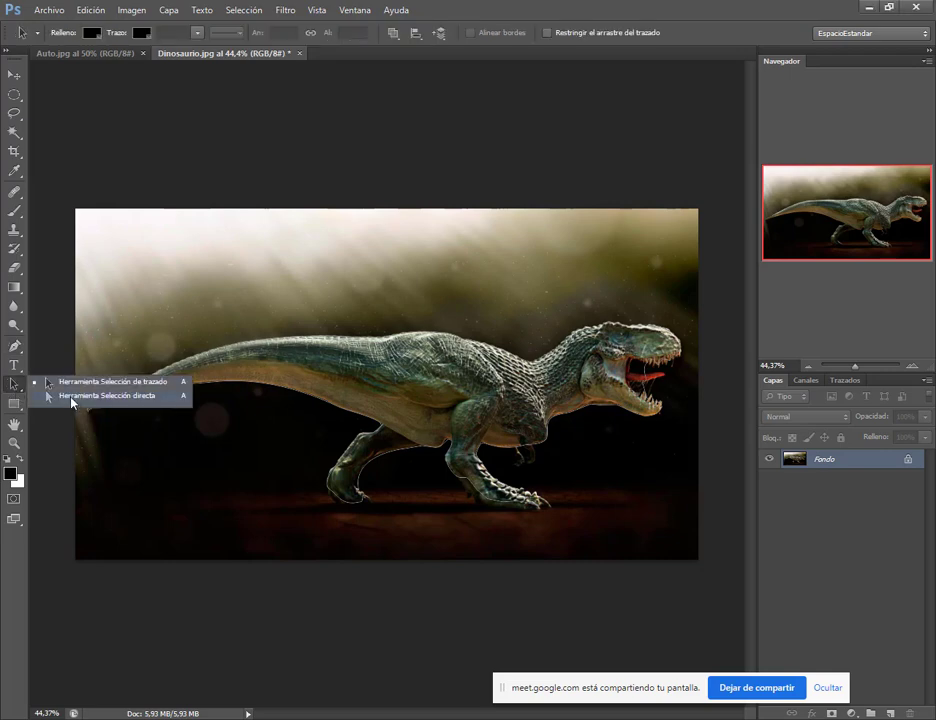
pyautogui.click(124, 397)
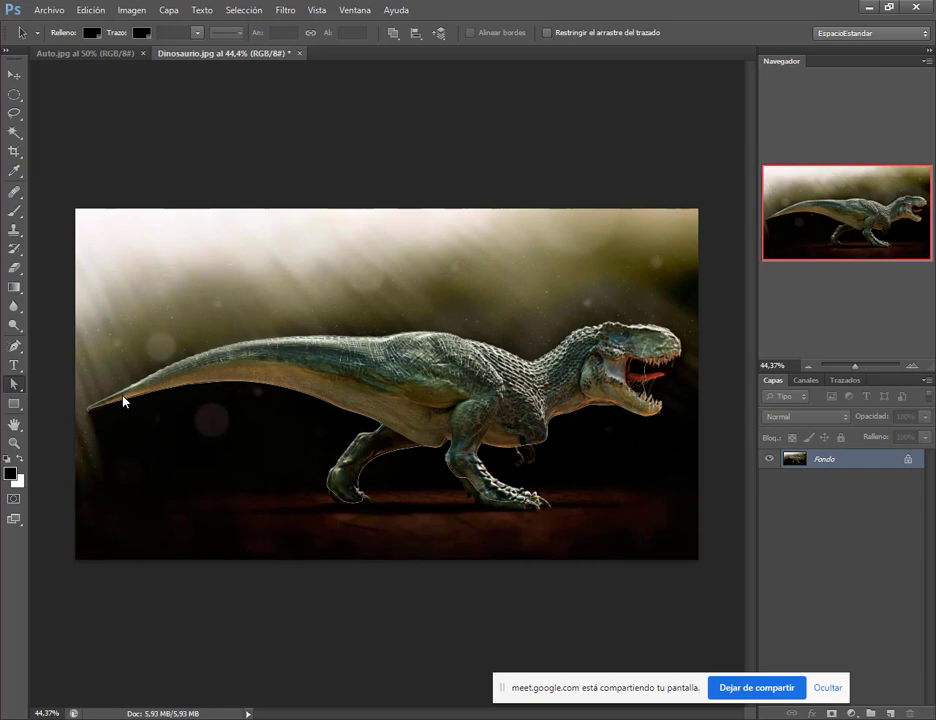
pyautogui.click(276, 391)
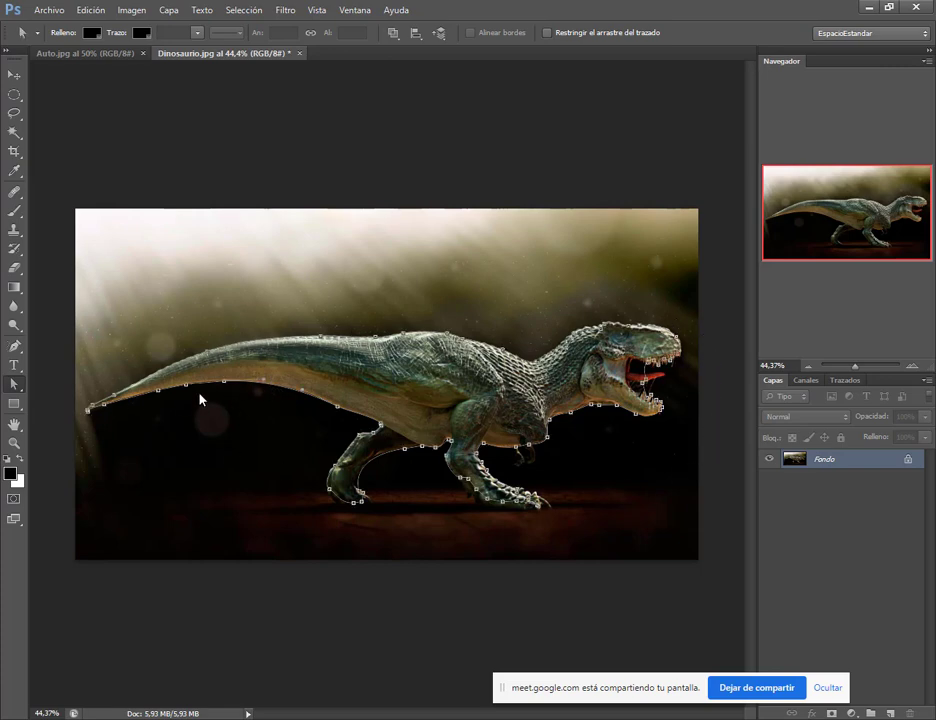
pyautogui.scroll(10, 386, 495)
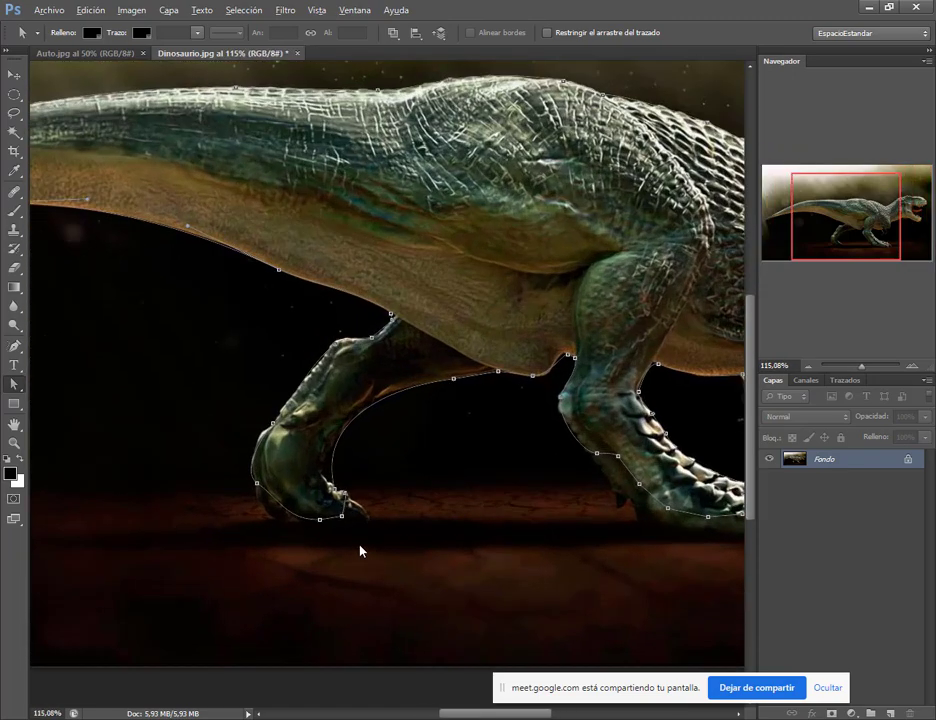
pyautogui.scroll(5, 265, 522)
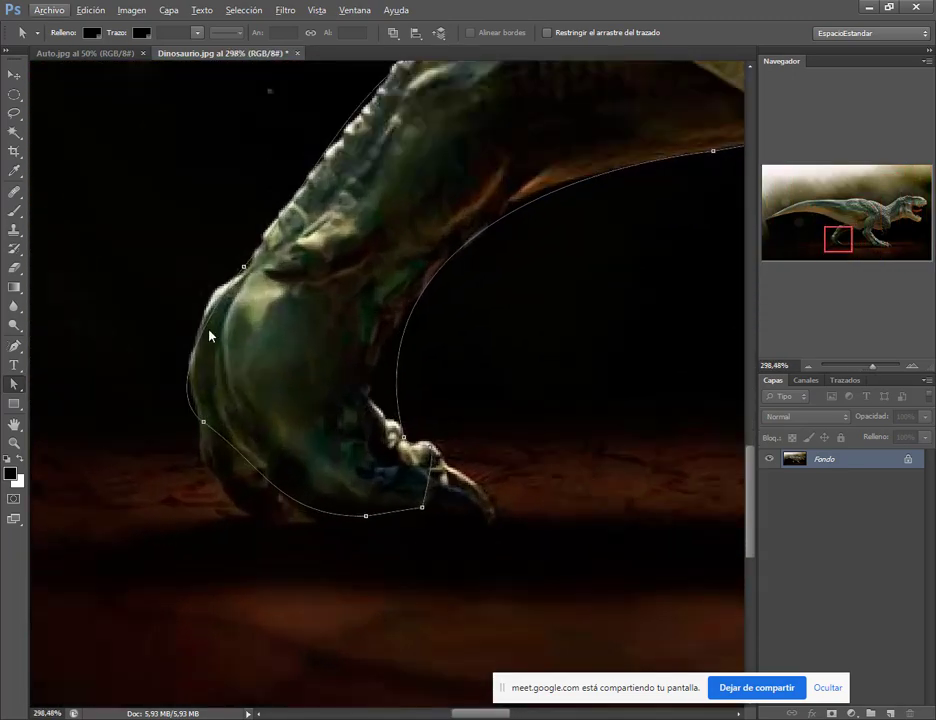
pyautogui.click(247, 270)
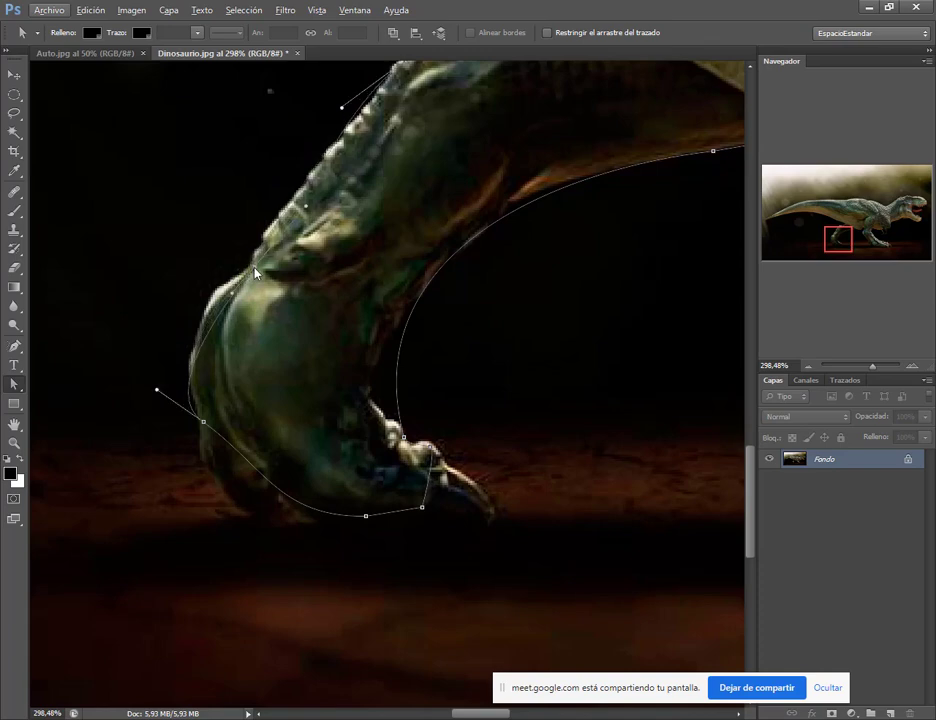
# Add an anchor point to the path at the rear foot's heel and move it out to the heel's edge.
pyautogui.click(14, 348)
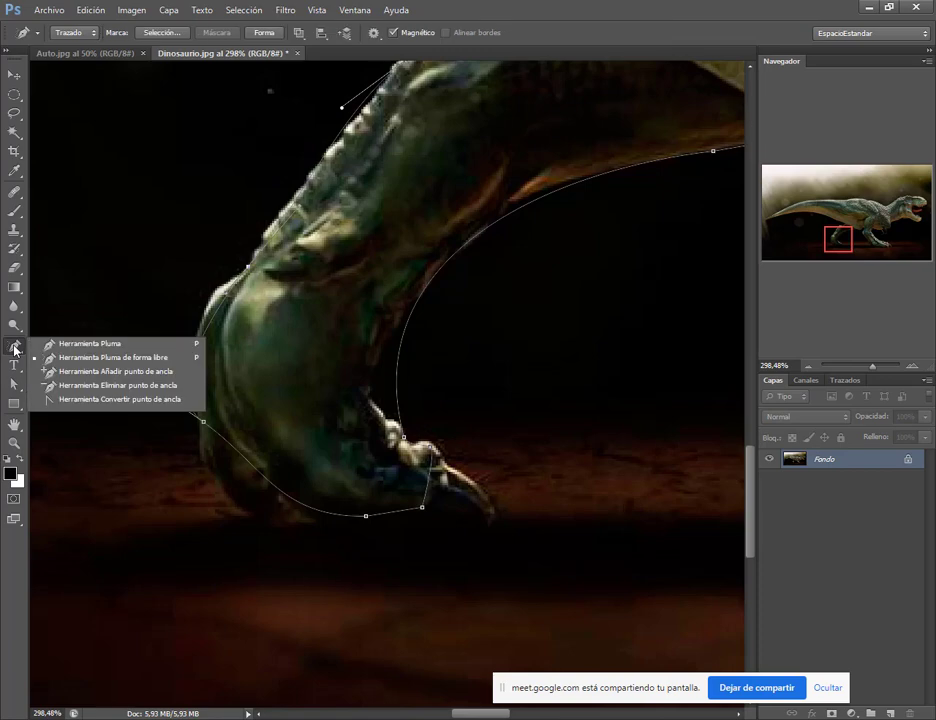
pyautogui.click(102, 371)
pyautogui.click(212, 320)
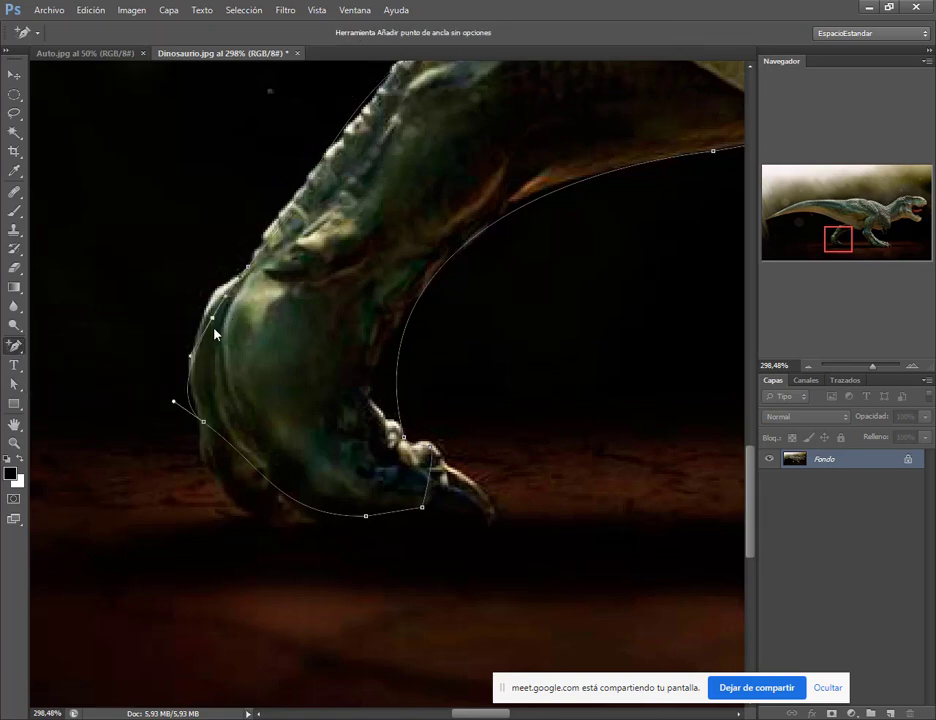
pyautogui.press('a')
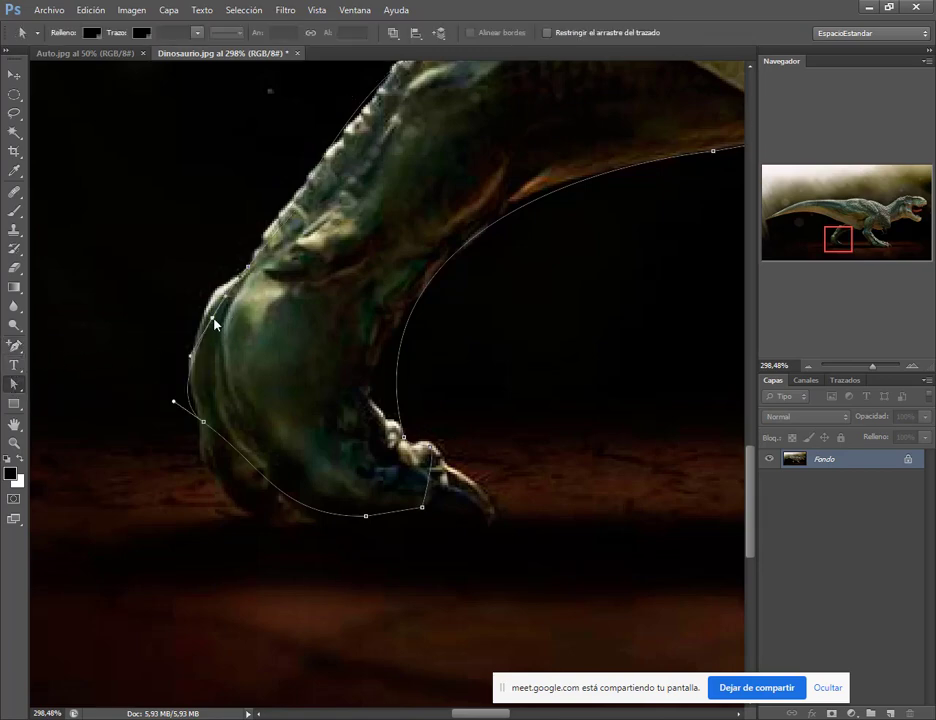
pyautogui.moveTo(214, 322)
pyautogui.mouseDown()
pyautogui.moveTo(214, 296)
pyautogui.moveTo(211, 307)
pyautogui.mouseUp()
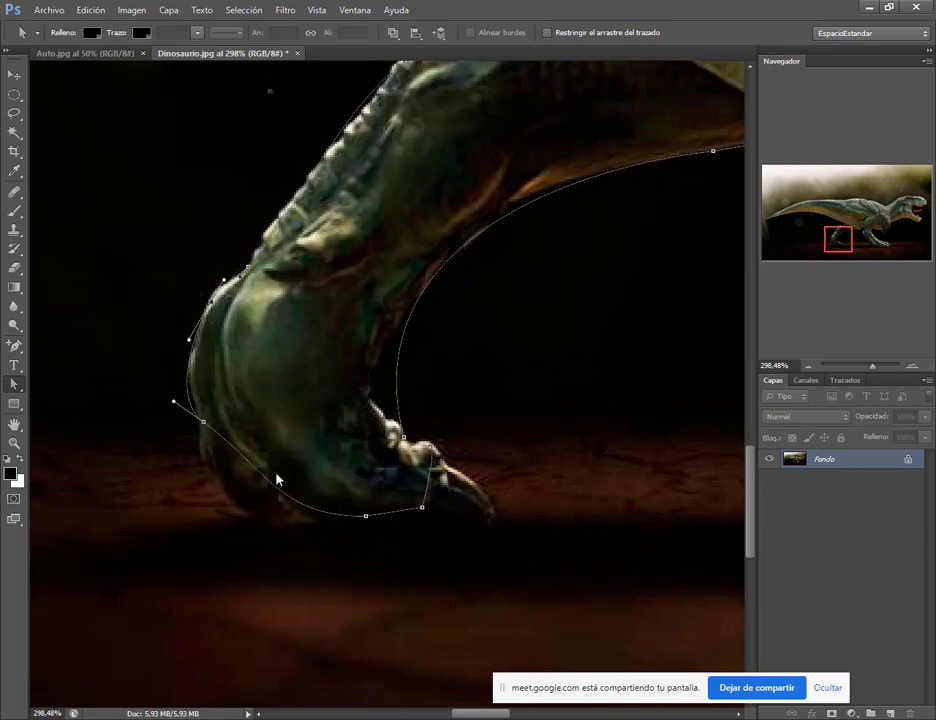
# Reshape the path around the underside of the rear foot by moving its heel, sole and toe anchor points outward.
pyautogui.moveTo(207, 427); pyautogui.dragTo(206, 517)
pyautogui.moveTo(205, 425); pyautogui.dragTo(200, 423)
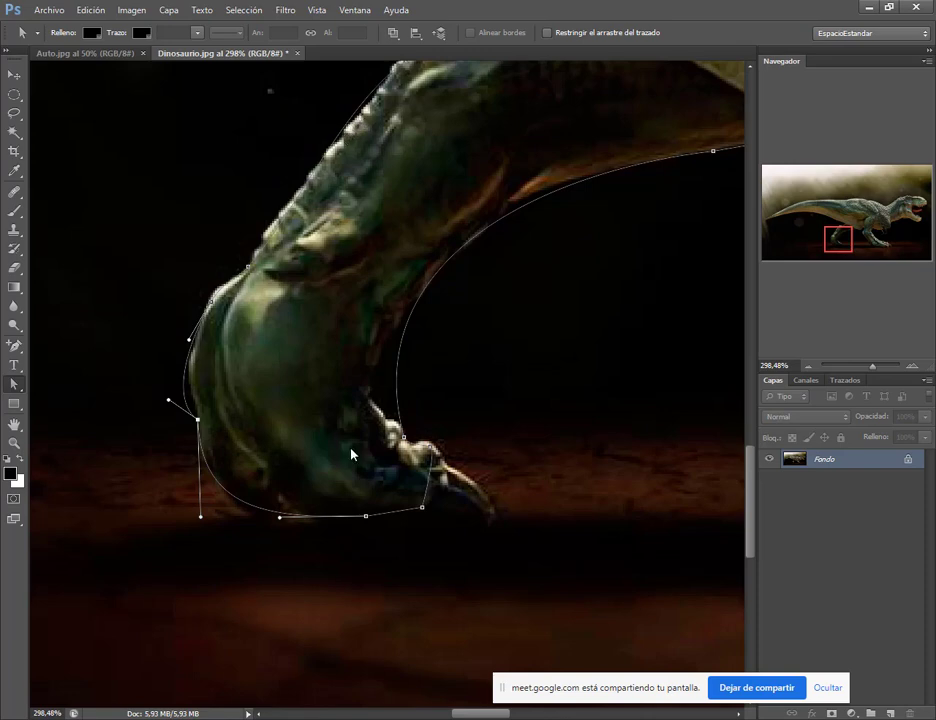
pyautogui.moveTo(424, 512); pyautogui.dragTo(449, 528)
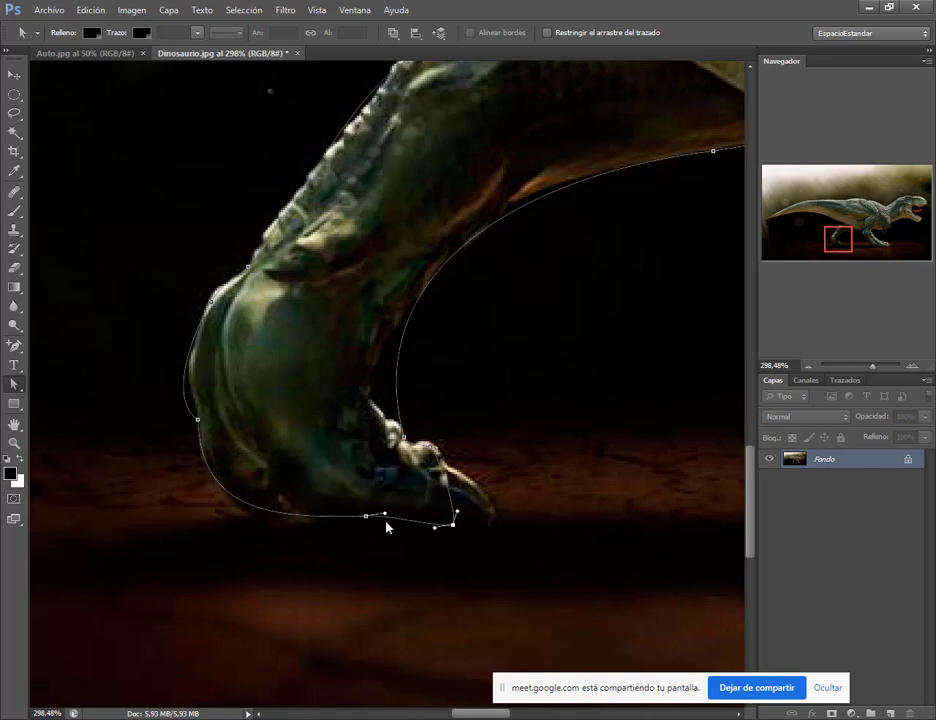
pyautogui.moveTo(367, 519); pyautogui.dragTo(376, 541)
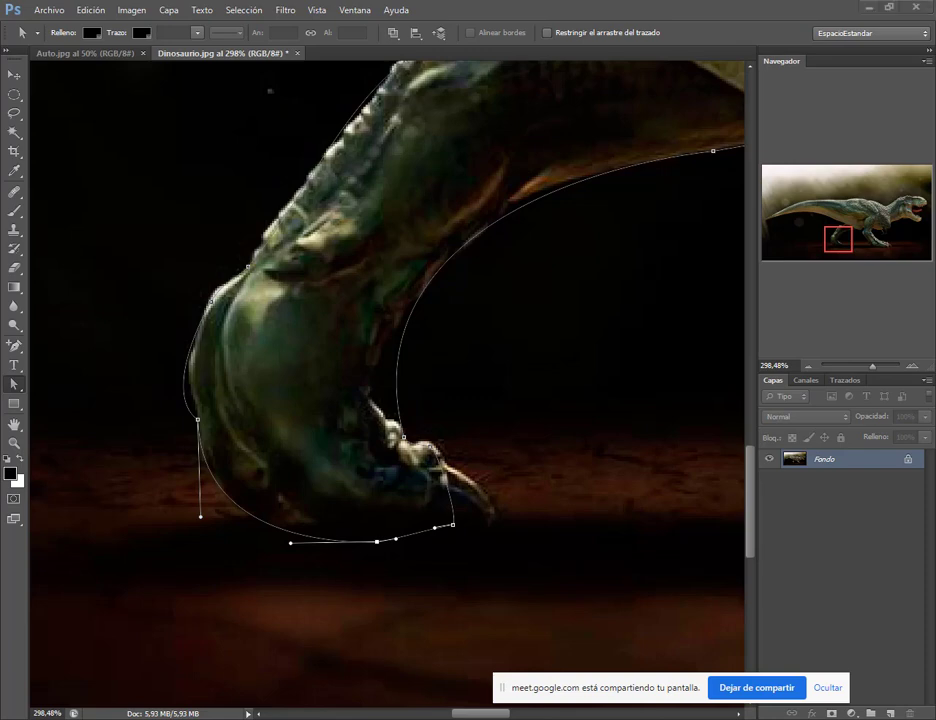
# Switch to the Google Meet call to check its chat messages.
pyautogui.moveTo(221, 677)
pyautogui.click(232, 642)
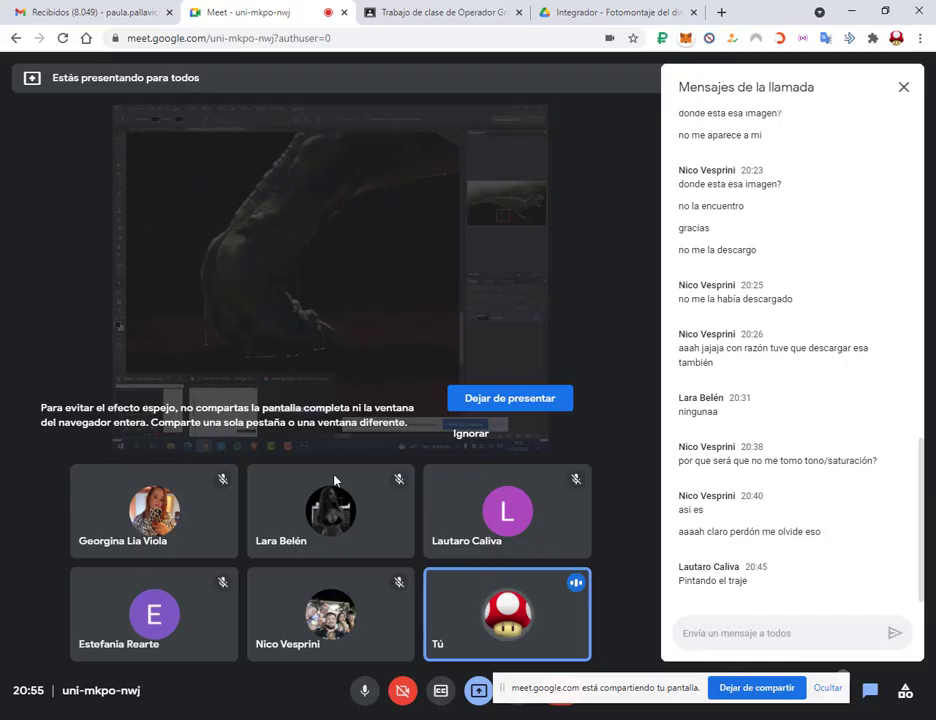
# Switch to the Fotomontaje.pdf guide in Google Drive and view the finished montage on its first page, then return to Photoshop.
pyautogui.click(581, 8)
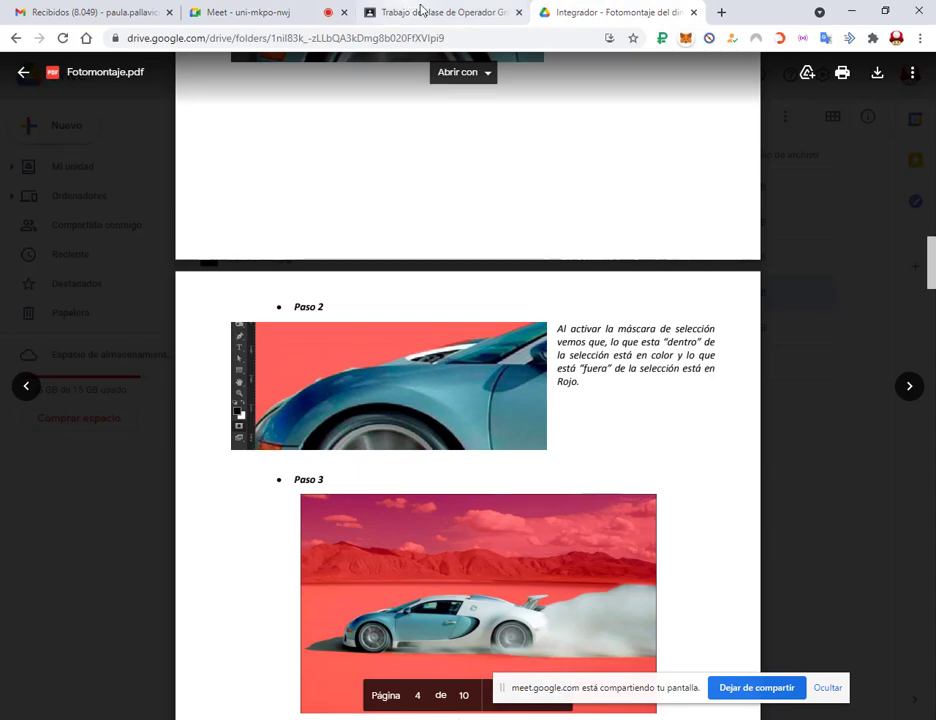
pyautogui.scroll(15, 604, 224)
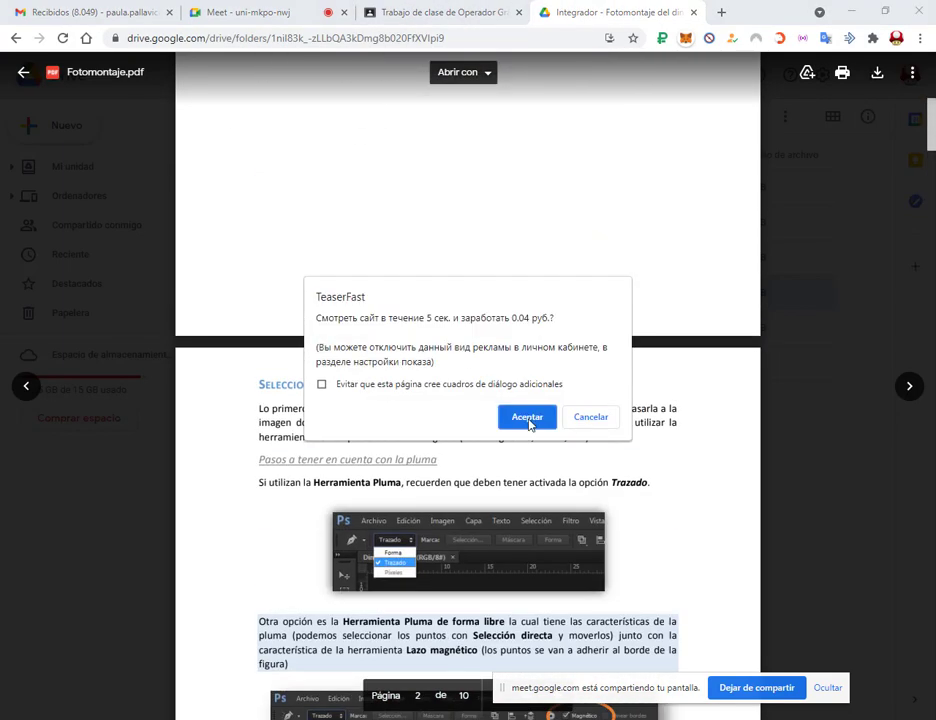
pyautogui.click(528, 420)
pyautogui.click(563, 9)
pyautogui.scroll(6, 556, 310)
pyautogui.scroll(3, 562, 350)
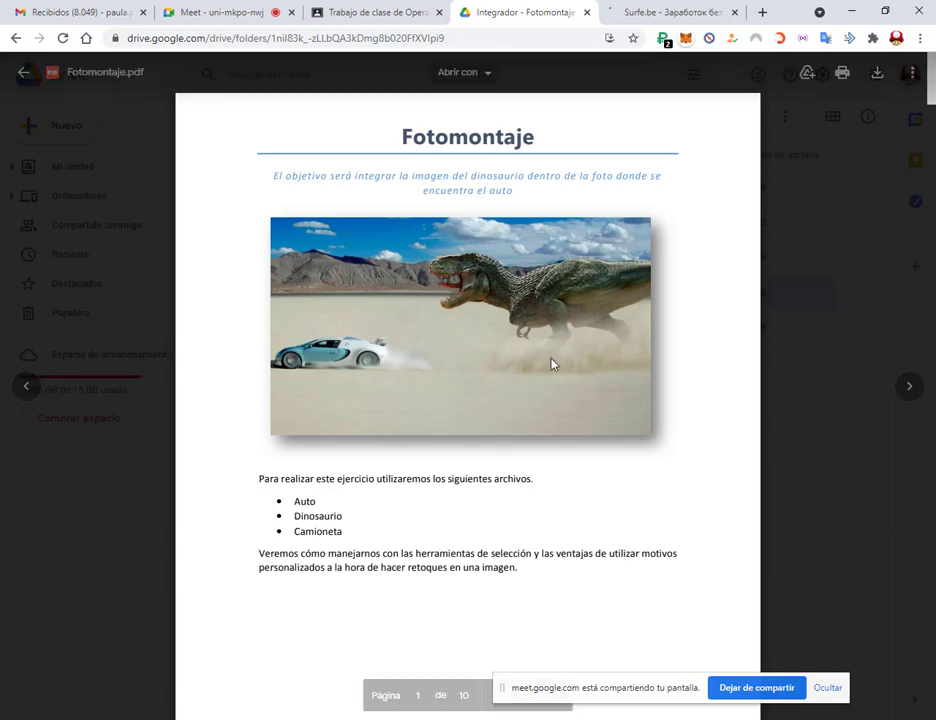
pyautogui.click(851, 9)
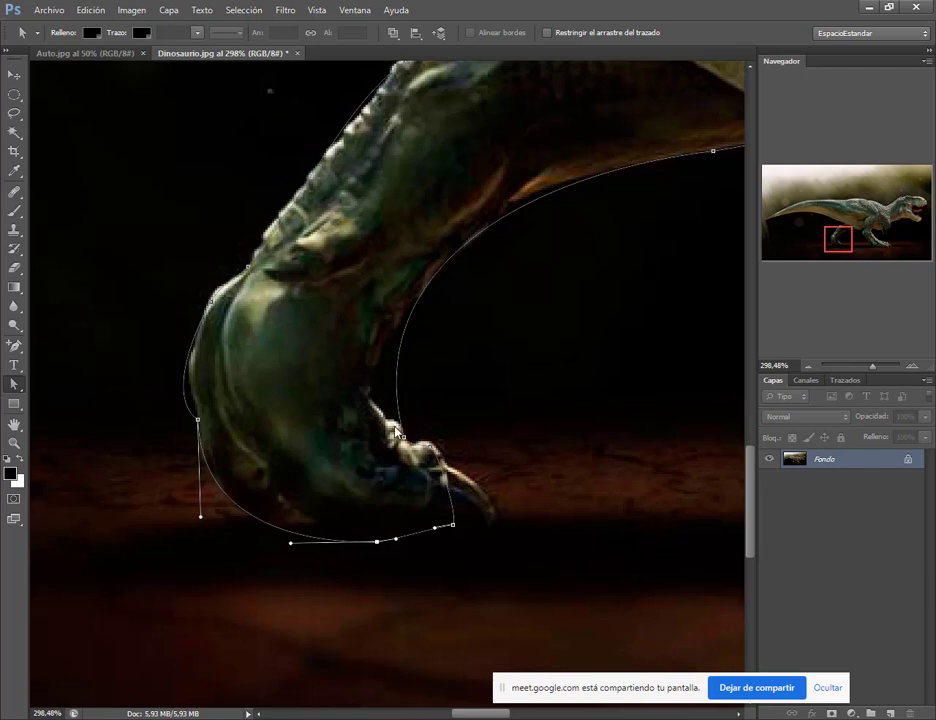
# Move the path's anchor points around the front foot's toes outward to the claw tips.
pyautogui.scroll(-4, 406, 401)
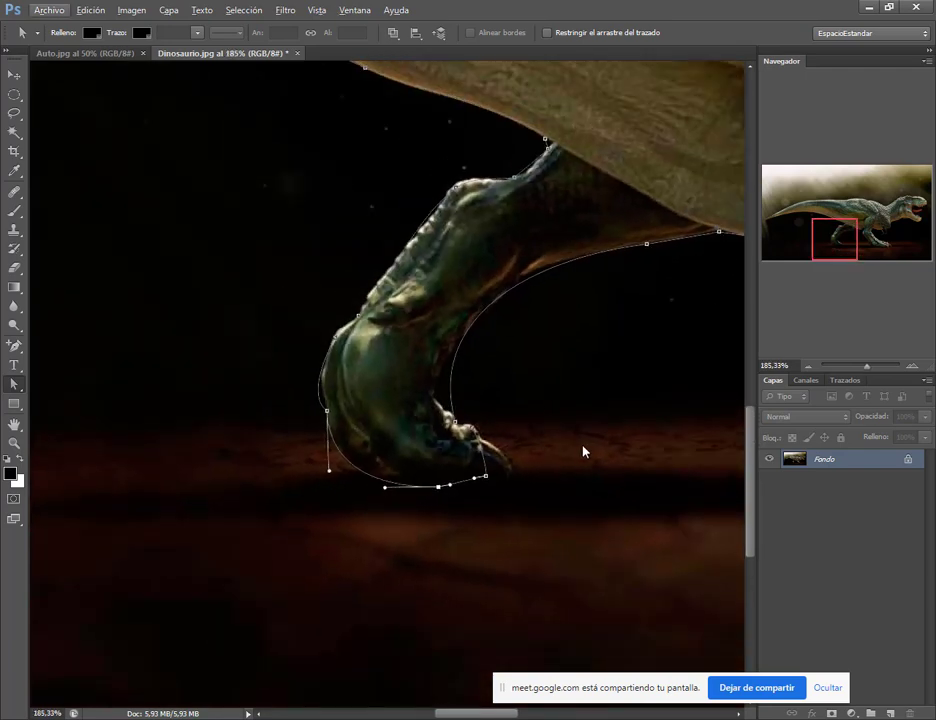
pyautogui.hscroll(8, 367, 368)
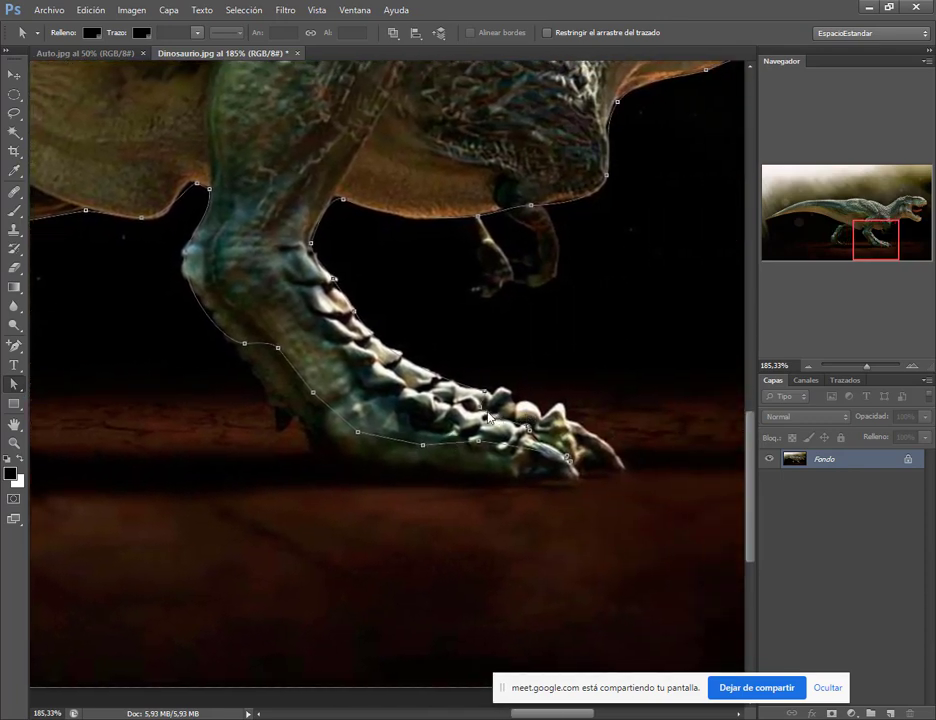
pyautogui.moveTo(509, 400); pyautogui.dragTo(587, 431)
pyautogui.moveTo(529, 428); pyautogui.dragTo(583, 491)
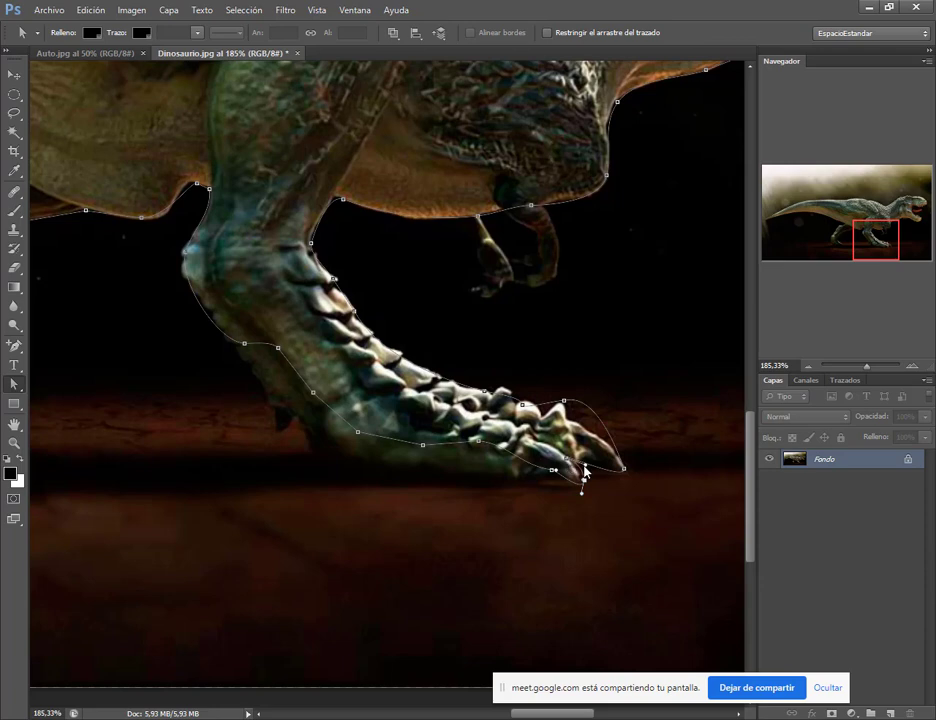
# Delete the extra anchor point between the front foot's claws and shorten the outer claw tip's handle to refit the curve.
pyautogui.scroll(3, 575, 475)
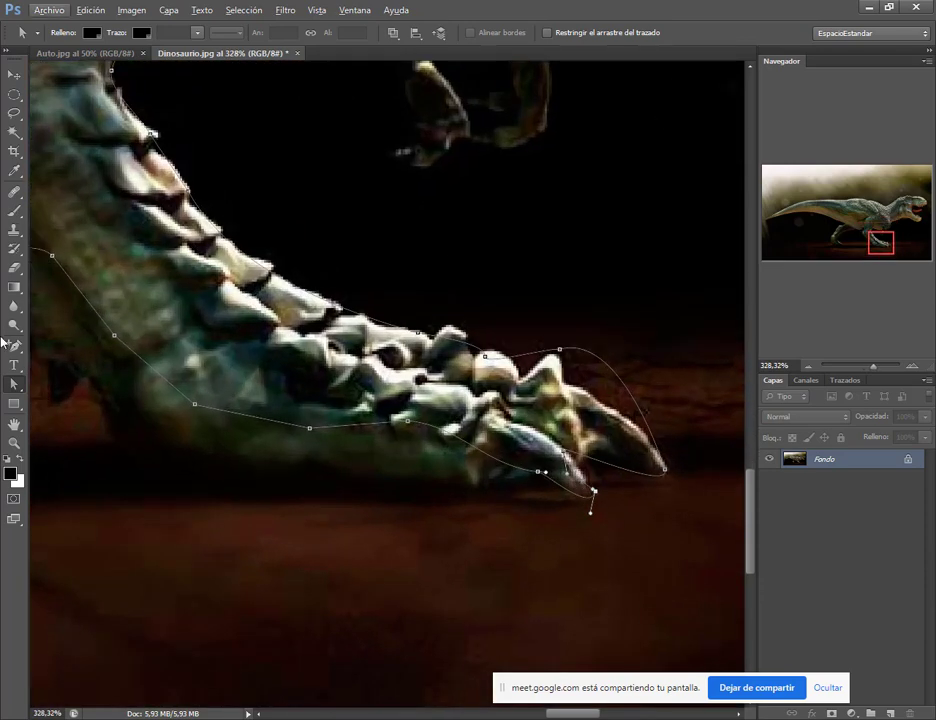
pyautogui.click(12, 348)
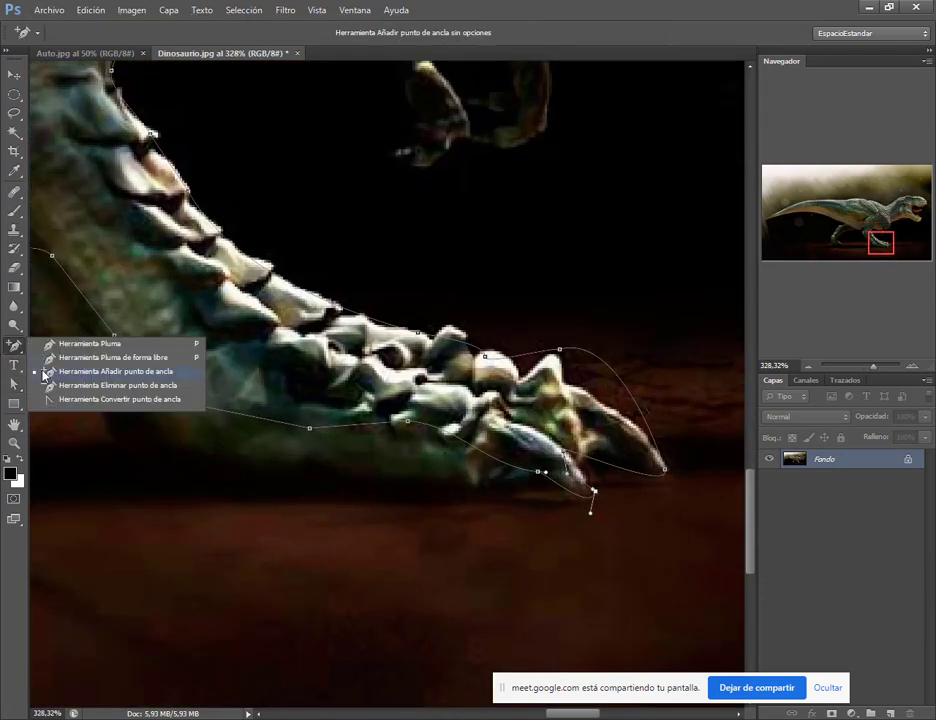
pyautogui.click(115, 386)
pyautogui.click(565, 456)
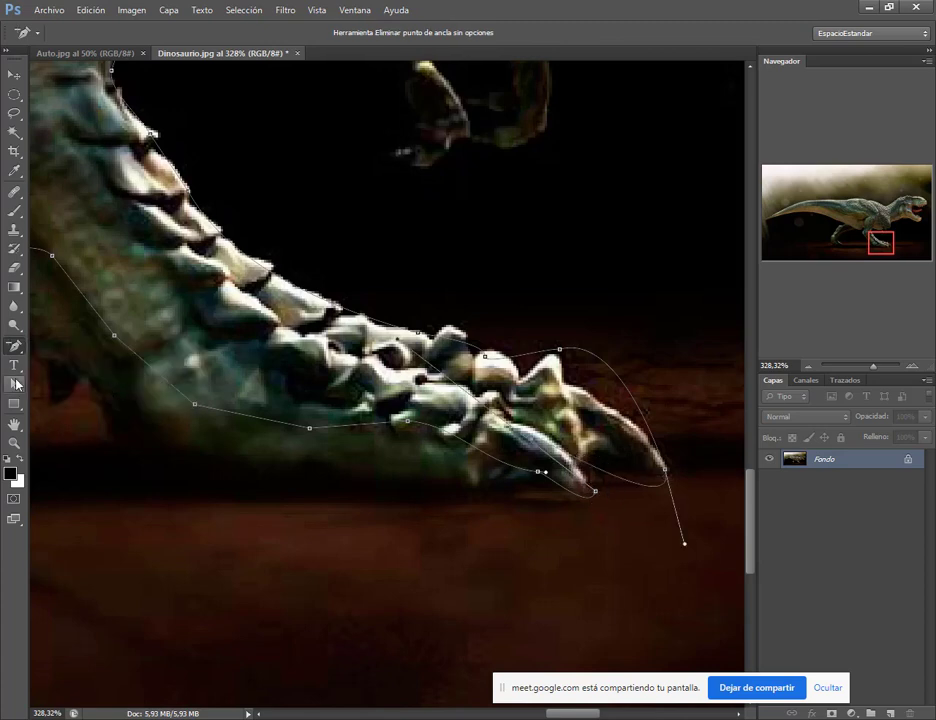
pyautogui.click(15, 385)
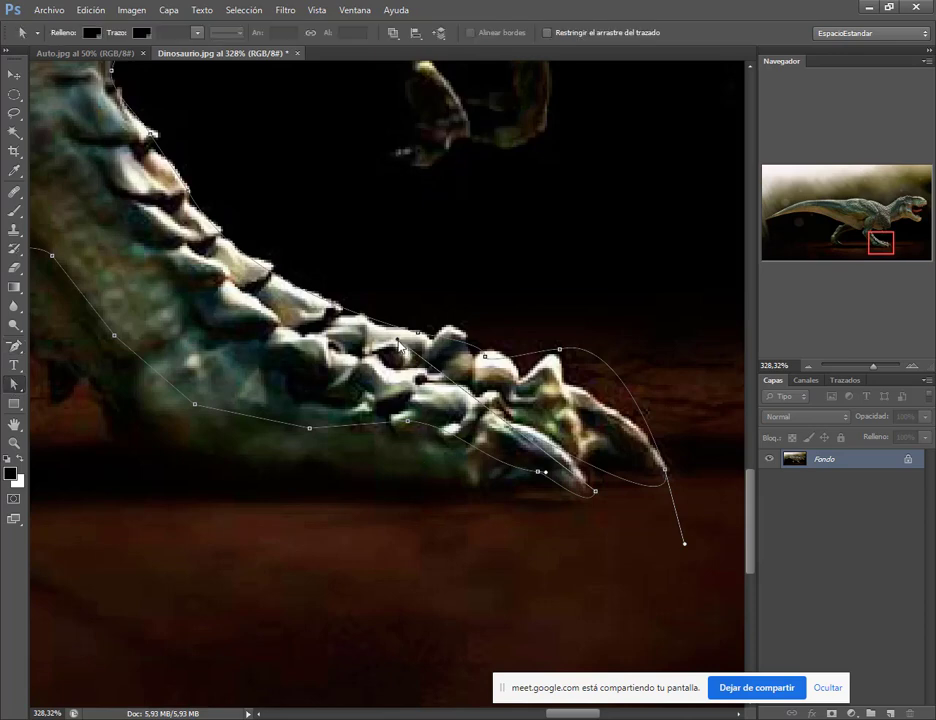
pyautogui.click(674, 535)
pyautogui.moveTo(674, 535); pyautogui.dragTo(659, 481)
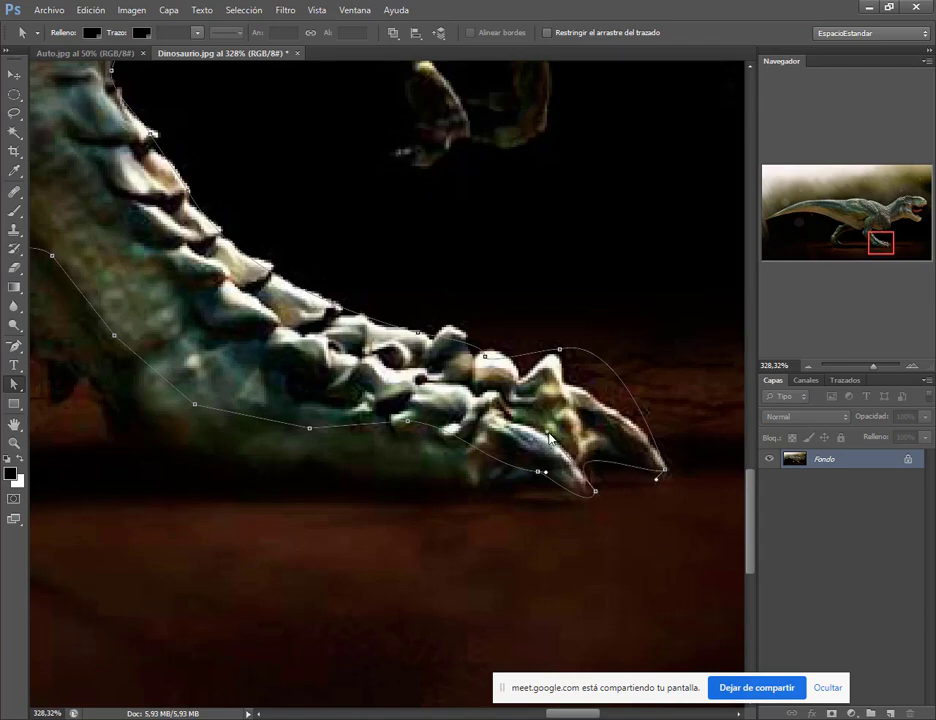
# Convert the dinosaur's path into a new selection with a 0-pixel feather radius and Suavizado on.
pyautogui.scroll(-8, 566, 355)
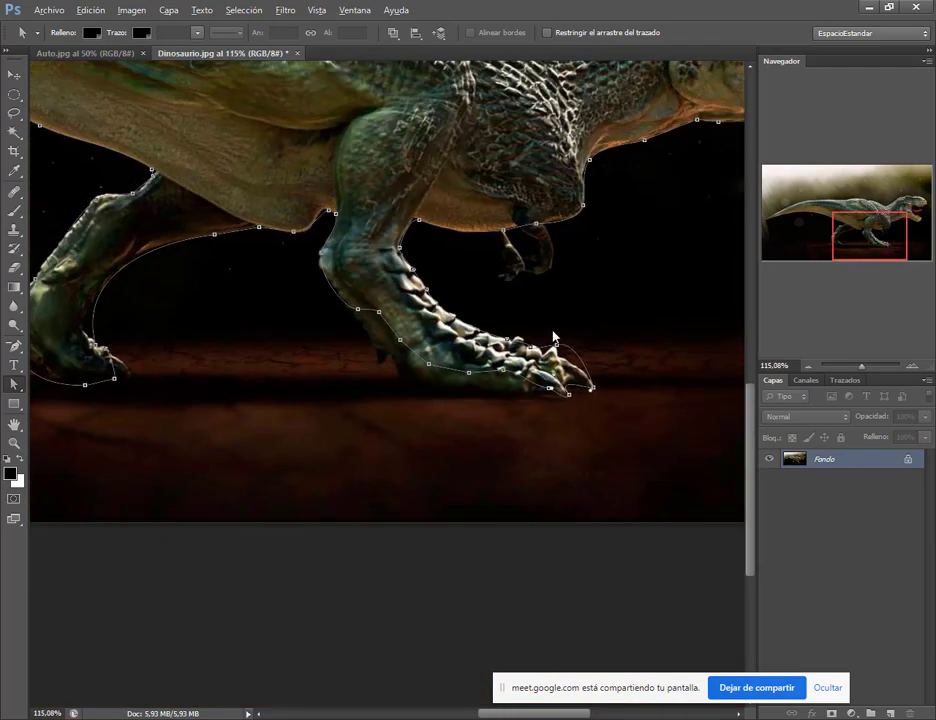
pyautogui.scroll(-1, 592, 343)
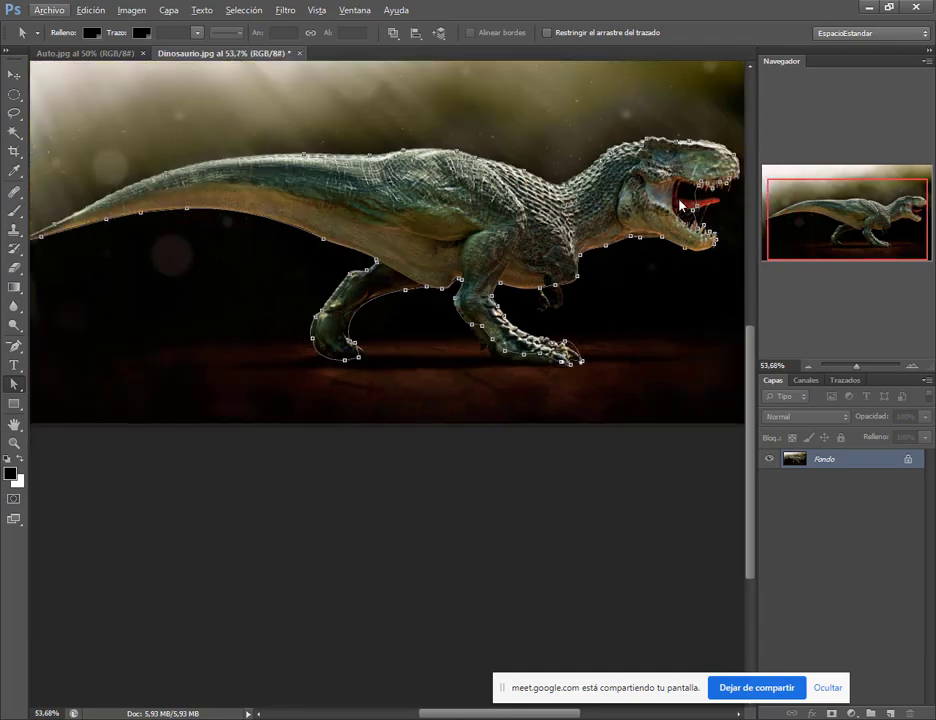
pyautogui.scroll(-1, 690, 185)
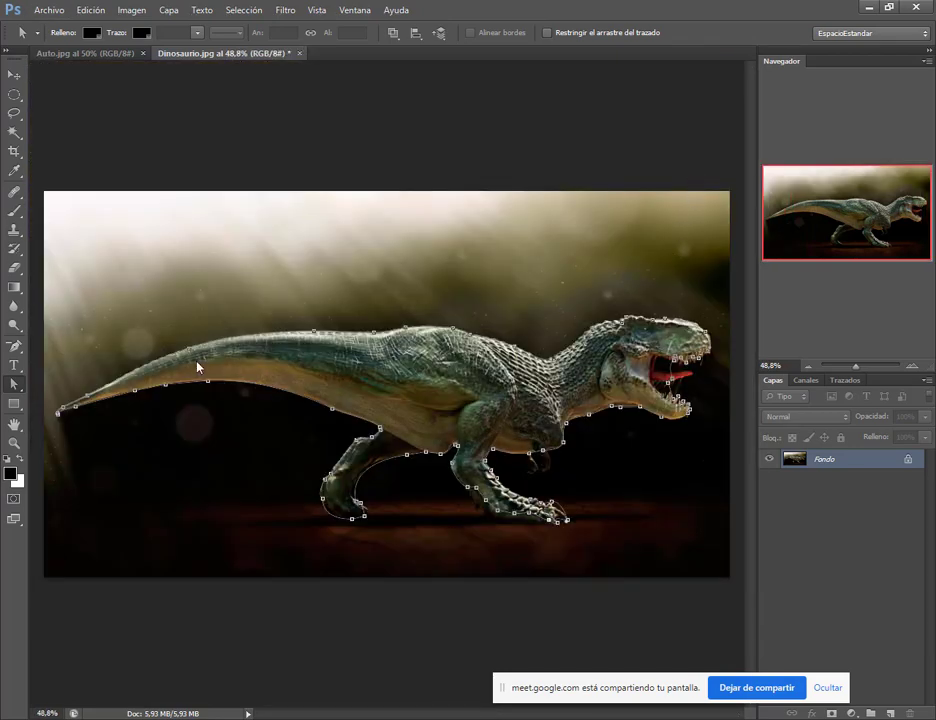
pyautogui.click(14, 346)
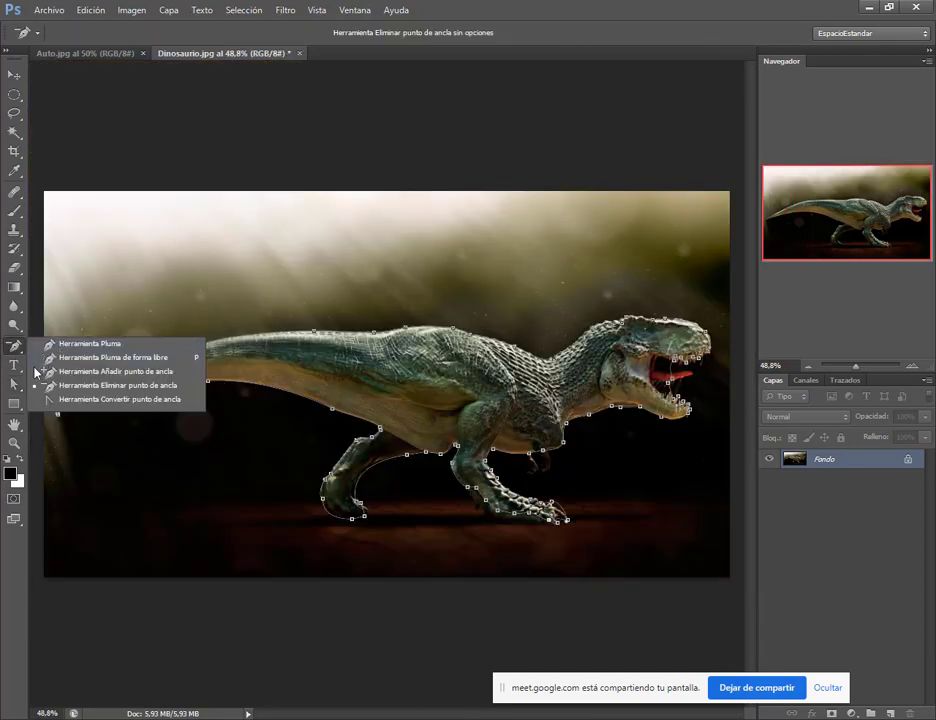
pyautogui.click(12, 387)
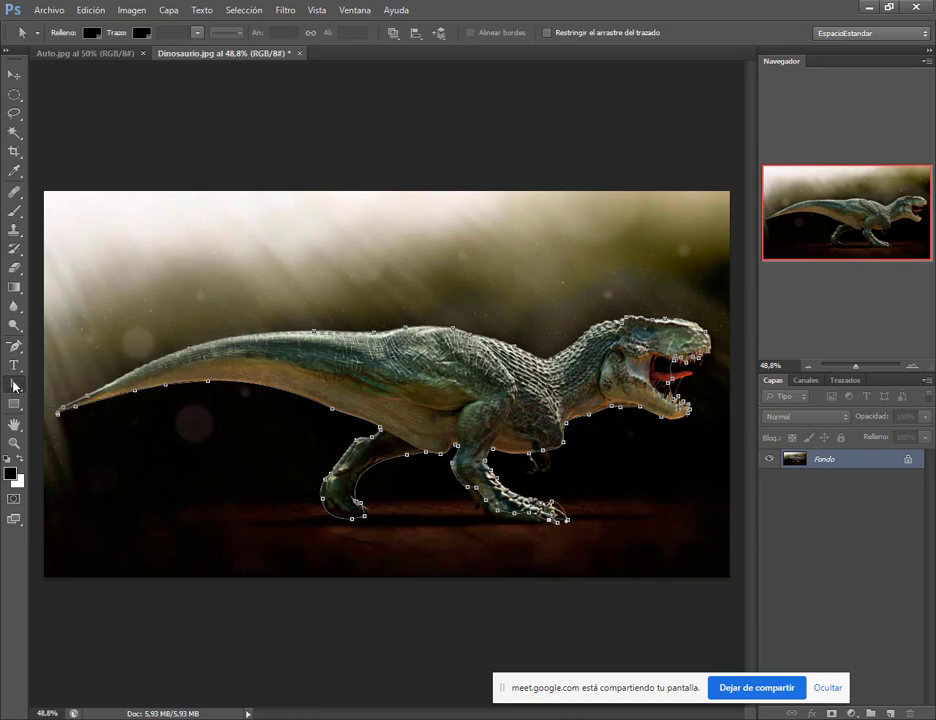
pyautogui.rightClick(441, 385)
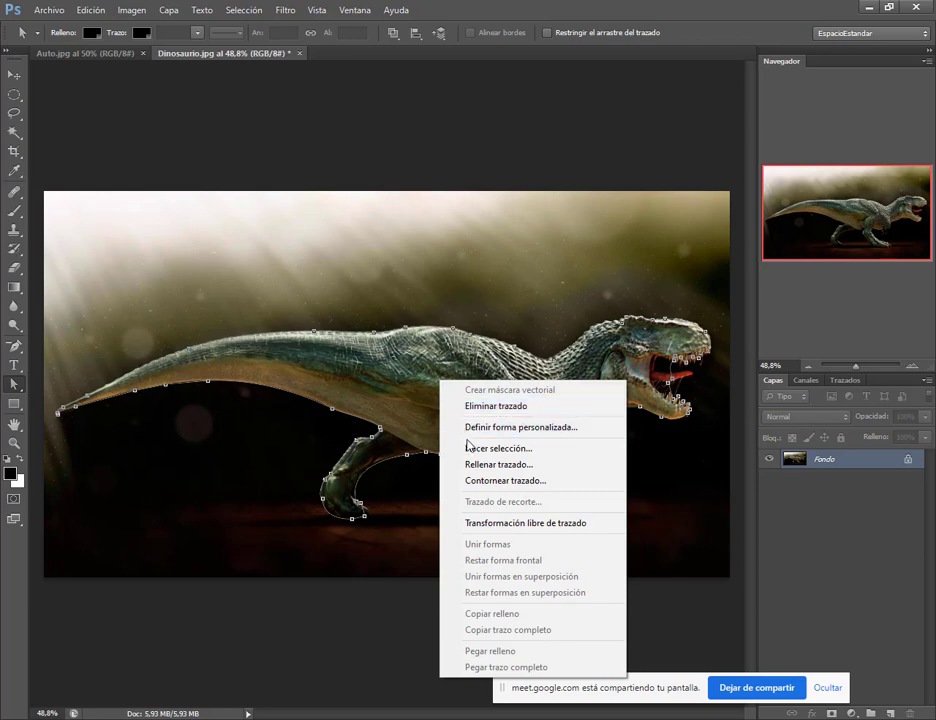
pyautogui.click(505, 452)
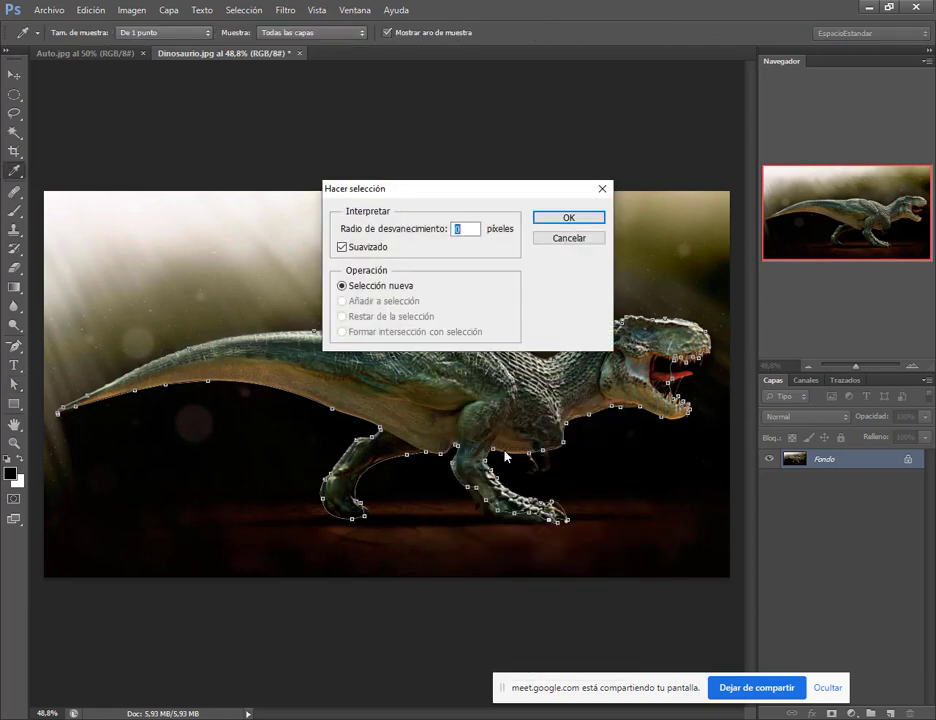
pyautogui.click(582, 220)
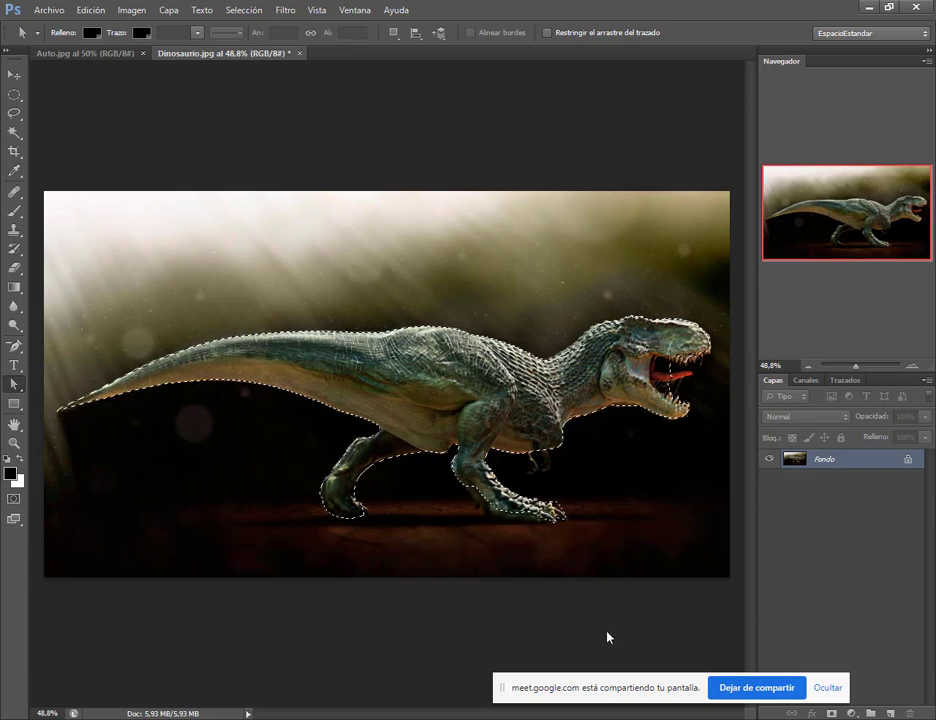
# Add a layer mask from the dinosaur selection to hide the background, and delete that mask without applying it.
pyautogui.moveTo(507, 690); pyautogui.dragTo(351, 658)
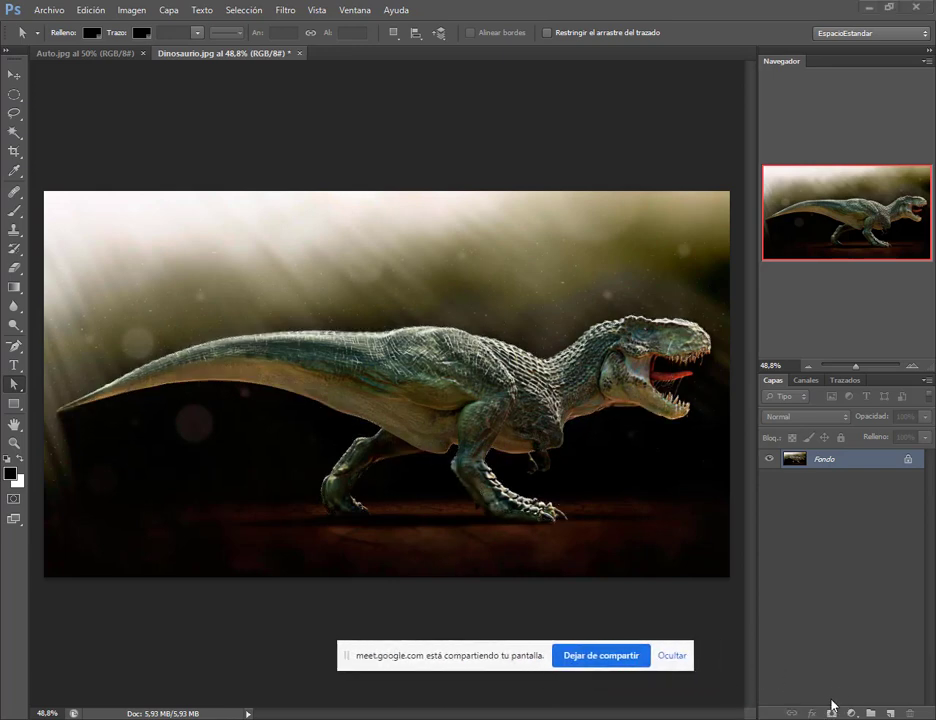
pyautogui.click(830, 700)
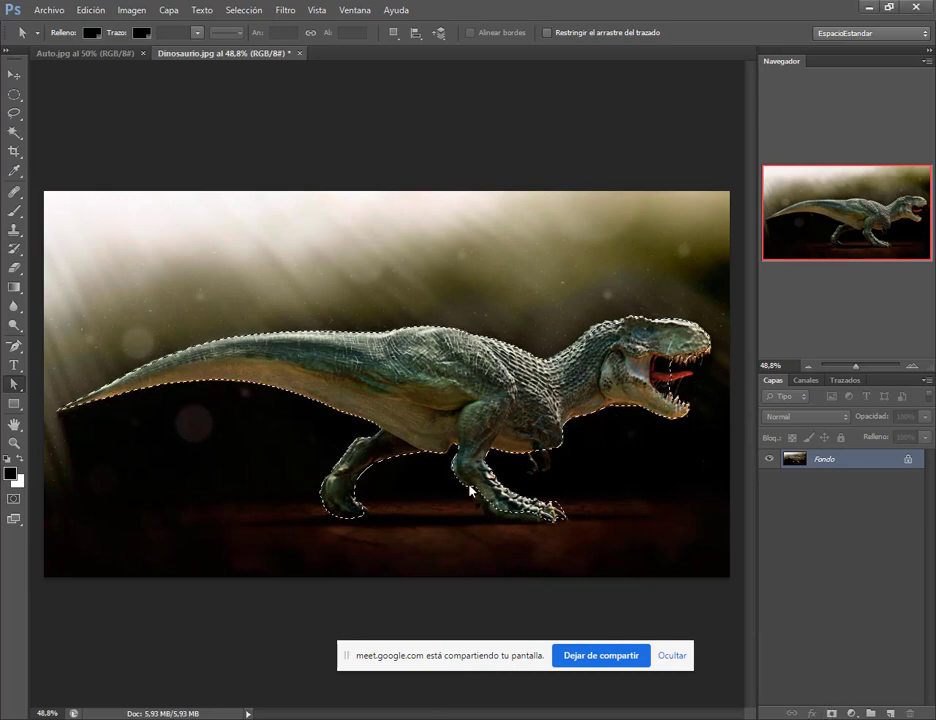
pyautogui.click(831, 713)
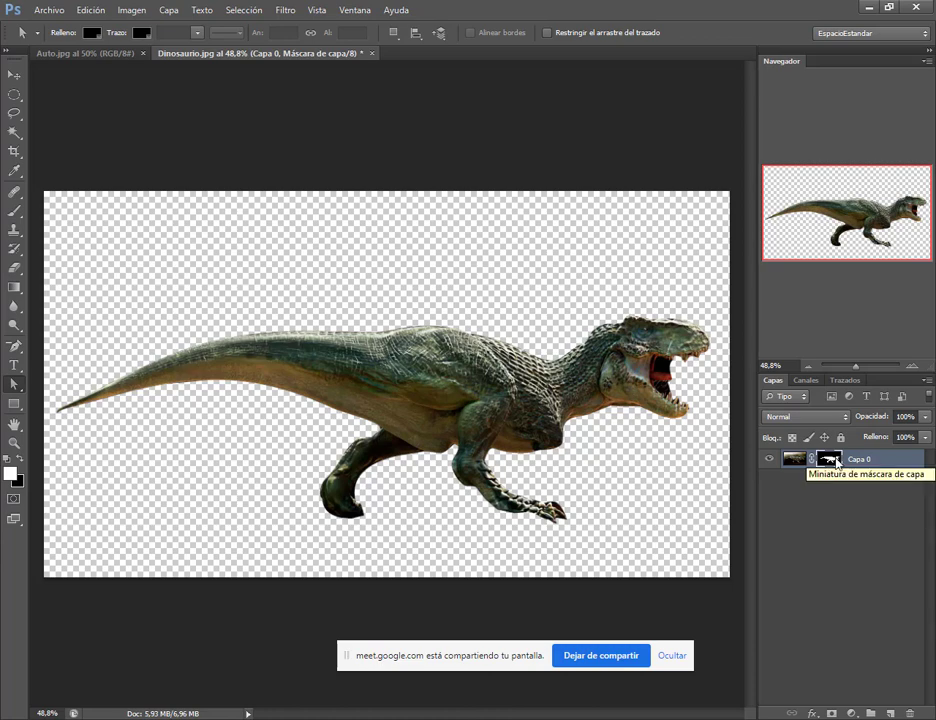
pyautogui.moveTo(832, 463); pyautogui.dragTo(910, 713)
pyautogui.click(592, 278)
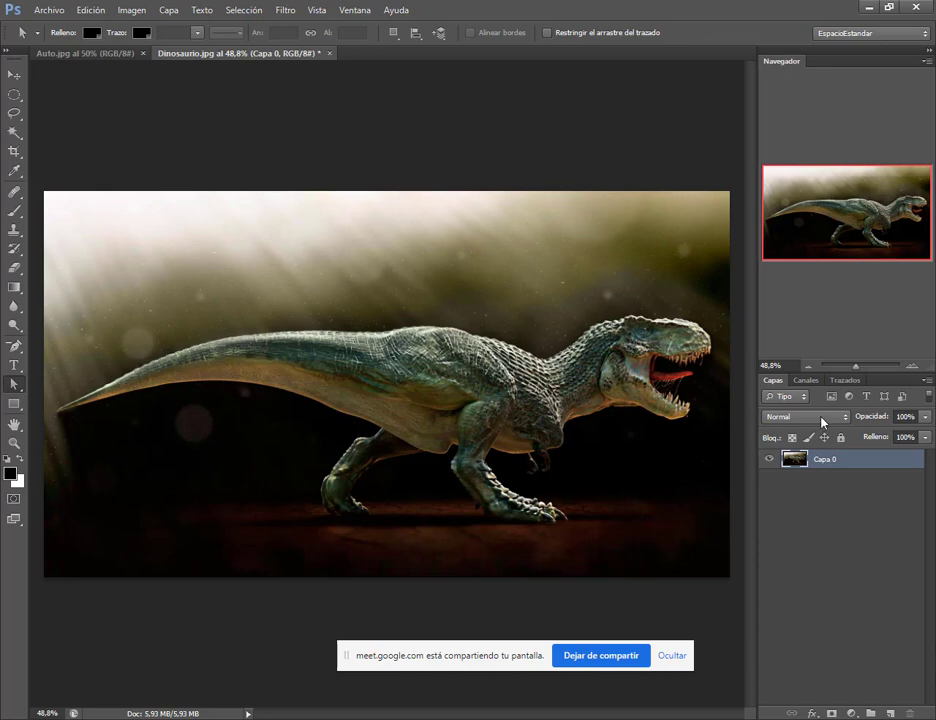
# Reactivate Trazado de trabajo and select the dinosaur's path to display its anchor points.
pyautogui.moveTo(816, 399); pyautogui.dragTo(905, 425)
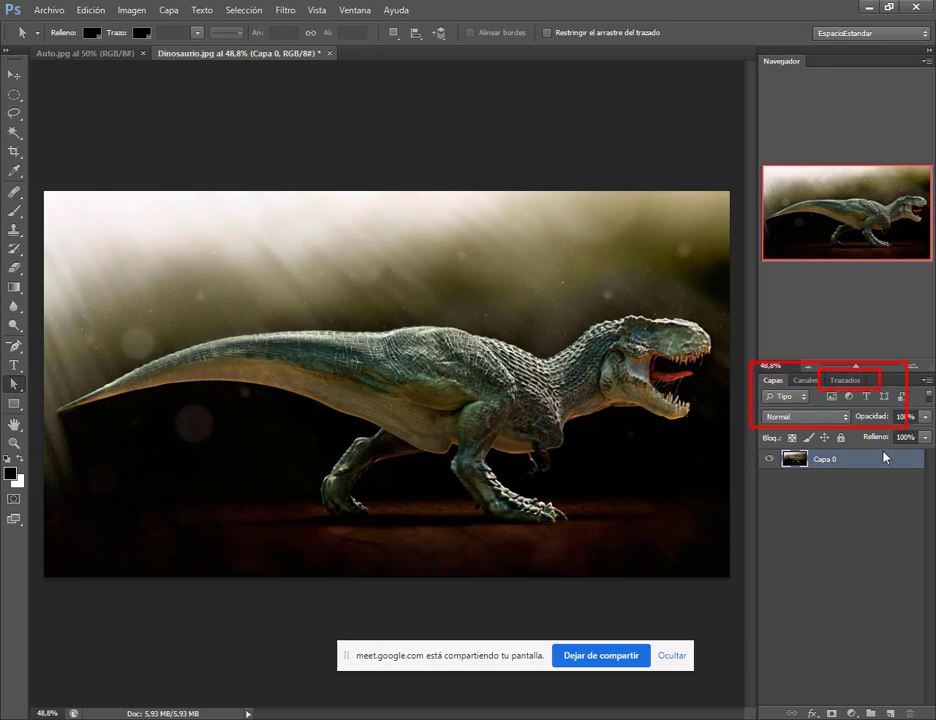
pyautogui.click(845, 380)
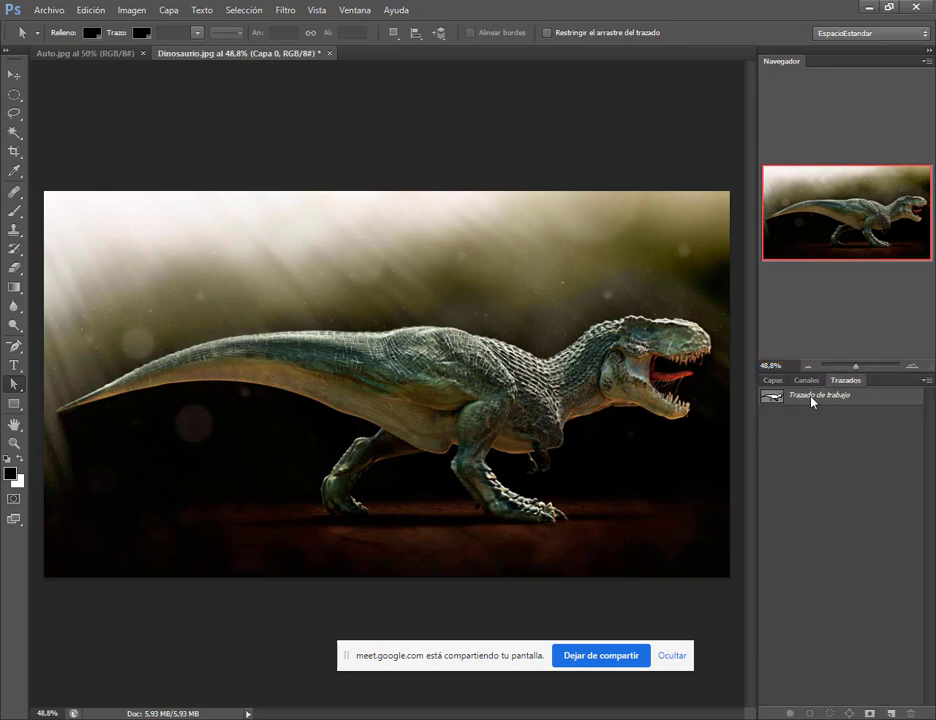
pyautogui.click(800, 403)
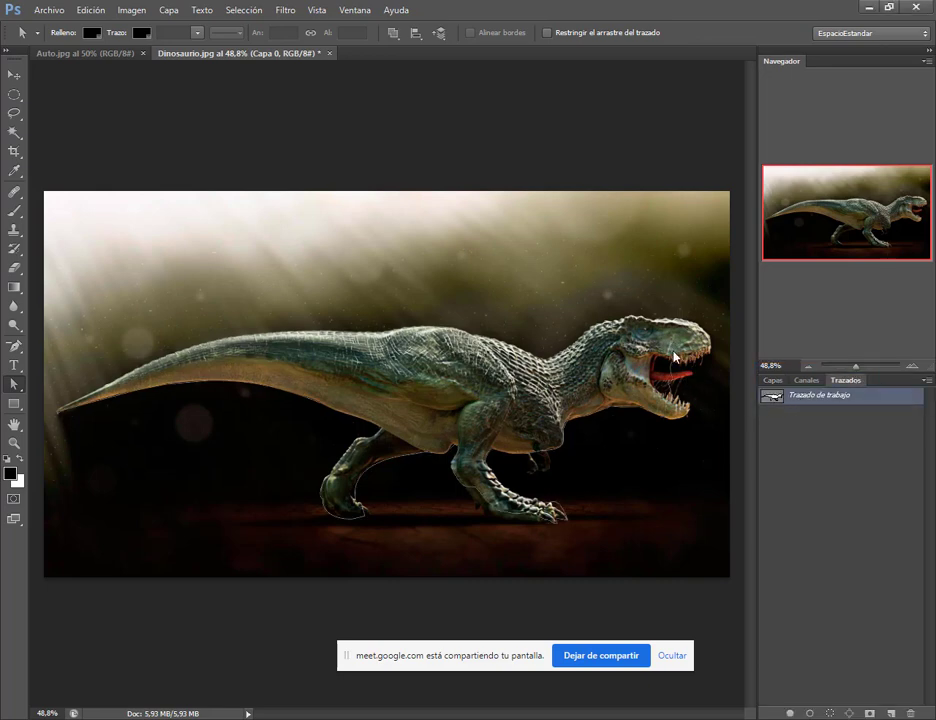
pyautogui.click(672, 376)
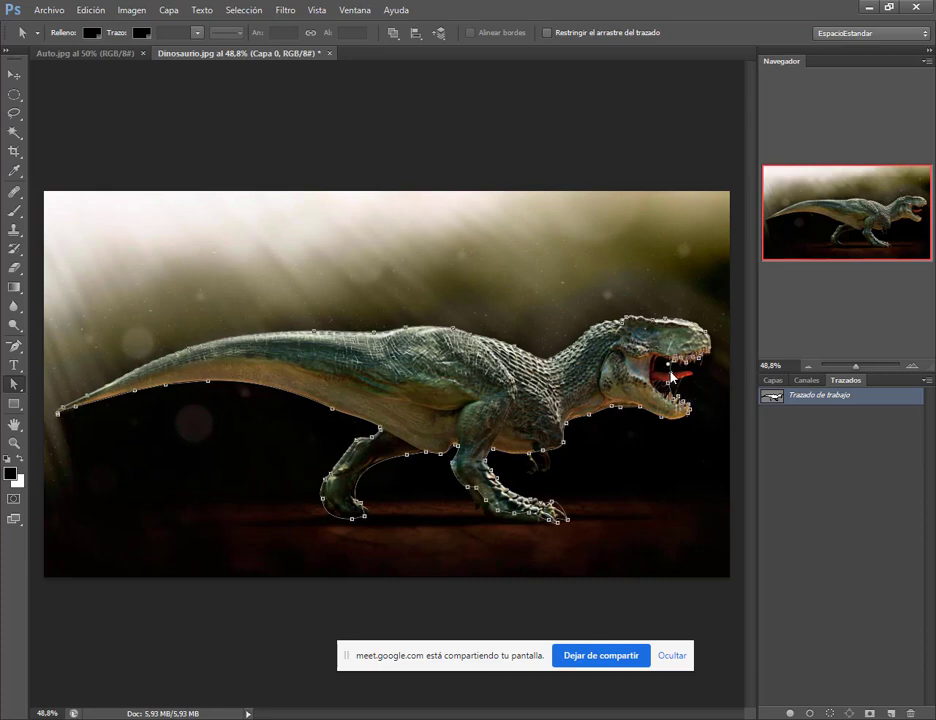
# Move the path's anchor points along the back of the front foot outward to the ankle, spur and heel edges.
pyautogui.scroll(6, 478, 543)
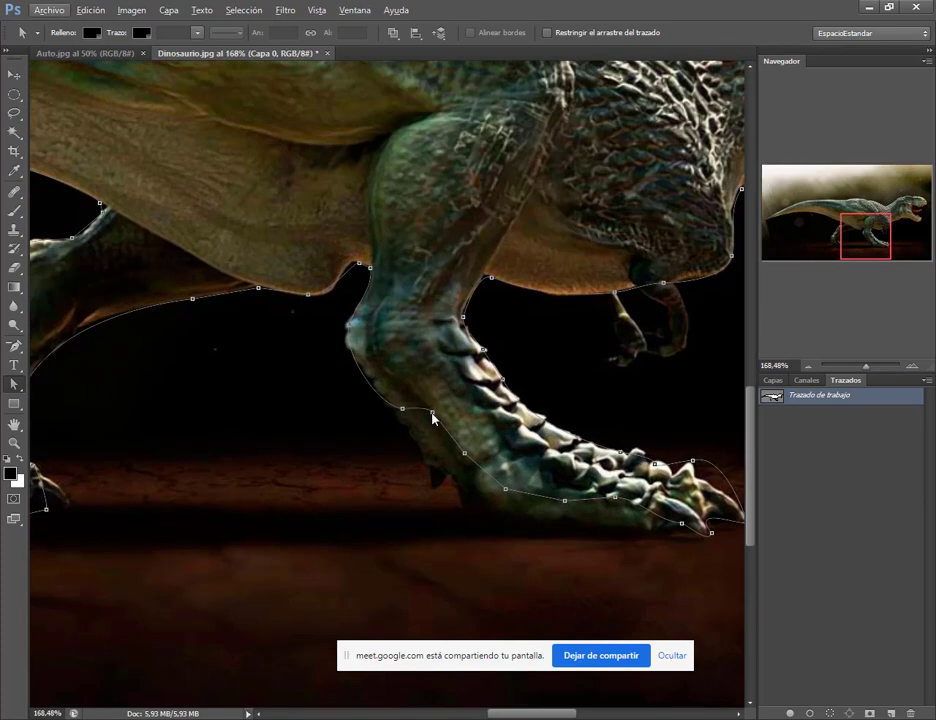
pyautogui.click(432, 415)
pyautogui.moveTo(421, 444); pyautogui.dragTo(472, 526)
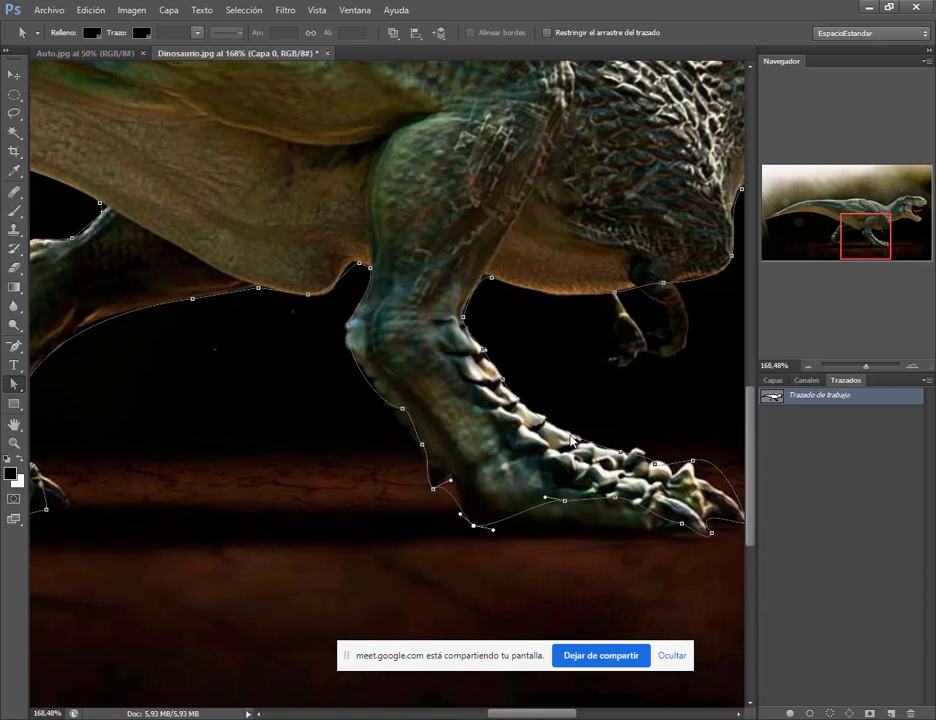
pyautogui.scroll(1, 590, 407)
pyautogui.moveTo(590, 407); pyautogui.dragTo(428, 414)
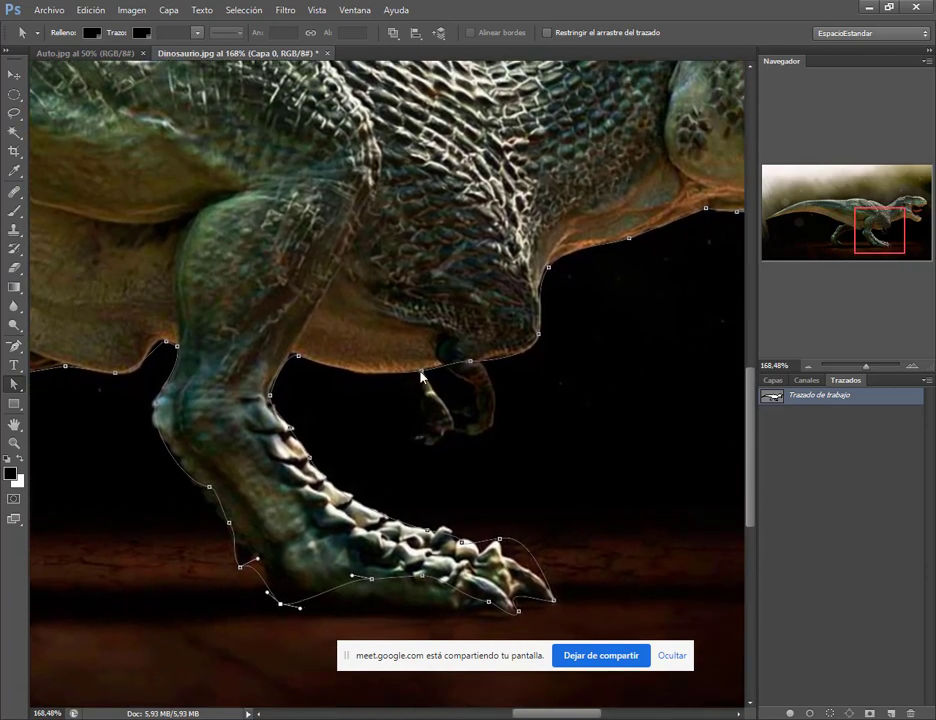
# Bring up Auto.jpg with the Move tool active and compare it with the finished montage in Fotomontaje.pdf.
pyautogui.click(776, 381)
pyautogui.scroll(-6, 564, 376)
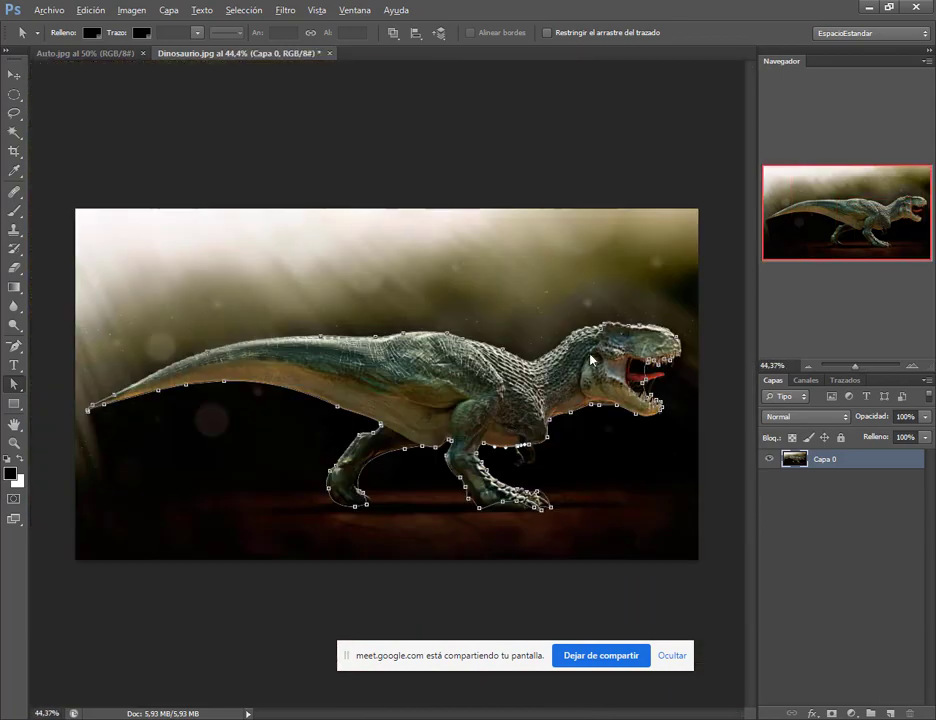
pyautogui.click(72, 52)
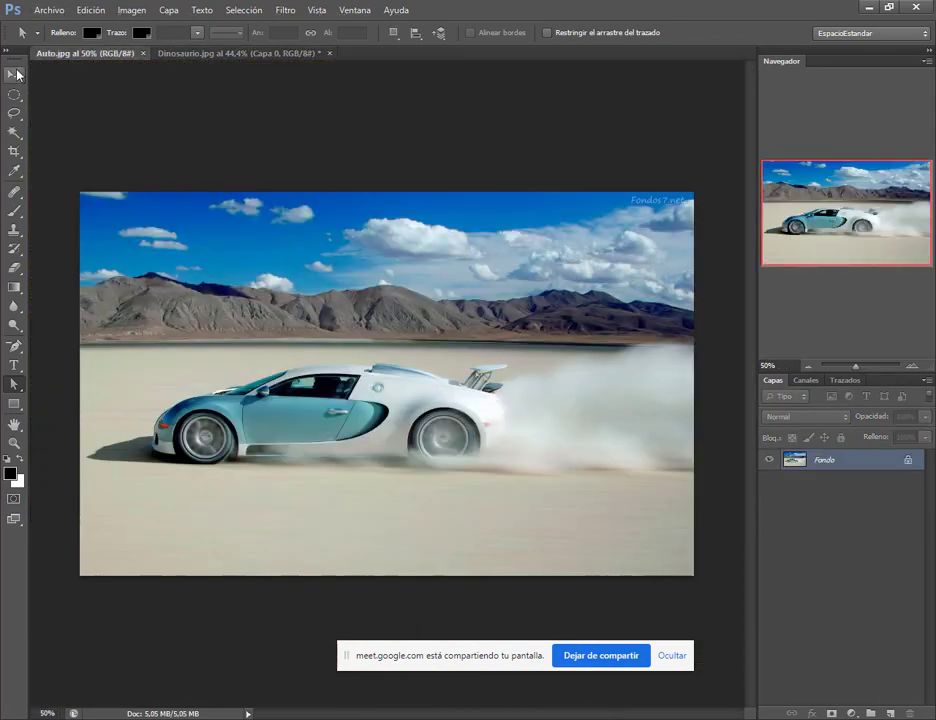
pyautogui.press('v')
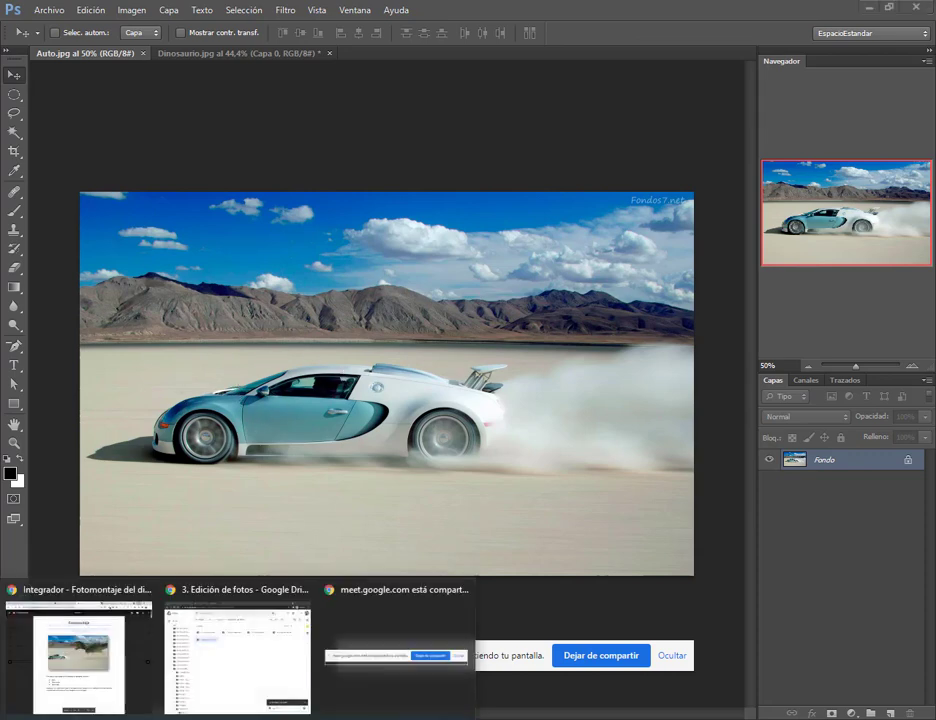
pyautogui.click(89, 658)
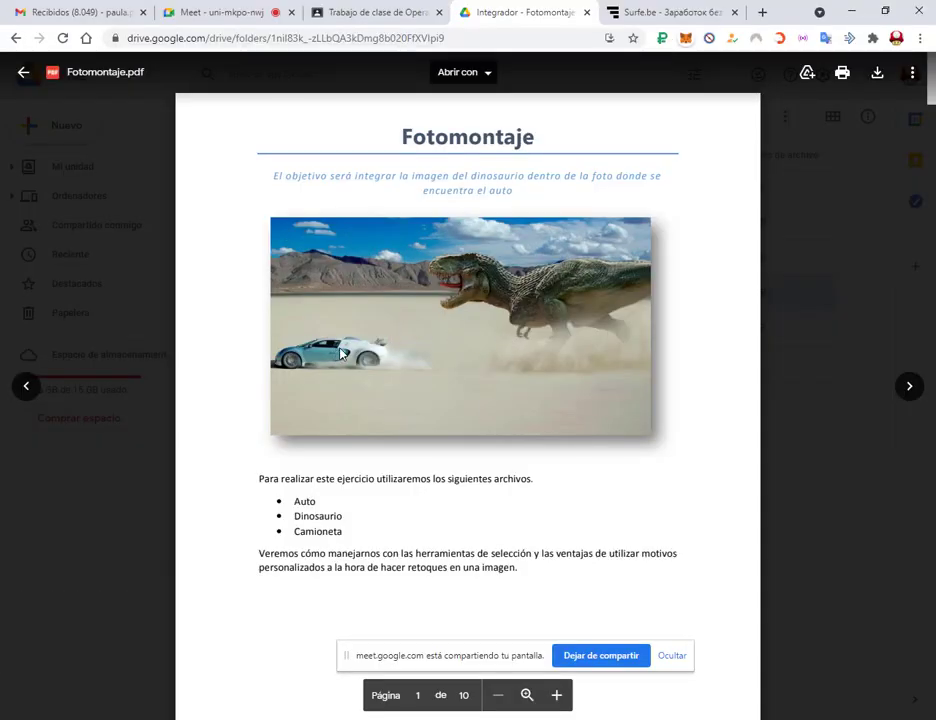
# Return to Auto.jpg in Photoshop and draw a freehand Lasso selection around the car, its shadow and the dust cloud.
pyautogui.click(867, 5)
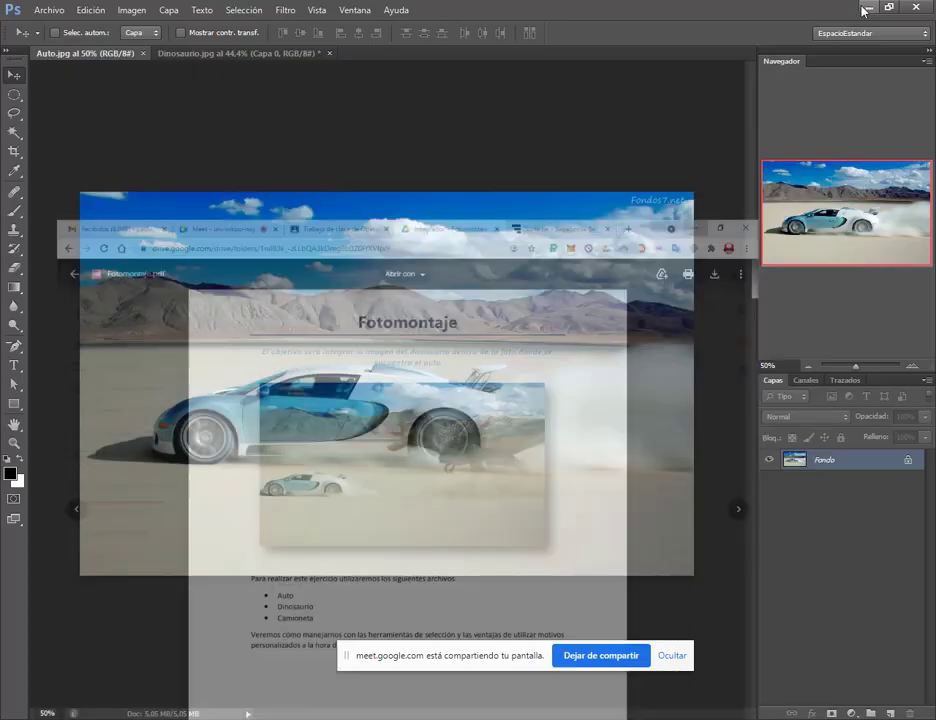
pyautogui.hotkey('ctrl', '0')
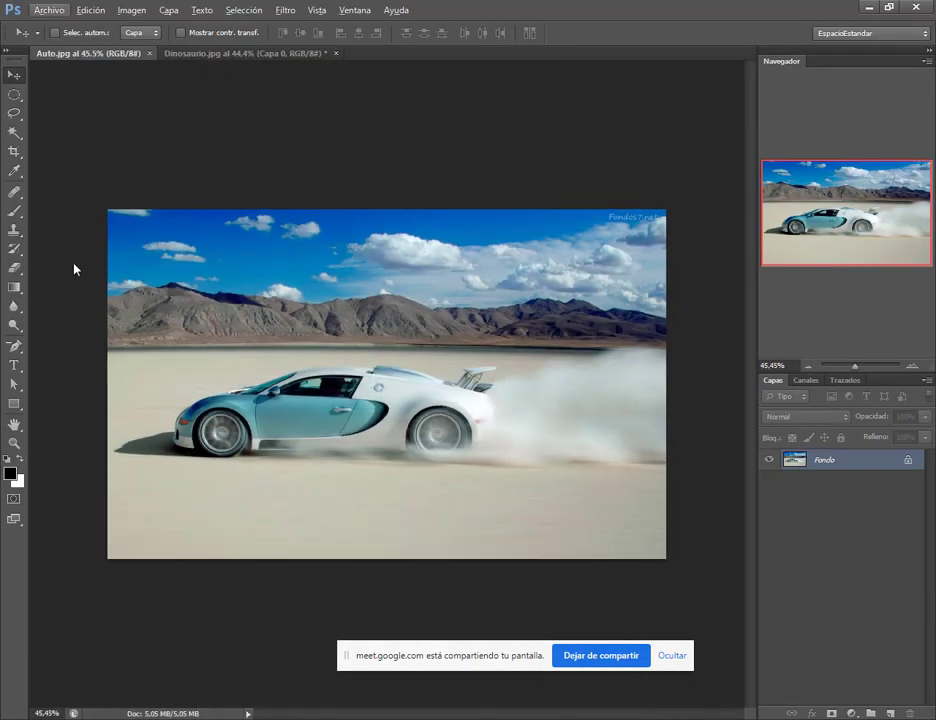
pyautogui.click(14, 113)
pyautogui.moveTo(322, 357)
pyautogui.mouseDown()
pyautogui.moveTo(174, 409)
pyautogui.moveTo(118, 445)
pyautogui.moveTo(118, 464)
pyautogui.moveTo(590, 476)
pyautogui.moveTo(676, 469)
pyautogui.moveTo(695, 398)
pyautogui.mouseUp()
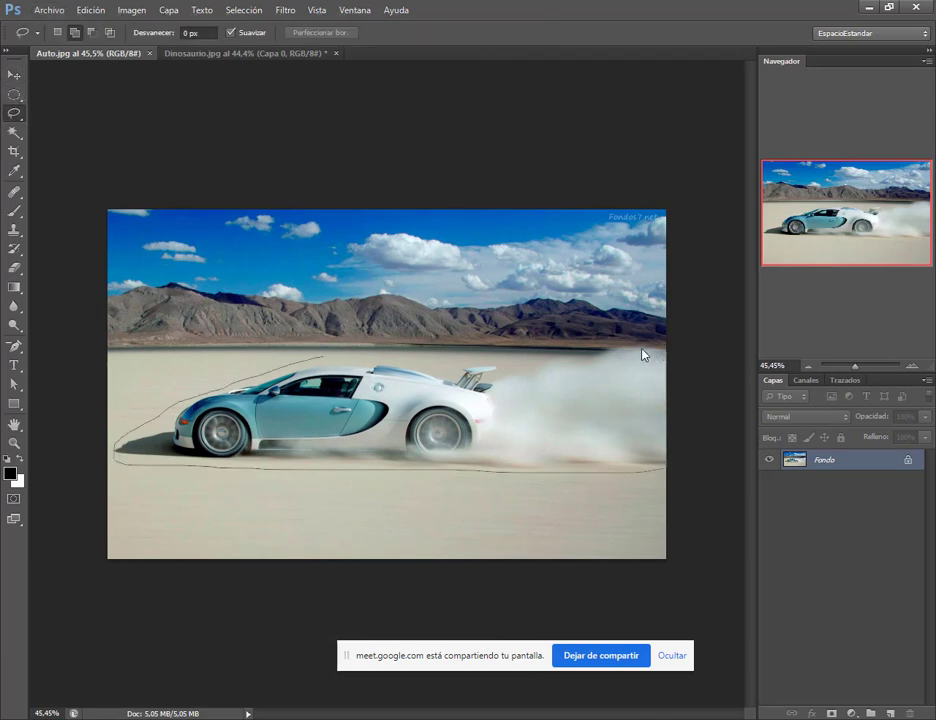
pyautogui.moveTo(643, 354); pyautogui.dragTo(533, 366)
pyautogui.moveTo(416, 366); pyautogui.dragTo(322, 358)
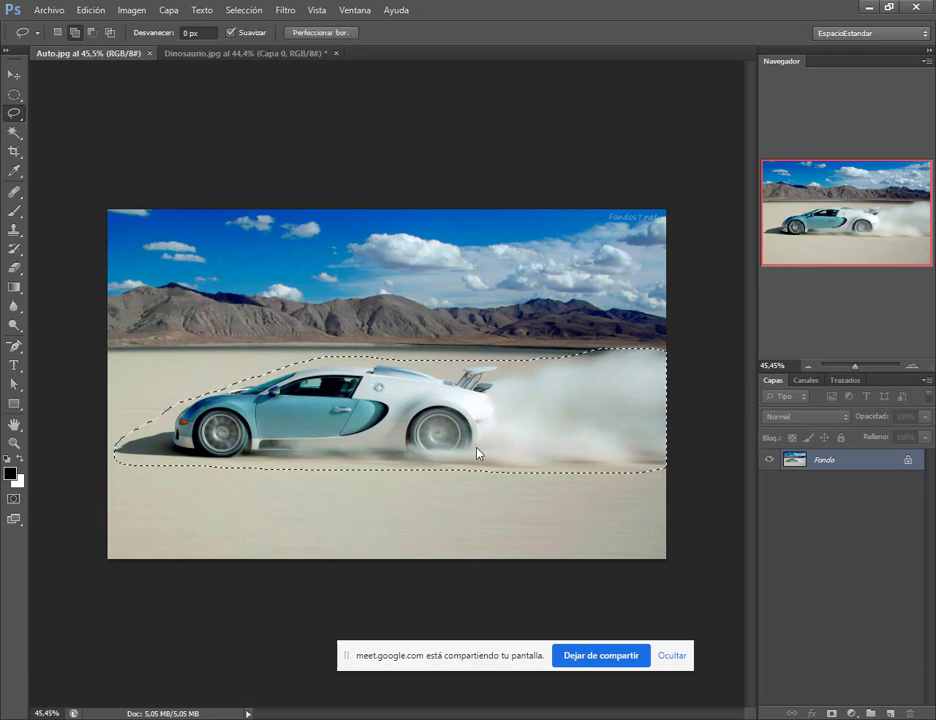
# Cut the selected car and dust from Fondo into a new layer with Capa vía cortar.
pyautogui.click(168, 10)
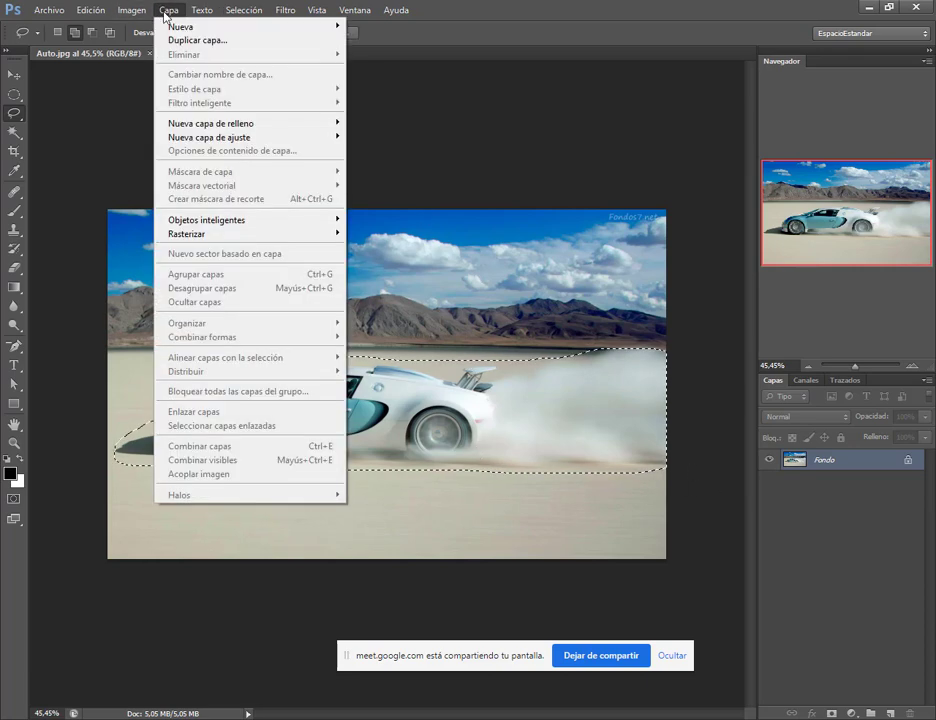
pyautogui.moveTo(175, 26)
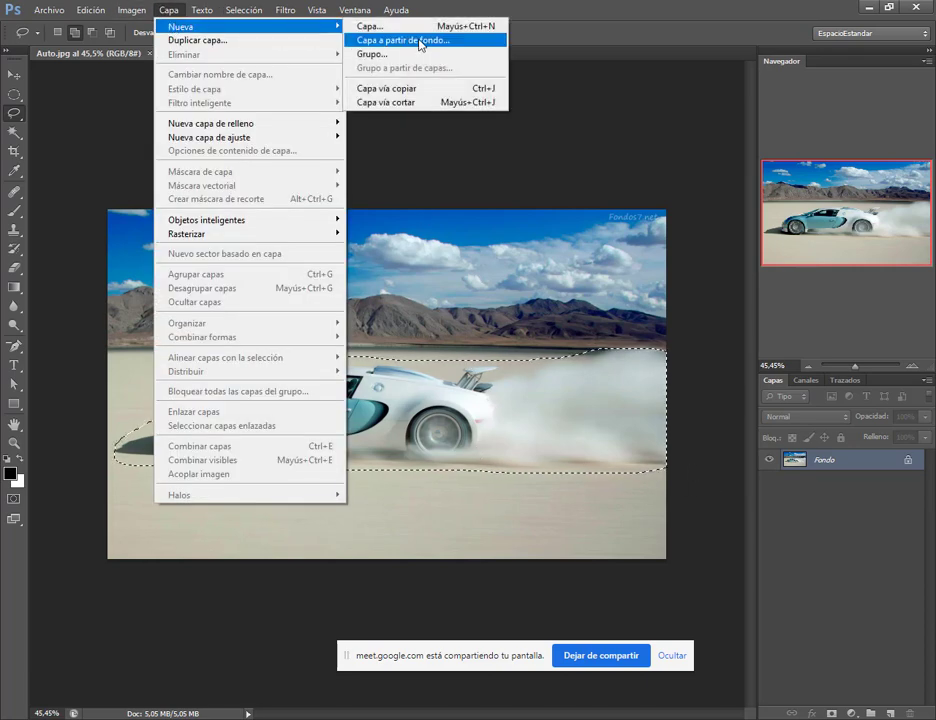
pyautogui.click(408, 104)
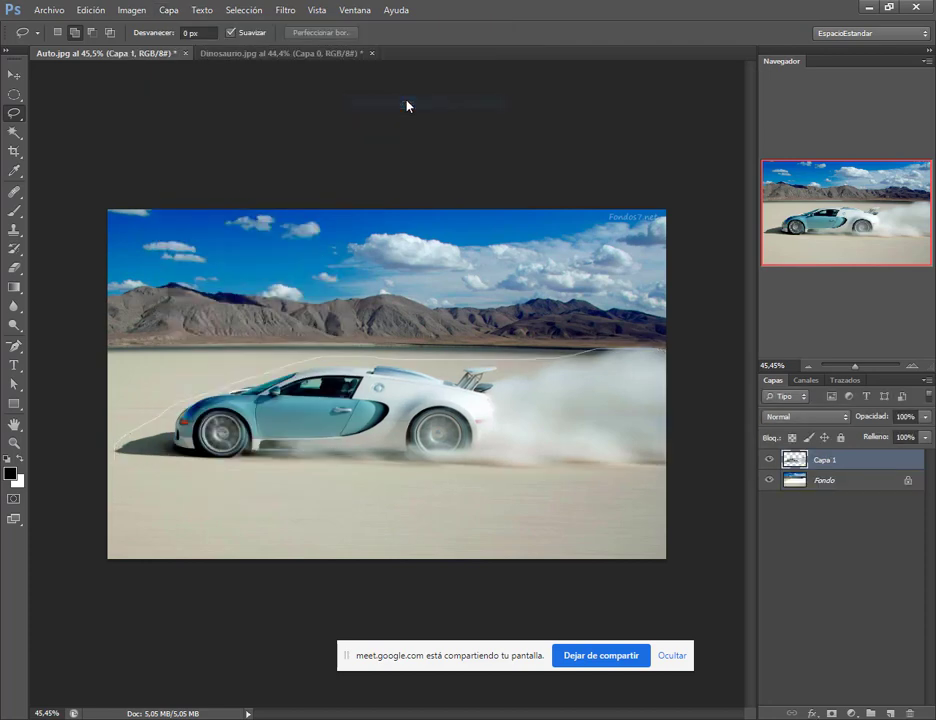
# Hide Capa 1 to inspect the area cut from Fondo, and show and reselect Capa 1.
pyautogui.click(768, 459)
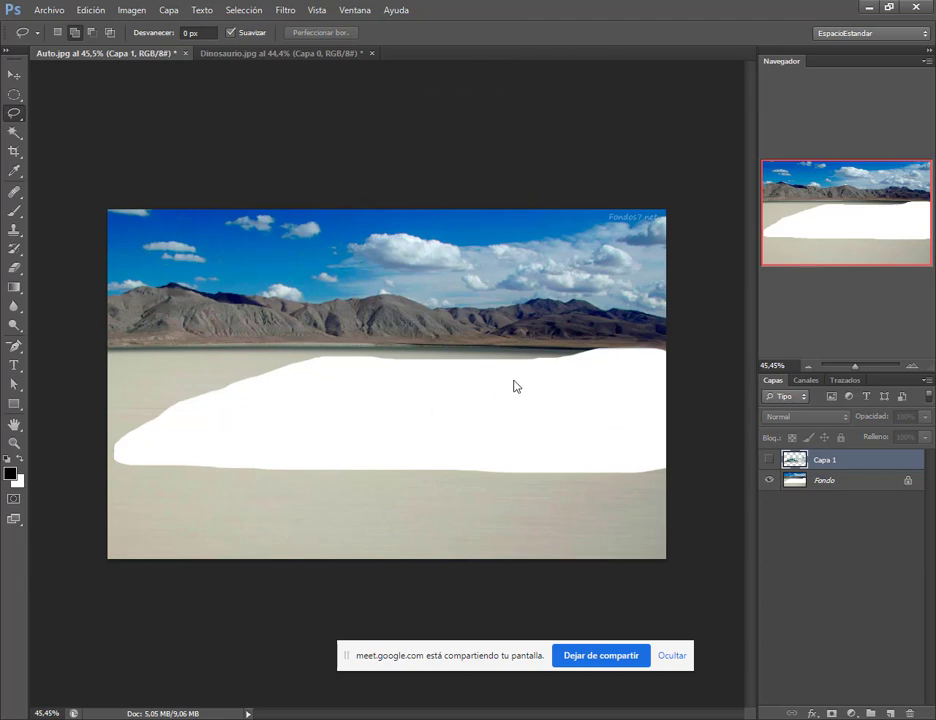
pyautogui.click(810, 487)
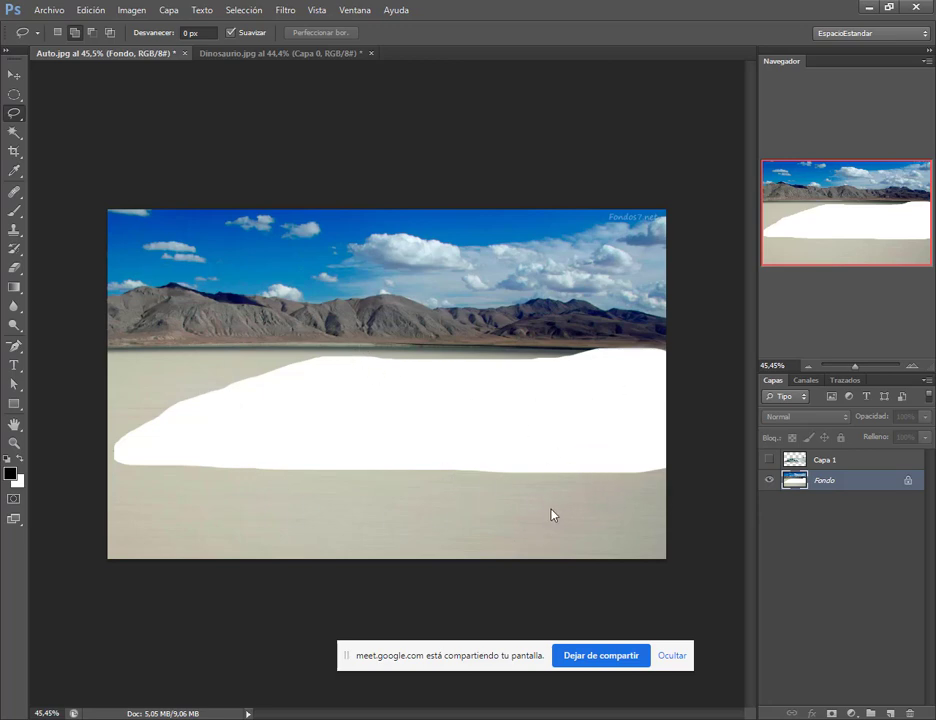
pyautogui.click(769, 460)
pyautogui.click(825, 460)
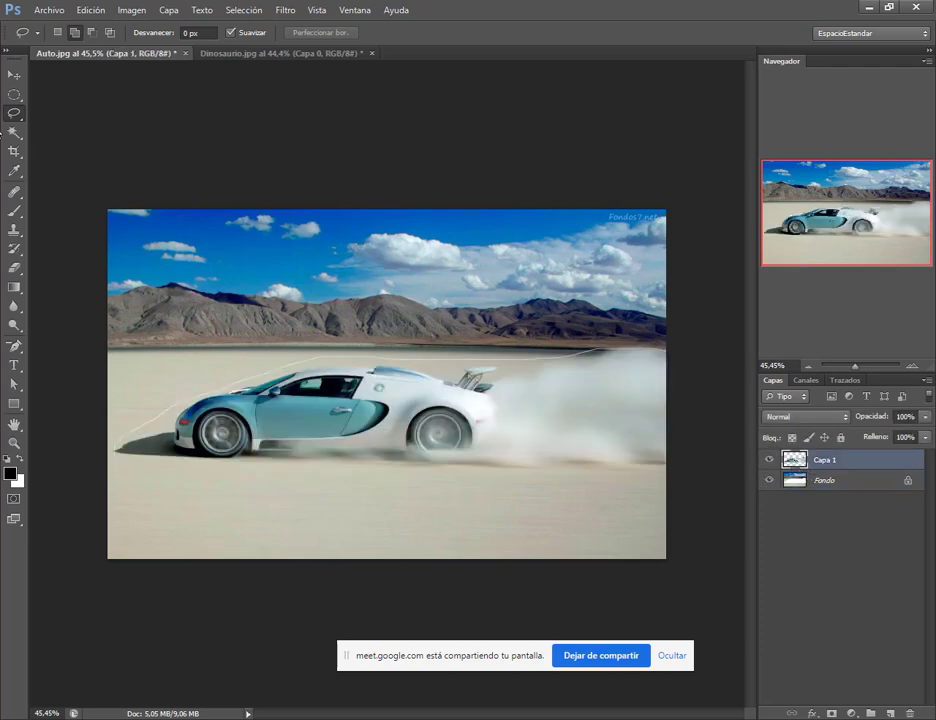
# Scale the car on Capa 1 to about 50% with Free Transform and shift it slightly down and right.
pyautogui.click(14, 74)
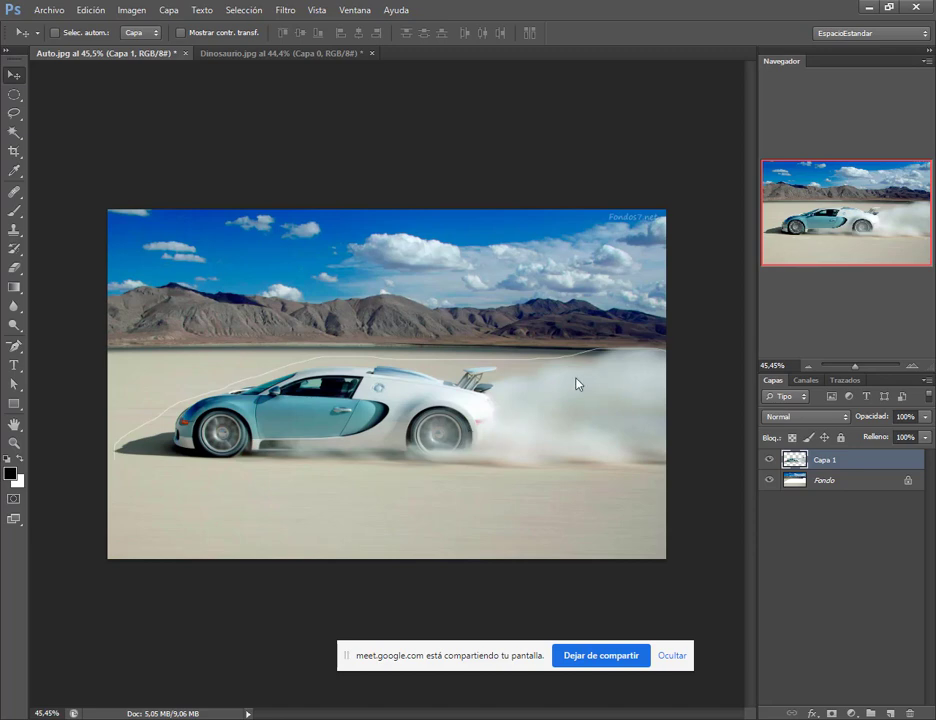
pyautogui.hotkey('ctrl', 't')
pyautogui.moveTo(673, 355); pyautogui.dragTo(389, 411)
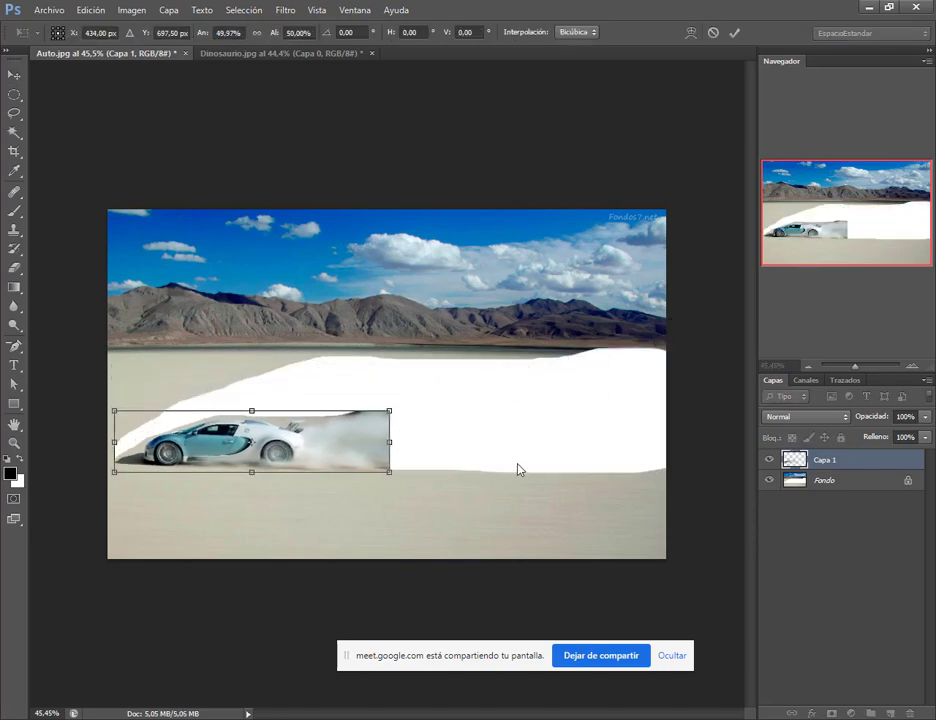
pyautogui.press('Return')
pyautogui.moveTo(229, 448)
pyautogui.mouseDown()
pyautogui.moveTo(250, 402)
pyautogui.moveTo(260, 410)
pyautogui.moveTo(236, 403)
pyautogui.moveTo(241, 465)
pyautogui.mouseUp()
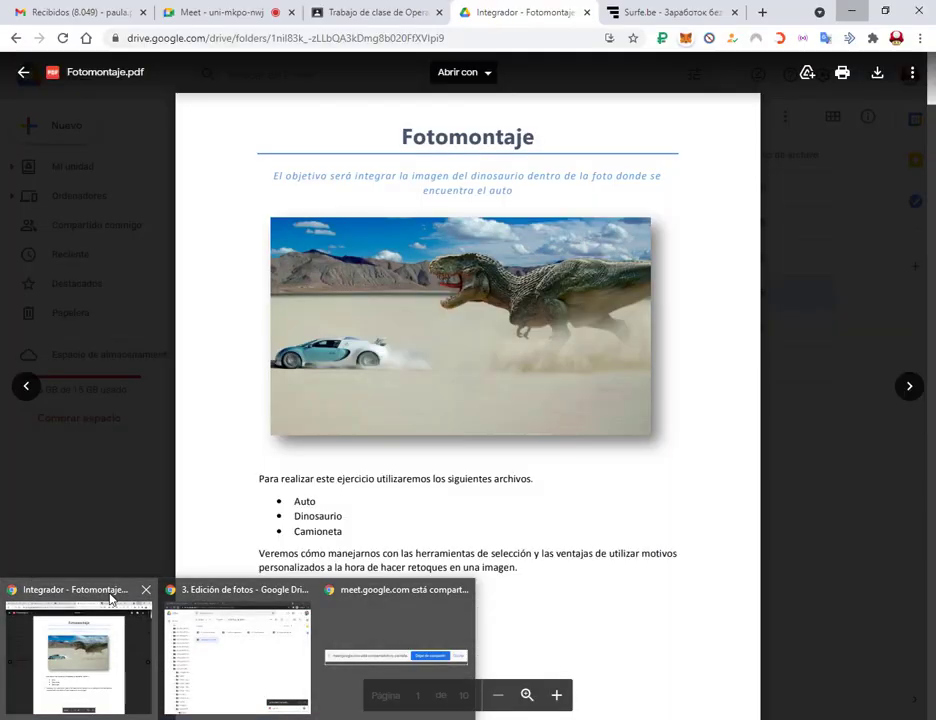
# Switch to Chrome, check the Meet call's chat, and close the Surfe.be page.
pyautogui.click(70, 625)
pyautogui.click(244, 12)
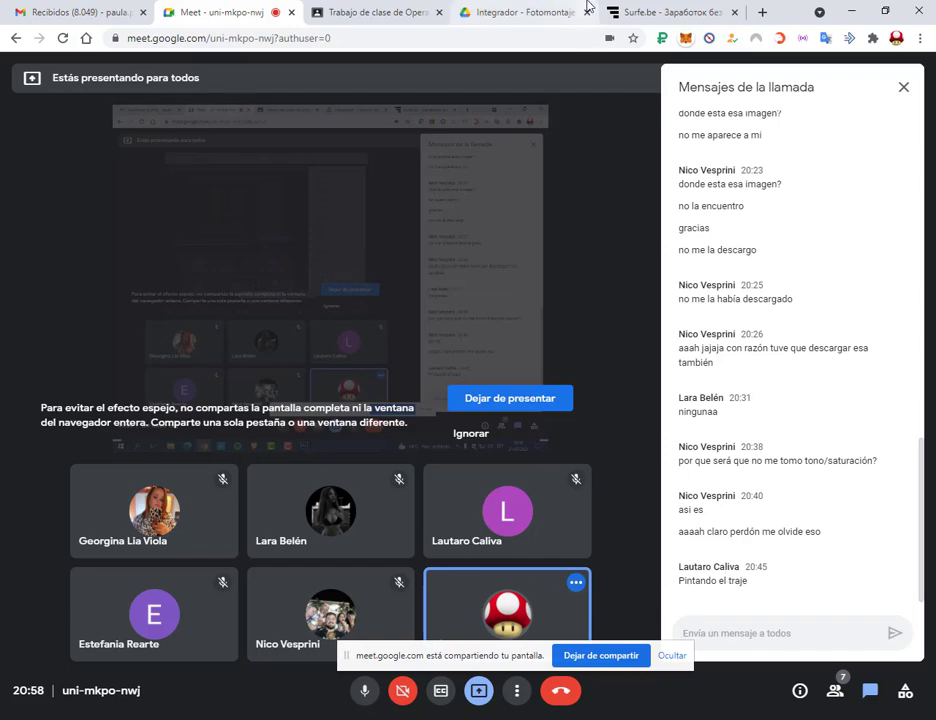
pyautogui.click(735, 22)
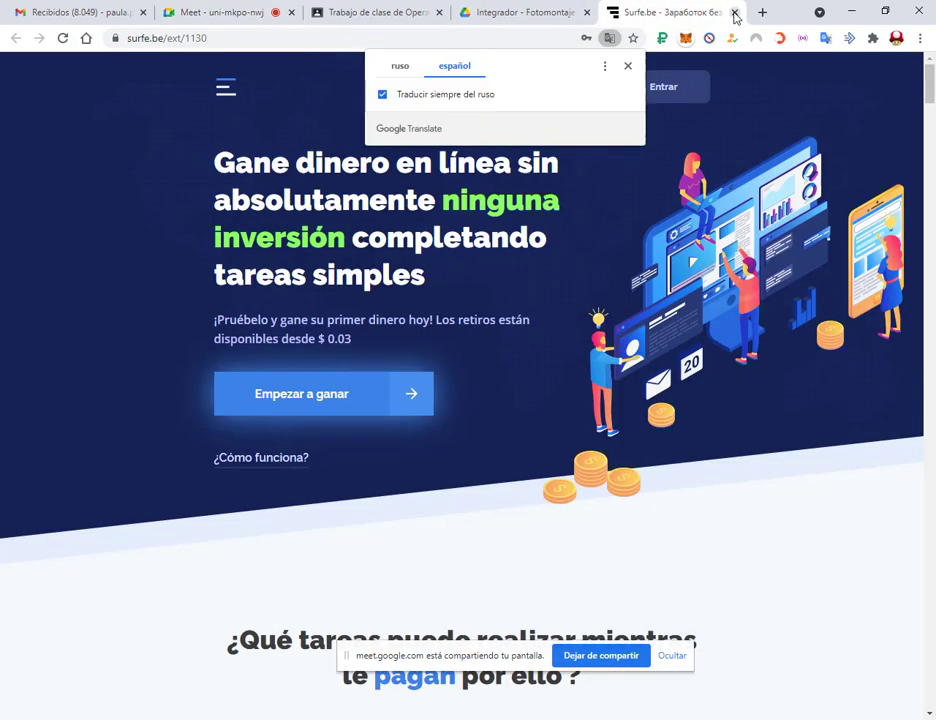
pyautogui.click(734, 13)
# Review the finished montage in Fotomontaje.pdf, return to the Meet call, and move the screen-sharing notice off the participant tiles.
pyautogui.scroll(-5, 478, 338)
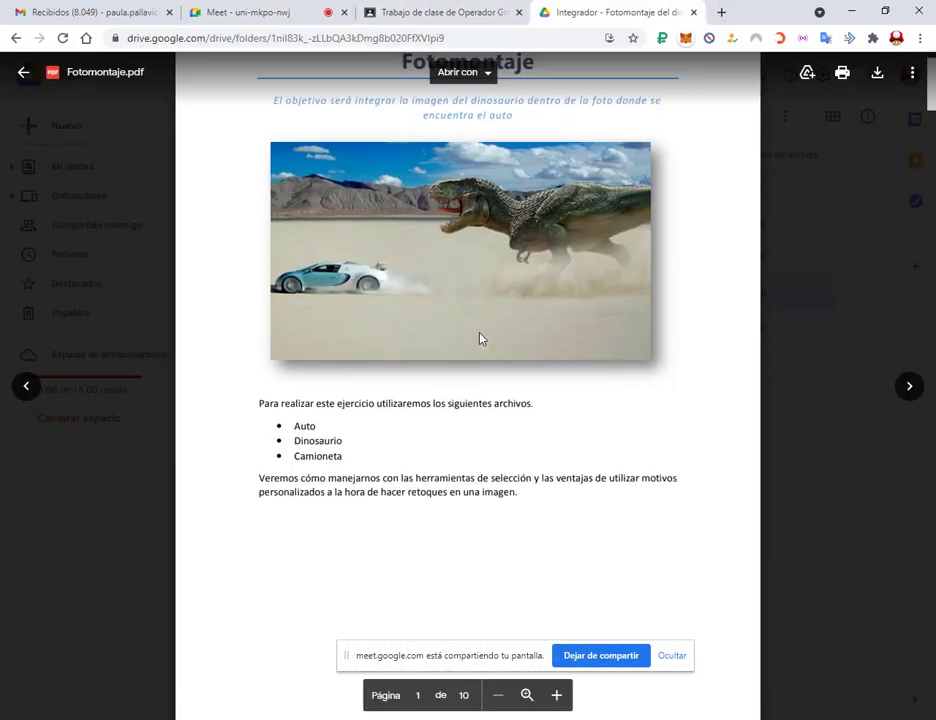
pyautogui.click(315, 8)
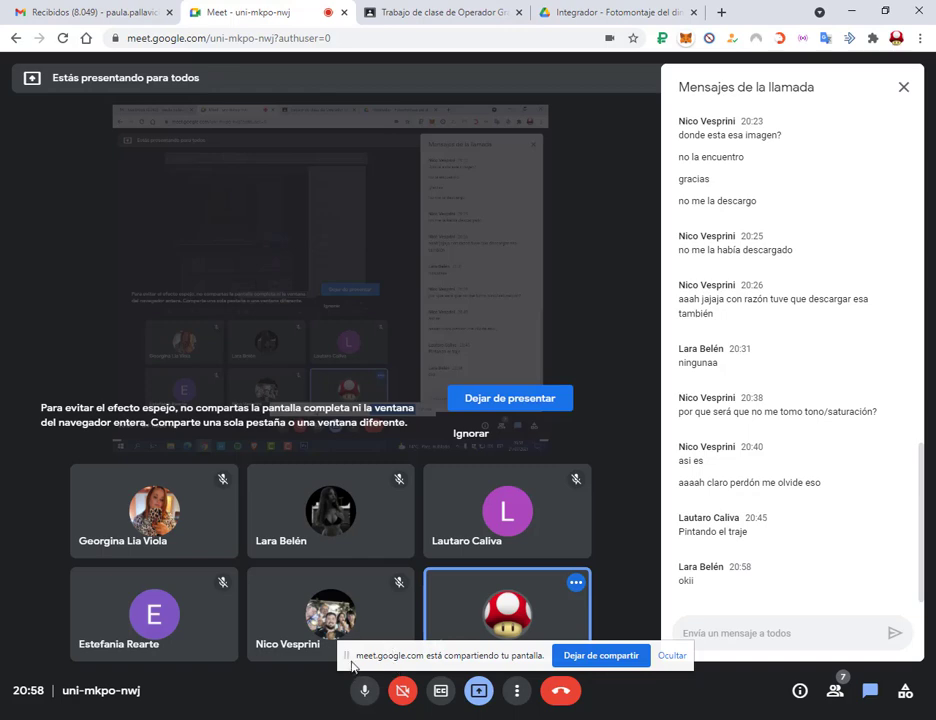
pyautogui.moveTo(347, 659); pyautogui.dragTo(541, 713)
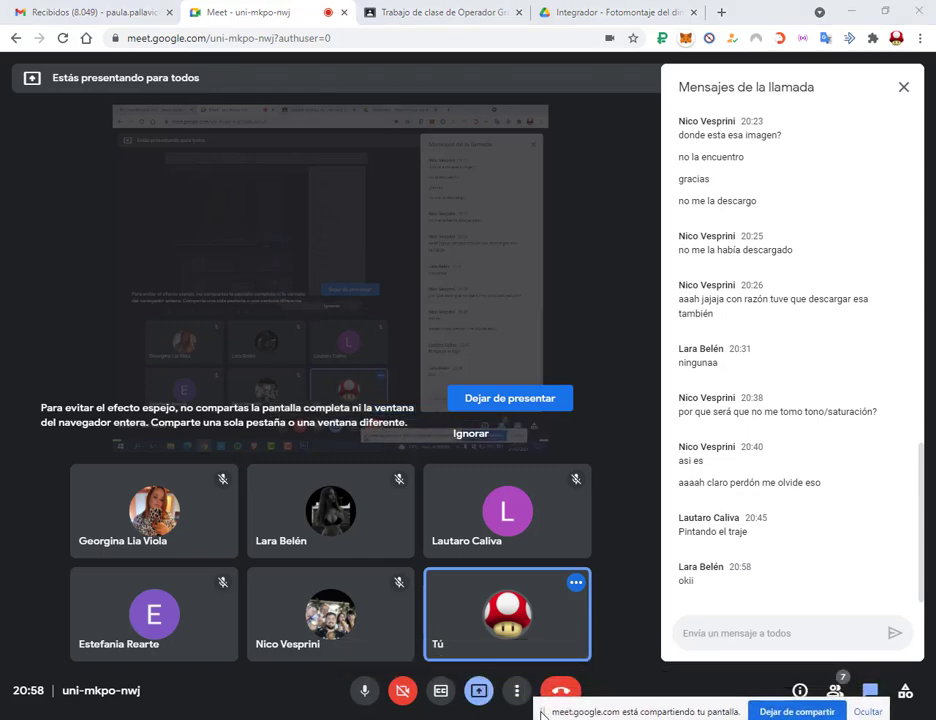